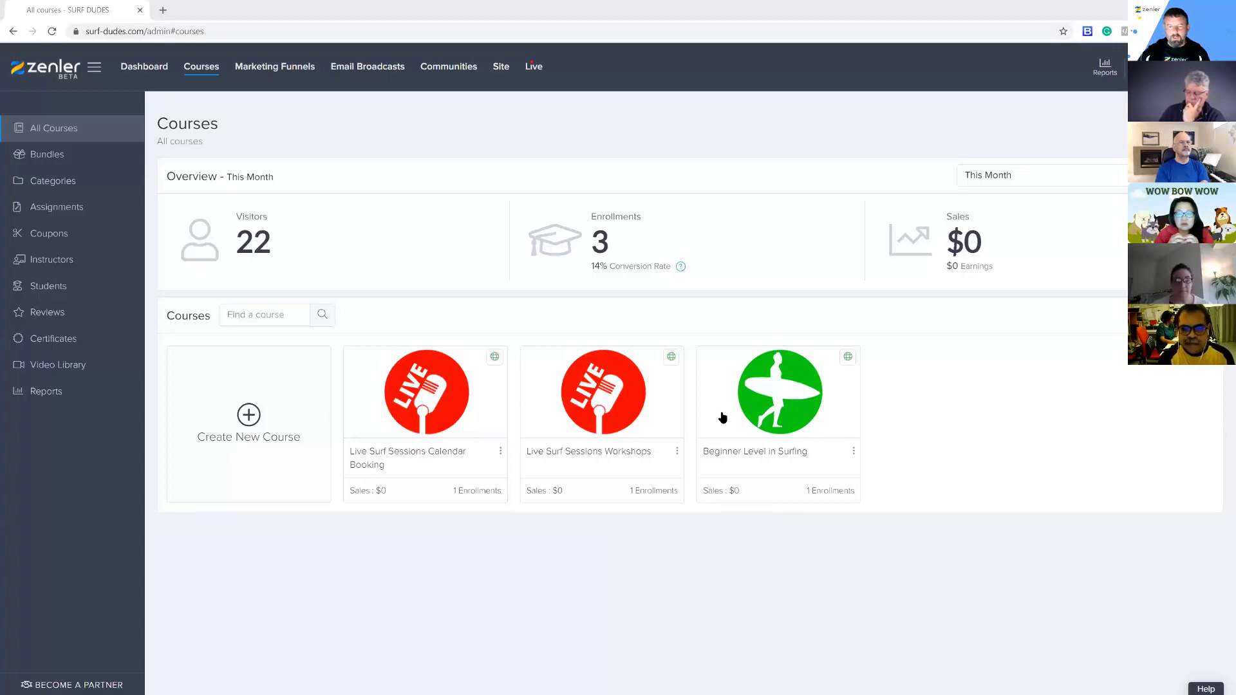
# Open the Live Surf Sessions Workshops course for editing
pyautogui.click(854, 453)
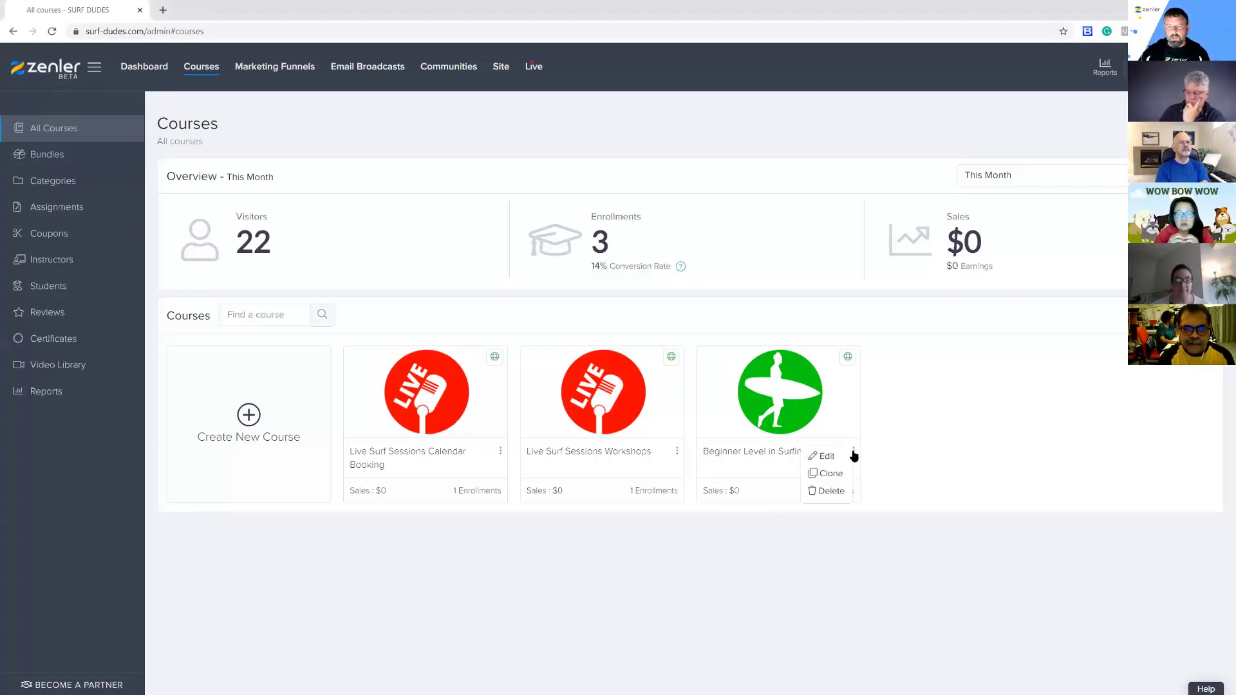
pyautogui.click(1021, 552)
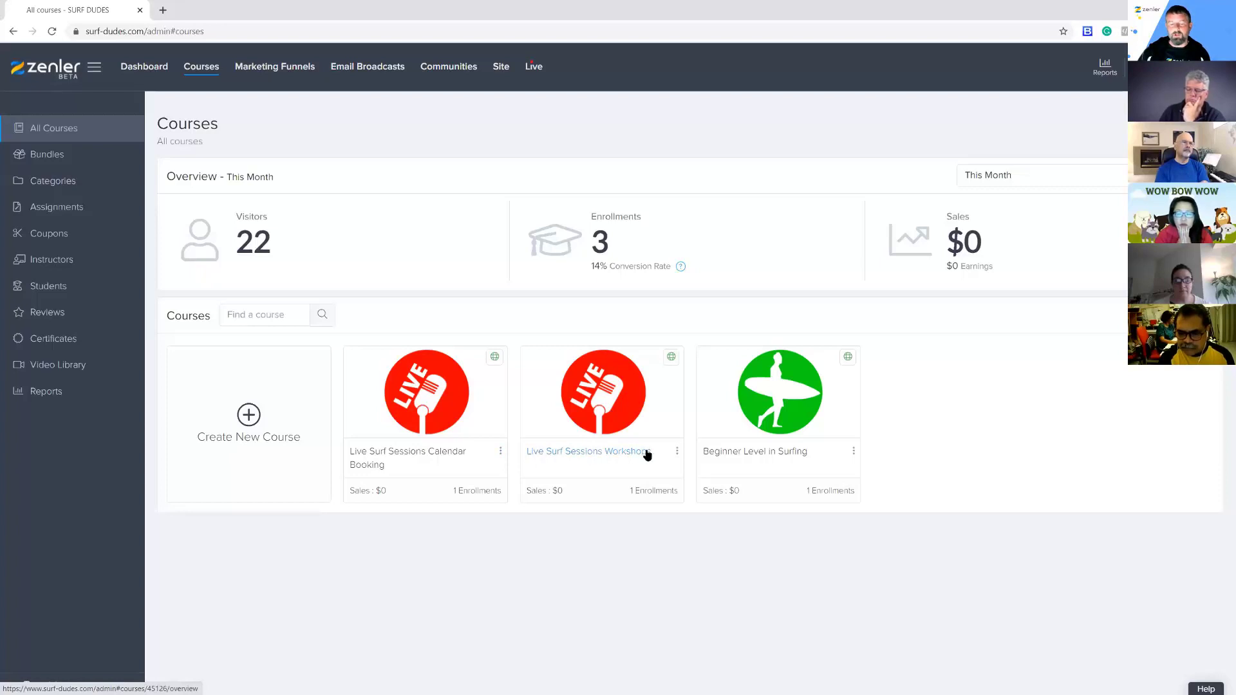
pyautogui.click(677, 451)
pyautogui.click(670, 455)
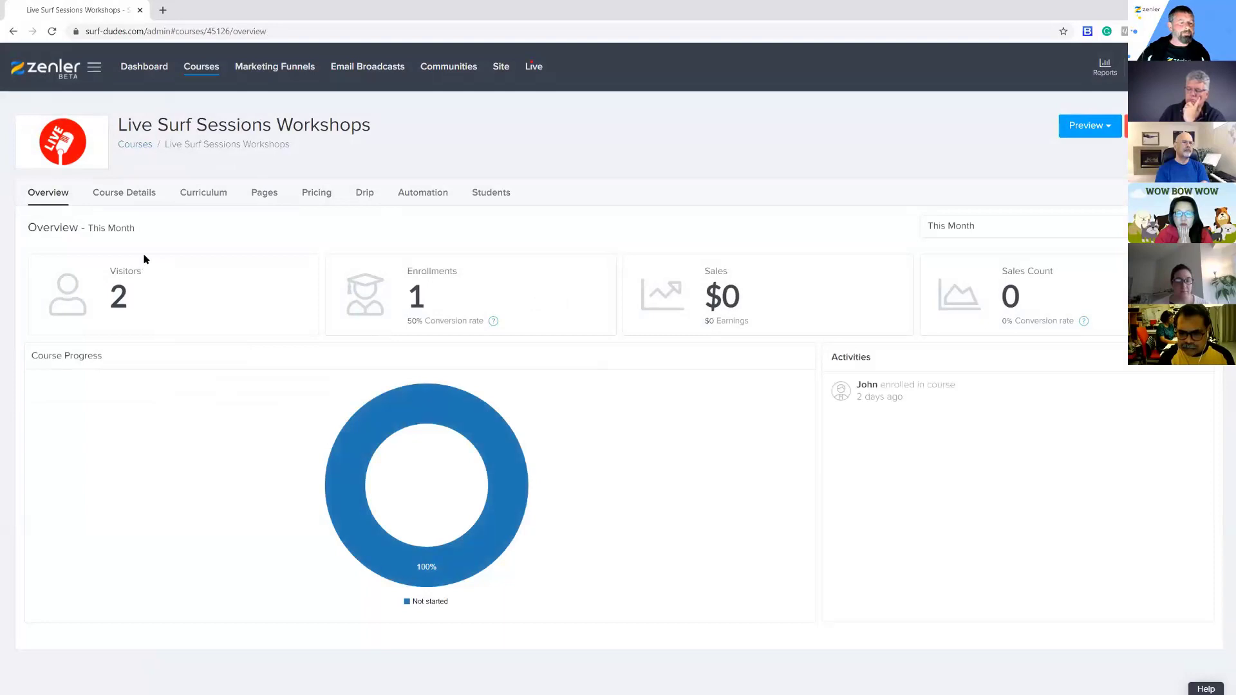
# Review the course's title and settings in its course details, and look at its curriculum
pyautogui.click(129, 194)
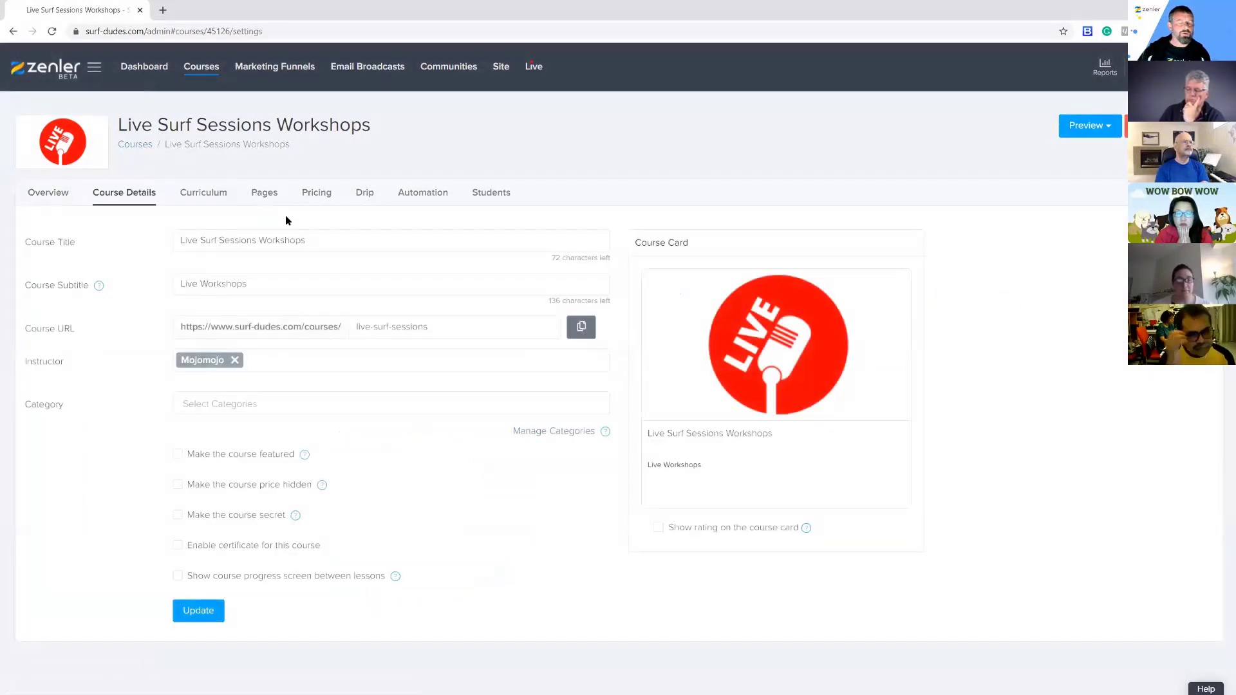
pyautogui.moveTo(324, 237); pyautogui.dragTo(144, 239)
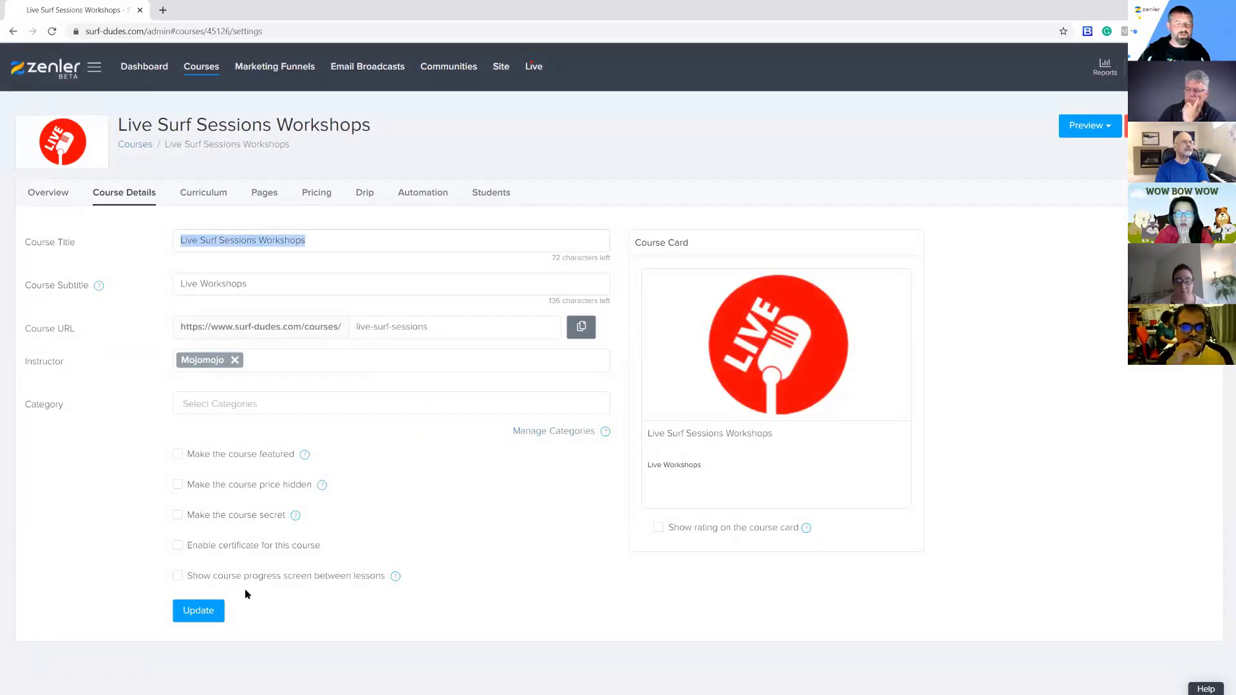
pyautogui.click(213, 194)
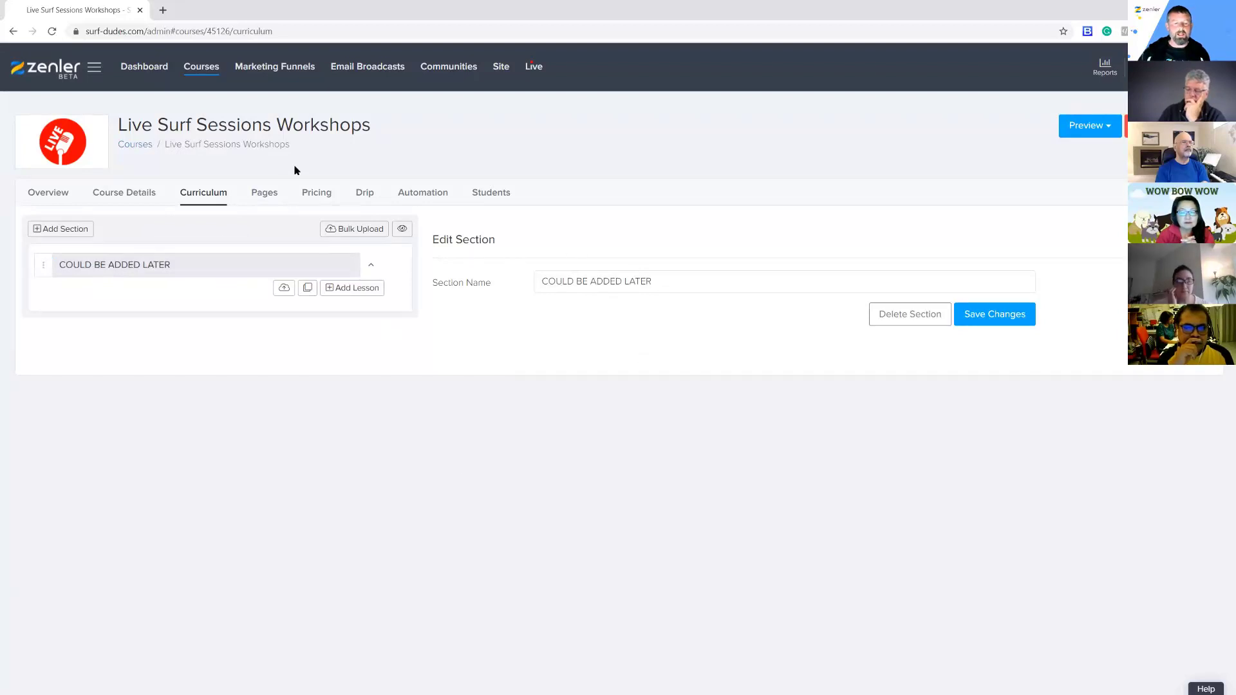
# Show the course's funnel pages and preview the sales page, closing the preview when done
pyautogui.click(265, 194)
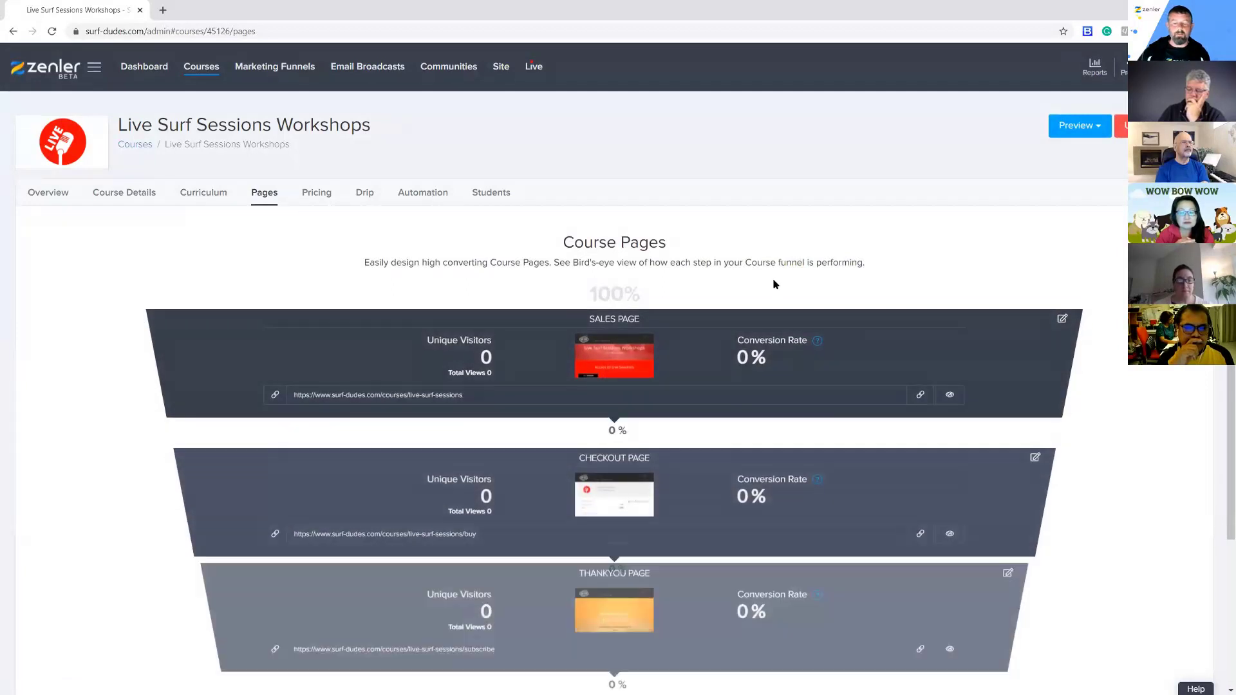
pyautogui.scroll(-1, 741, 277)
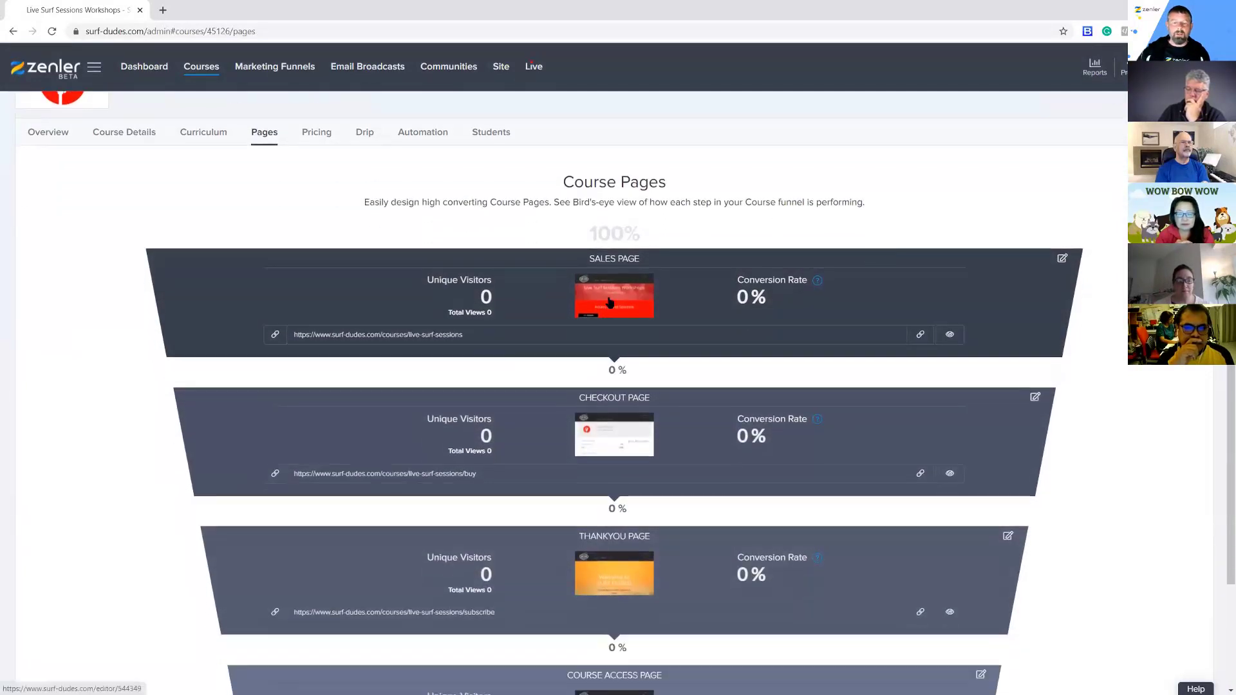
pyautogui.scroll(-1, 610, 301)
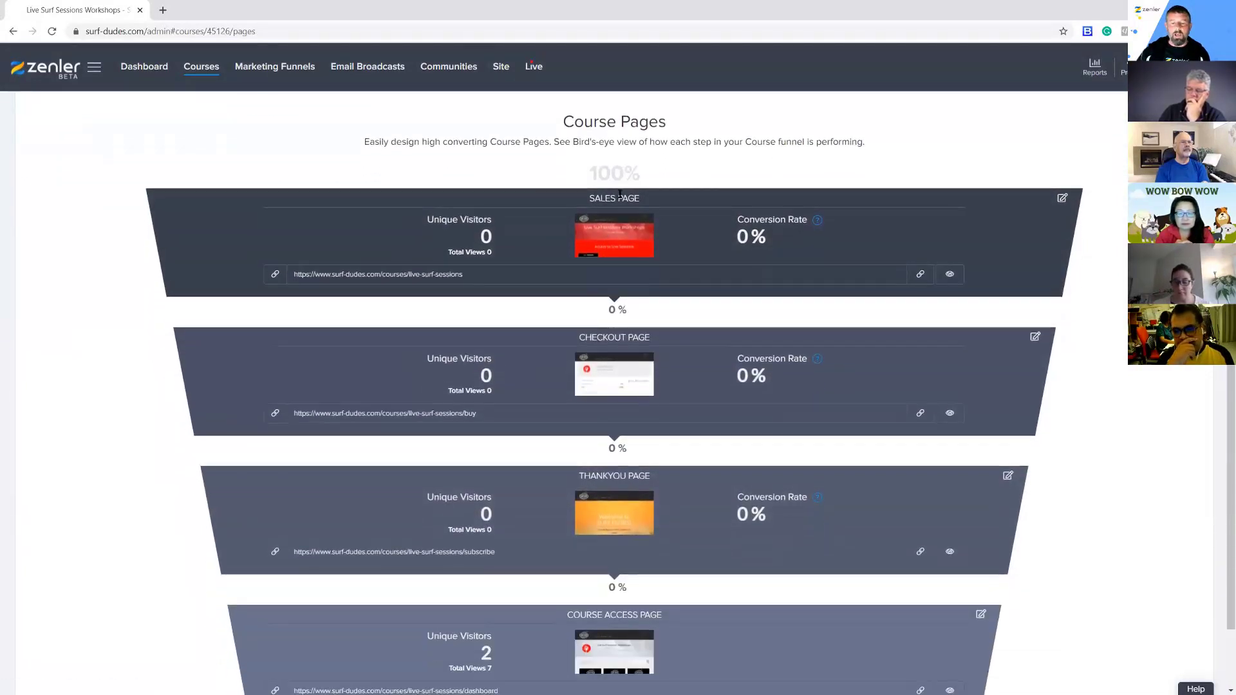
pyautogui.click(950, 274)
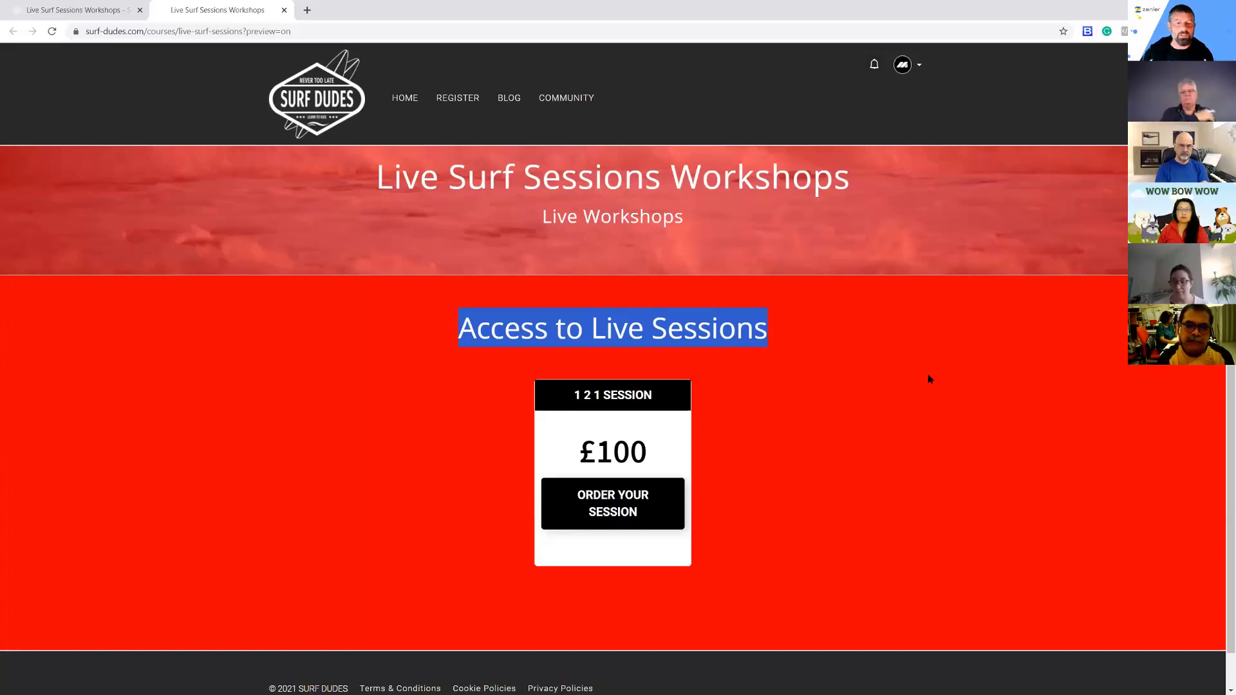
pyautogui.click(284, 9)
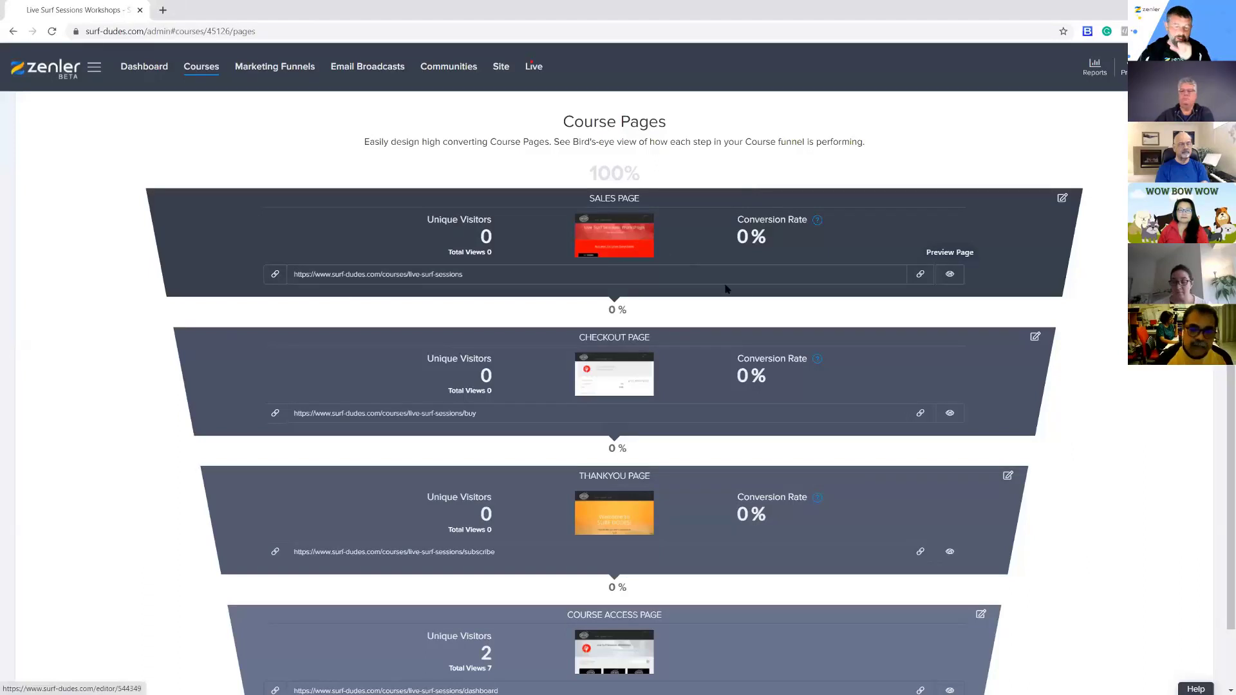
# Preview the course's checkout page down to its payment section and close the preview
pyautogui.click(950, 413)
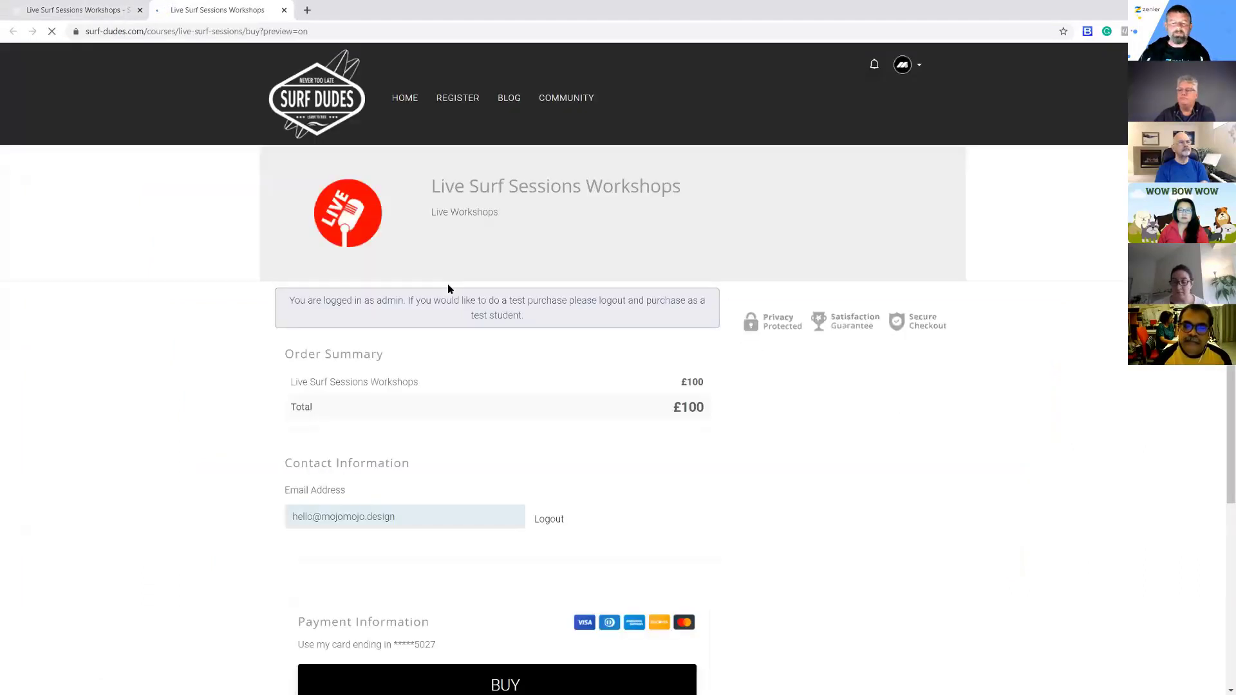
pyautogui.scroll(-2, 808, 423)
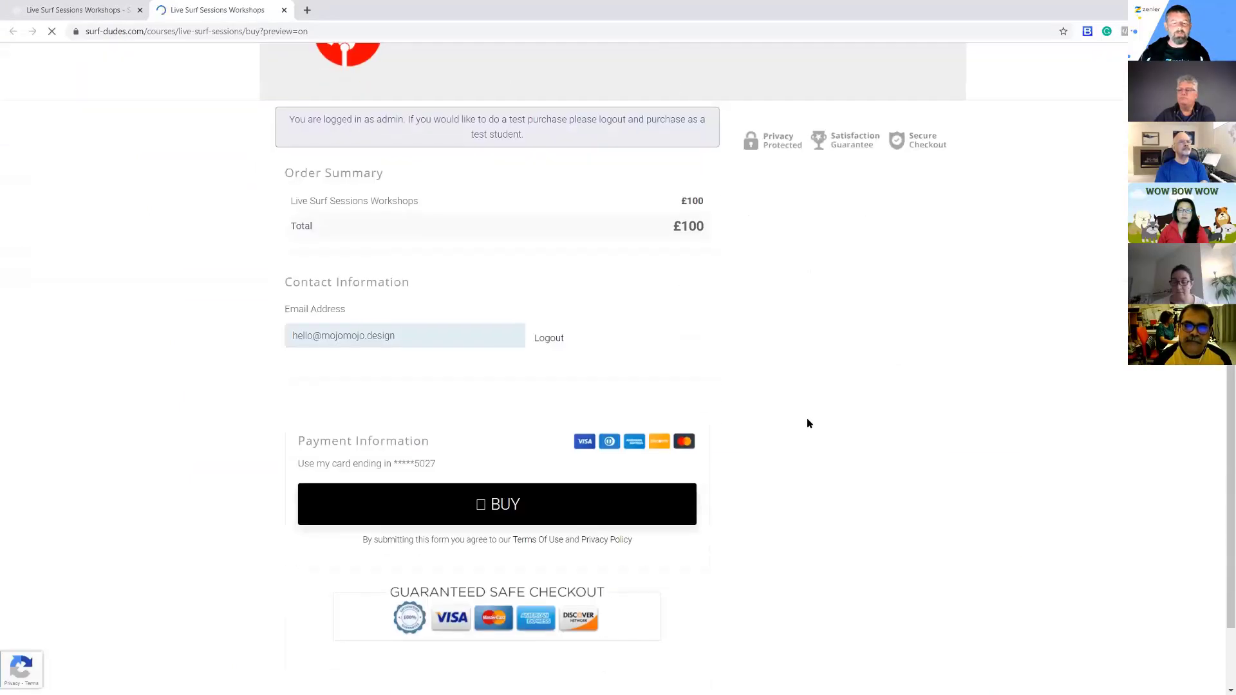
pyautogui.scroll(2, 854, 419)
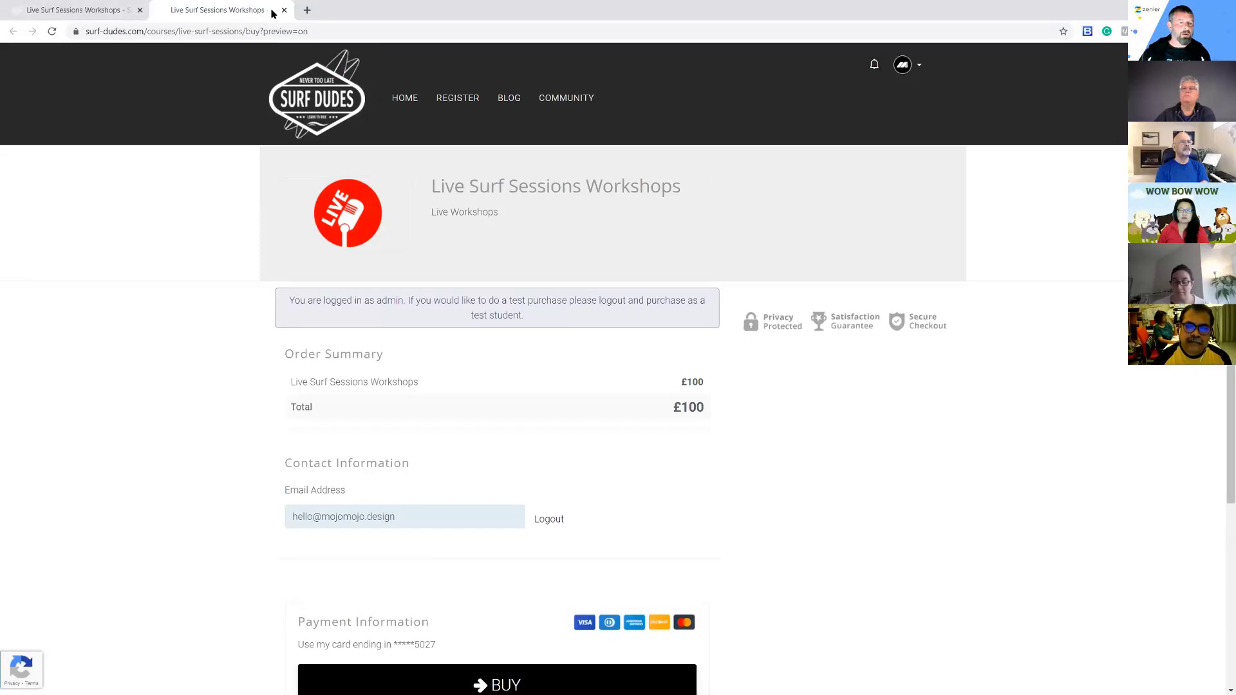
pyautogui.hotkey('ctrl', 'w')
# Preview the course's thank-you page and close the preview
pyautogui.scroll(-1, 829, 417)
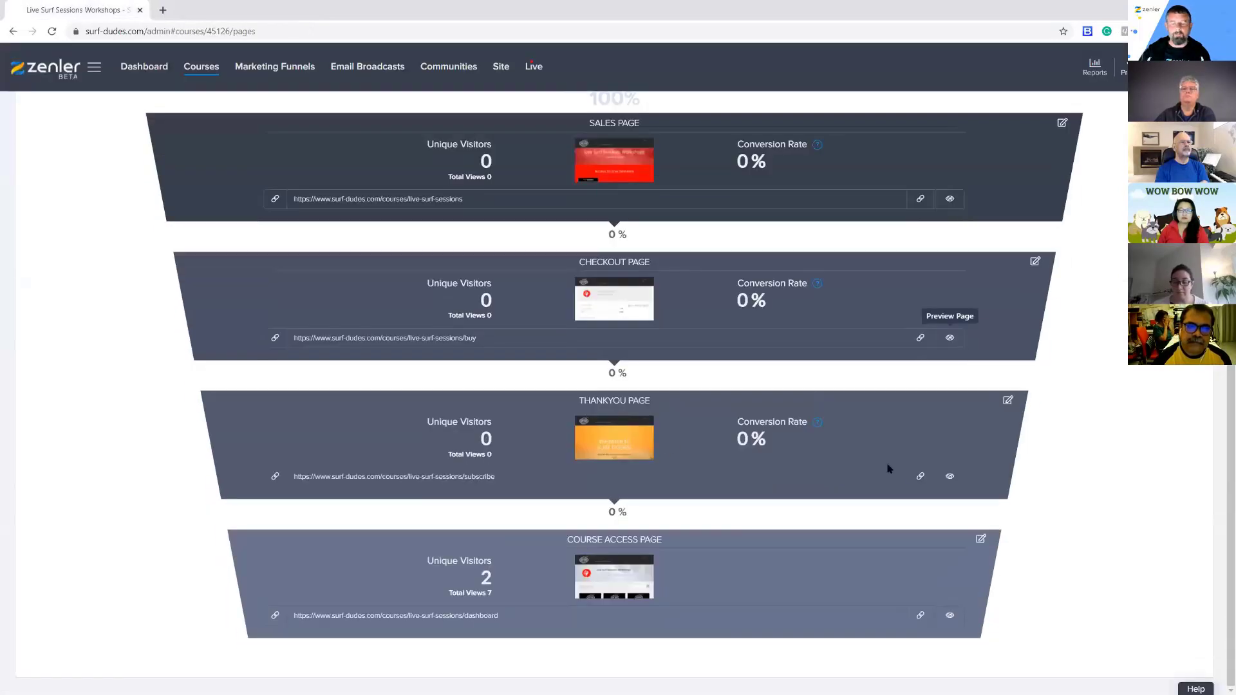
pyautogui.click(950, 475)
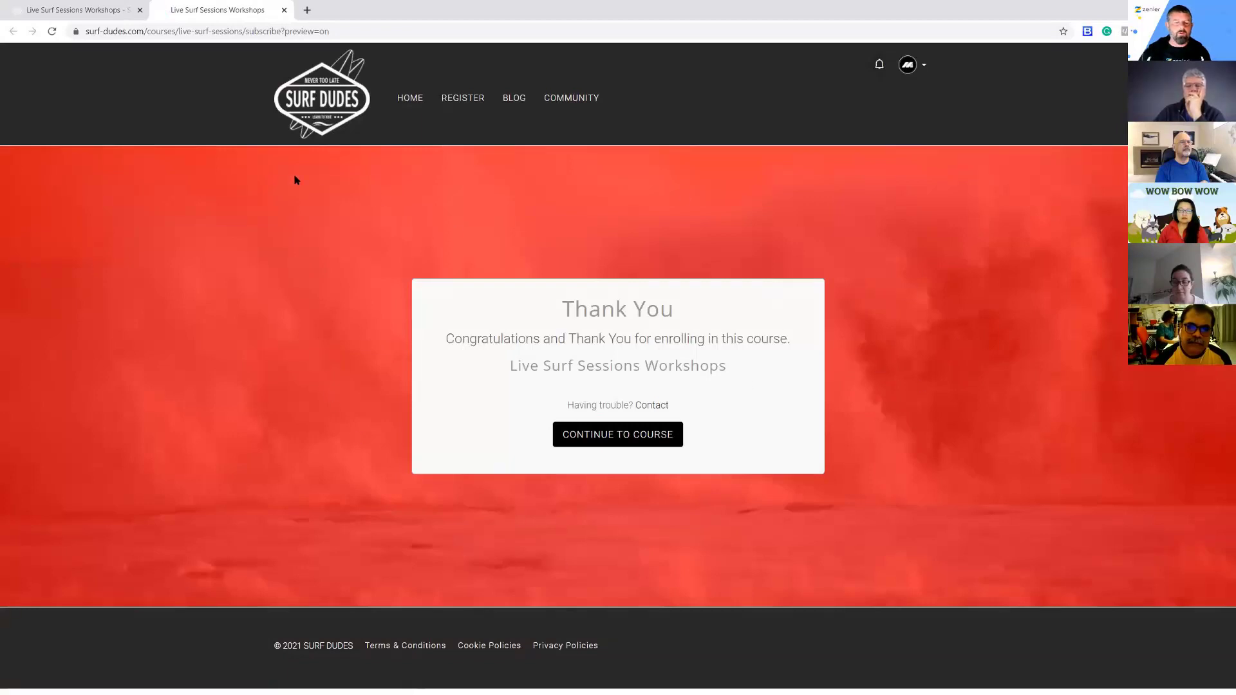
pyautogui.click(284, 11)
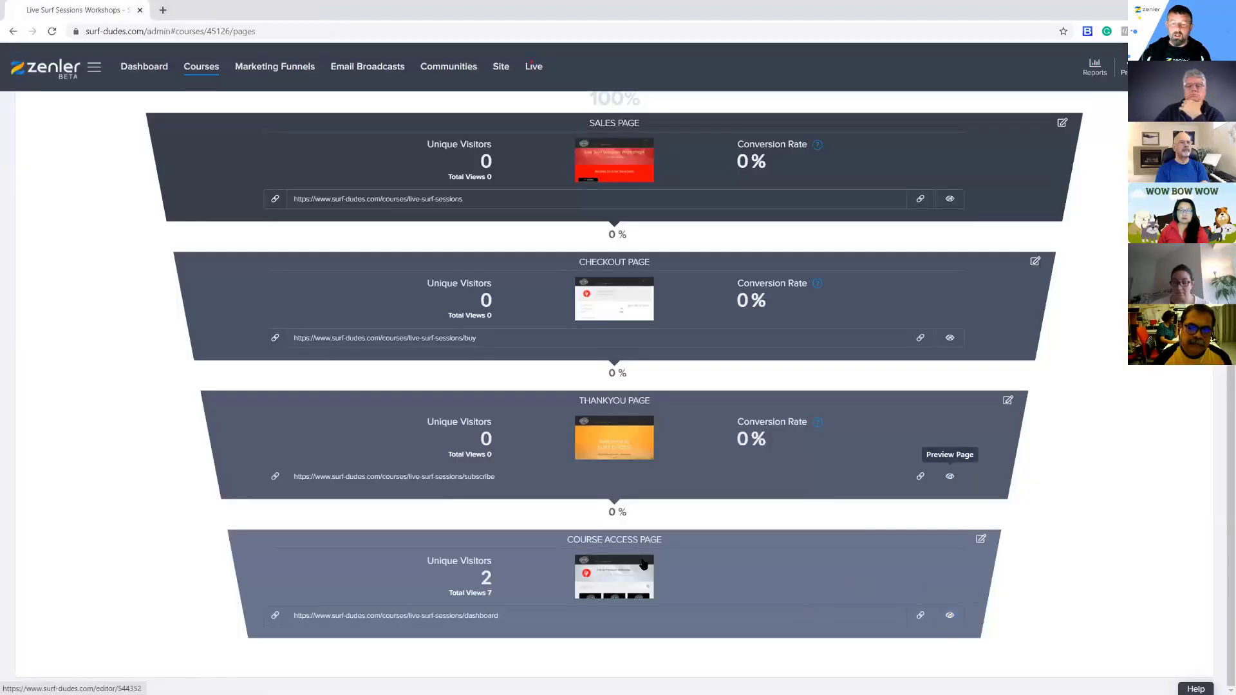
# Preview the course access page, examine its list of upcoming live classes, and close the preview
pyautogui.click(950, 617)
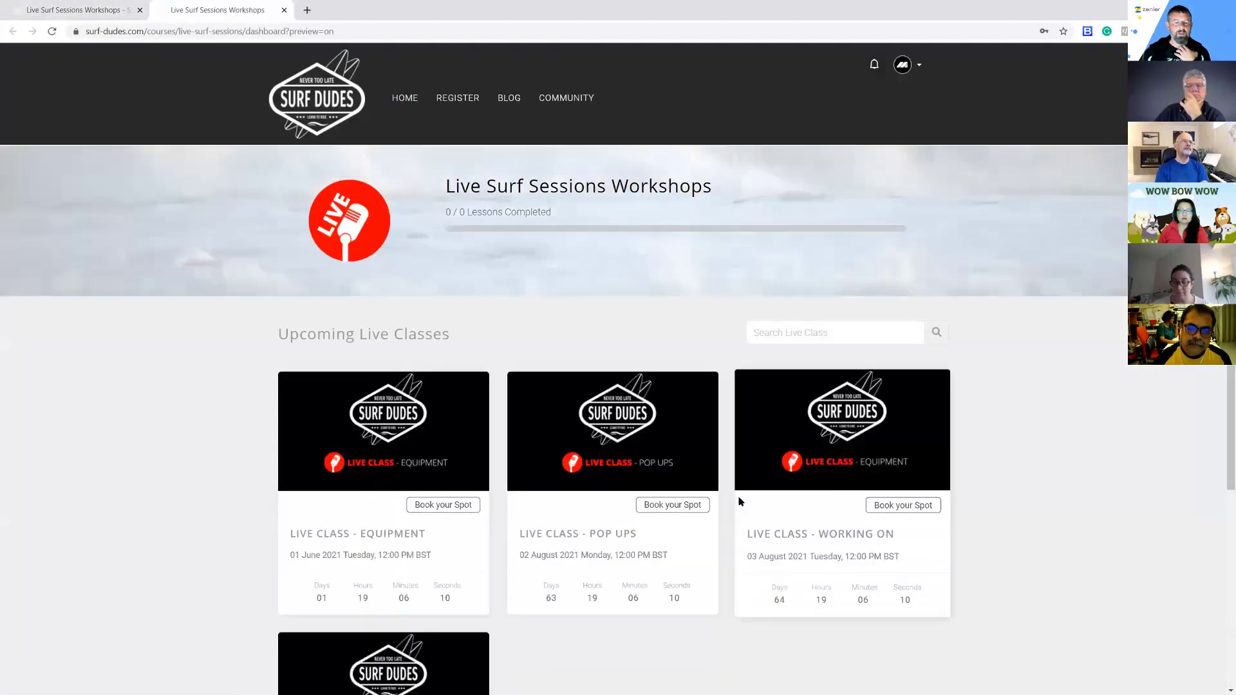
pyautogui.scroll(-3, 1044, 532)
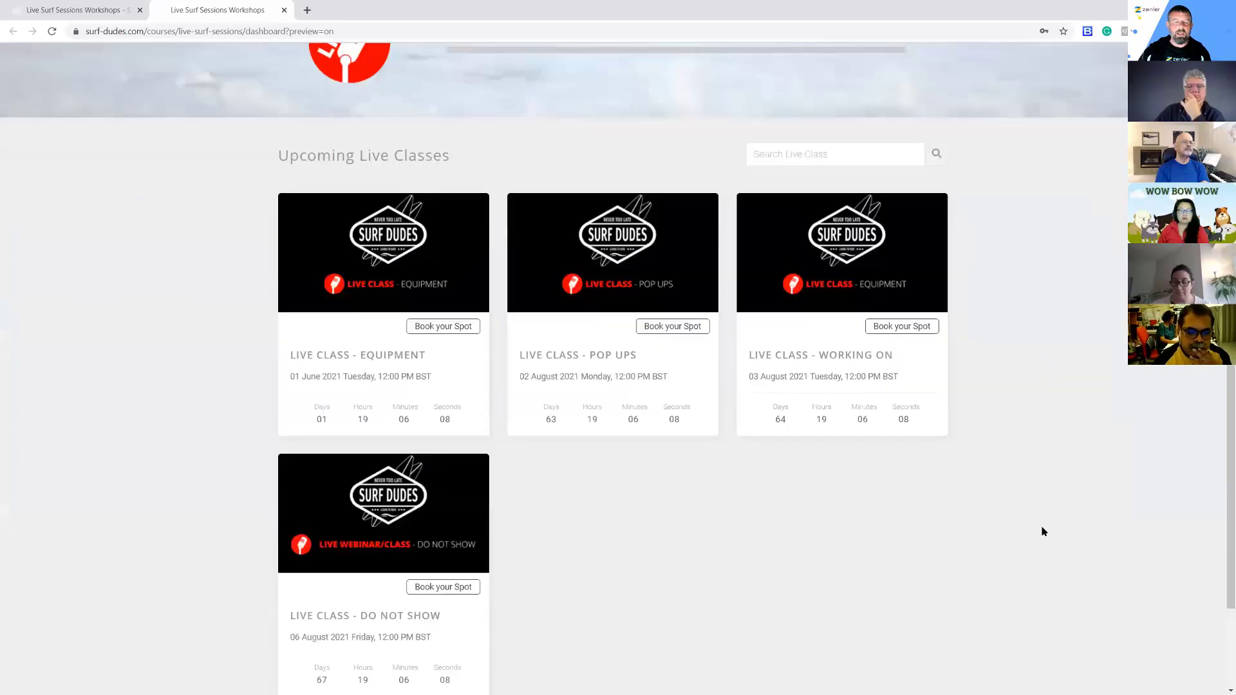
pyautogui.scroll(-2, 1044, 531)
pyautogui.scroll(3, 1044, 531)
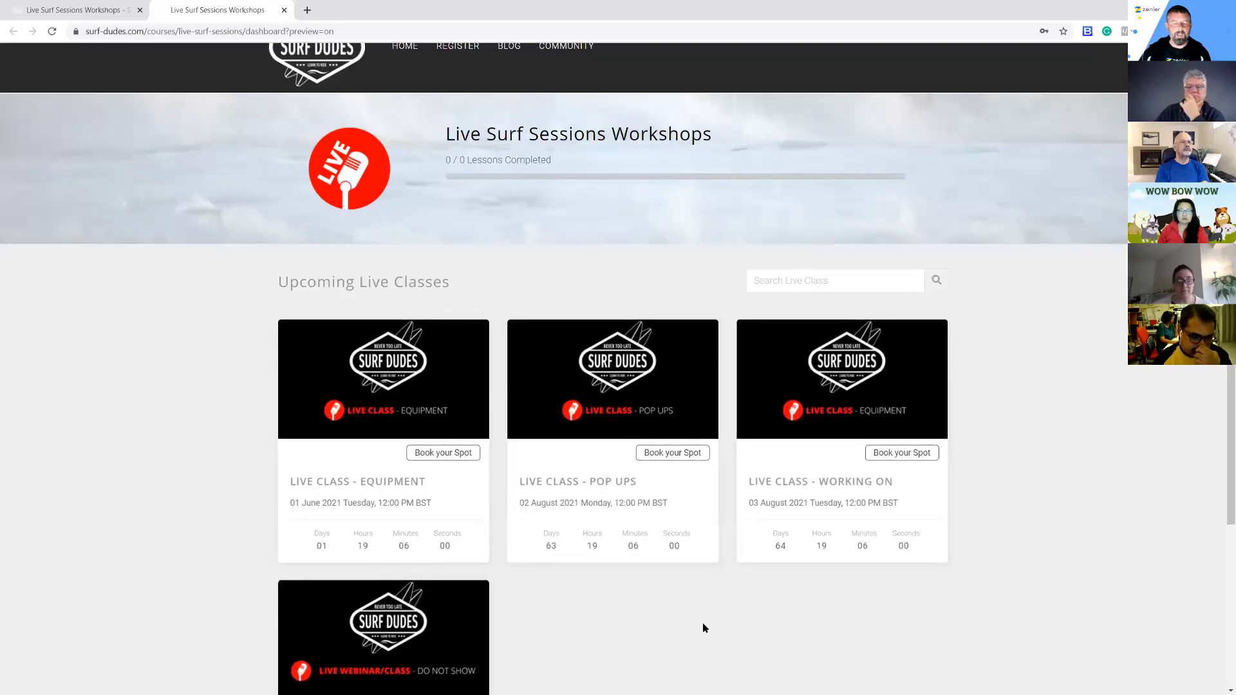
pyautogui.scroll(-2, 702, 624)
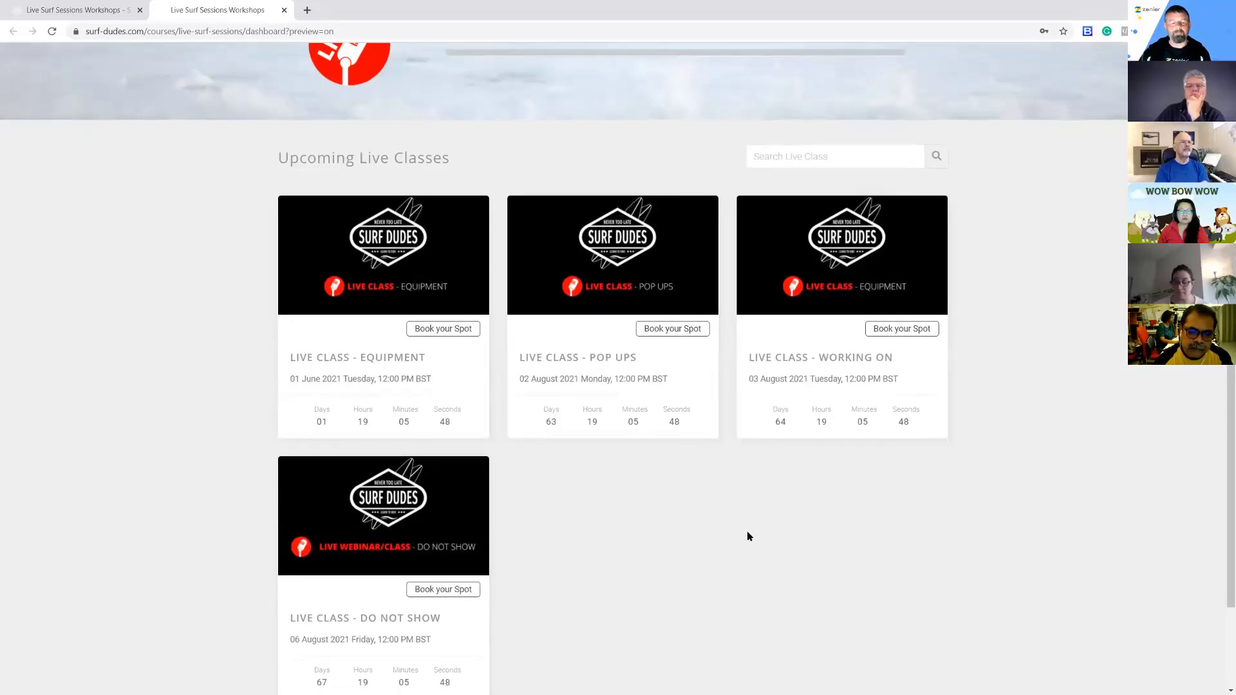
pyautogui.scroll(-3, 747, 531)
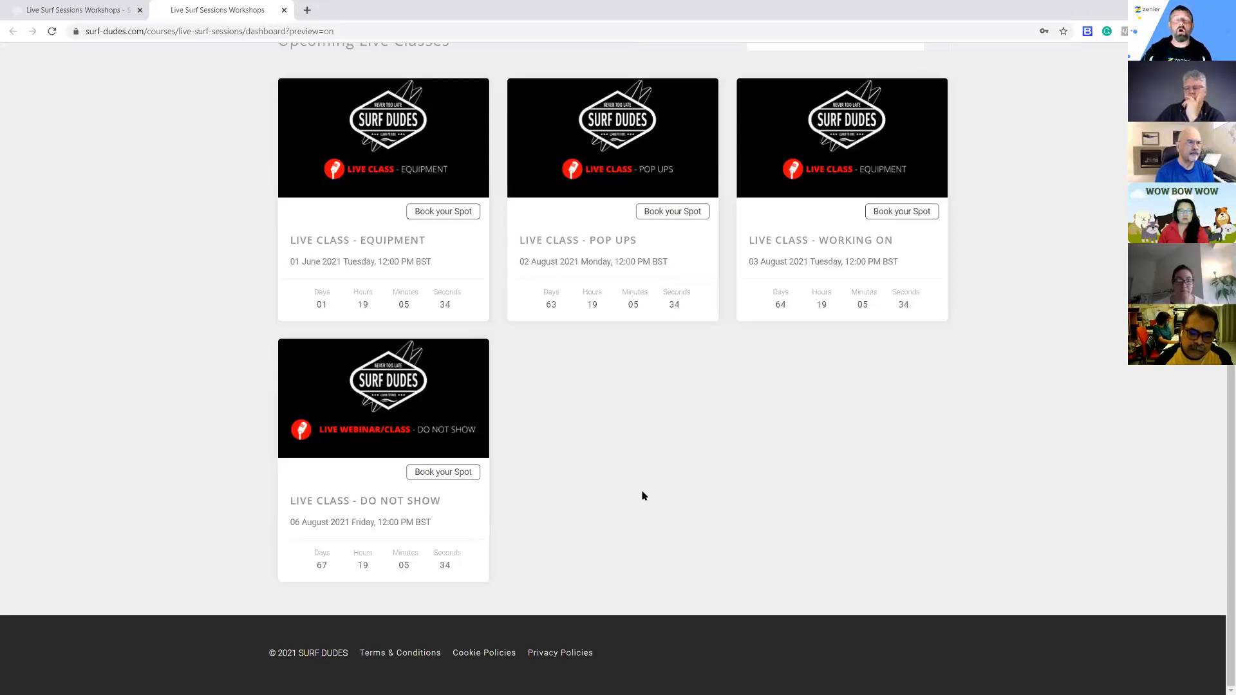
pyautogui.scroll(3, 626, 455)
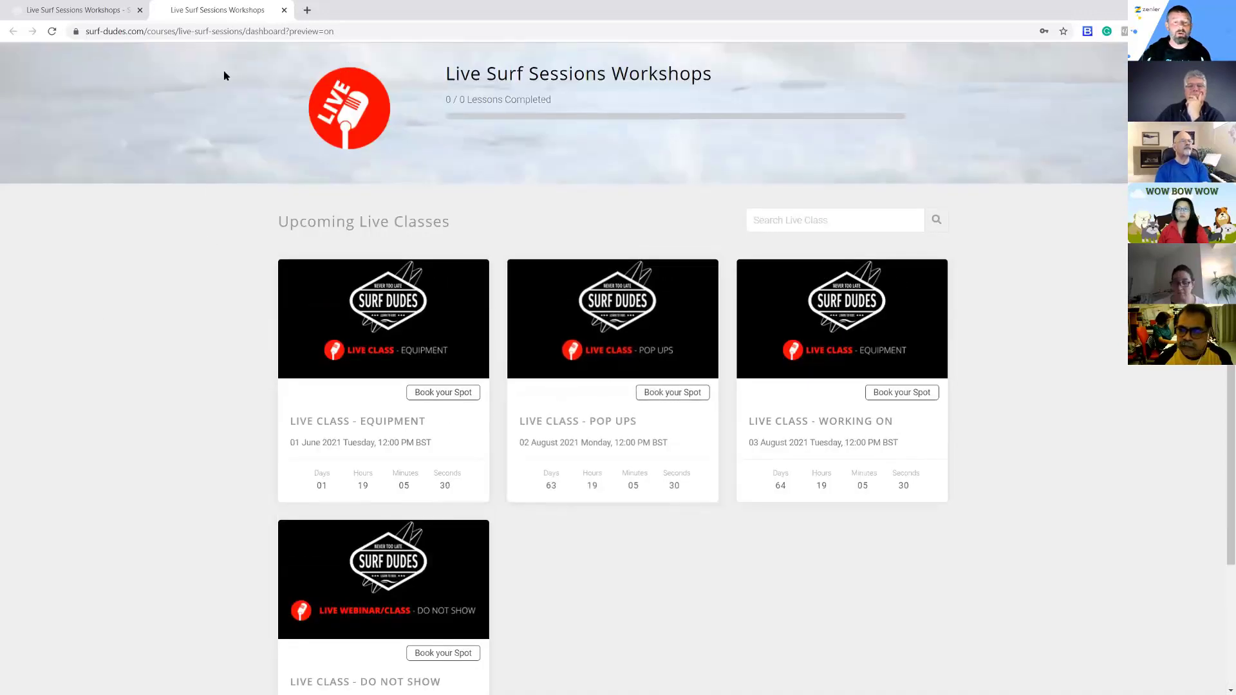
pyautogui.click(284, 10)
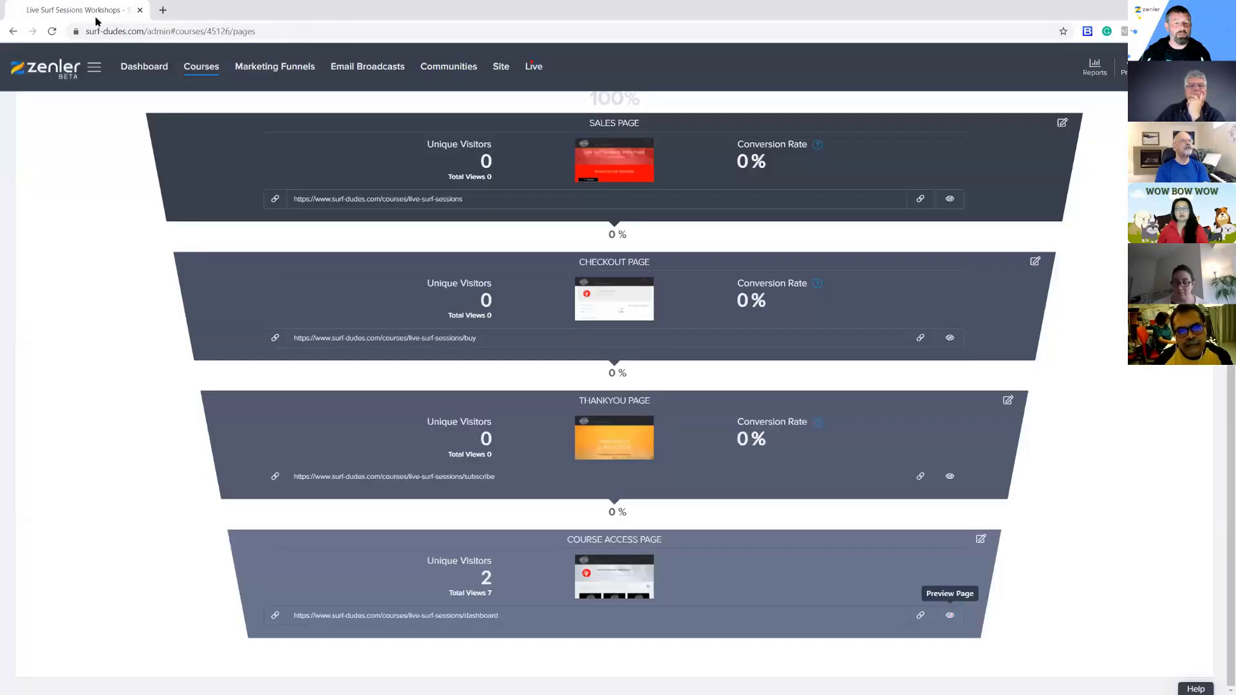
# Open the course access page in the page editor and delete its Upcoming Live Classes block
pyautogui.click(980, 539)
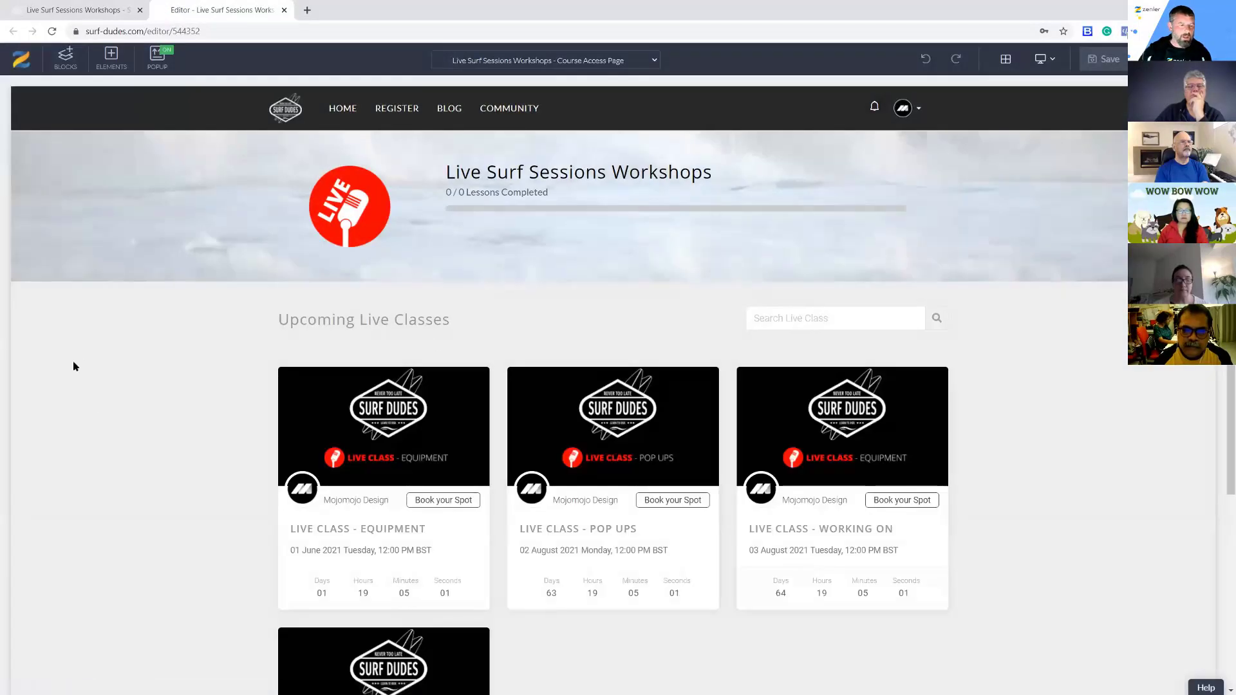
pyautogui.click(73, 291)
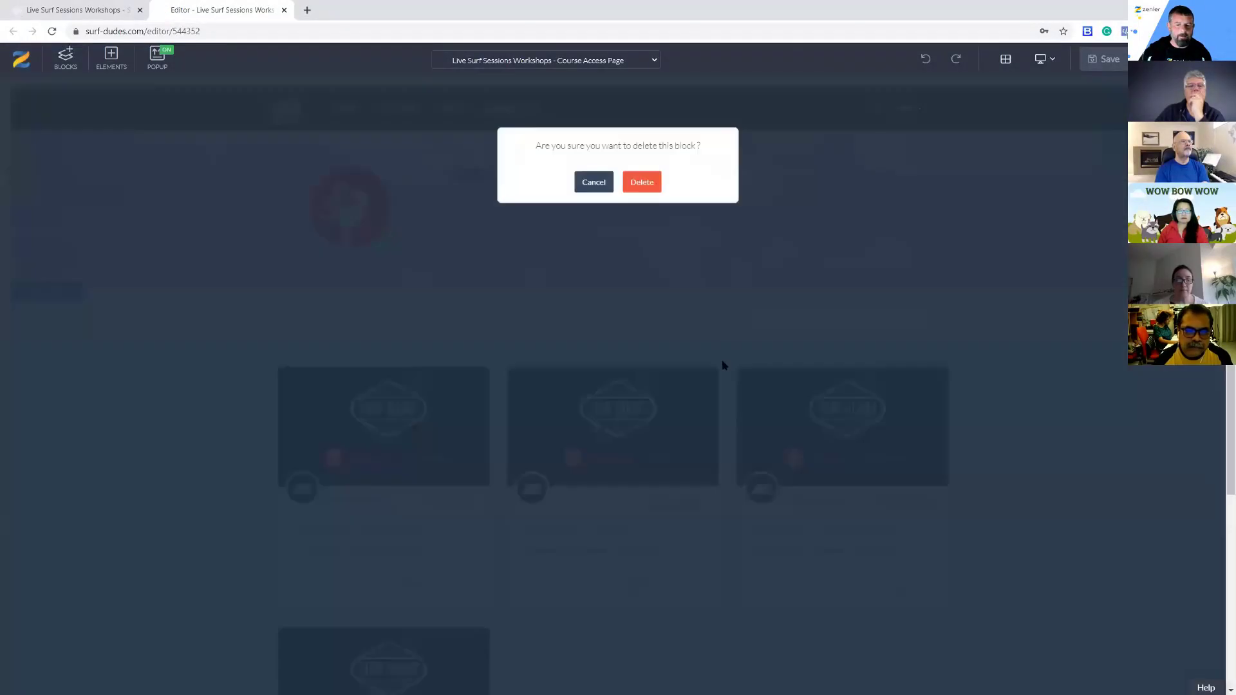
pyautogui.click(653, 182)
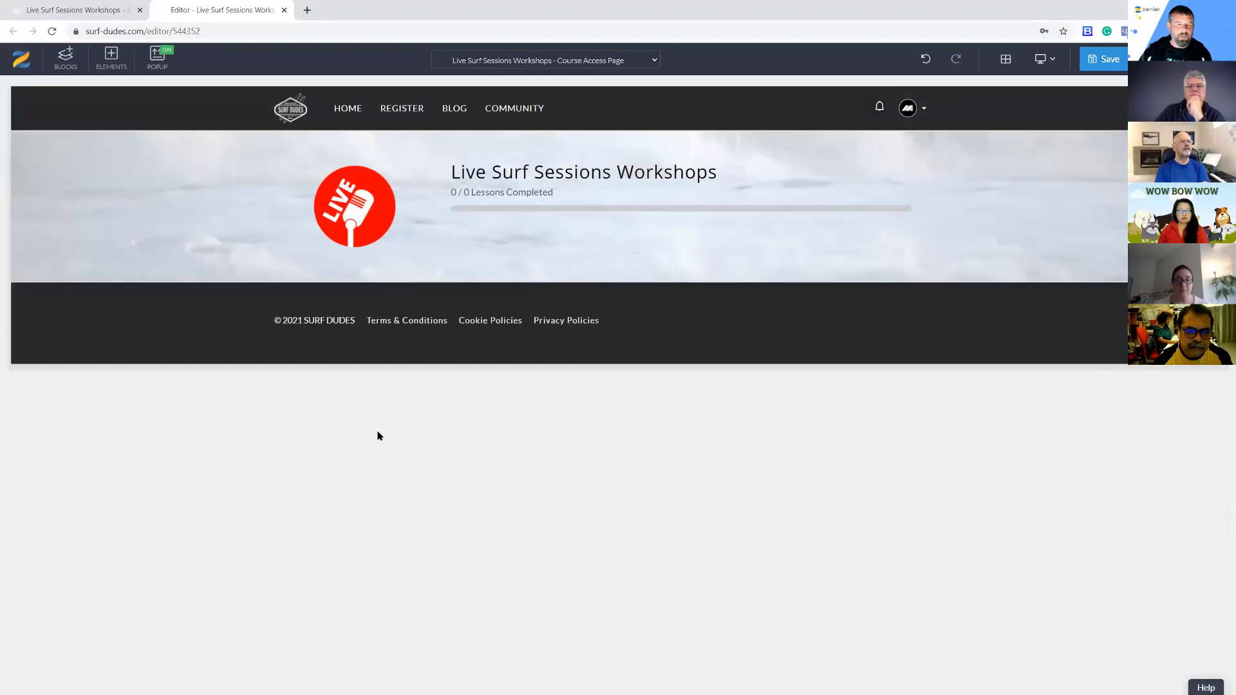
# Add the Upcoming Live Classes - Grid View block from the Live Classes blocks between the course header and the footer
pyautogui.click(65, 61)
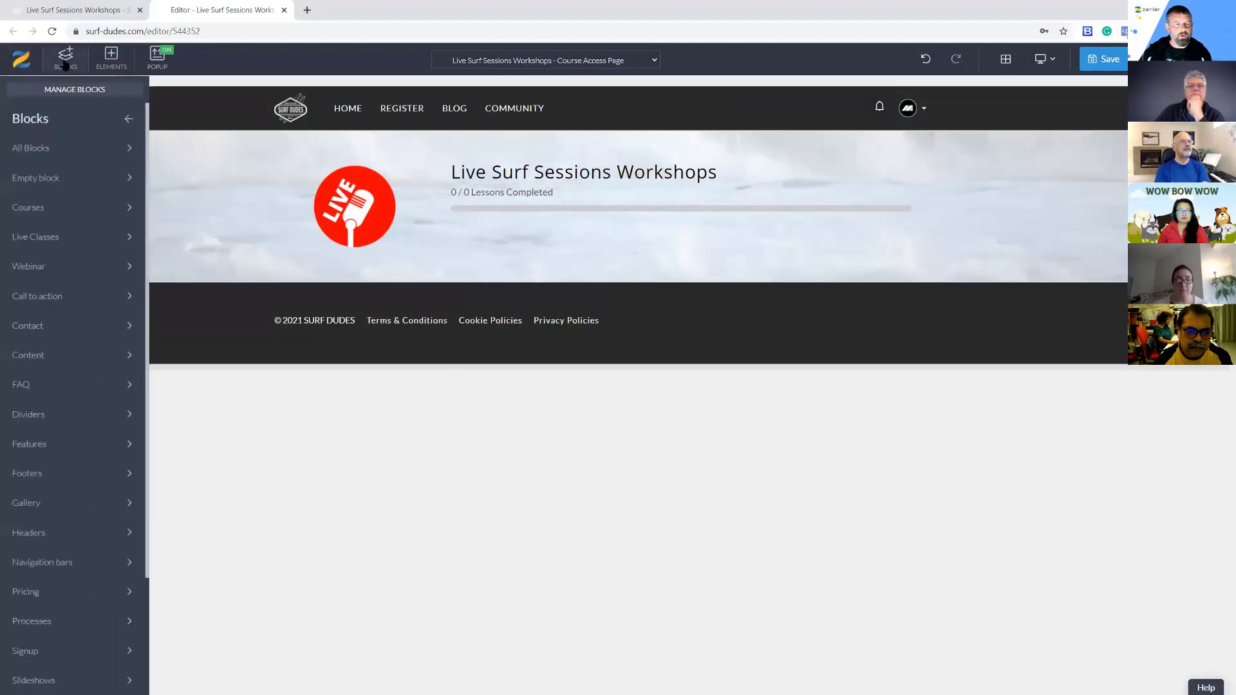
pyautogui.click(68, 269)
pyautogui.moveTo(69, 238)
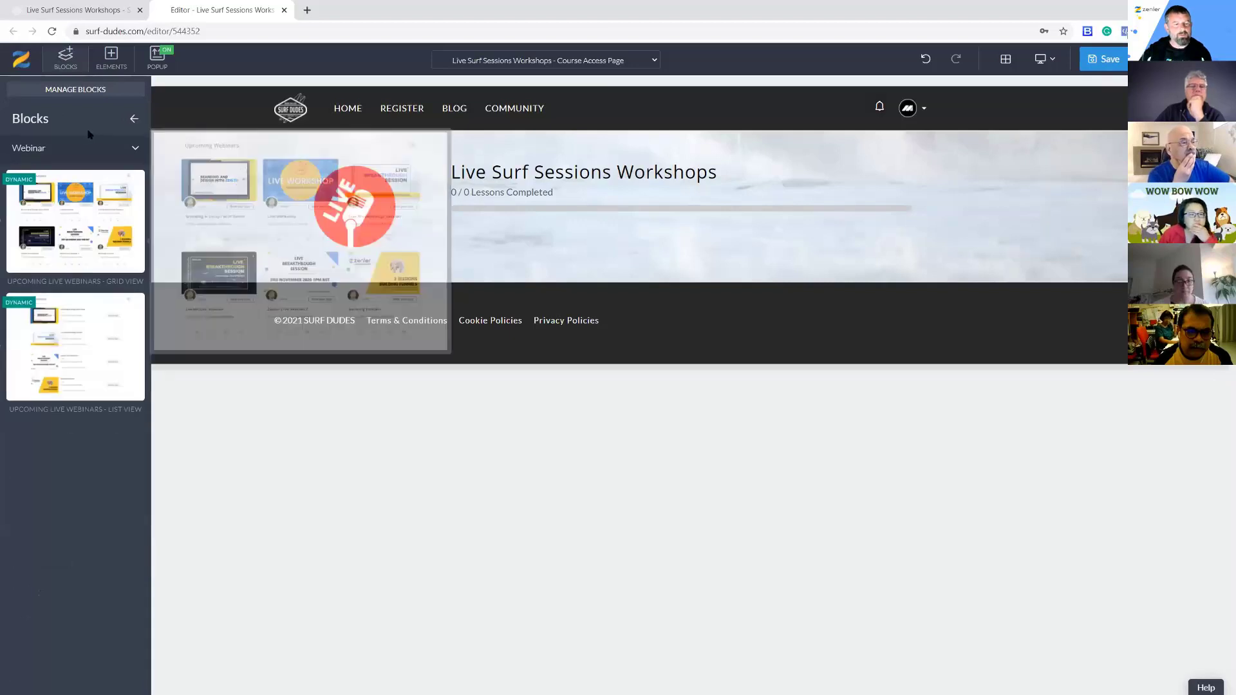
pyautogui.click(84, 151)
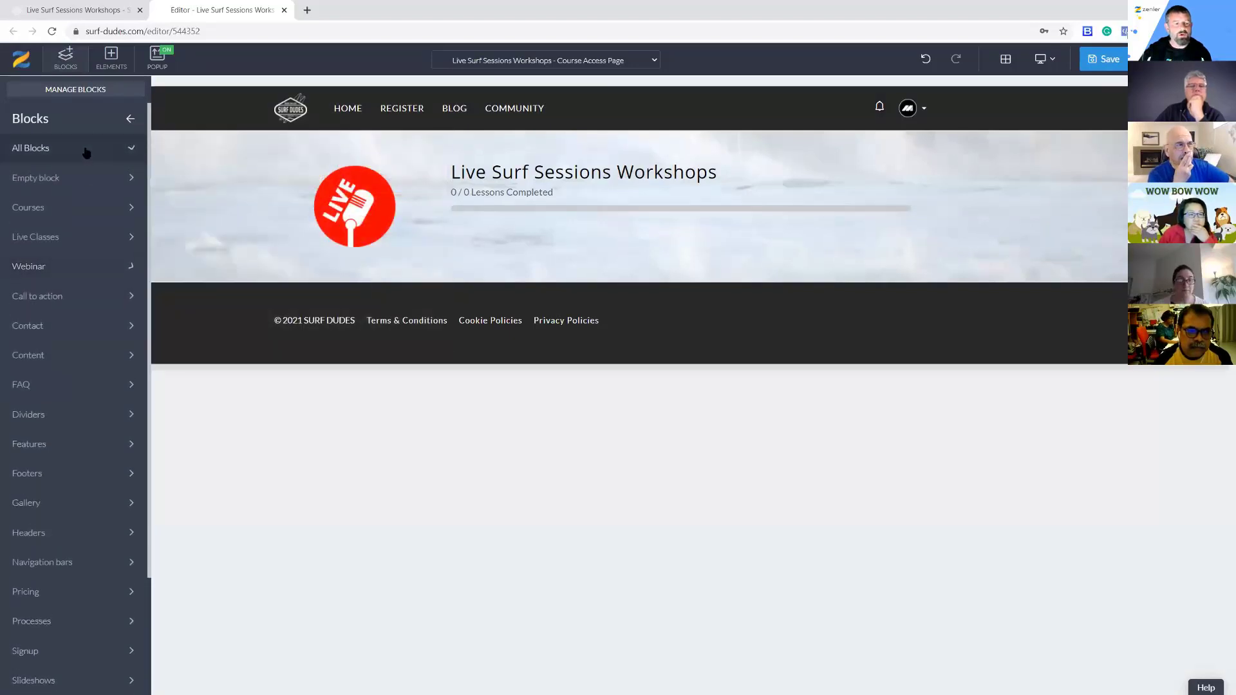
pyautogui.click(80, 237)
pyautogui.moveTo(82, 238)
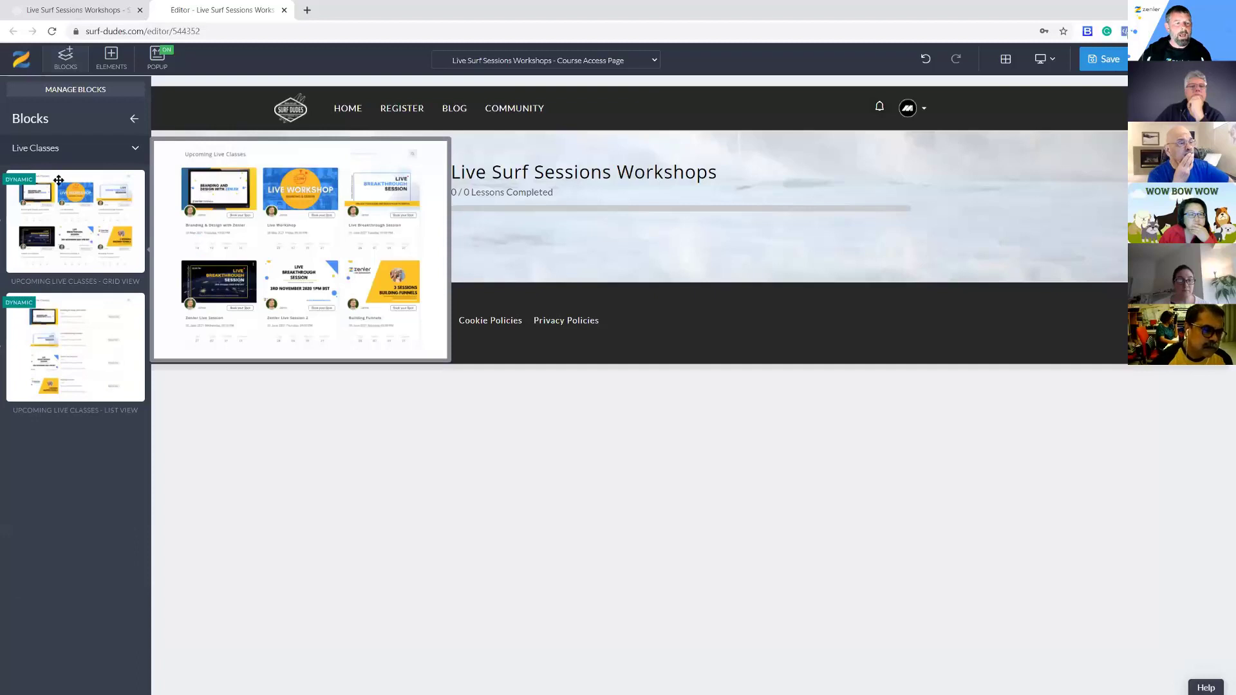
pyautogui.moveTo(47, 356)
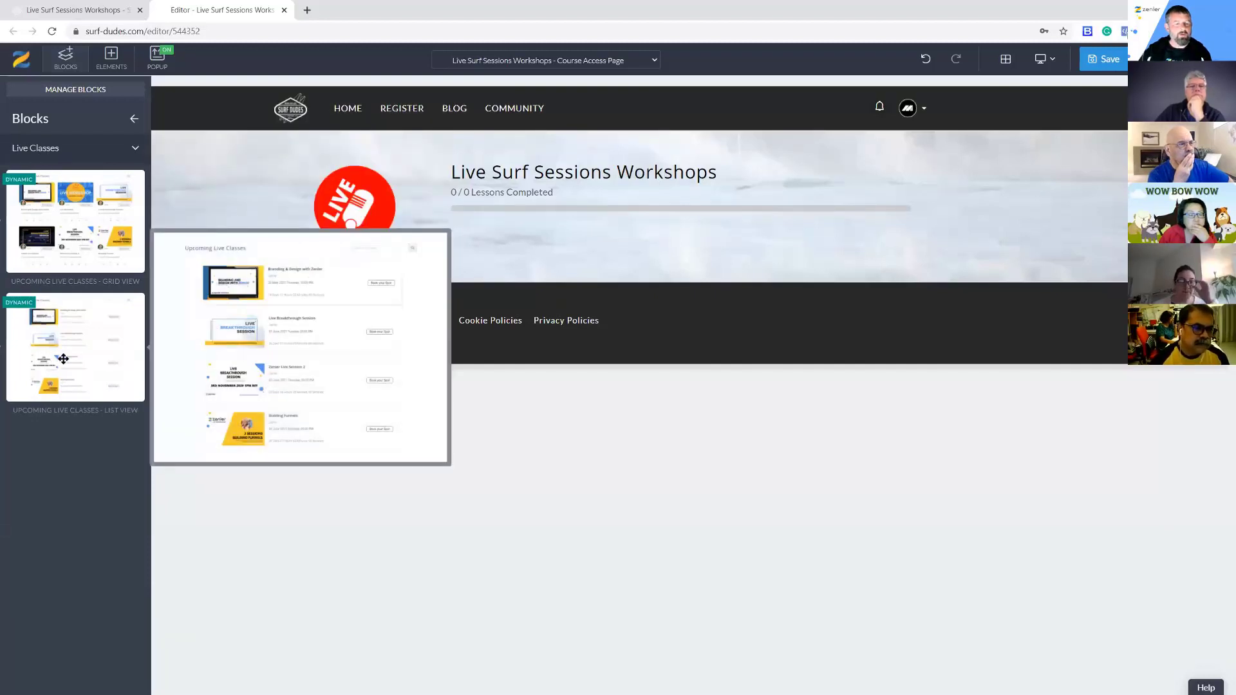
pyautogui.moveTo(55, 219)
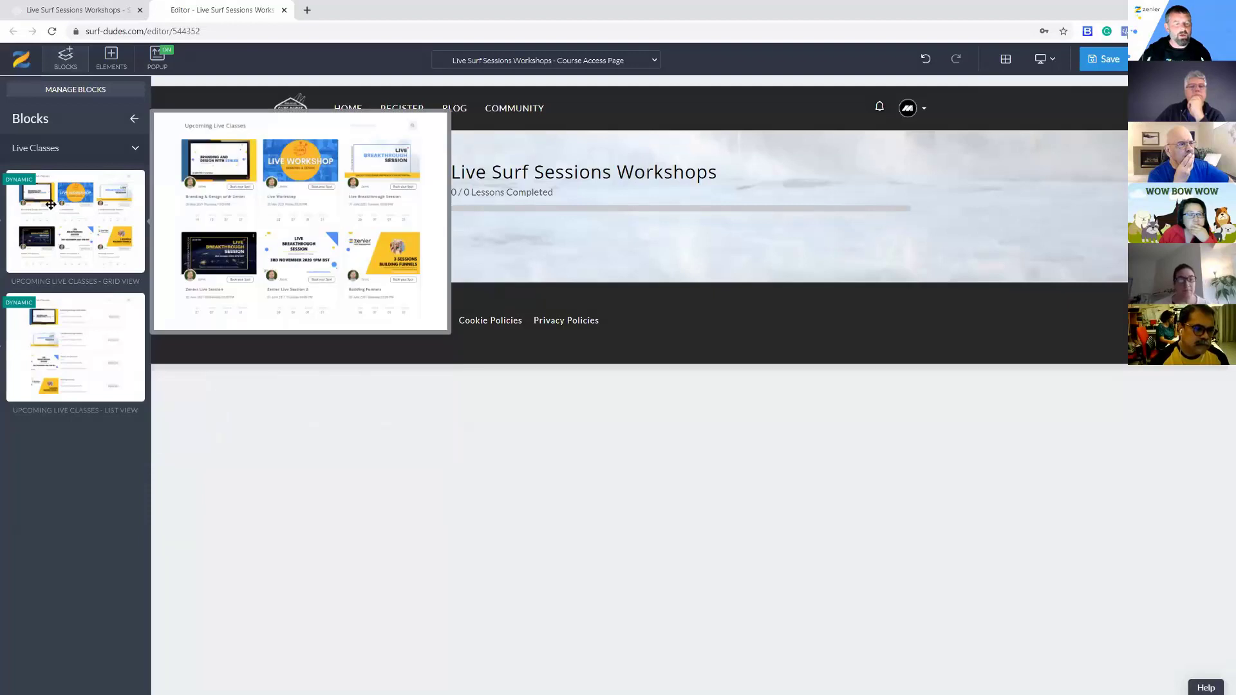
pyautogui.moveTo(59, 206); pyautogui.dragTo(765, 392)
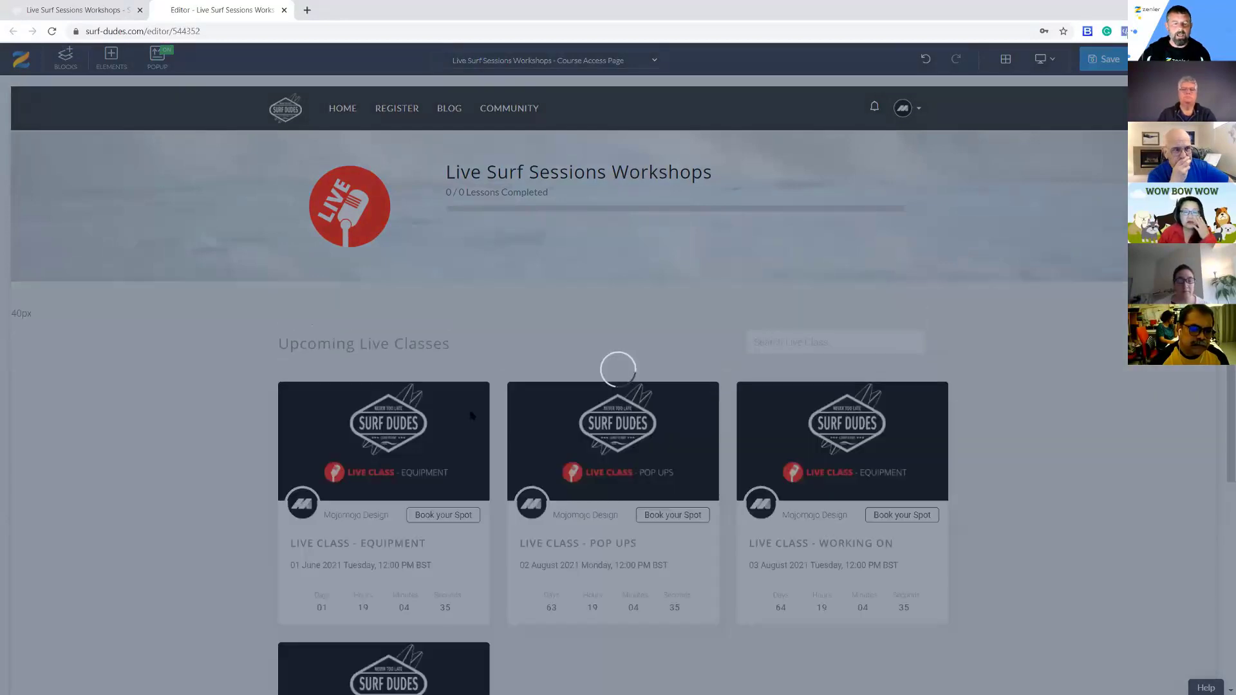
pyautogui.scroll(-4, 1001, 469)
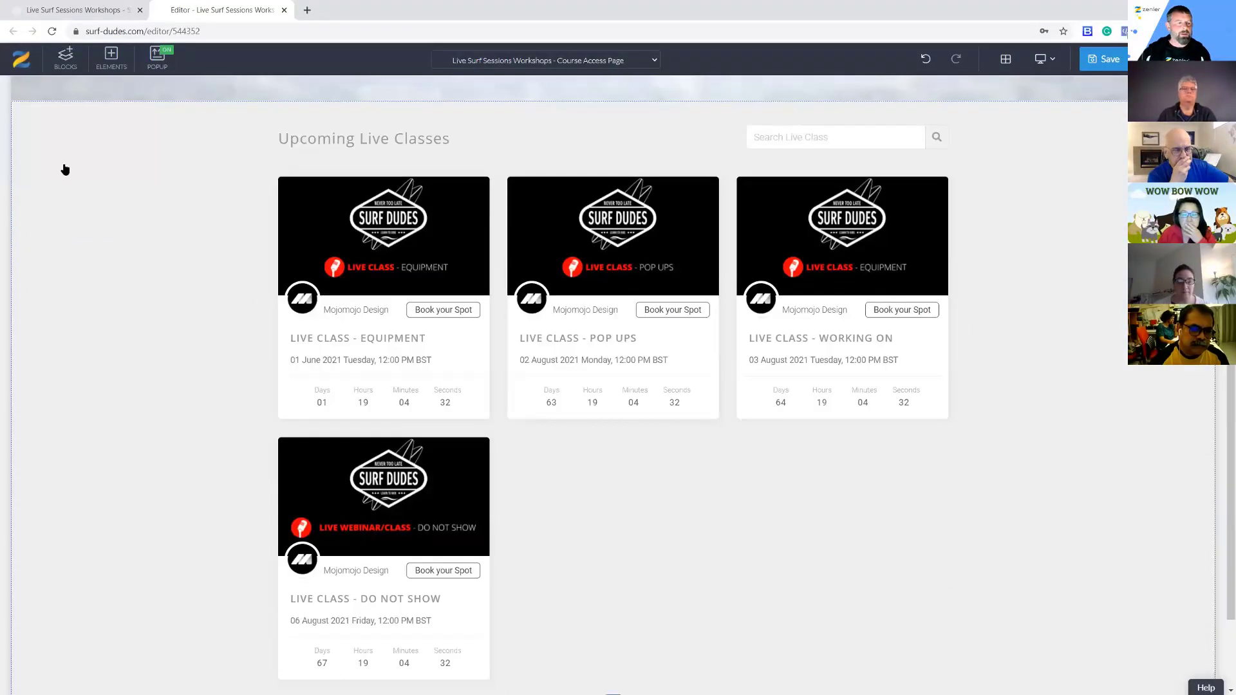
# Look through the block library's Courses category for blocks that could go on the course access page
pyautogui.scroll(-1, 64, 170)
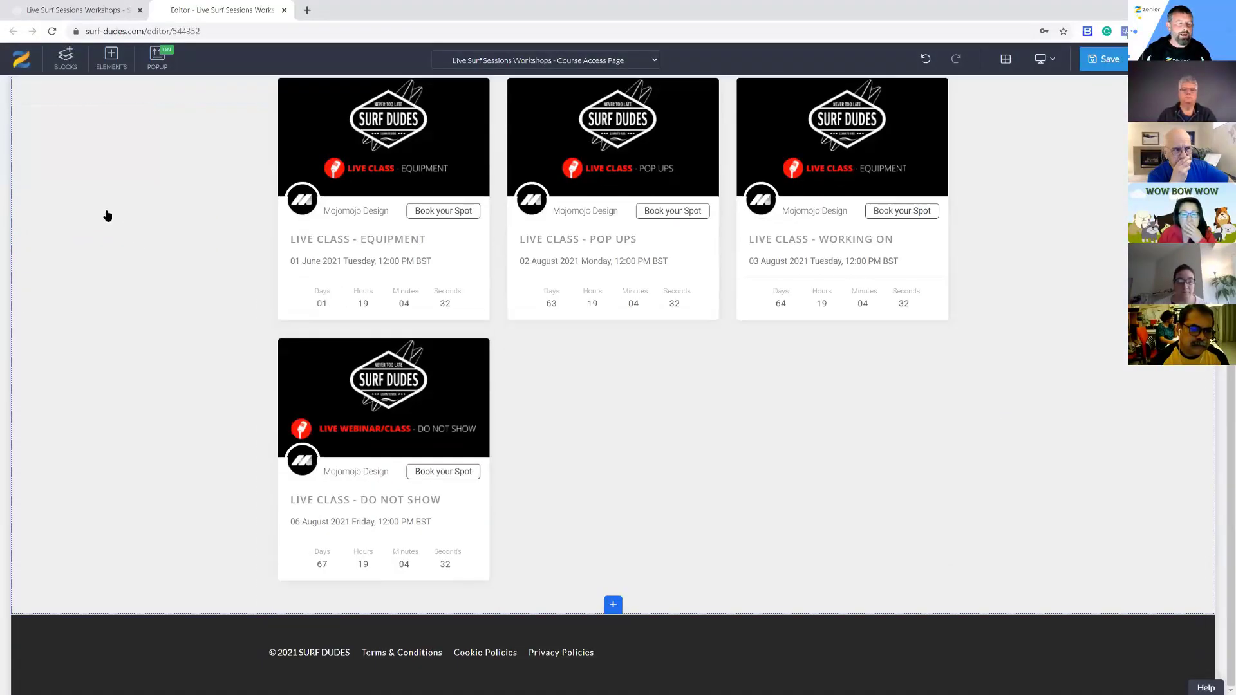
pyautogui.click(66, 58)
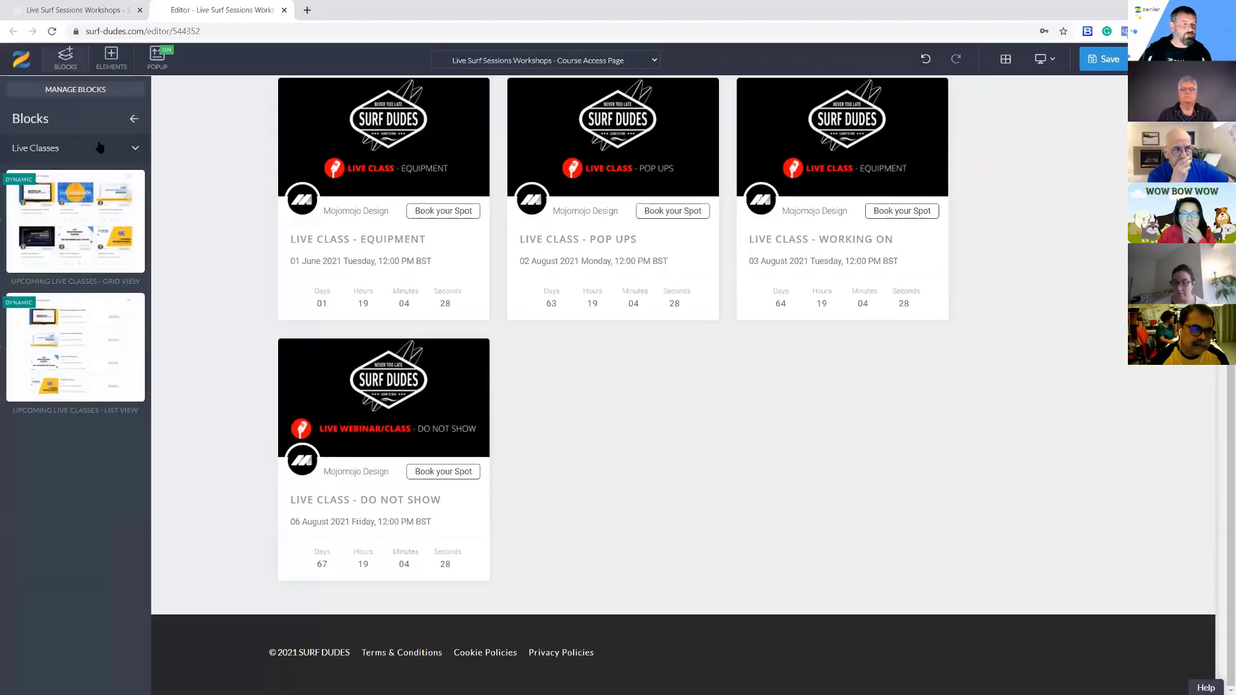
pyautogui.click(127, 150)
pyautogui.click(82, 209)
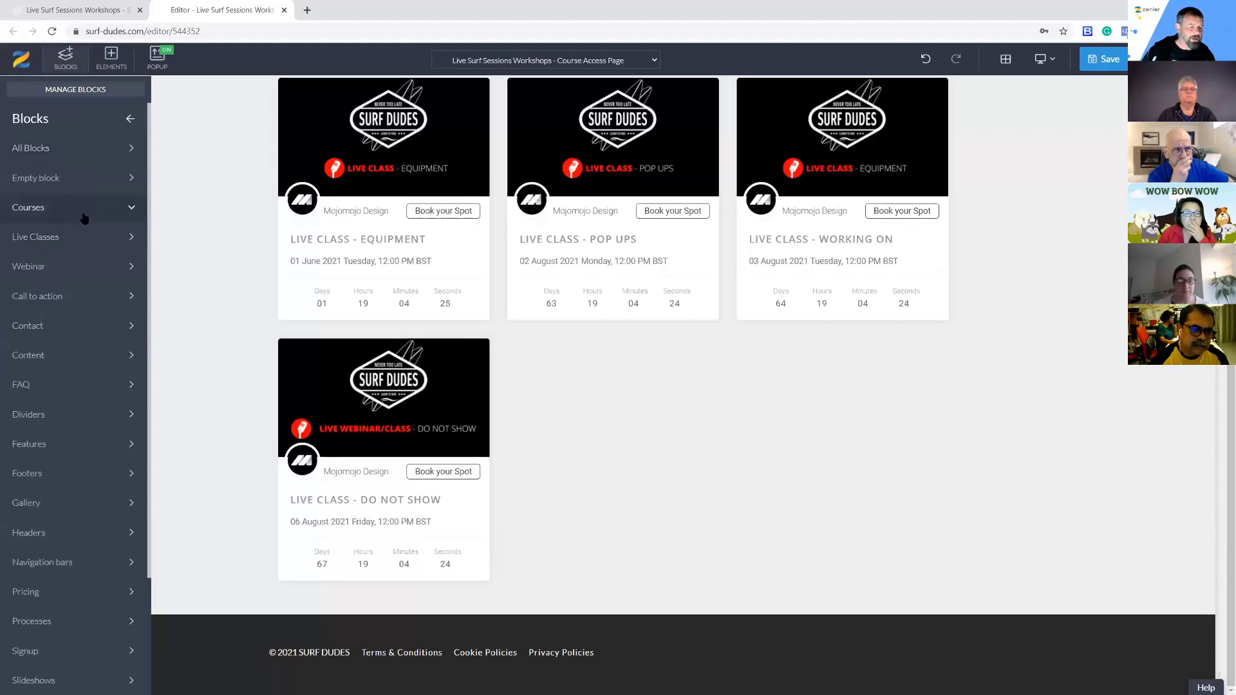
pyautogui.moveTo(103, 277)
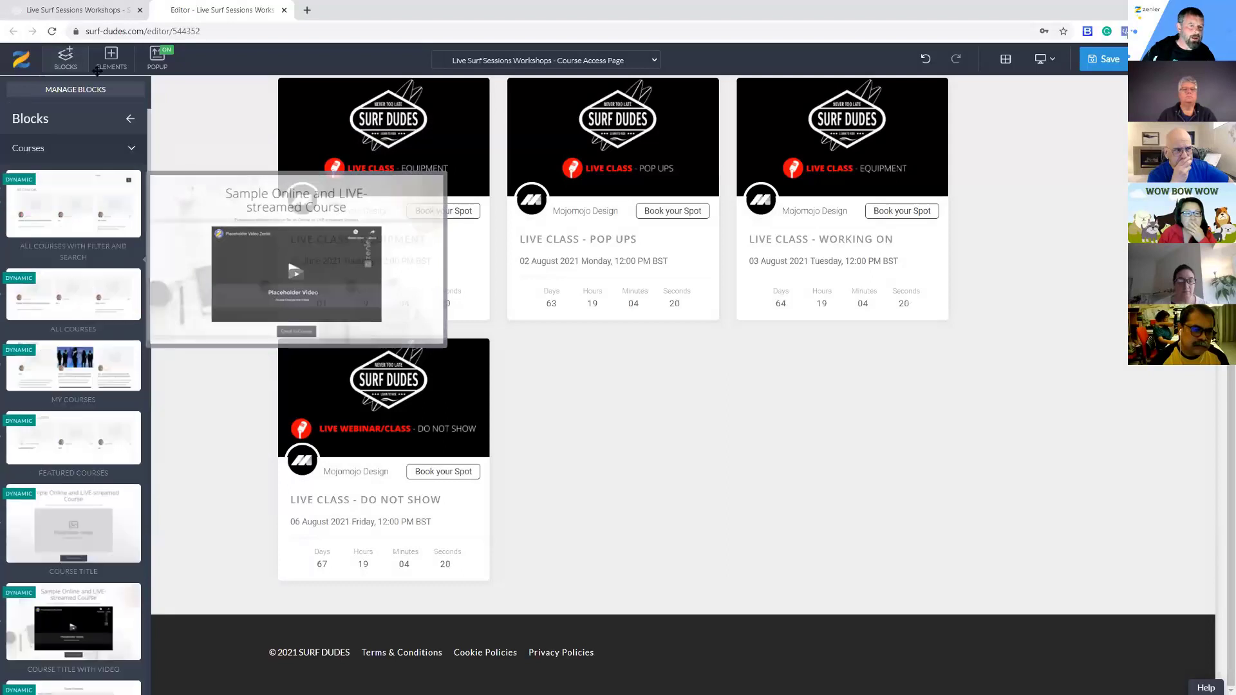
# Open the Beginner Level in Surfing course in a separate browser tab and show its course pages
pyautogui.click(81, 9)
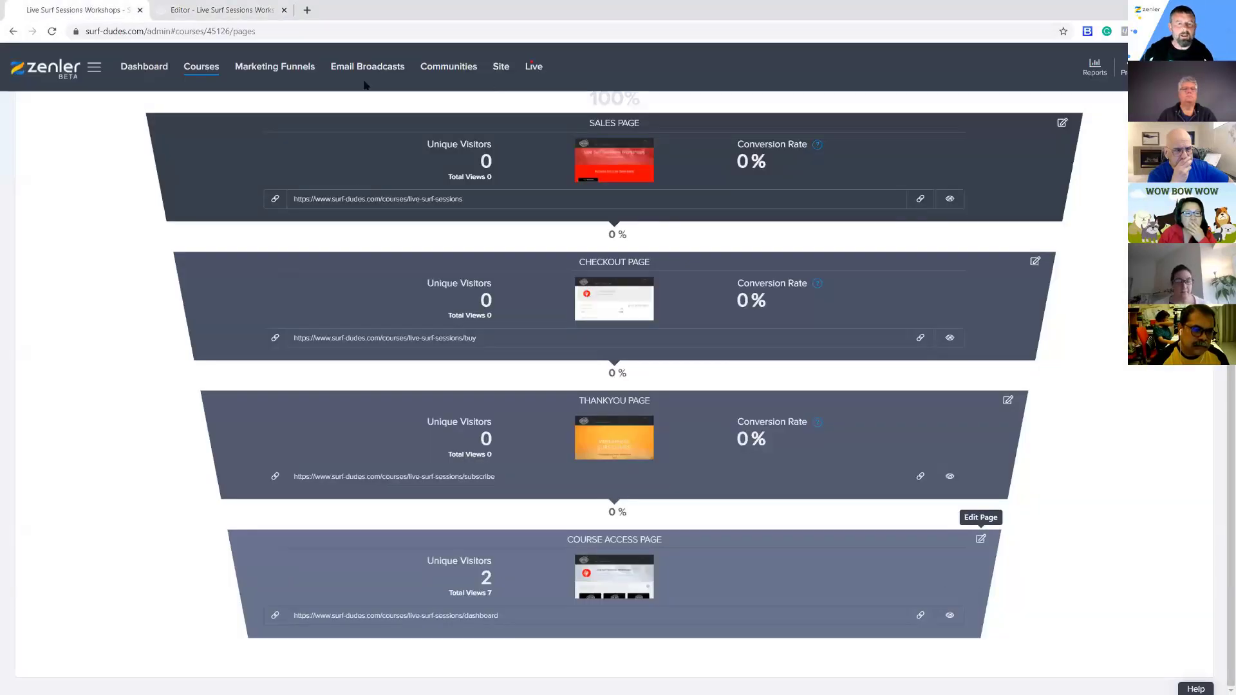
pyautogui.rightClick(201, 67)
pyautogui.click(250, 83)
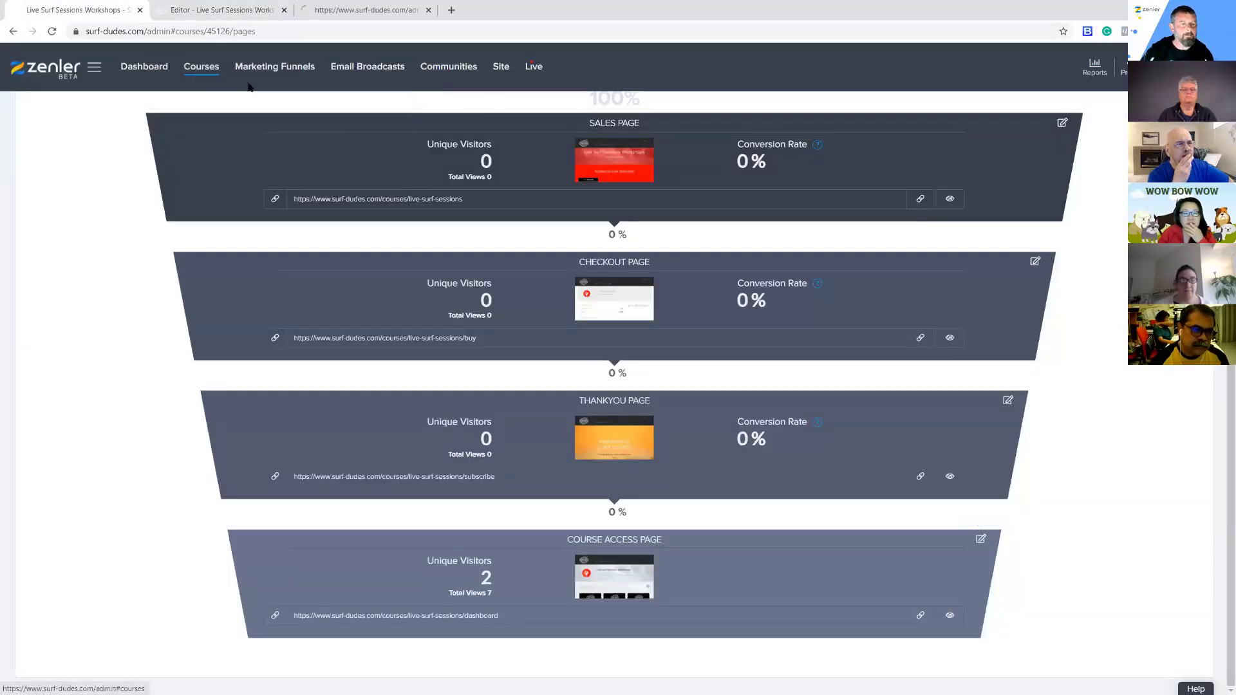
pyautogui.click(351, 13)
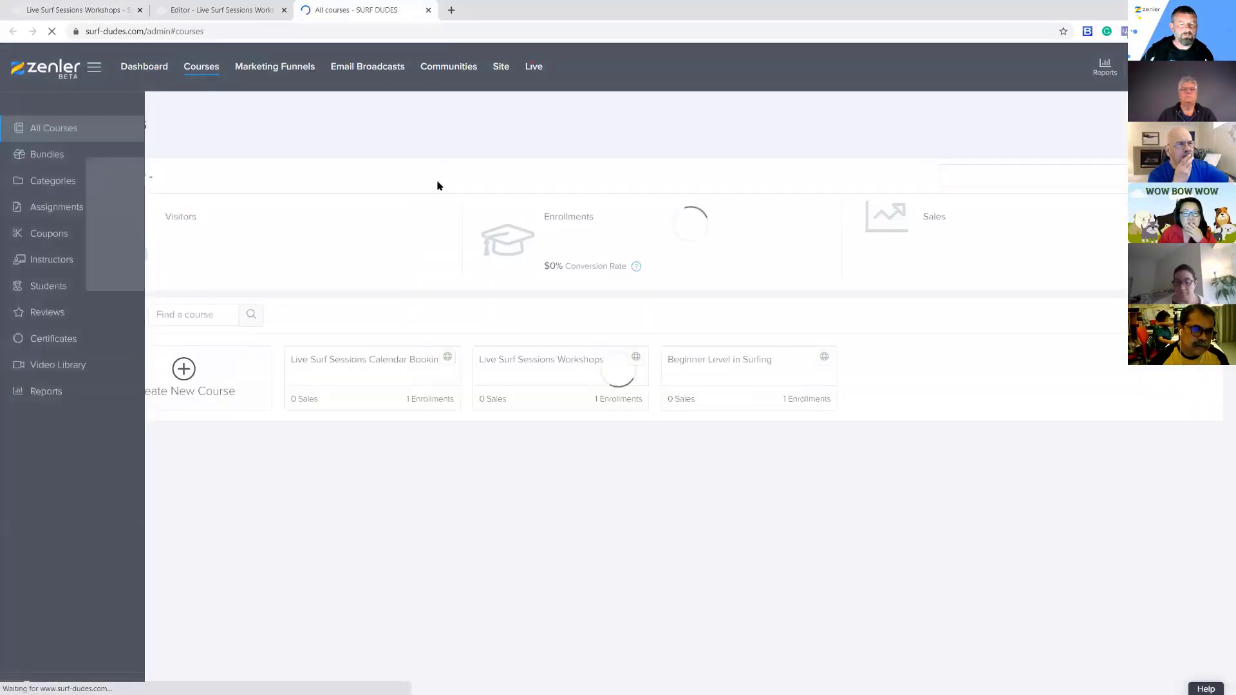
pyautogui.click(780, 388)
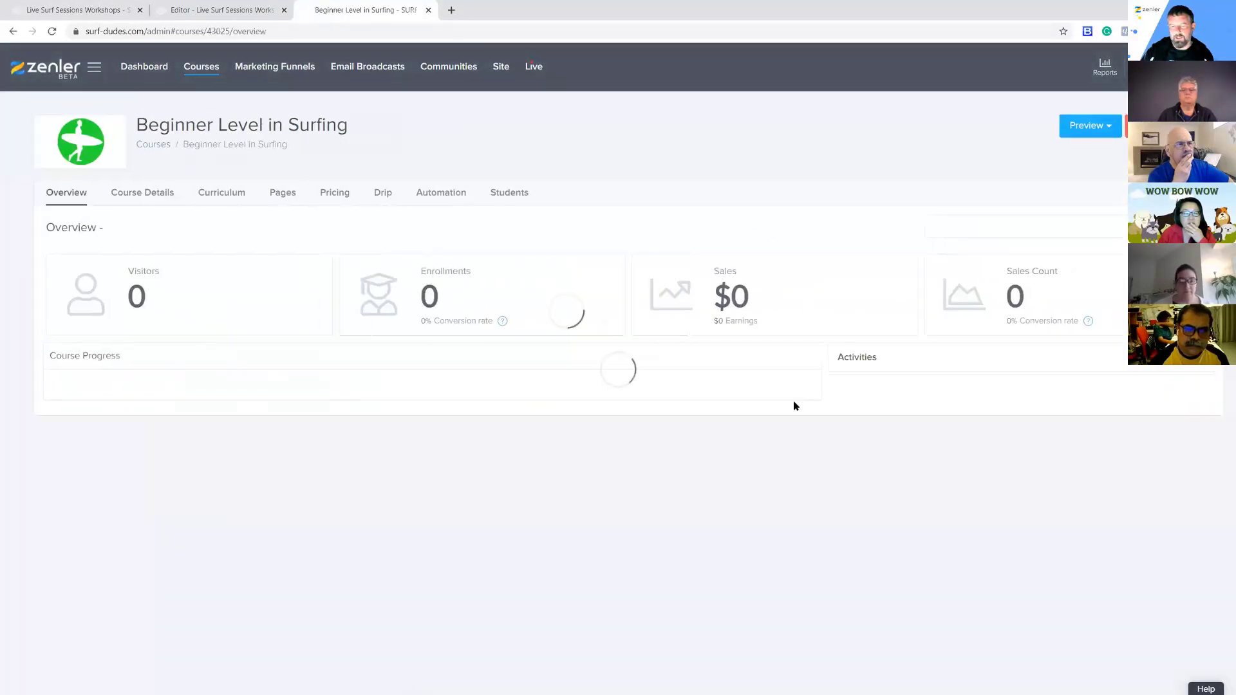
pyautogui.click(263, 197)
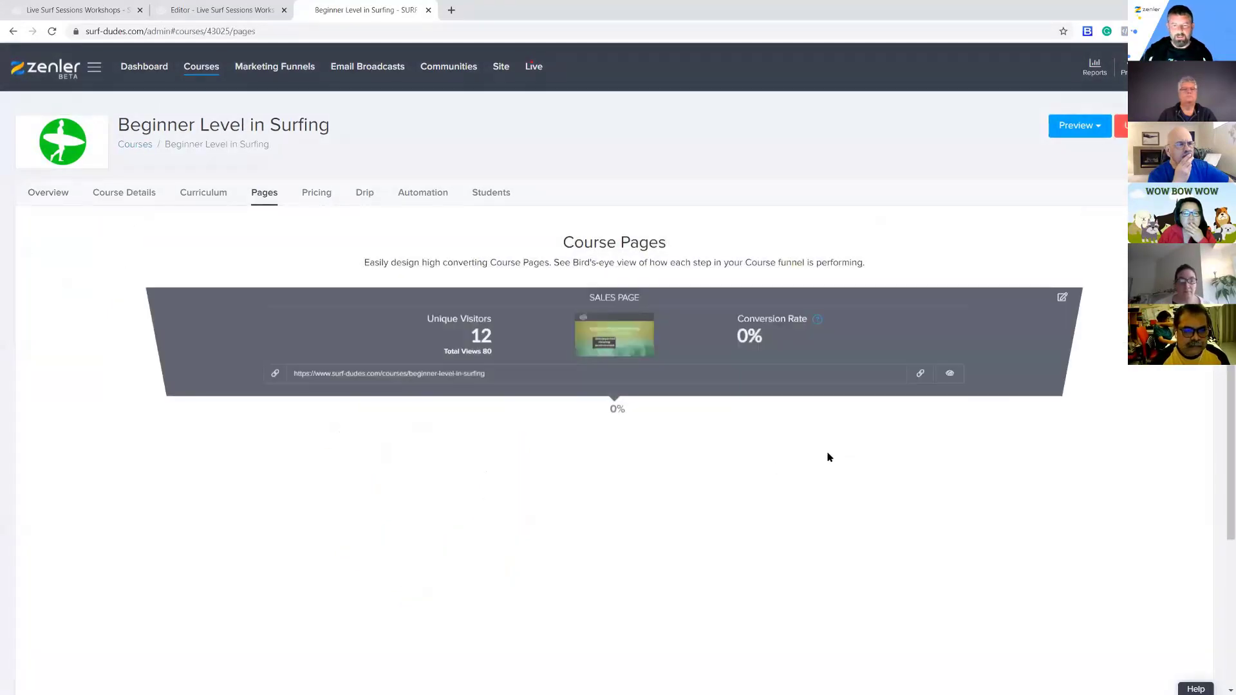
# Examine the curriculum block on the Beginner Level in Surfing course access page in the editor, and close that course and the block library
pyautogui.scroll(-3, 830, 464)
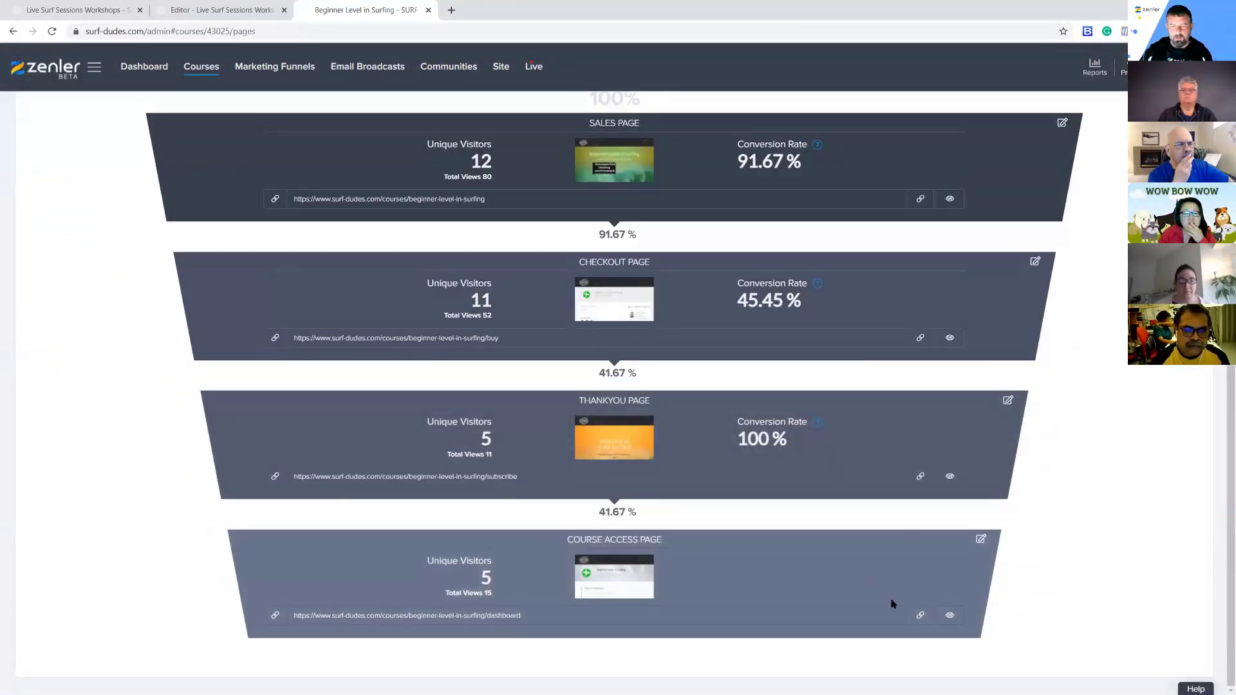
pyautogui.click(945, 601)
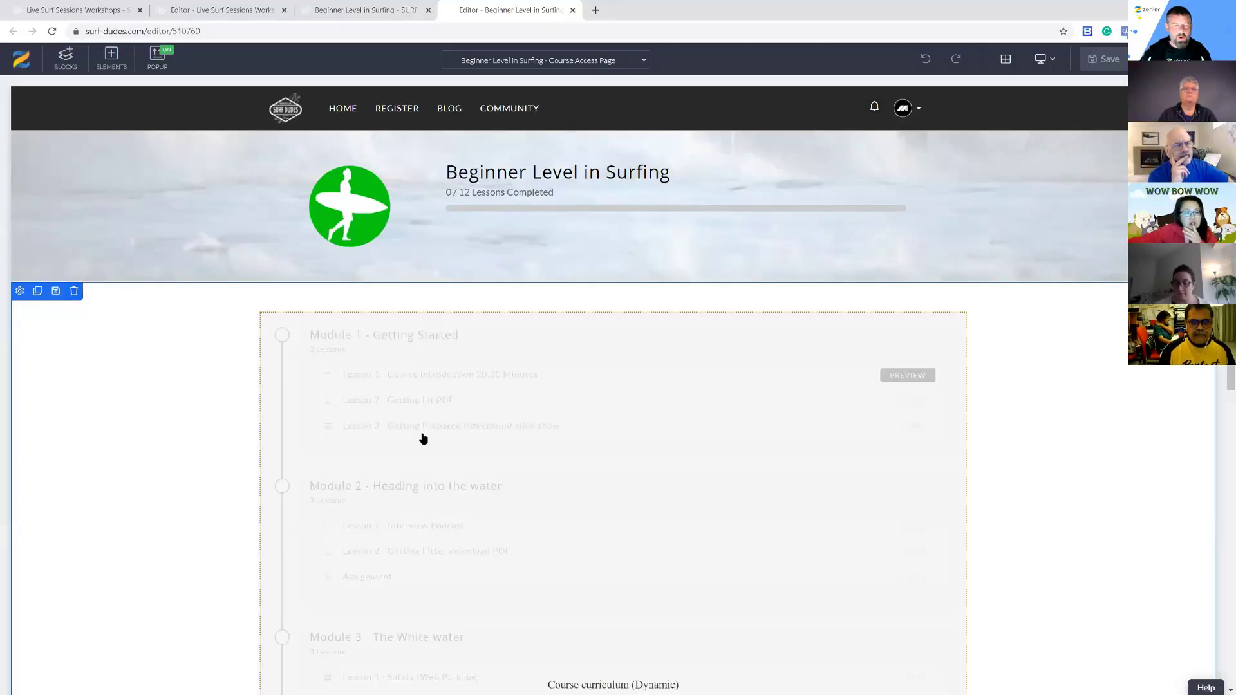
pyautogui.click(573, 10)
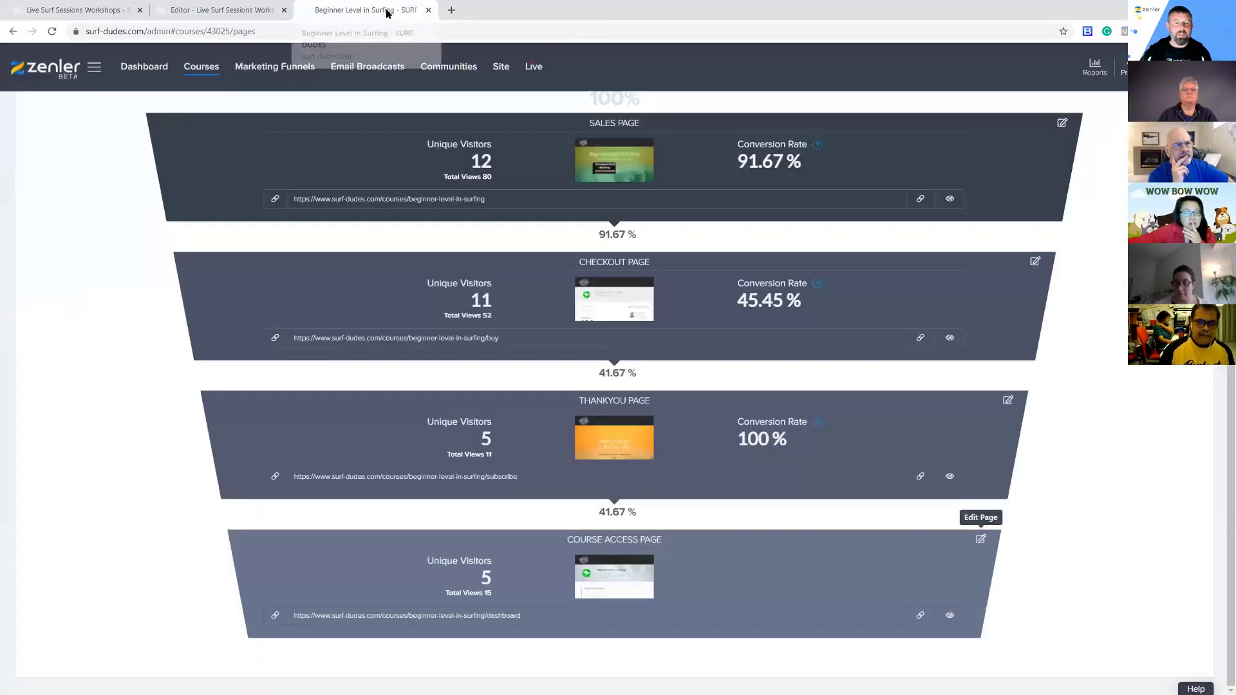
pyautogui.click(243, 11)
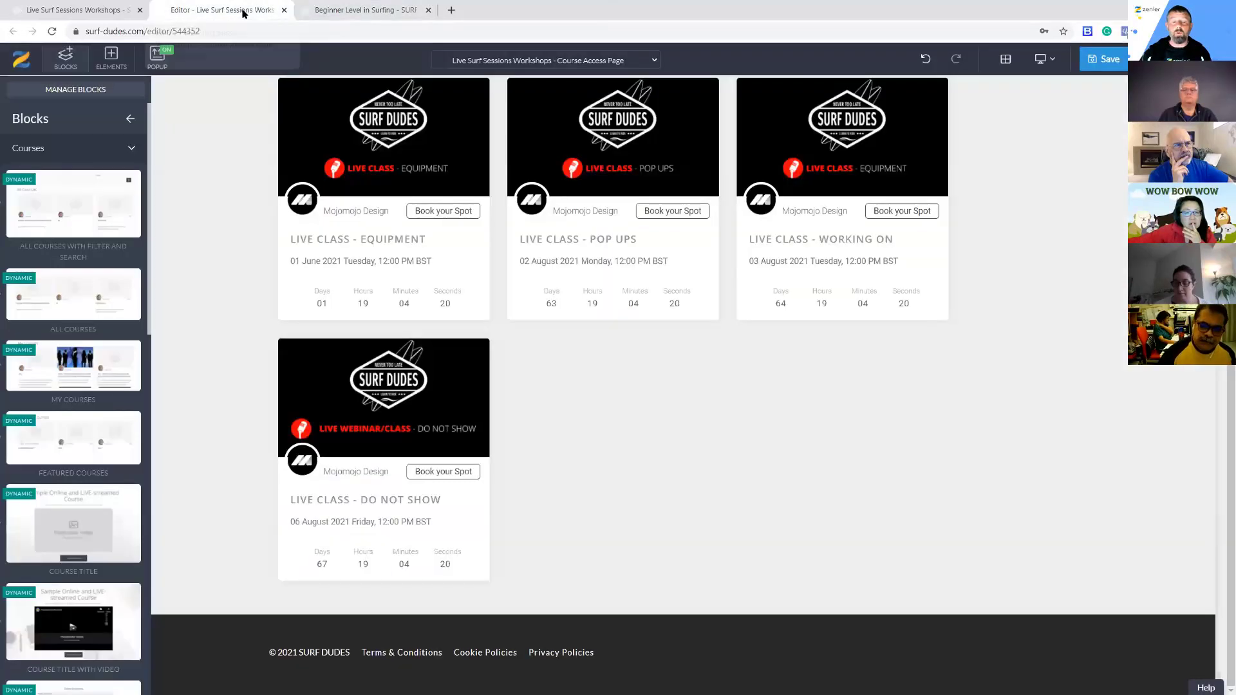
pyautogui.click(130, 119)
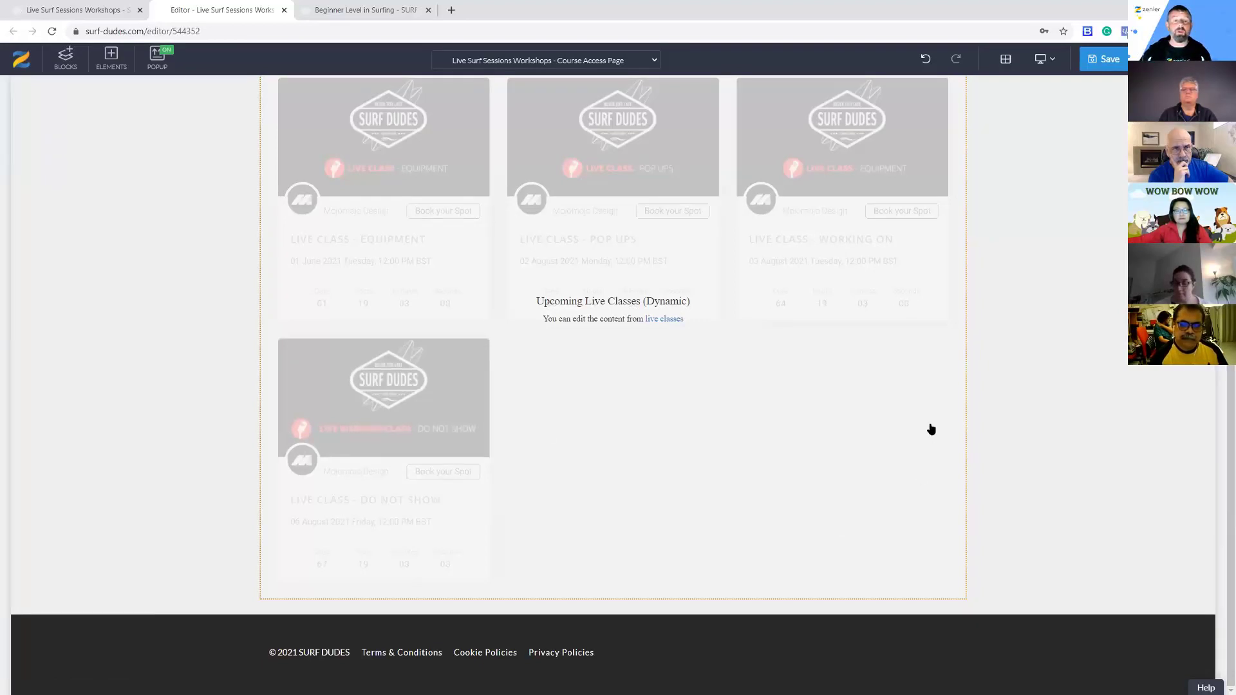
pyautogui.click(381, 8)
pyautogui.click(429, 11)
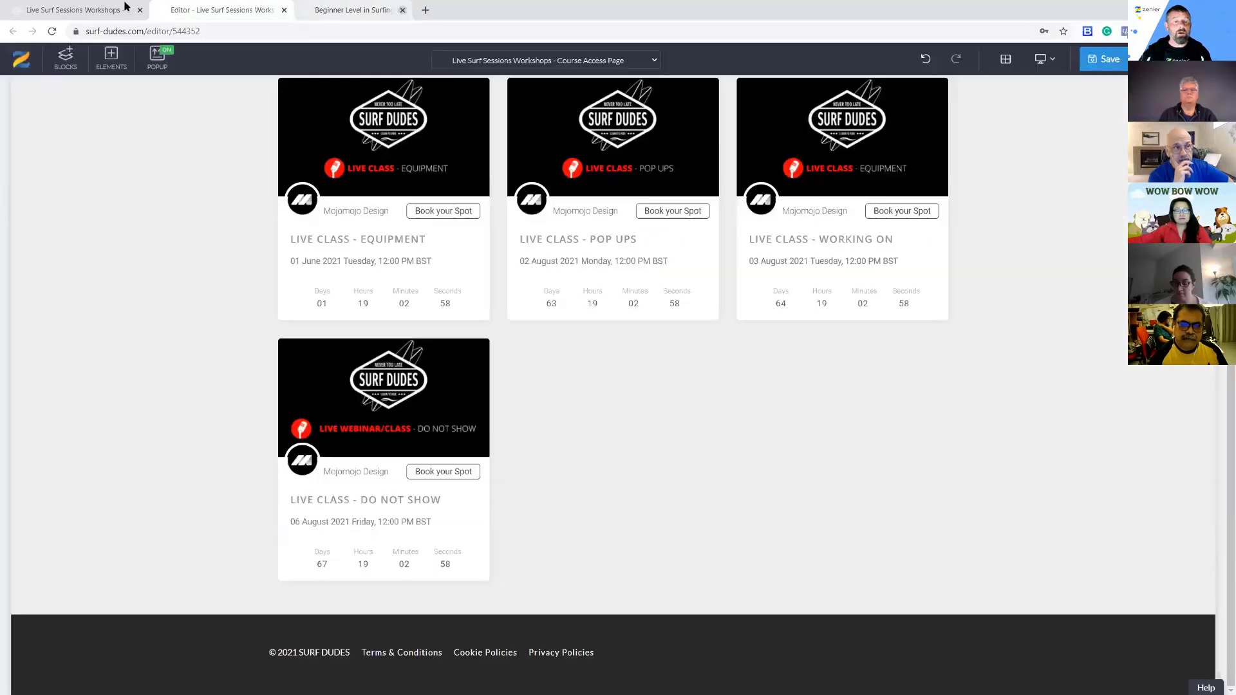
# Open the site's list of live classes and compare it with the Upcoming Live Classes block on the course access page
pyautogui.click(122, 9)
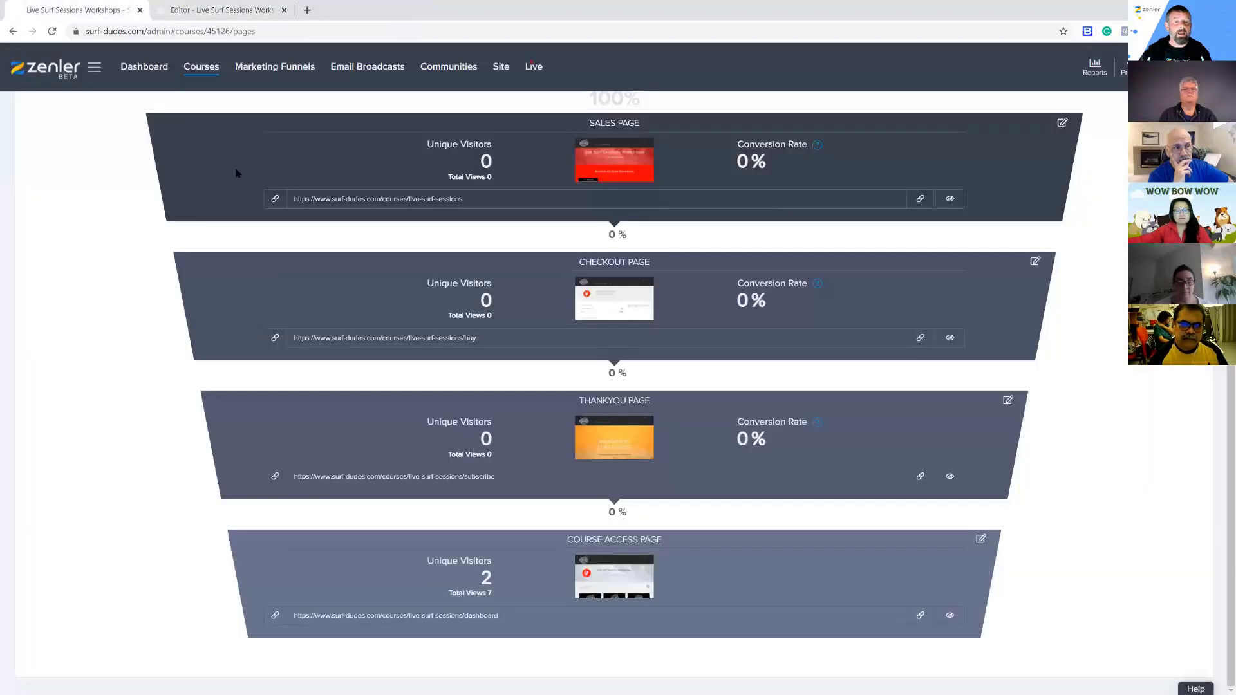
pyautogui.click(534, 68)
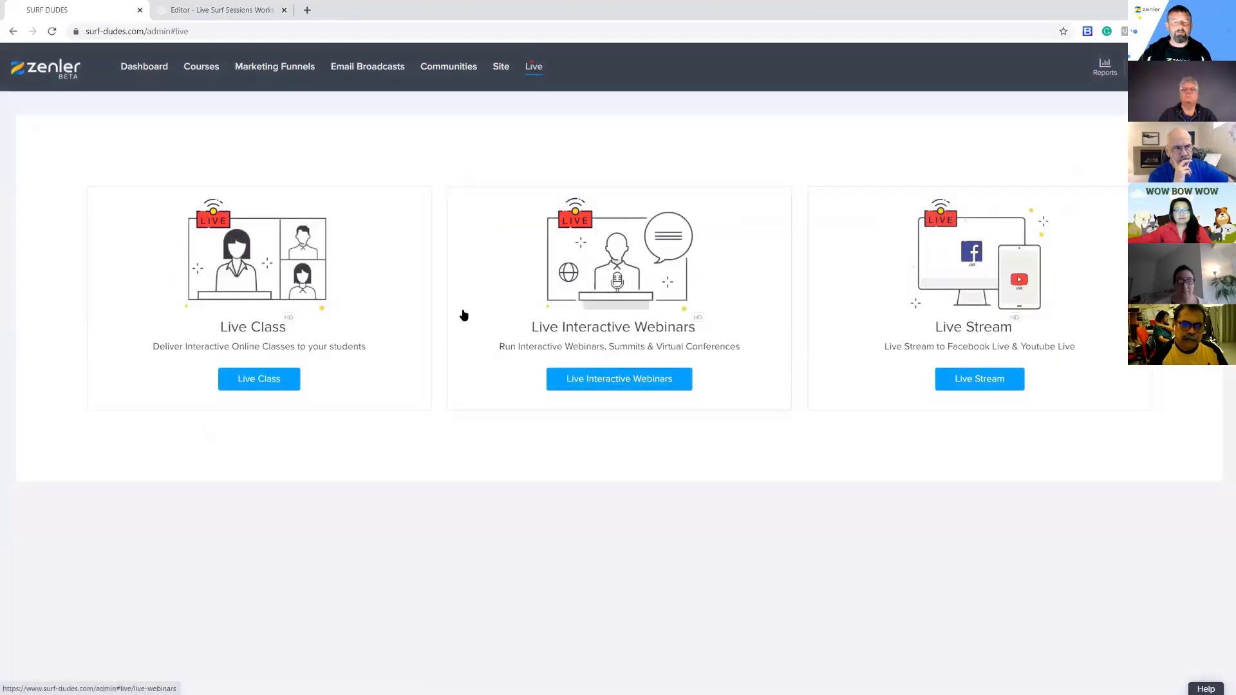
pyautogui.click(279, 380)
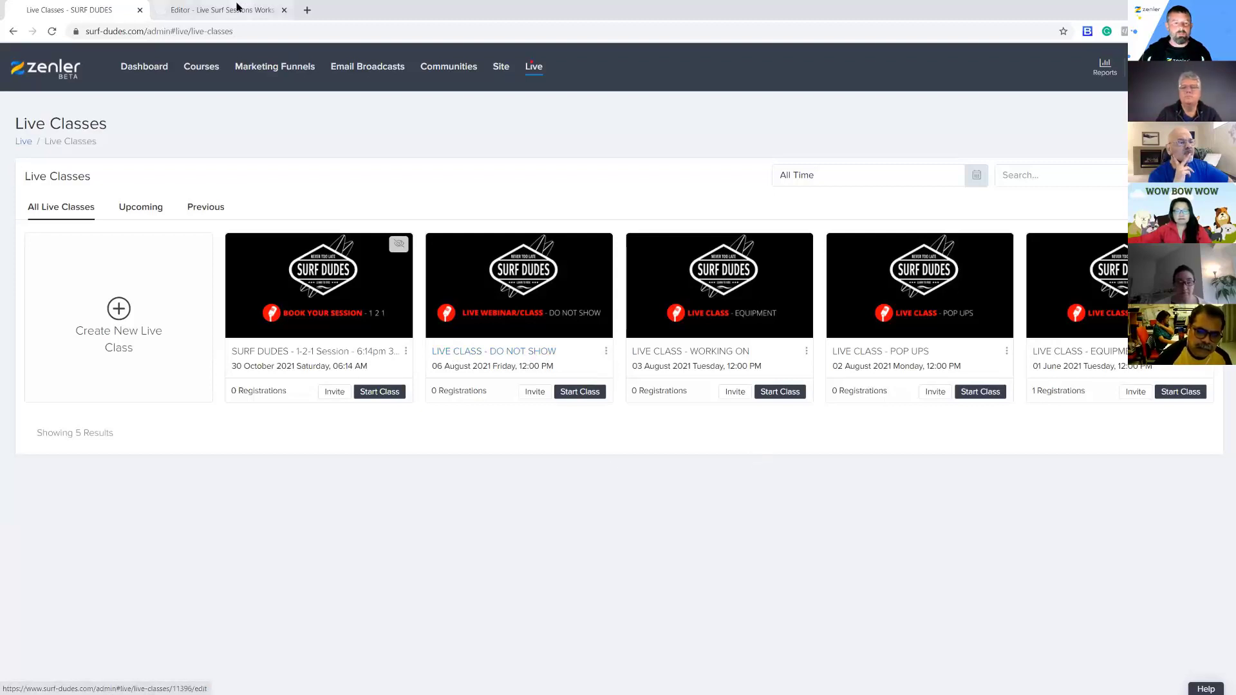
pyautogui.click(237, 10)
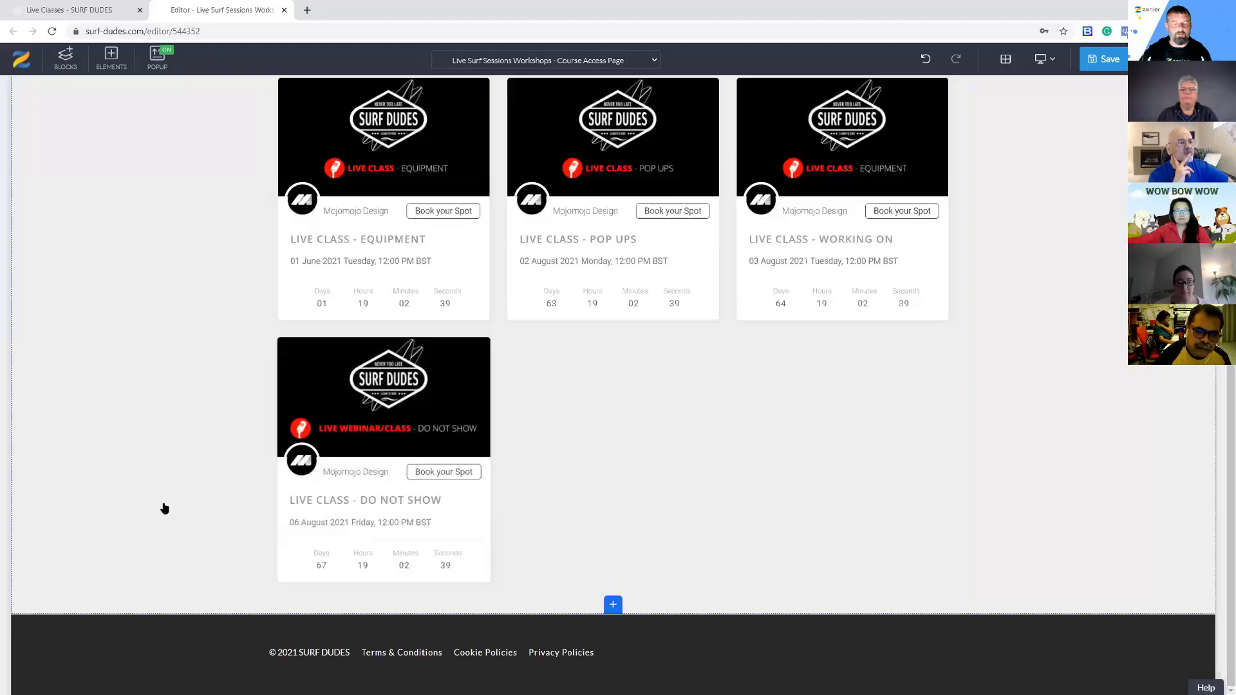
# Make the LIVE CLASS - DO NOT SHOW live class secret and update it
pyautogui.click(96, 9)
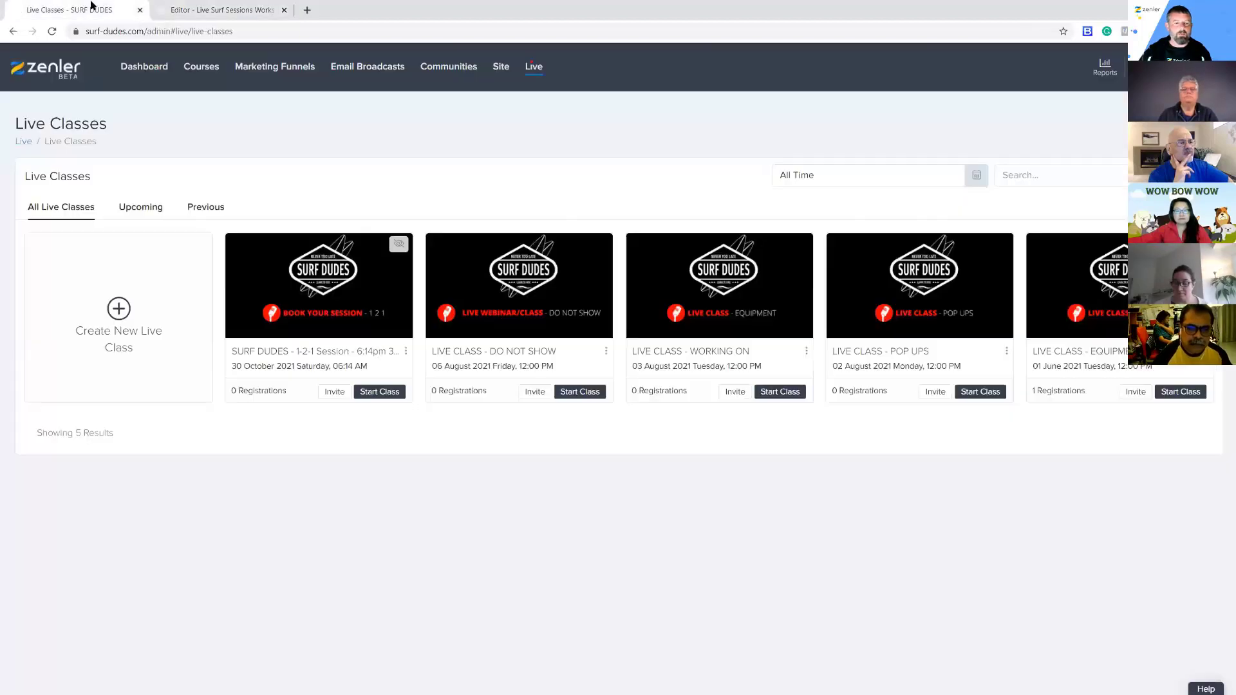
pyautogui.click(606, 353)
pyautogui.click(585, 367)
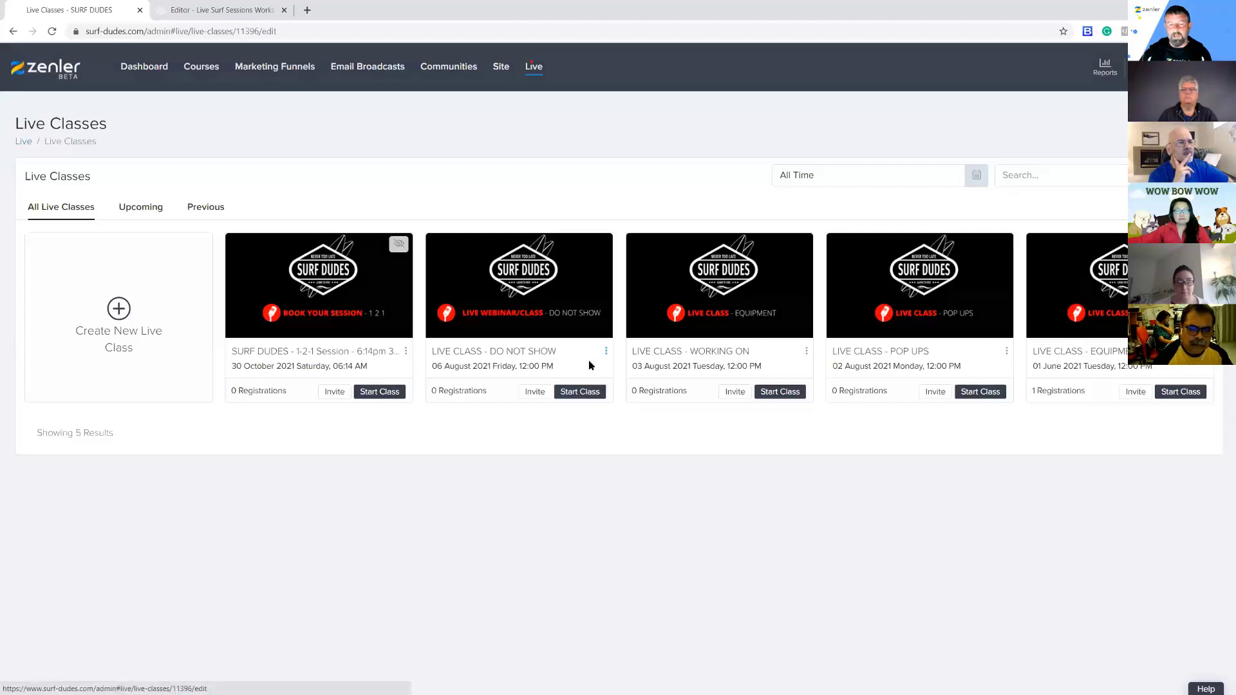
pyautogui.scroll(-2, 326, 516)
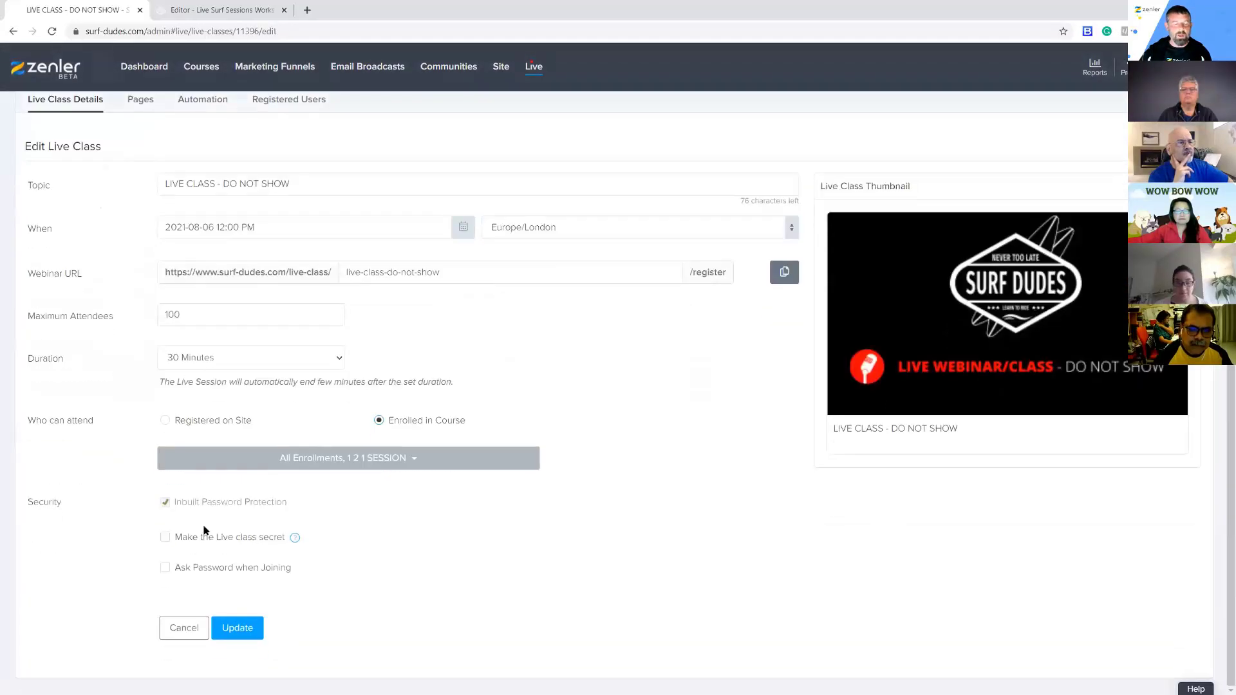
pyautogui.click(190, 546)
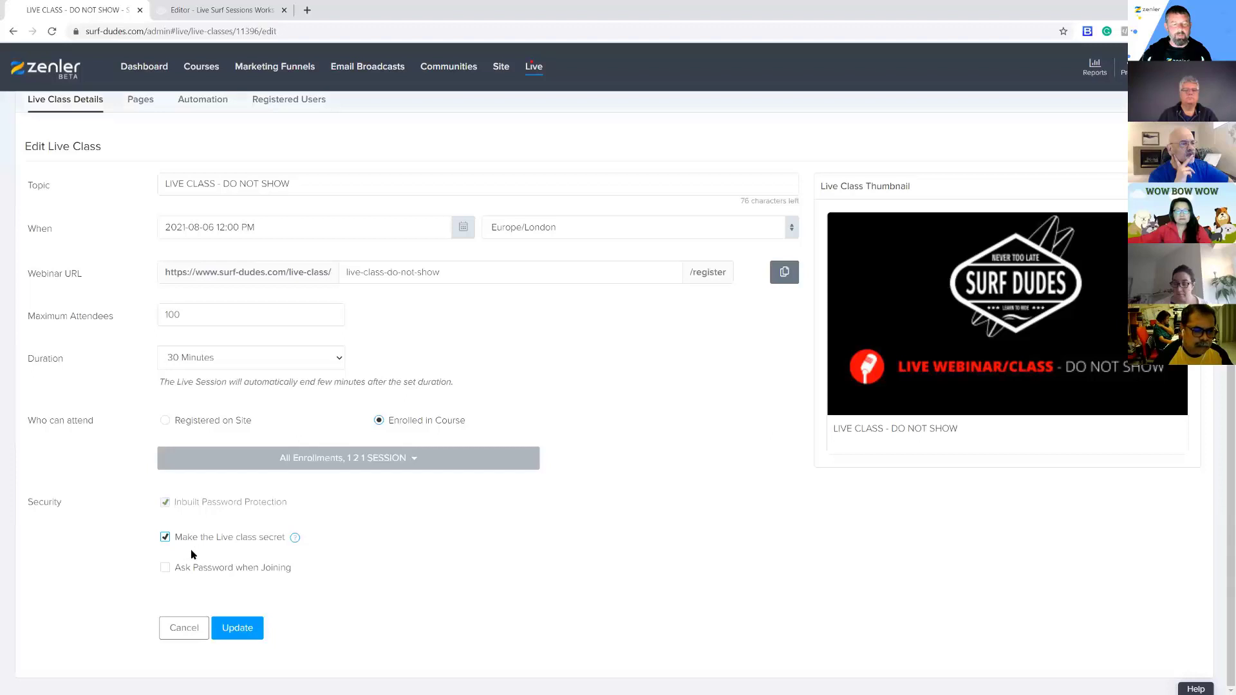
pyautogui.click(240, 630)
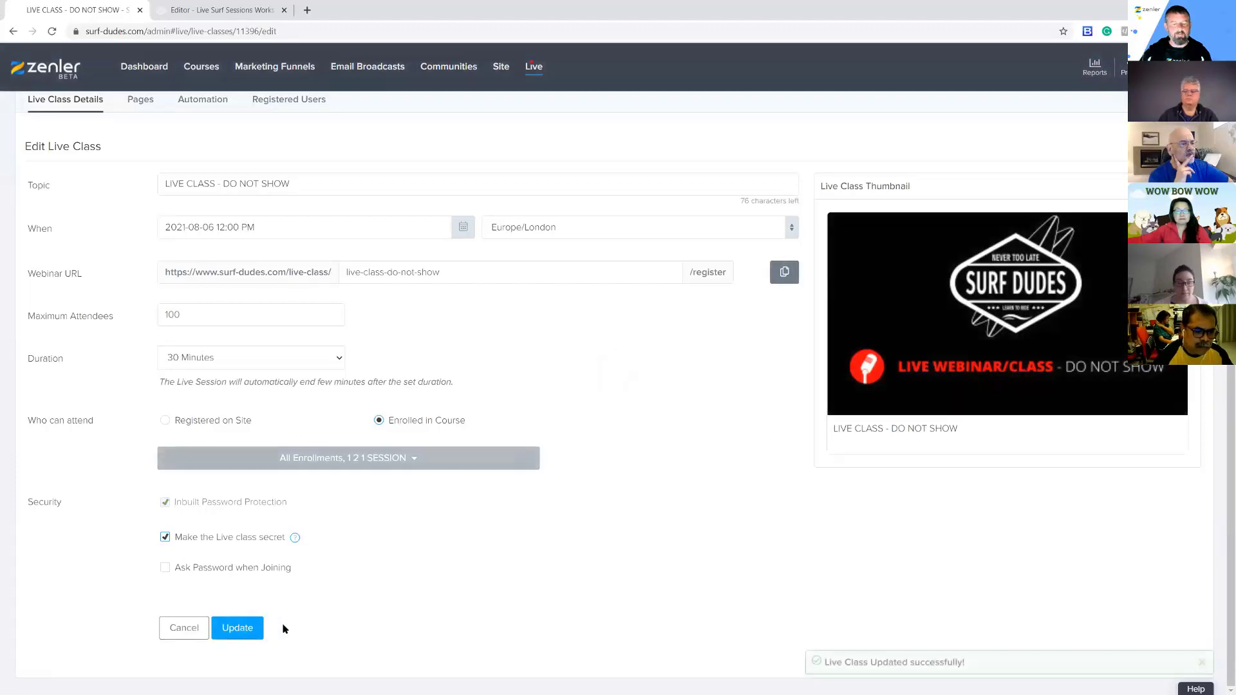
# Save the Live Surf Sessions Workshops course access page and preview its upcoming live classes
pyautogui.click(207, 12)
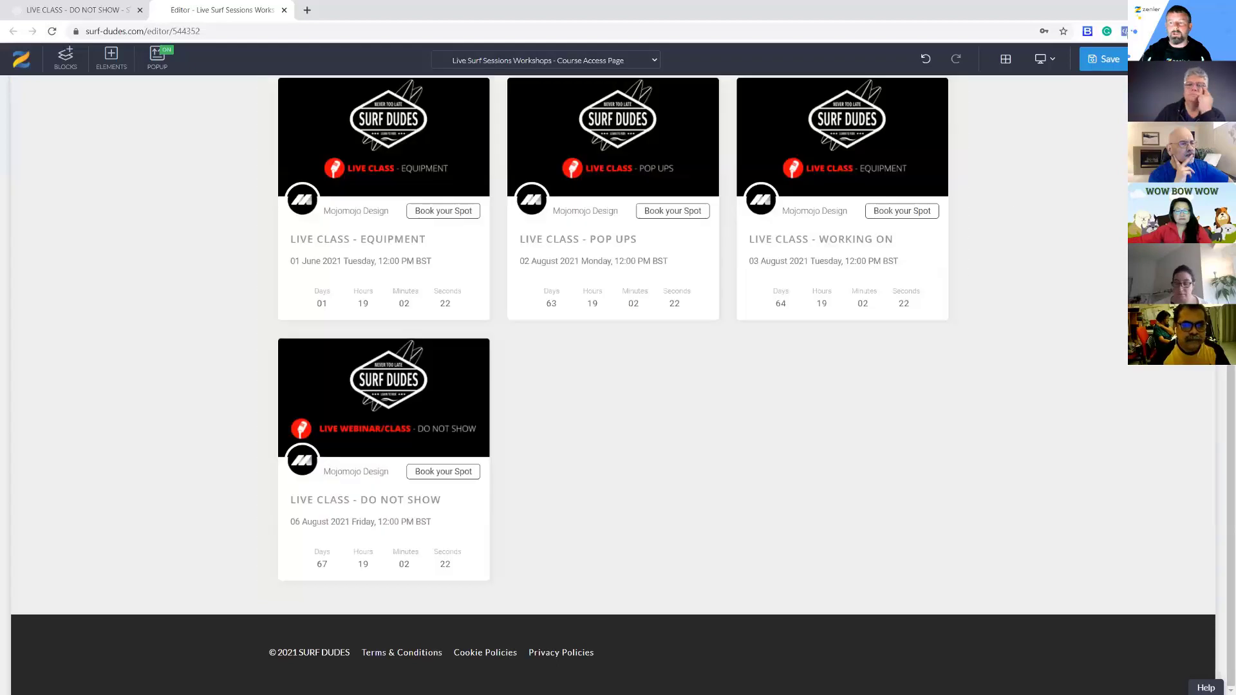
pyautogui.click(724, 295)
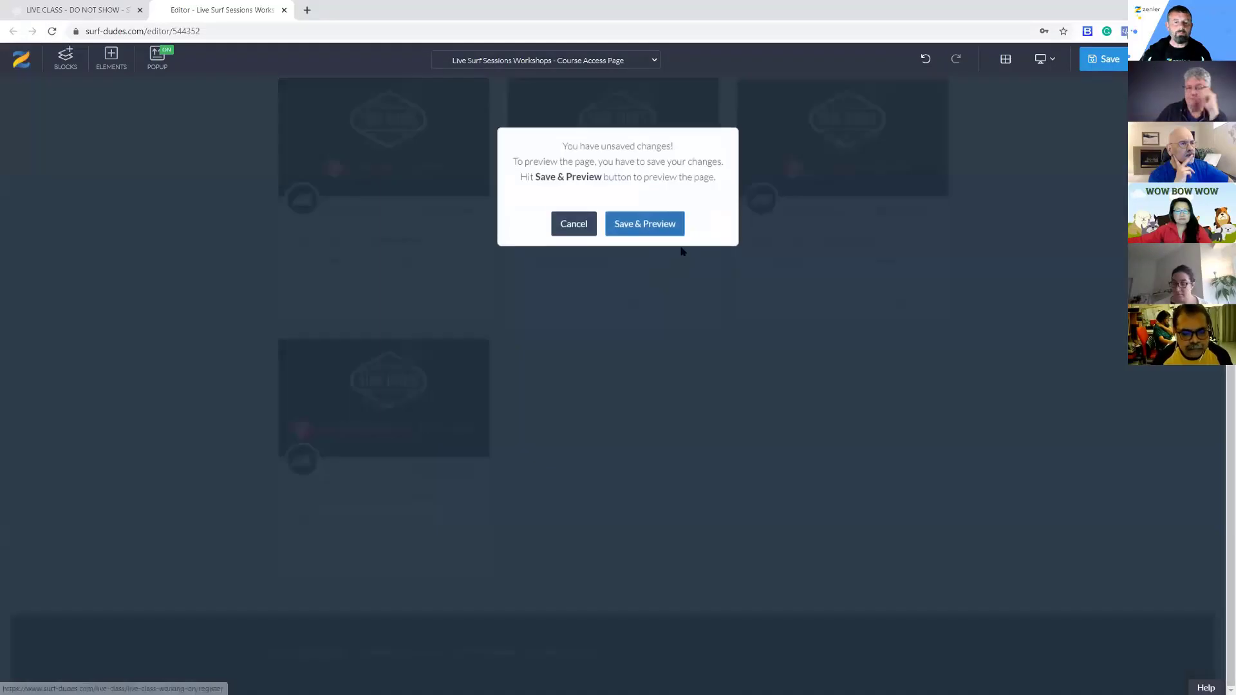
pyautogui.click(639, 233)
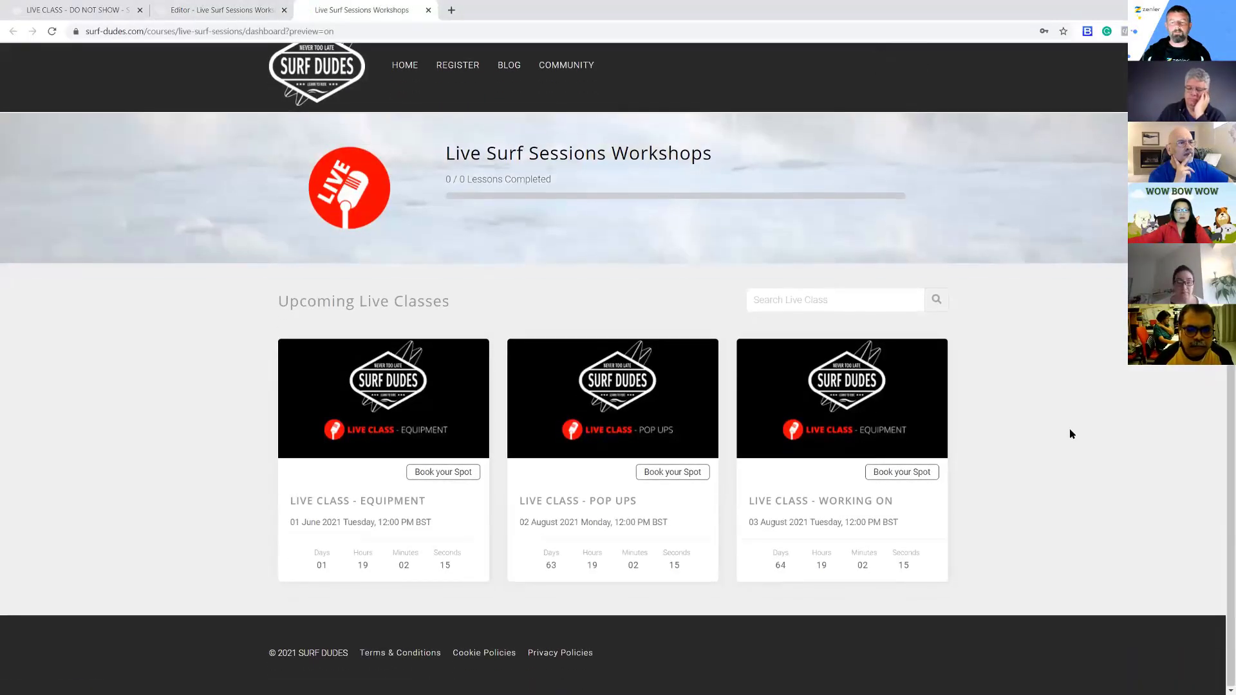
# Compare the Upcoming Live Classes block in the page editor with the settings of the DO NOT SHOW live class
pyautogui.click(222, 10)
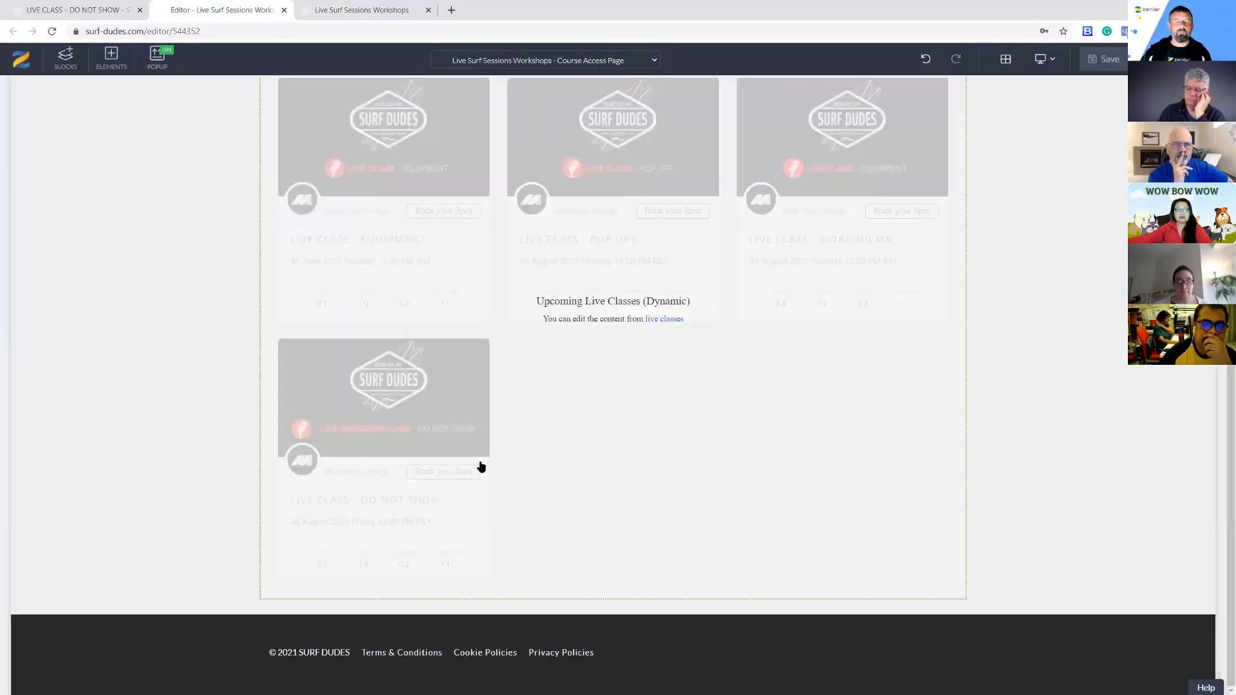
pyautogui.click(111, 11)
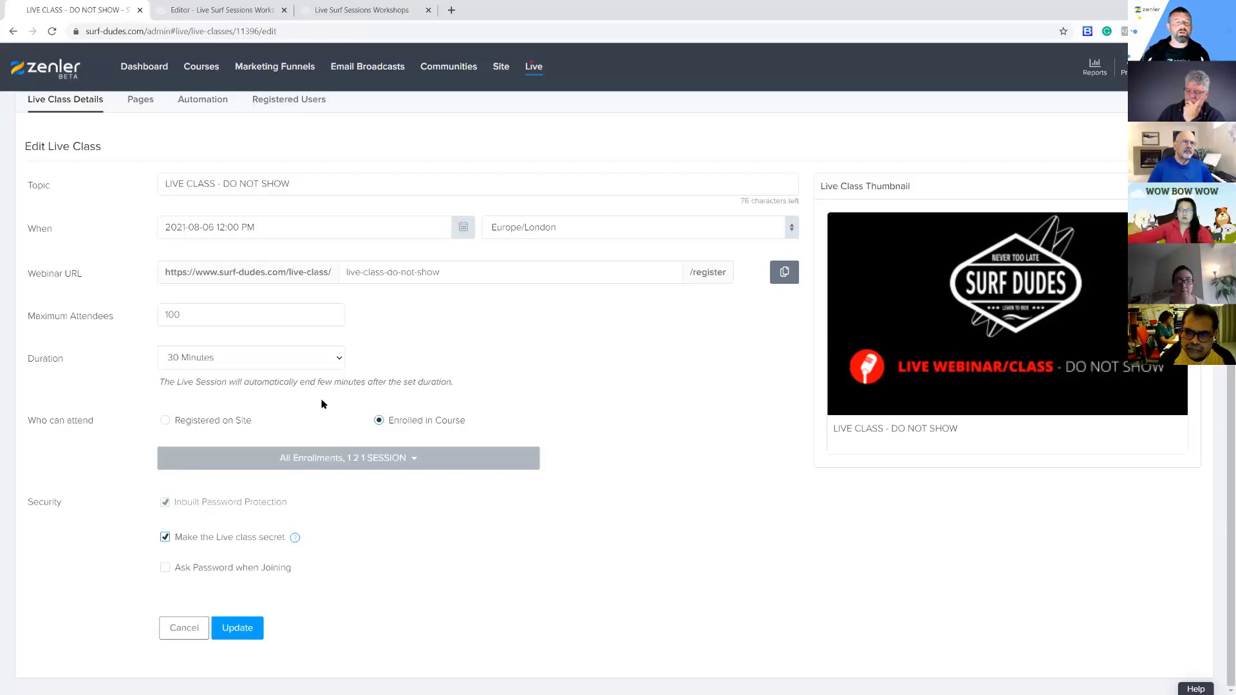
pyautogui.click(193, 11)
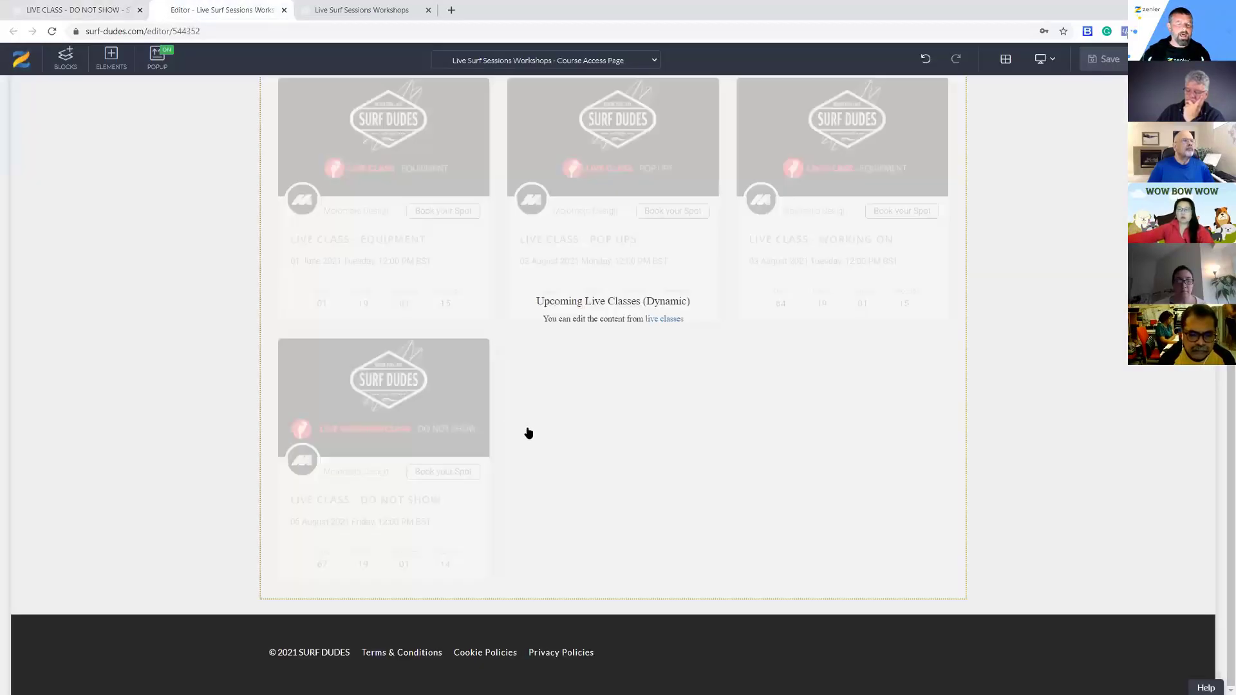
pyautogui.scroll(5, 185, 332)
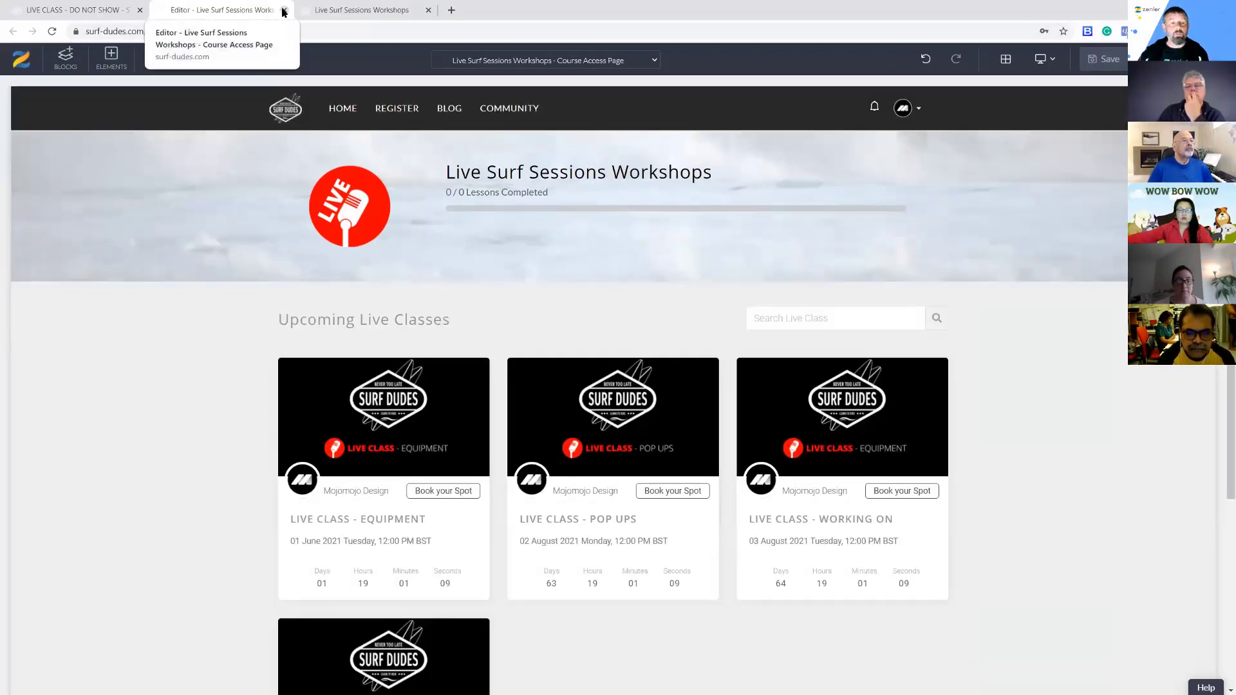
# Return to the list of all courses and close the page editor and the course access page preview
pyautogui.click(108, 11)
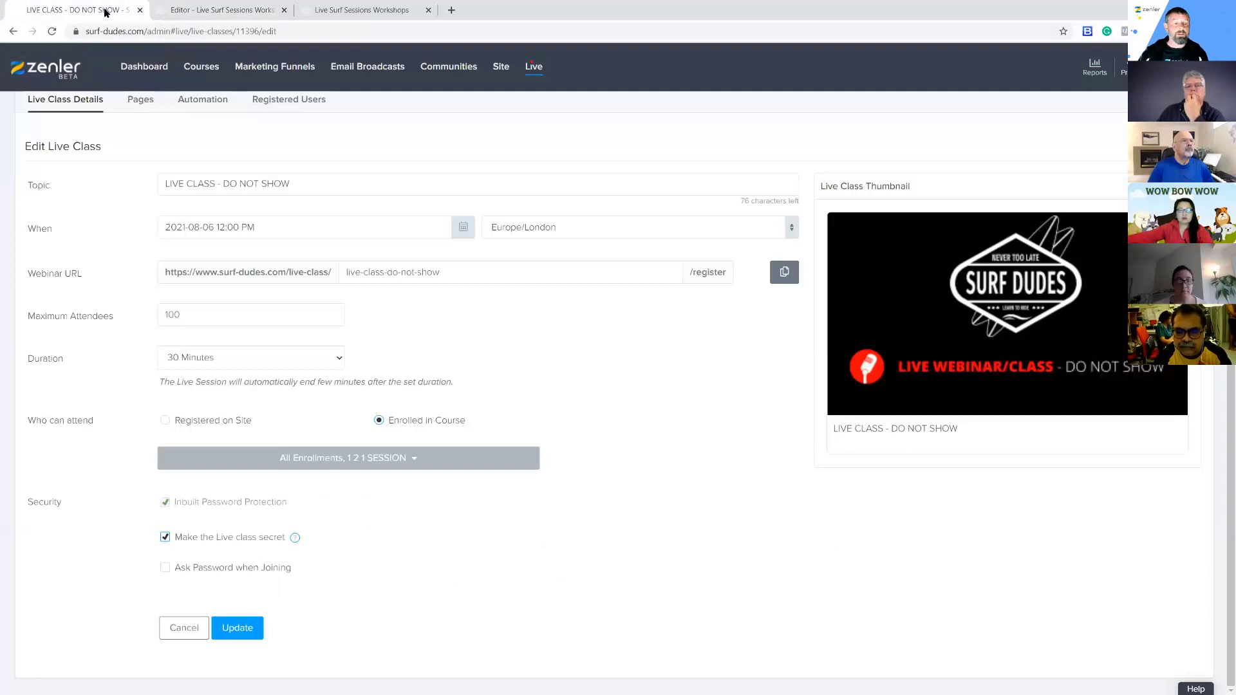
pyautogui.click(204, 69)
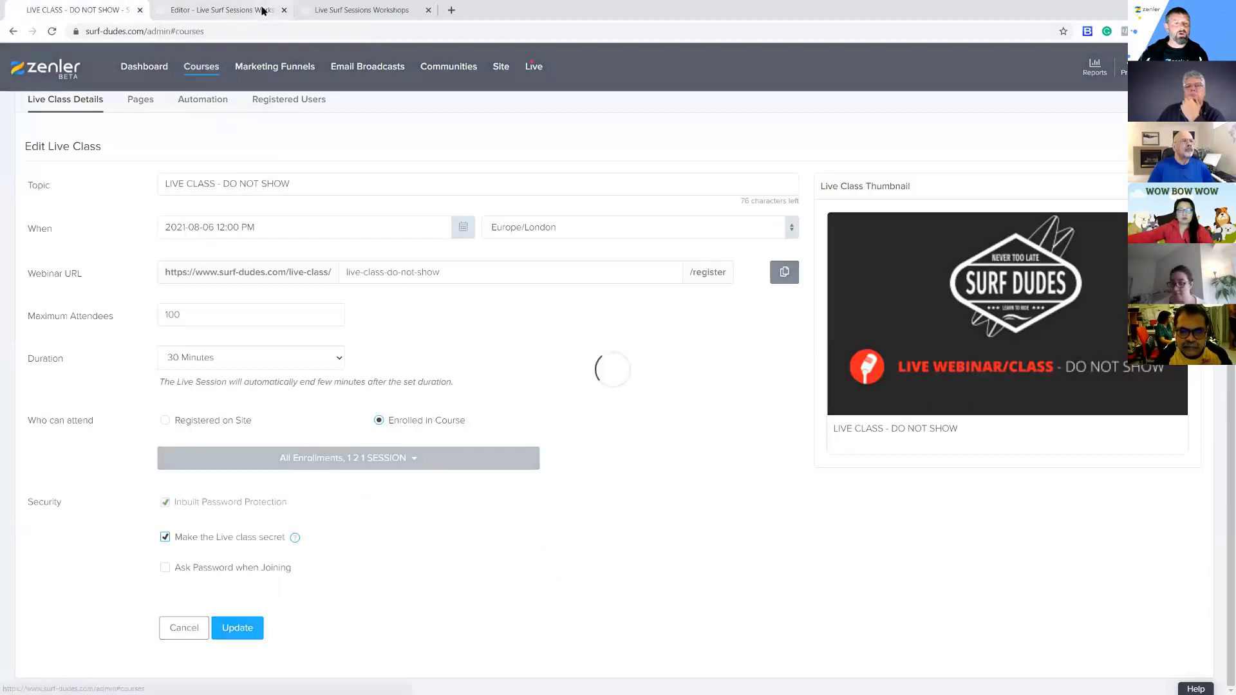
pyautogui.click(278, 10)
pyautogui.click(286, 11)
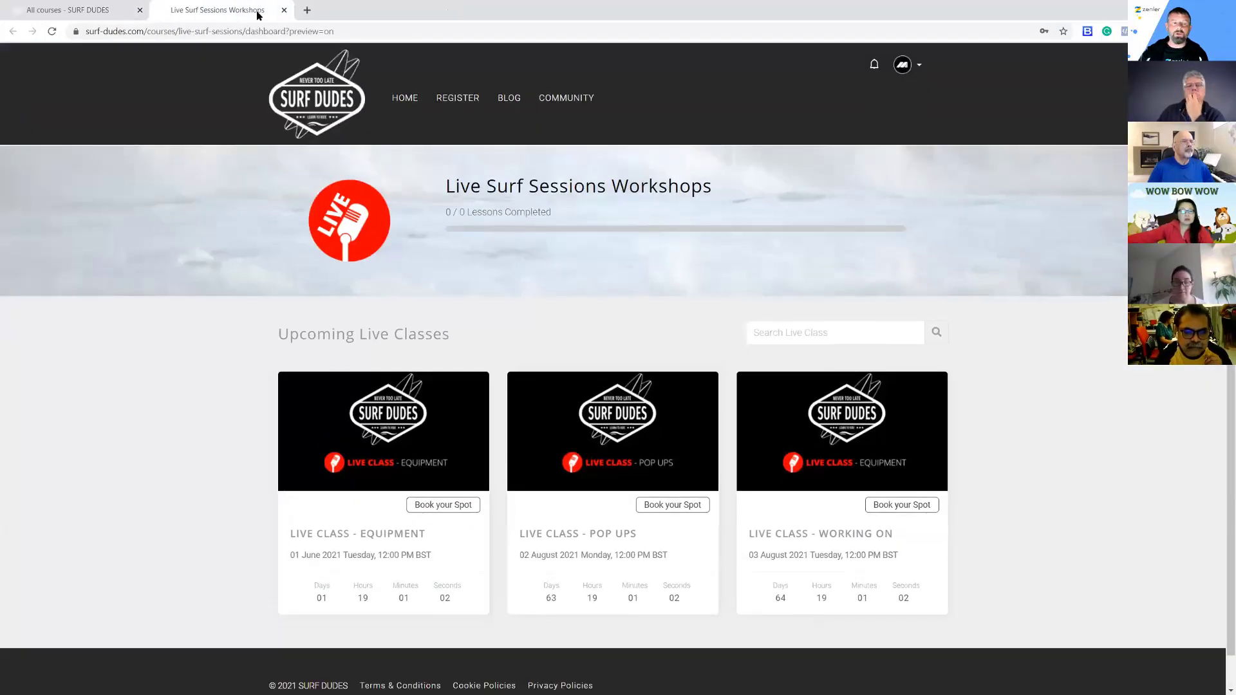
pyautogui.click(284, 10)
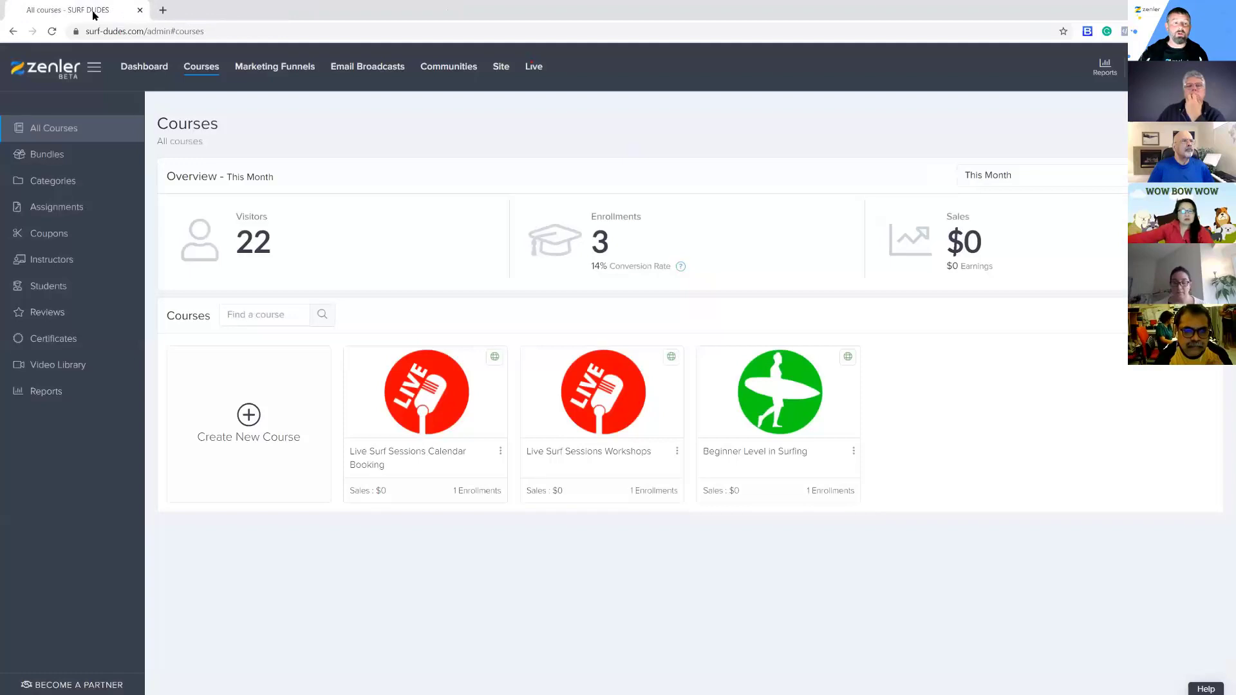
# Preview the course access page of the Live Surf Sessions Calendar Booking course and view its embedded booking calendar
pyautogui.click(434, 400)
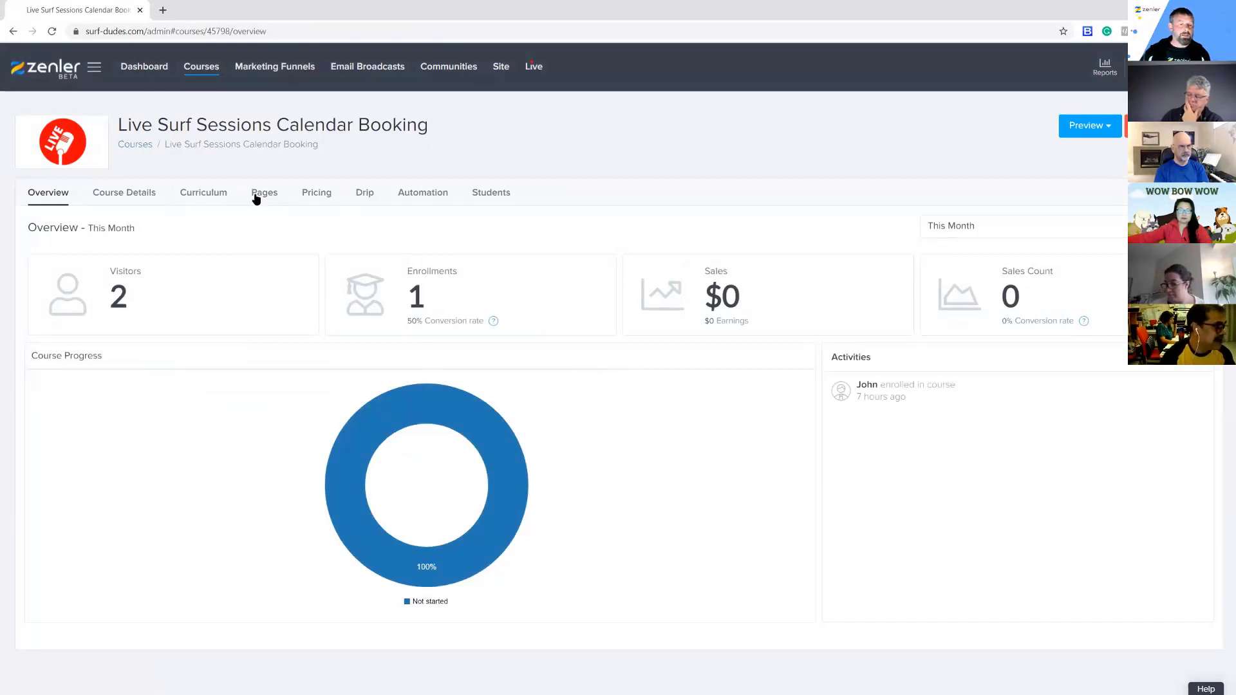
pyautogui.click(266, 196)
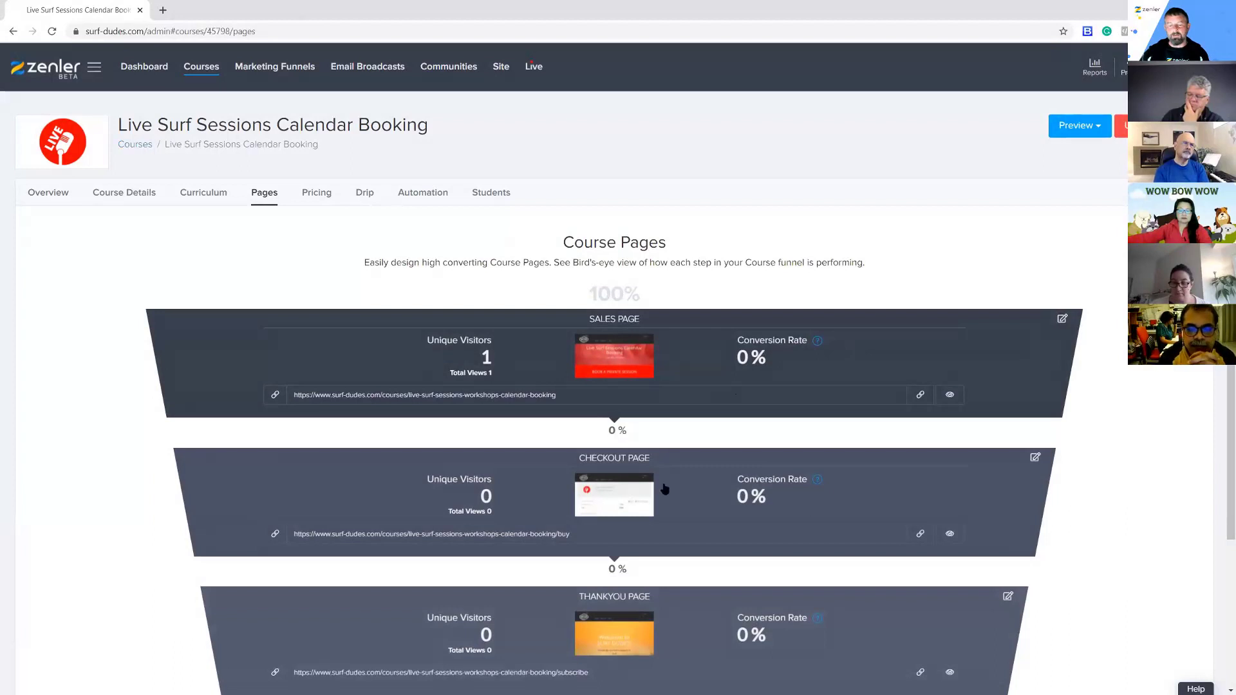
pyautogui.scroll(-3, 670, 554)
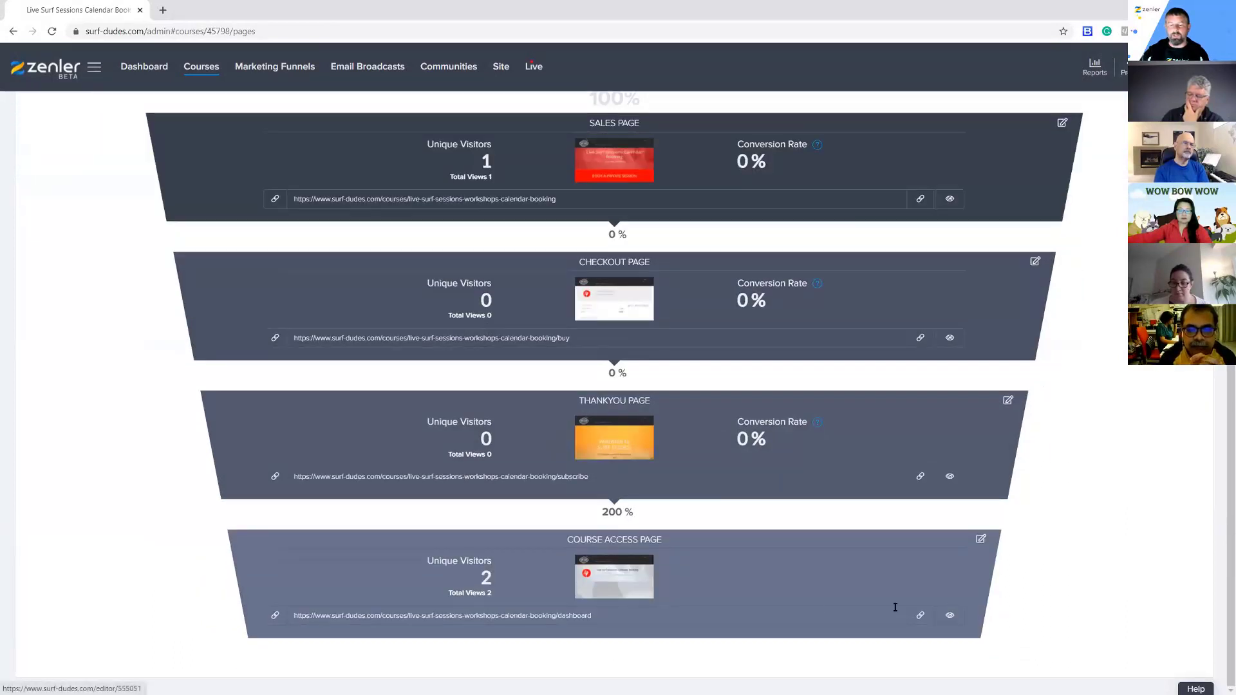
pyautogui.click(950, 616)
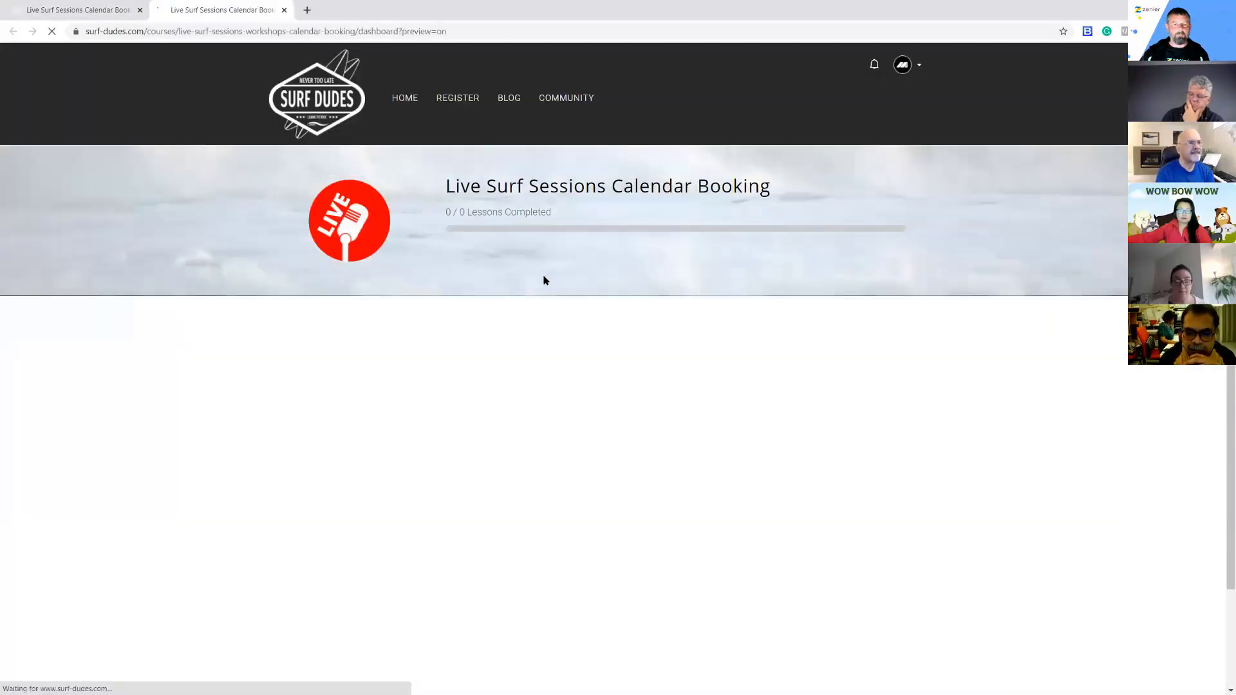
pyautogui.scroll(-2, 762, 342)
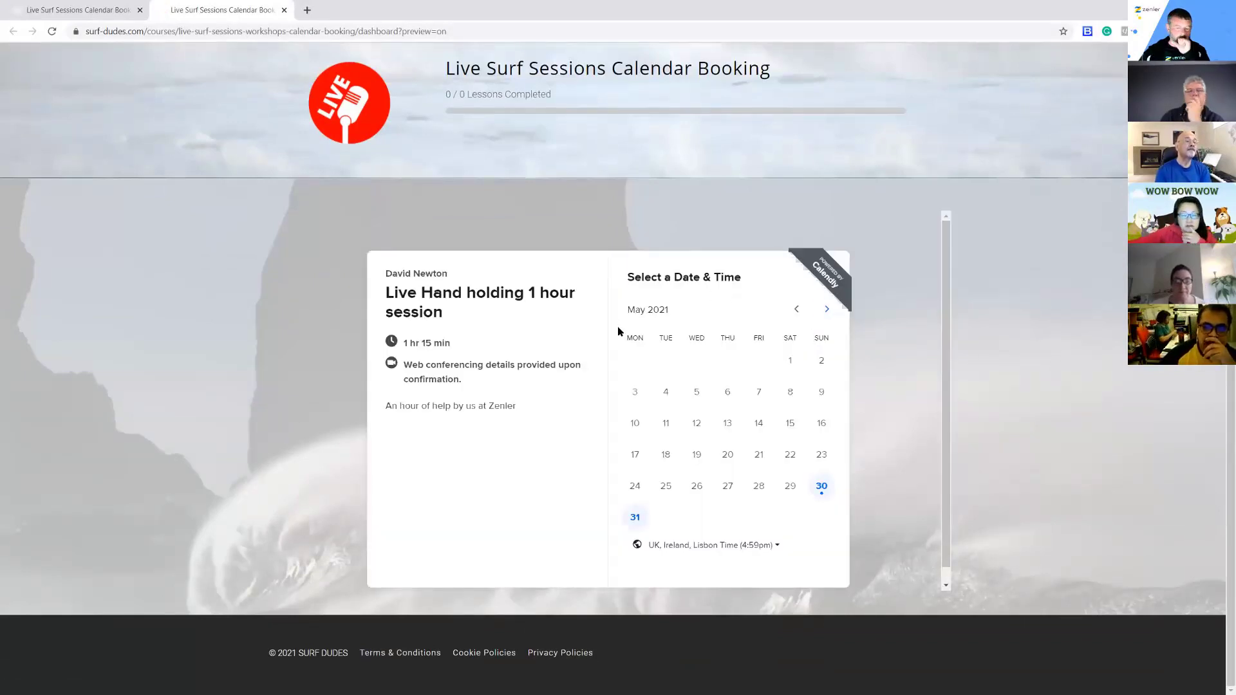
# Demonstrate booking a session by choosing Wednesday, June 2, 2021 at 10:30am in the embedded calendar and confirming the slot
pyautogui.click(828, 312)
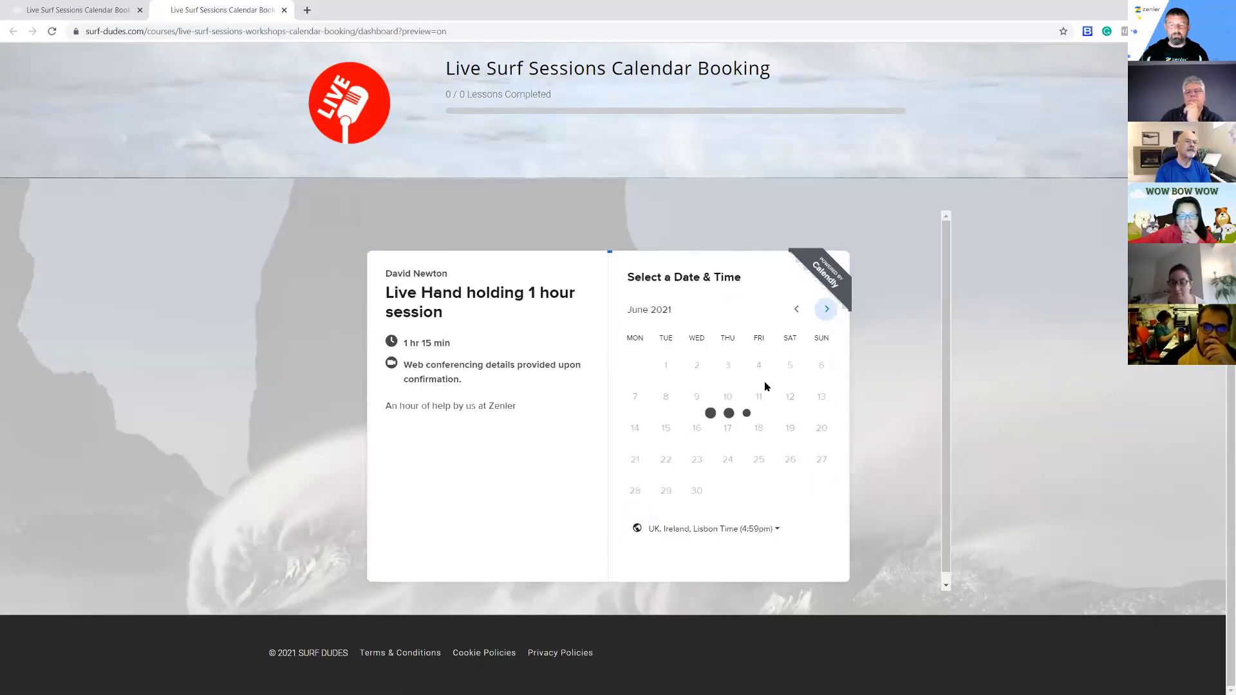
pyautogui.click(696, 365)
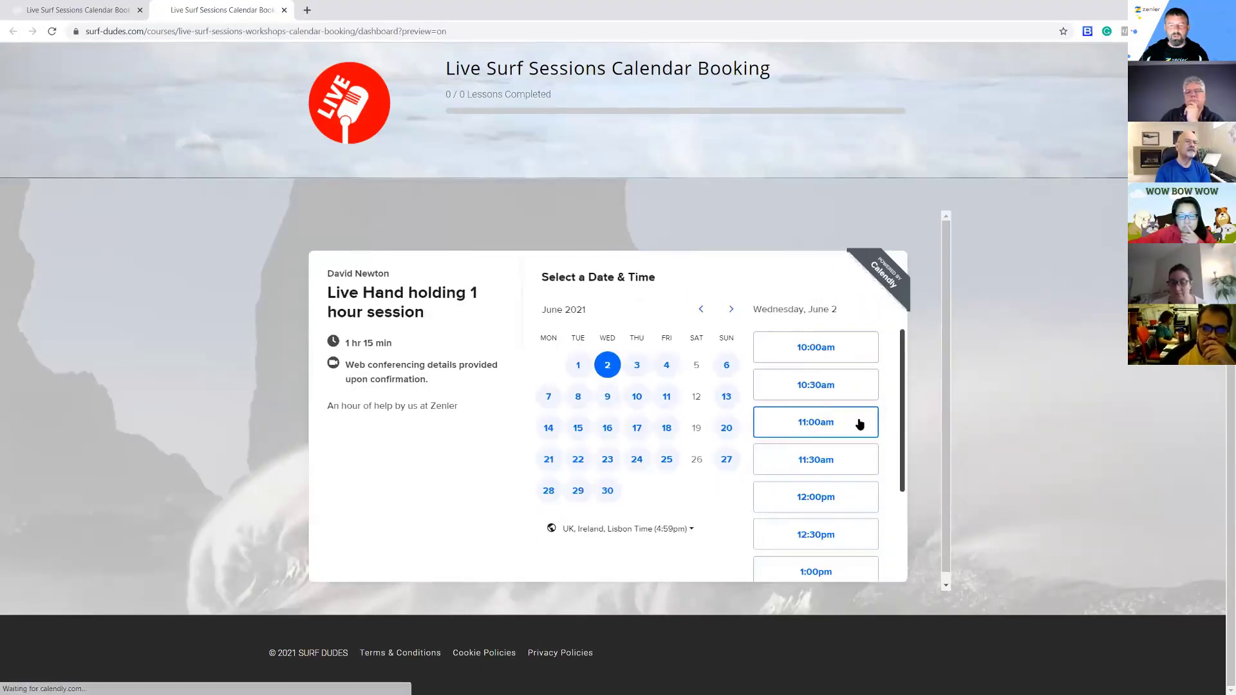
pyautogui.click(818, 388)
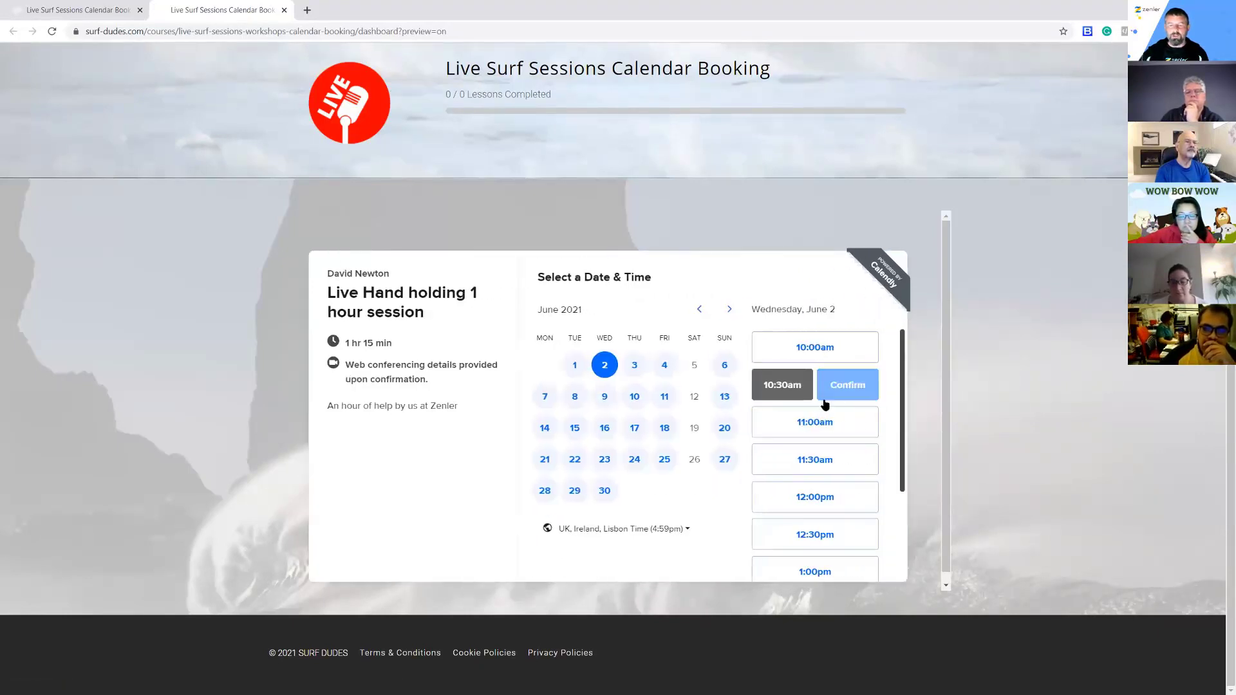
pyautogui.click(847, 385)
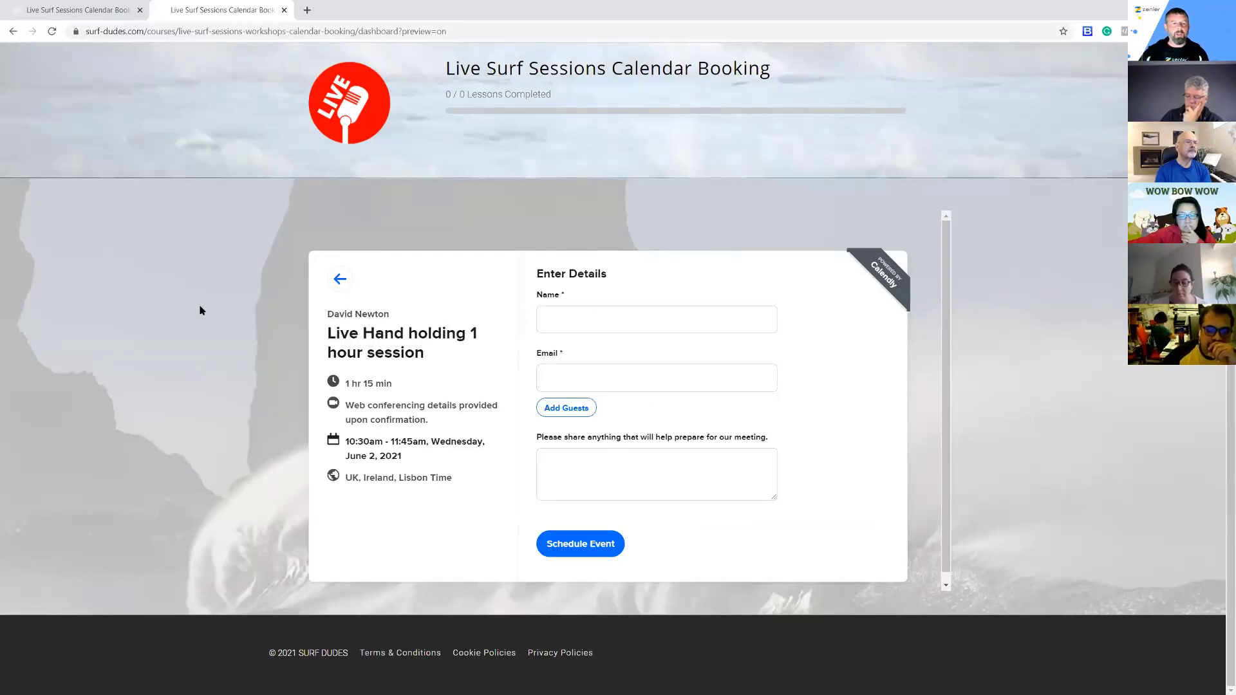
# Compare the Calendar Booking course's page funnel with the booking details form in its preview
pyautogui.click(111, 14)
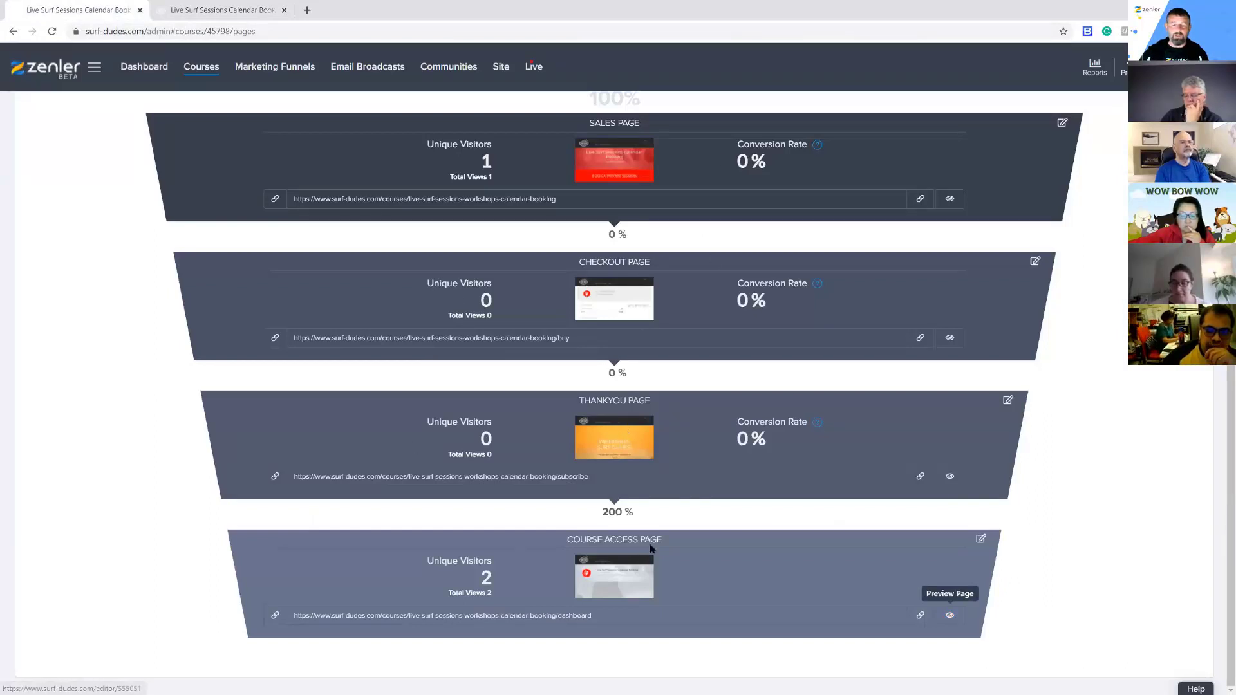
pyautogui.click(250, 14)
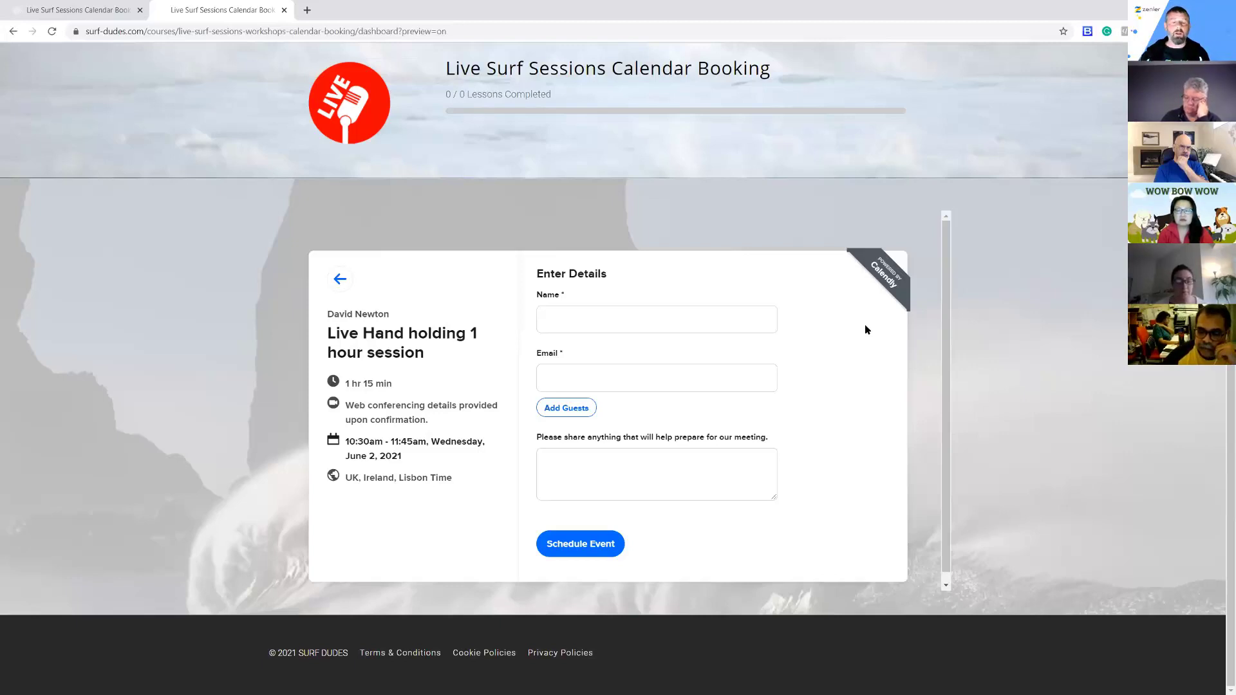
pyautogui.click(86, 16)
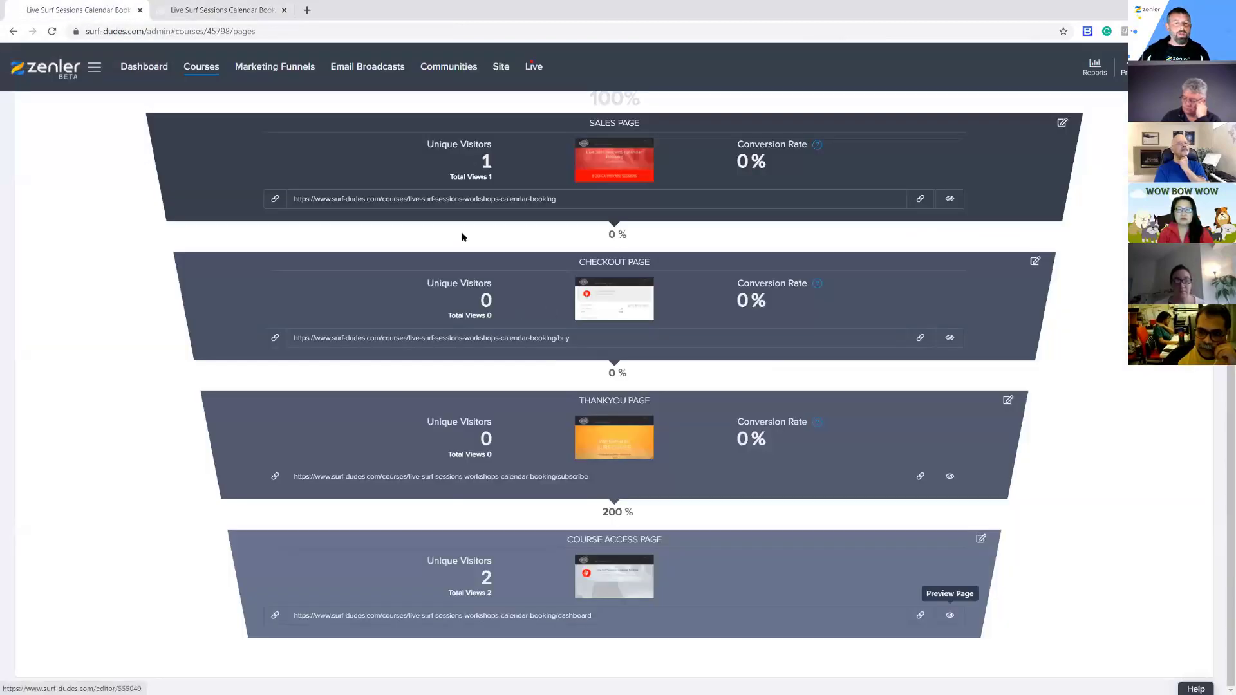
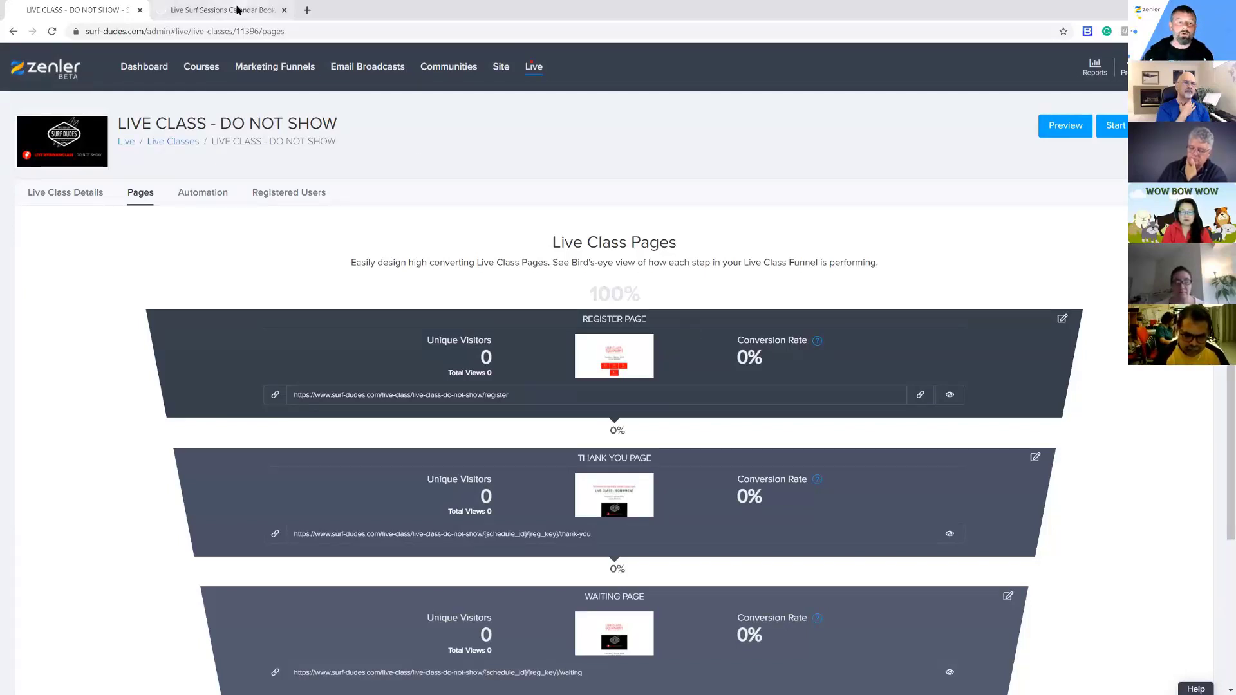
# Close the Calendar Booking preview and preview the Live Surf Sessions Workshops course access page
pyautogui.click(240, 10)
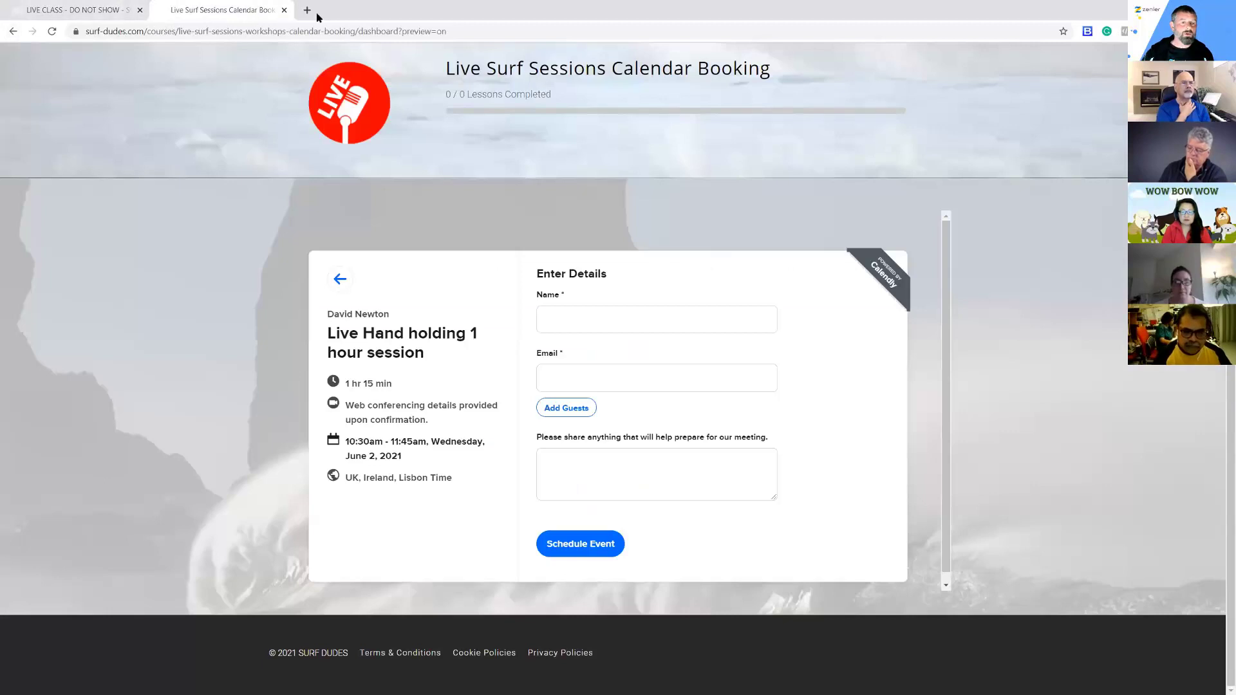
pyautogui.click(284, 10)
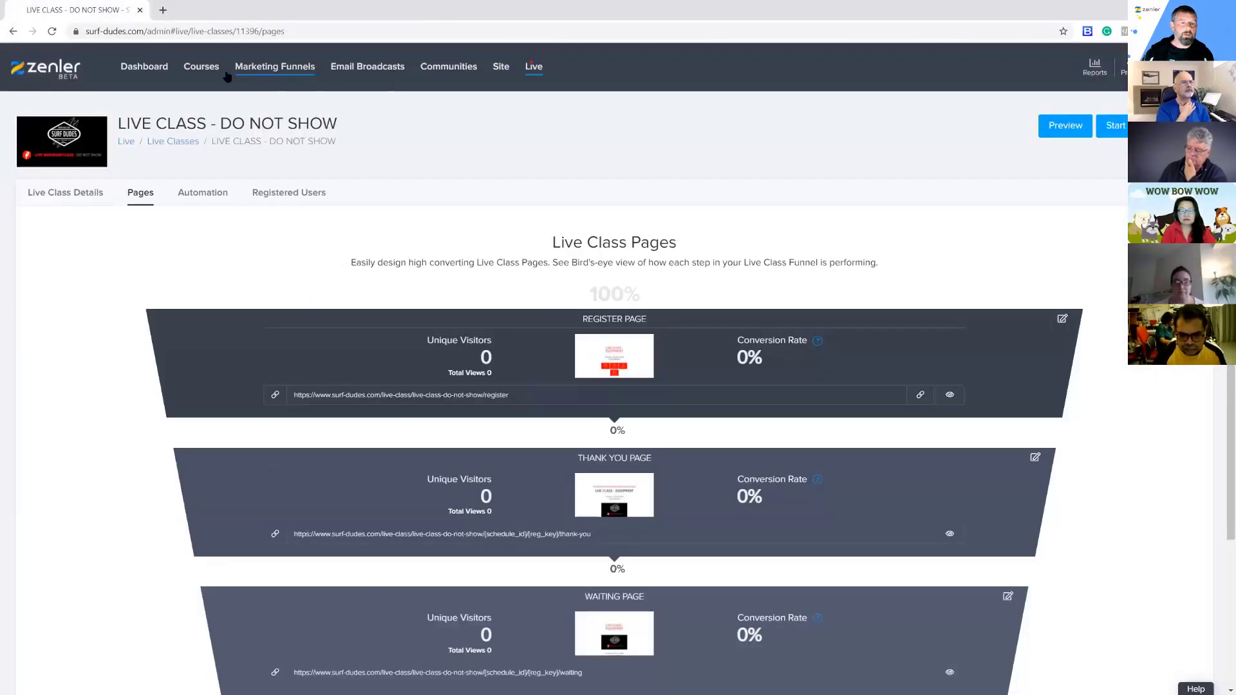
pyautogui.click(202, 67)
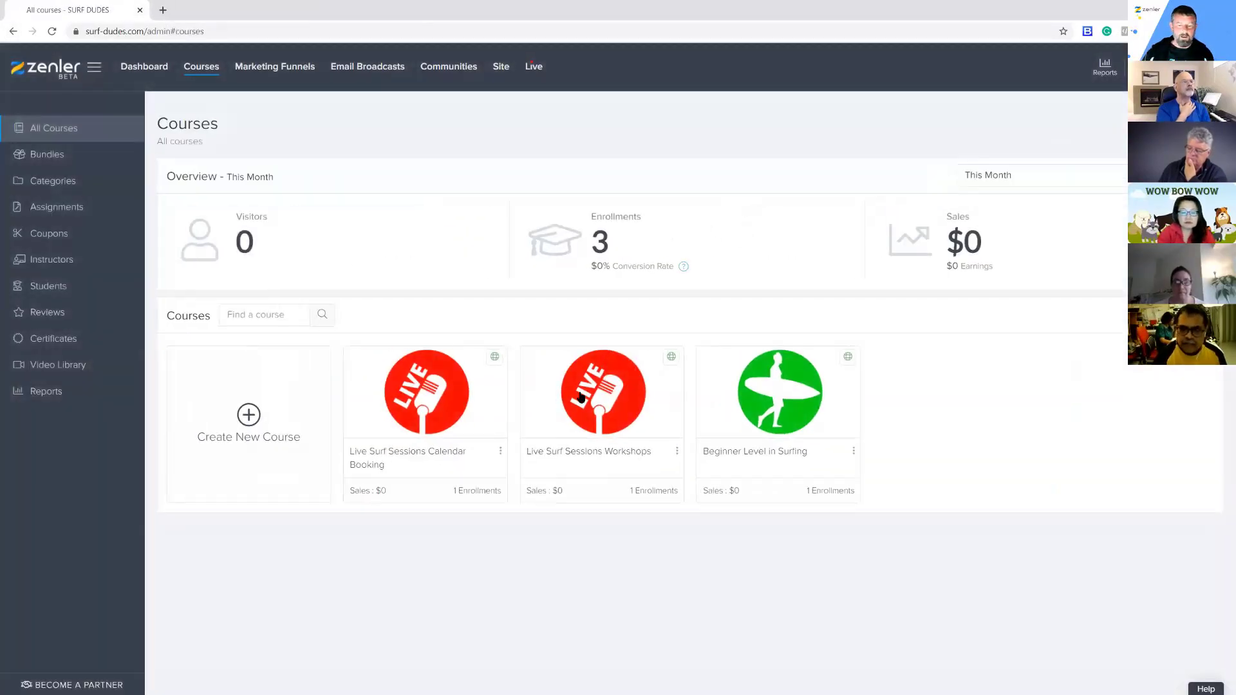
pyautogui.click(598, 394)
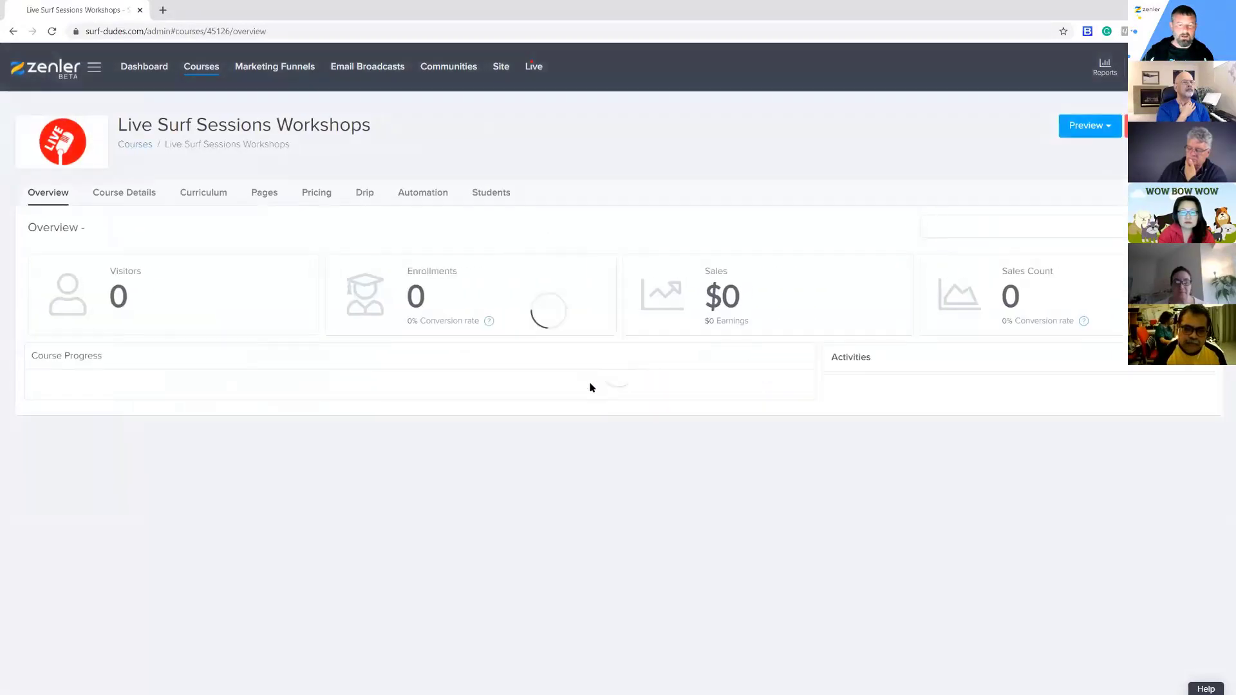
pyautogui.click(261, 198)
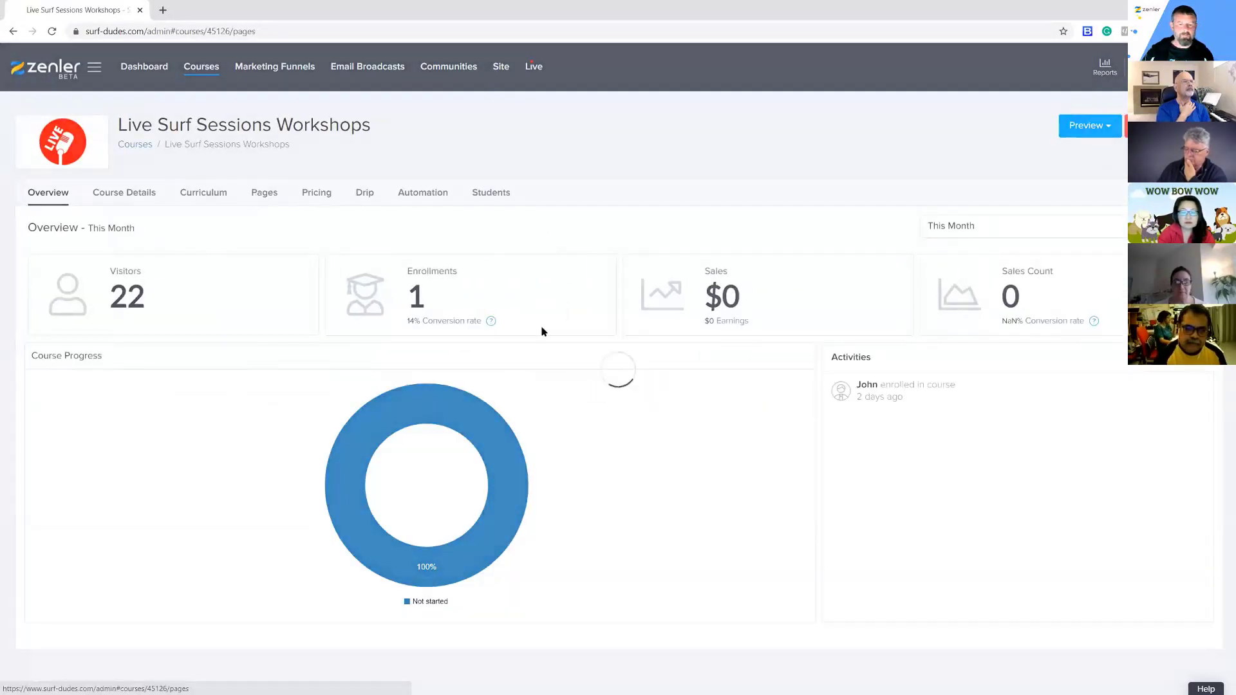
pyautogui.scroll(-3, 829, 469)
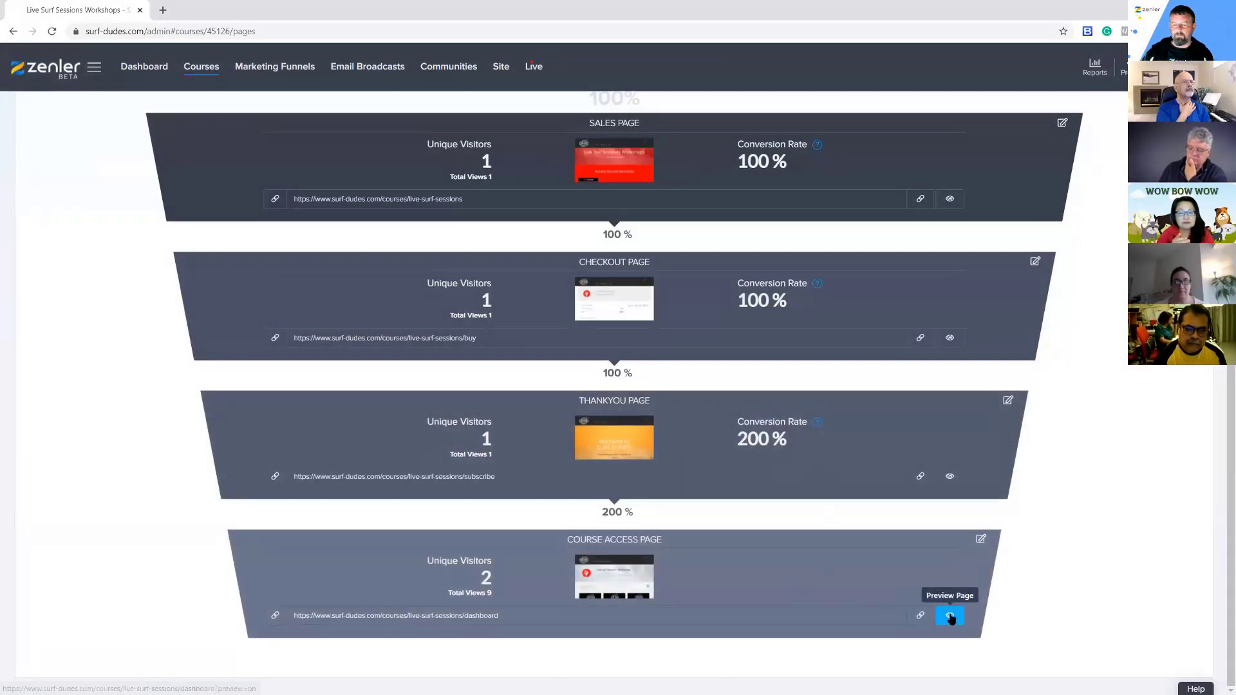
pyautogui.click(949, 608)
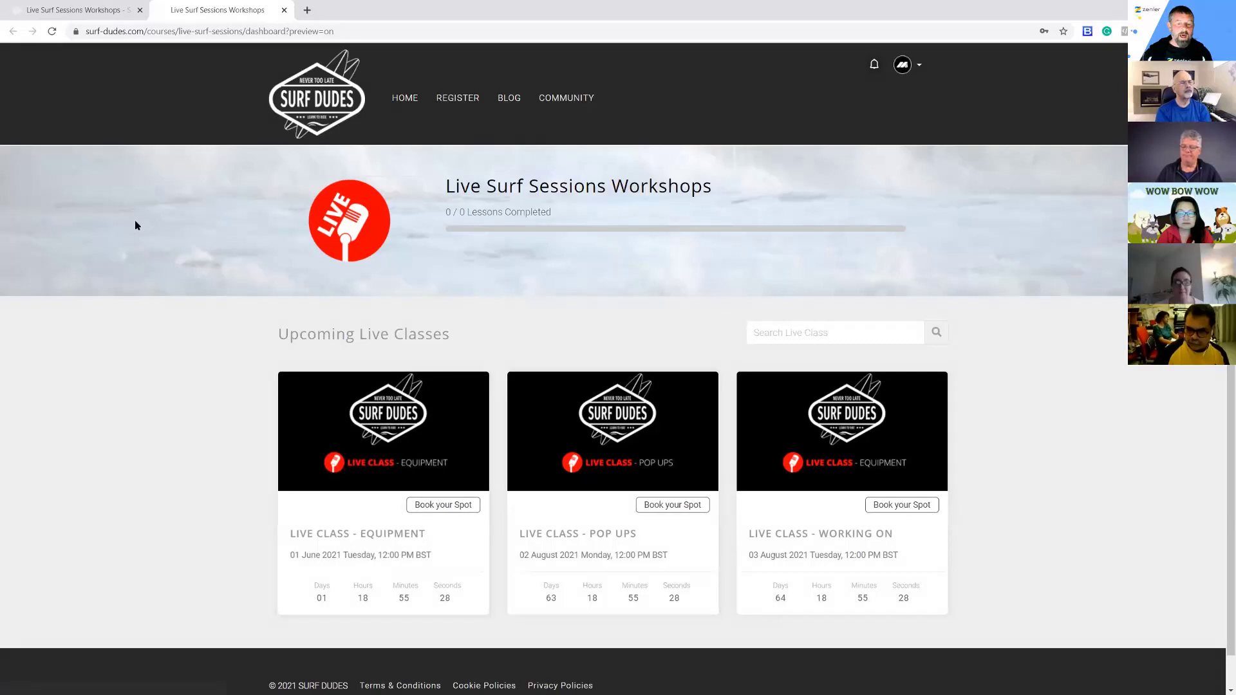
# Return to the admin site and open the list of all live classes
pyautogui.click(96, 9)
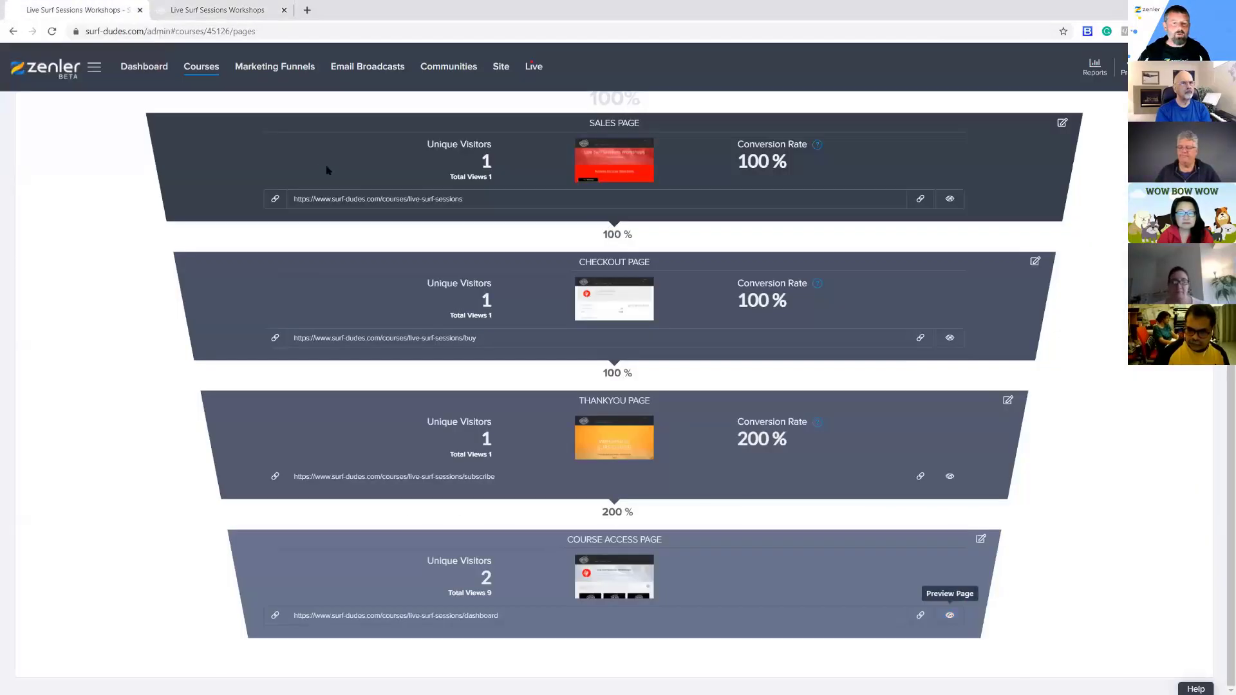
pyautogui.click(533, 67)
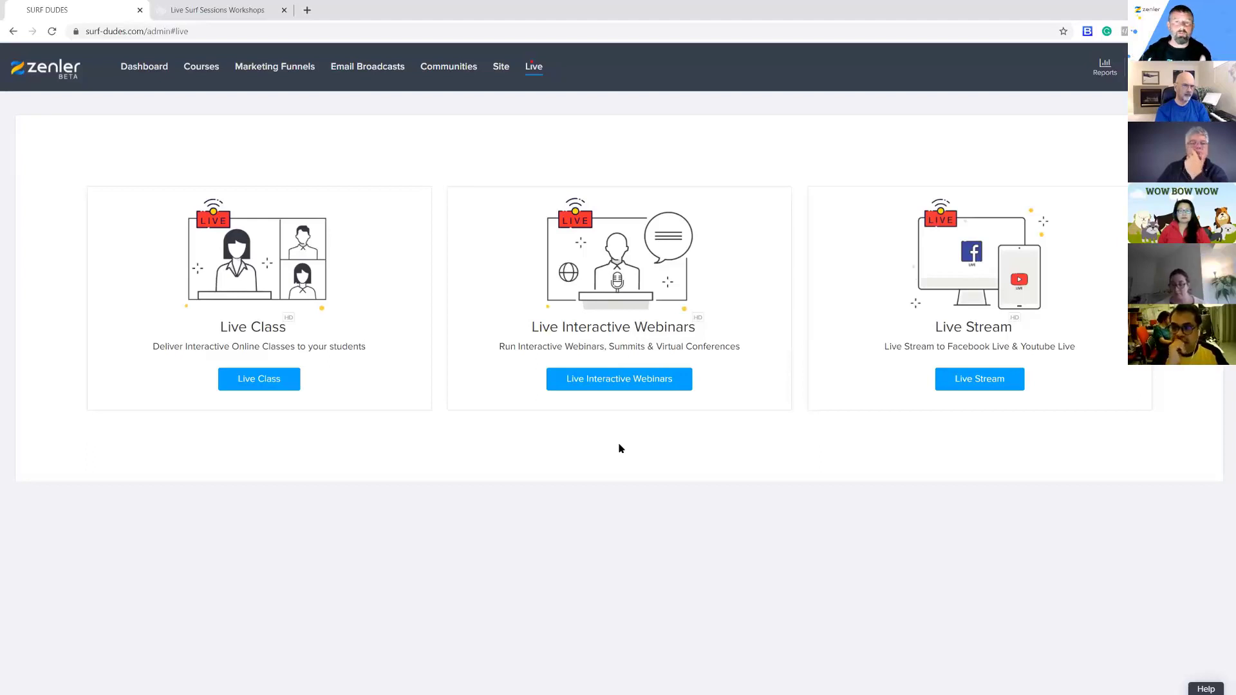
pyautogui.click(258, 381)
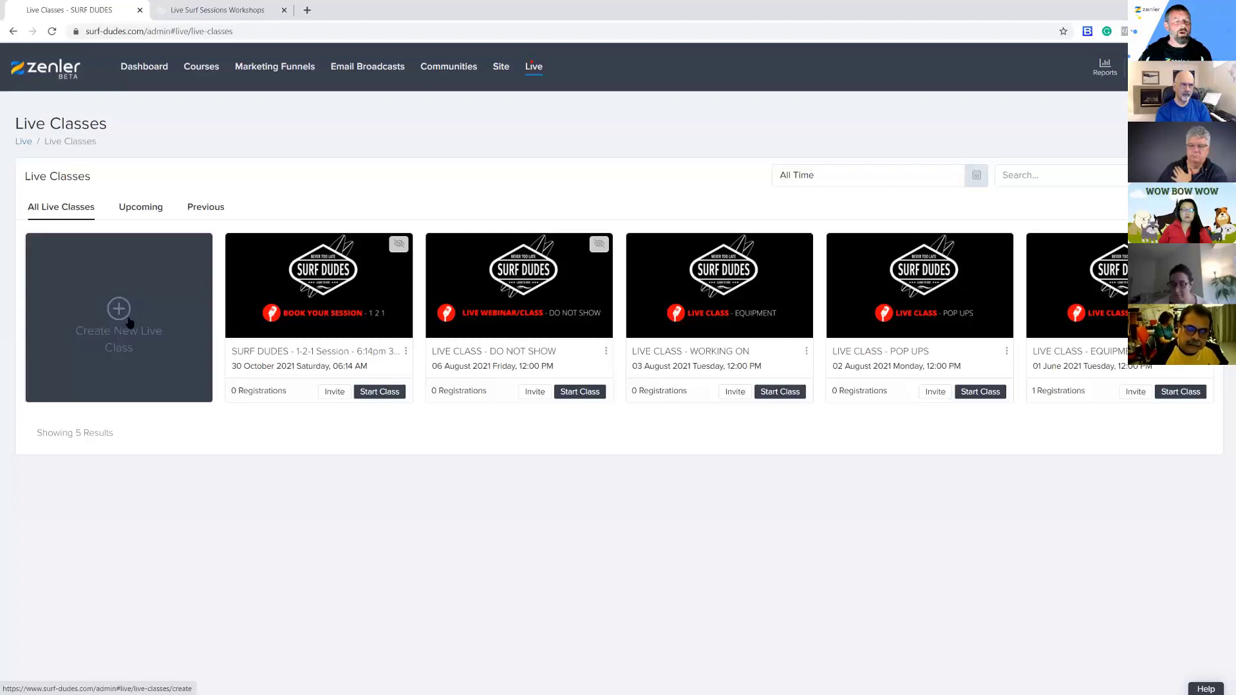
# Review the previous and upcoming live classes, highlighting the date and time of LIVE CLASS - DO NOT SHOW
pyautogui.click(148, 211)
pyautogui.click(214, 210)
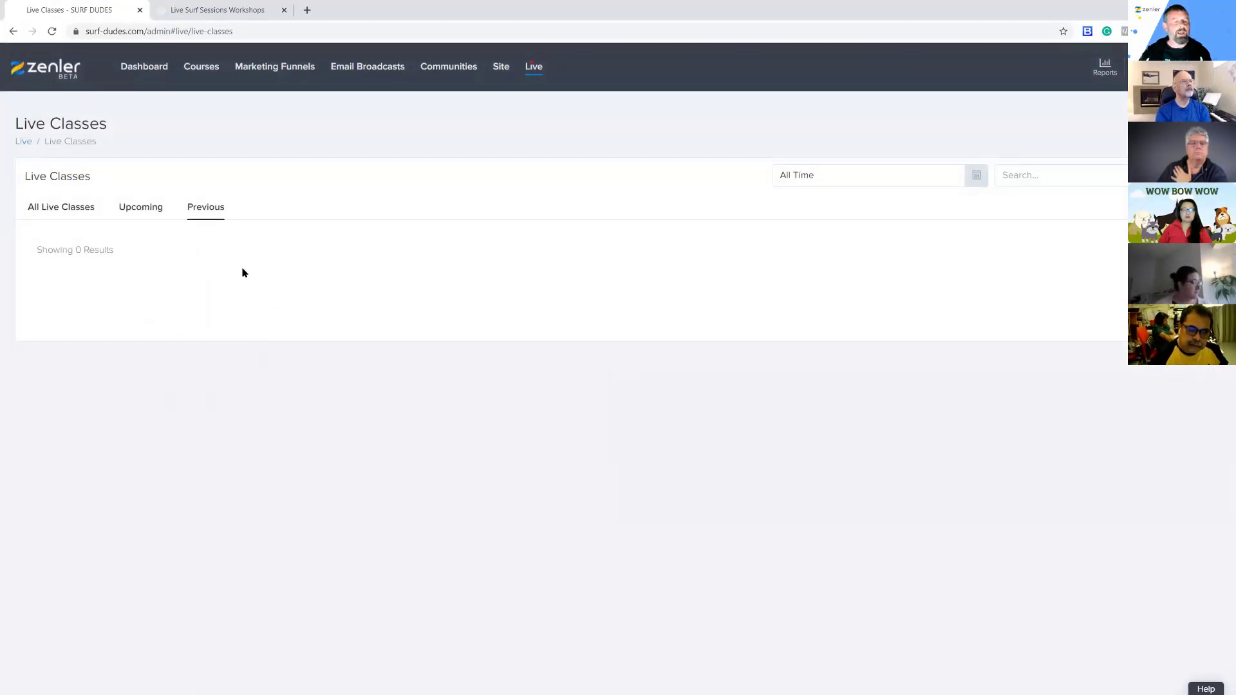
pyautogui.click(137, 210)
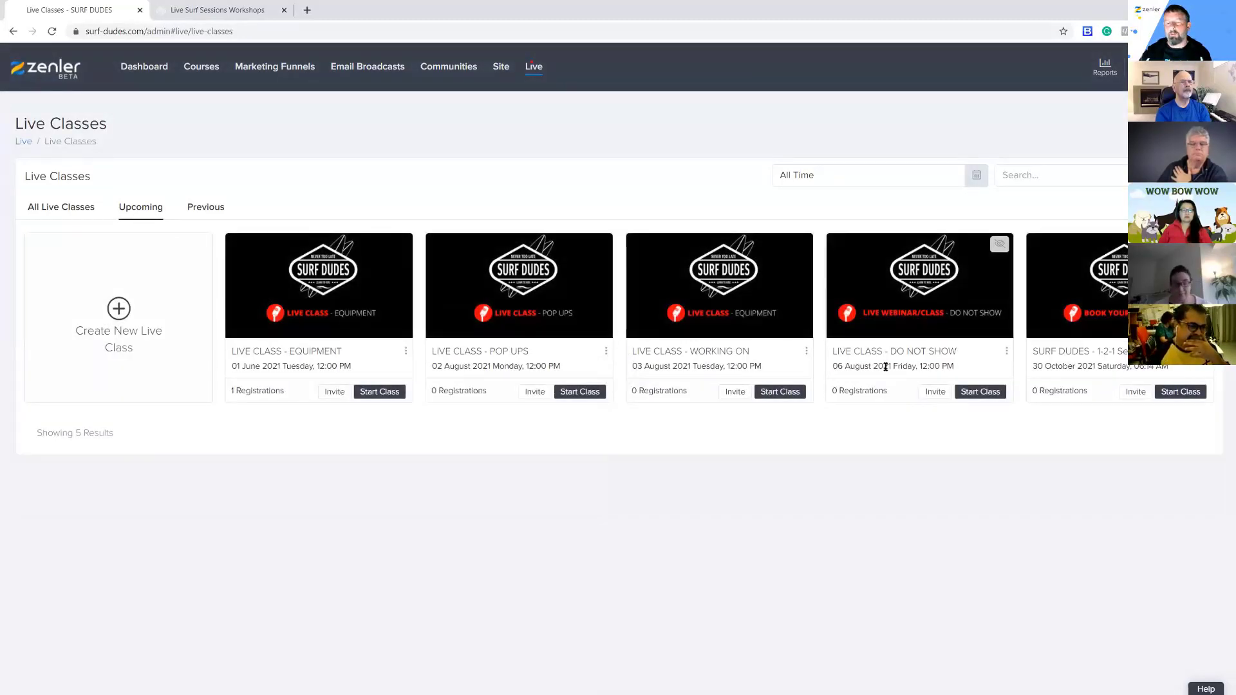
pyautogui.moveTo(833, 366); pyautogui.dragTo(954, 367)
pyautogui.click(849, 485)
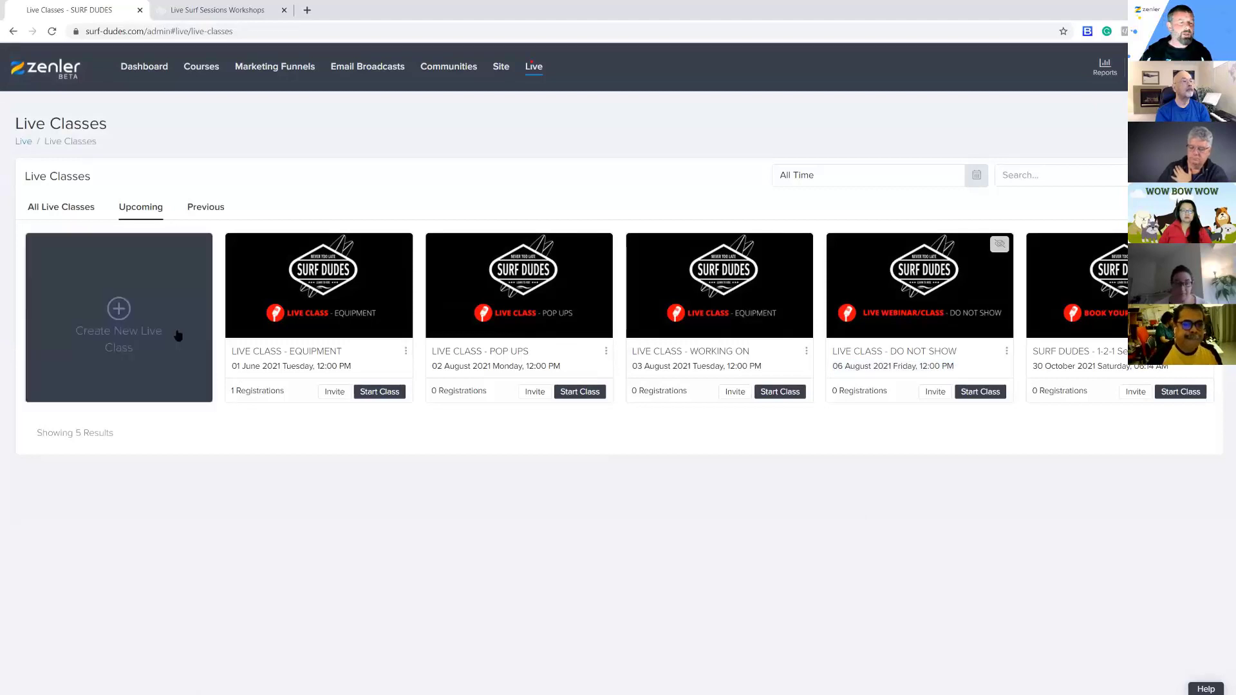
# Start creating a new live class and enter TEST LIVE as its topic
pyautogui.click(119, 309)
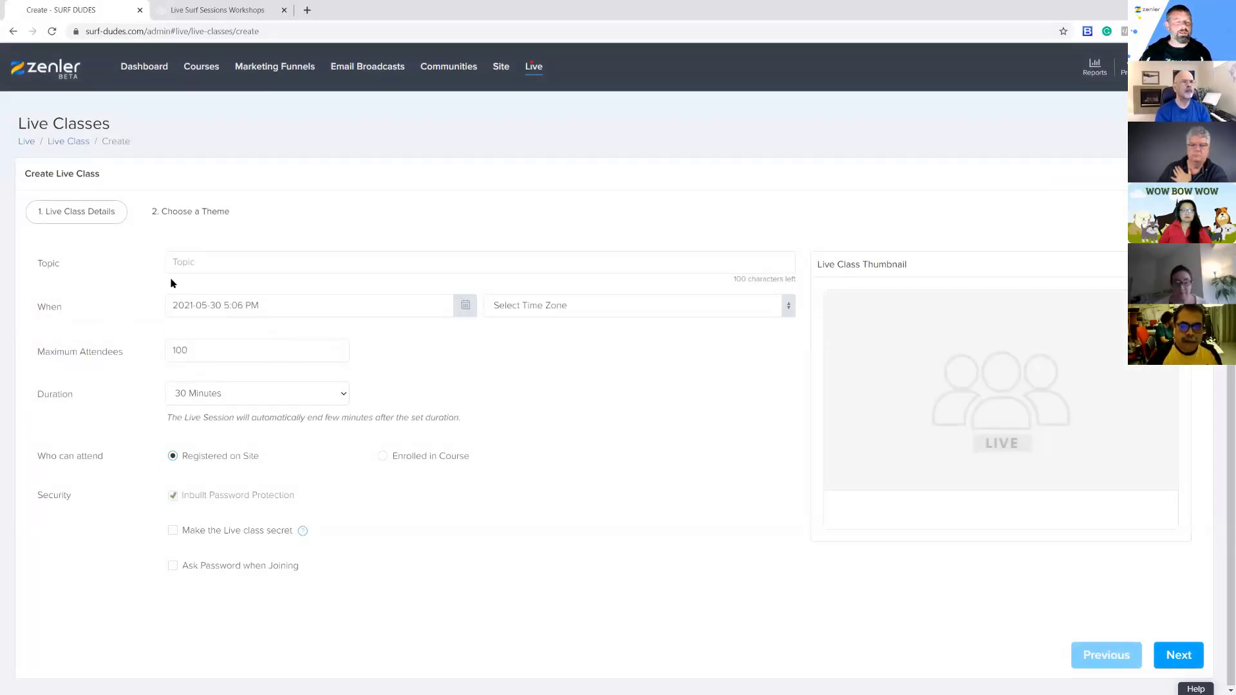
pyautogui.click(193, 261)
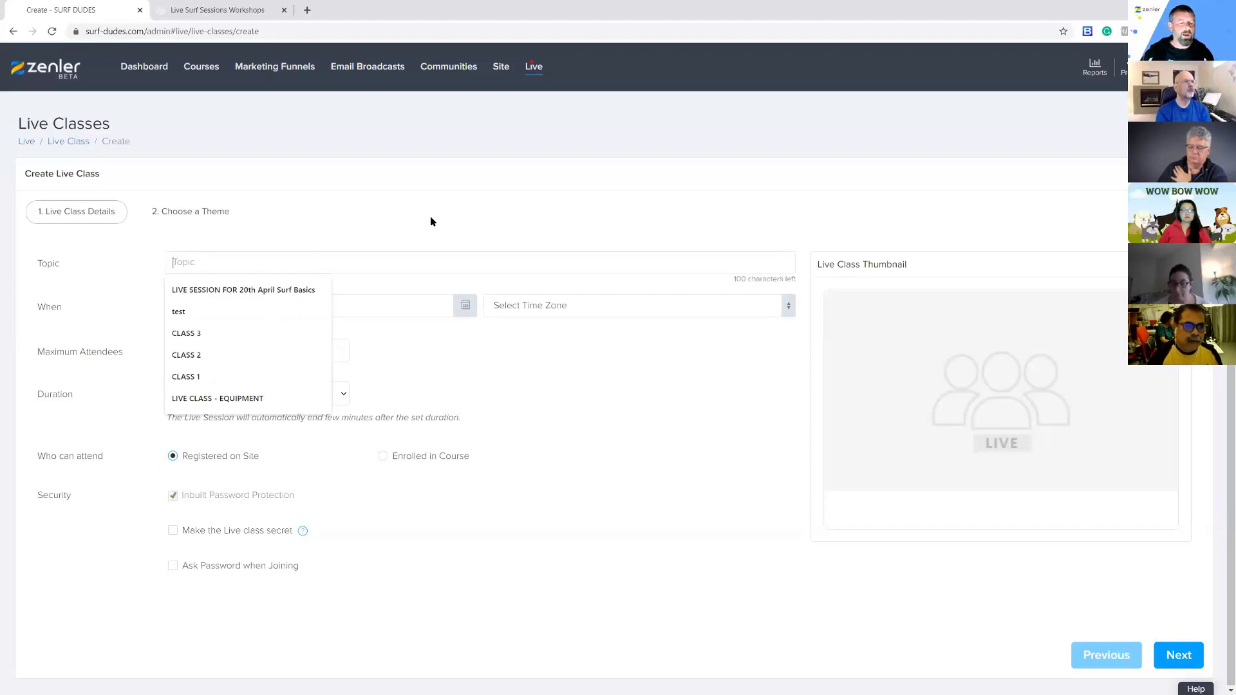
pyautogui.write('TE')
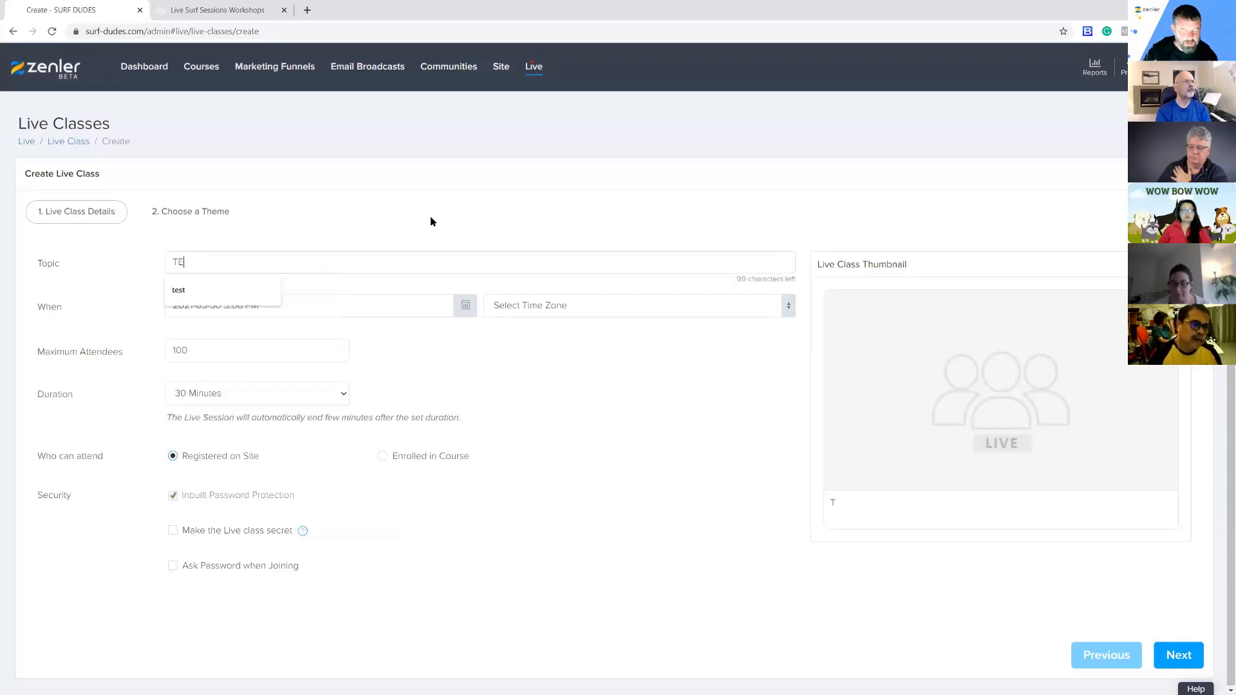
pyautogui.write('ST WEBINA')
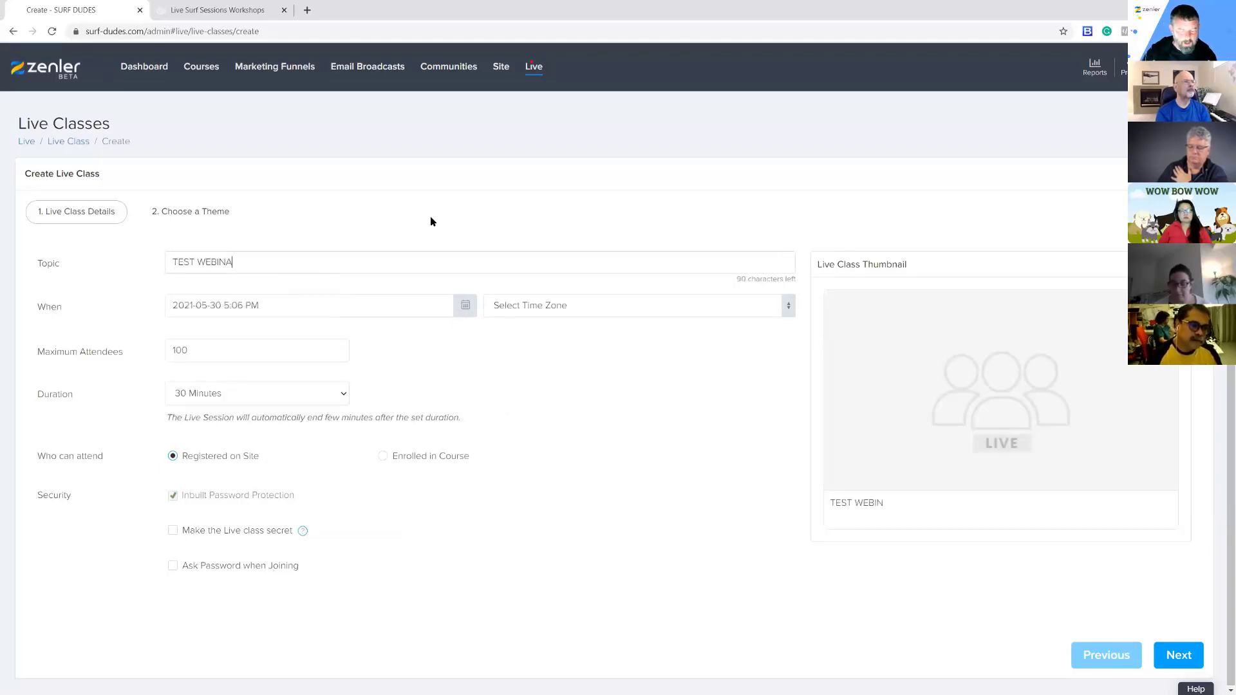
pyautogui.press('BackSpace')
pyautogui.press('BackSpace')
pyautogui.press('BackSpace')
pyautogui.press('BackSpace')
pyautogui.press('BackSpace')
pyautogui.press('BackSpace')
pyautogui.write('LIVE')
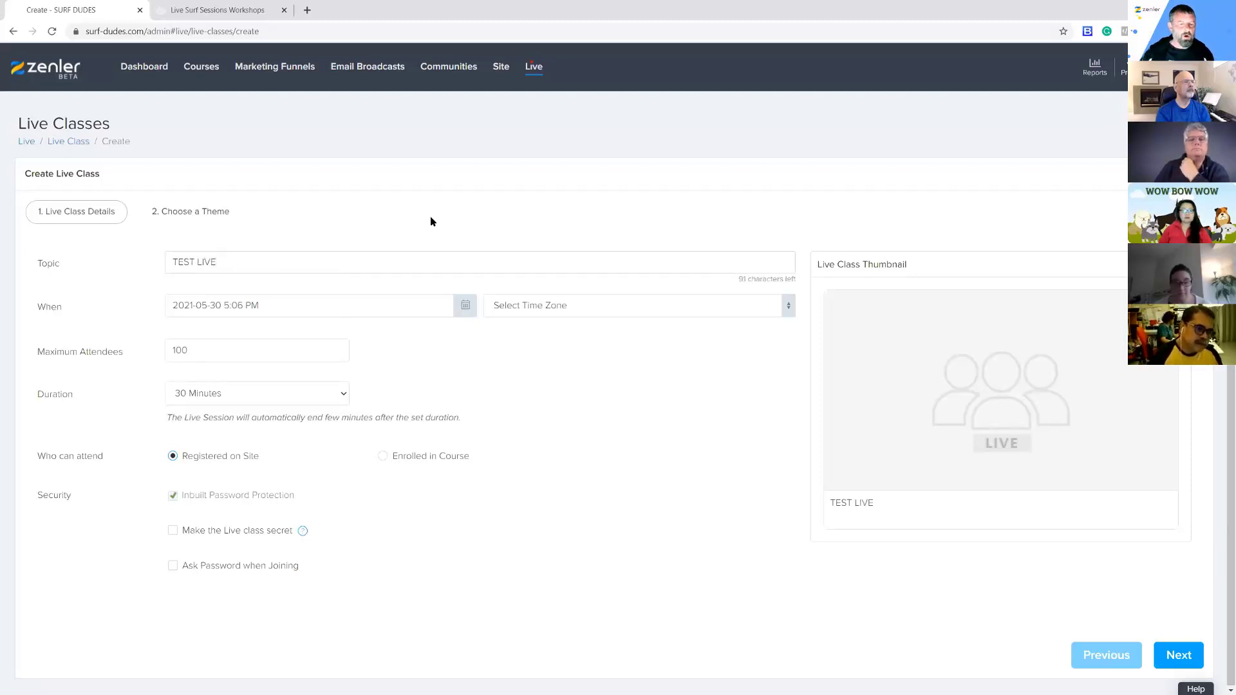
pyautogui.moveTo(220, 261); pyautogui.dragTo(152, 264)
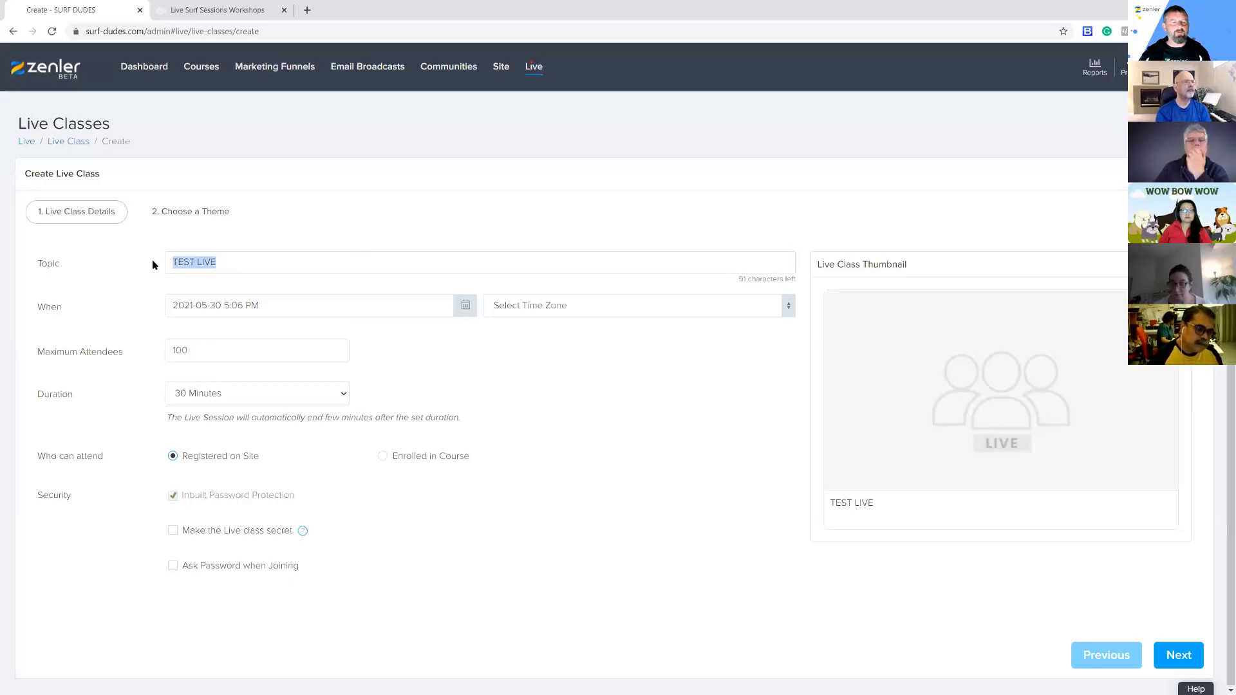
pyautogui.click(165, 278)
pyautogui.moveTo(229, 261); pyautogui.dragTo(127, 260)
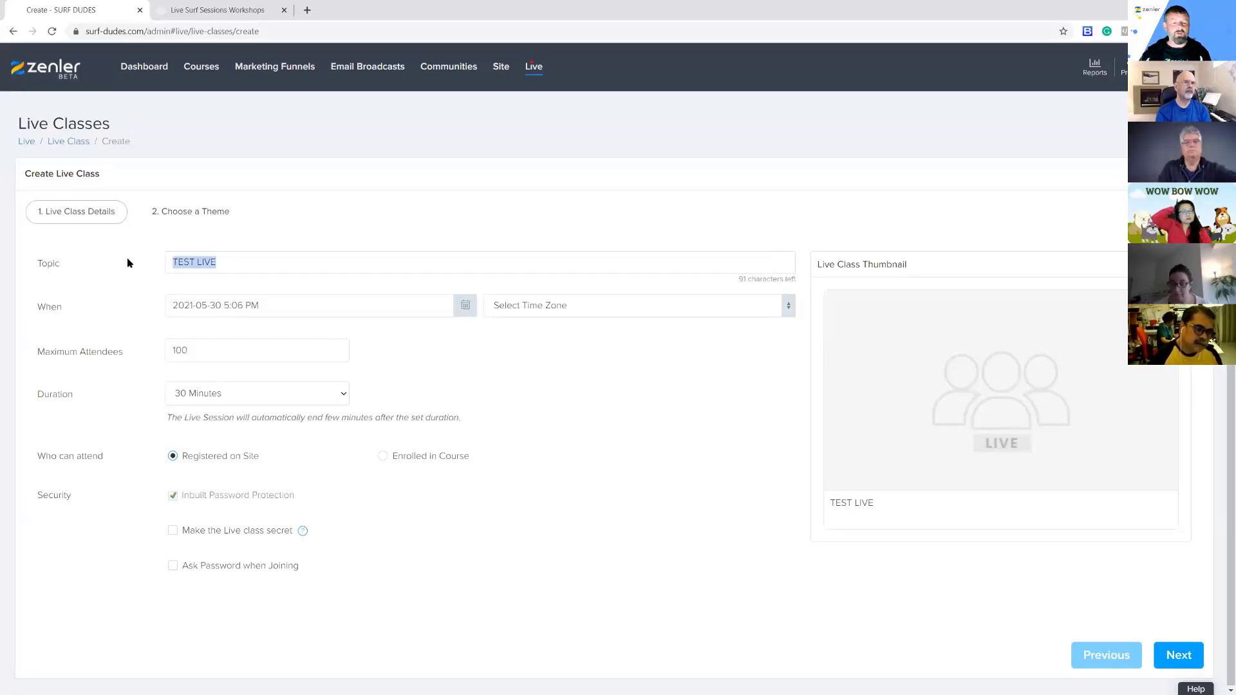
pyautogui.click(534, 392)
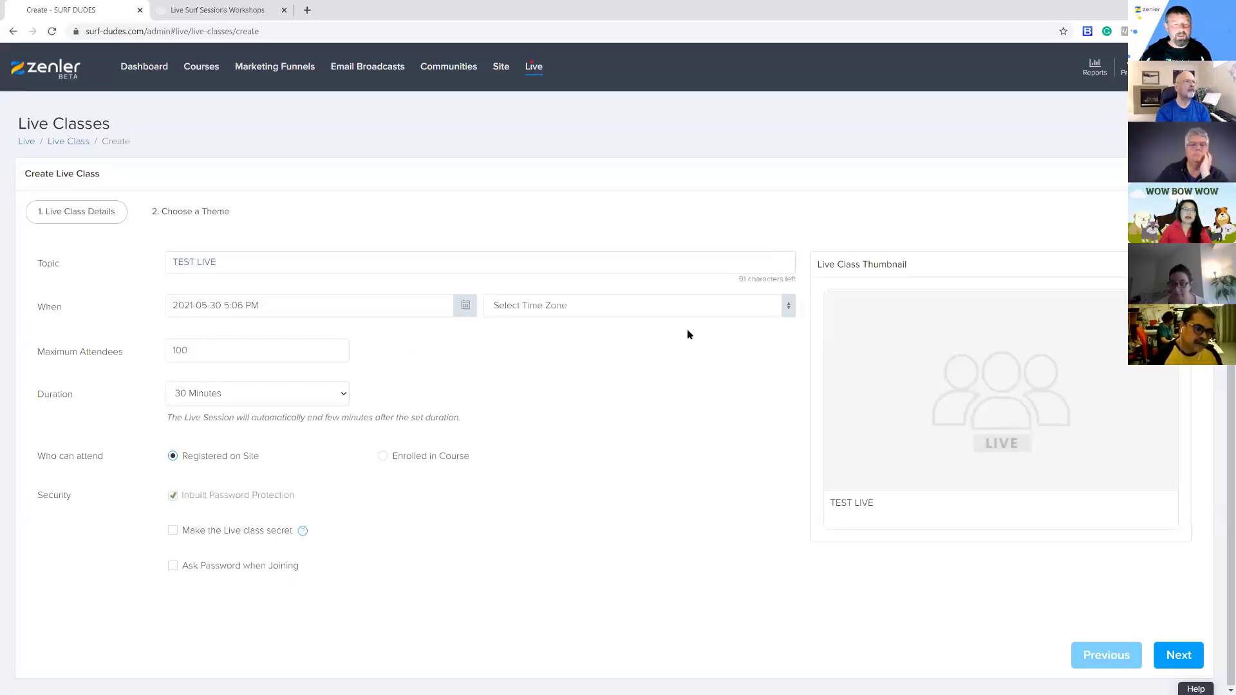
# Search the time zones for london and set the live class's time zone to Europe/London
pyautogui.click(683, 307)
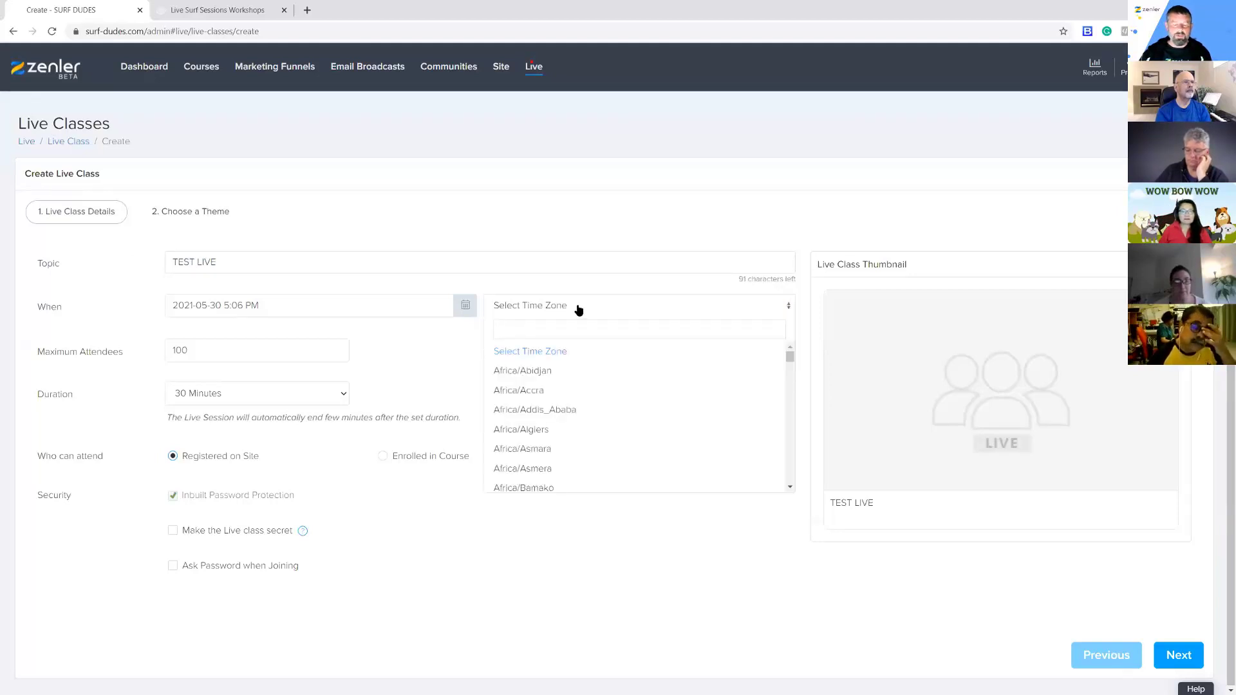
pyautogui.scroll(-20, 642, 376)
pyautogui.scroll(-20, 640, 376)
pyautogui.scroll(20, 641, 373)
pyautogui.scroll(15, 642, 365)
pyautogui.write('london')
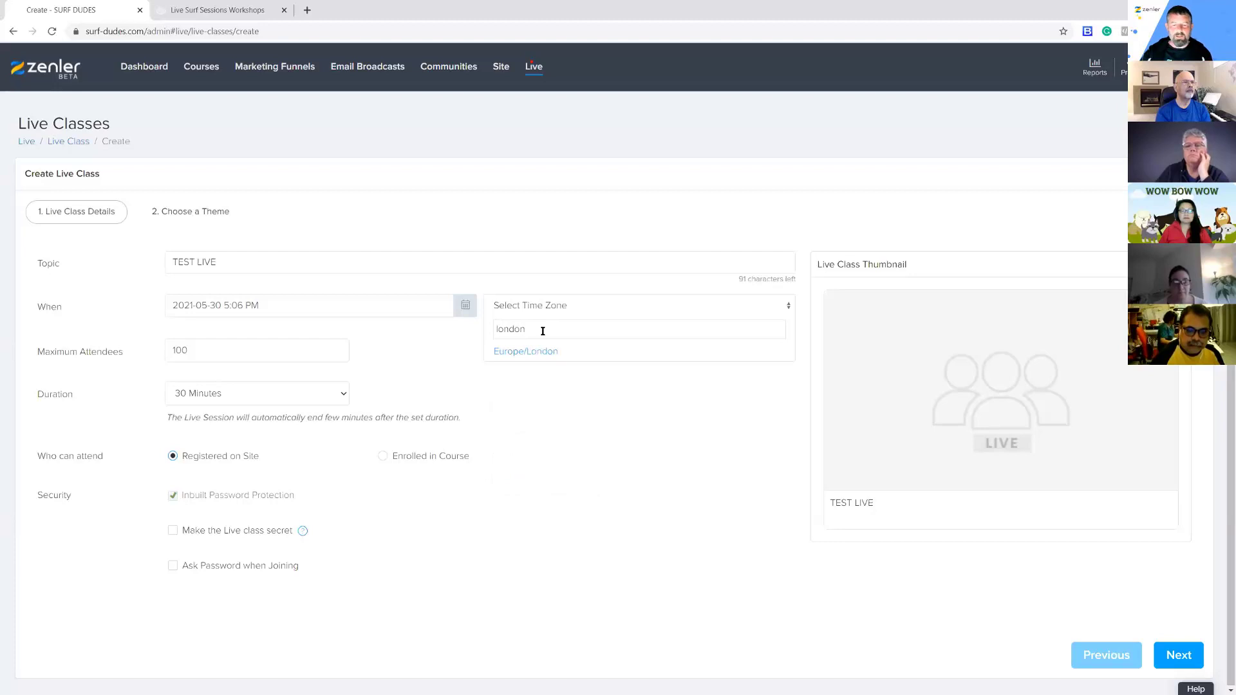
pyautogui.click(527, 353)
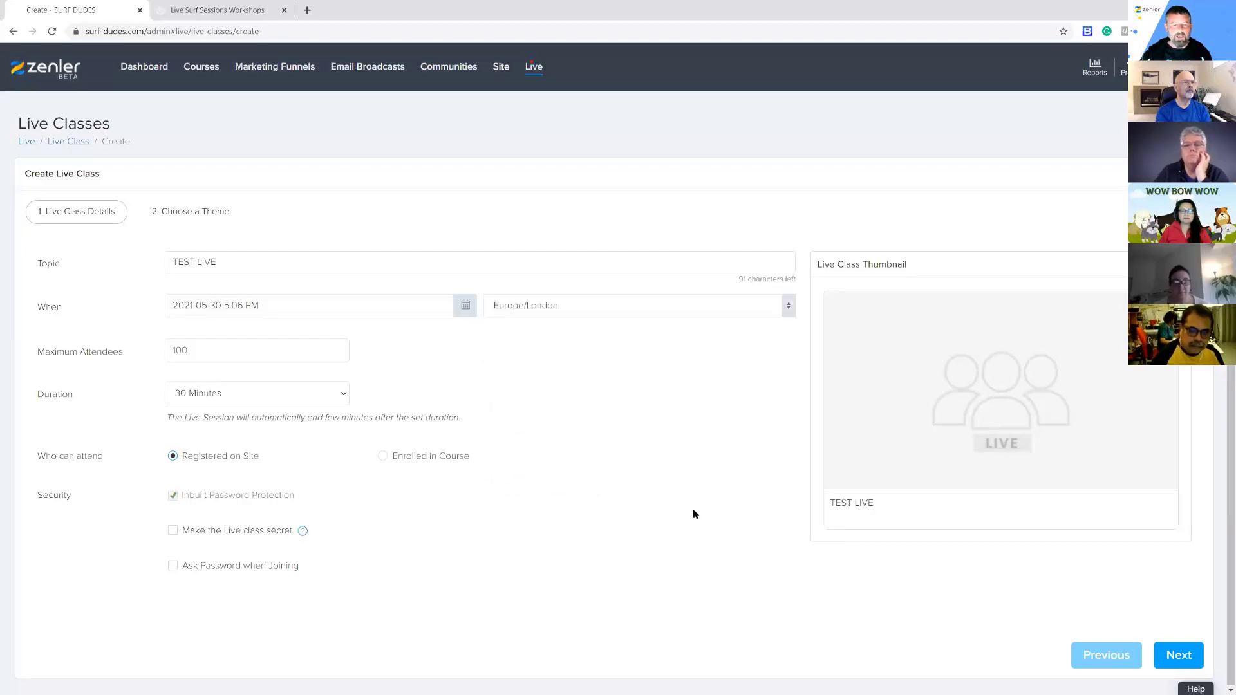
# Set the live class's date to 6 June 2021
pyautogui.click(465, 307)
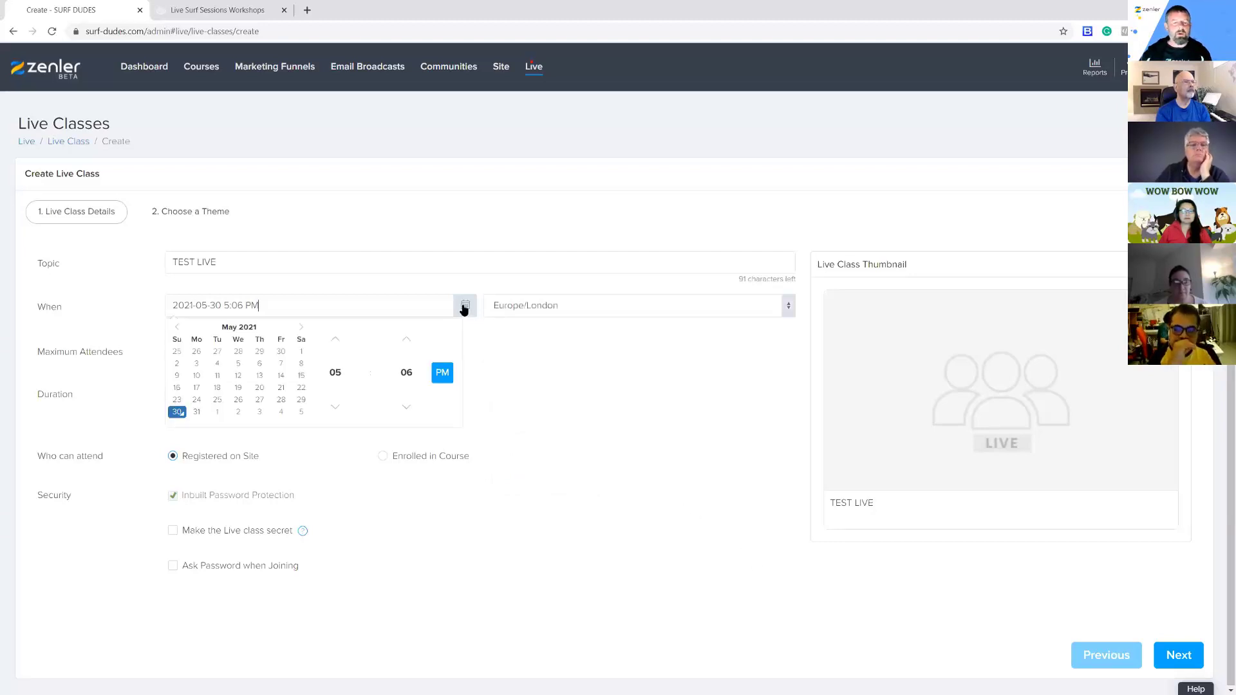
pyautogui.click(301, 328)
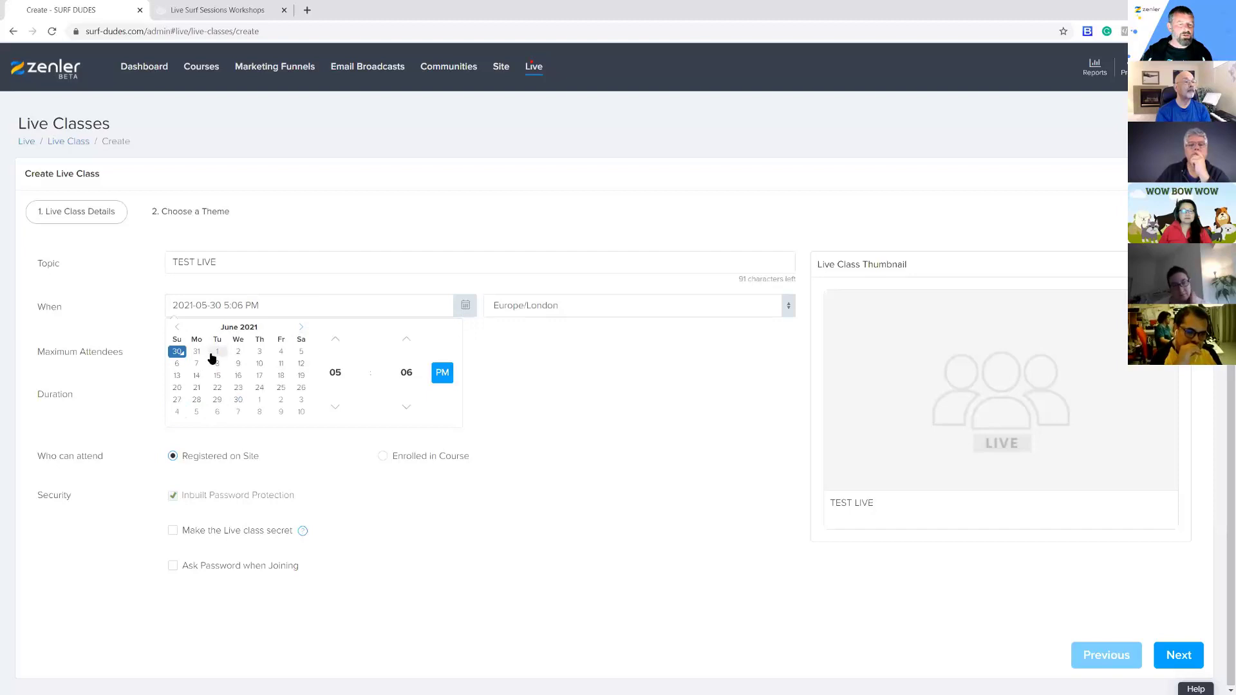
pyautogui.click(299, 356)
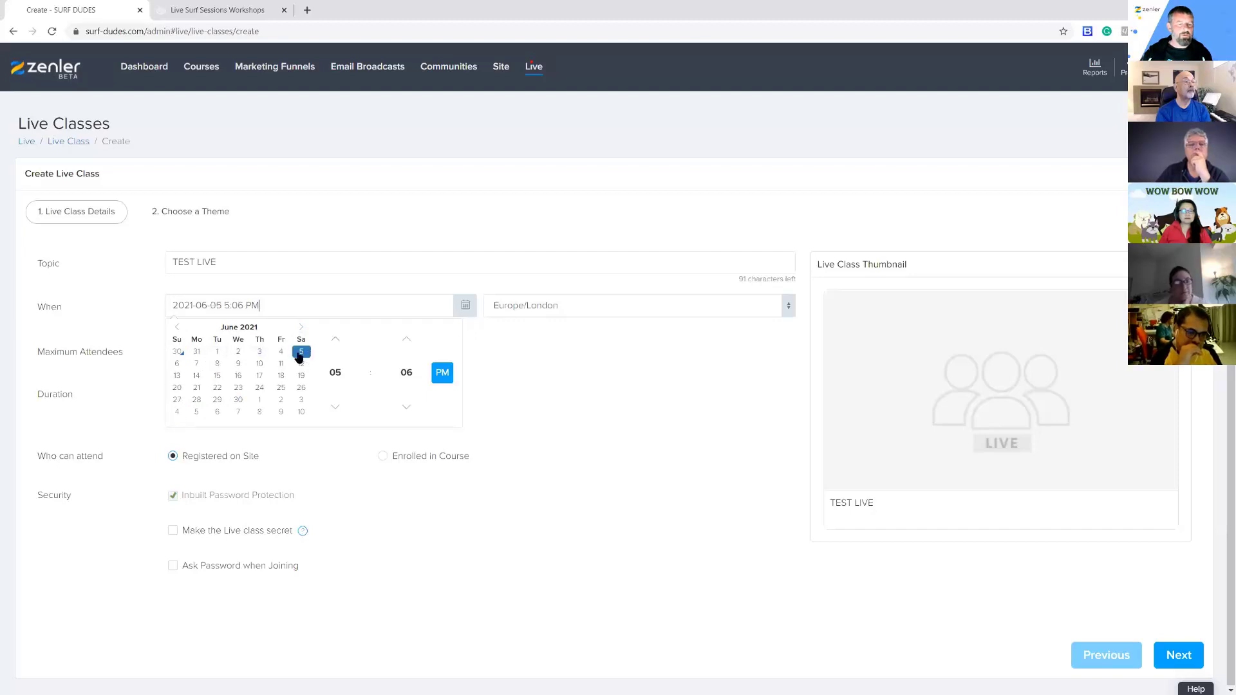
pyautogui.click(178, 364)
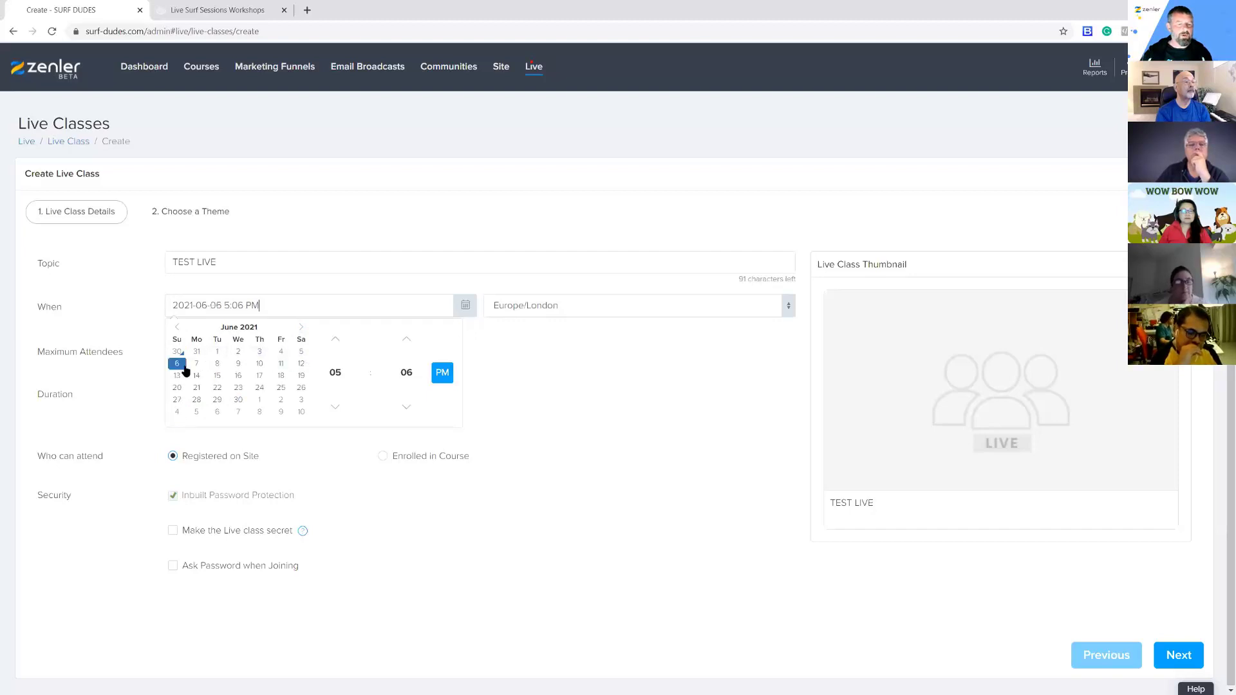
# Set the live class's start time to 1:30 PM
pyautogui.click(335, 373)
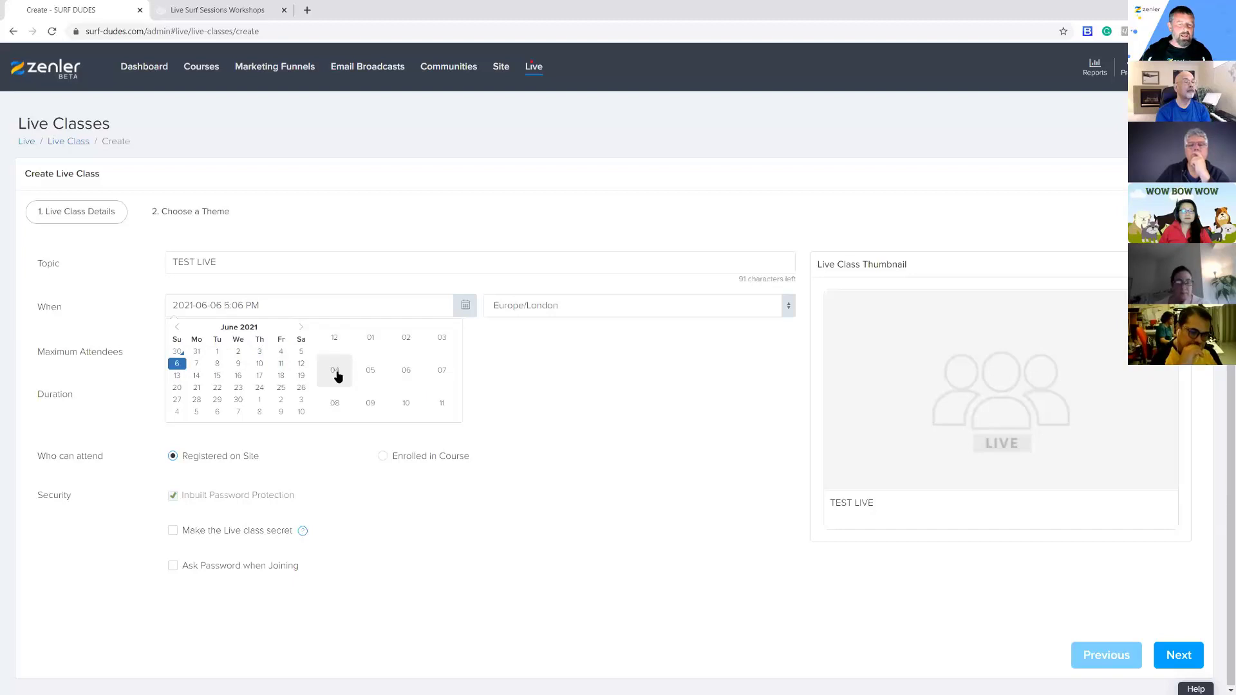
pyautogui.click(335, 337)
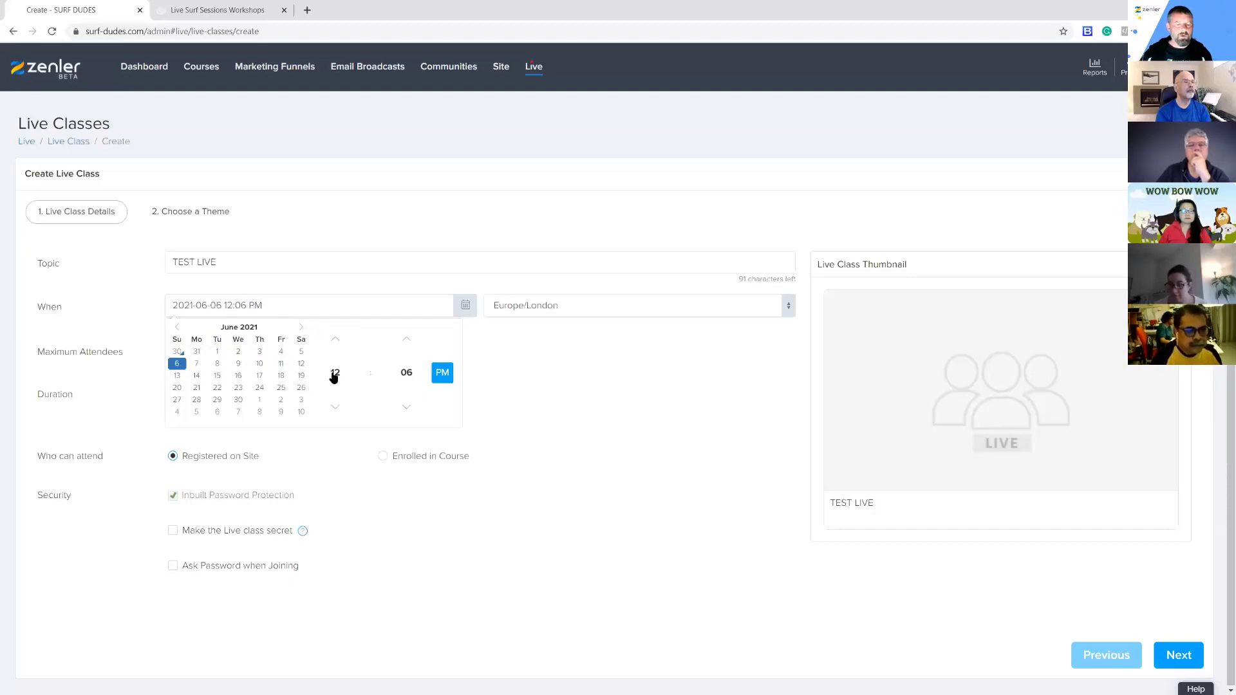
pyautogui.click(334, 373)
pyautogui.click(371, 343)
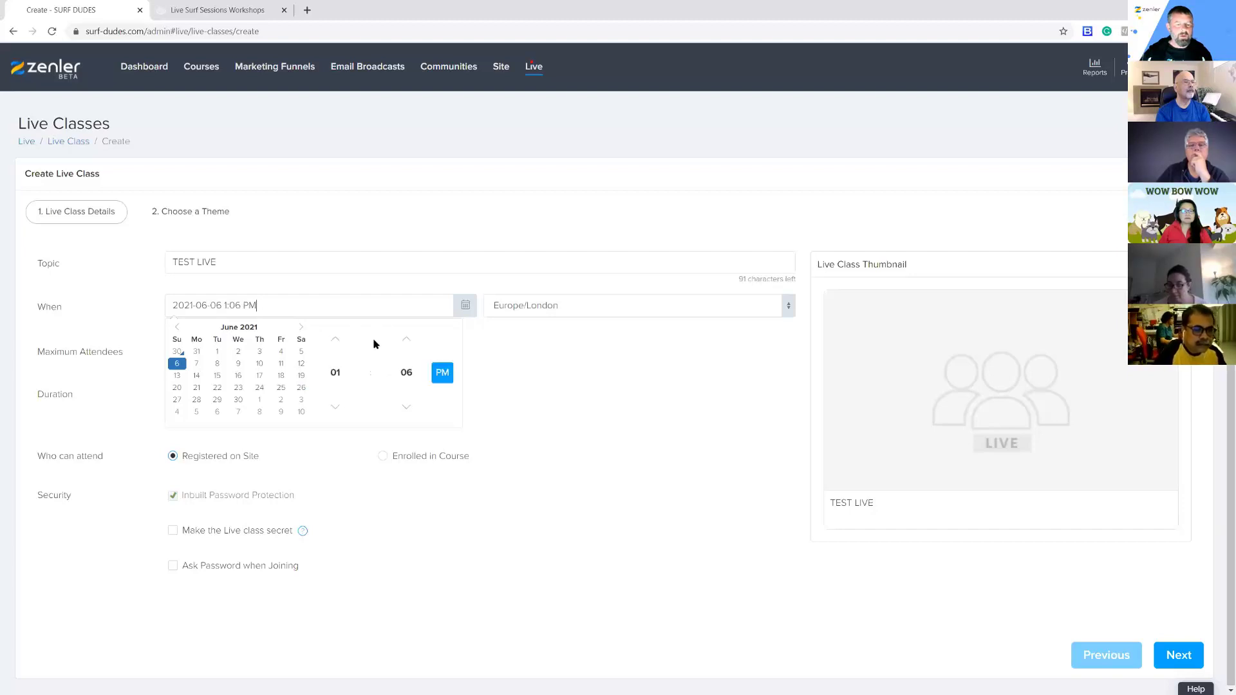
pyautogui.click(405, 374)
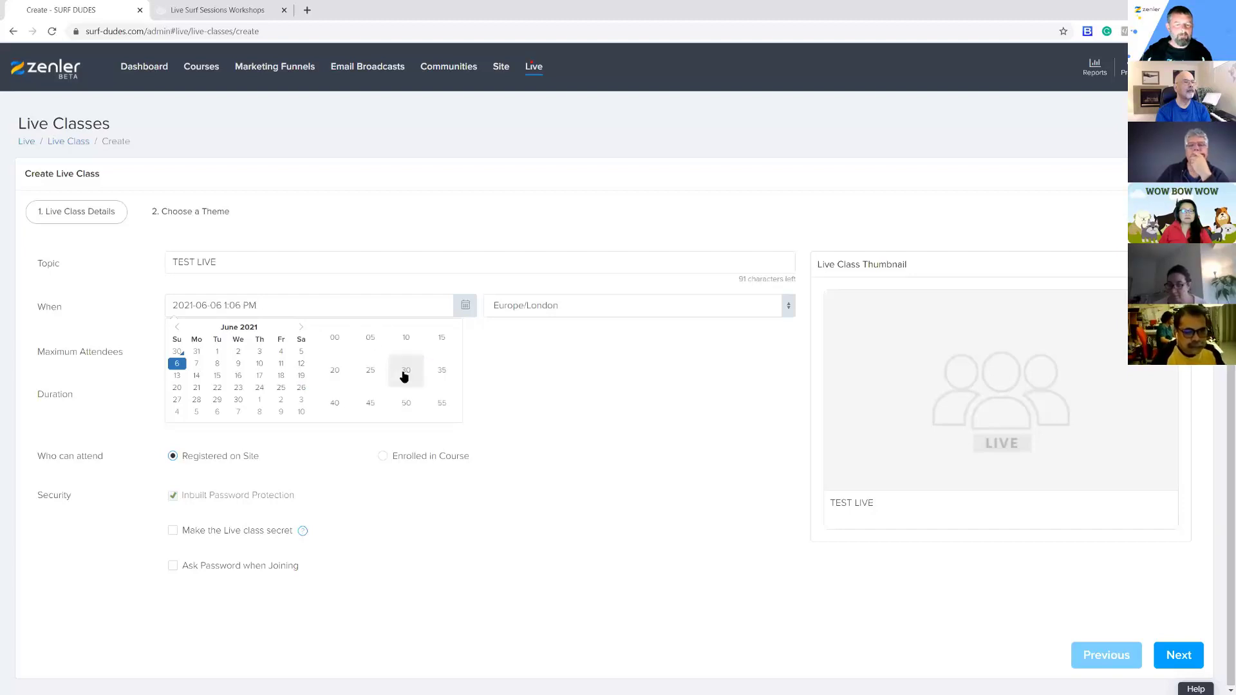
pyautogui.click(406, 372)
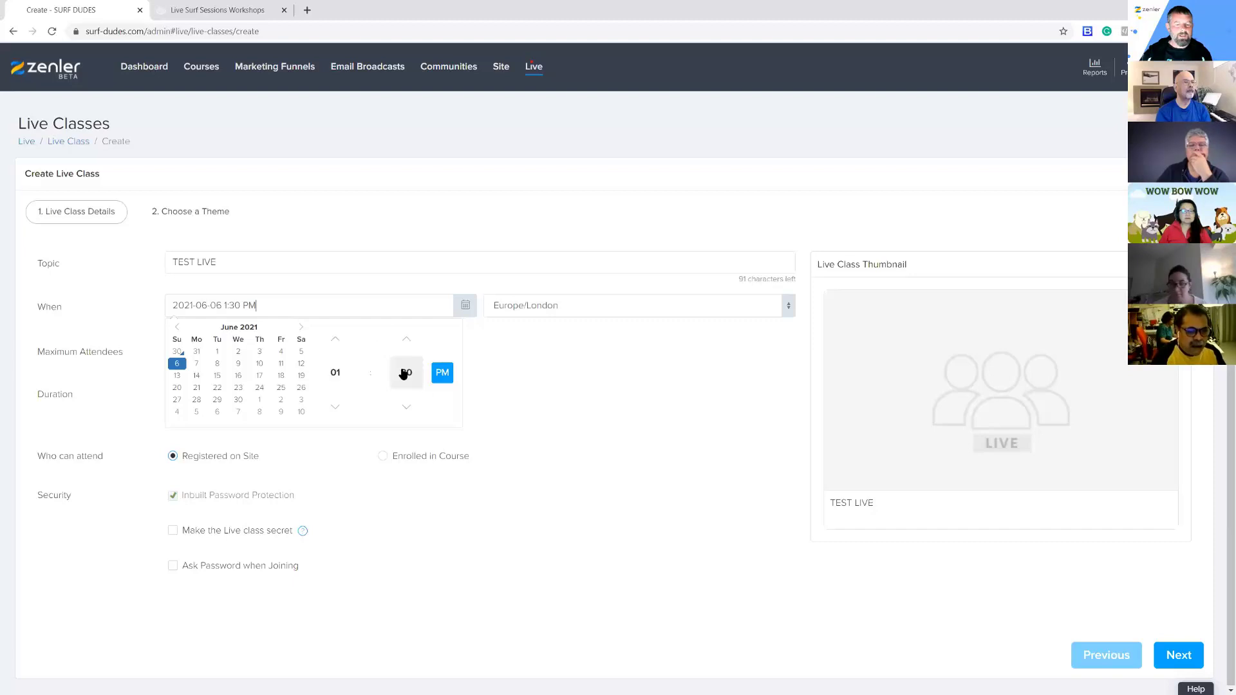
pyautogui.click(443, 379)
pyautogui.click(445, 378)
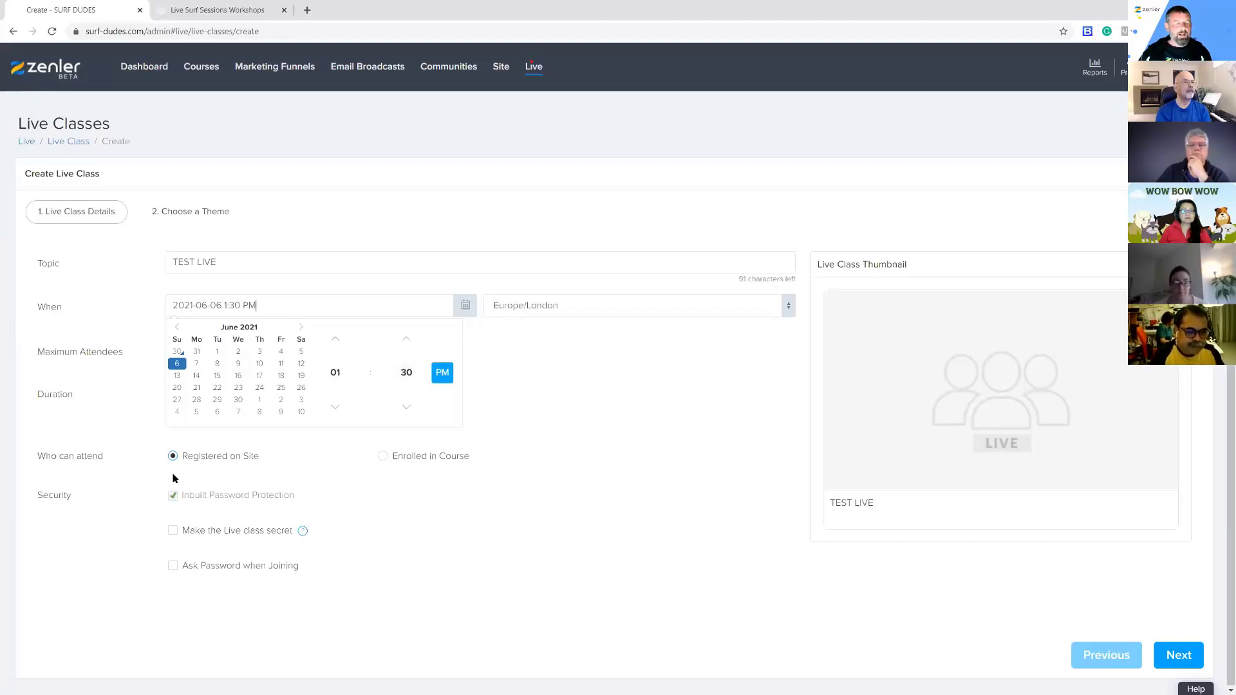
# Restrict attendance to people enrolled in the Live Surf Sessions Workshops course, including both All Enrollments and 1 2 1 SESSION
pyautogui.moveTo(38, 457); pyautogui.dragTo(133, 473)
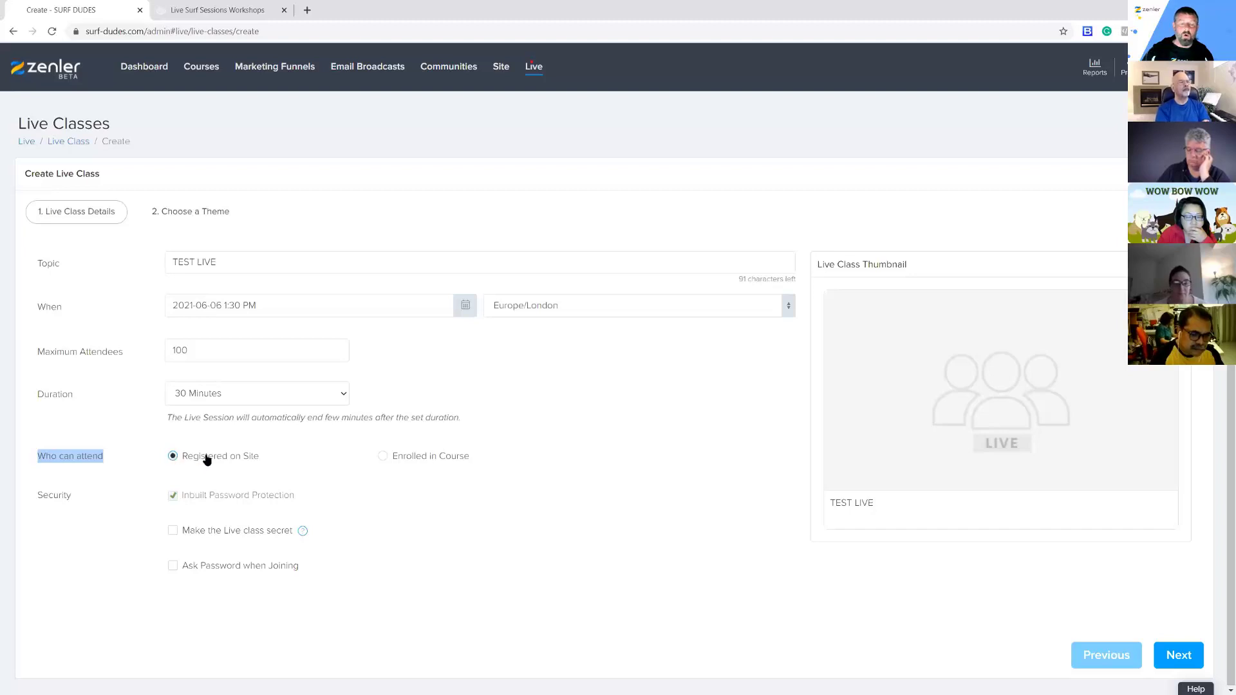
pyautogui.click(383, 457)
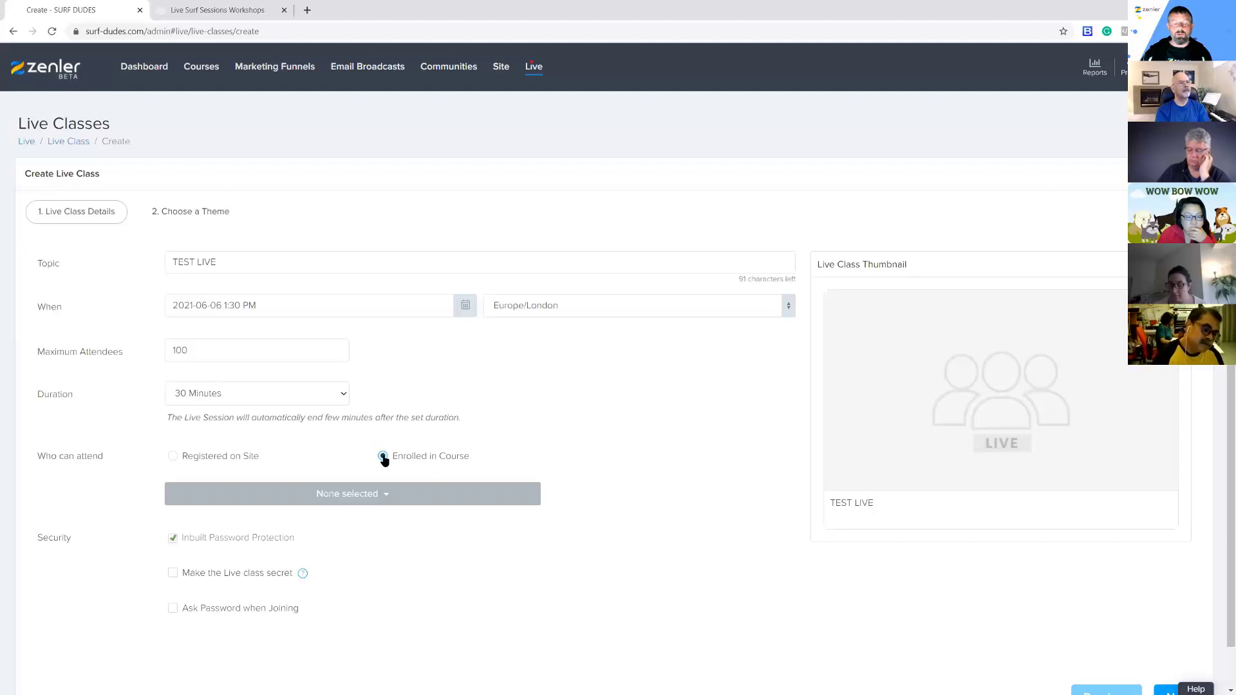
pyautogui.click(384, 496)
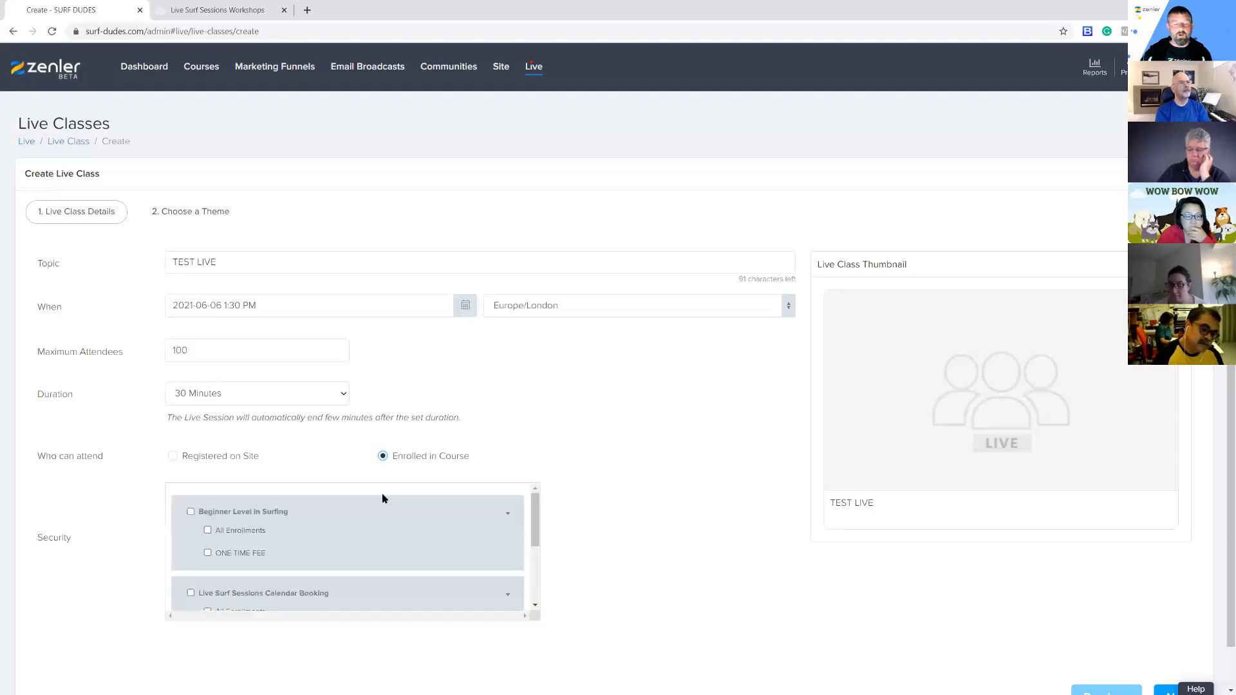
pyautogui.scroll(-2, 301, 538)
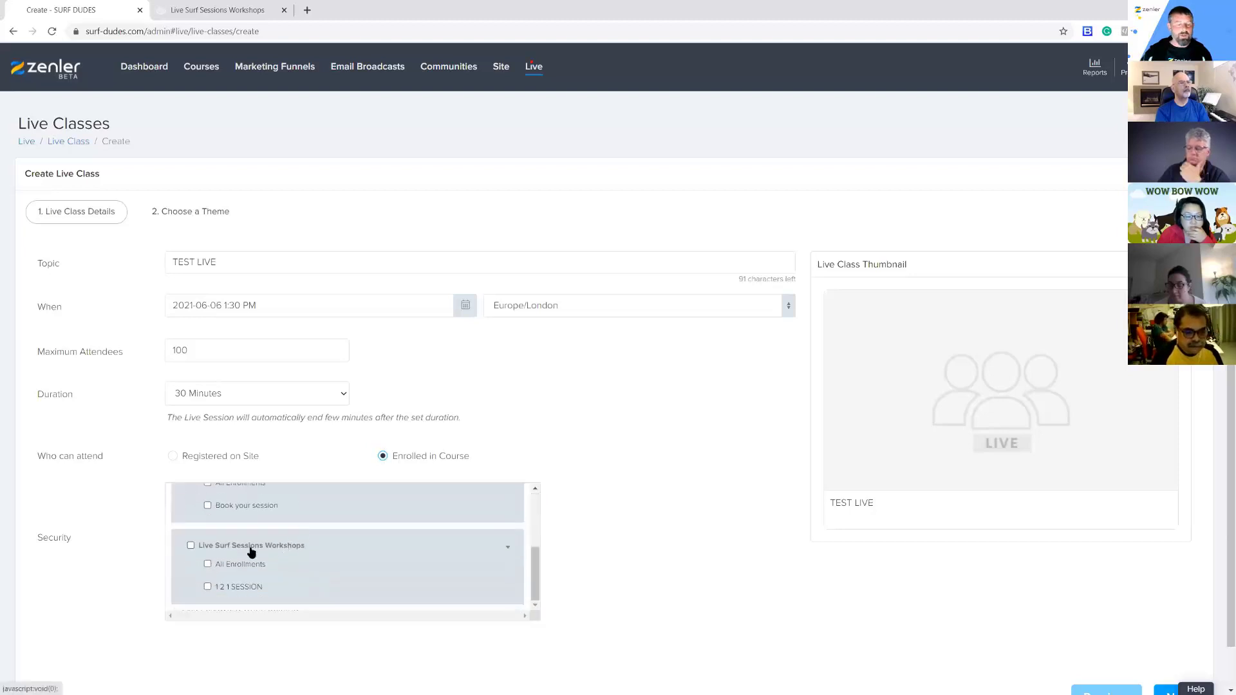
pyautogui.scroll(1, 249, 564)
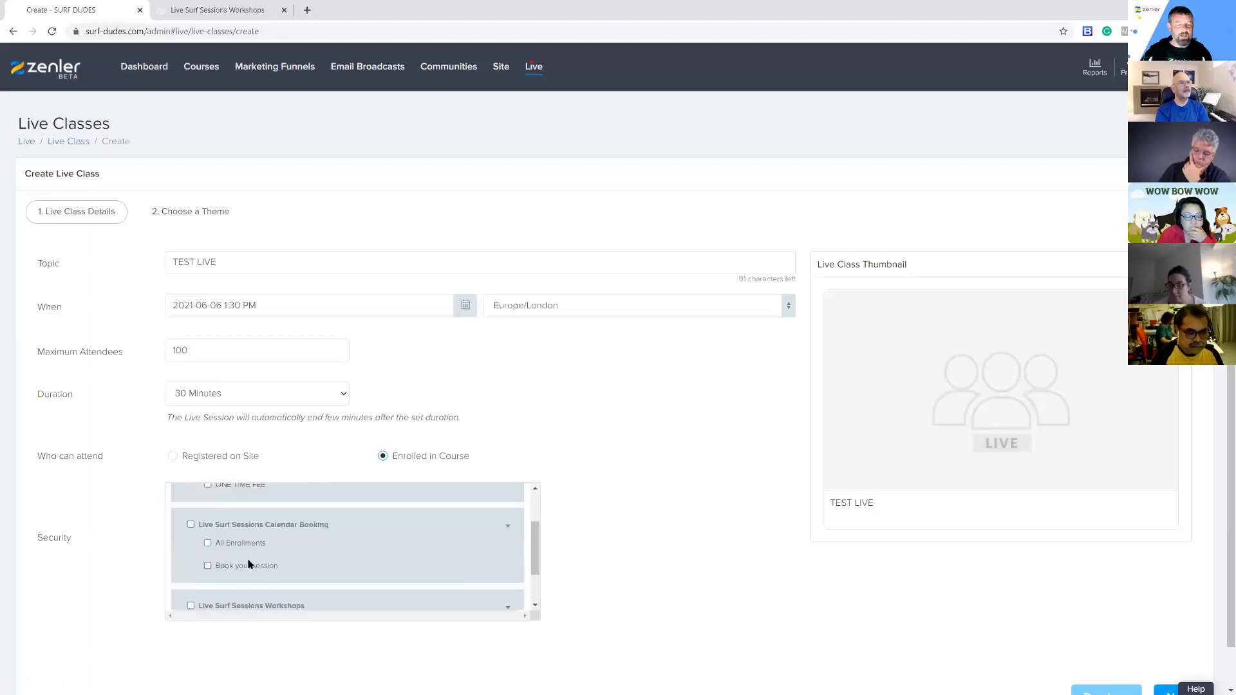
pyautogui.scroll(-1, 299, 542)
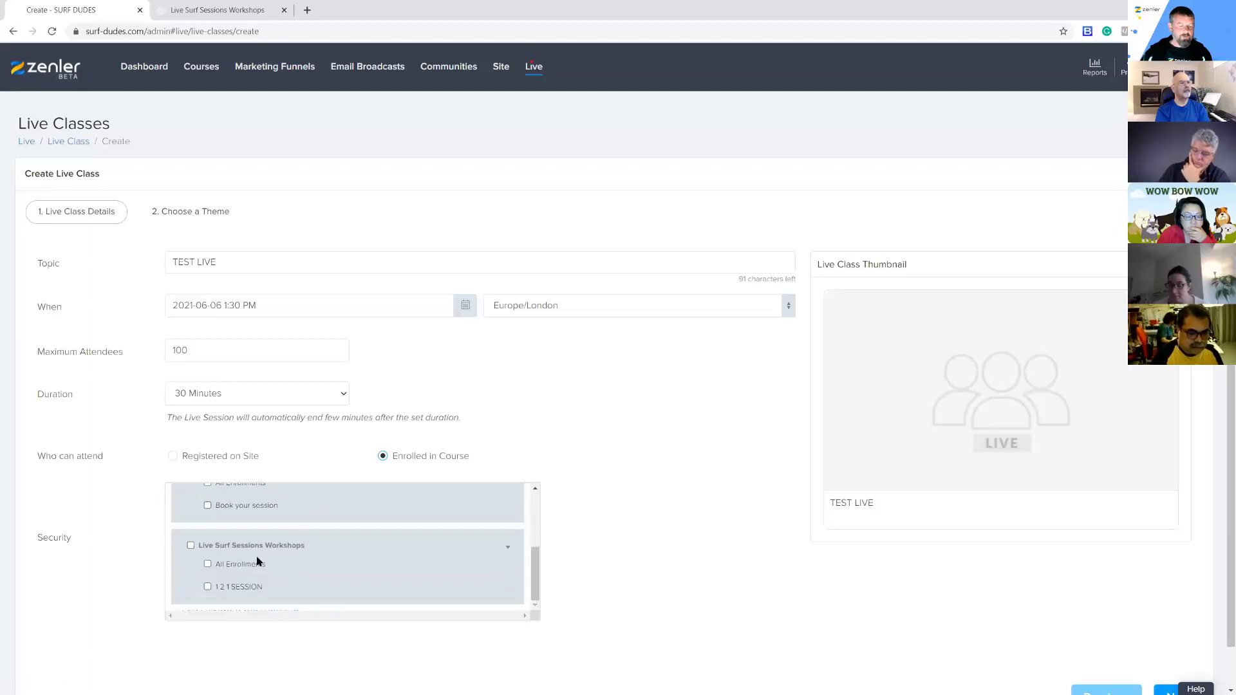
pyautogui.click(191, 546)
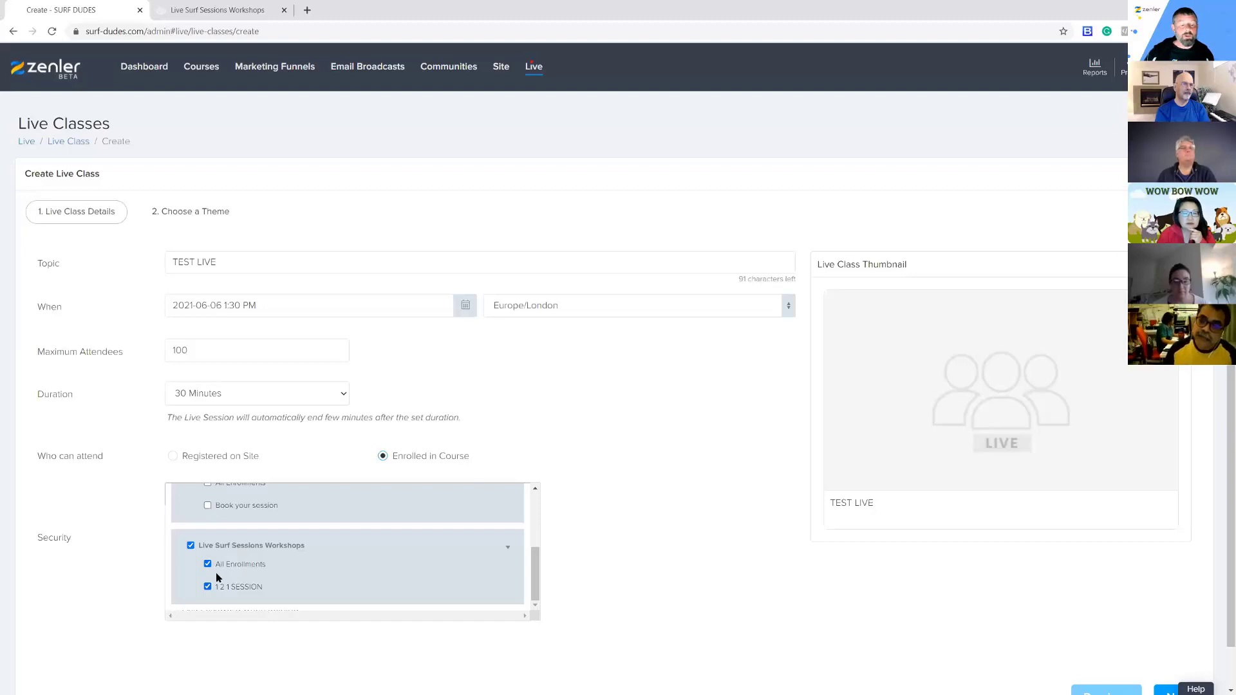
pyautogui.click(207, 588)
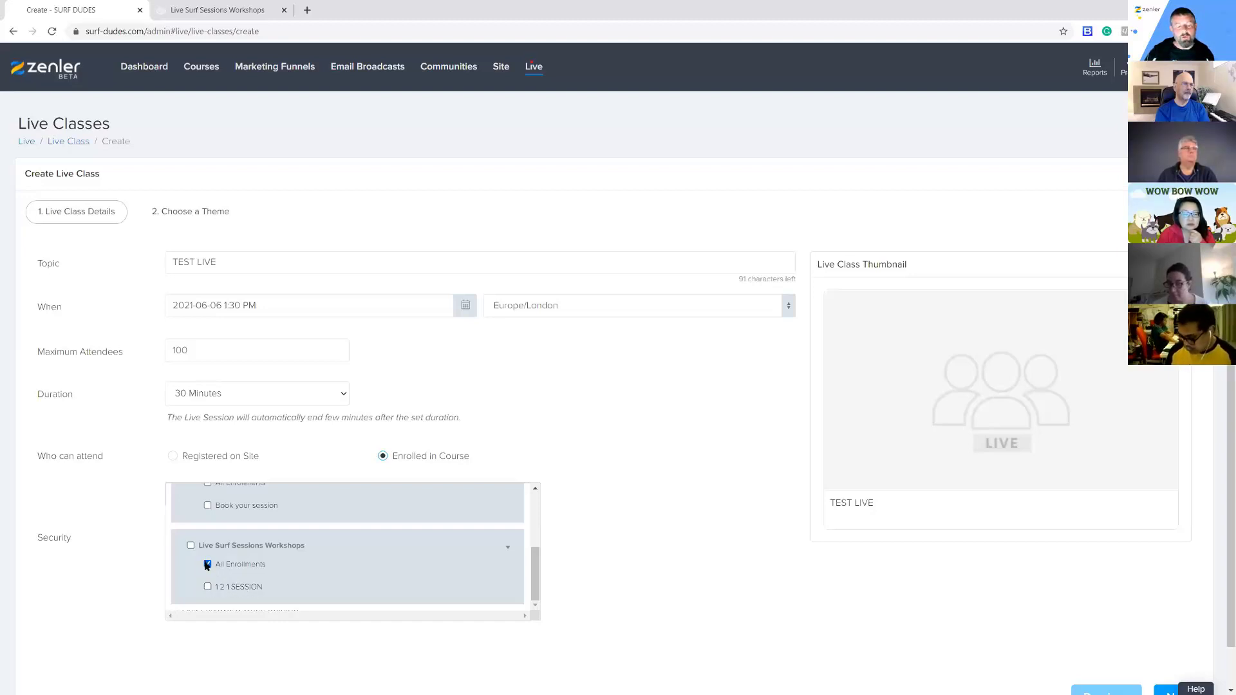
pyautogui.click(207, 586)
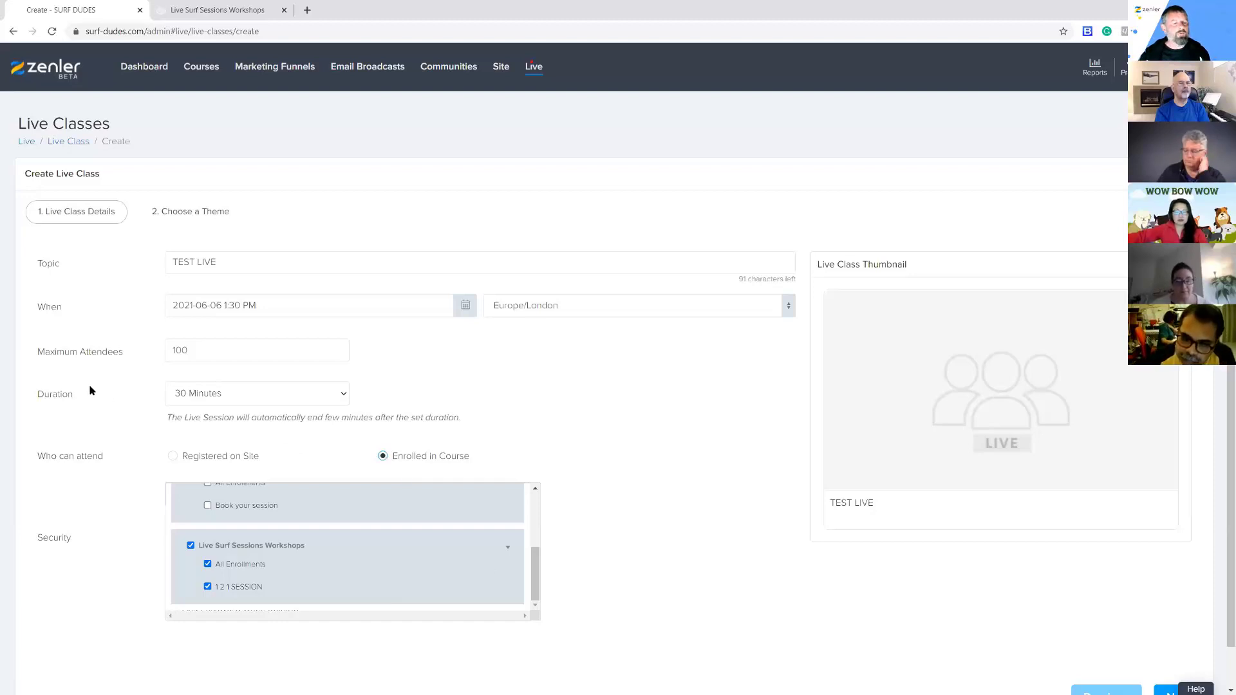
# Try 1 as the maximum number of attendees, and replace it with 400
pyautogui.moveTo(188, 348); pyautogui.dragTo(139, 354)
pyautogui.write('1')
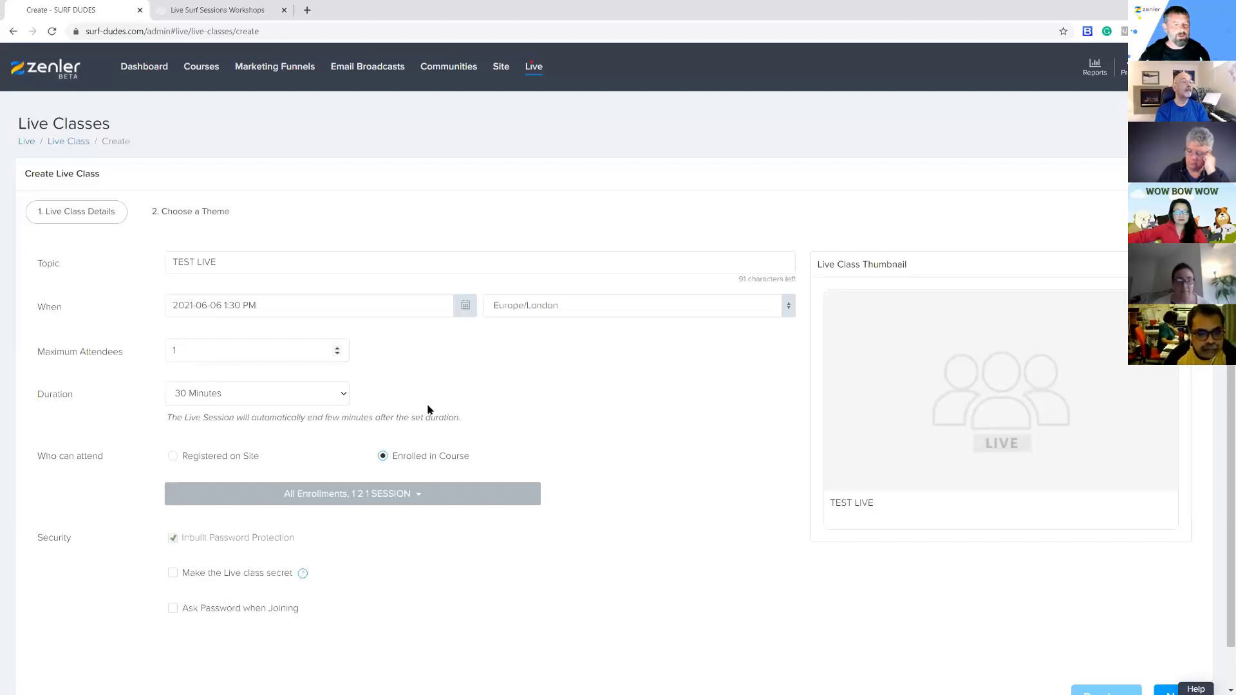
pyautogui.doubleClick(221, 348)
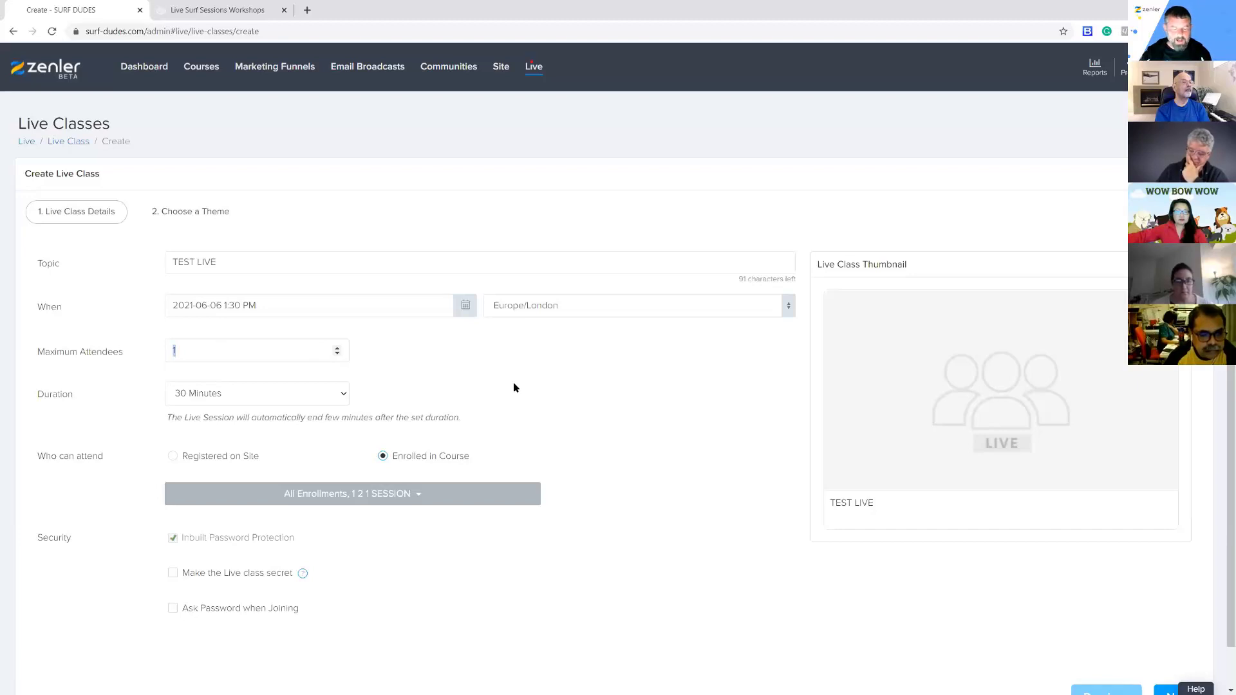
pyautogui.write('400')
pyautogui.click(554, 387)
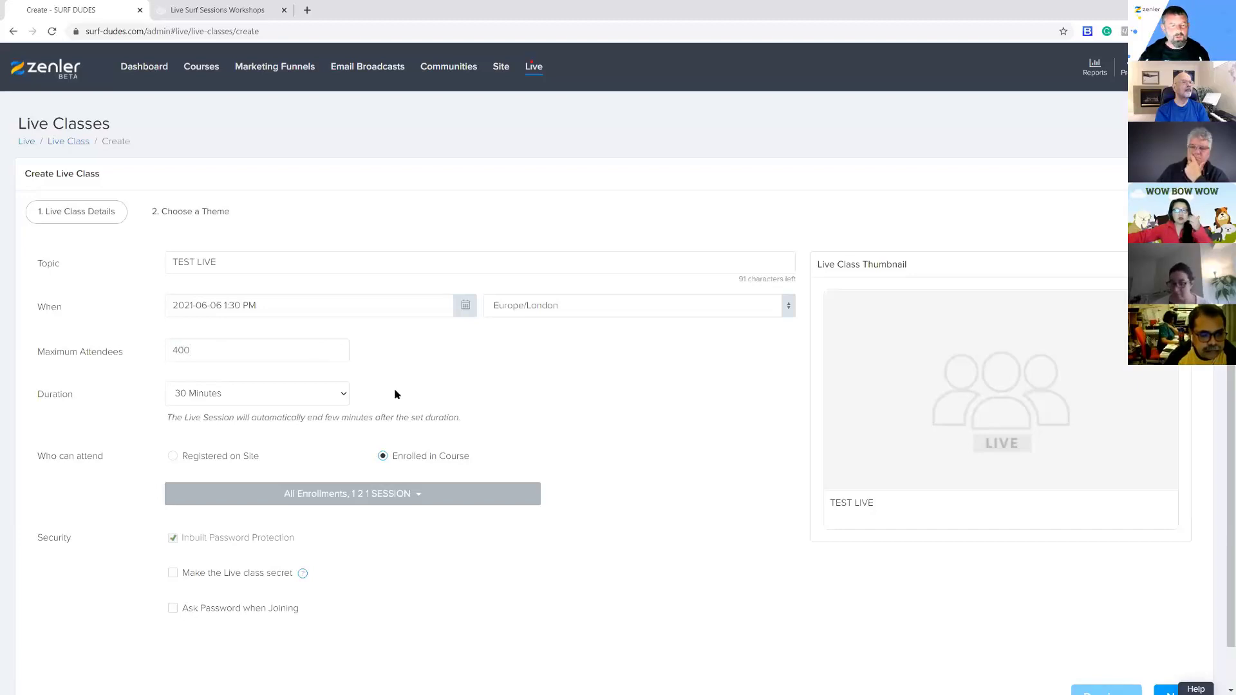
# Look through the available session lengths, try 2 Hours, and set the duration to 2 Hours 15 Minutes
pyautogui.click(343, 395)
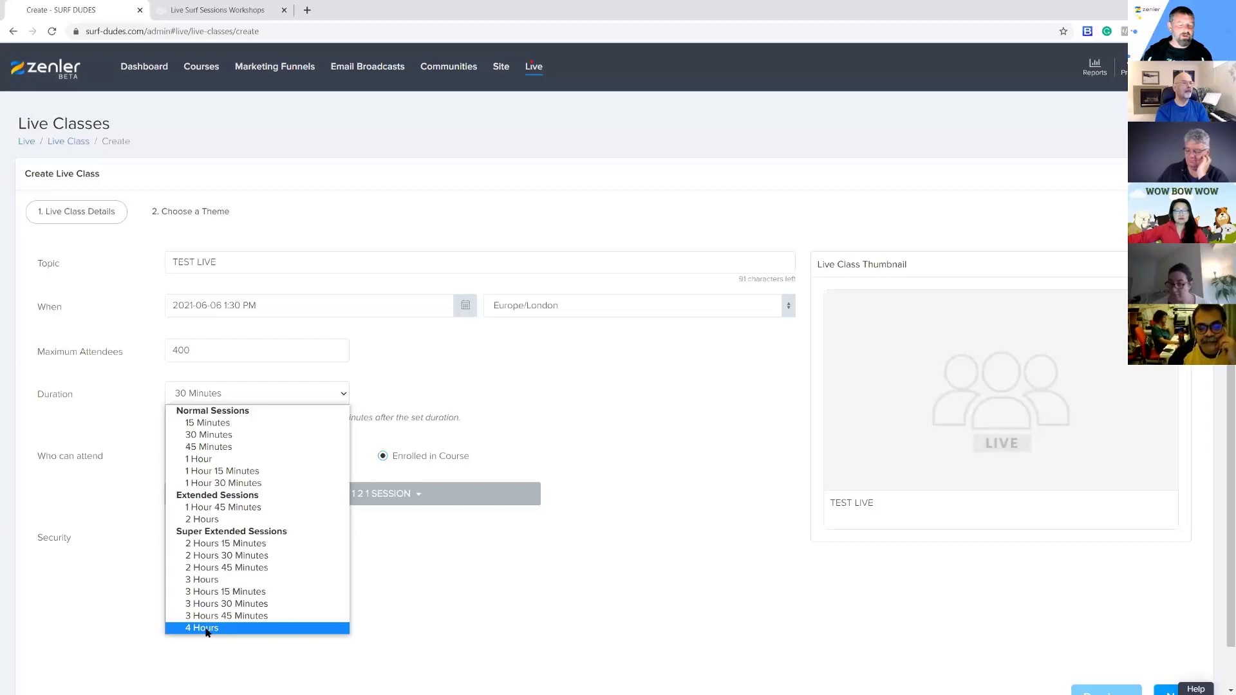
pyautogui.click(676, 599)
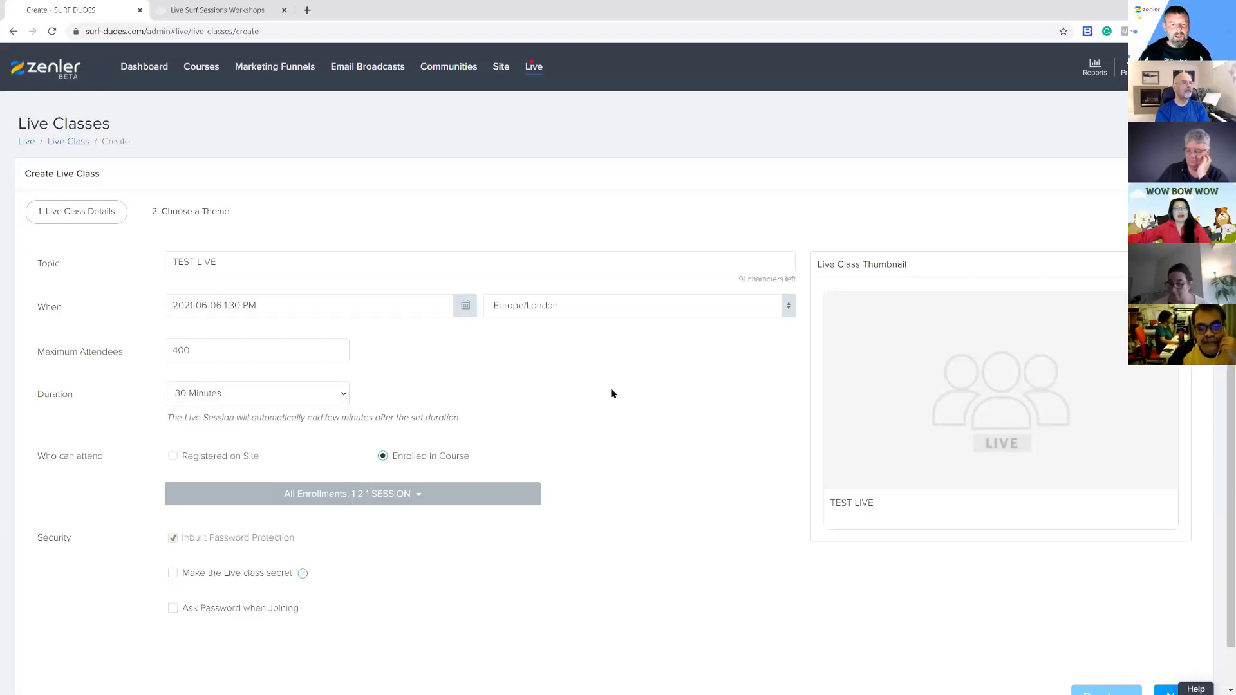
pyautogui.click(328, 398)
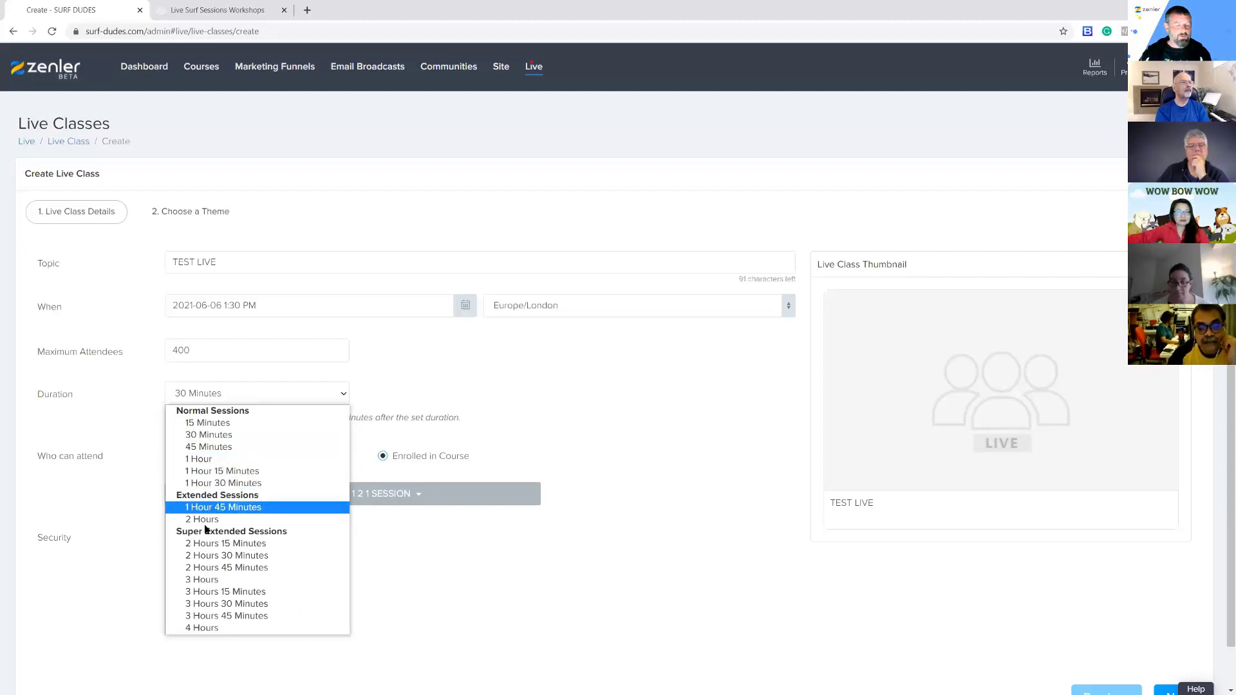
pyautogui.click(202, 520)
pyautogui.click(324, 401)
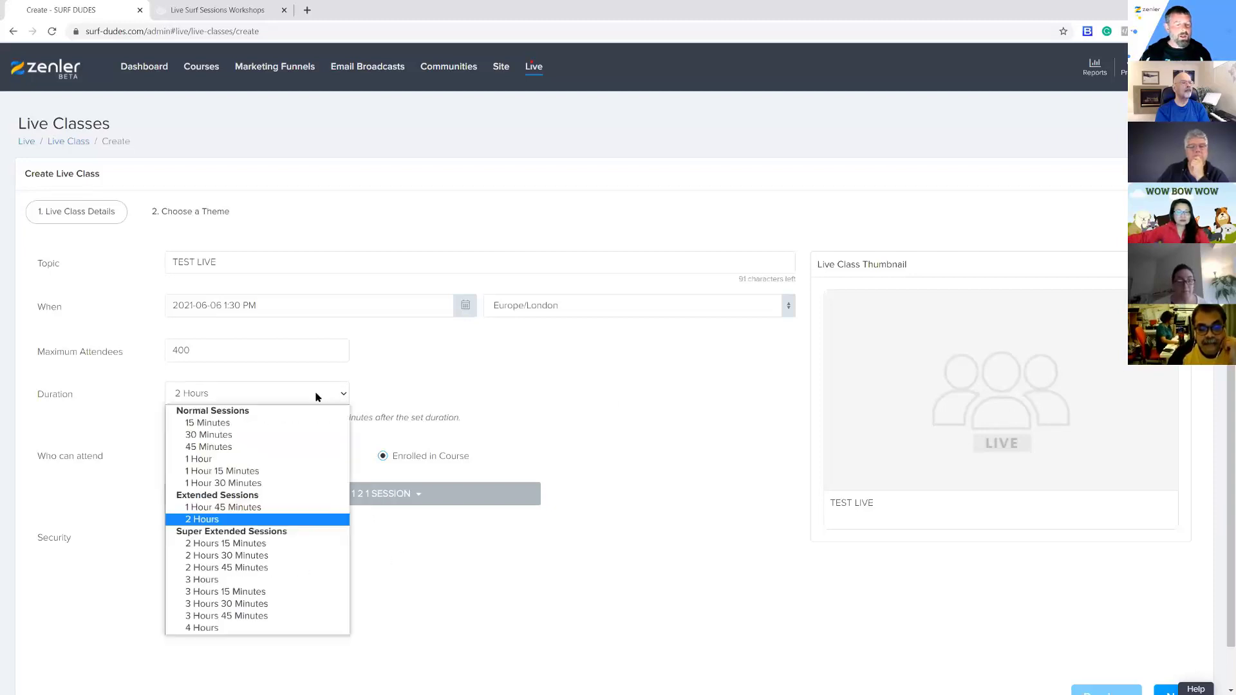
pyautogui.click(219, 544)
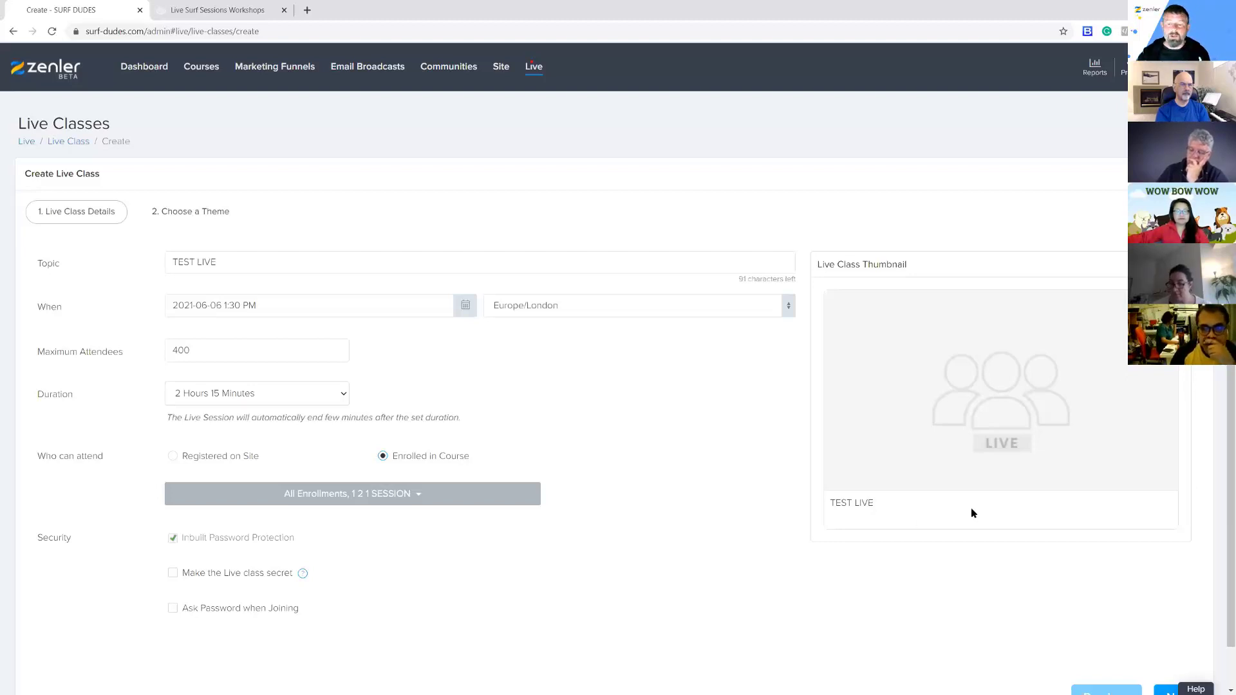
# Check the class cards on the Live Surf Sessions Workshops course page, and return to the live class form
pyautogui.moveTo(1014, 445)
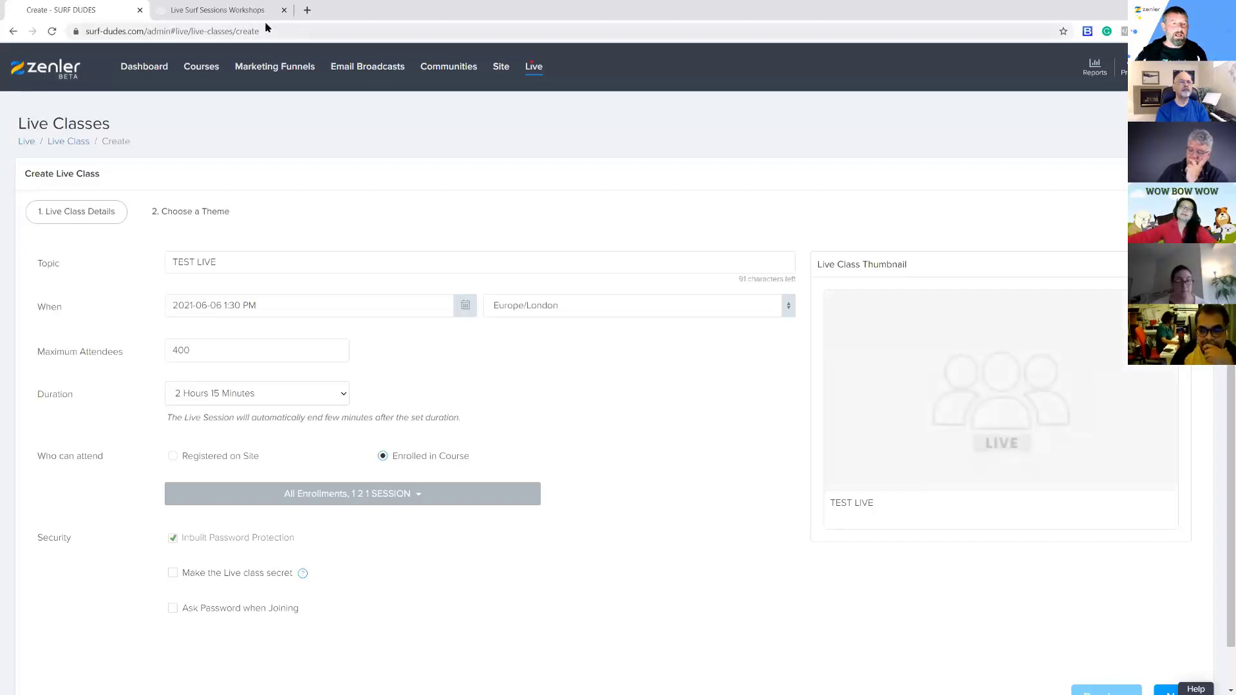
pyautogui.click(251, 10)
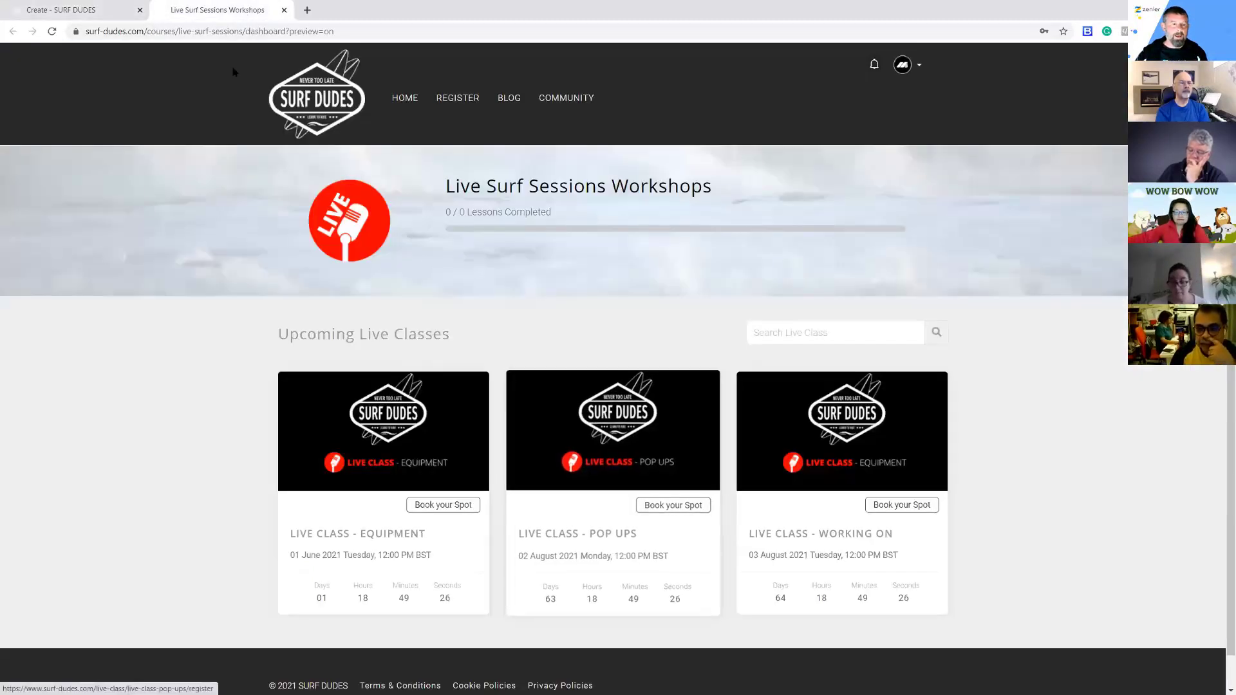
pyautogui.click(97, 10)
# Open the thumbnail image chooser and preview the JPG images in the LIVE ASSETS folder
pyautogui.moveTo(969, 401)
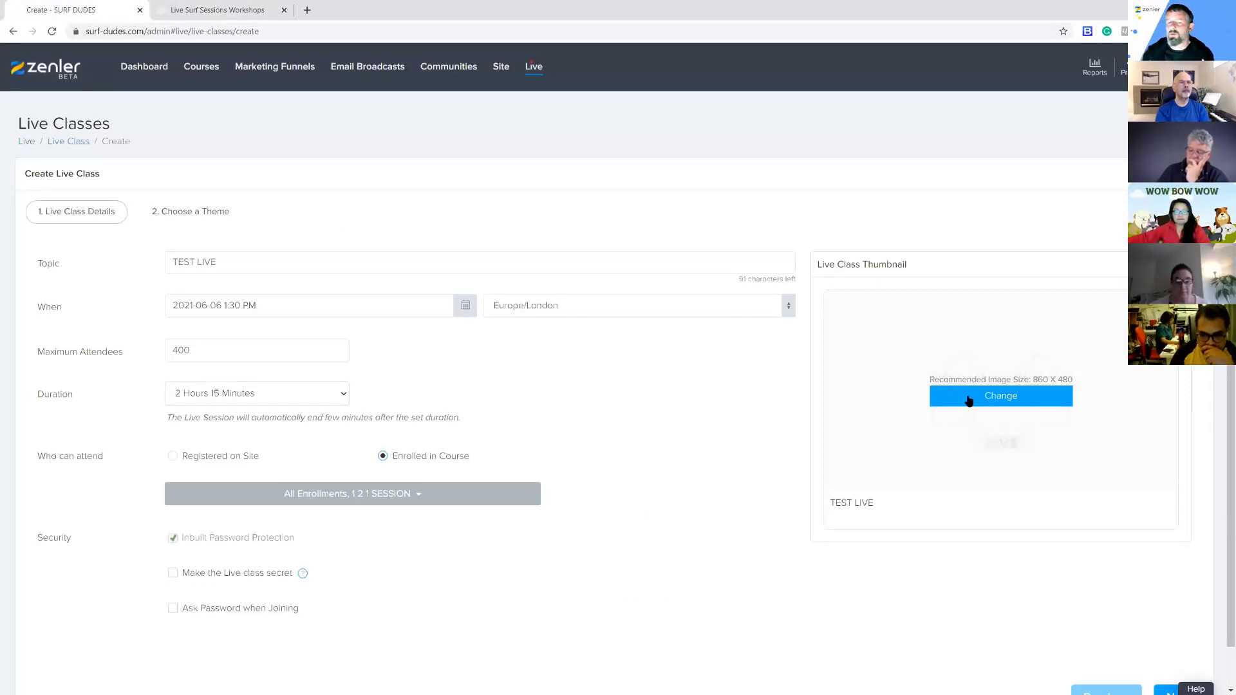
pyautogui.click(997, 399)
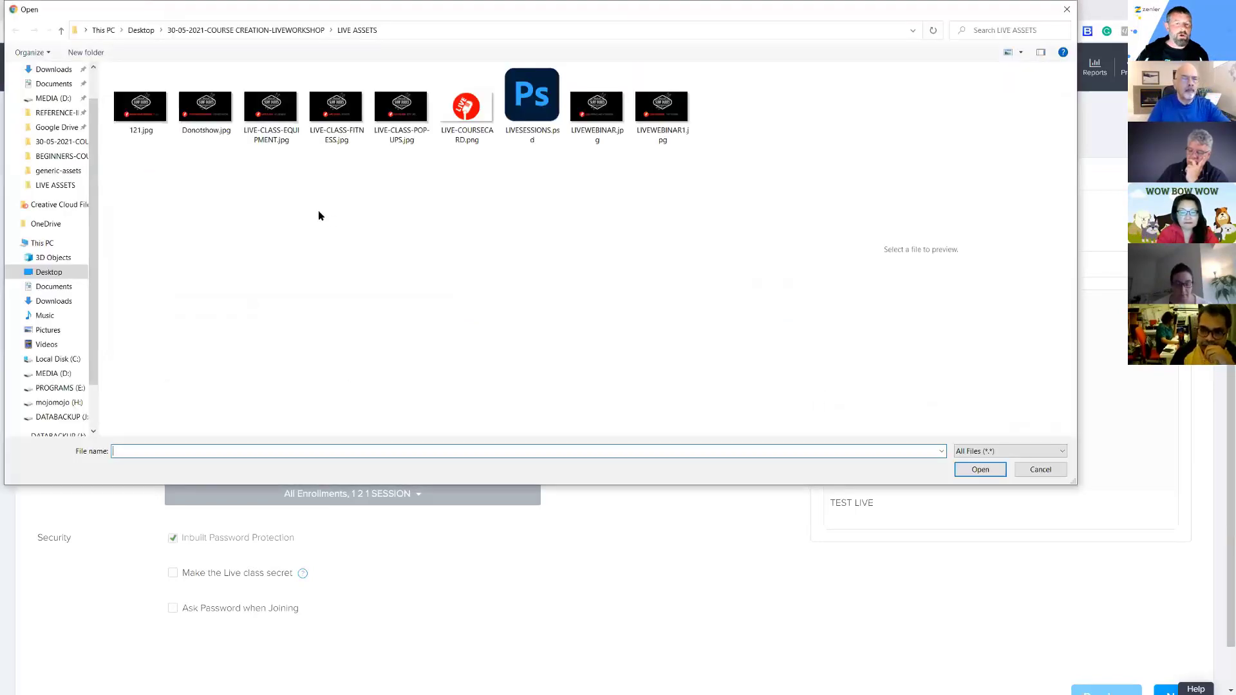
pyautogui.click(141, 106)
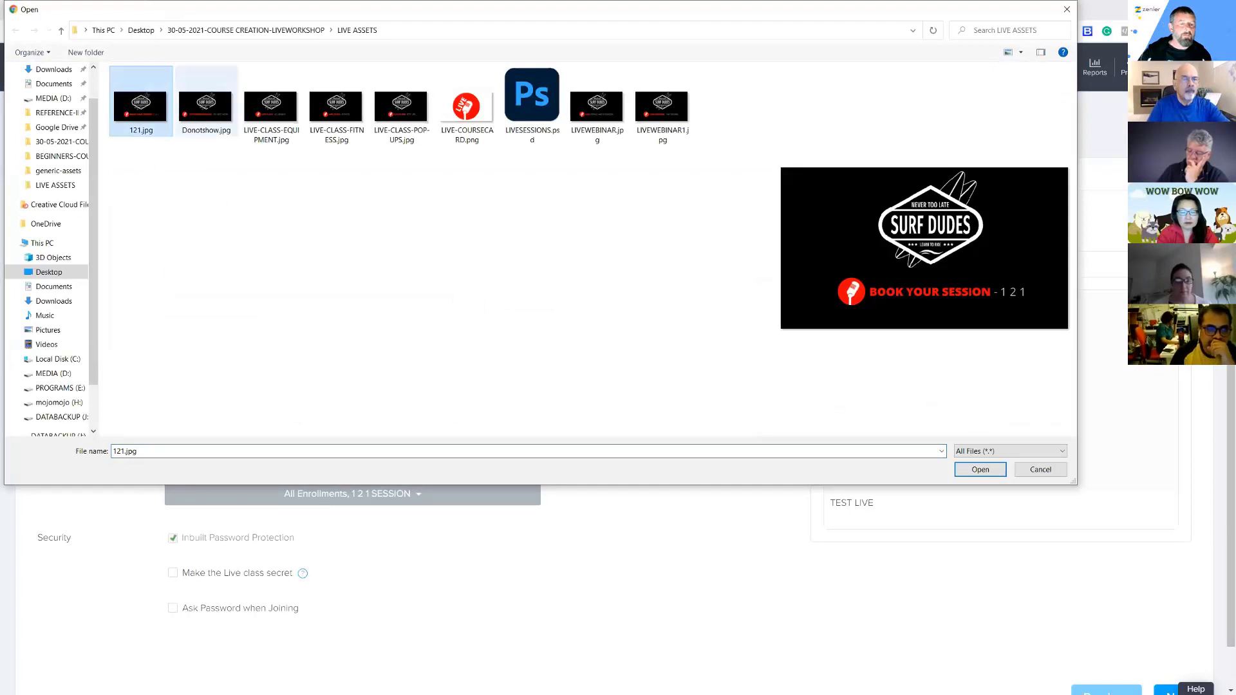
pyautogui.click(206, 106)
pyautogui.click(270, 109)
pyautogui.click(344, 116)
pyautogui.click(399, 109)
pyautogui.click(597, 110)
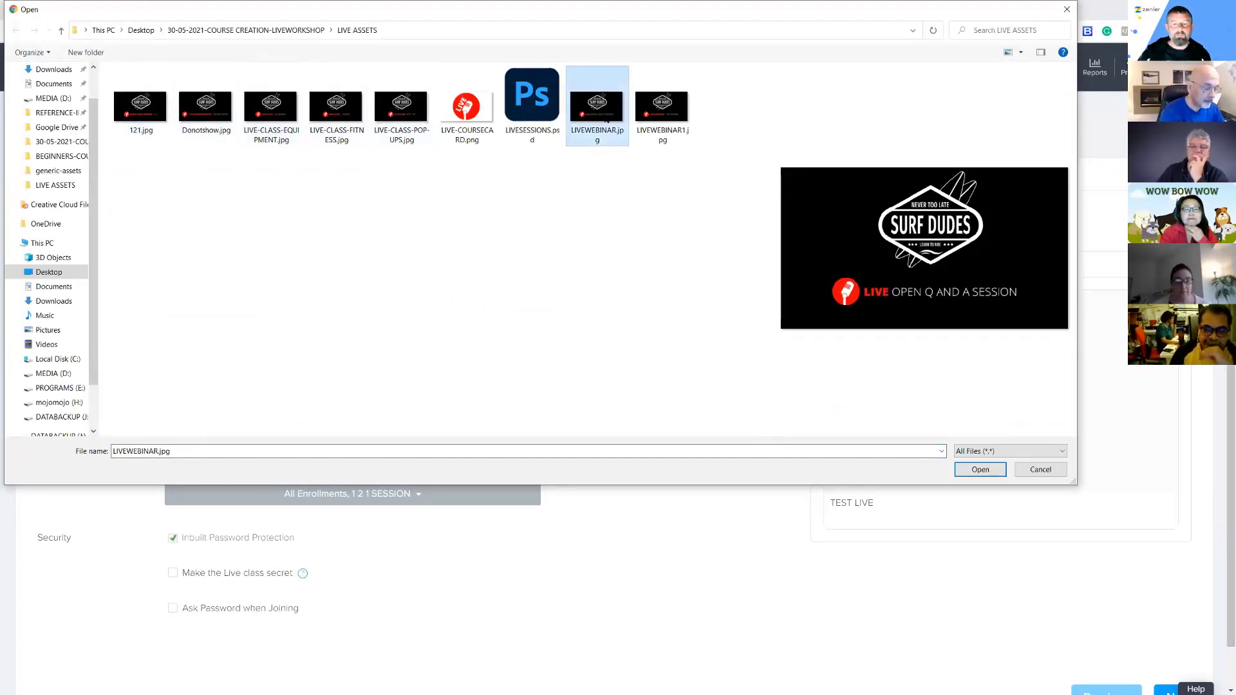
pyautogui.click(664, 120)
pyautogui.click(596, 108)
pyautogui.click(651, 123)
pyautogui.click(402, 116)
pyautogui.click(336, 117)
pyautogui.click(287, 120)
pyautogui.click(205, 113)
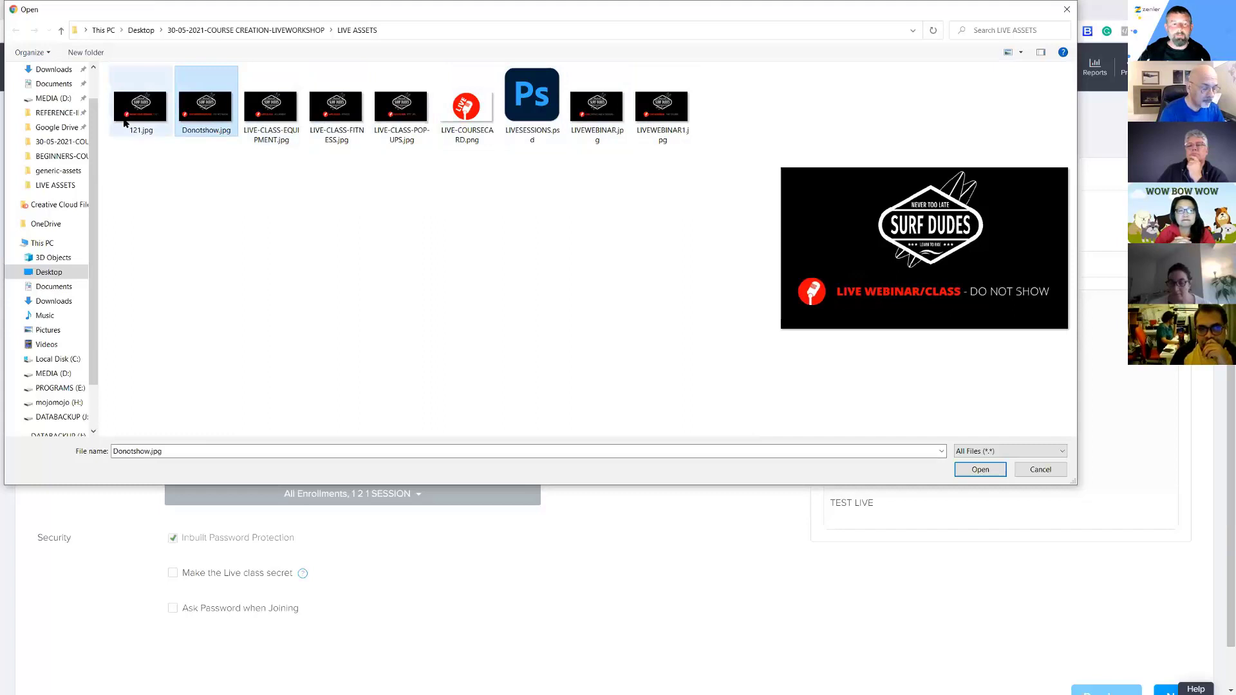
pyautogui.click(140, 109)
# Upload Donotshow.jpg as the live class thumbnail, enlarging the crop to cover nearly the whole image
pyautogui.click(206, 108)
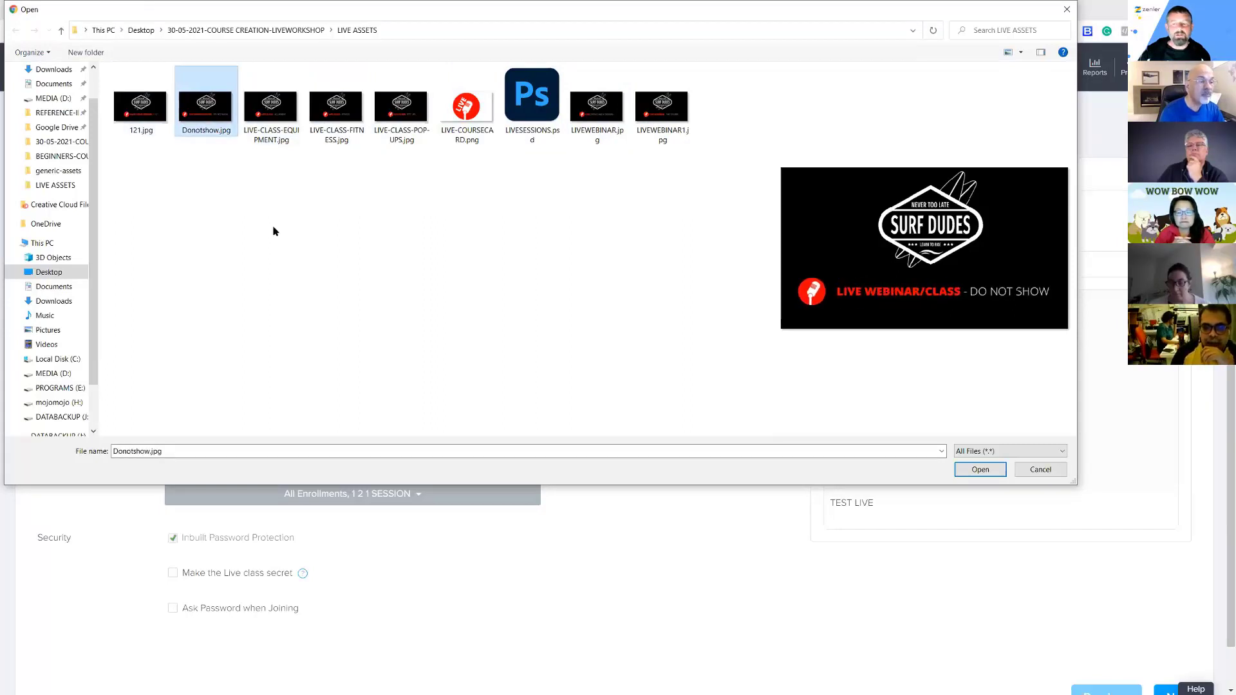
pyautogui.click(980, 469)
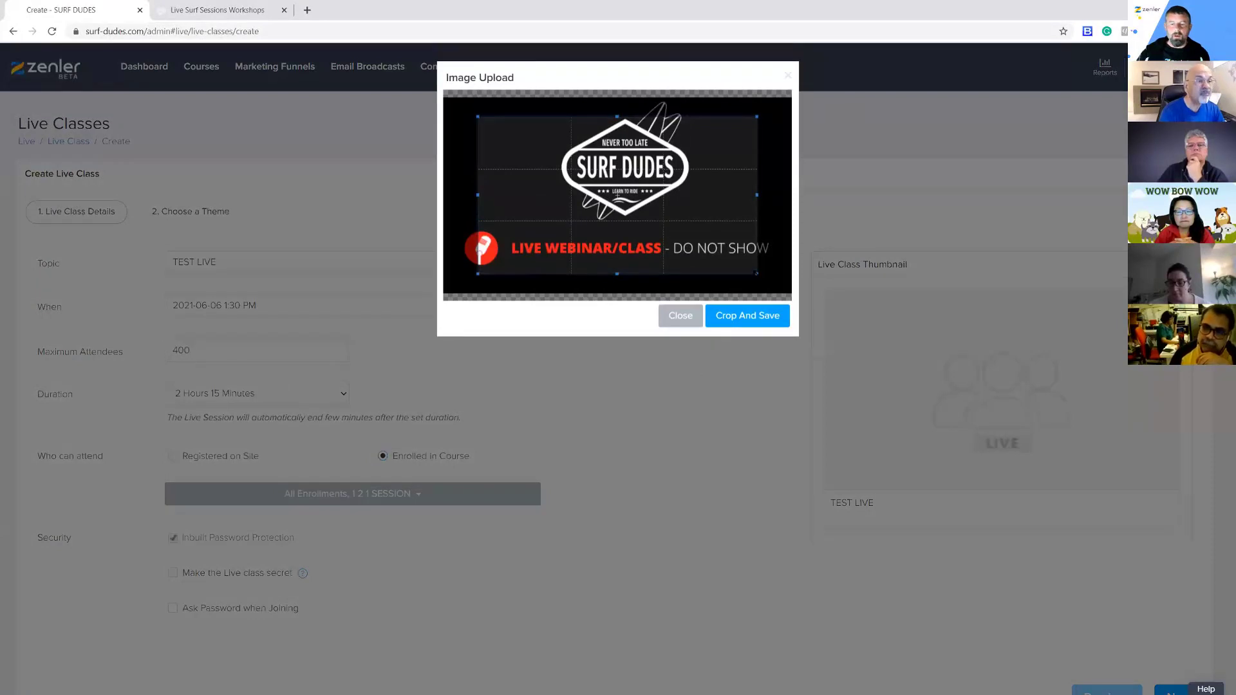
pyautogui.moveTo(757, 274); pyautogui.dragTo(792, 293)
pyautogui.moveTo(479, 117); pyautogui.dragTo(443, 97)
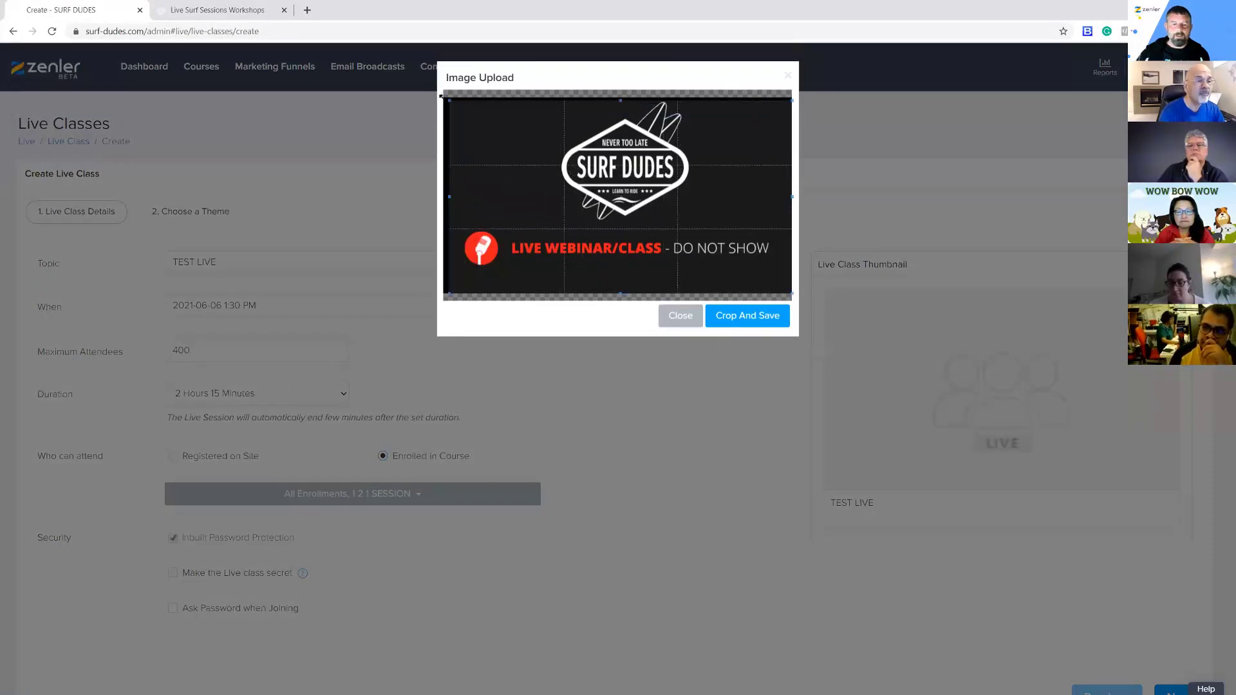
pyautogui.click(737, 318)
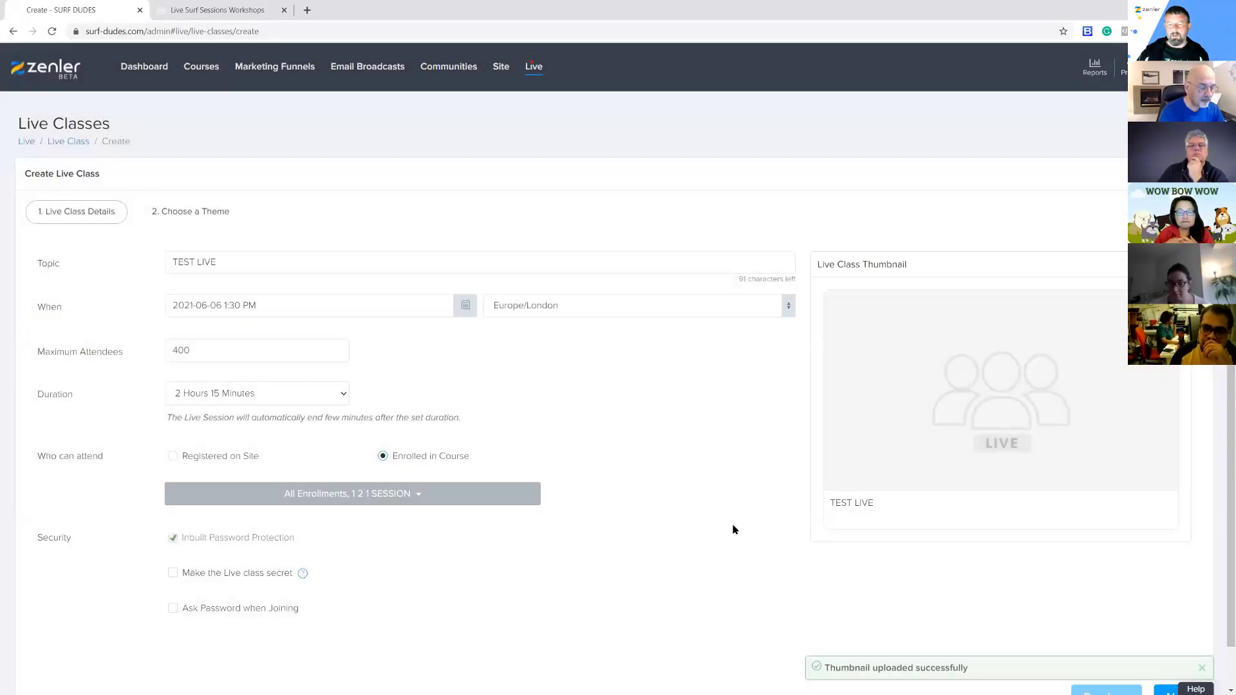
# Continue to the theme choice and examine the Azurite theme's register, thank you, waiting and replay pages
pyautogui.scroll(-1, 802, 413)
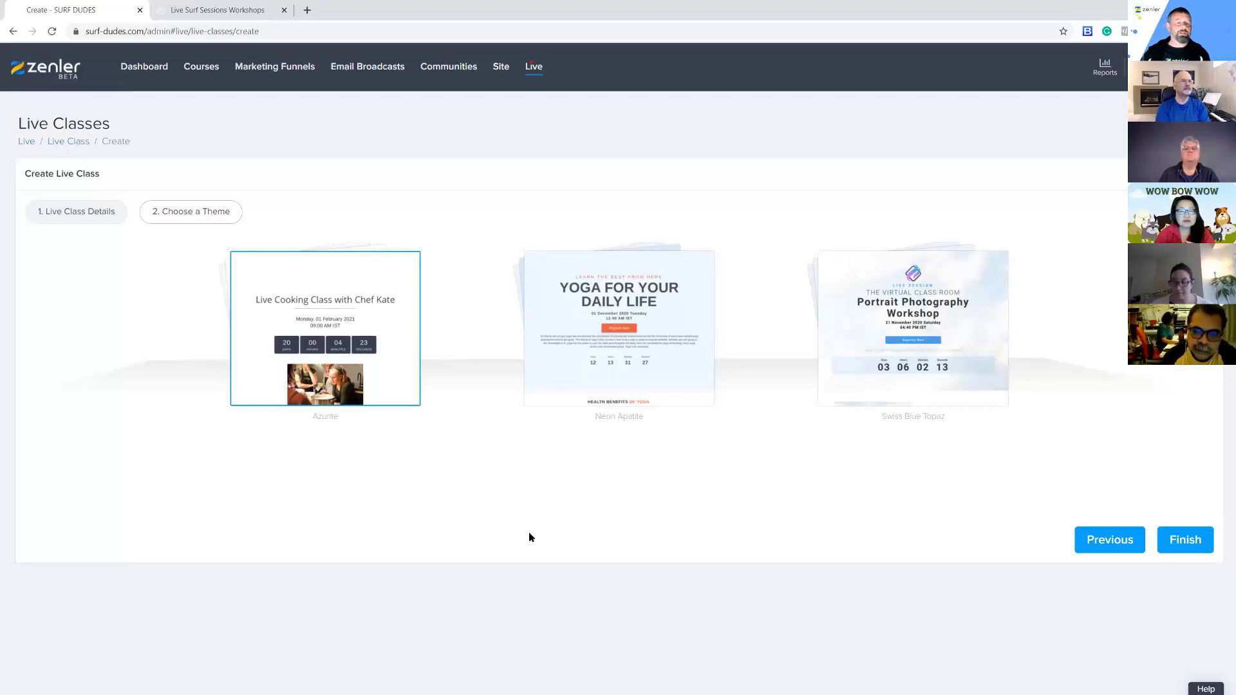
pyautogui.moveTo(364, 348)
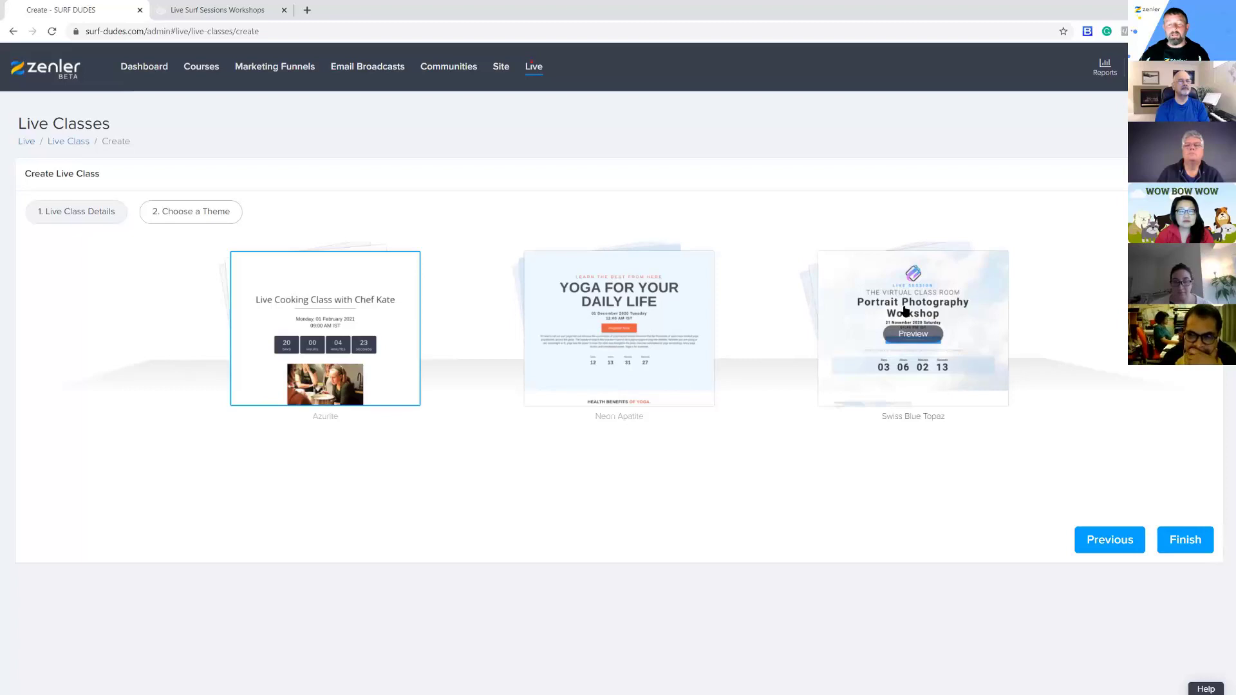
pyautogui.click(326, 334)
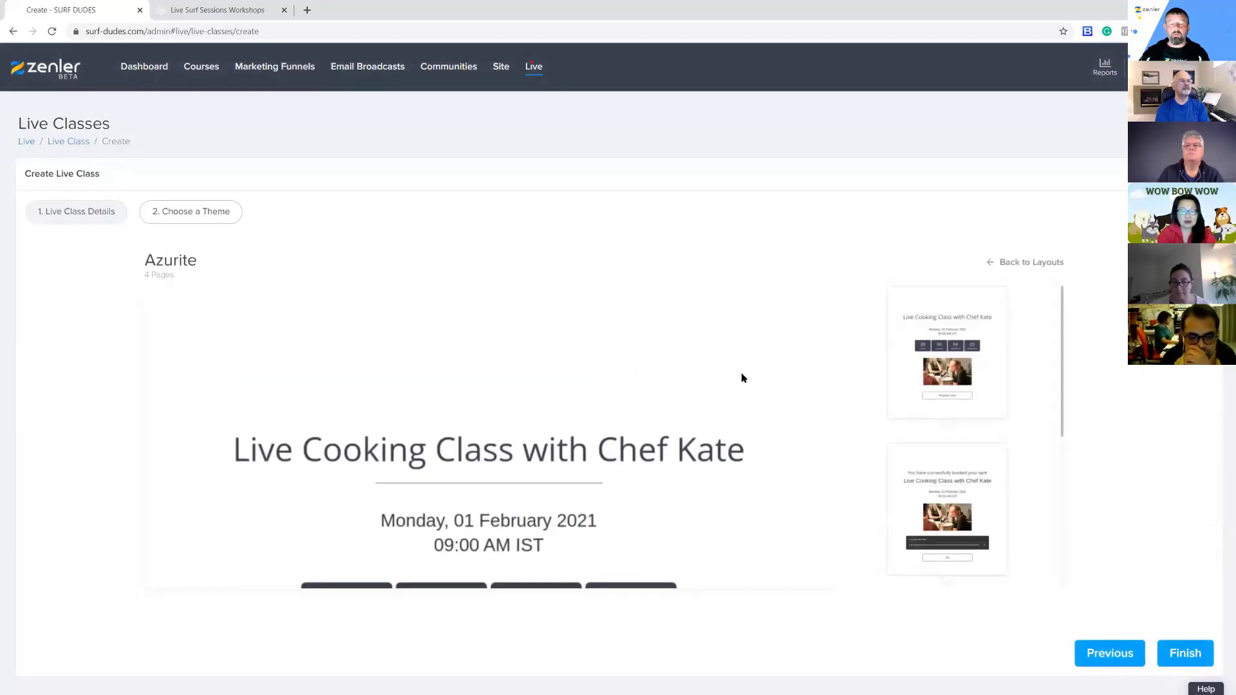
pyautogui.scroll(-5, 730, 410)
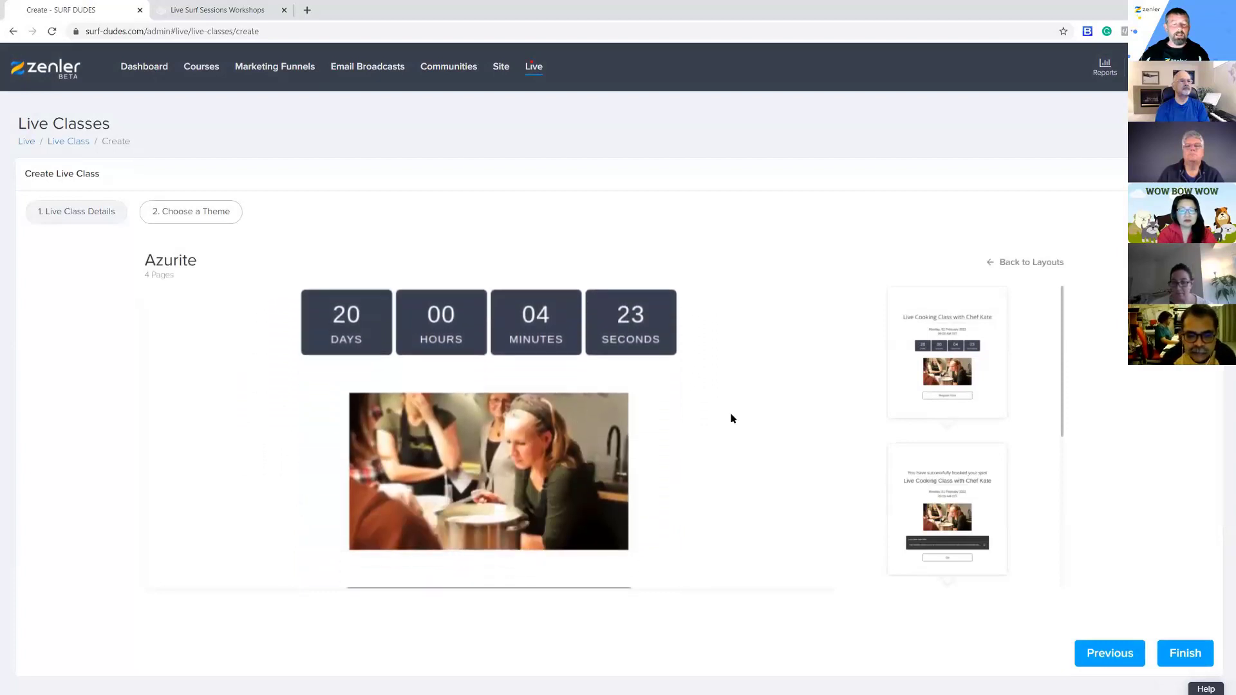
pyautogui.scroll(-3, 769, 410)
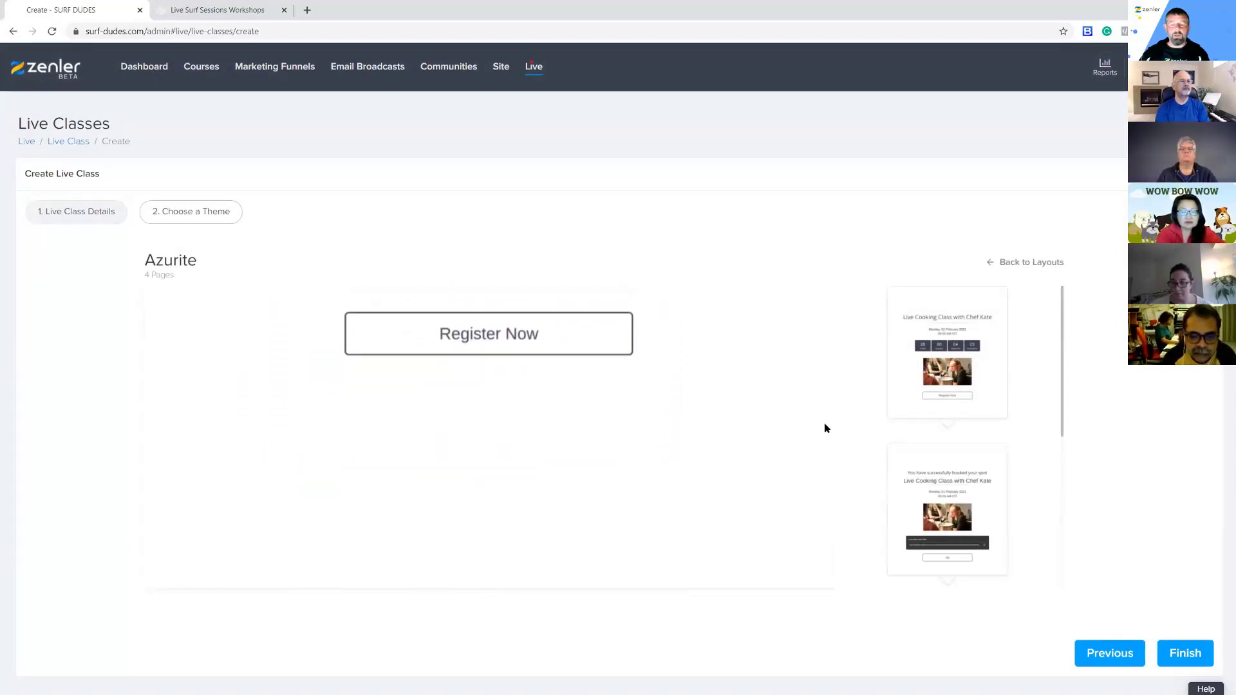
pyautogui.click(941, 492)
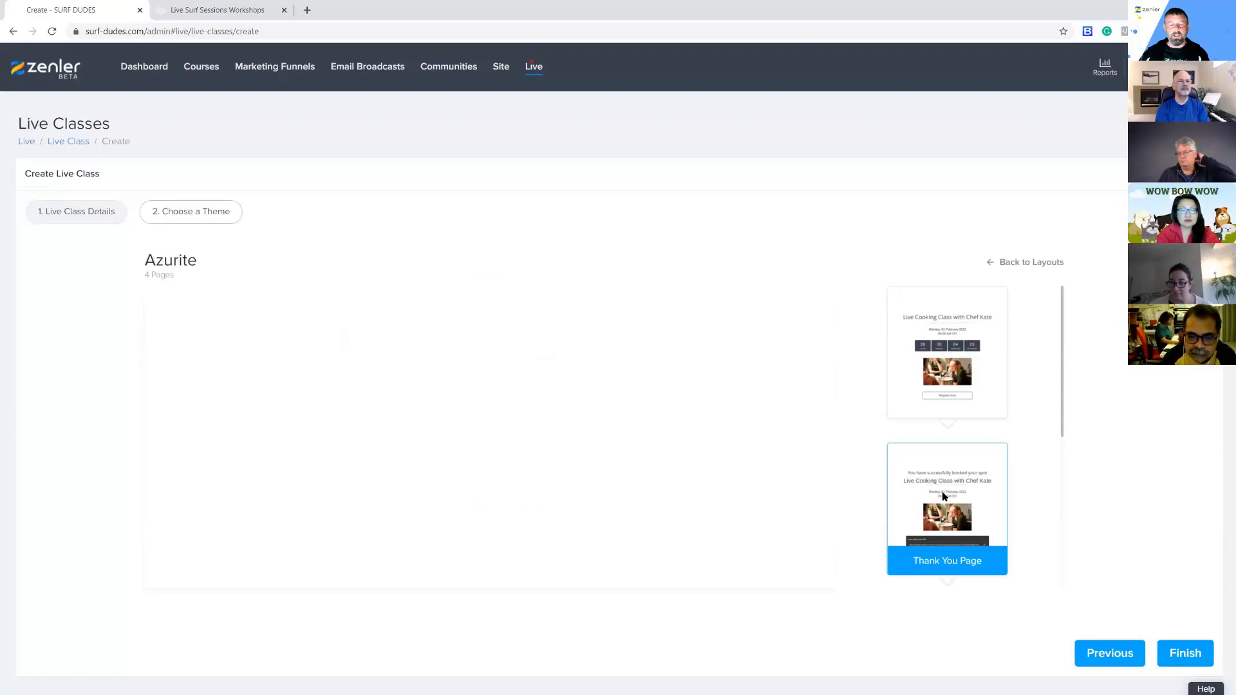
pyautogui.scroll(-2, 980, 473)
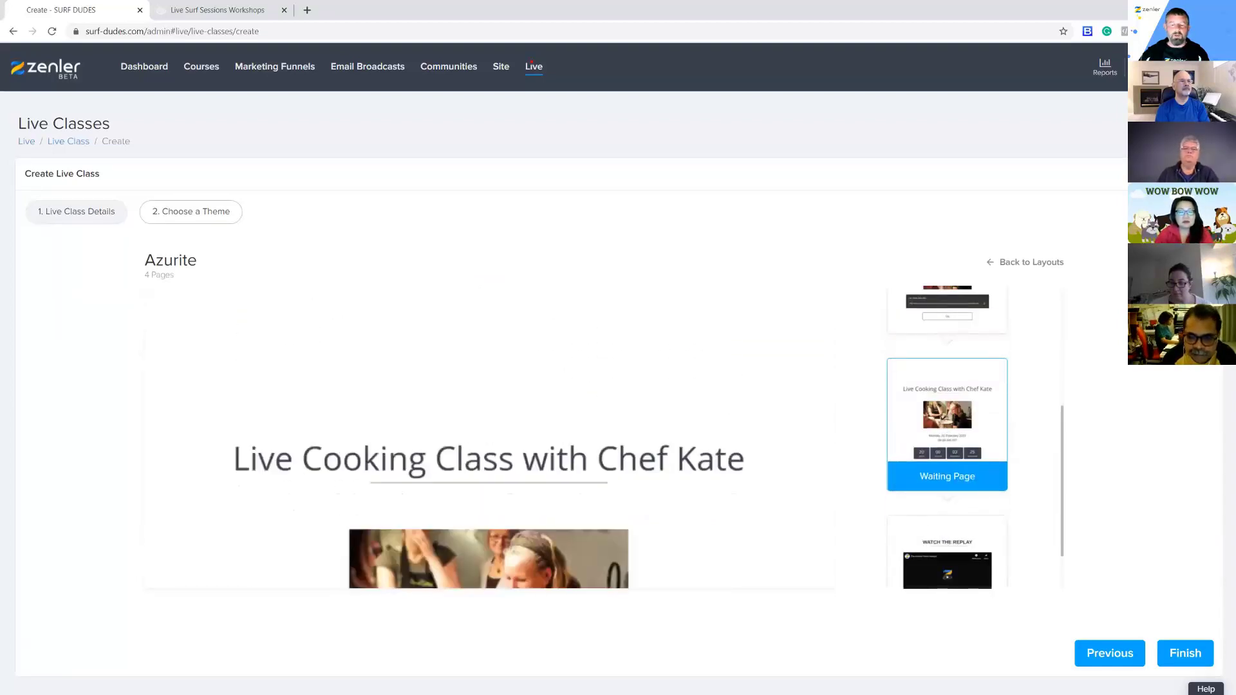
pyautogui.scroll(-2, 760, 454)
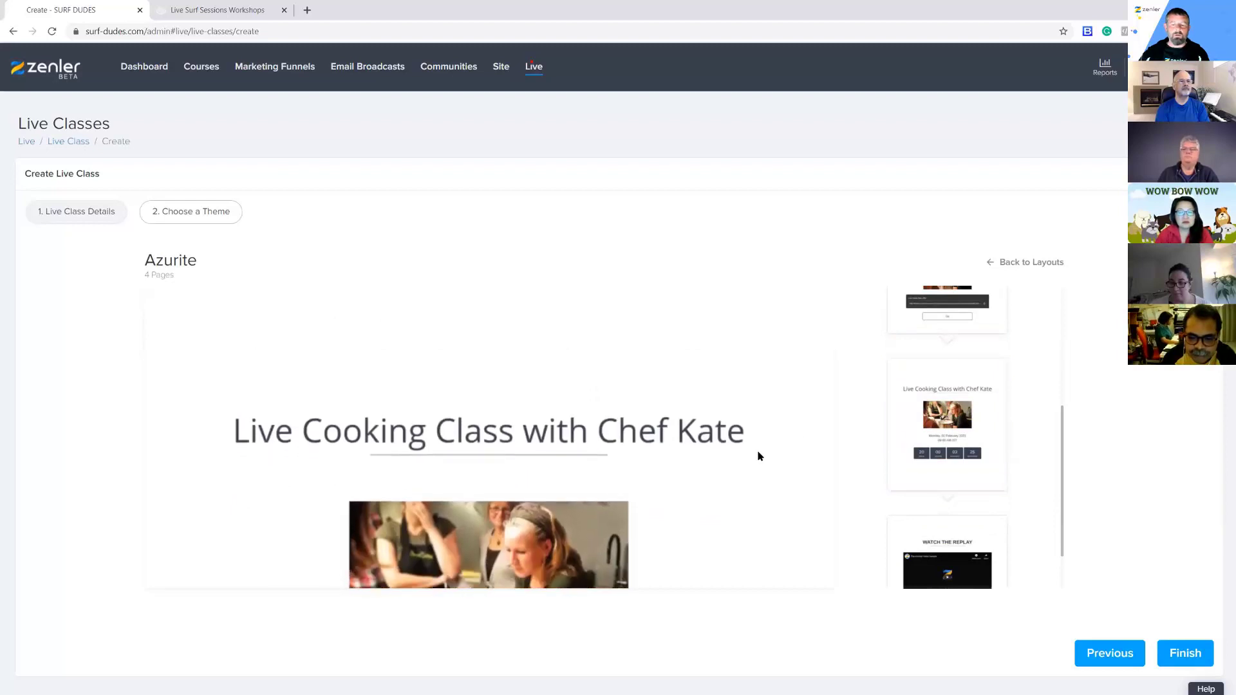
pyautogui.scroll(-5, 760, 456)
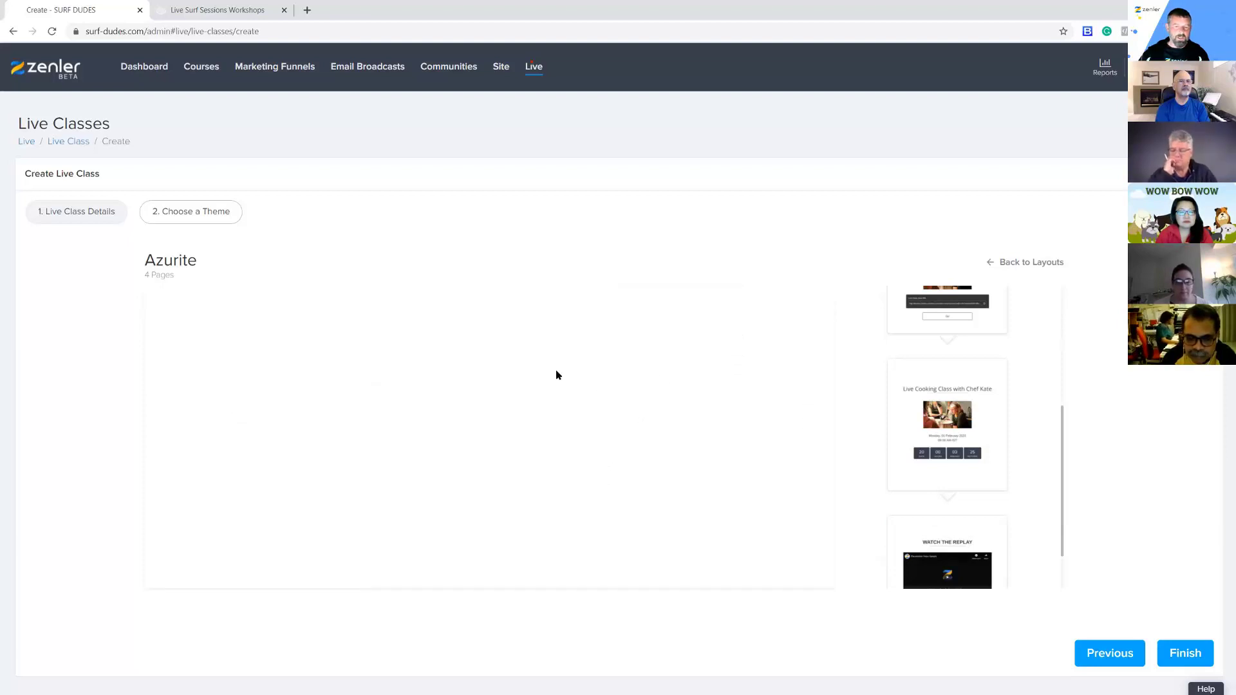
pyautogui.scroll(-2, 1024, 515)
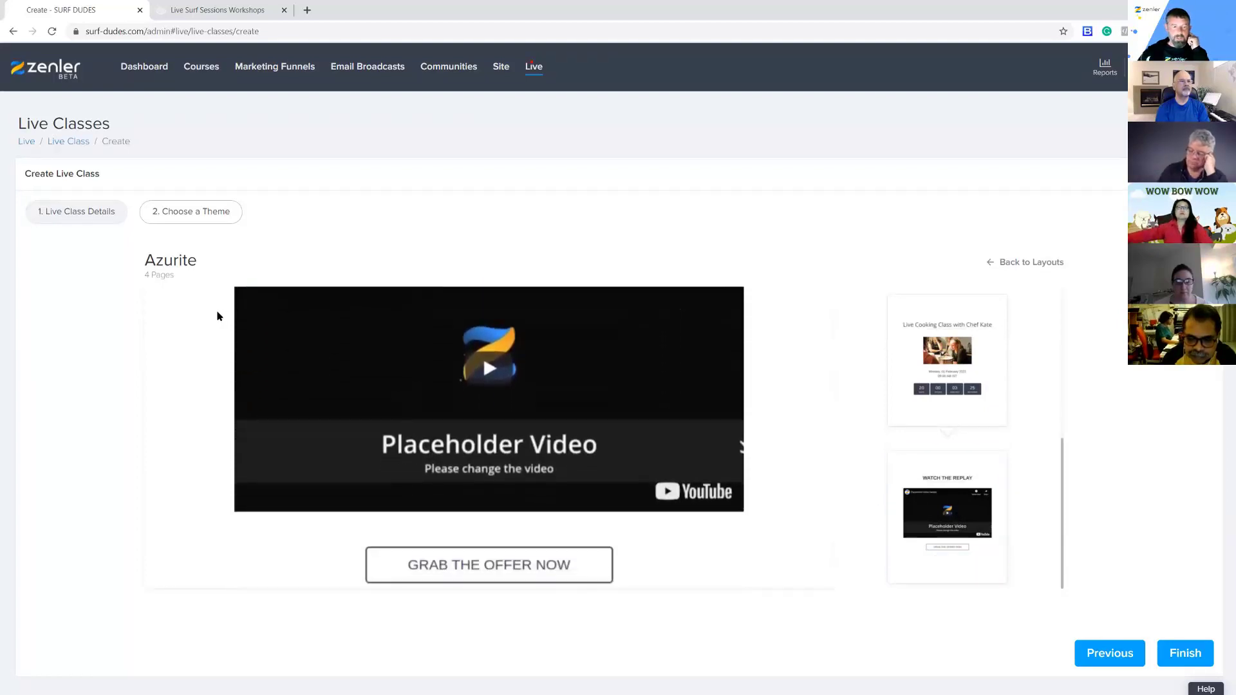
# Recheck the live class details, keep the Azurite theme, and finish creating the TEST LIVE class
pyautogui.click(1108, 654)
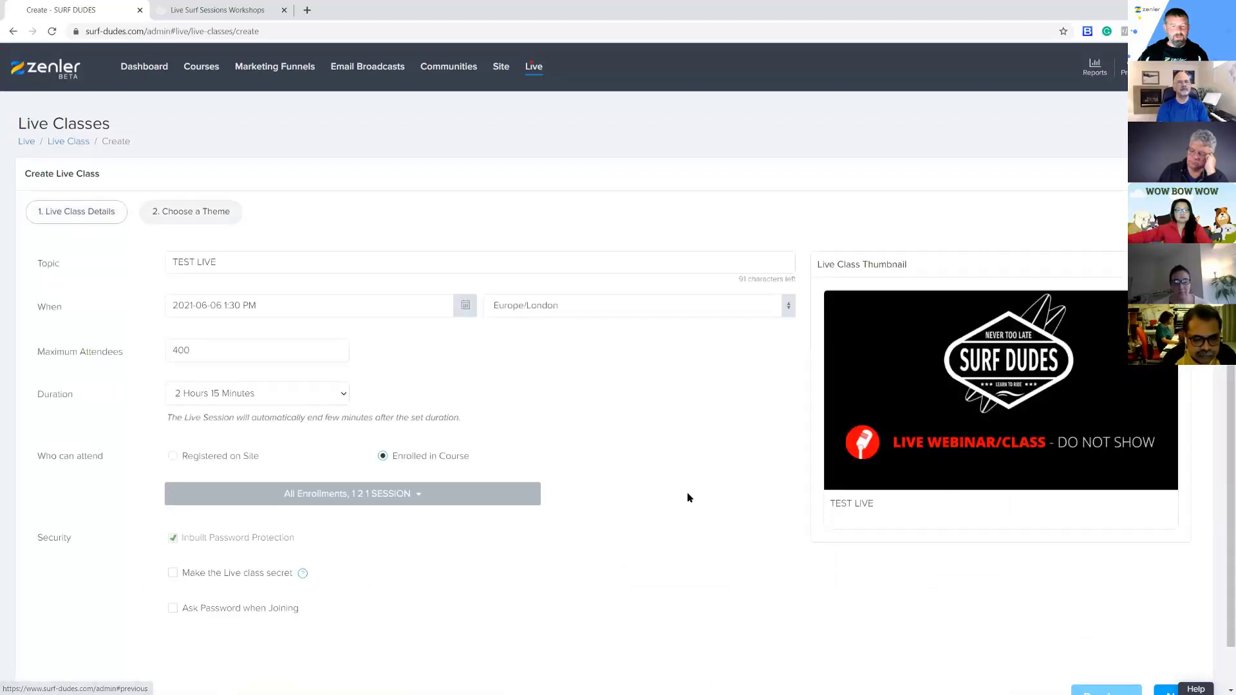
pyautogui.click(1173, 686)
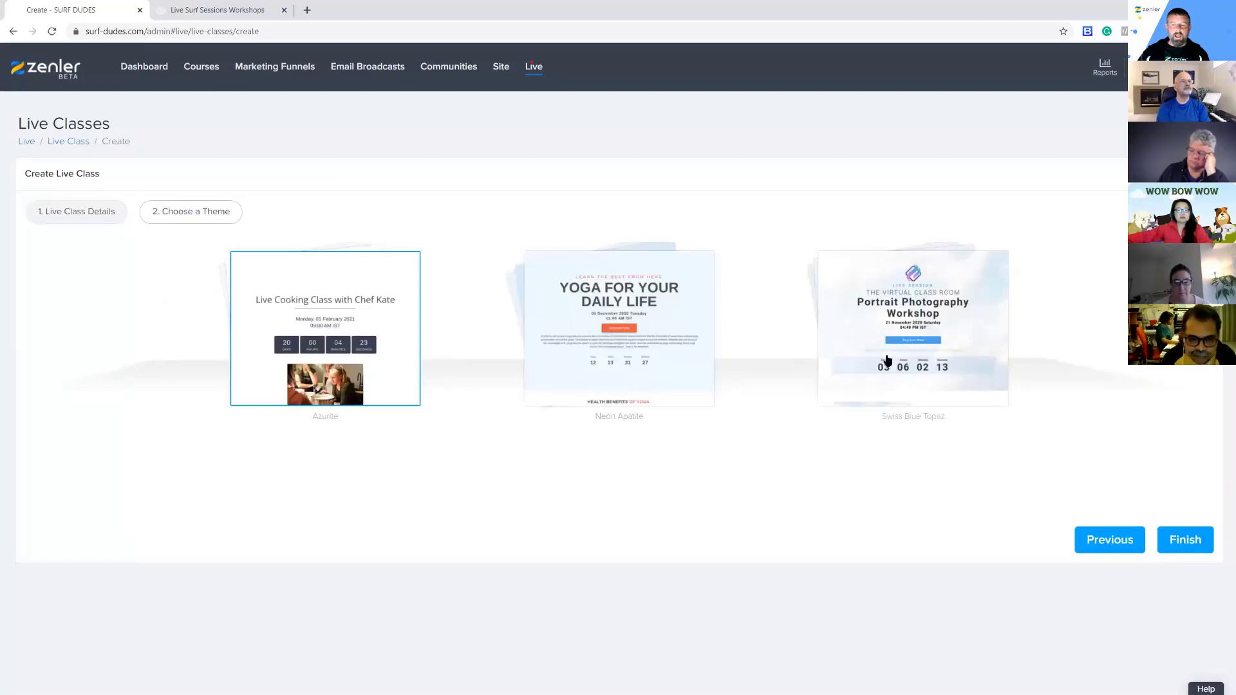
pyautogui.moveTo(326, 332)
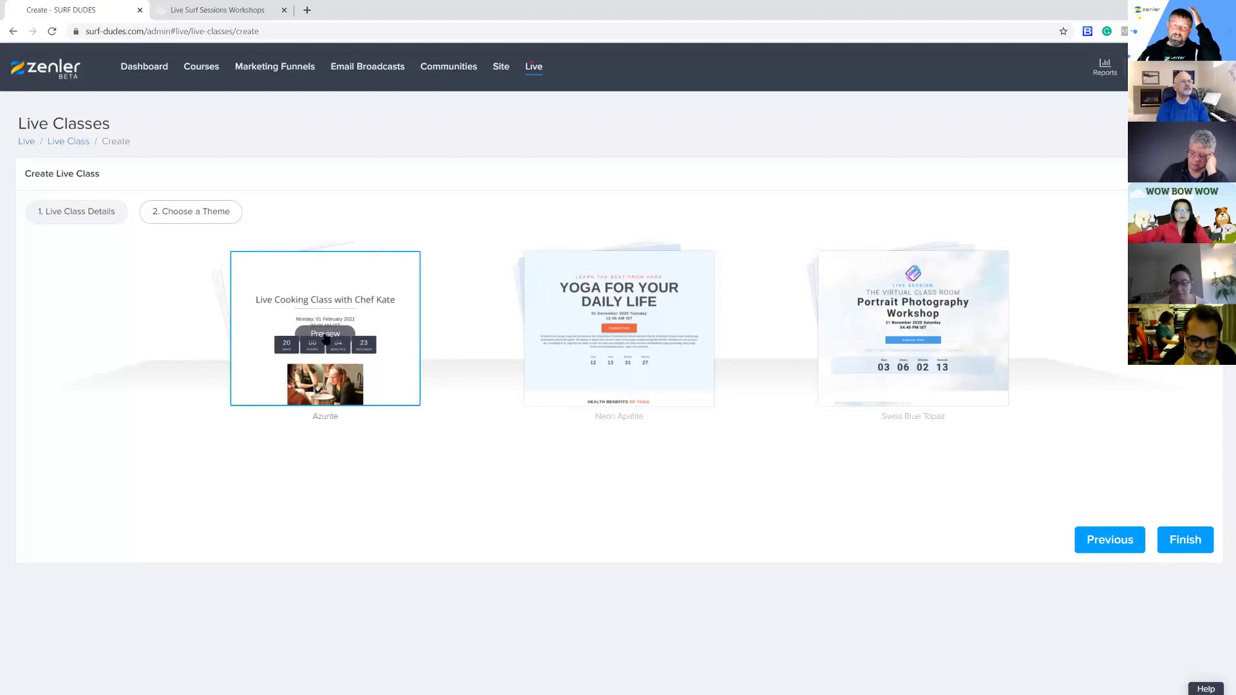
pyautogui.moveTo(527, 274)
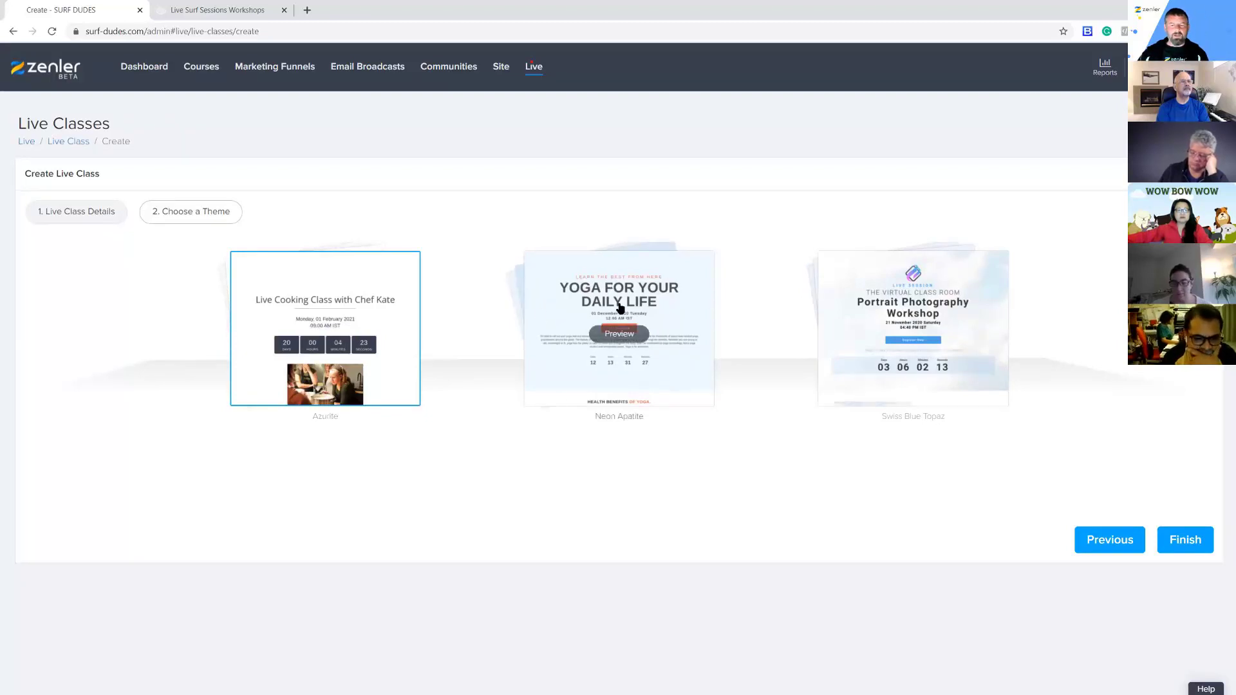
pyautogui.moveTo(315, 302)
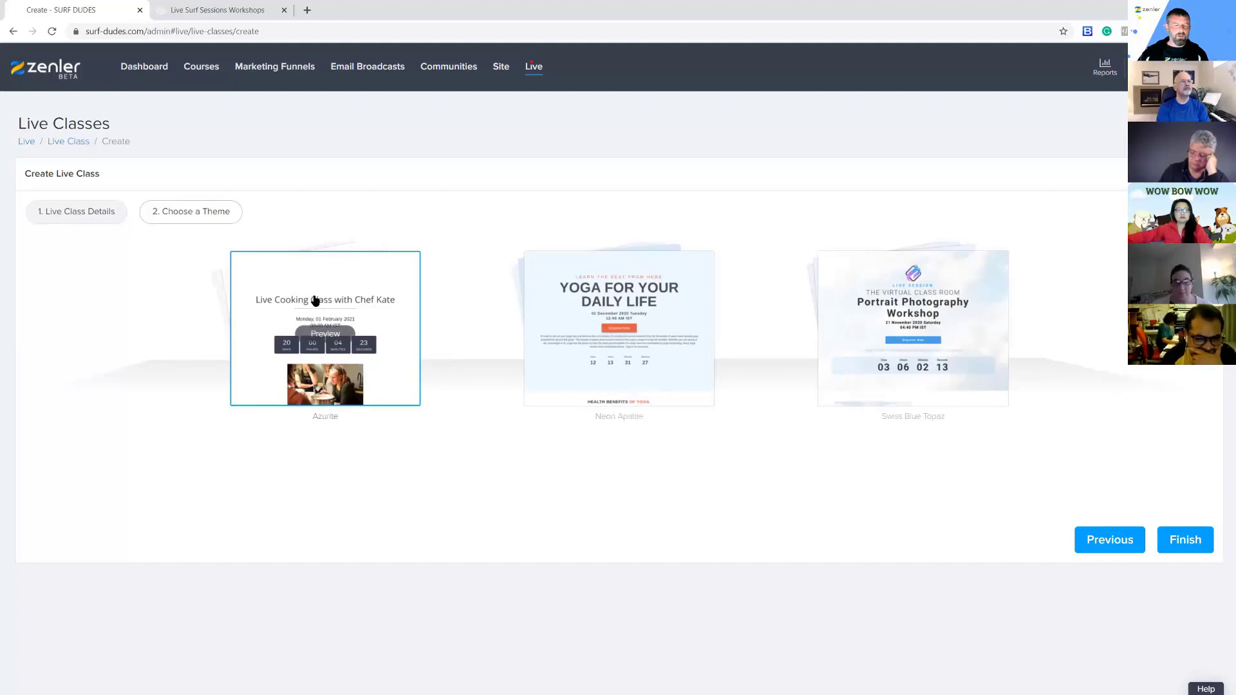
pyautogui.click(1169, 545)
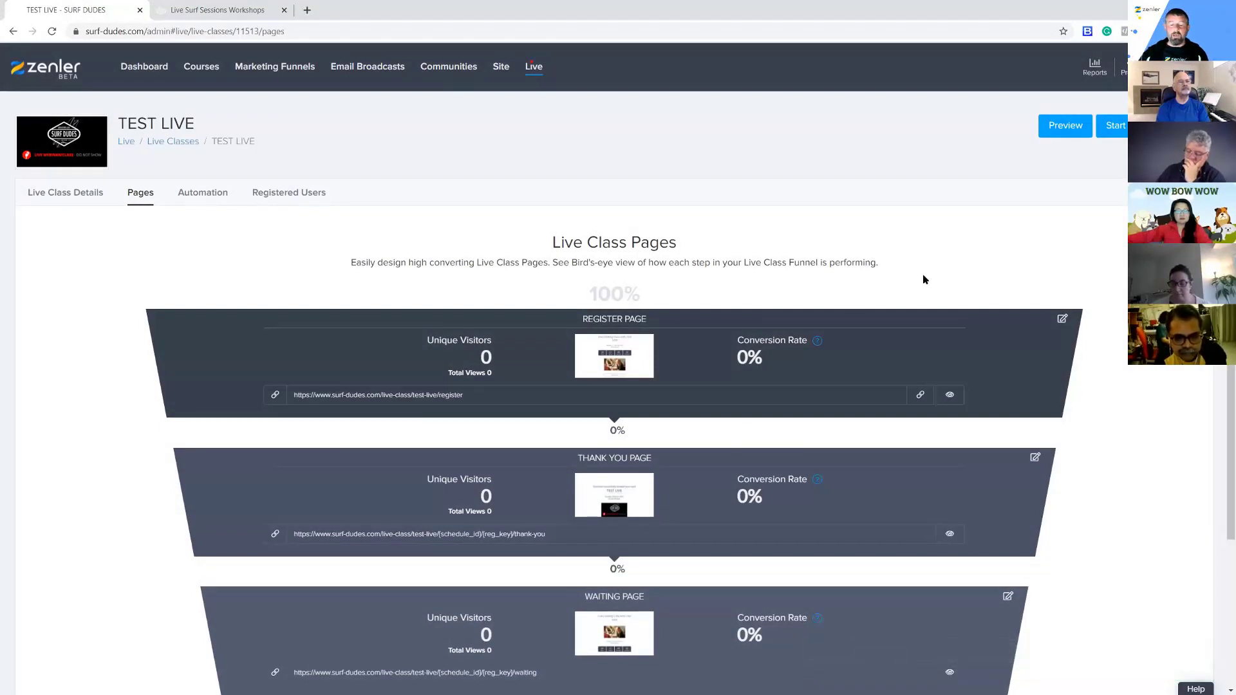
# Look over the four Live Class Pages and open the Register Page in the page editor
pyautogui.scroll(-3, 925, 280)
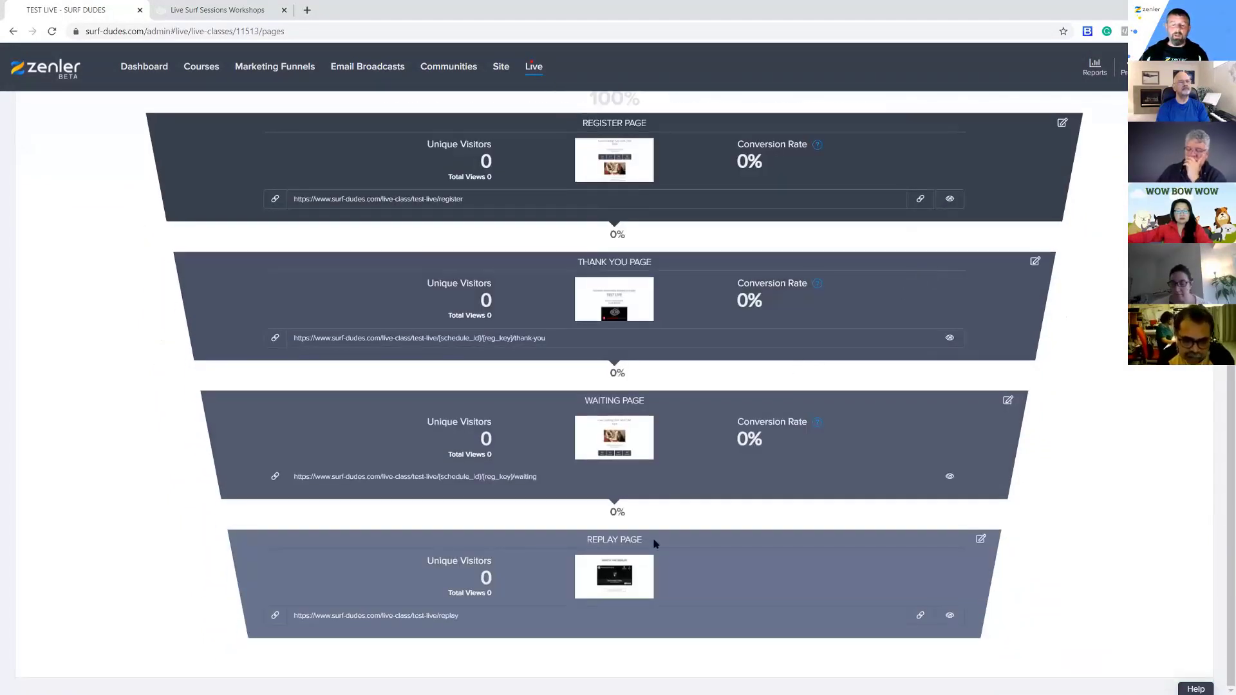
pyautogui.scroll(3, 751, 530)
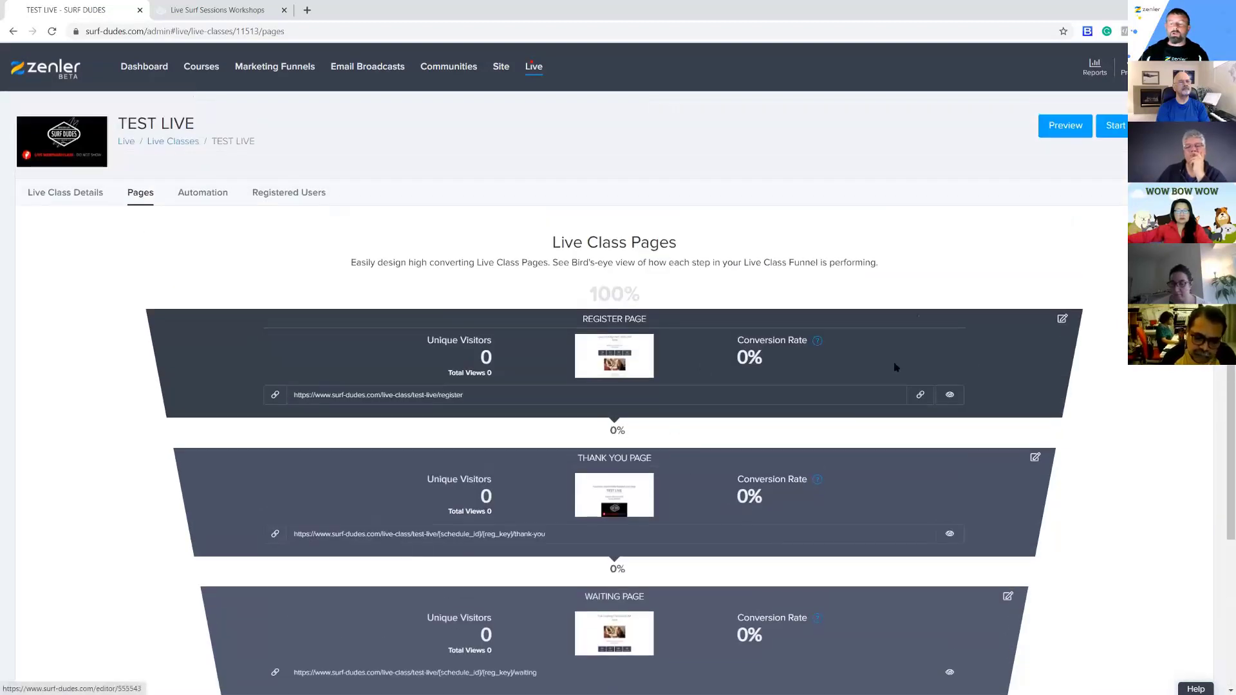
pyautogui.click(1062, 319)
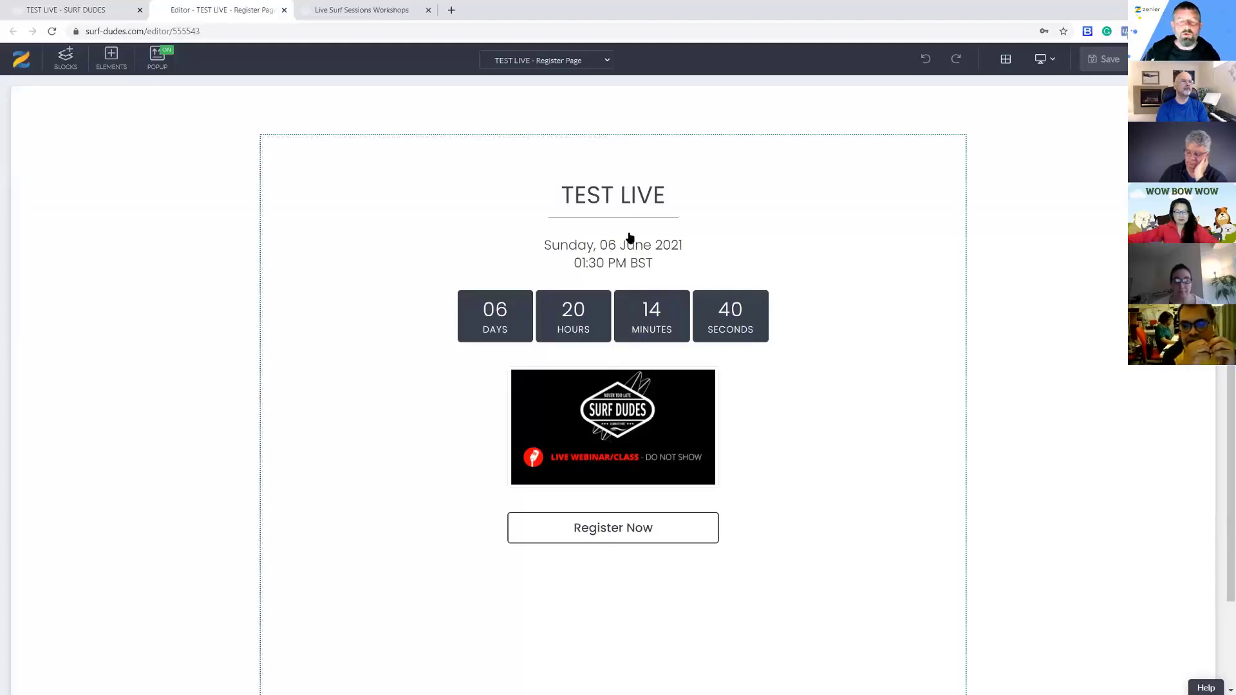
# Set the ocean waves and sea cliffs photo from the image library as the register page block's background
pyautogui.moveTo(684, 197)
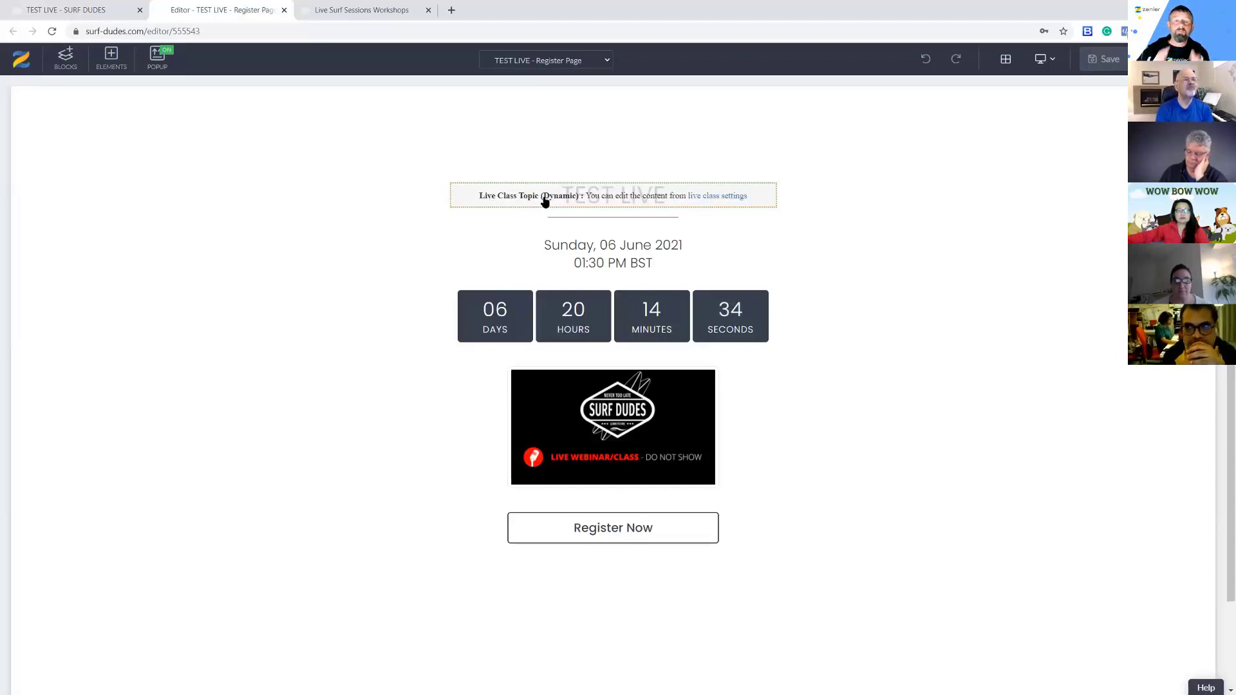
pyautogui.moveTo(571, 248)
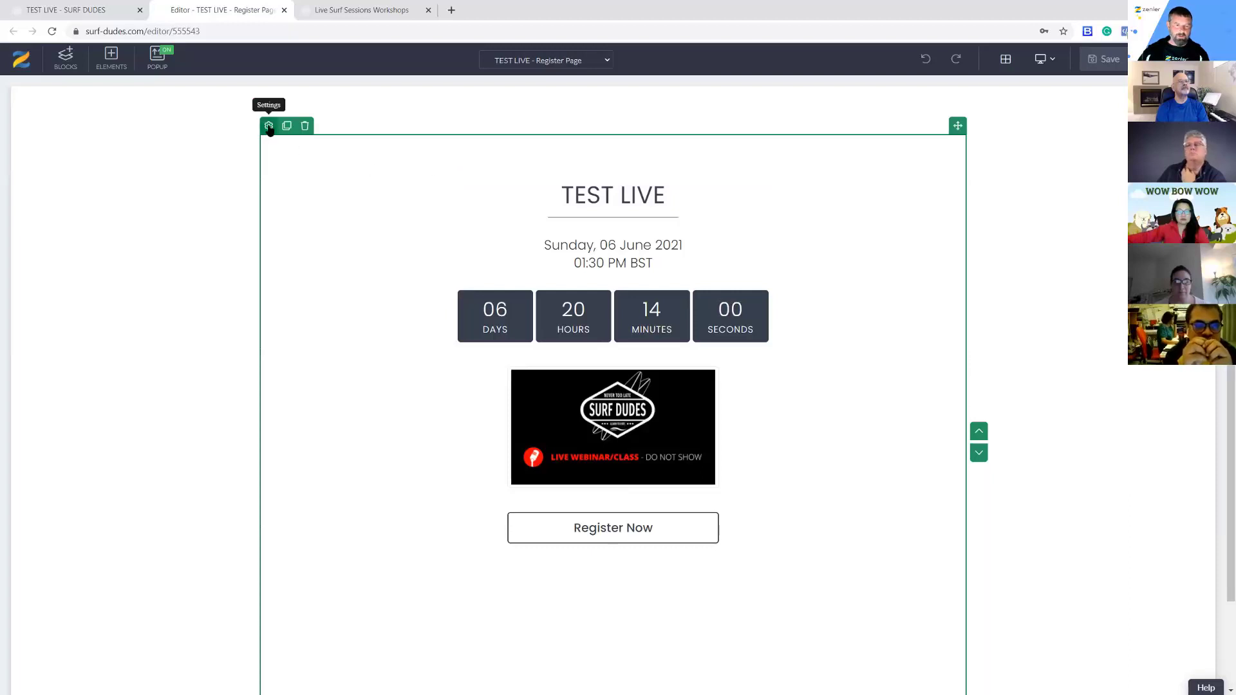
pyautogui.click(20, 95)
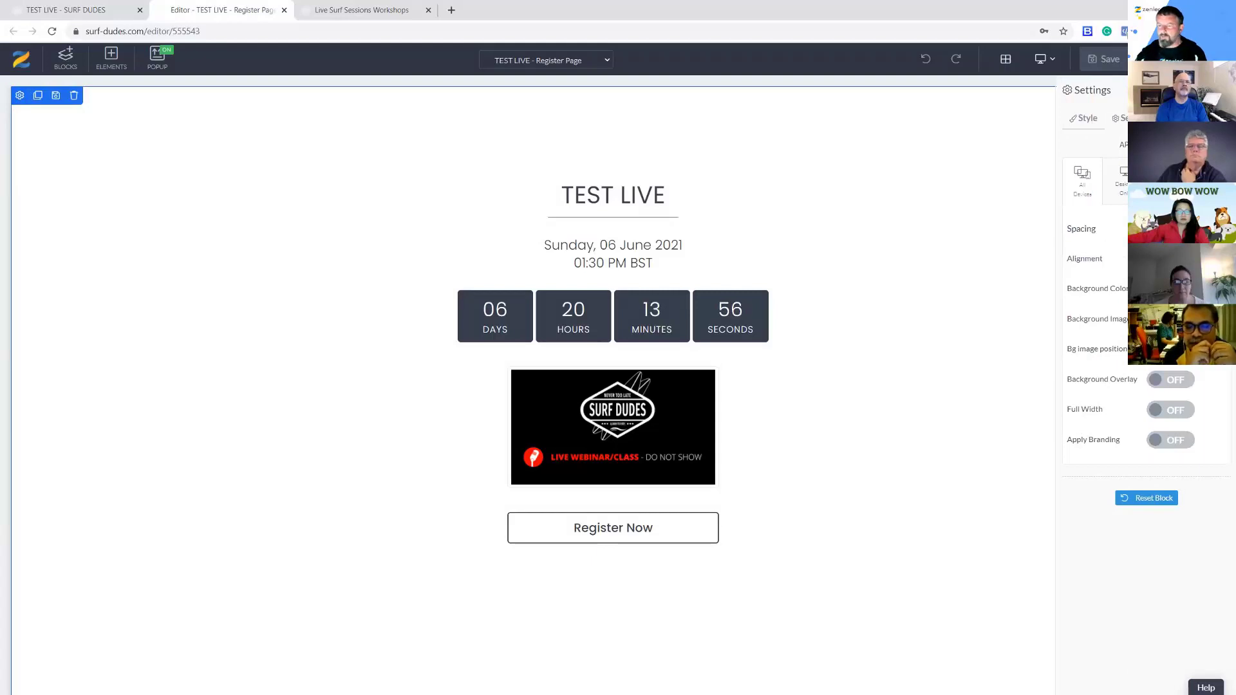
pyautogui.click(1159, 319)
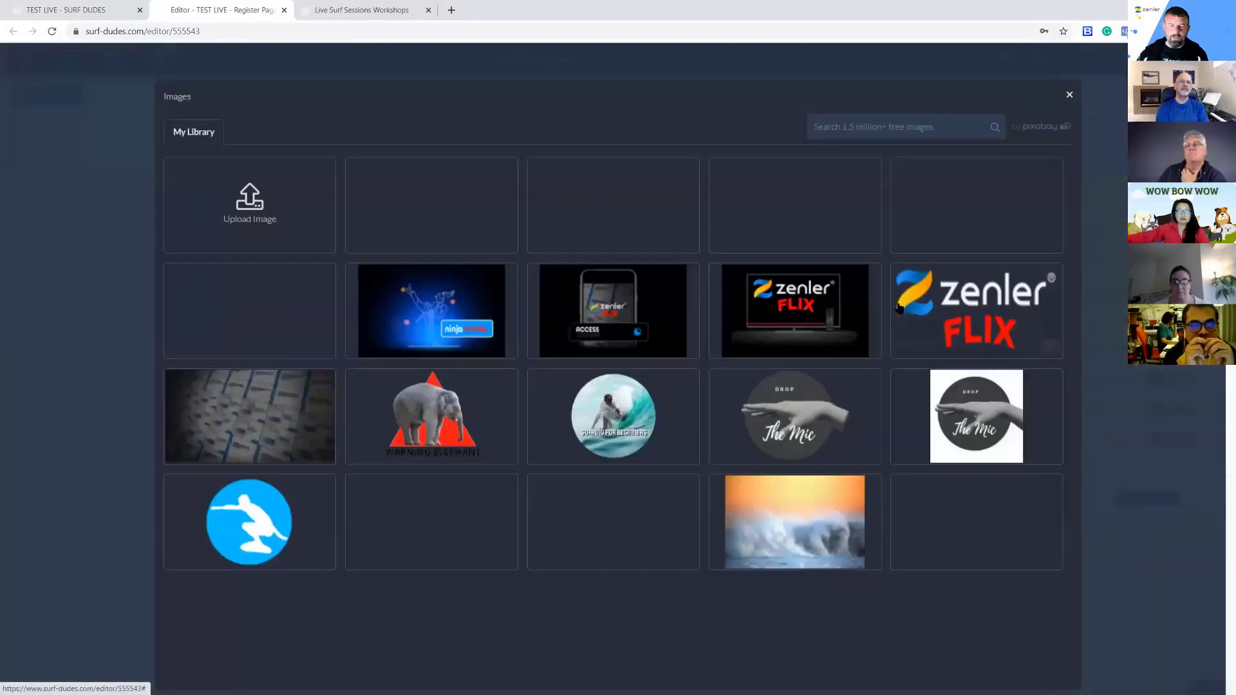
pyautogui.click(611, 213)
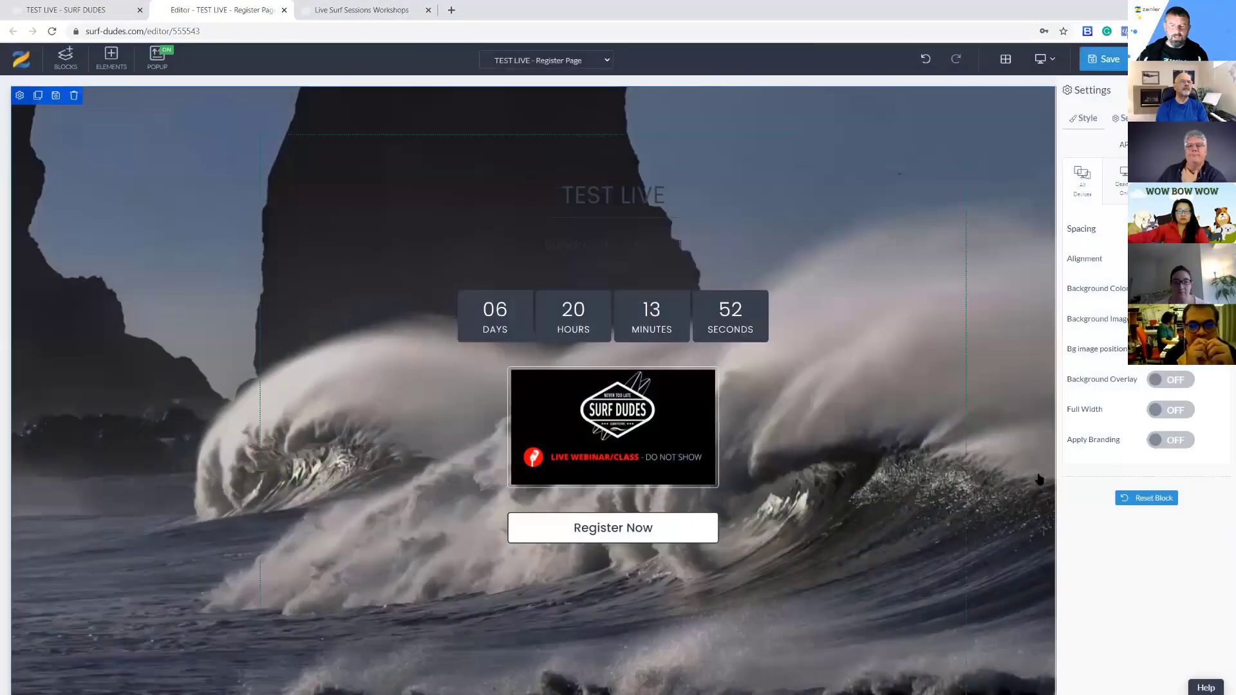
# Turn on the register page block's background overlay, make it white and set its opacity to 0.7
pyautogui.click(1173, 385)
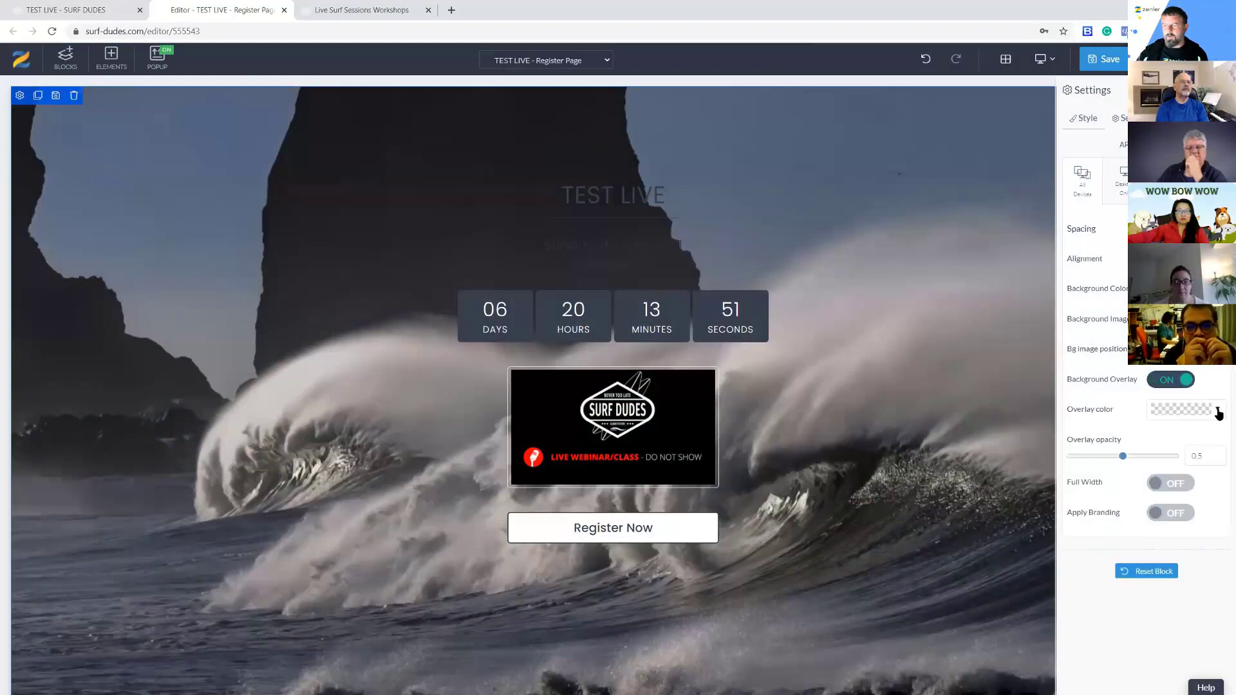
pyautogui.click(1218, 410)
pyautogui.click(1105, 434)
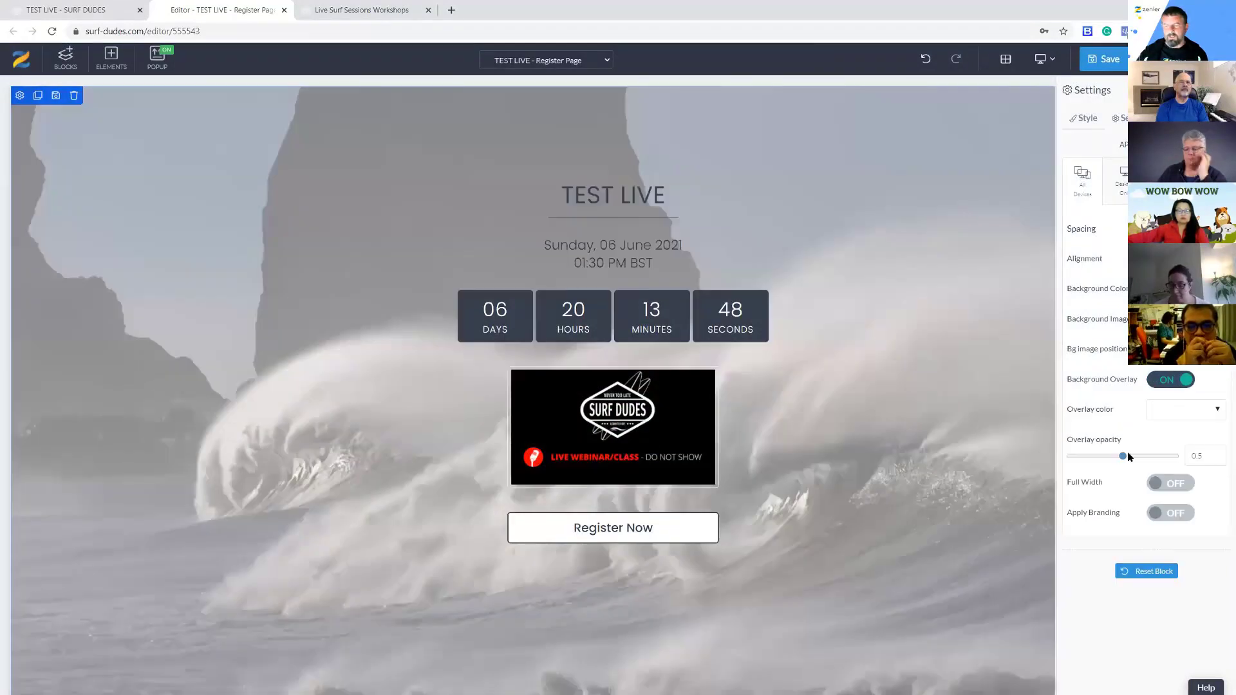
pyautogui.moveTo(1123, 456); pyautogui.dragTo(1143, 457)
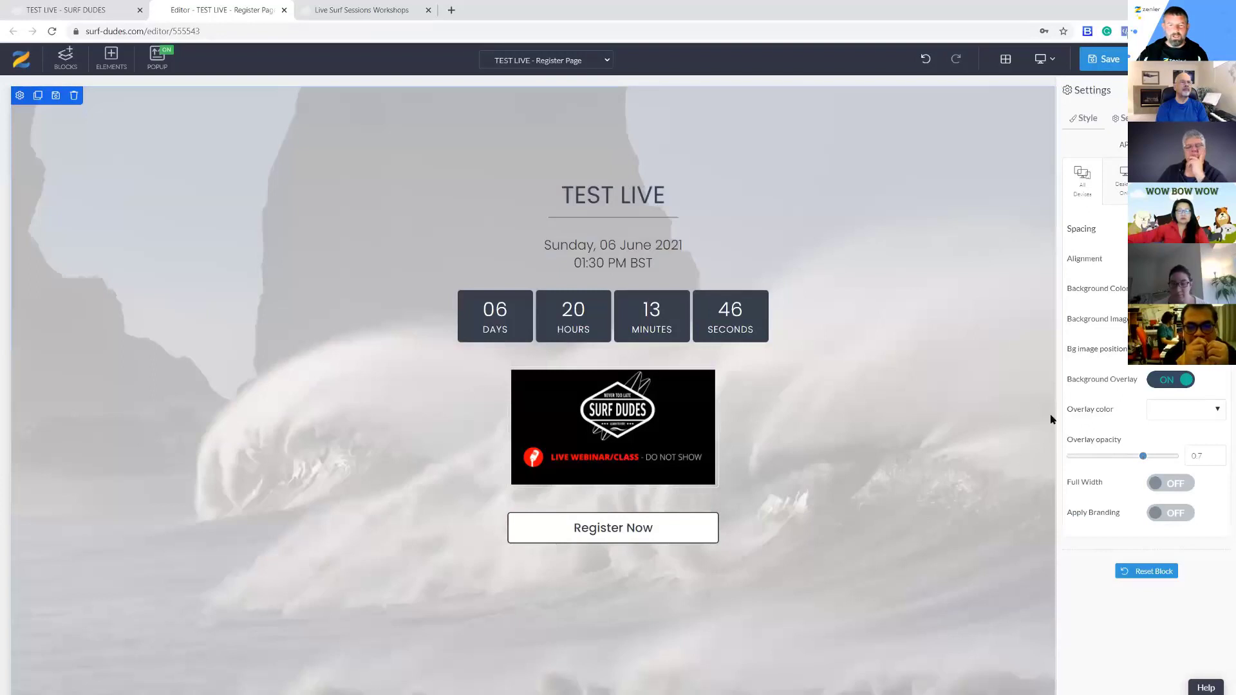
# Change the countdown timer's background color to red, #ff0000
pyautogui.click(447, 322)
pyautogui.click(462, 281)
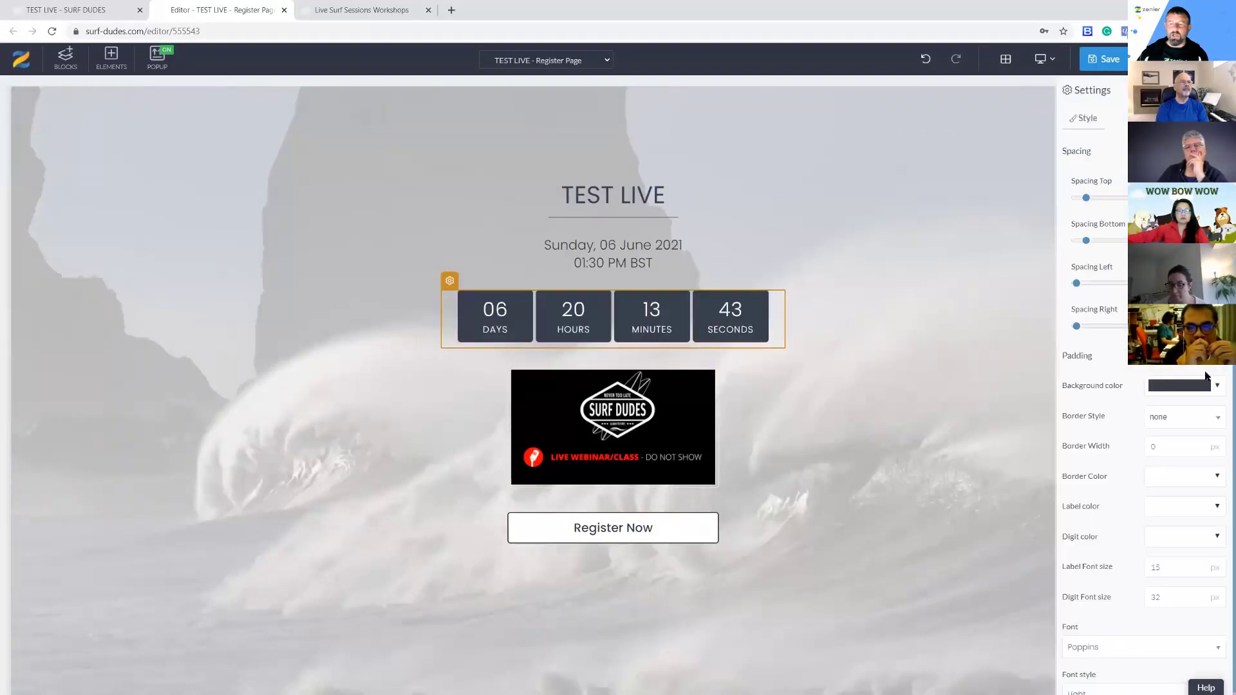
pyautogui.click(1218, 387)
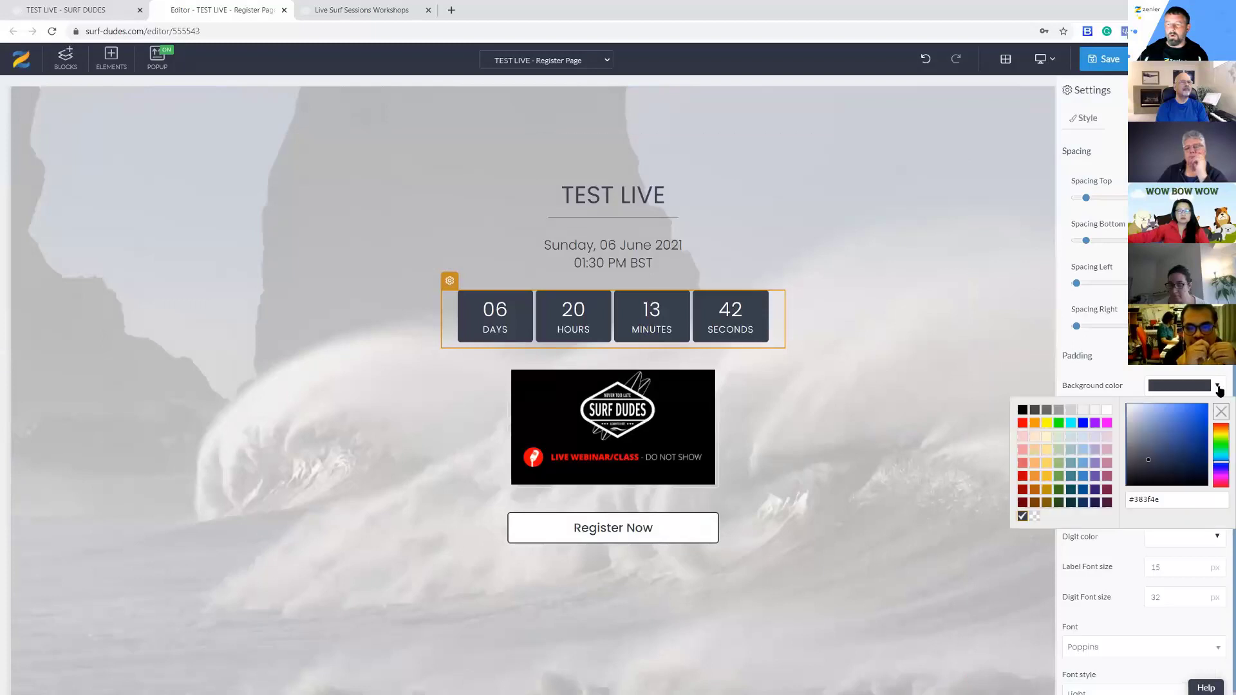
pyautogui.click(1023, 423)
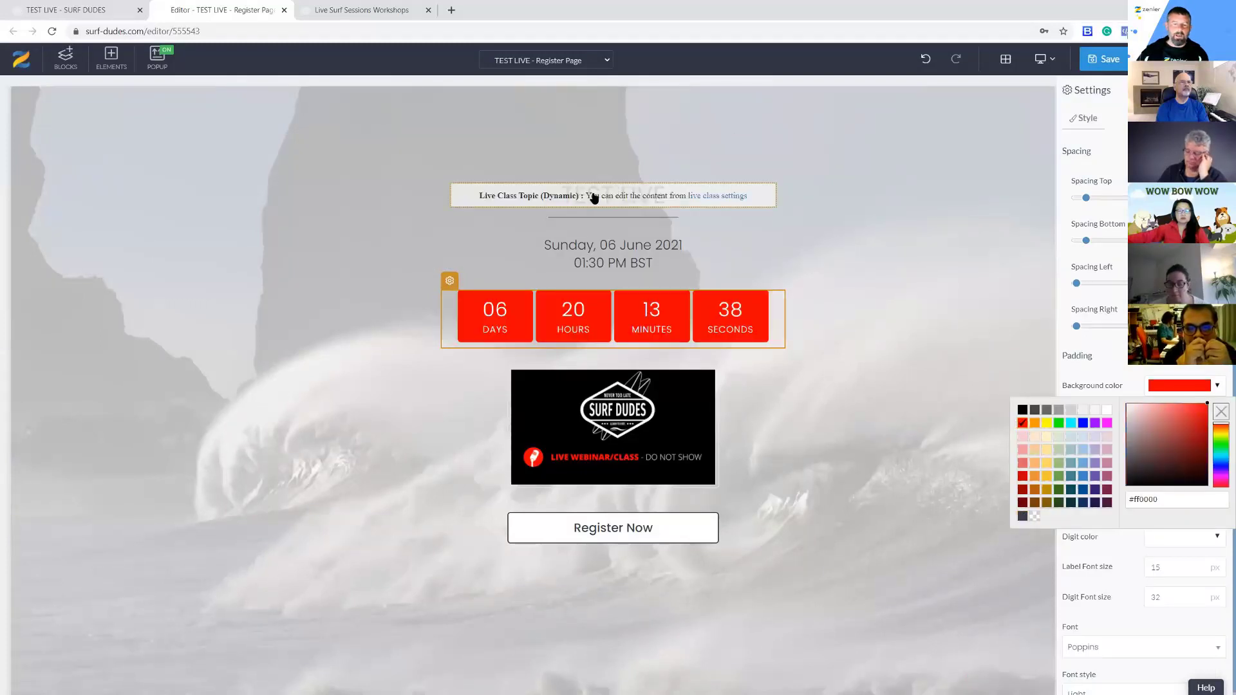
# Change the color of the TEST LIVE class title to black, #000000
pyautogui.click(468, 194)
pyautogui.click(455, 175)
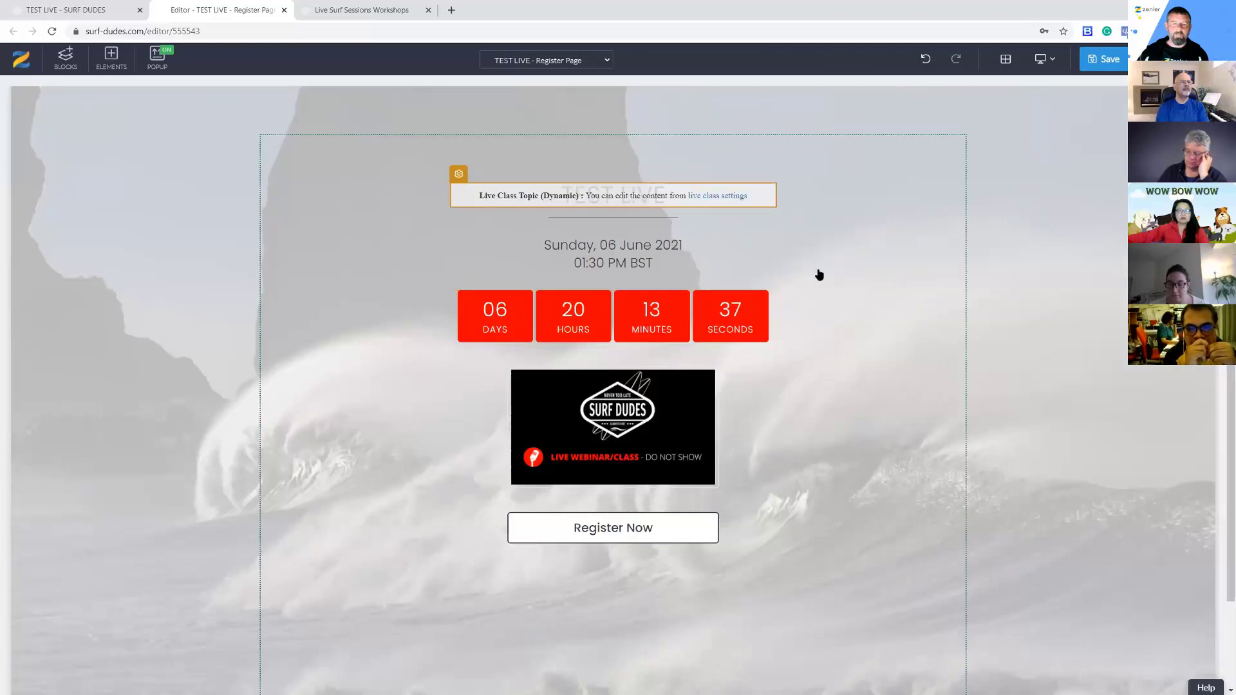
pyautogui.click(1220, 388)
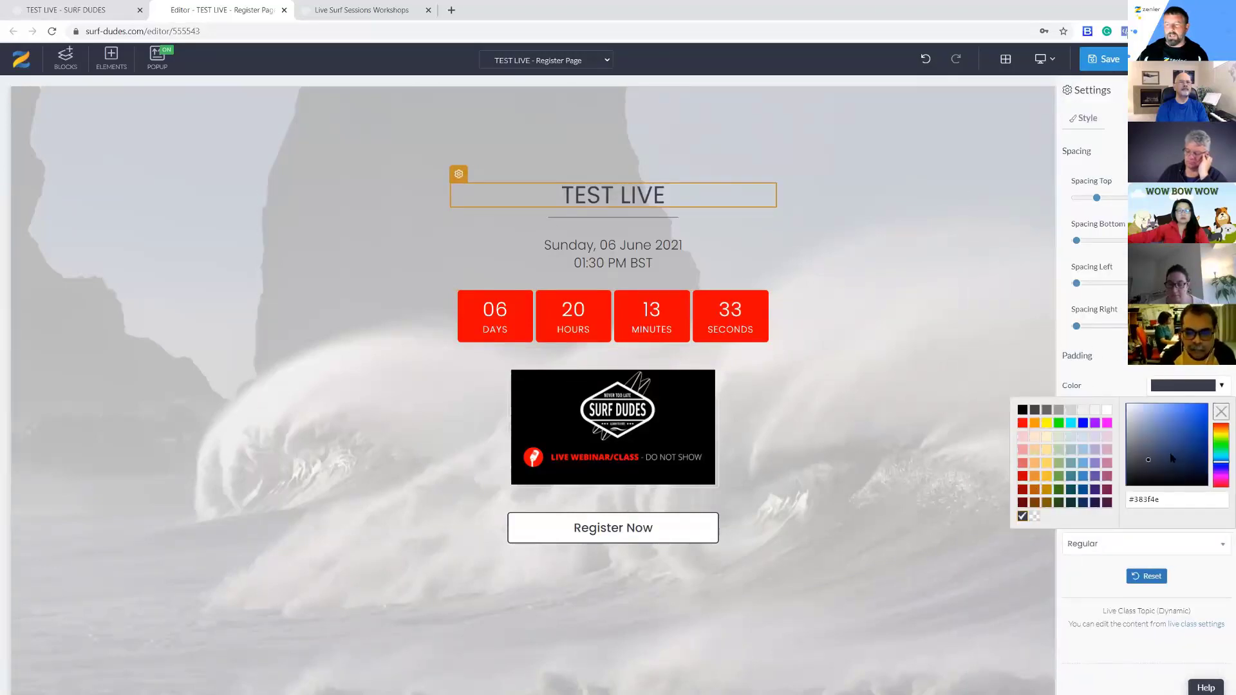
pyautogui.click(1024, 413)
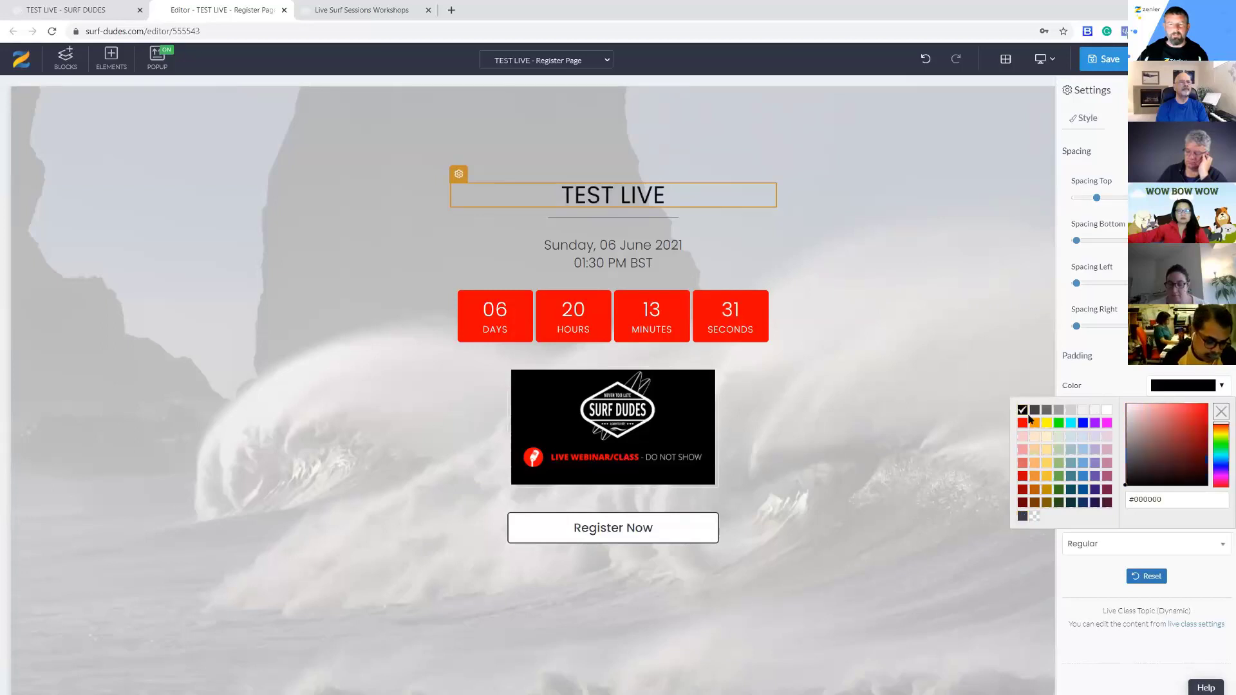
pyautogui.click(1109, 368)
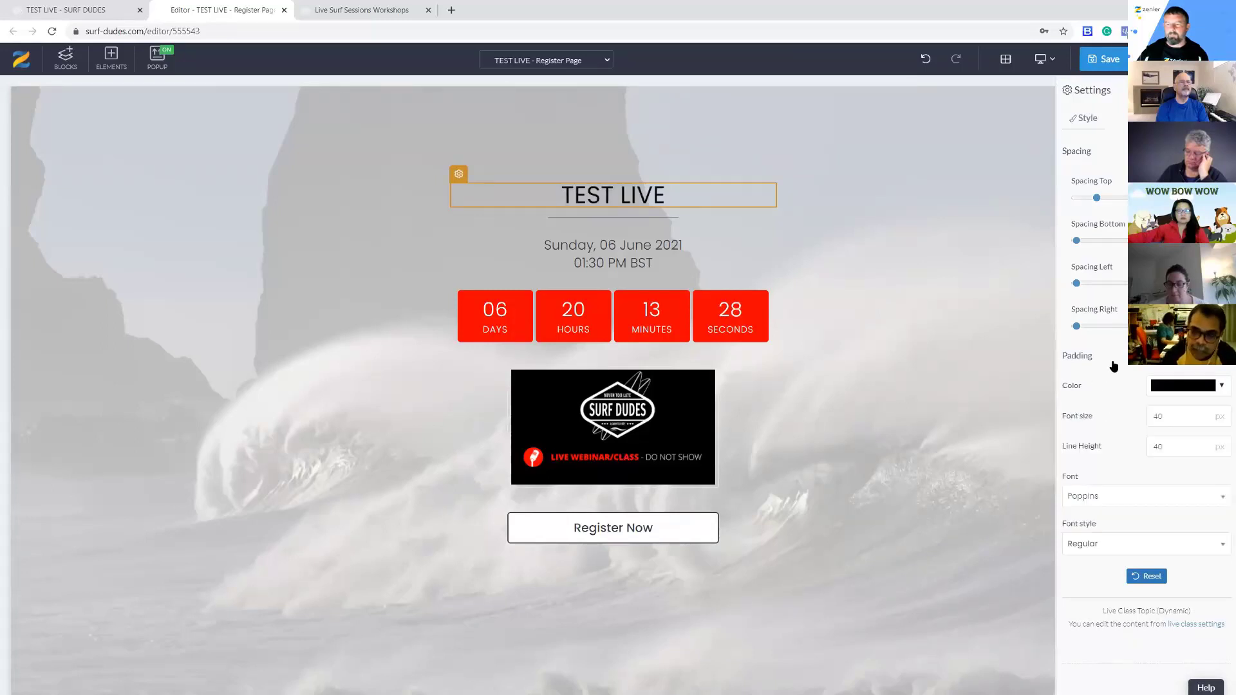
# Set the TEST LIVE title's font size to 60 px
pyautogui.click(1202, 415)
pyautogui.click(1202, 414)
pyautogui.click(1202, 415)
pyautogui.click(1202, 415)
pyautogui.moveTo(1167, 420); pyautogui.dragTo(1146, 418)
pyautogui.write('60')
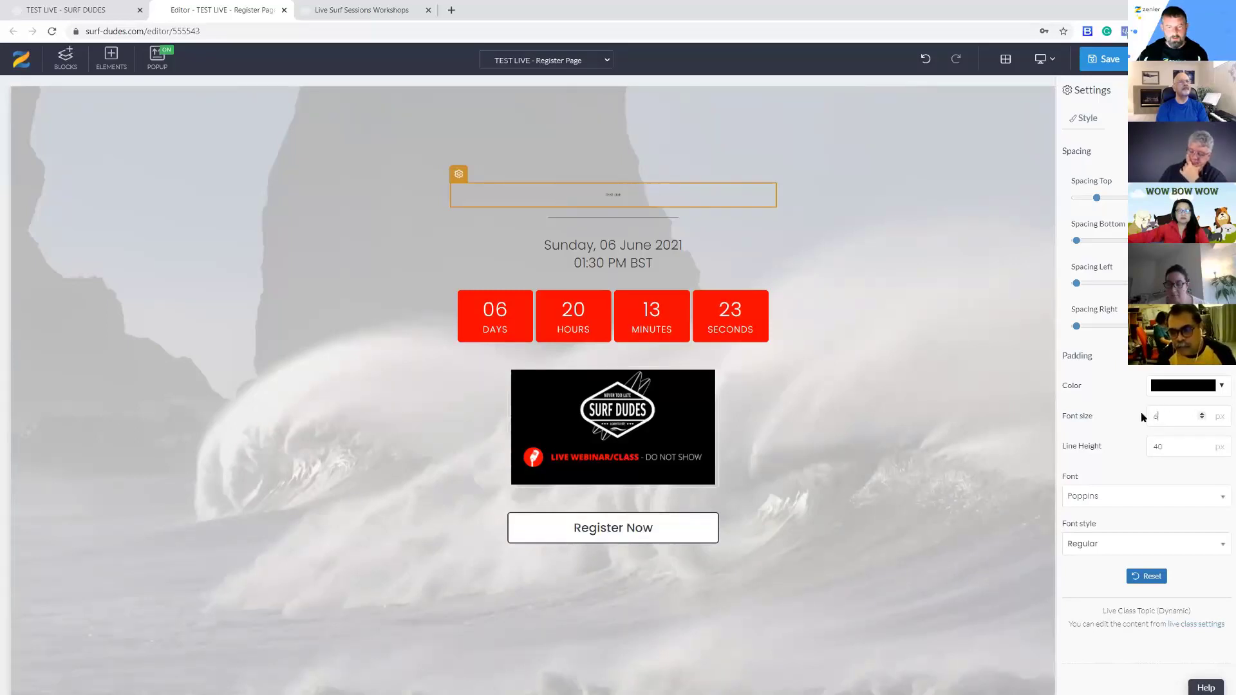
pyautogui.click(868, 346)
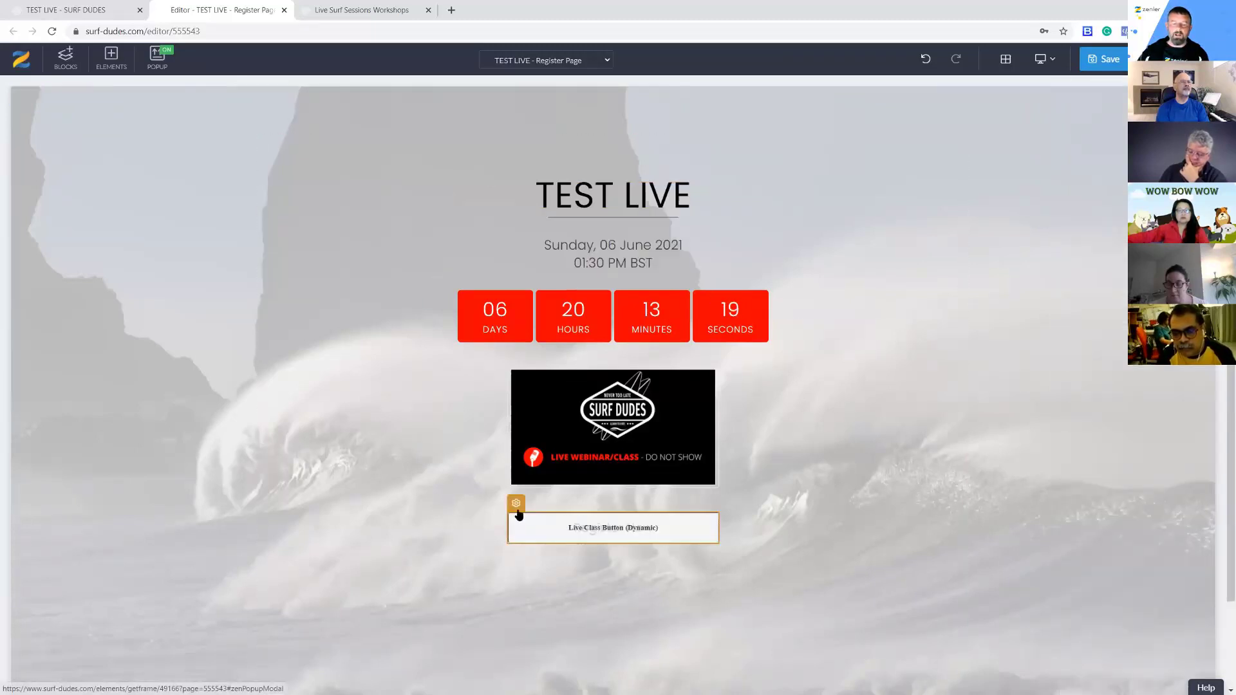
# Make the Register Now button's text and border red, #ff0000
pyautogui.click(579, 506)
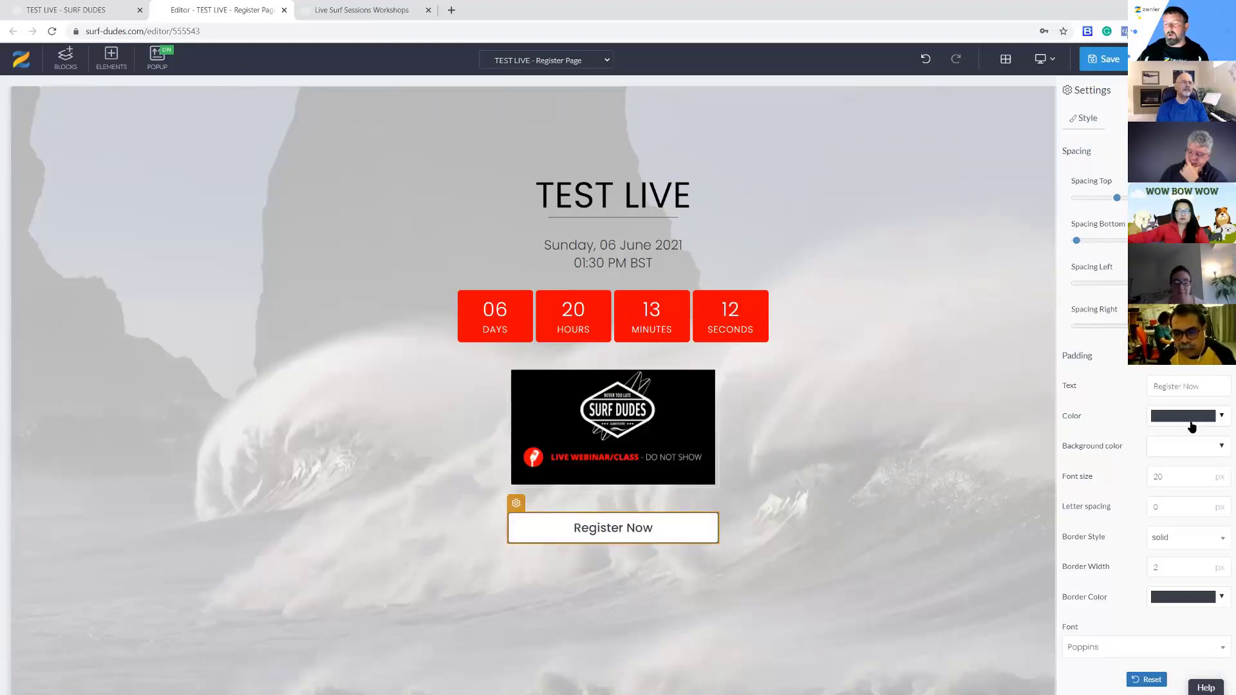
pyautogui.click(1222, 417)
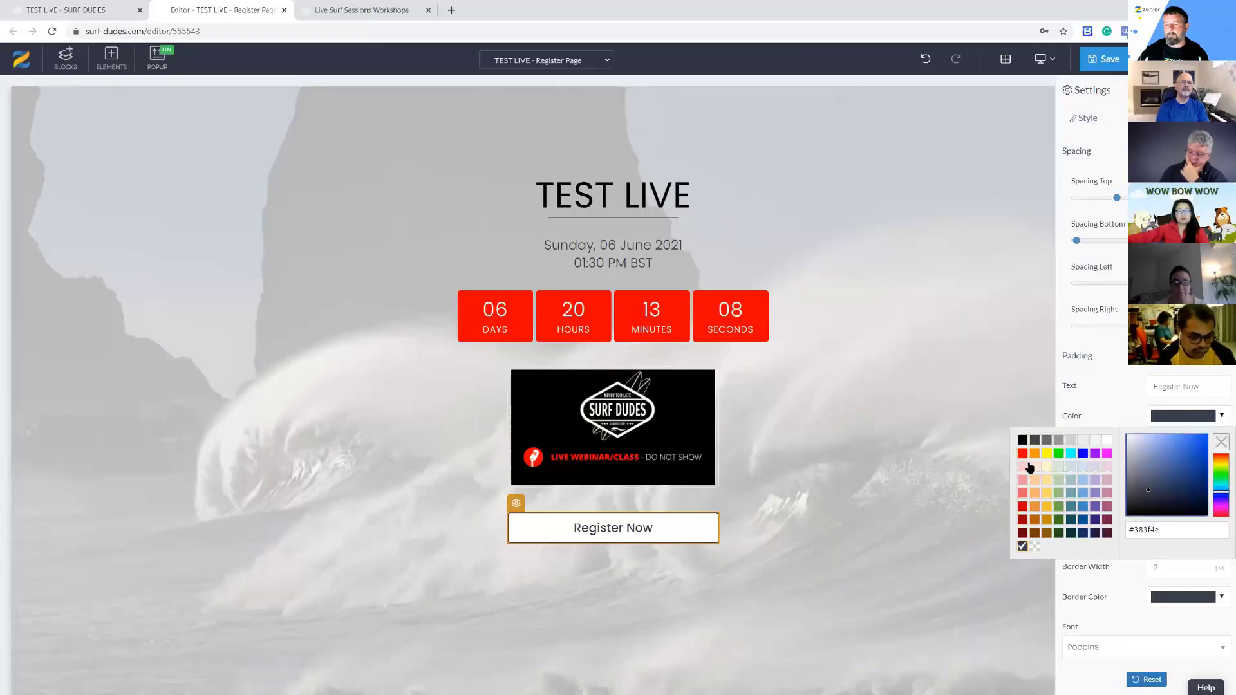
pyautogui.click(1023, 453)
pyautogui.click(1222, 597)
pyautogui.click(1023, 481)
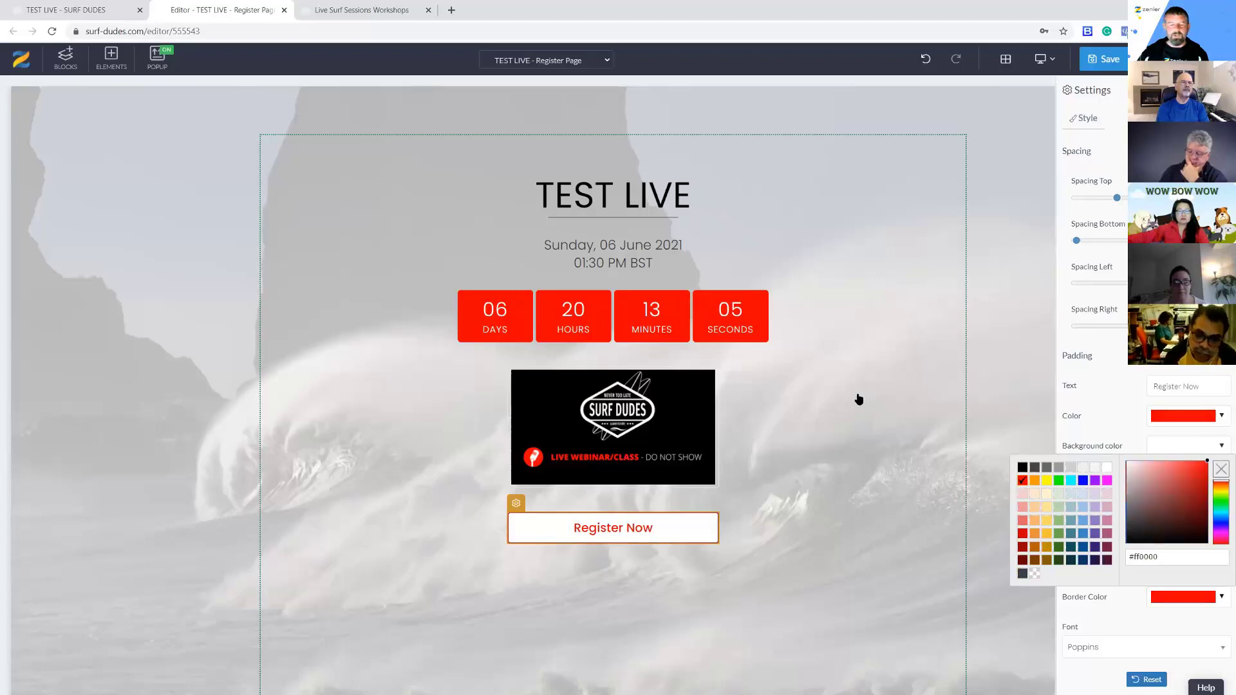
pyautogui.click(858, 399)
pyautogui.click(681, 388)
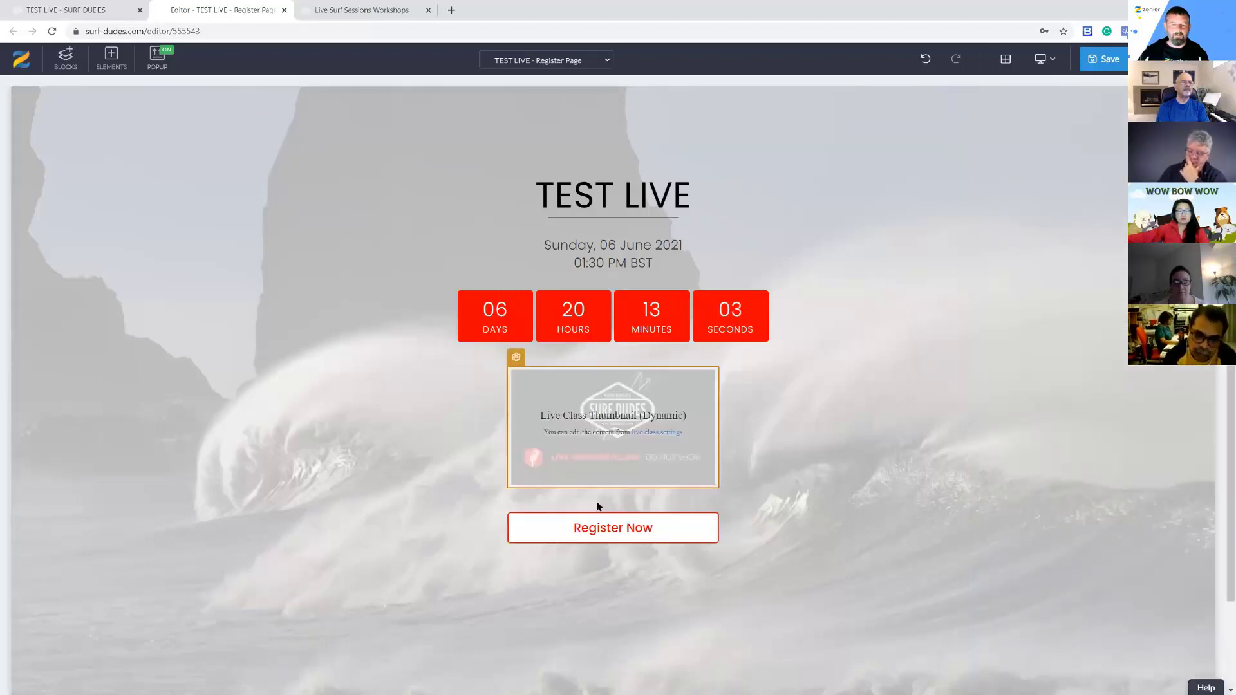
pyautogui.click(771, 556)
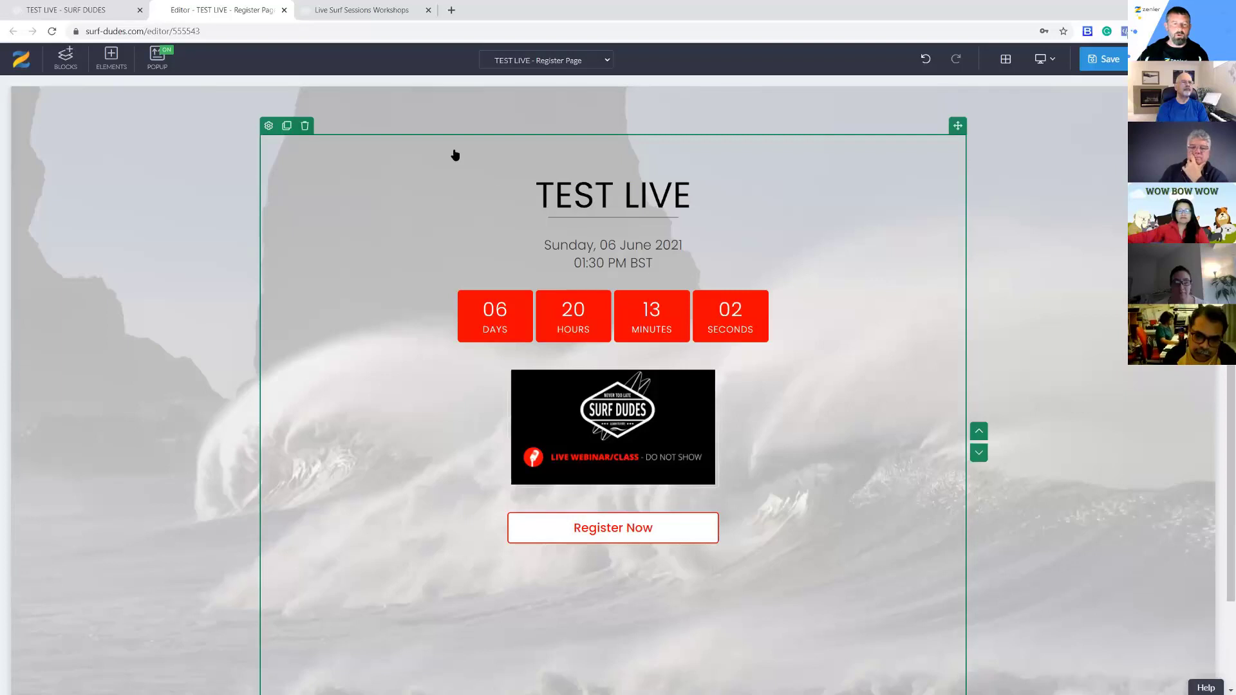
# Reduce the block's top spacing so the TEST LIVE title and the content below it sit higher on the page
pyautogui.click(125, 199)
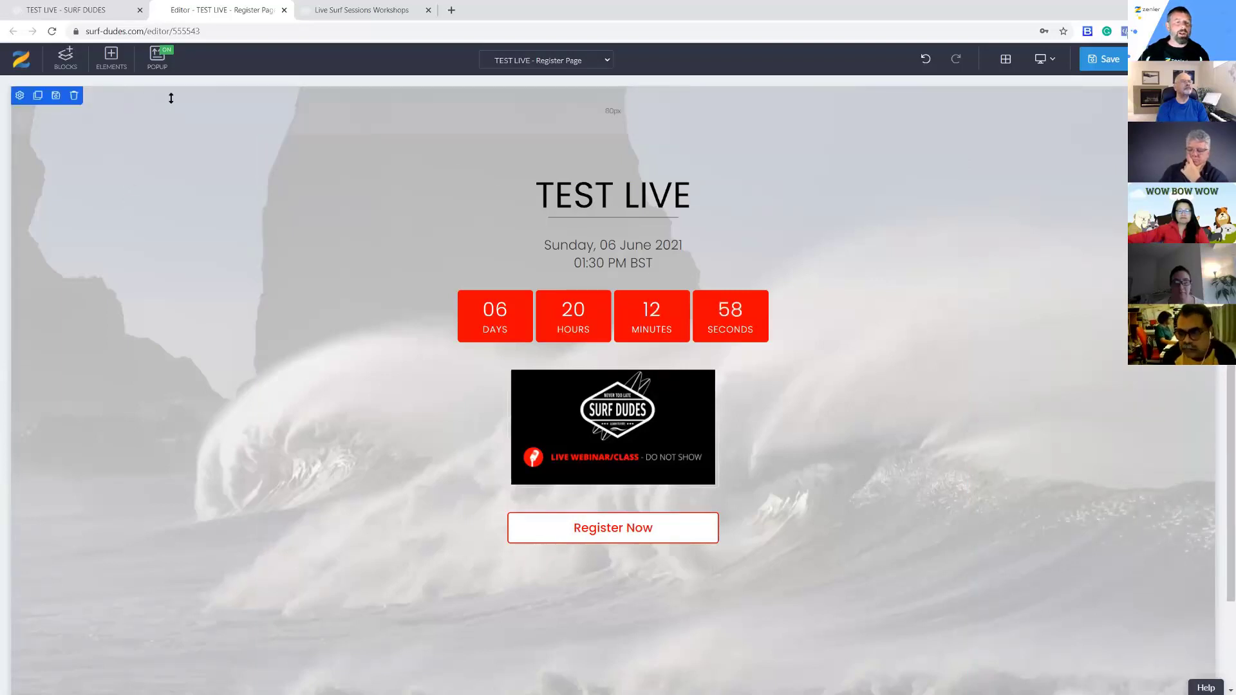
pyautogui.moveTo(171, 125); pyautogui.dragTo(168, 82)
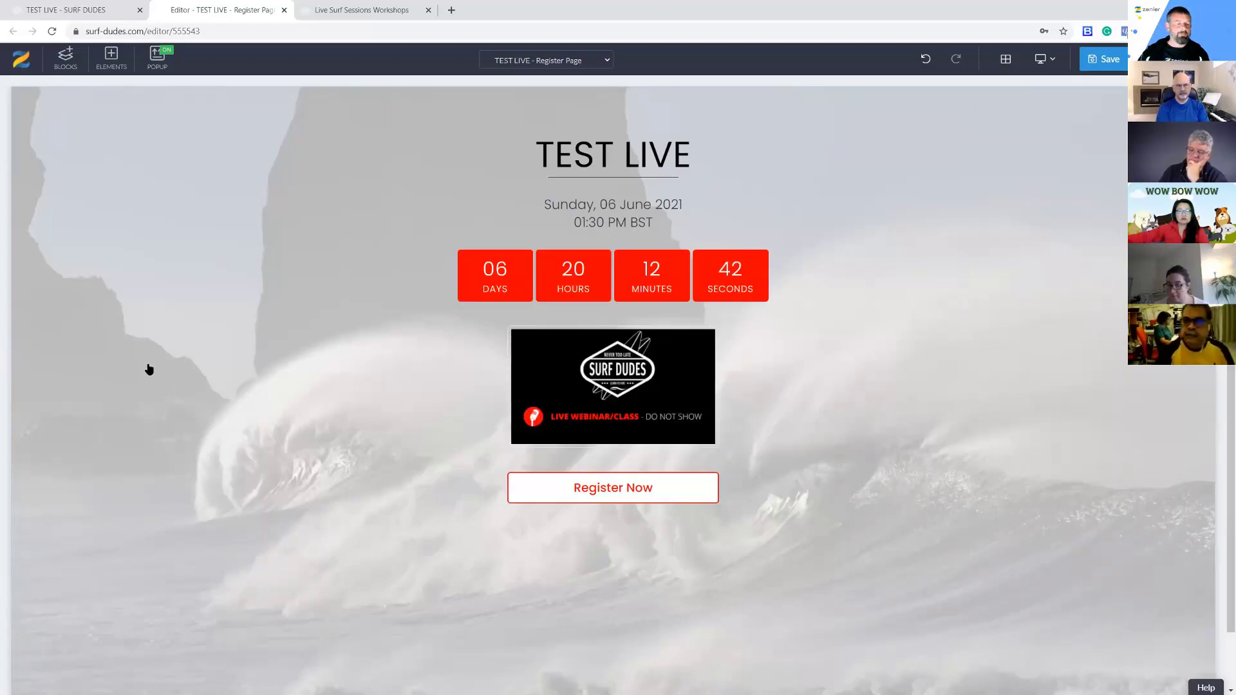
pyautogui.scroll(-1, 152, 591)
pyautogui.scroll(1, 160, 621)
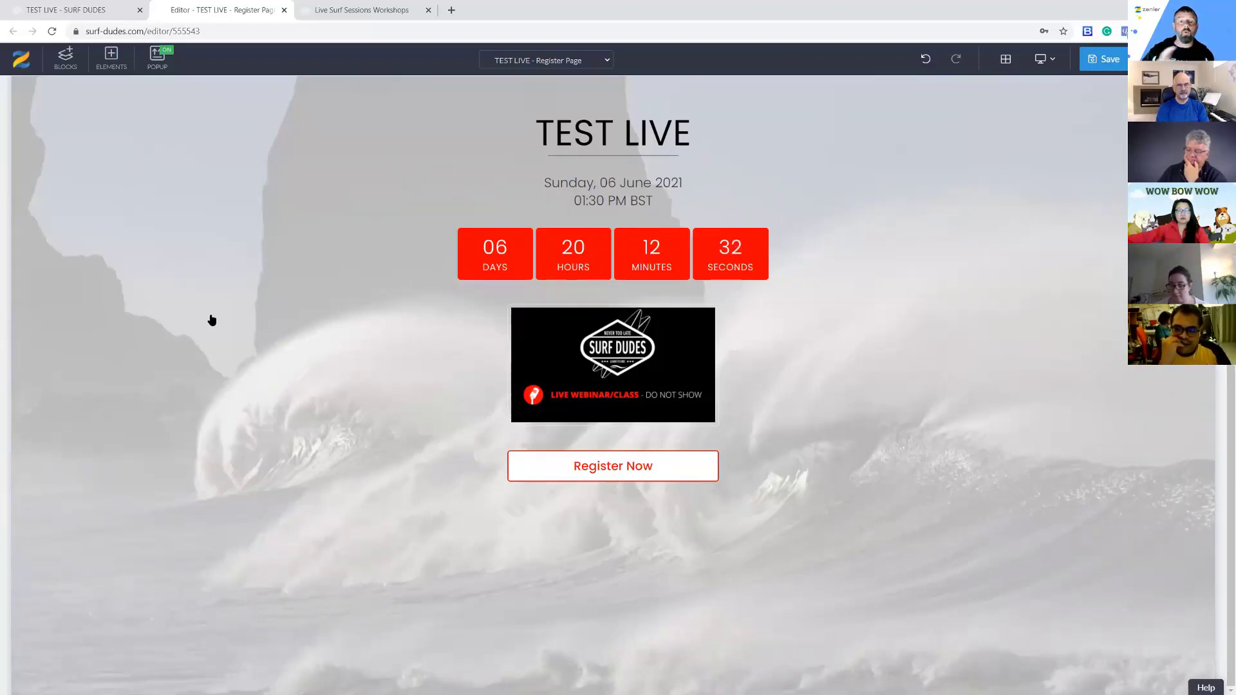
# Accept the SEO settings with the title Register Page and save the register page
pyautogui.click(1107, 59)
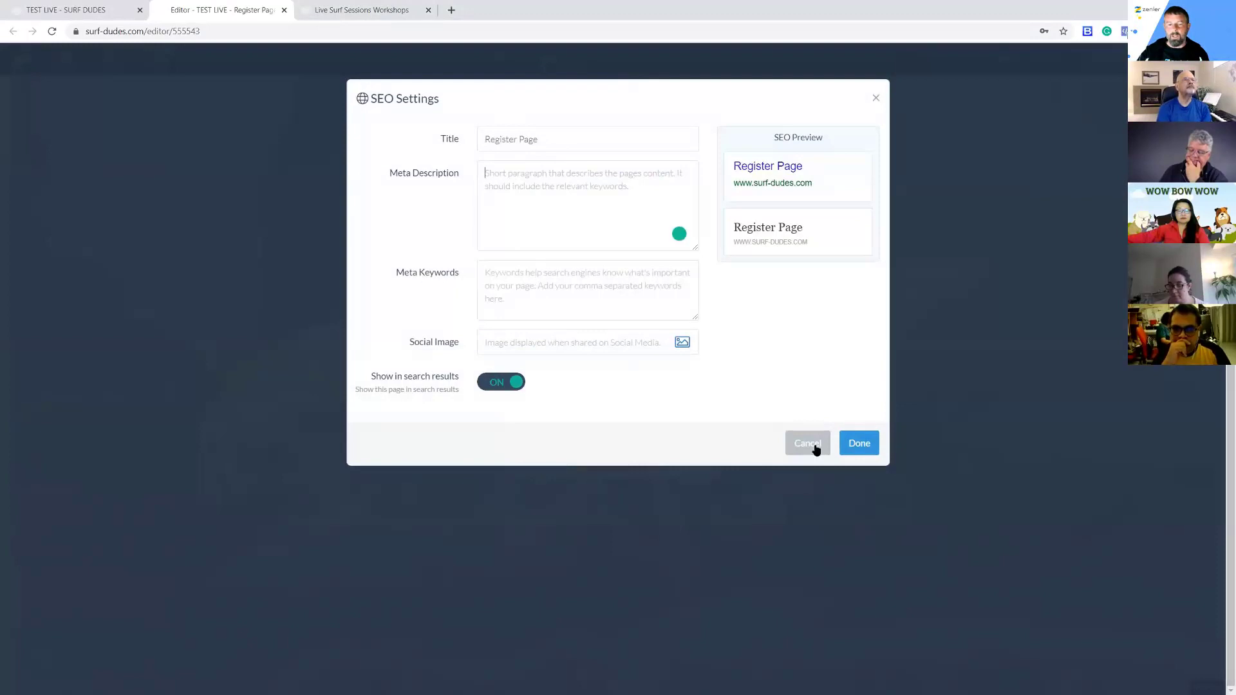
pyautogui.click(863, 442)
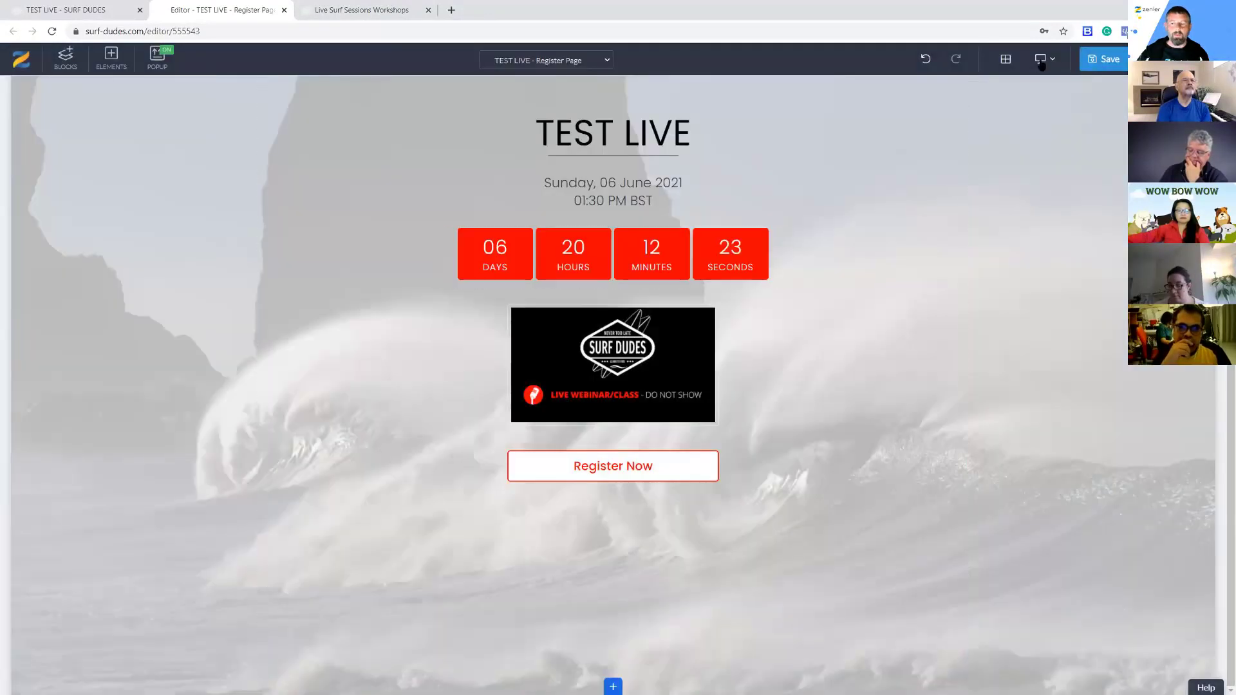
pyautogui.click(1105, 60)
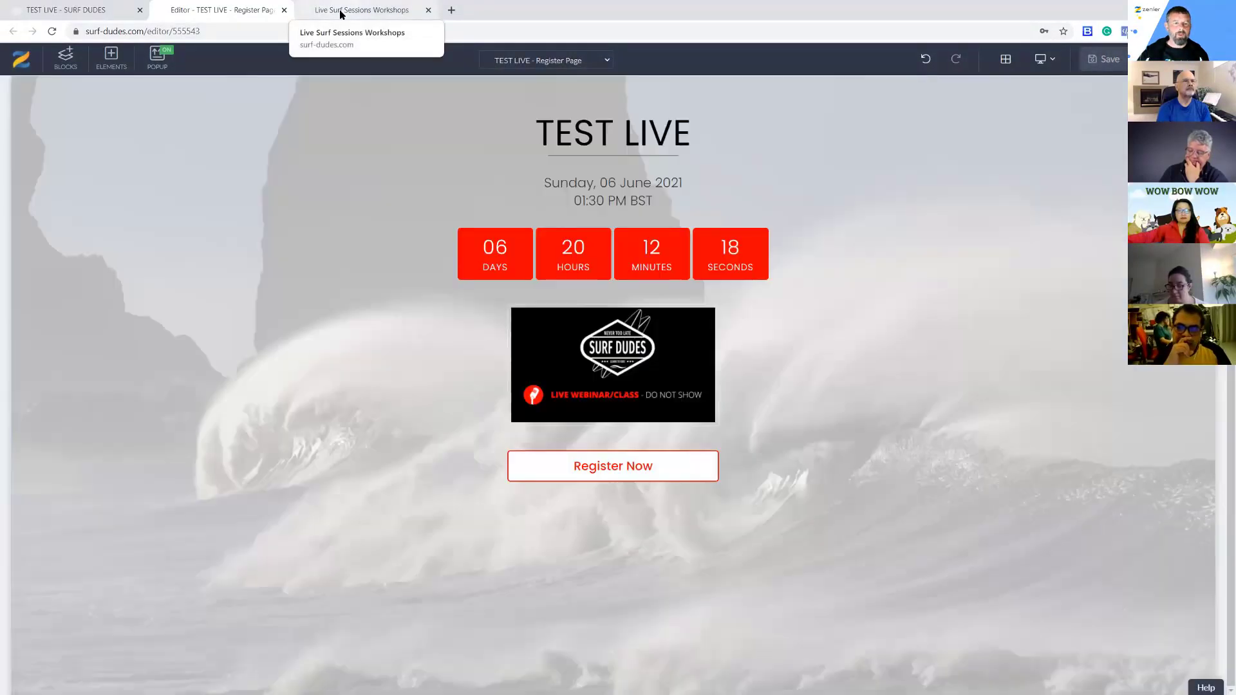
# Return to the TEST LIVE class pages, preview the Thank You Page and examine its booking confirmation heading
pyautogui.click(339, 11)
pyautogui.click(232, 13)
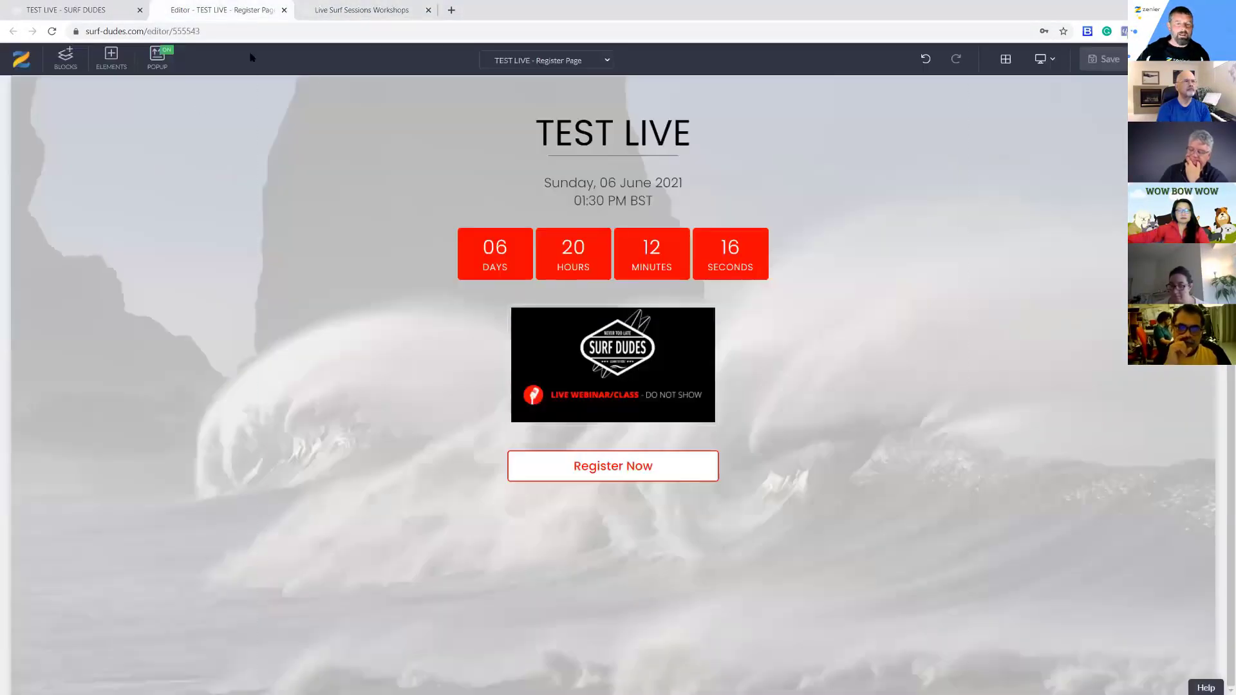
pyautogui.click(77, 10)
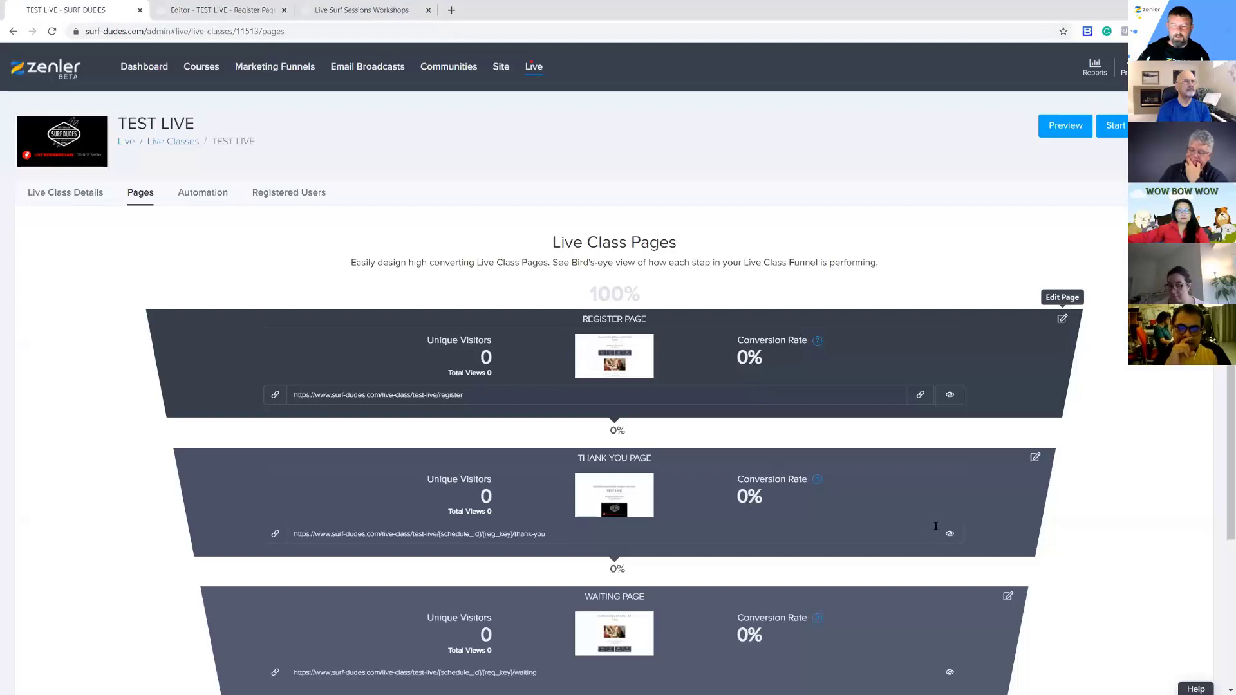
pyautogui.scroll(-2, 935, 526)
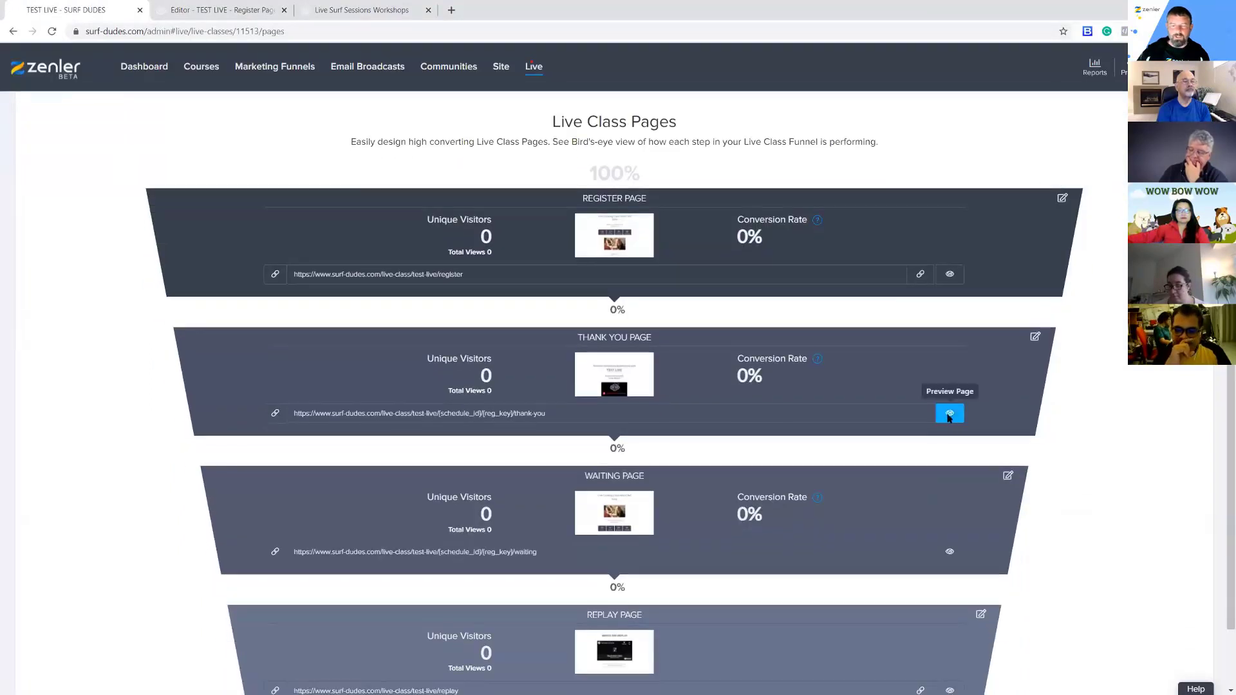
pyautogui.click(949, 414)
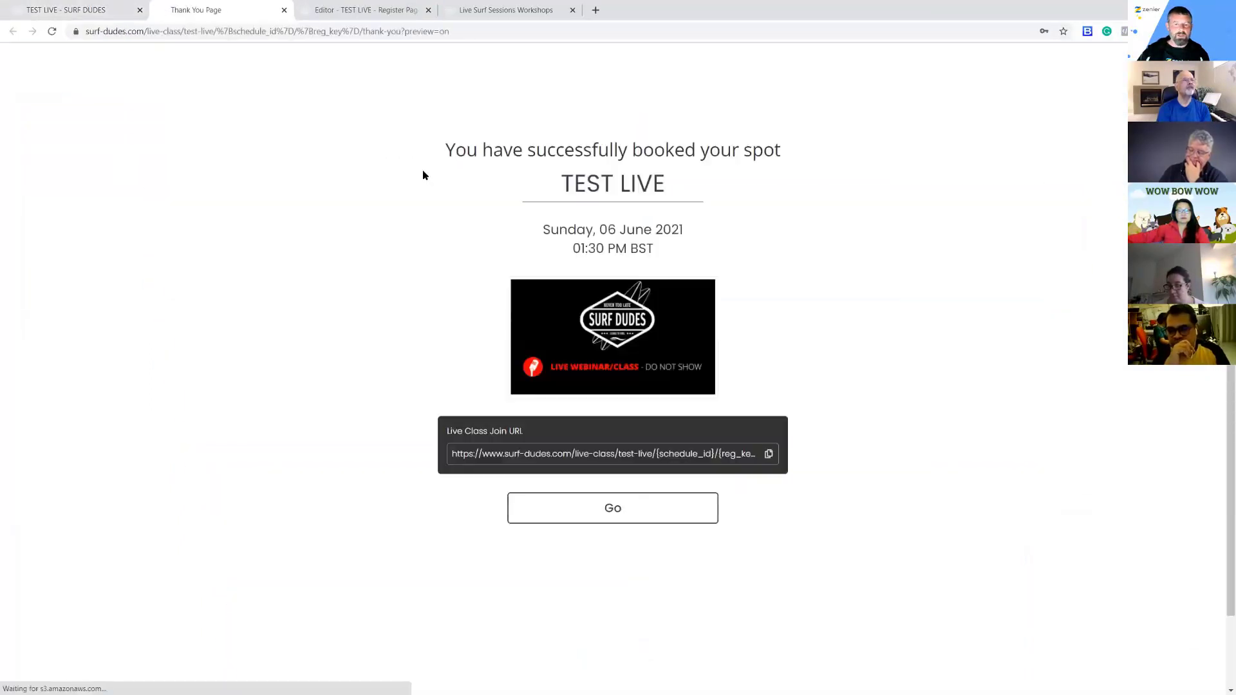
pyautogui.moveTo(471, 144); pyautogui.dragTo(796, 185)
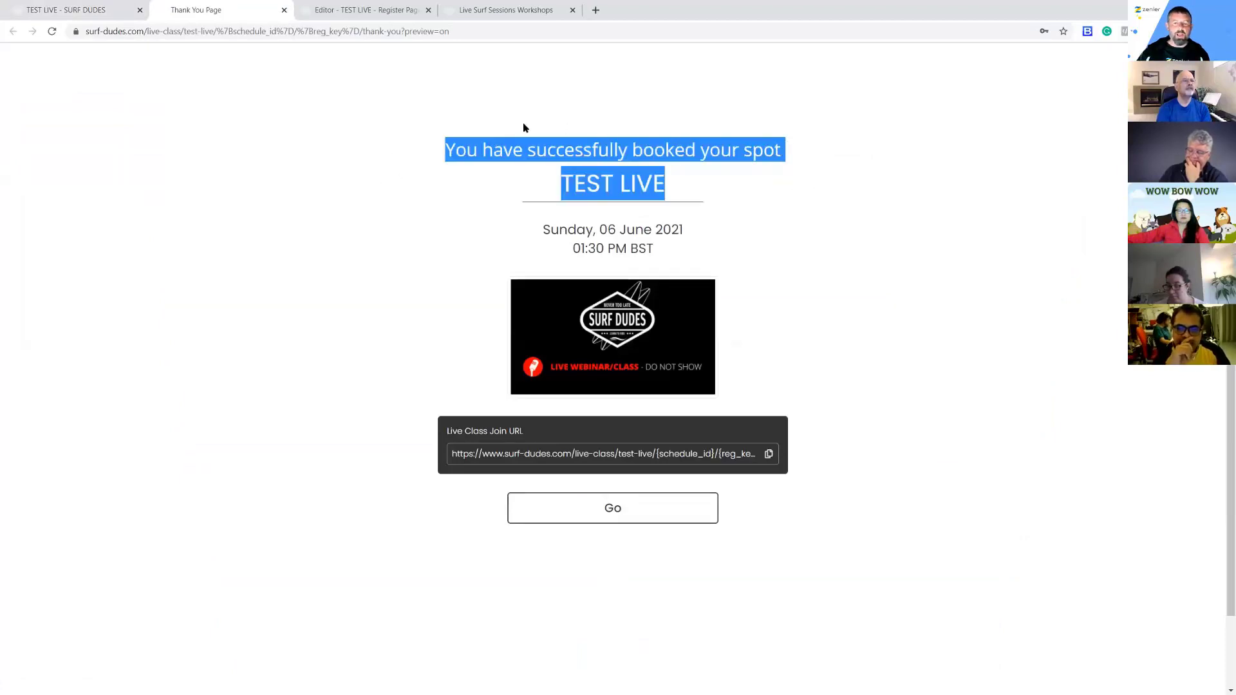
pyautogui.moveTo(446, 148); pyautogui.dragTo(822, 185)
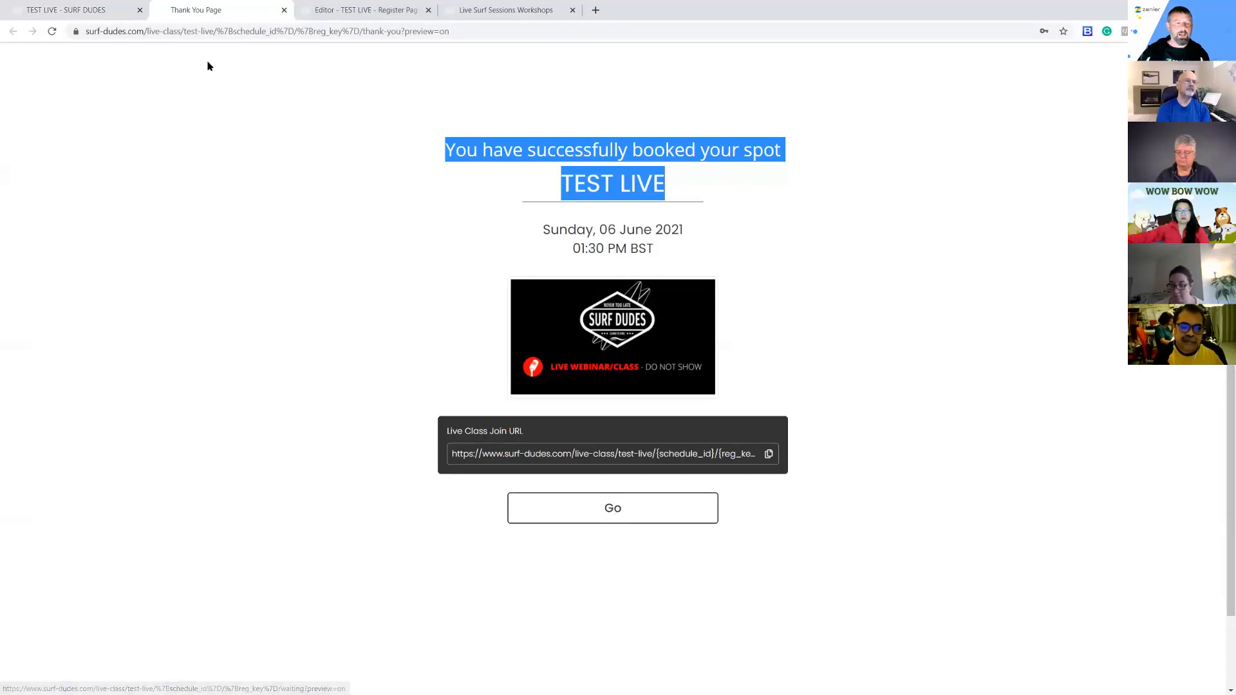
# Go back to the live class pages and preview the Waiting Page
pyautogui.click(90, 9)
pyautogui.scroll(-1, 911, 500)
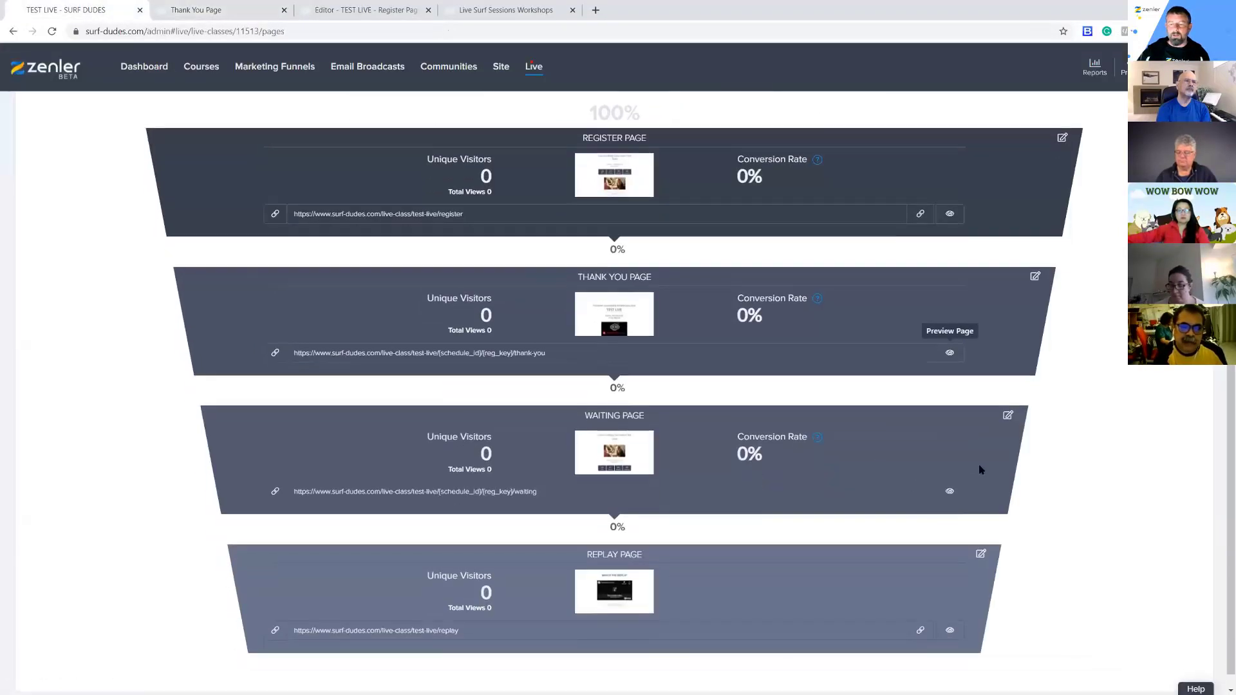
pyautogui.click(950, 492)
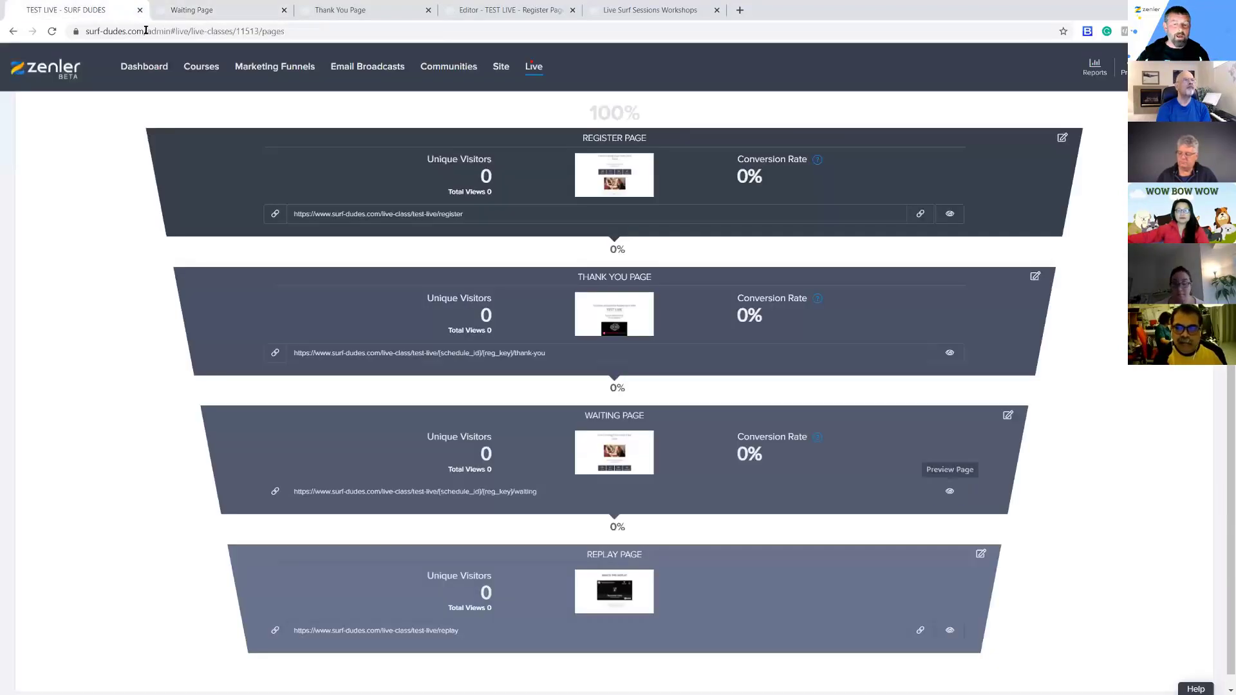
# Open the Replay Page in the page editor, return to the class pages and preview the Replay Page
pyautogui.click(116, 10)
pyautogui.scroll(-1, 816, 472)
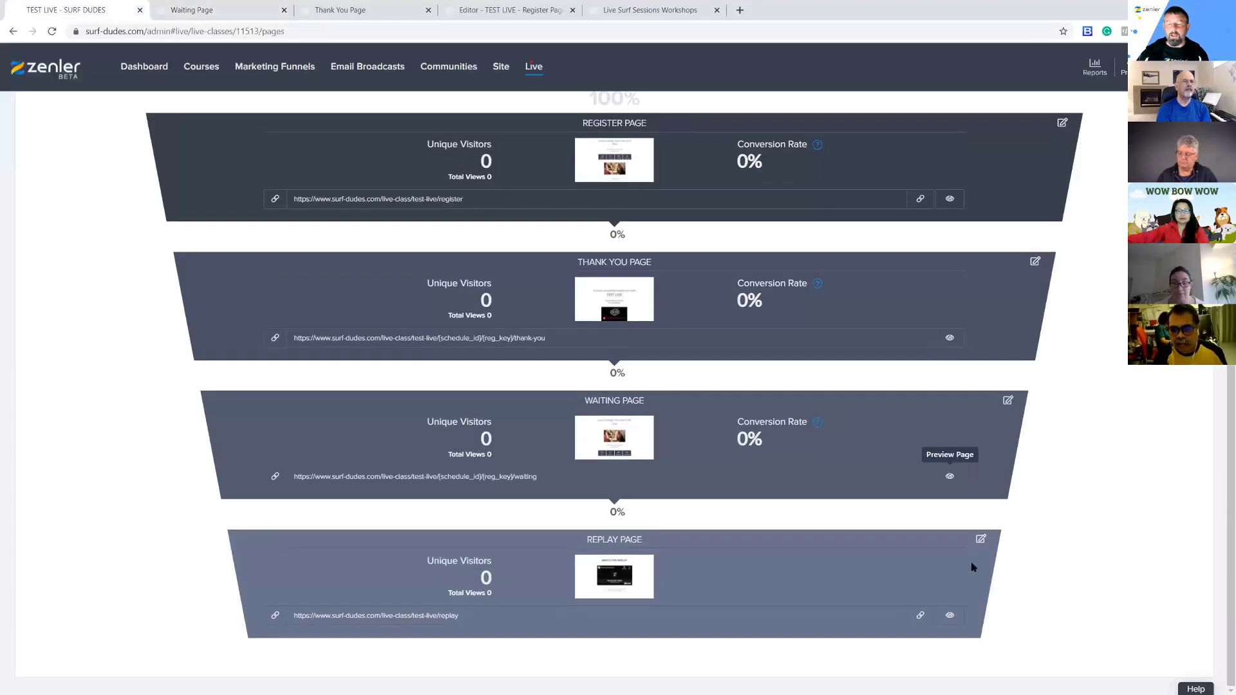
pyautogui.click(980, 539)
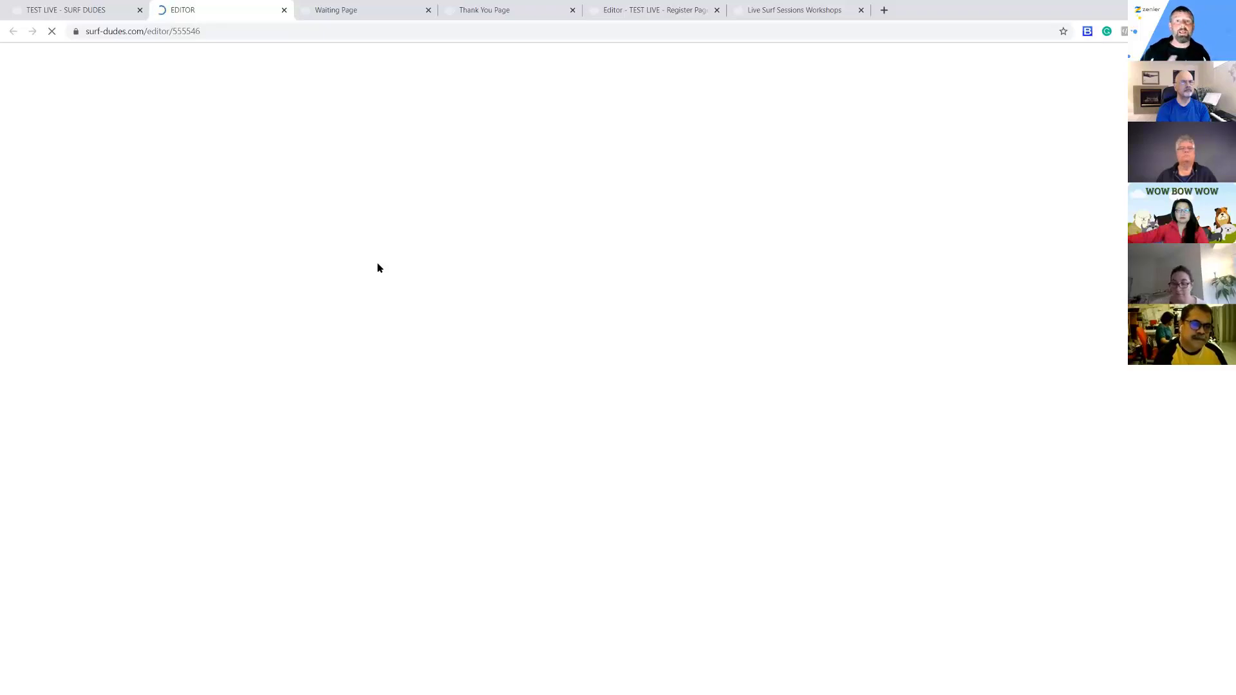
pyautogui.click(103, 6)
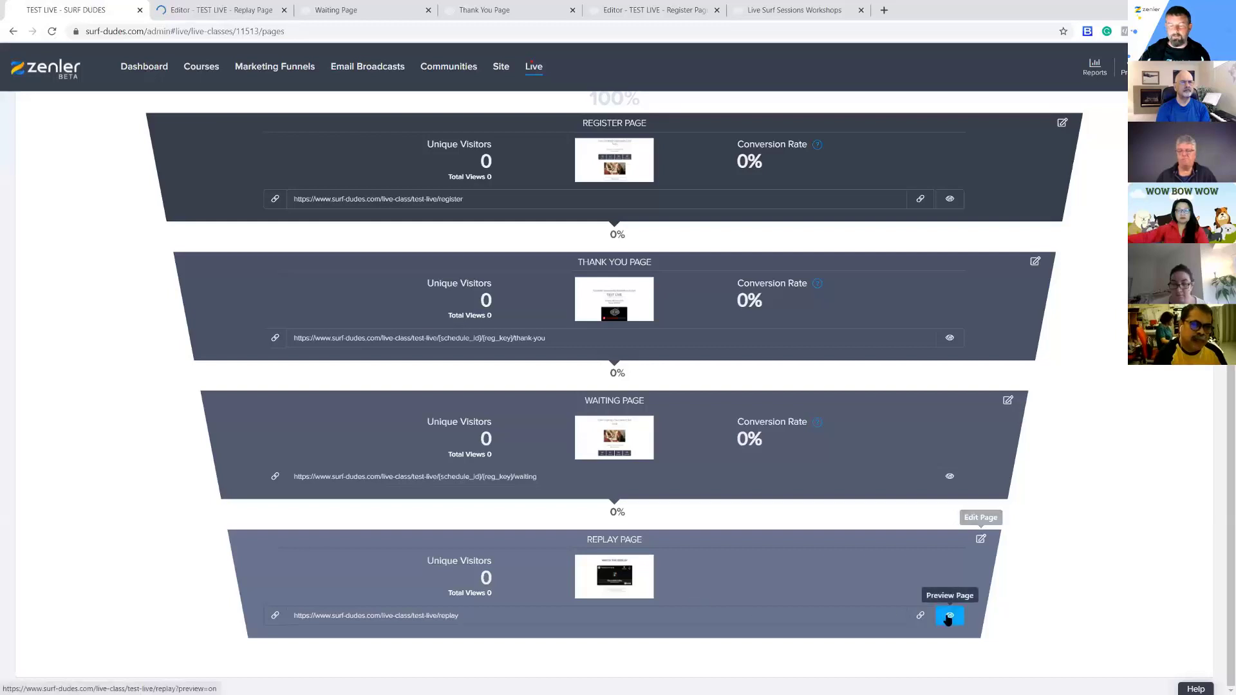
pyautogui.click(948, 616)
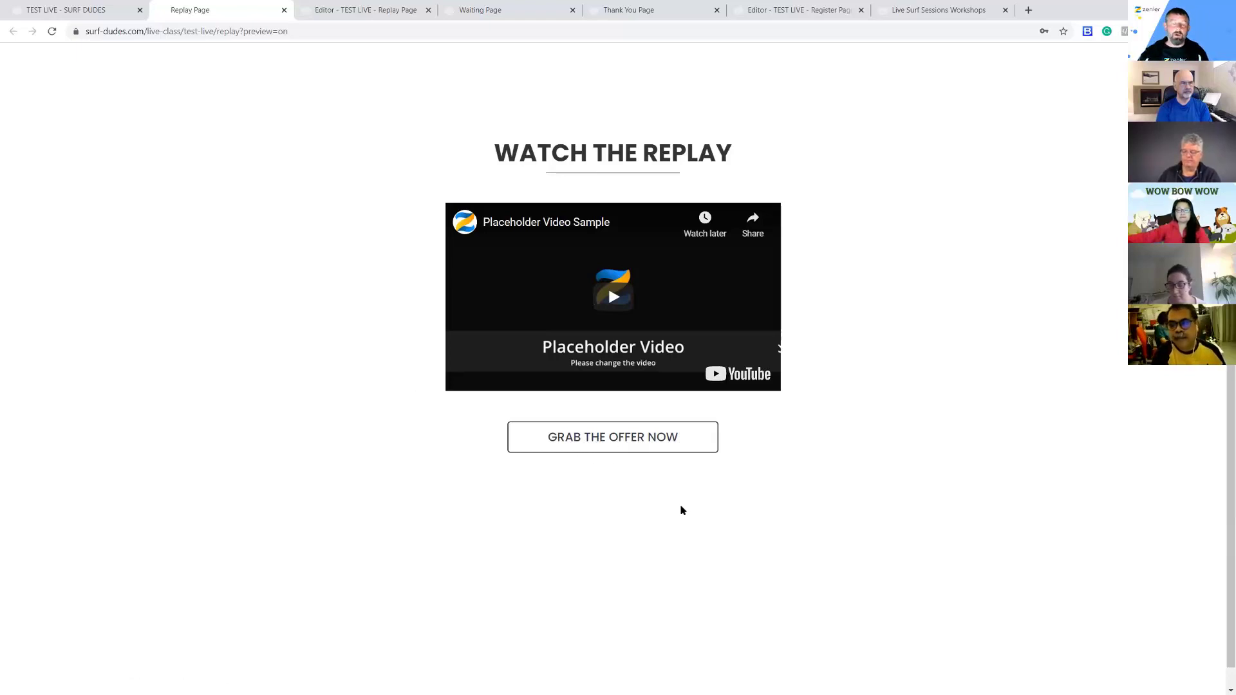
# Switch to the Replay Page editor and delete the GRAB THE OFFER NOW button below the video
pyautogui.click(344, 16)
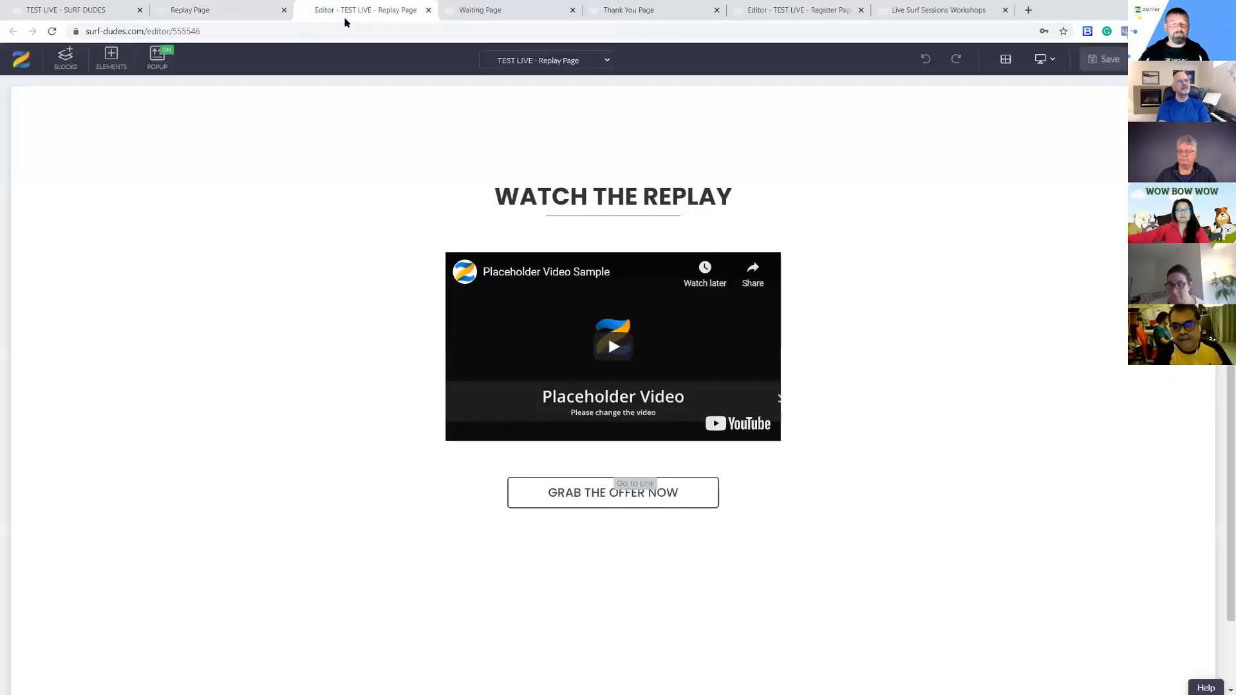
pyautogui.click(522, 507)
pyautogui.click(551, 468)
pyautogui.click(636, 197)
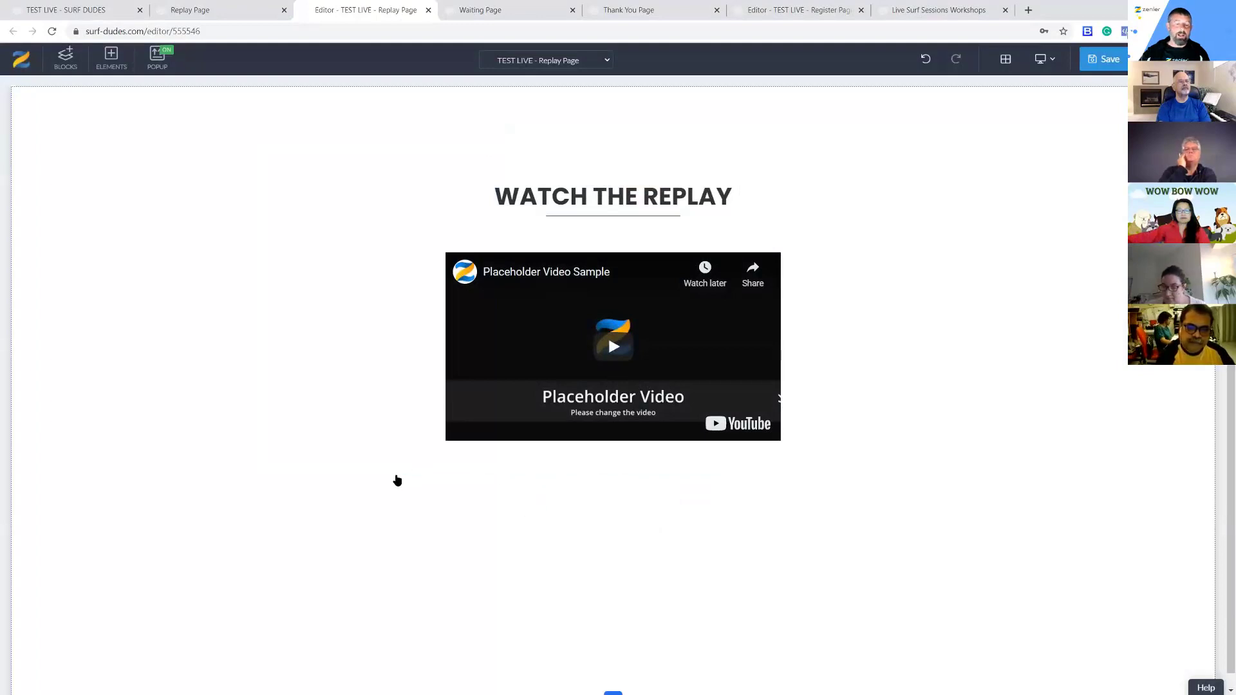
# Add a row below the replay video and insert an H1 heading element in it
pyautogui.click(470, 469)
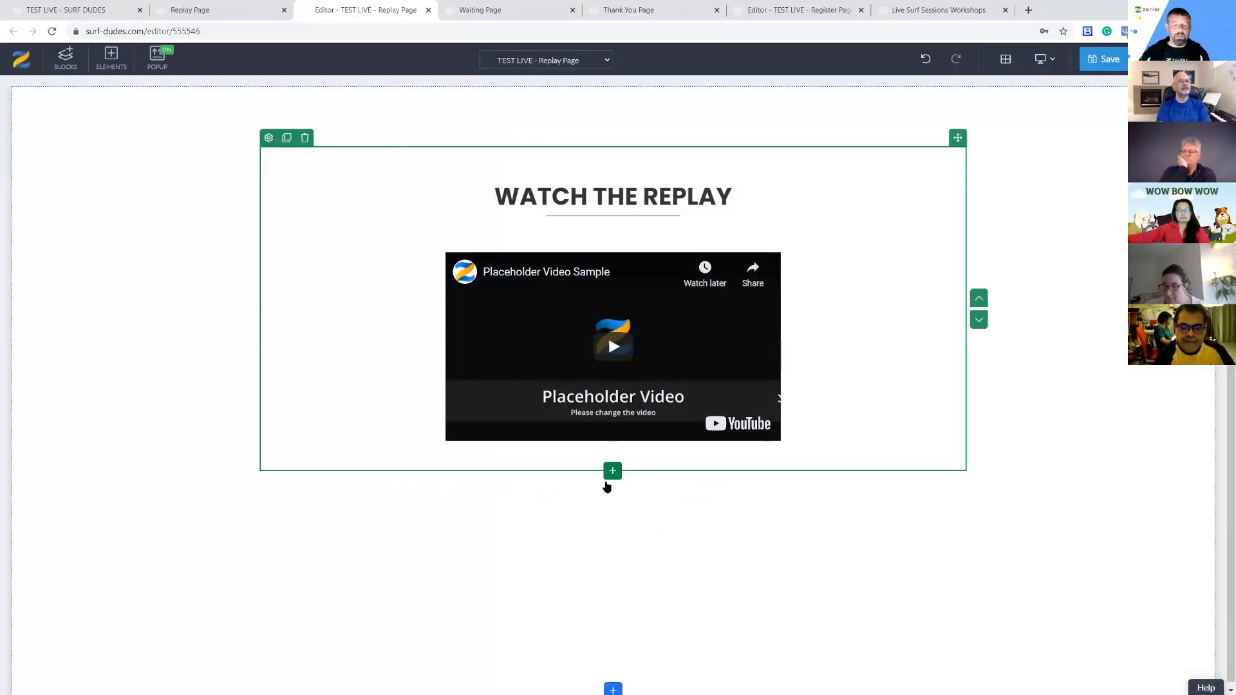
pyautogui.click(613, 473)
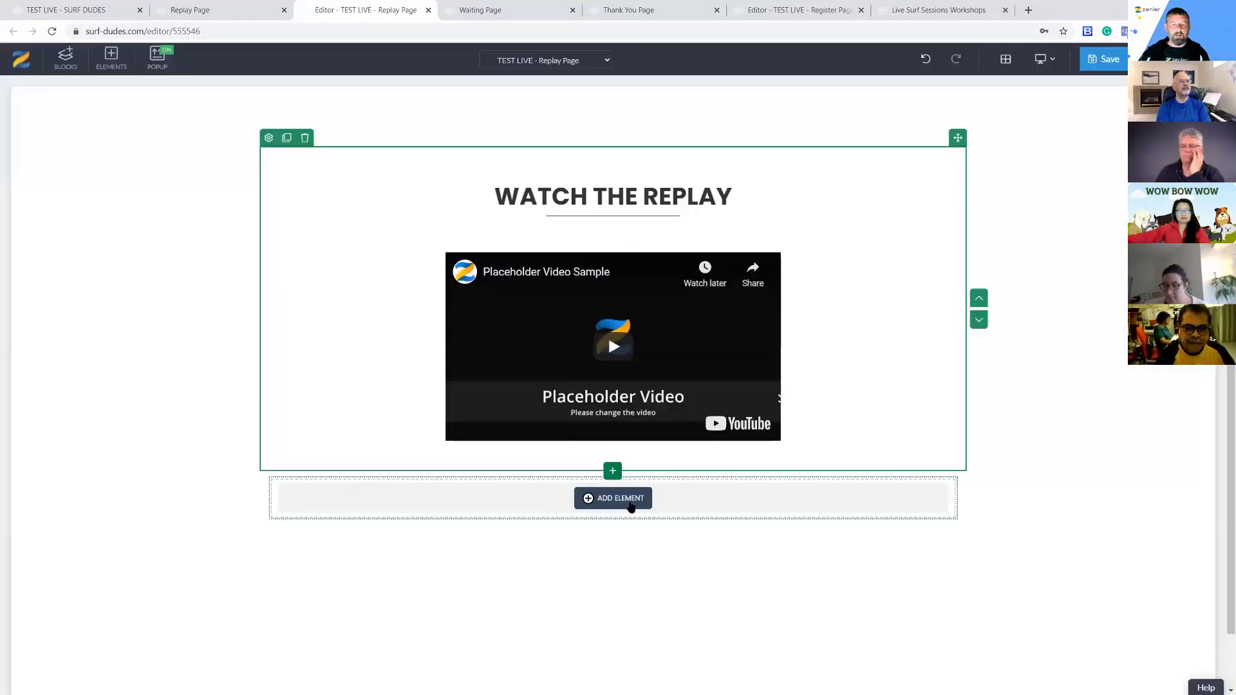
pyautogui.click(630, 505)
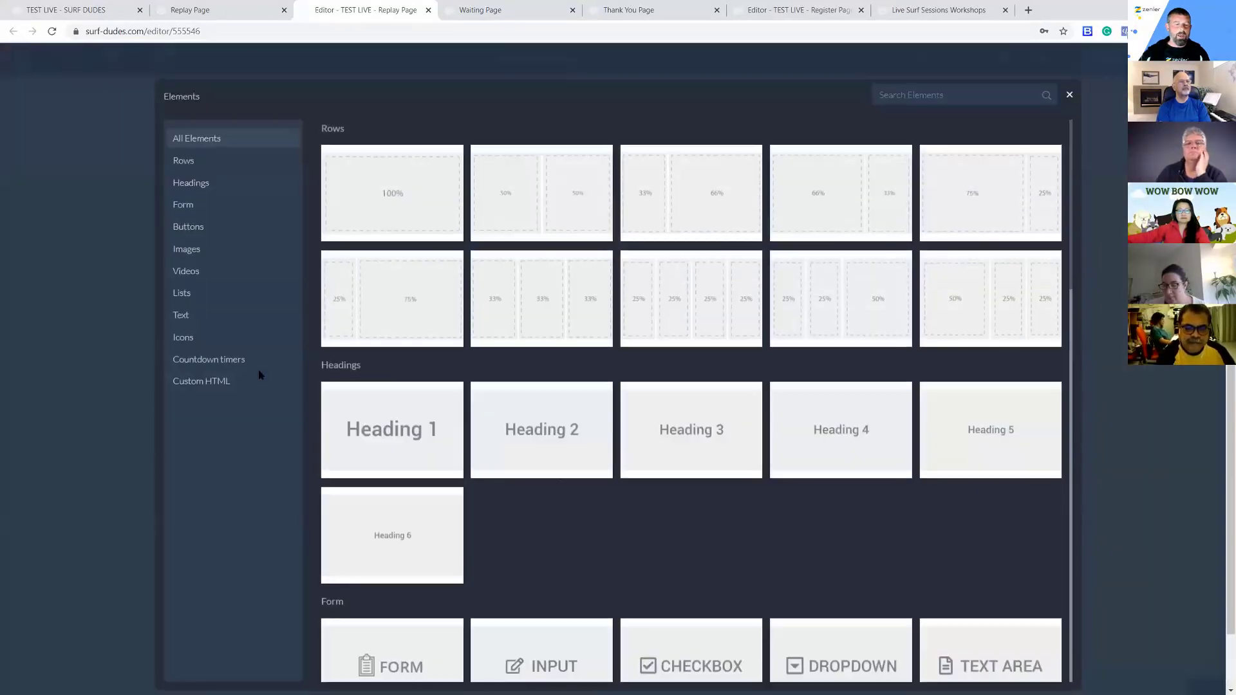
pyautogui.click(194, 185)
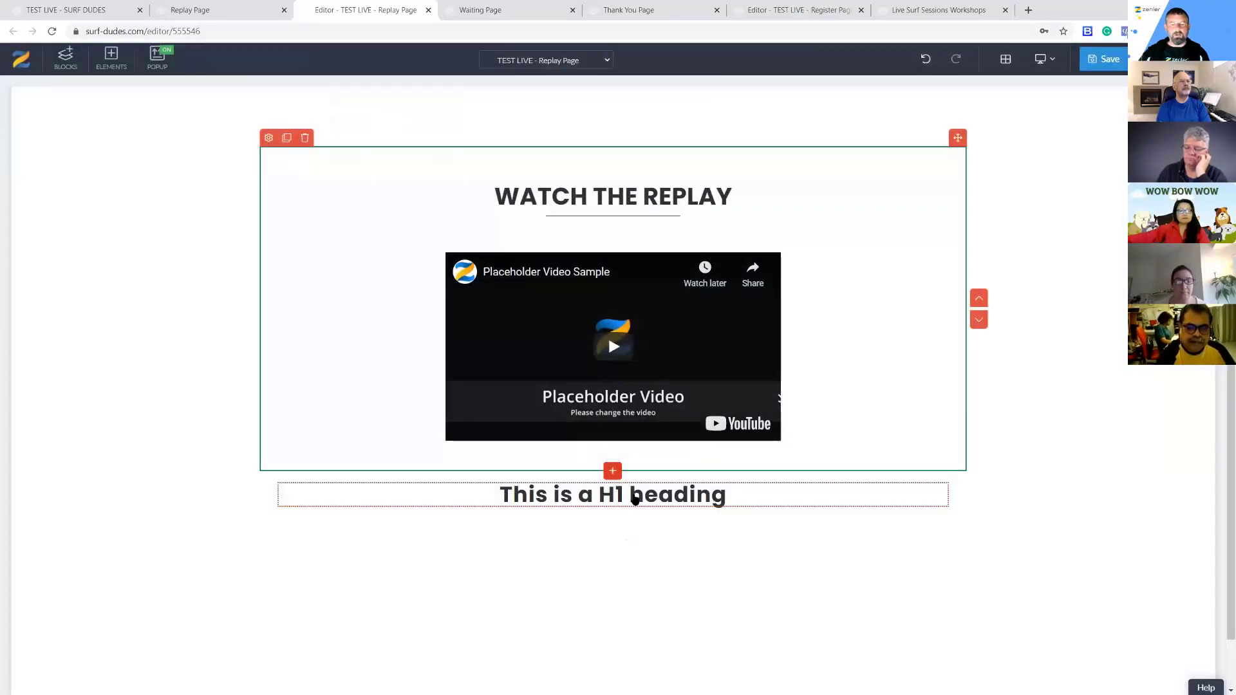
pyautogui.click(635, 498)
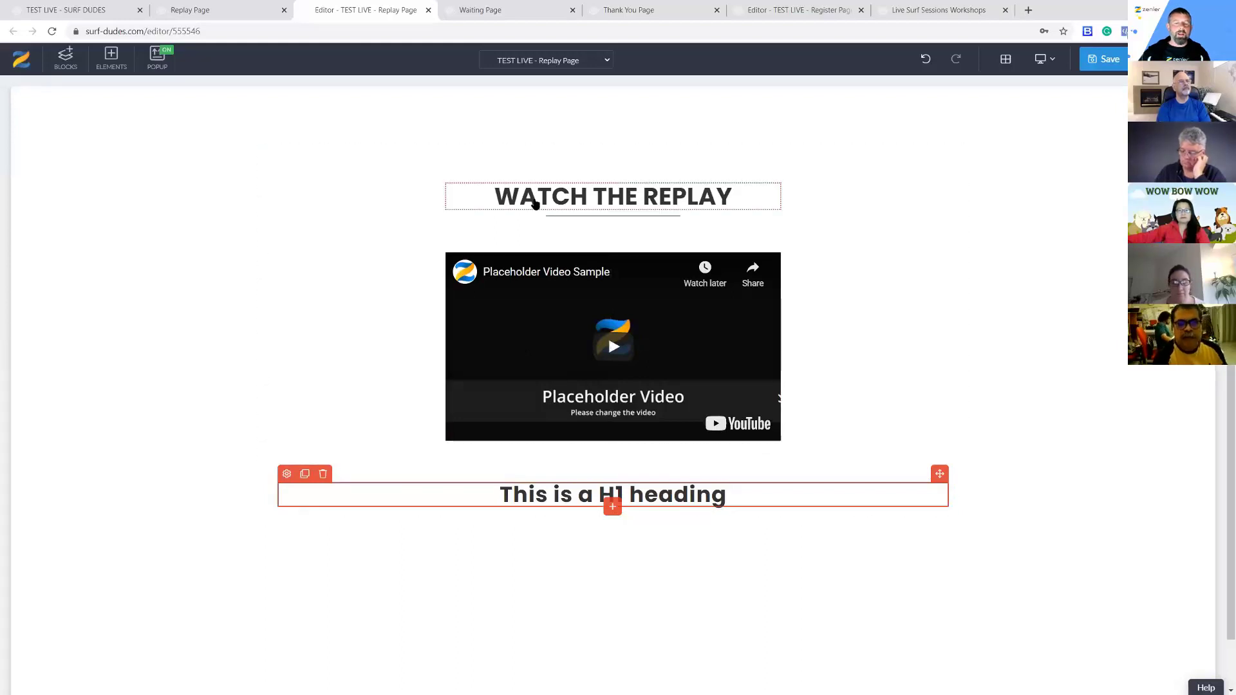
# Delete the placeholder video under the WATCH THE REPLAY heading
pyautogui.click(537, 204)
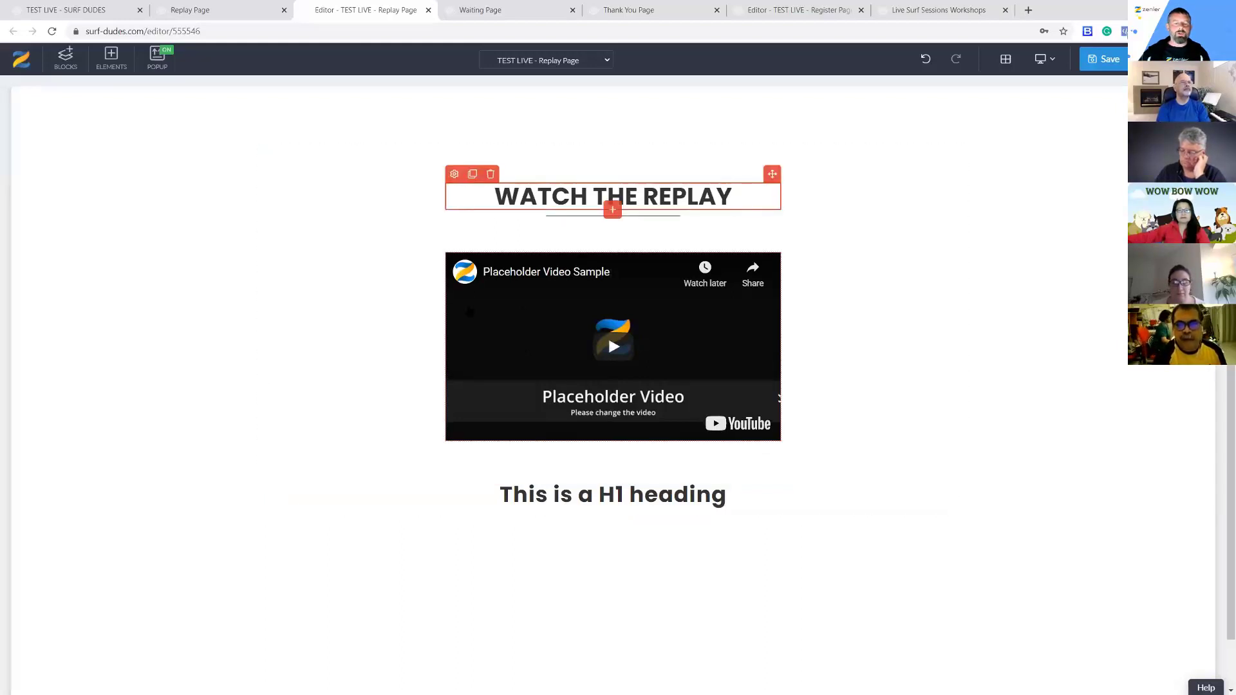
pyautogui.click(553, 297)
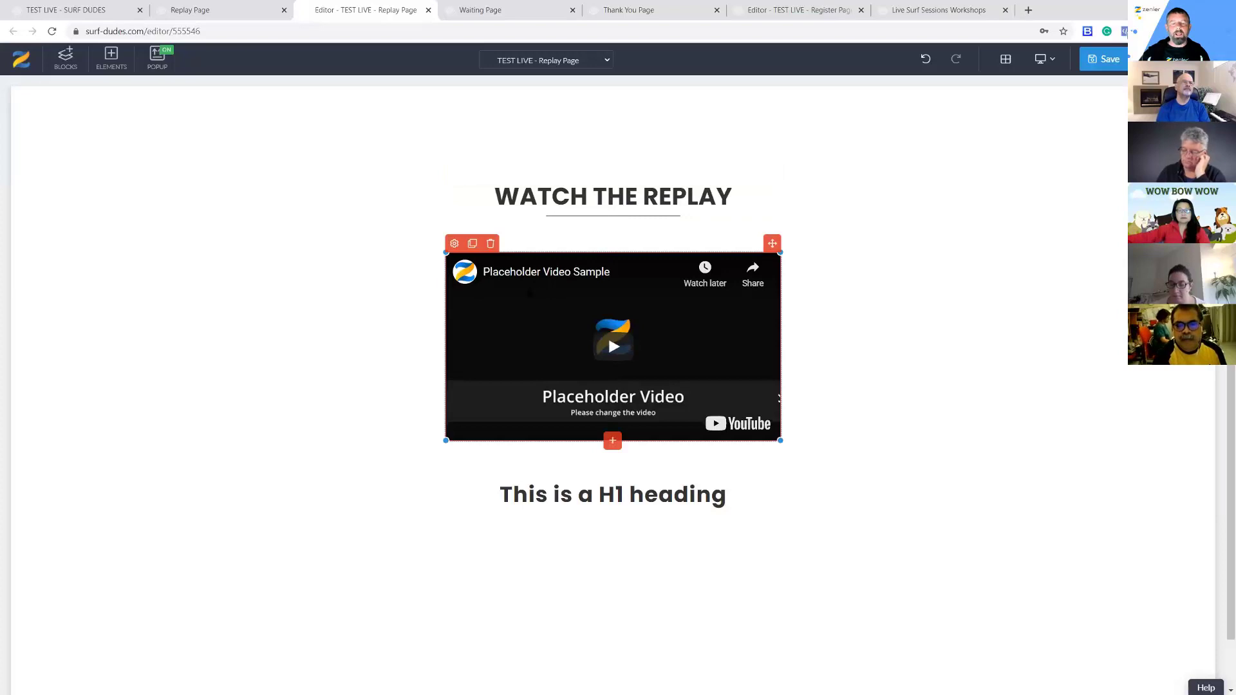
pyautogui.click(491, 243)
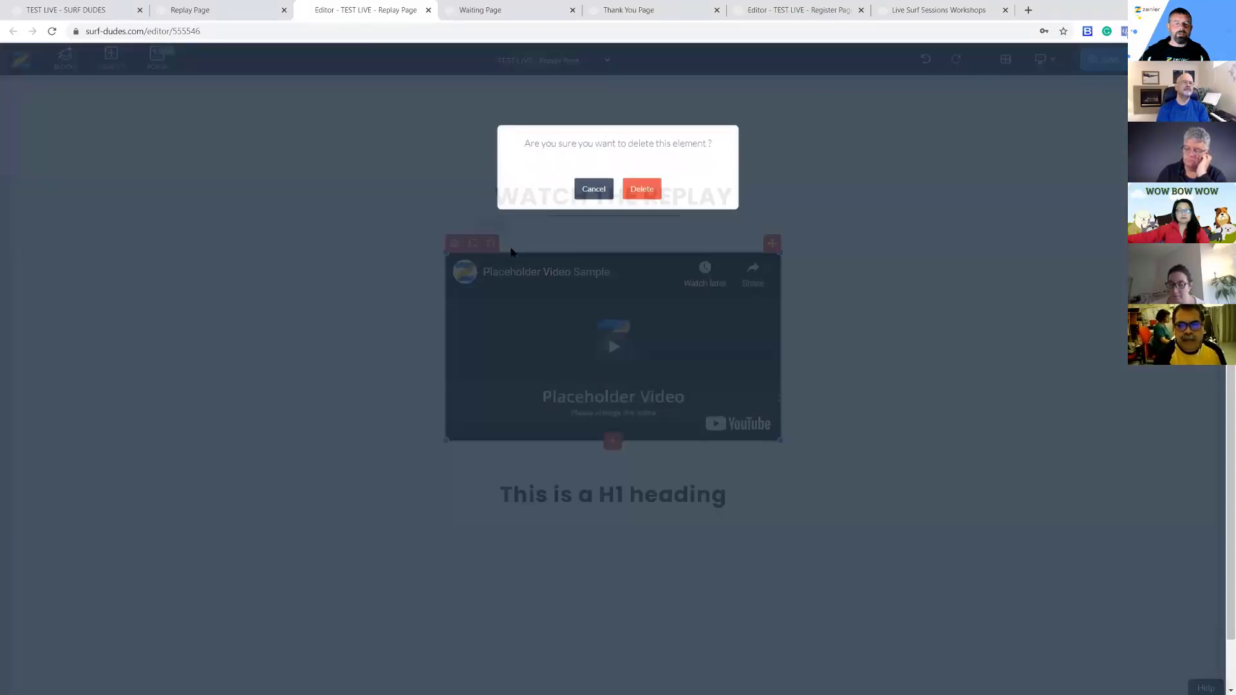
pyautogui.click(642, 191)
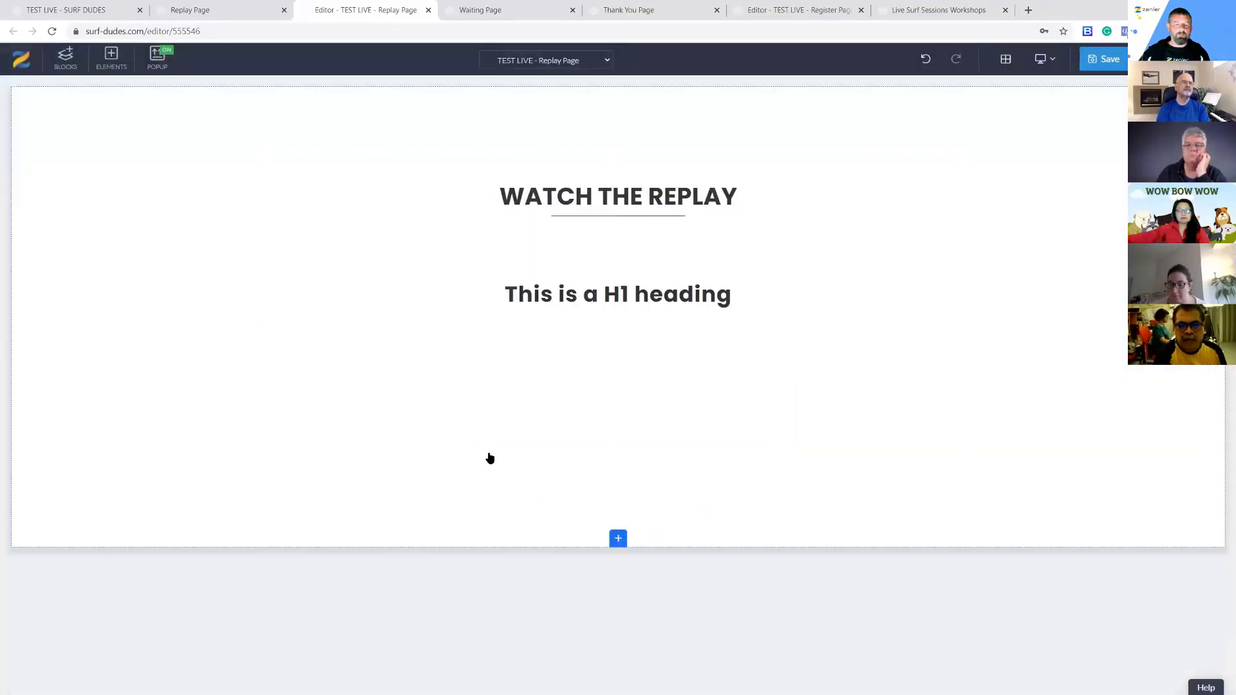
# Delete the newly added H1 heading from the replay page
pyautogui.click(481, 294)
pyautogui.click(328, 274)
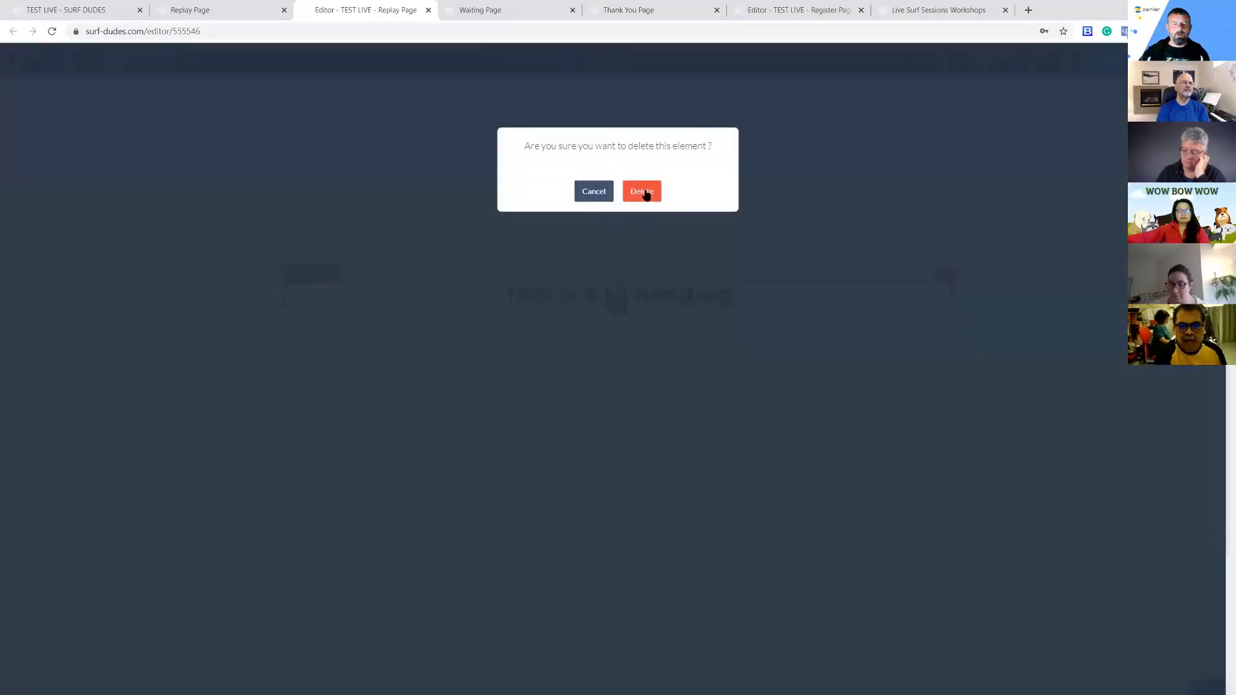
pyautogui.click(645, 191)
# Change the replay page heading to NO REPLAY, save the page and dismiss the SEO settings
pyautogui.click(732, 202)
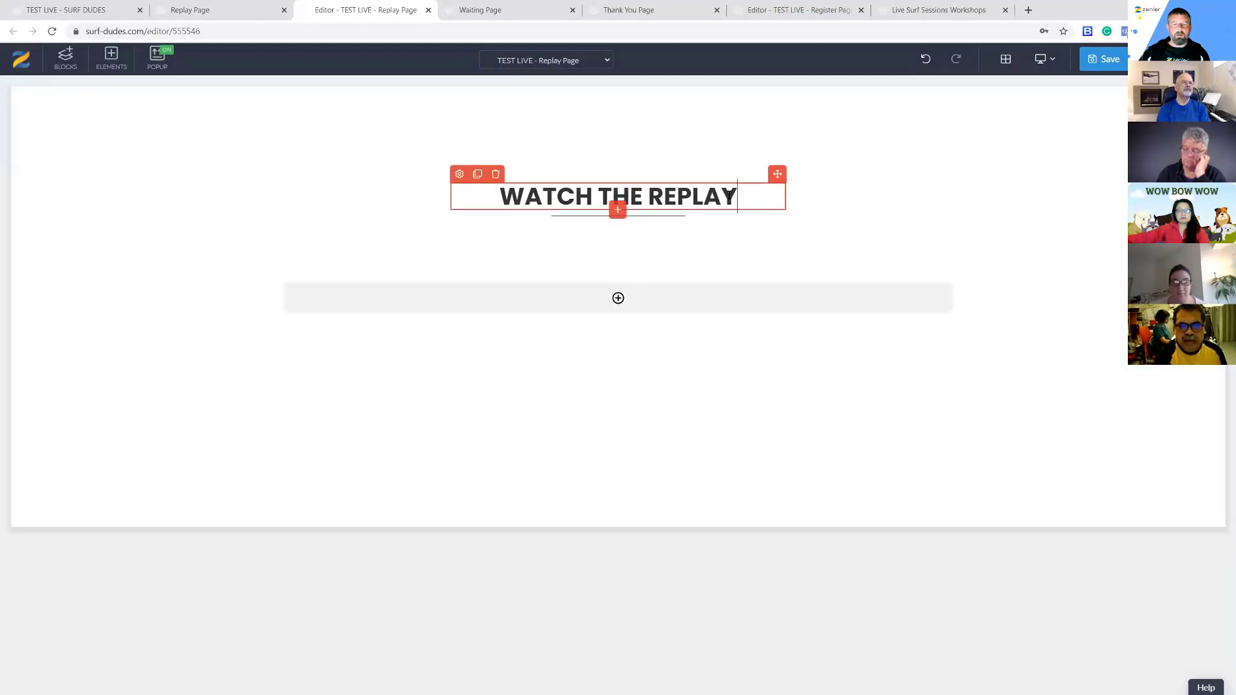
pyautogui.moveTo(734, 199); pyautogui.dragTo(491, 196)
pyautogui.write('NO REPLAY')
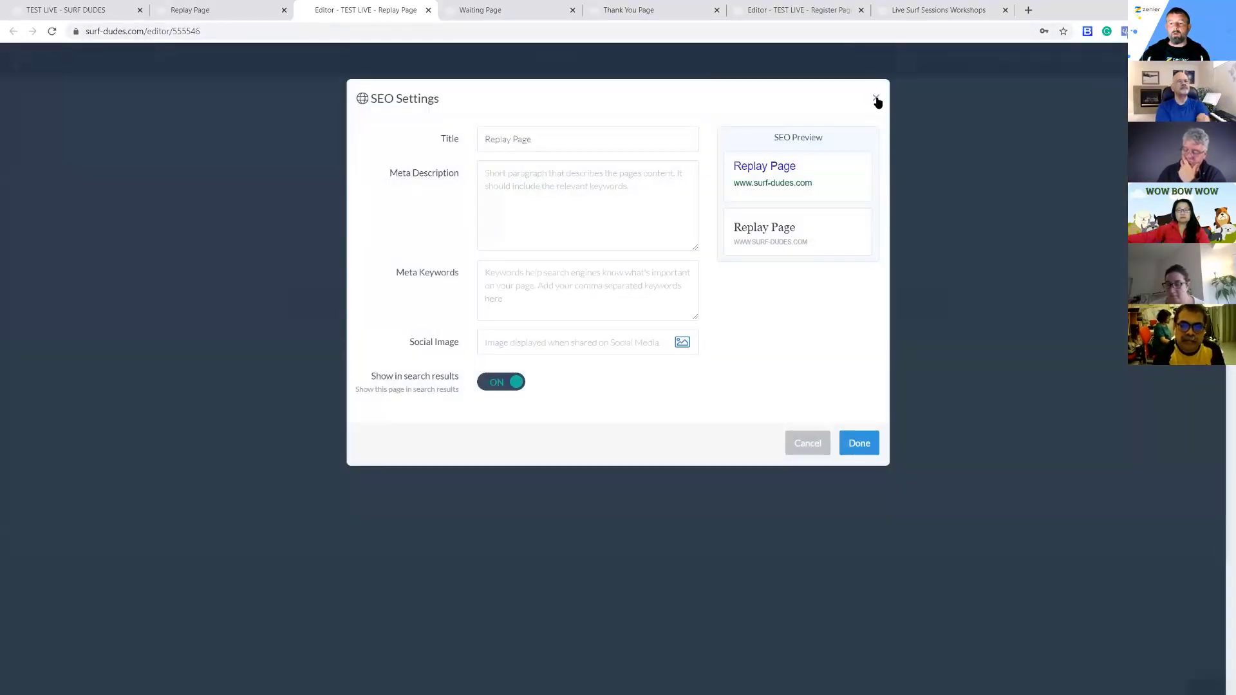
pyautogui.click(876, 98)
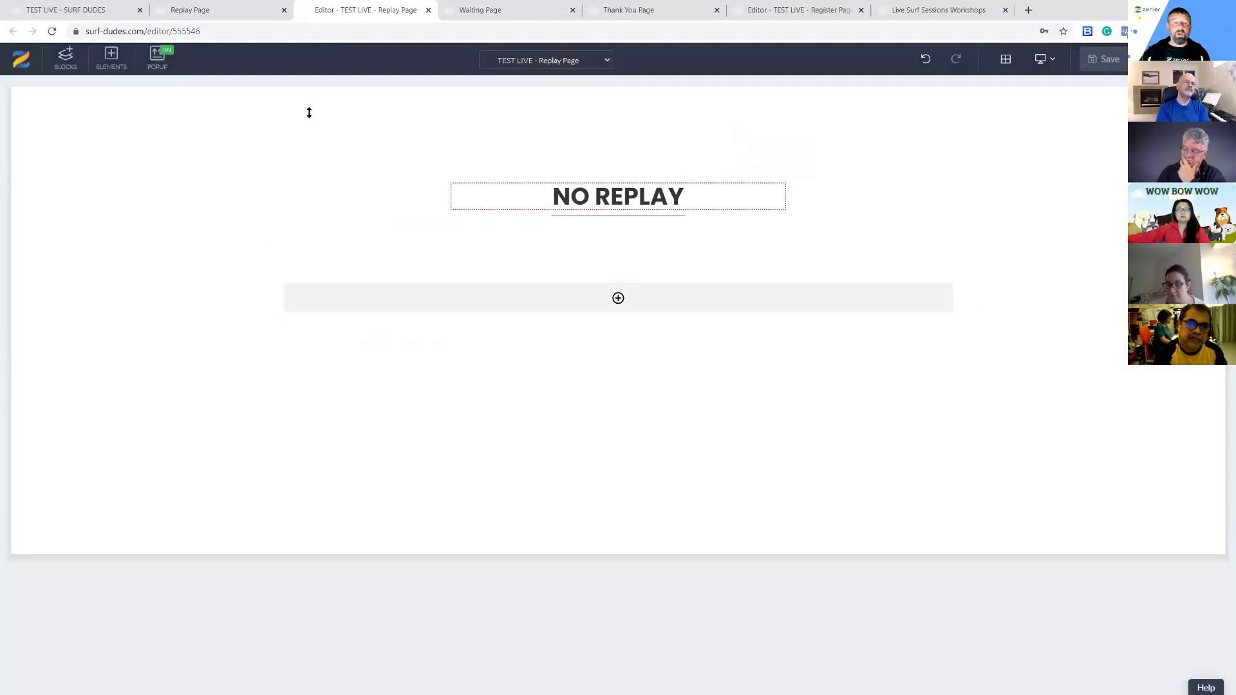
# Close all open editor and page preview tabs, keeping only the TEST LIVE class pages open
pyautogui.click(1005, 10)
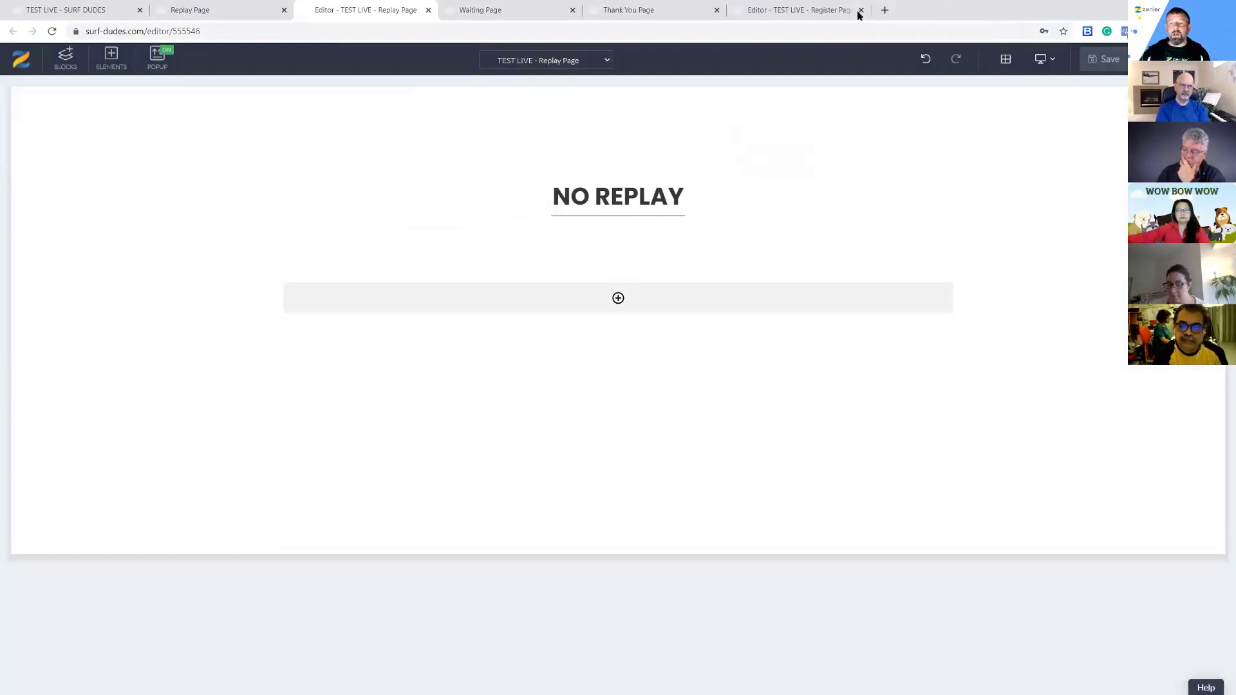
pyautogui.click(860, 10)
pyautogui.click(717, 9)
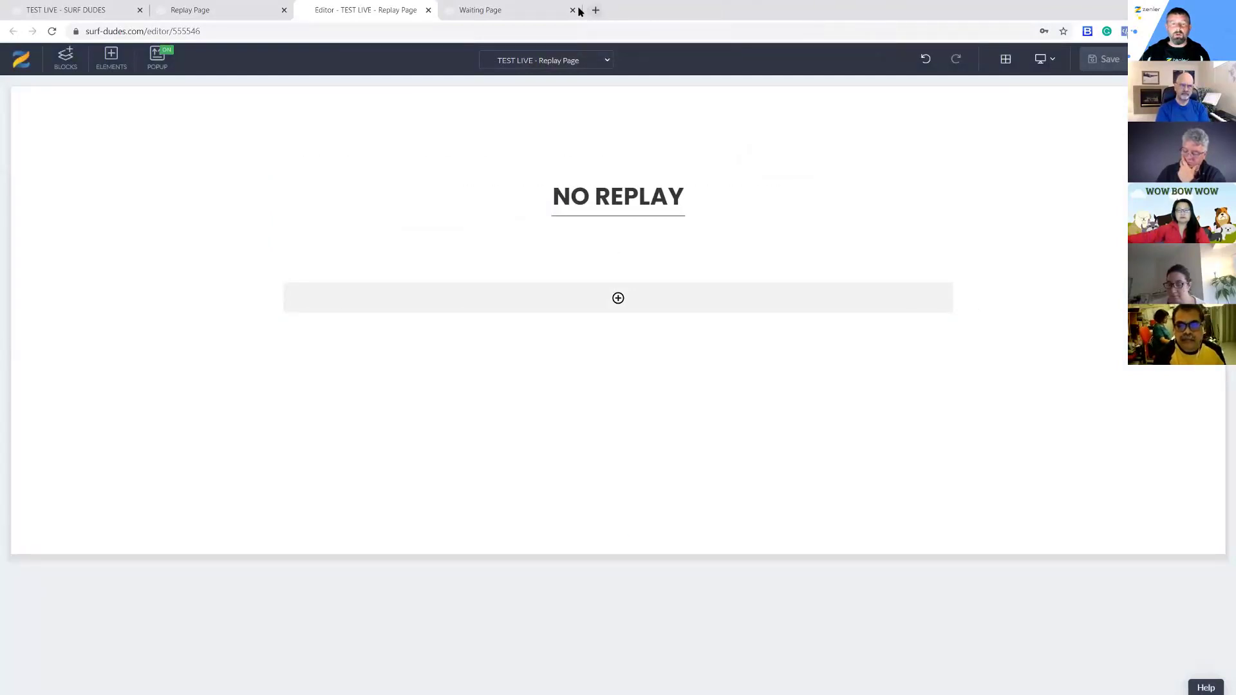
pyautogui.click(534, 9)
pyautogui.click(428, 10)
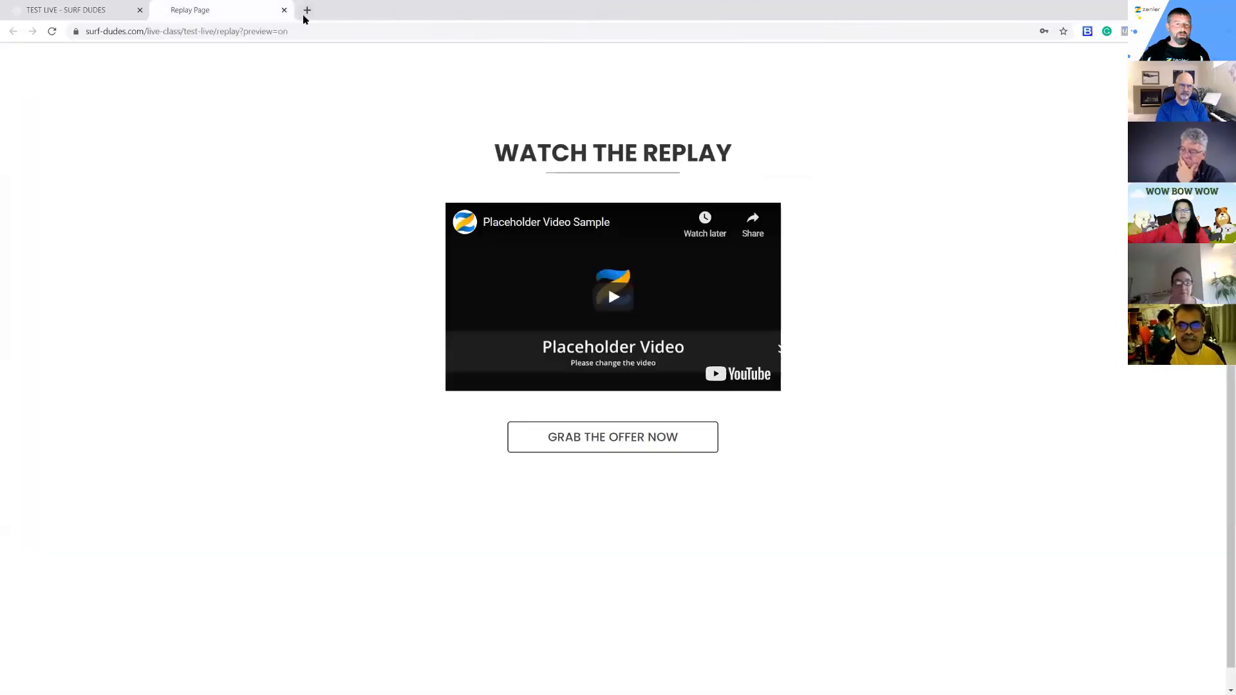
pyautogui.click(284, 9)
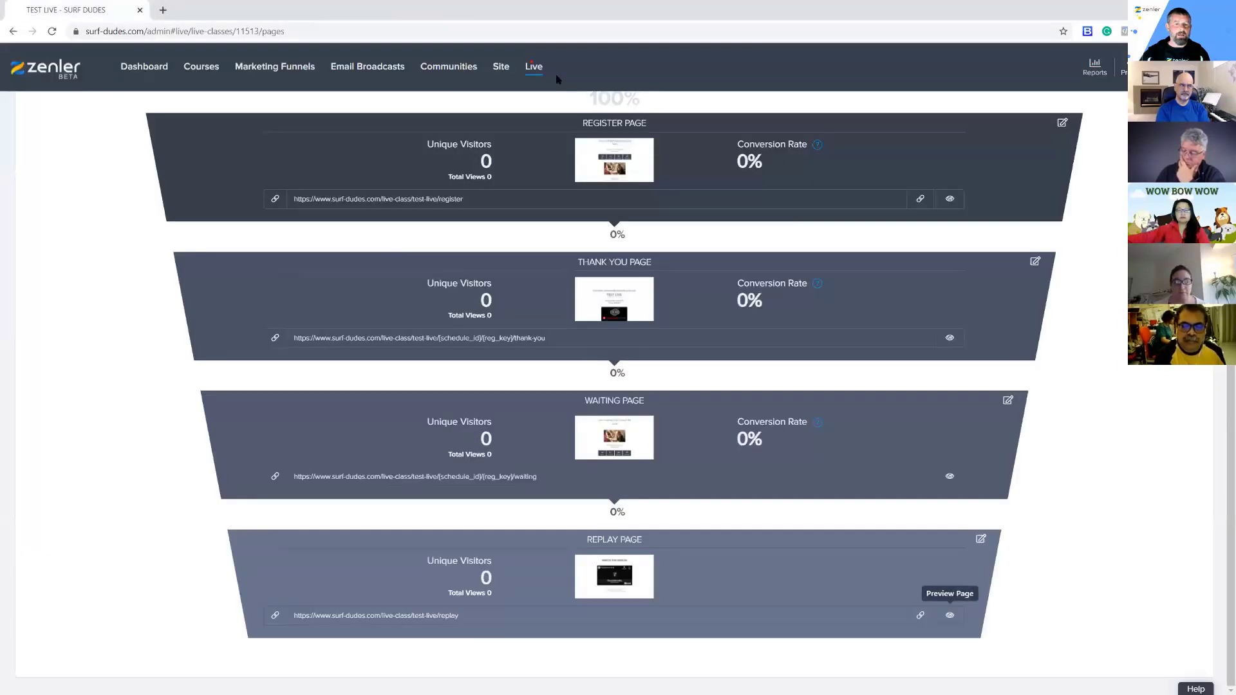
# Open the list of live classes and delete the TEST LIVE class
pyautogui.click(533, 67)
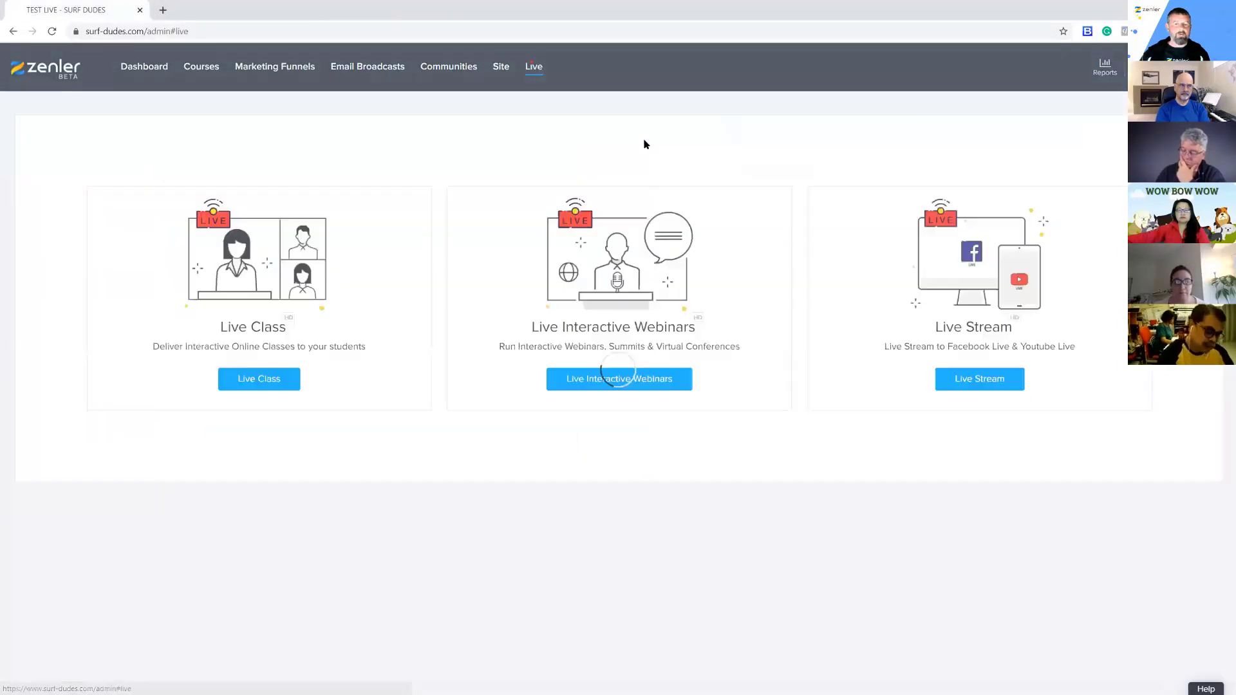
pyautogui.click(269, 381)
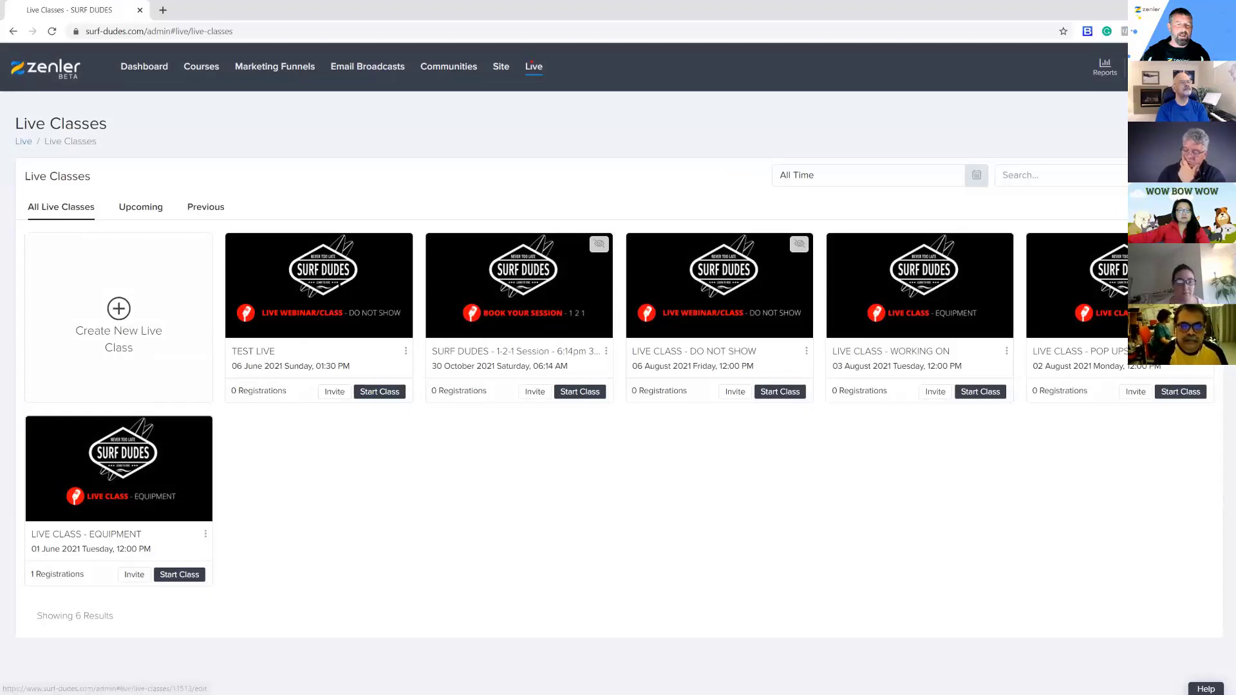
pyautogui.click(405, 353)
pyautogui.click(386, 405)
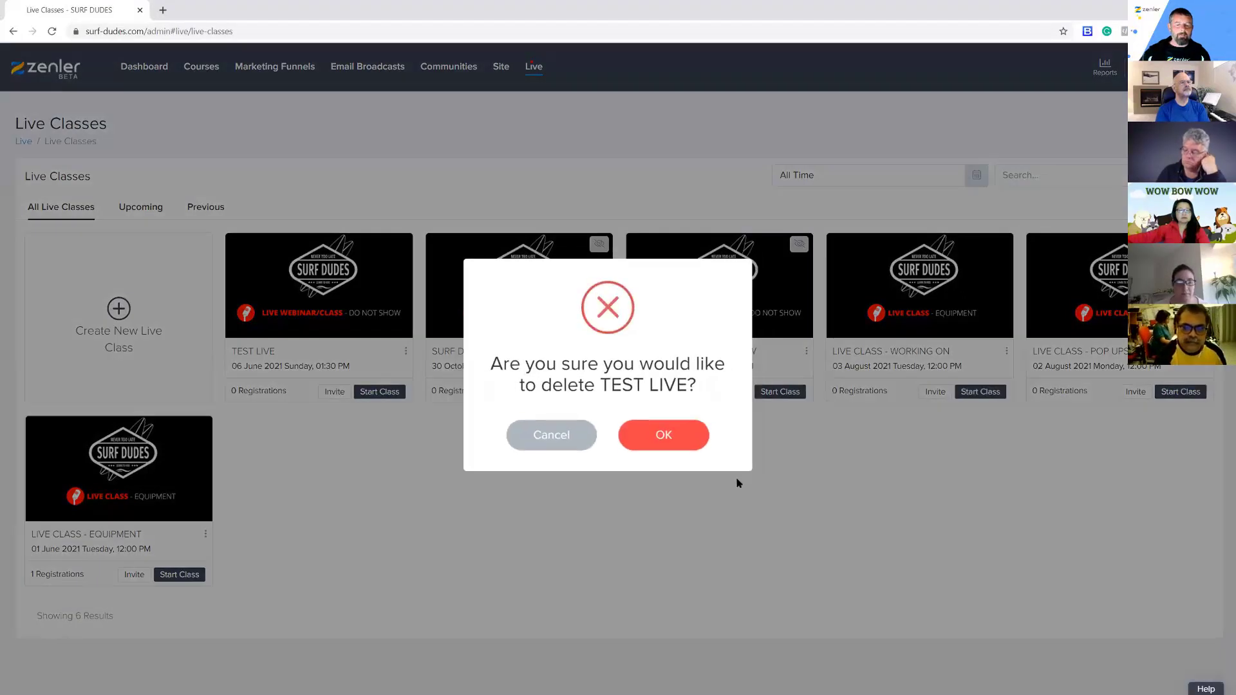
pyautogui.click(695, 436)
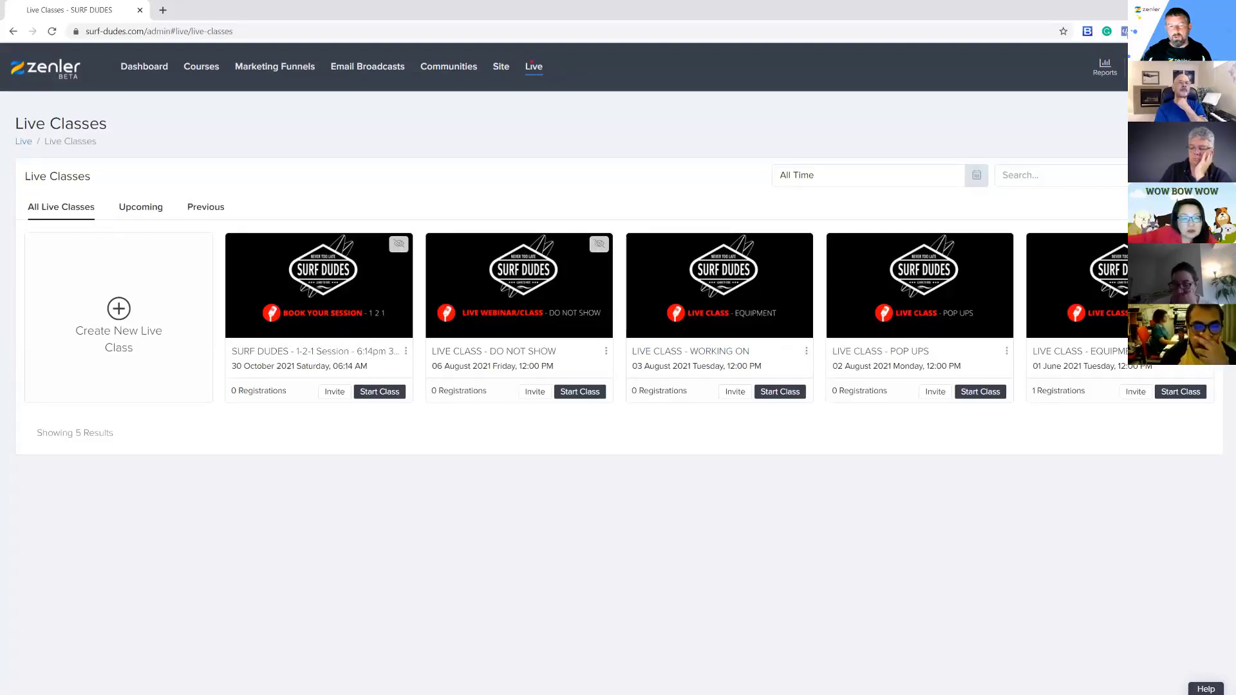
# Open LIVE CLASS - WORKING ON for editing and examine its topic and webinar URL
pyautogui.click(806, 352)
pyautogui.click(774, 388)
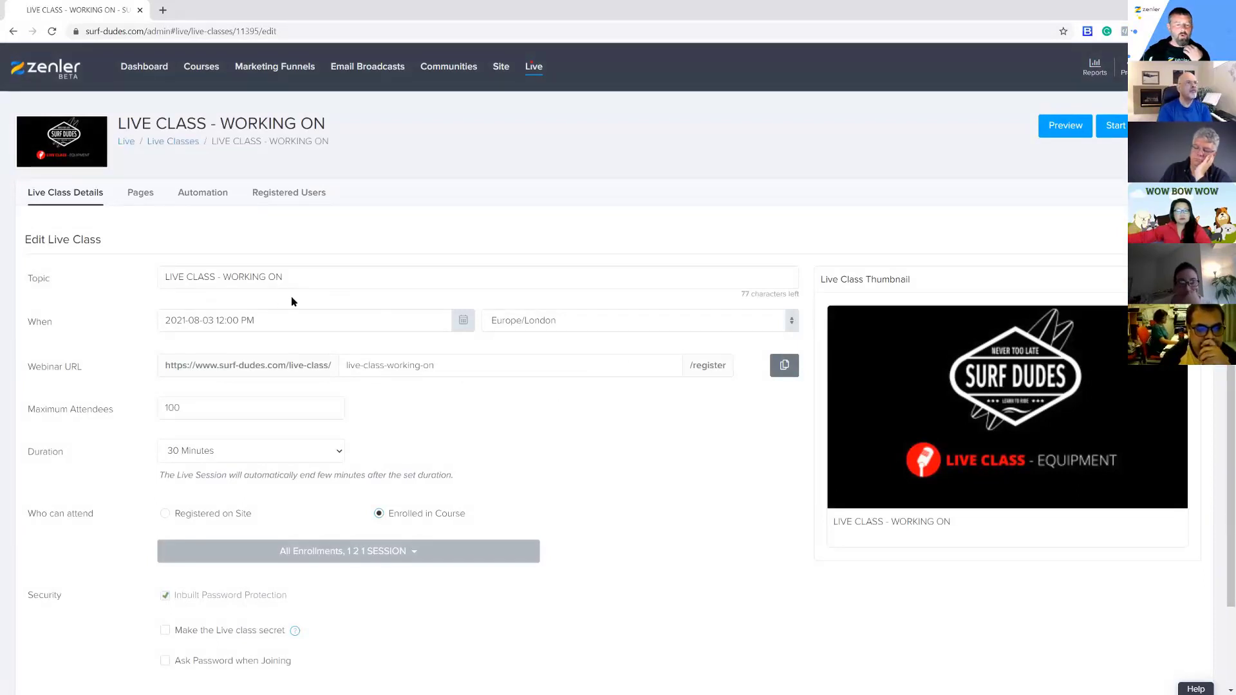
pyautogui.tripleClick(169, 277)
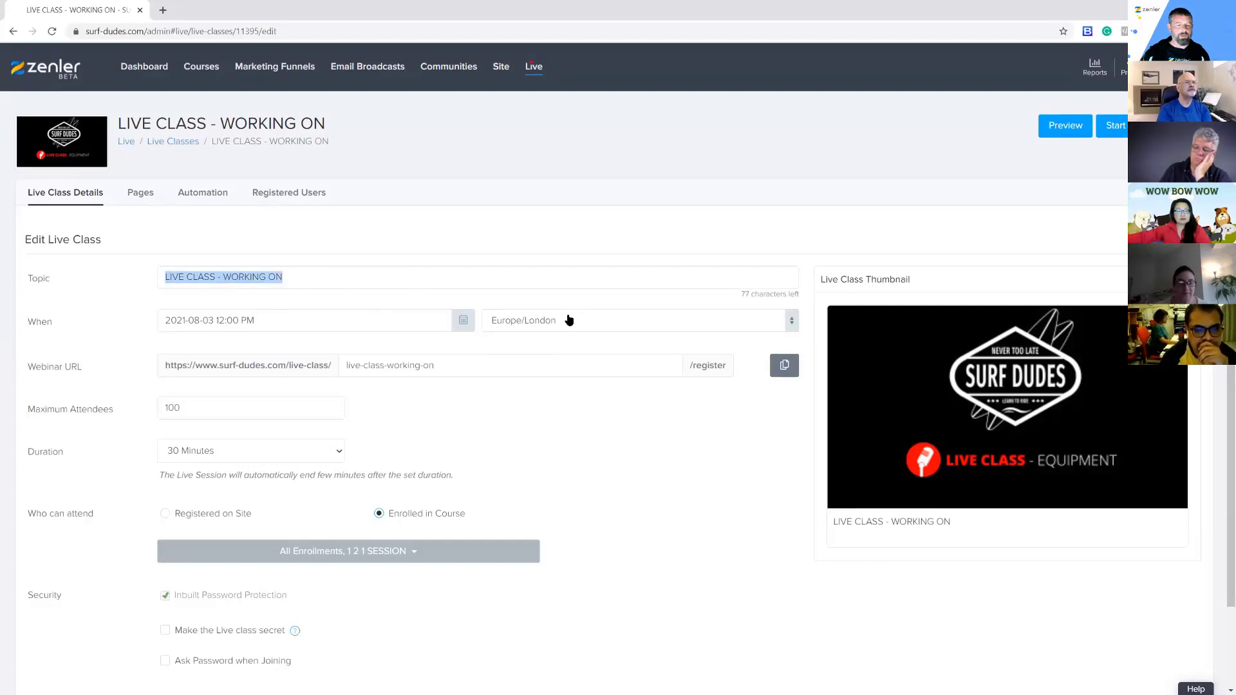
pyautogui.moveTo(363, 366); pyautogui.dragTo(421, 365)
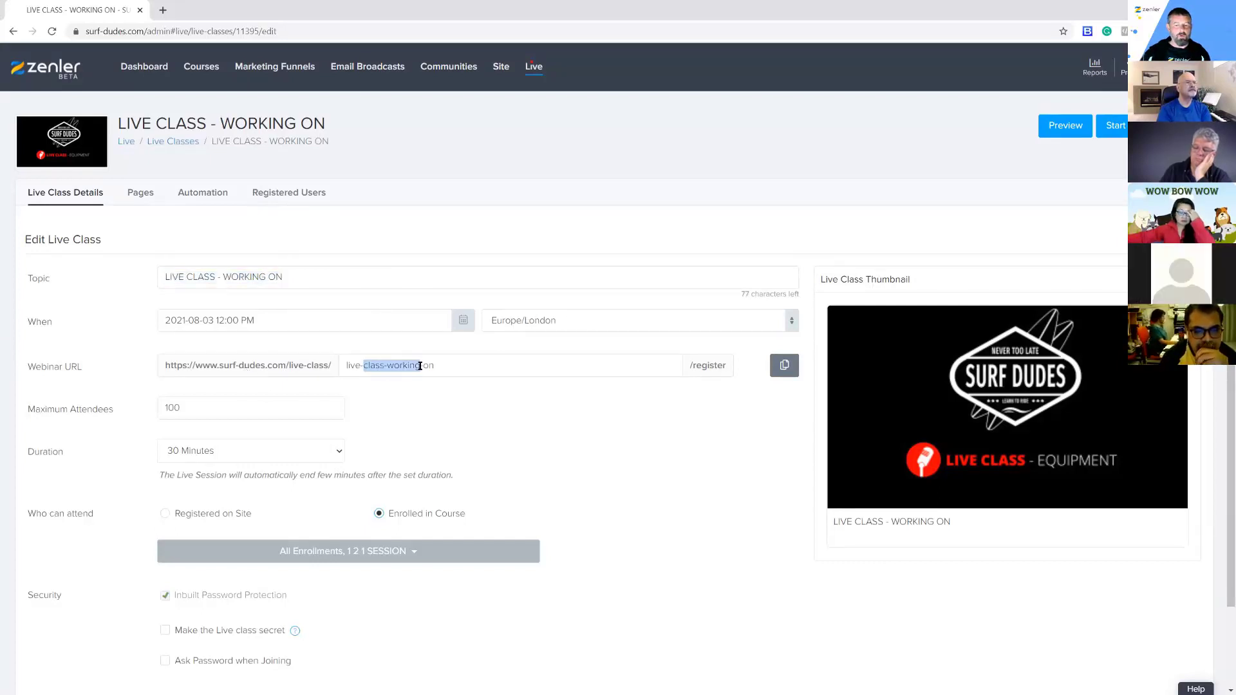
pyautogui.click(407, 366)
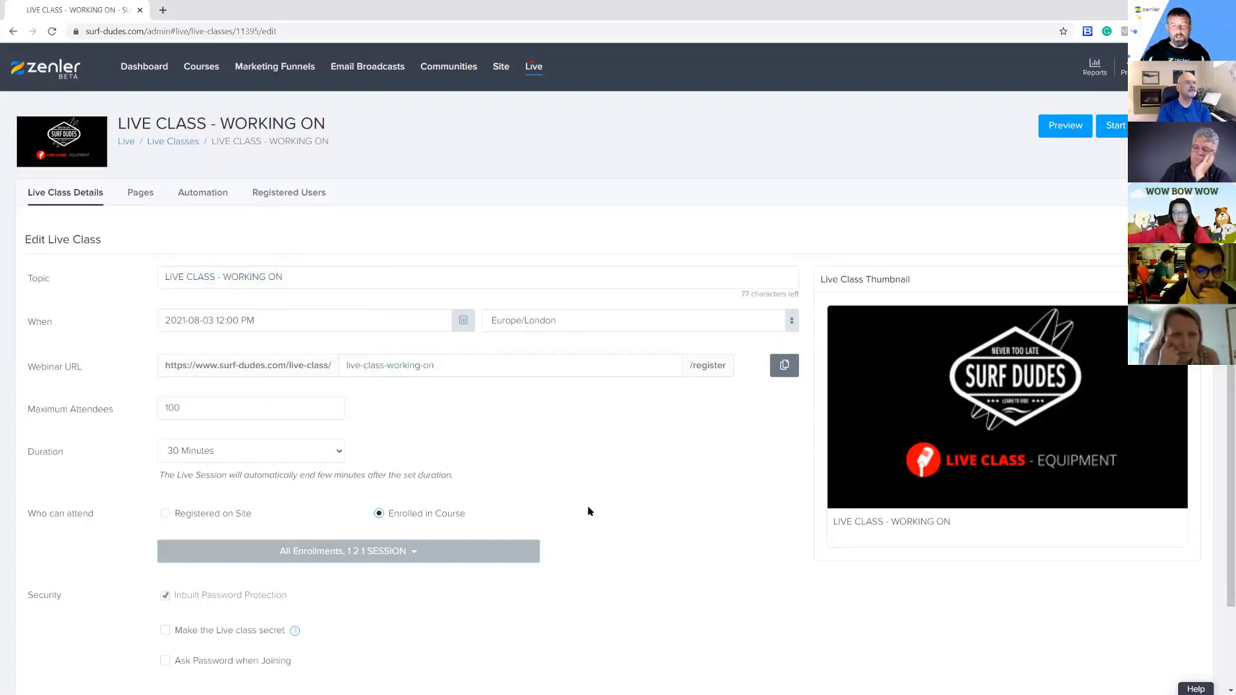
pyautogui.click(438, 365)
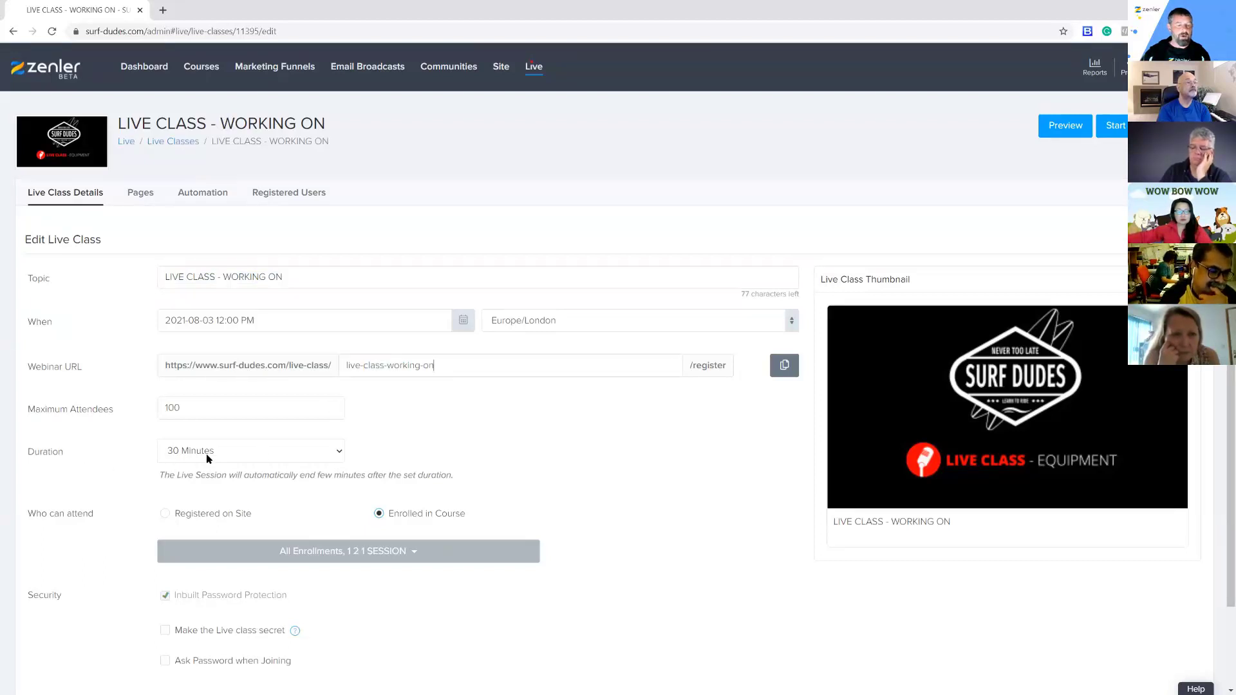
# Review the duration, attendance and security settings of the live class, checking its course enrollment selection
pyautogui.scroll(-2, 563, 491)
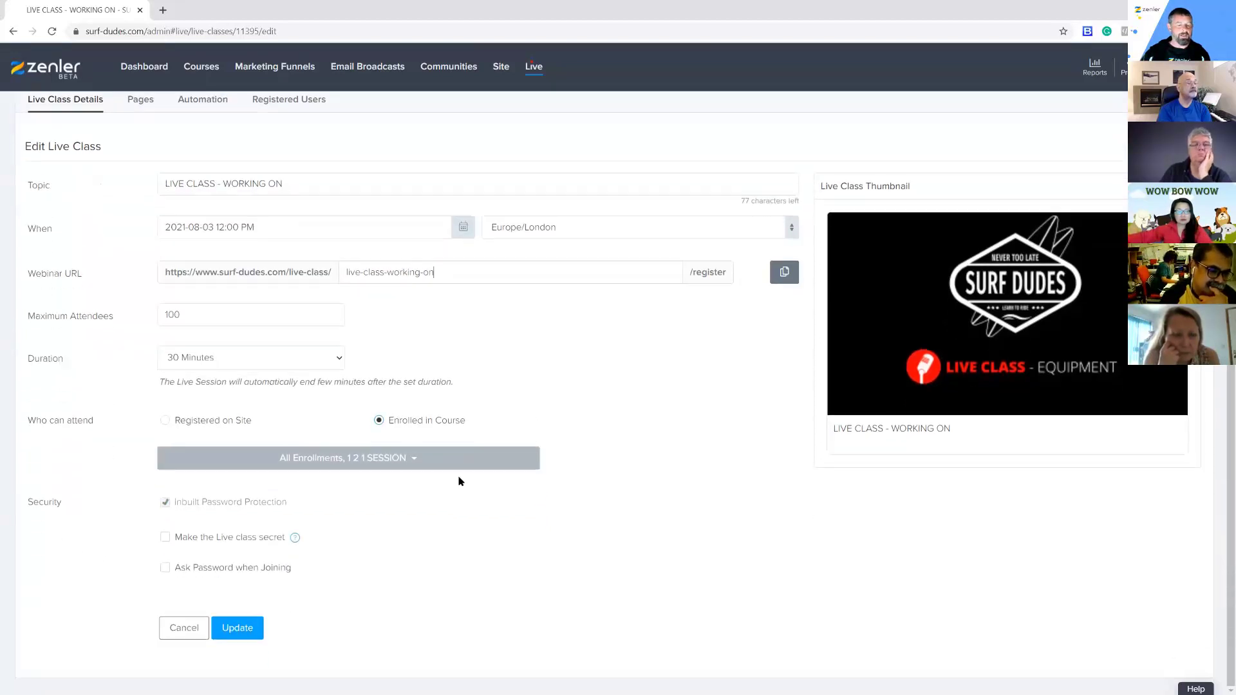
pyautogui.click(410, 462)
pyautogui.click(666, 471)
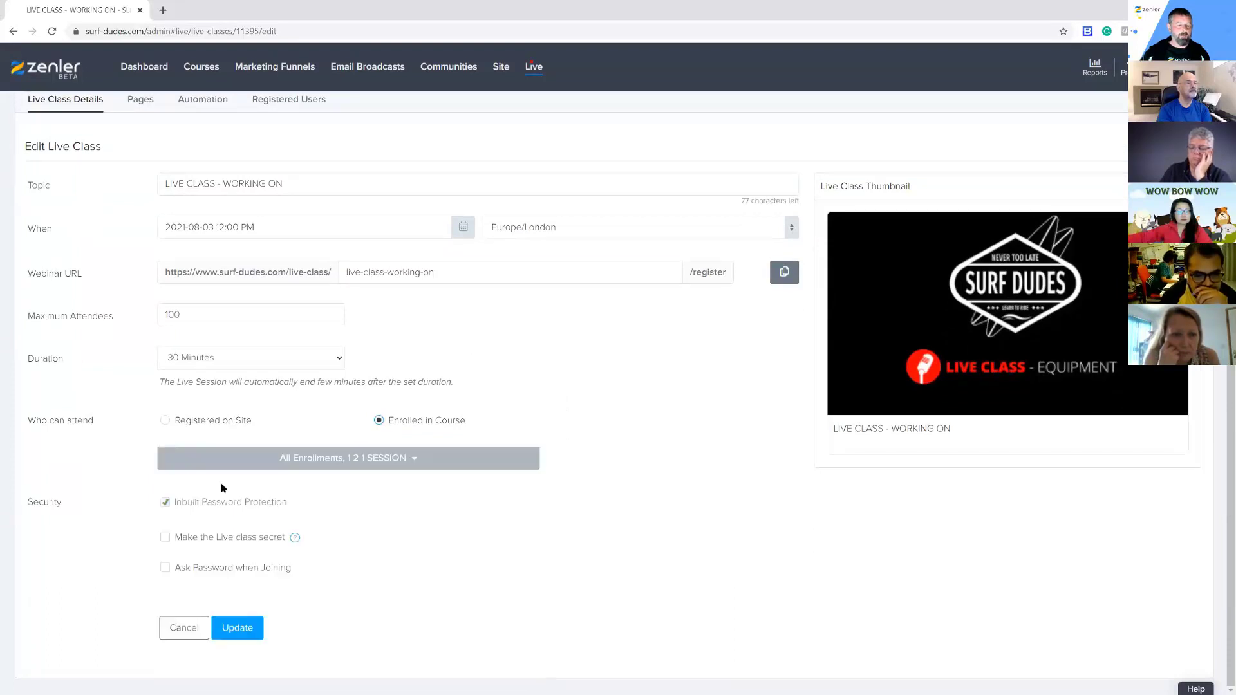
pyautogui.scroll(2, 441, 483)
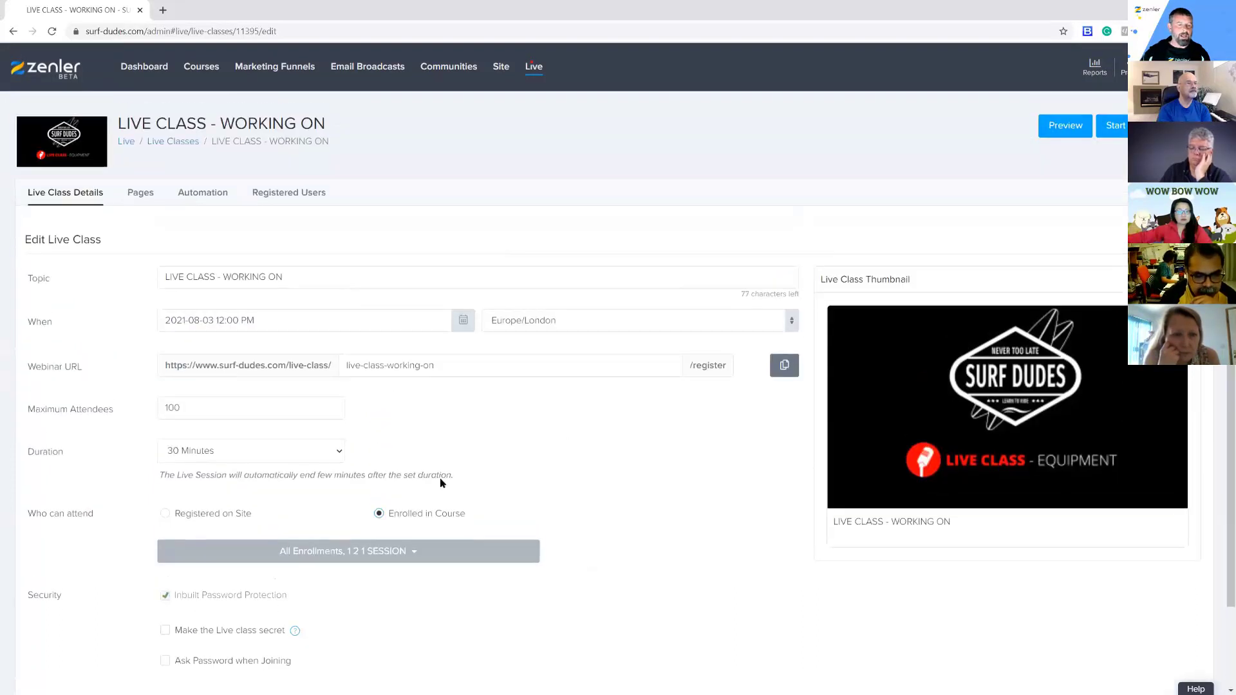
# Open the pages of LIVE CLASS - WORKING ON and preview its Register Page and Thank You Page
pyautogui.click(137, 195)
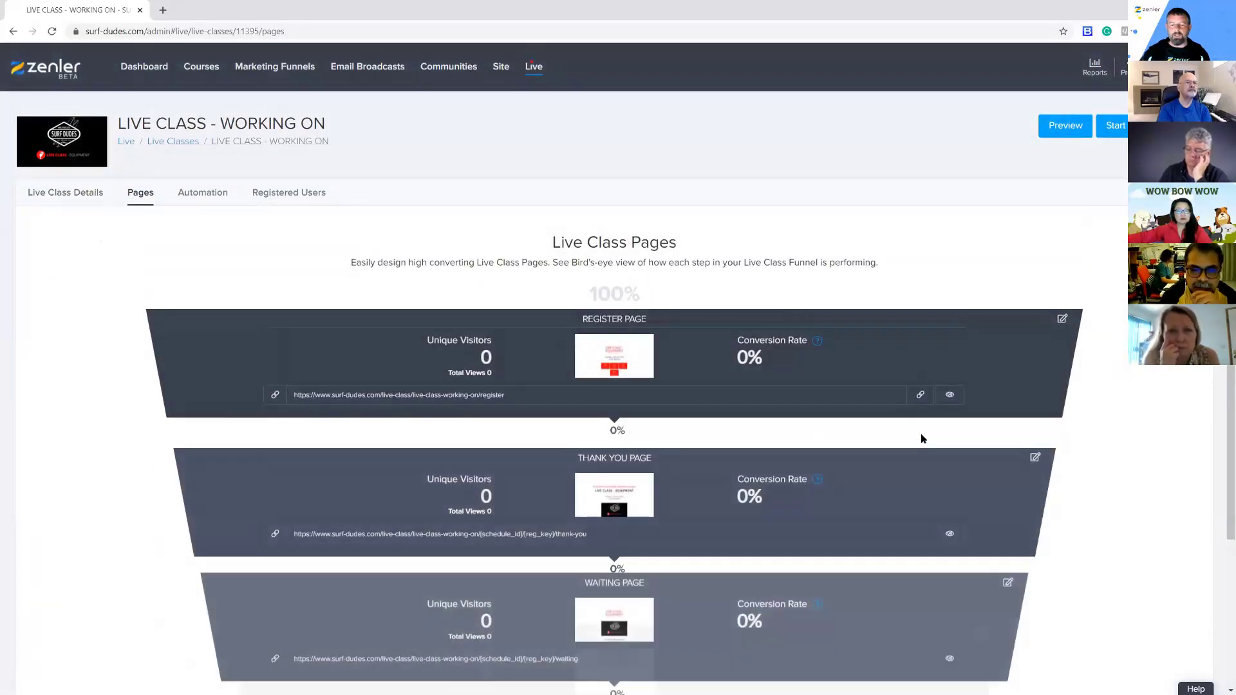
pyautogui.click(949, 396)
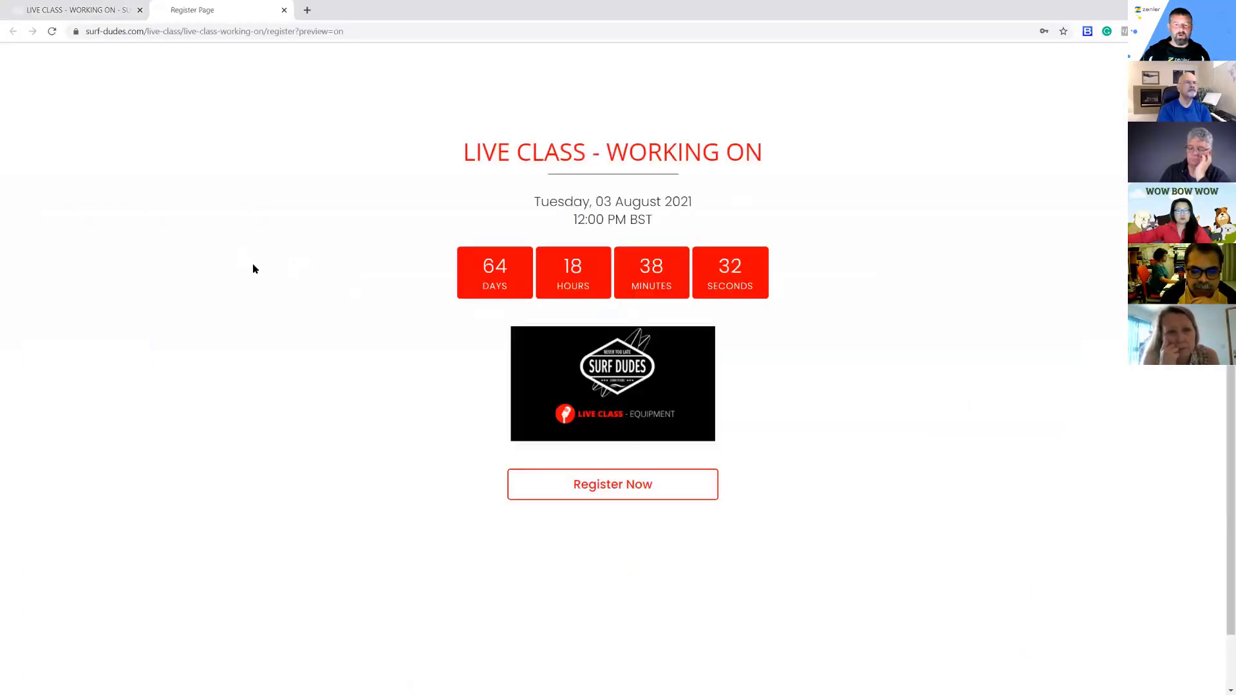
pyautogui.click(285, 11)
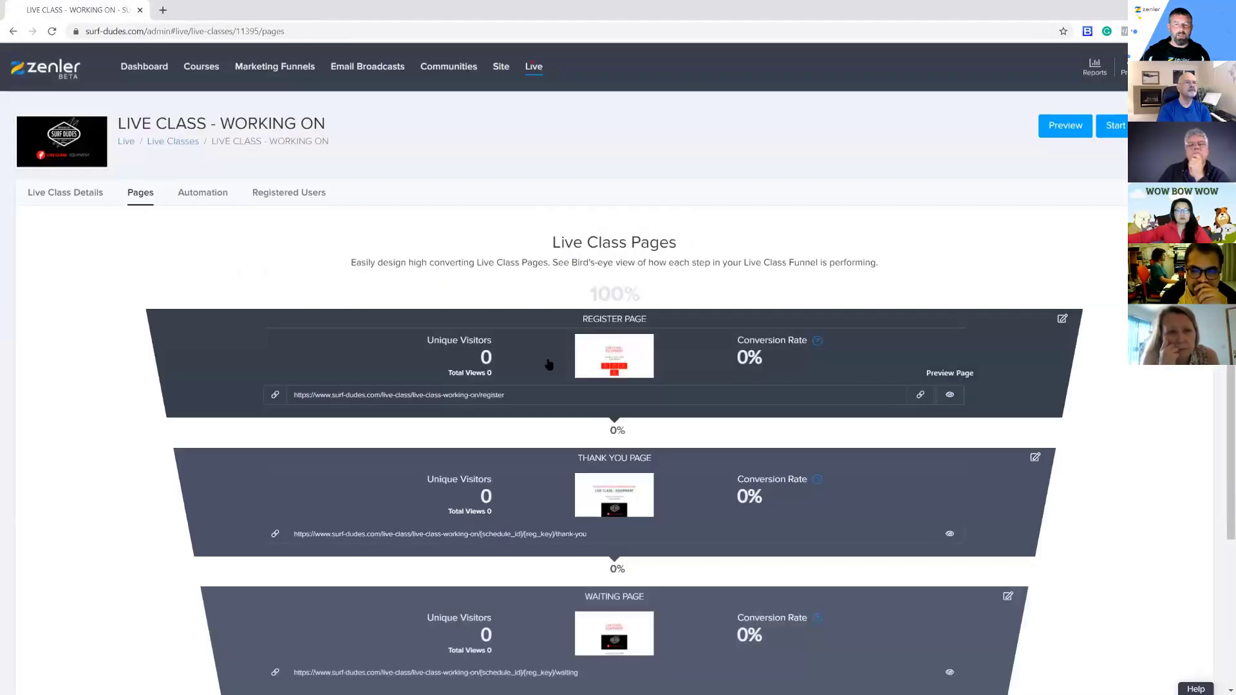
pyautogui.click(953, 535)
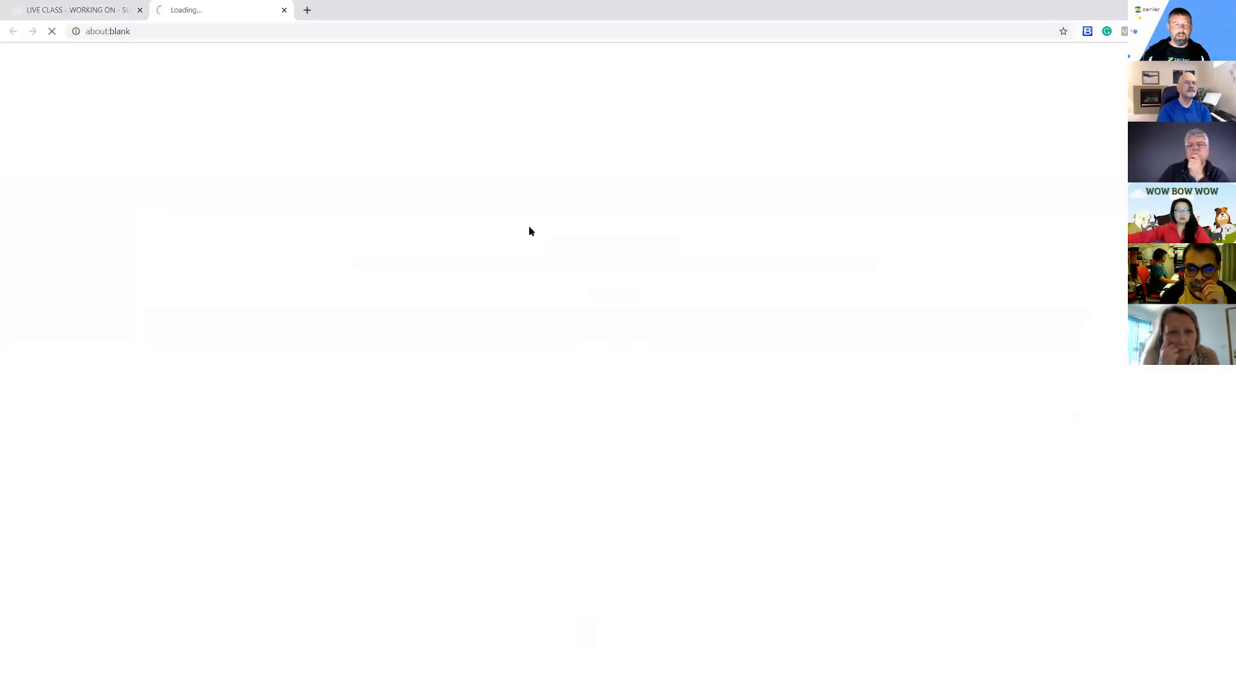
# Preview the Waiting Page and the Replay Page of the live class, closing each preview
pyautogui.click(285, 11)
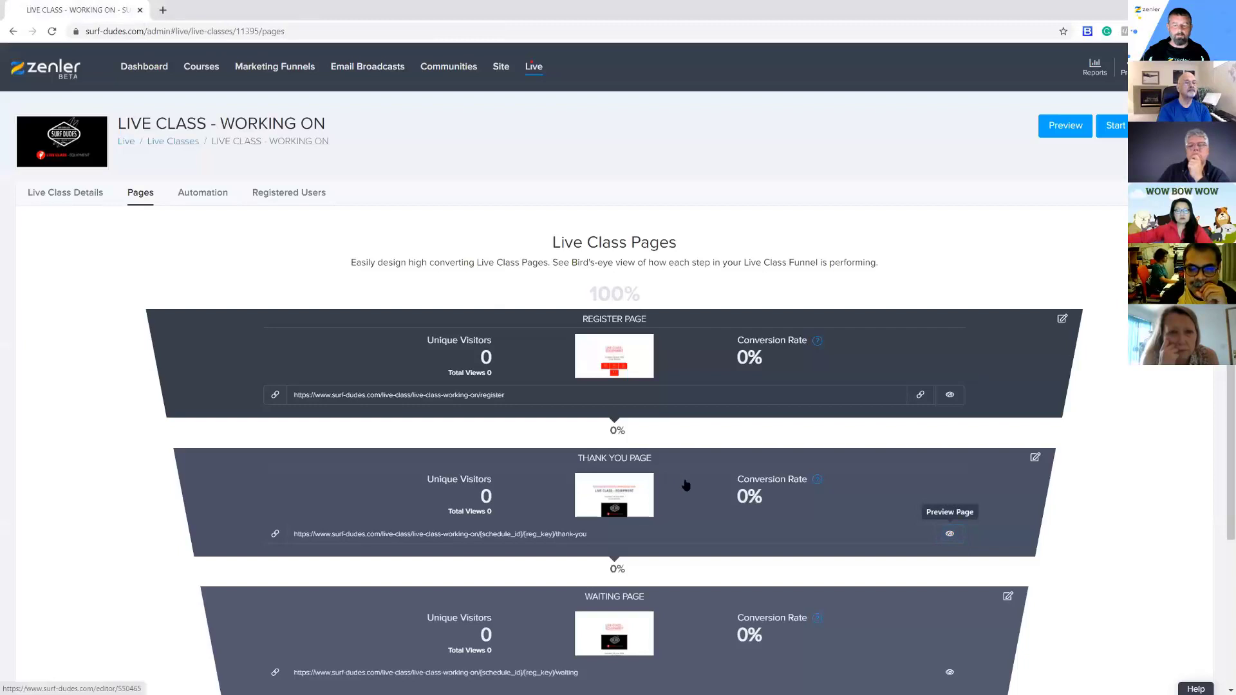
pyautogui.scroll(-3, 828, 517)
pyautogui.click(949, 477)
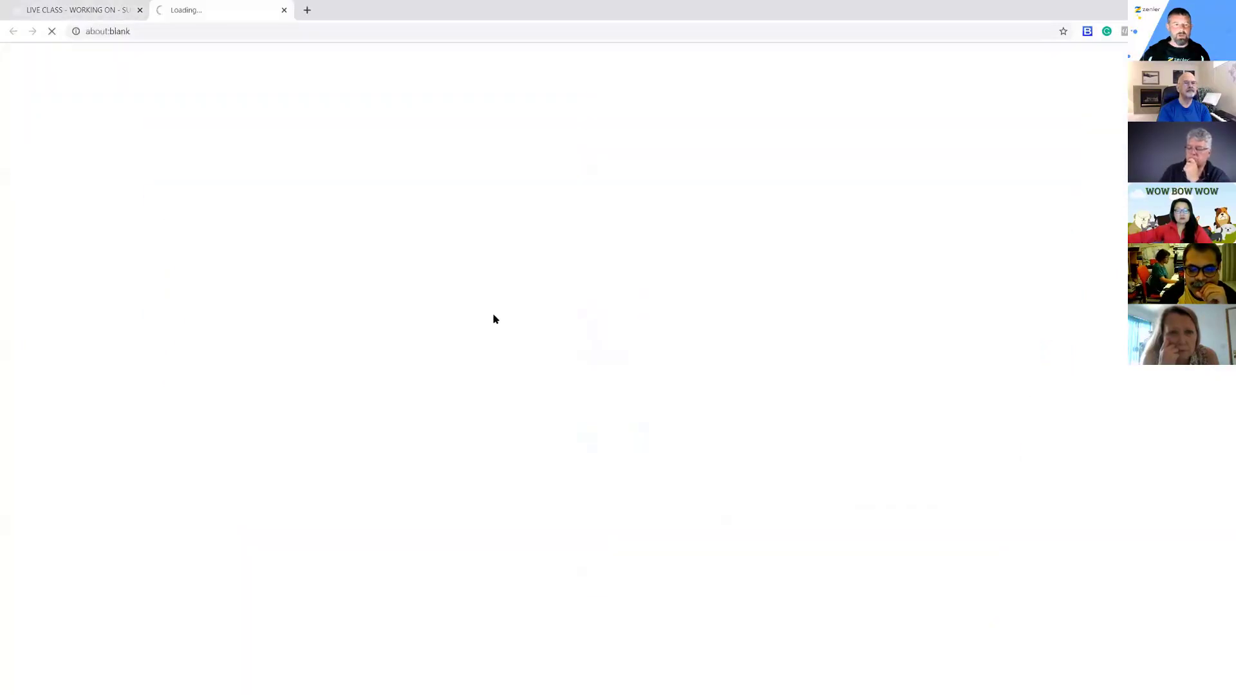
pyautogui.click(284, 11)
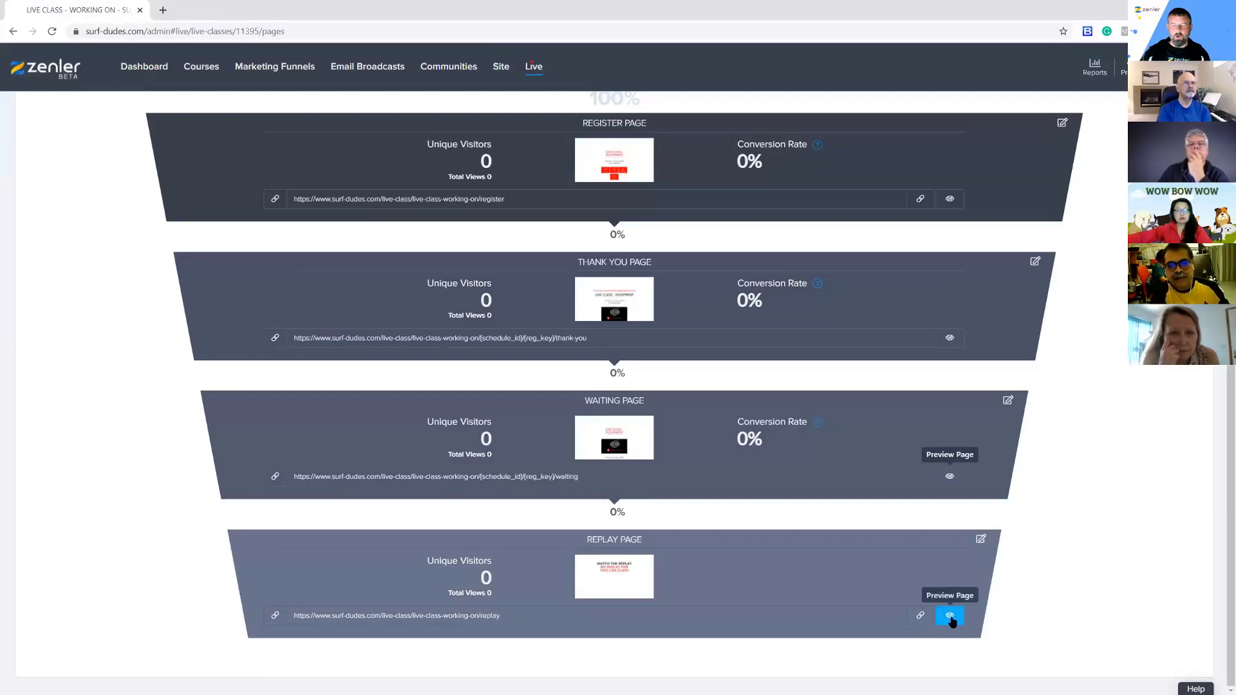
pyautogui.click(951, 617)
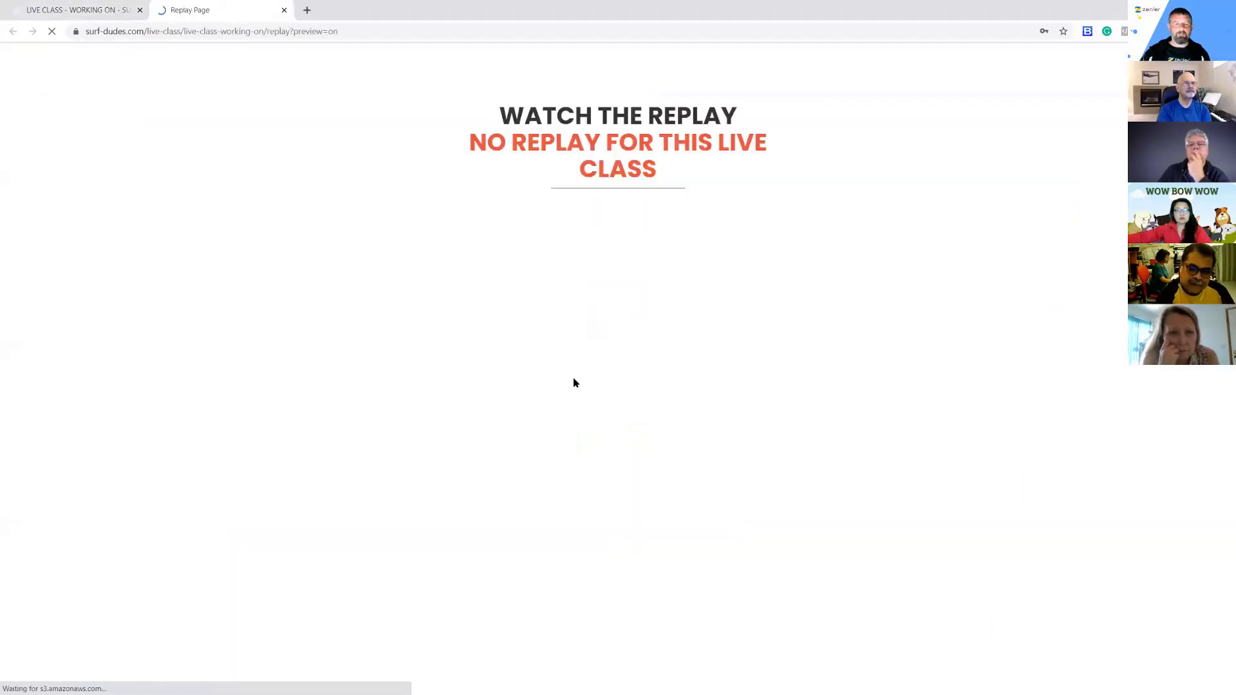
pyautogui.click(284, 10)
pyautogui.scroll(3, 344, 226)
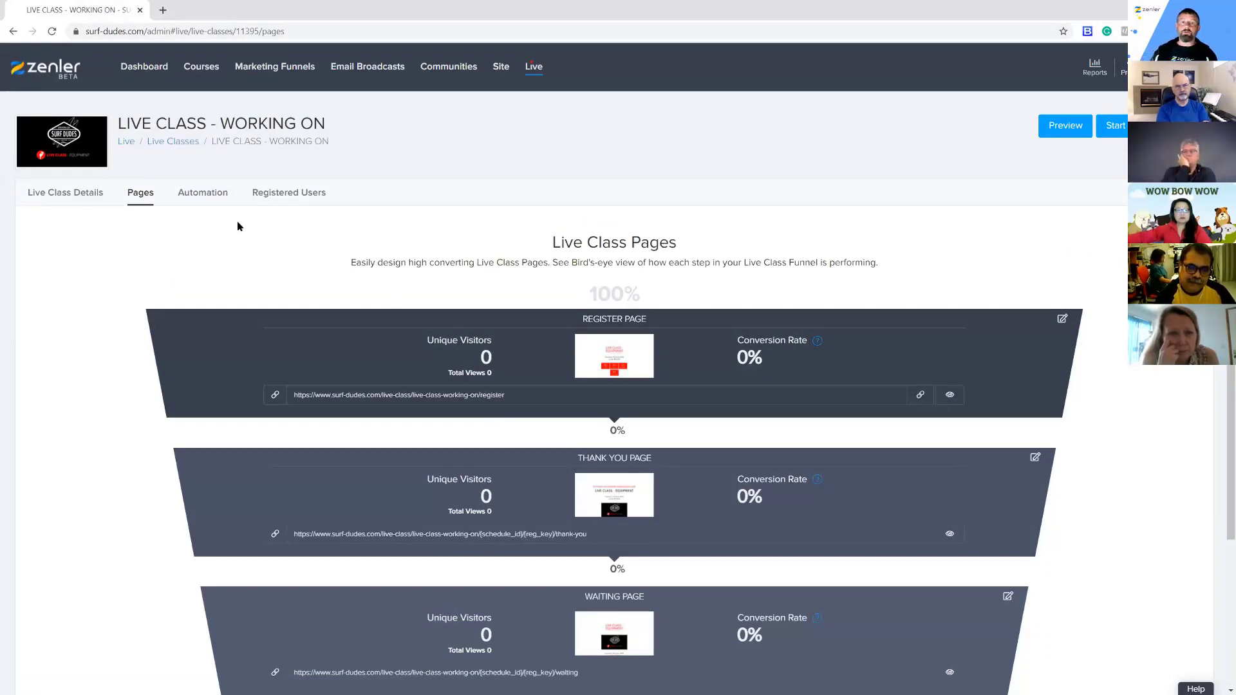
# Open the live class automation and check the Register Mail Sequence trigger and its Live Class Registration Email action
pyautogui.click(212, 195)
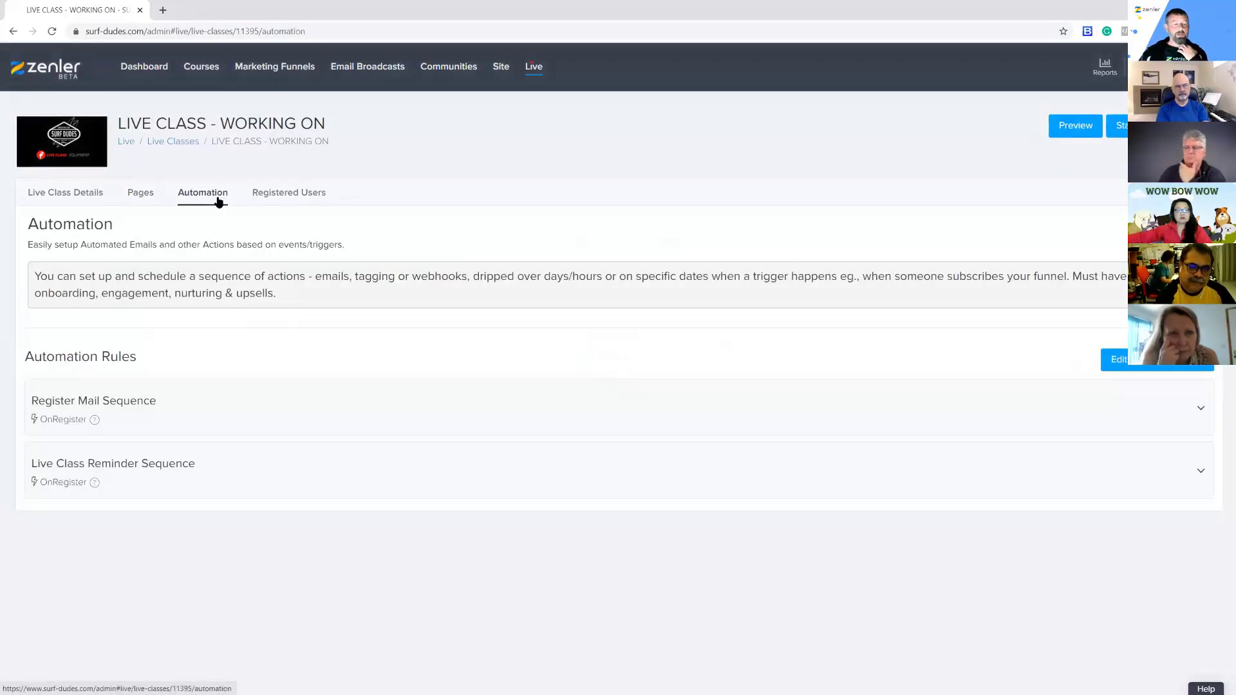
pyautogui.click(327, 413)
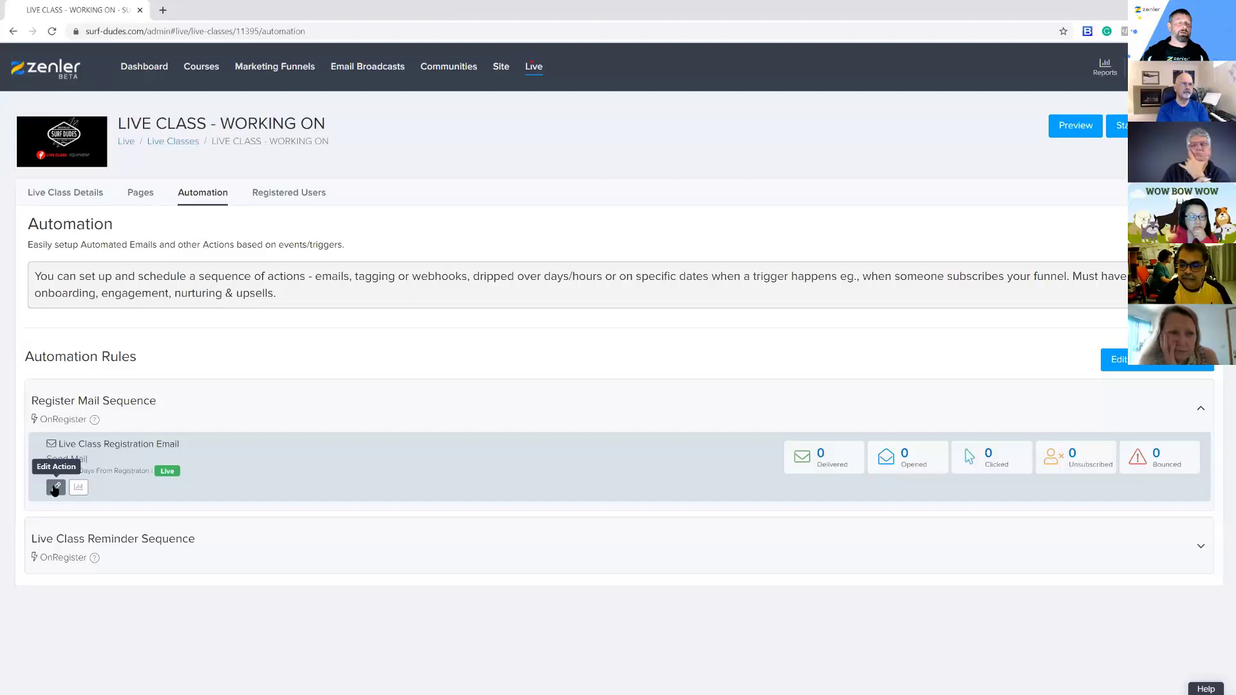
pyautogui.click(56, 487)
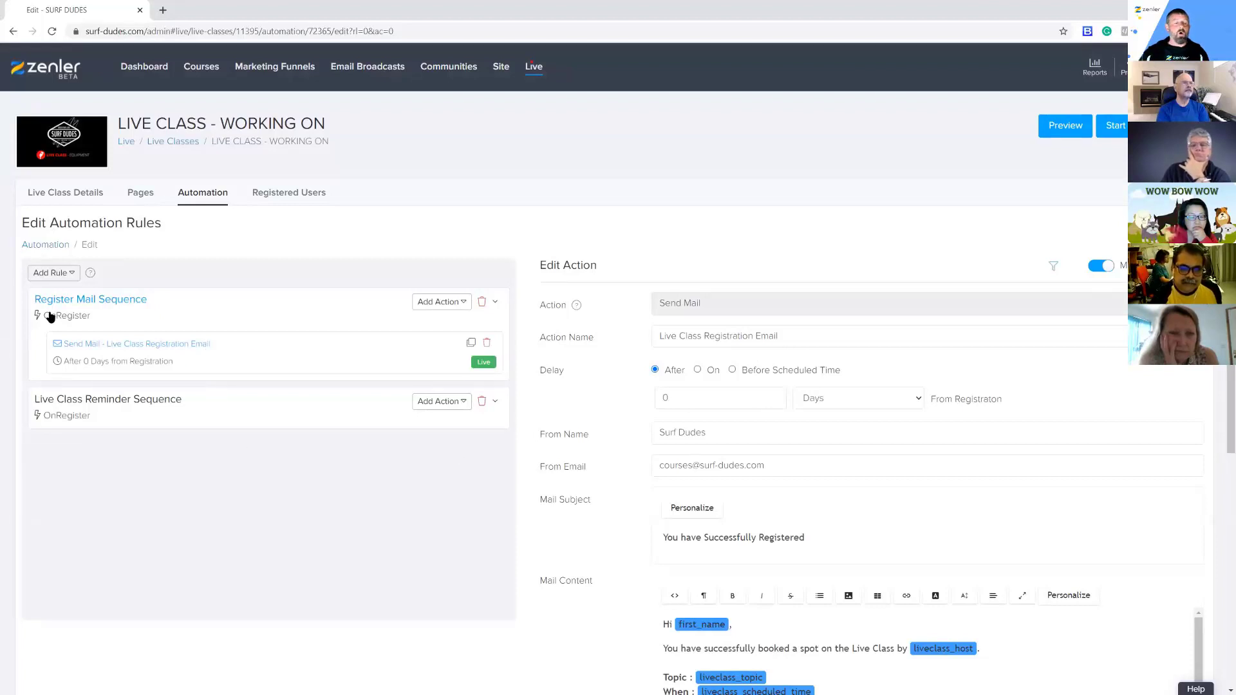
pyautogui.moveTo(103, 319); pyautogui.dragTo(40, 318)
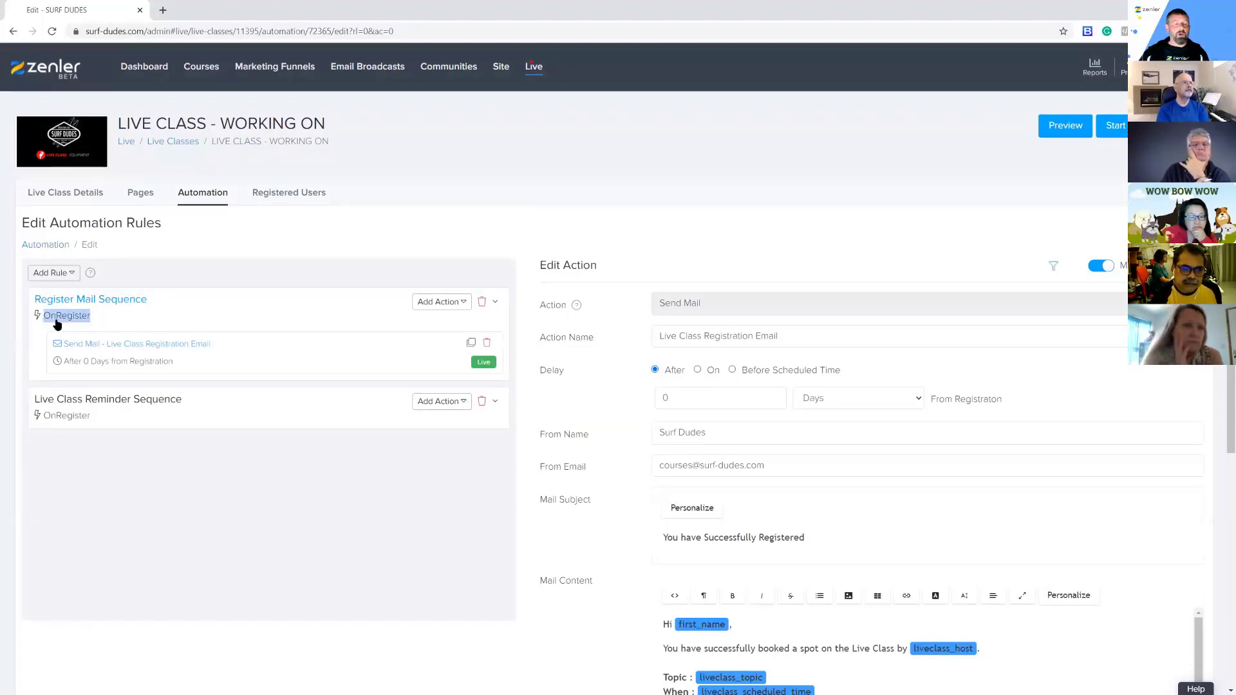
pyautogui.click(193, 320)
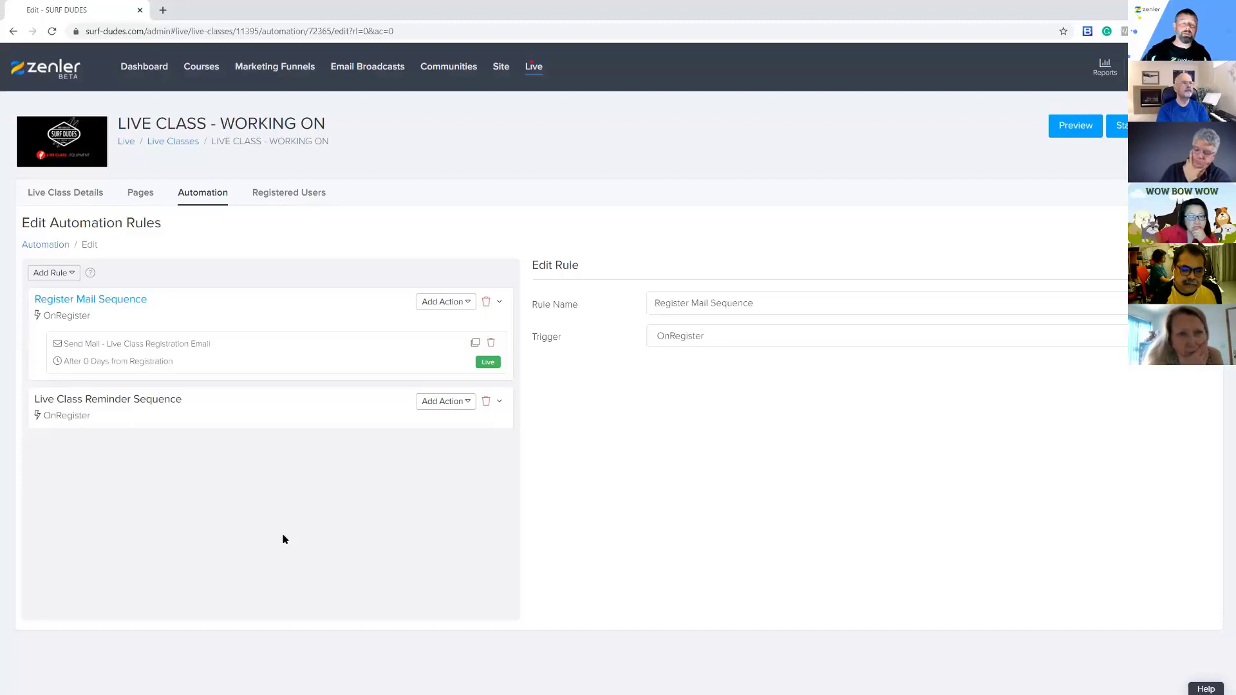
pyautogui.click(260, 361)
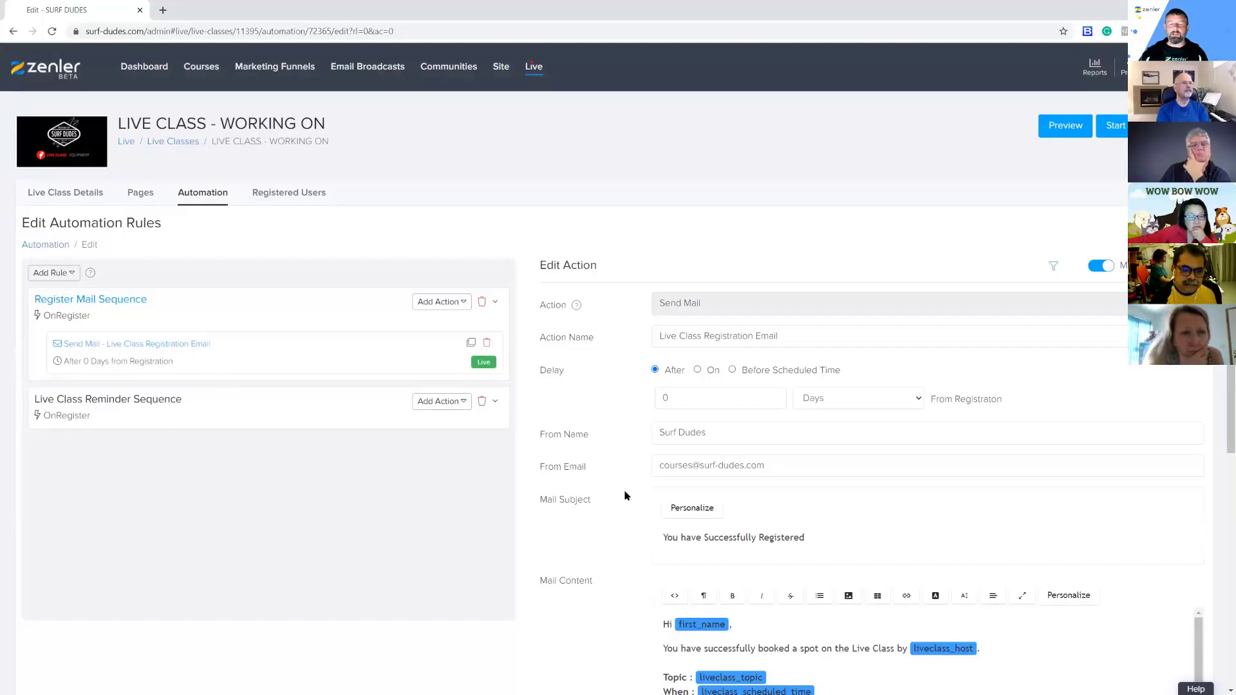
# Examine the sender name, sender email and mail subject of the Live Class Registration Email
pyautogui.moveTo(711, 433); pyautogui.dragTo(641, 433)
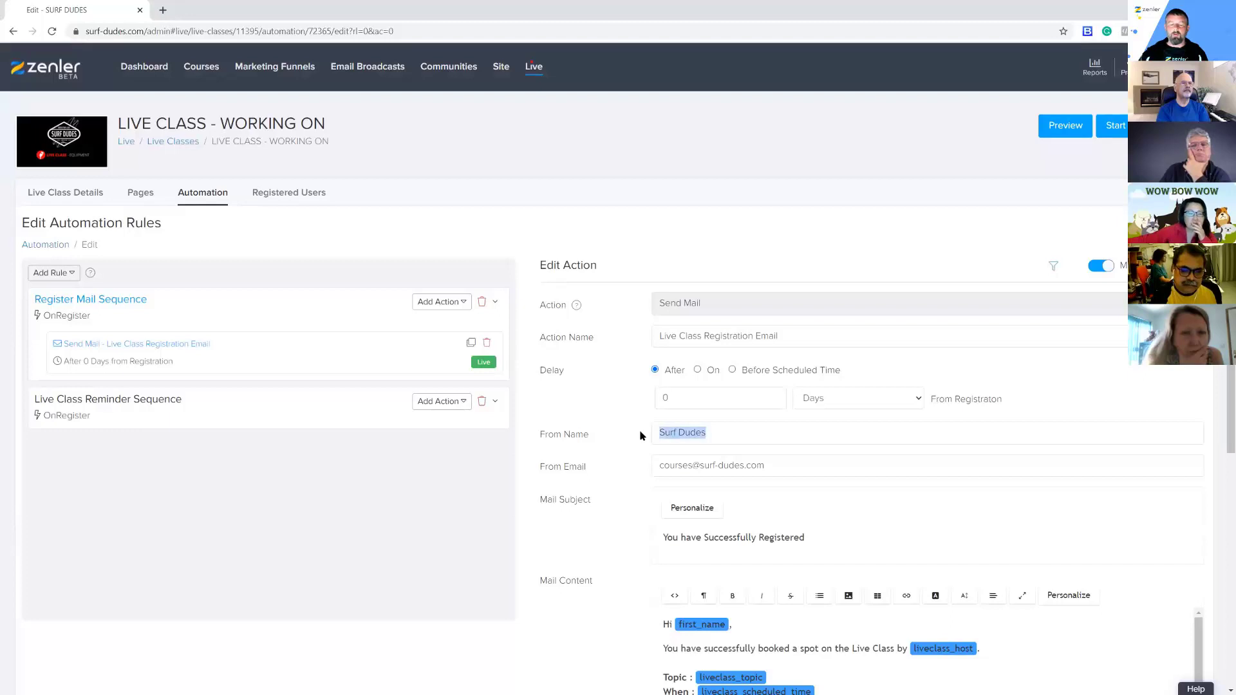
pyautogui.moveTo(789, 468); pyautogui.dragTo(635, 465)
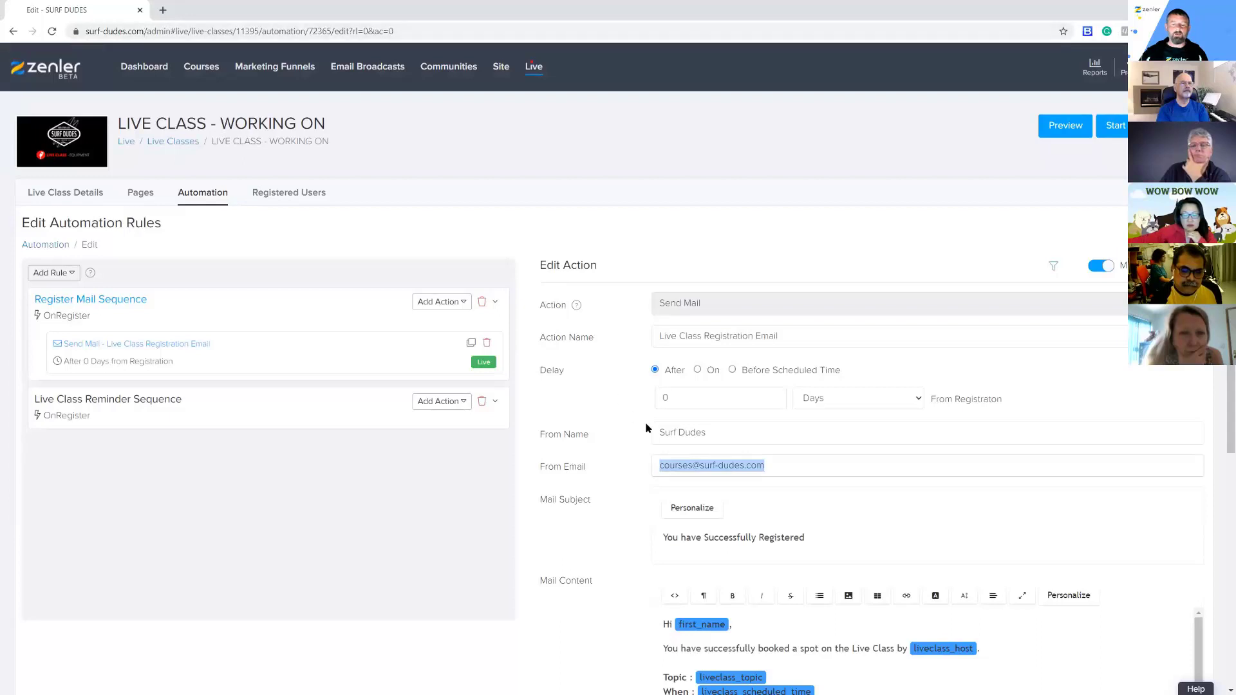
pyautogui.moveTo(765, 465); pyautogui.dragTo(700, 465)
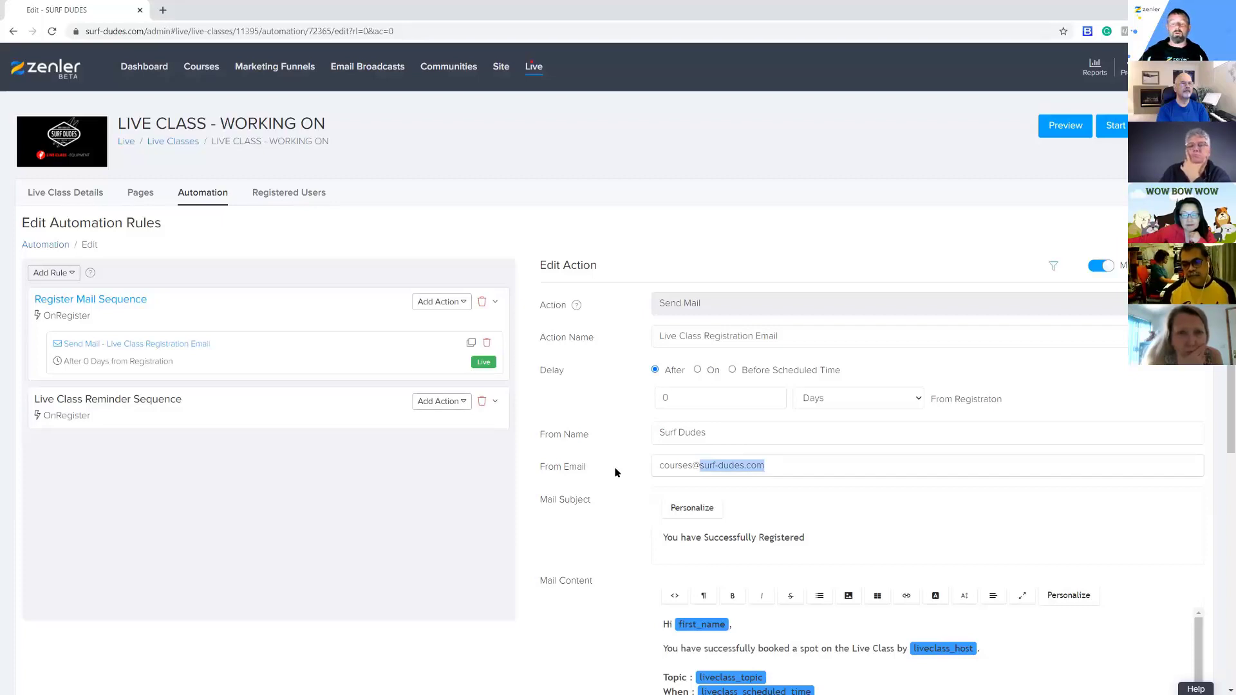
pyautogui.scroll(-2, 572, 369)
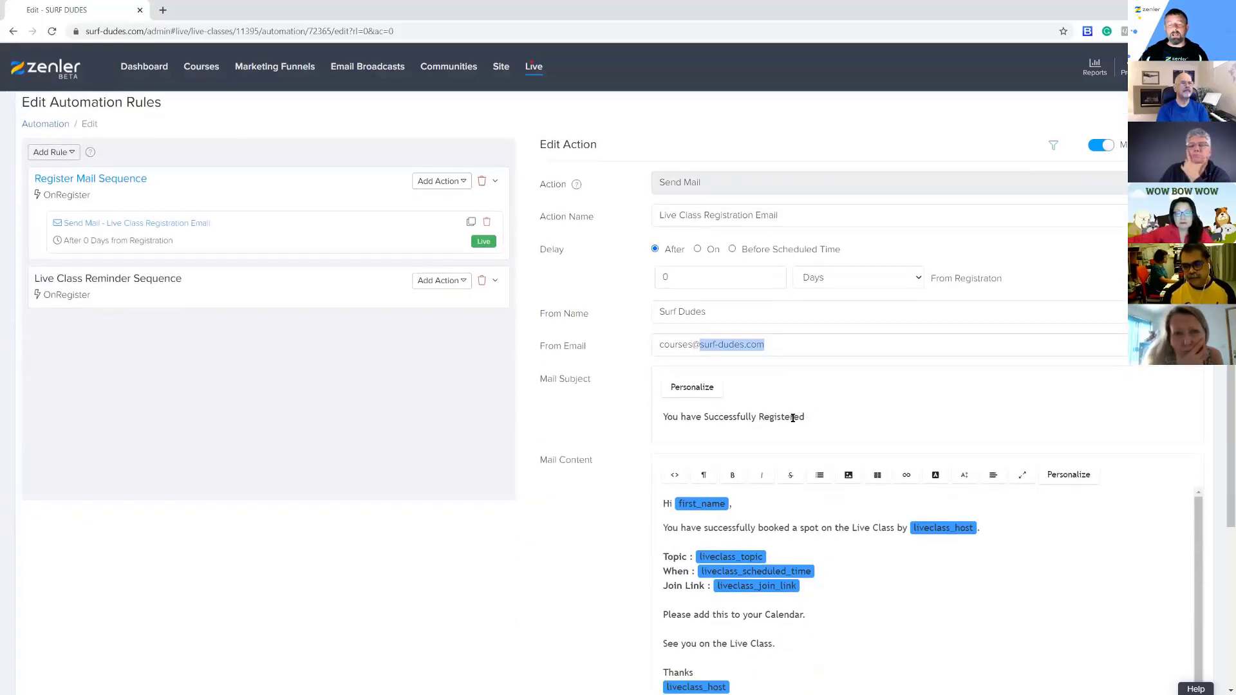
pyautogui.moveTo(809, 417); pyautogui.dragTo(660, 415)
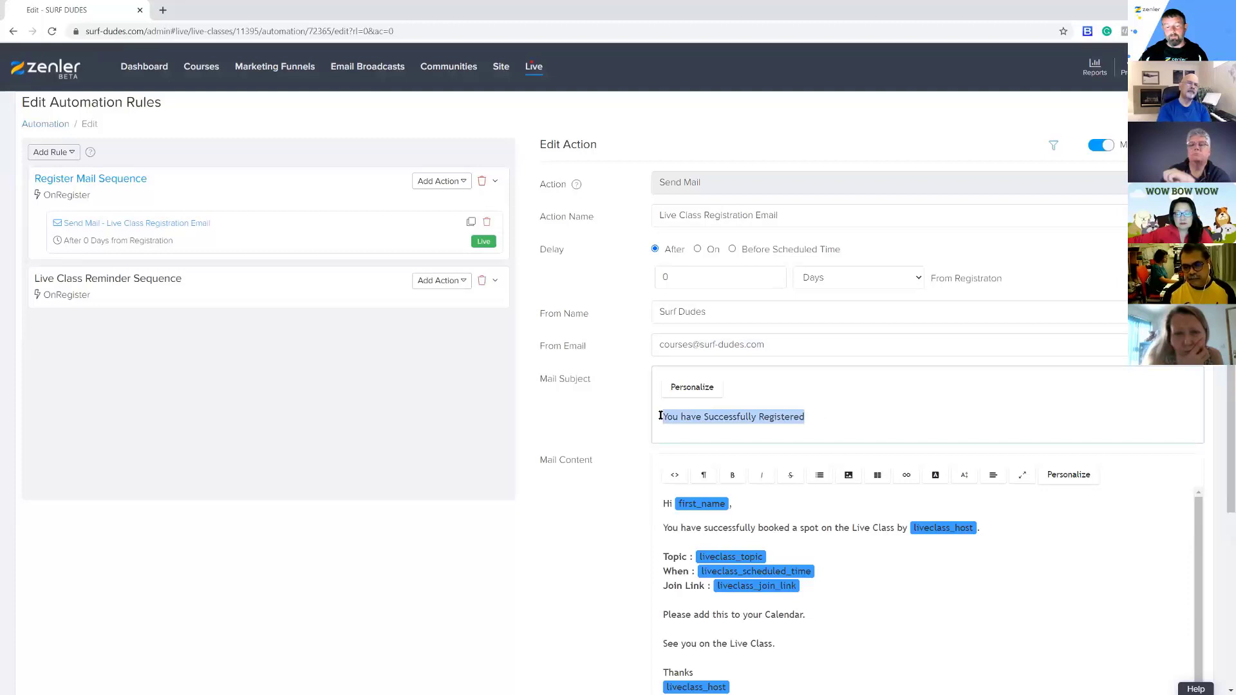
pyautogui.click(608, 412)
# Review the registration email's content, calendar attachment option and filters, and preview the email with its placeholders filled in
pyautogui.scroll(-1, 616, 414)
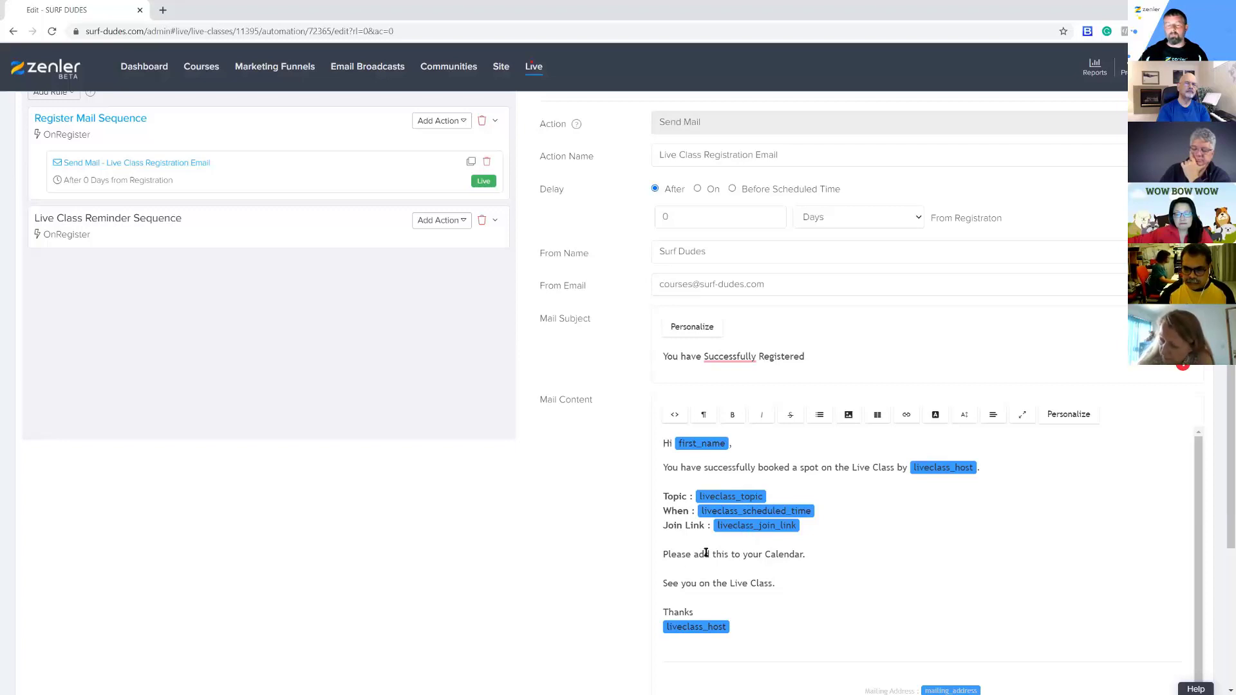
pyautogui.moveTo(665, 554); pyautogui.dragTo(875, 553)
pyautogui.scroll(-1, 875, 554)
pyautogui.scroll(-3, 875, 554)
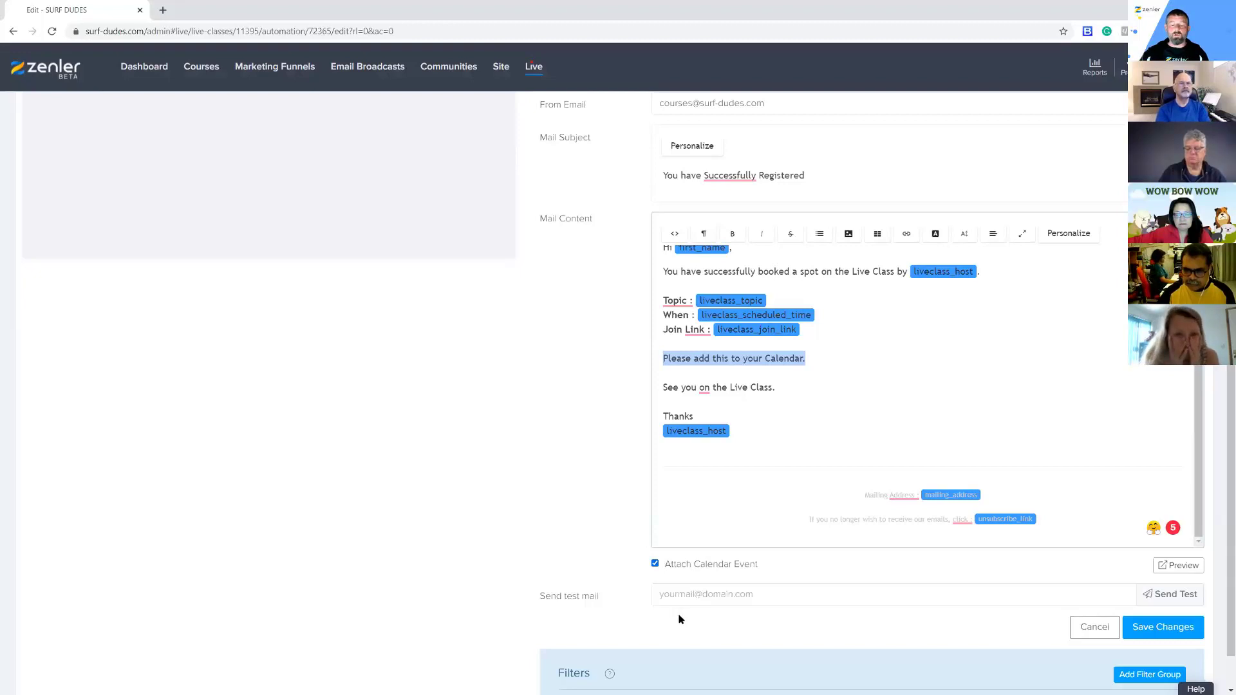
pyautogui.click(1180, 568)
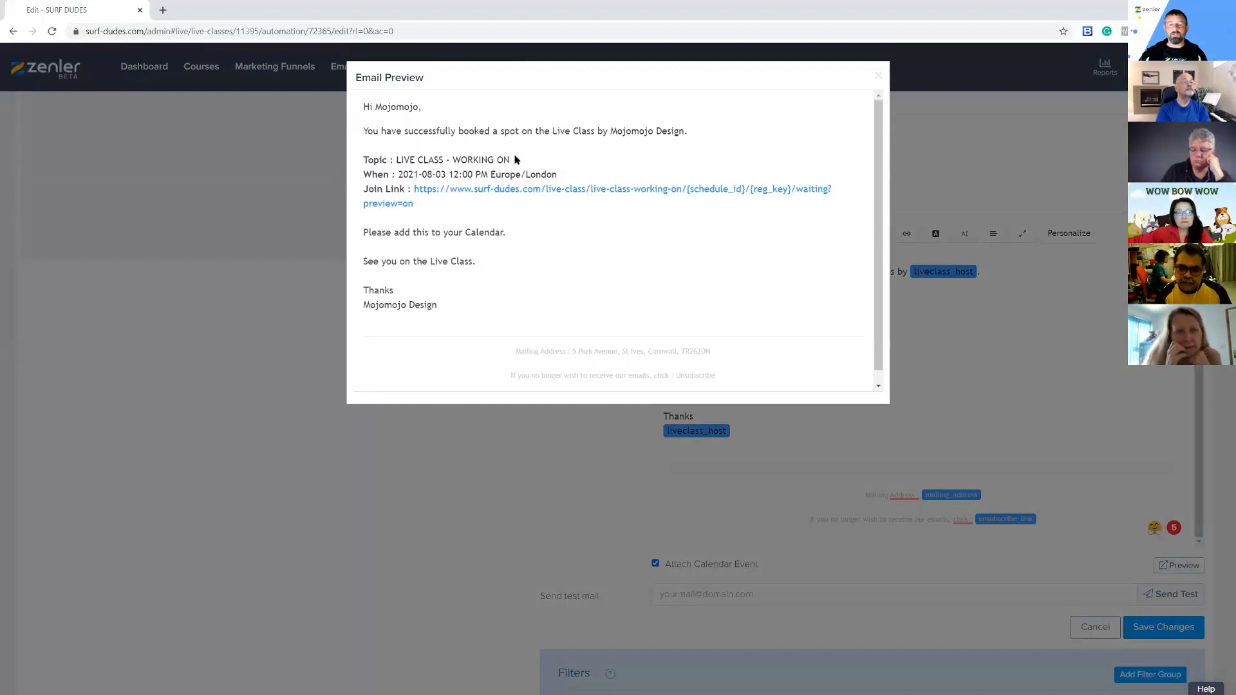
pyautogui.click(879, 76)
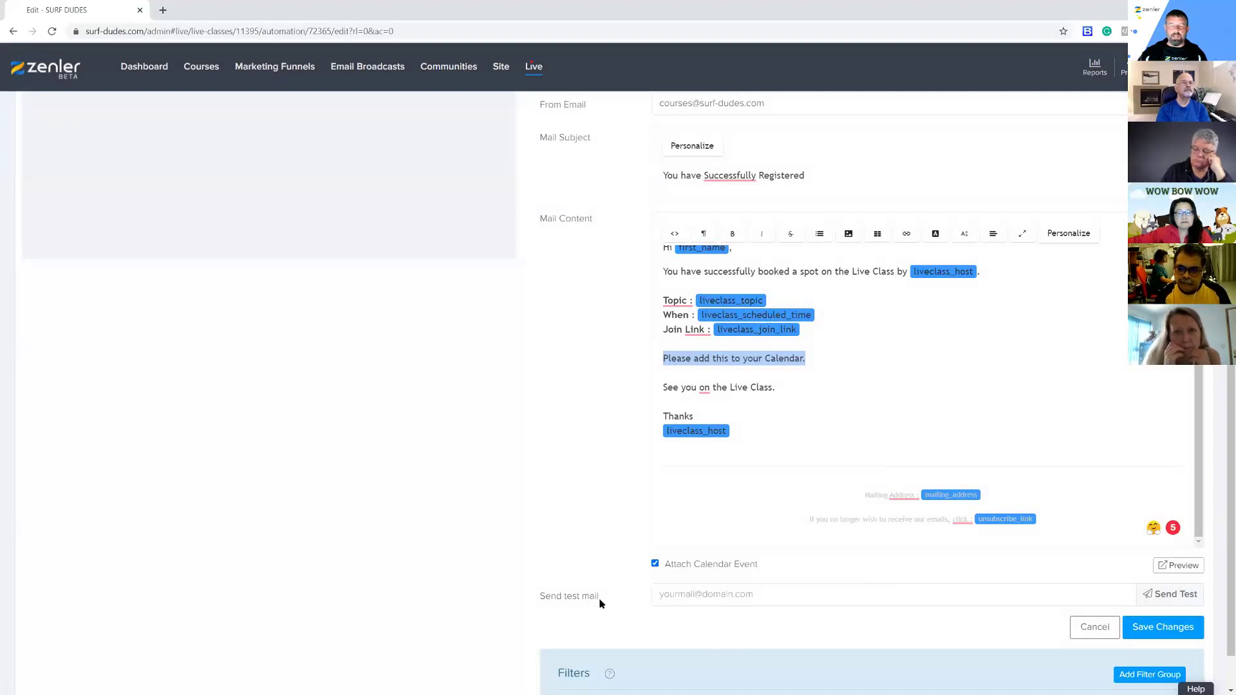
pyautogui.scroll(-1, 600, 603)
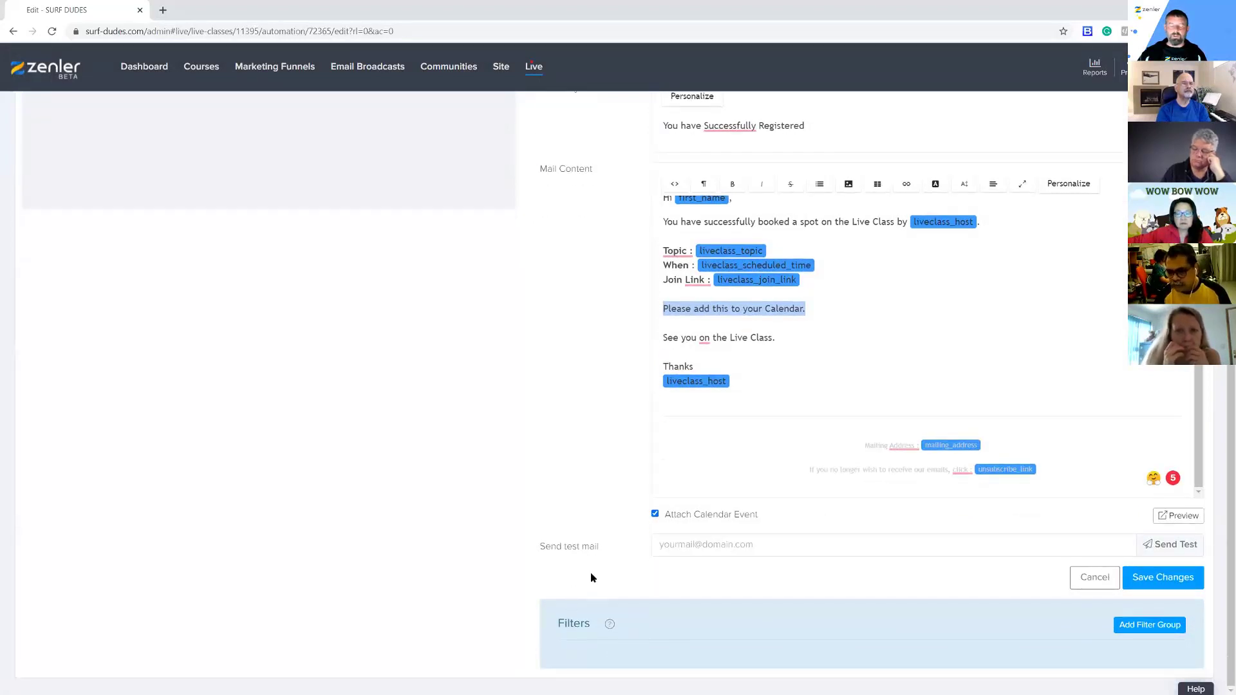
# Examine which actions can be added to Register Mail Sequence and which triggers are available for a new rule
pyautogui.scroll(6, 591, 576)
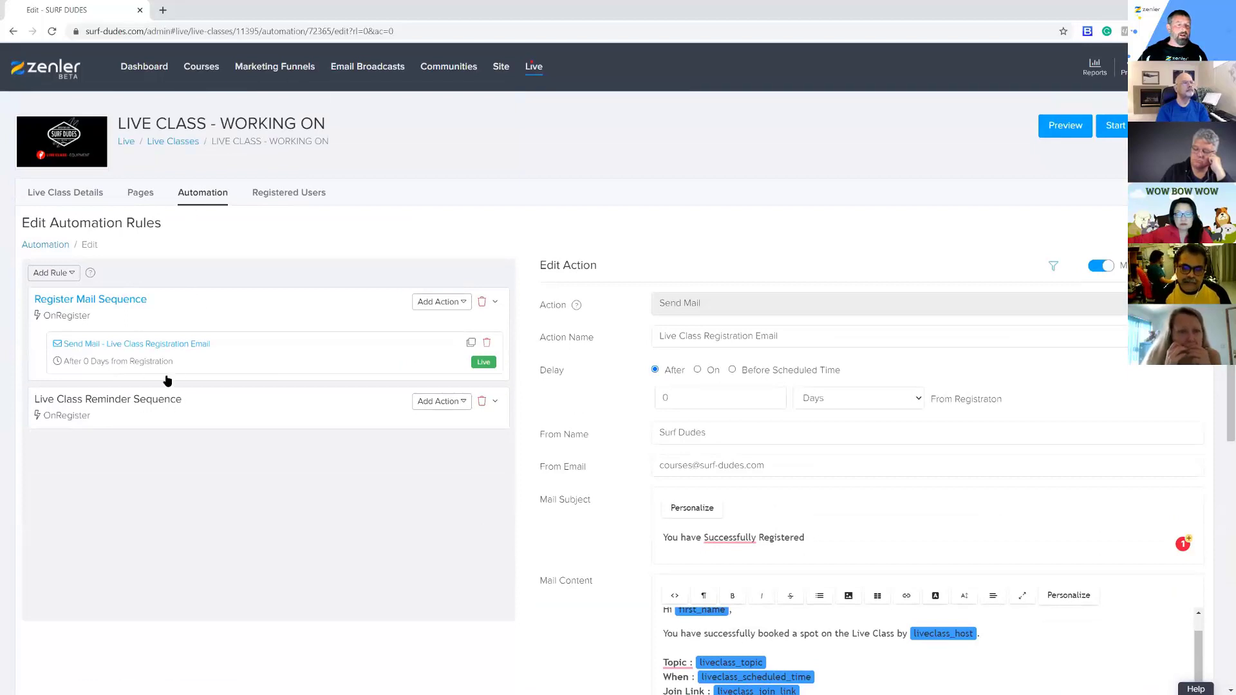
pyautogui.click(193, 409)
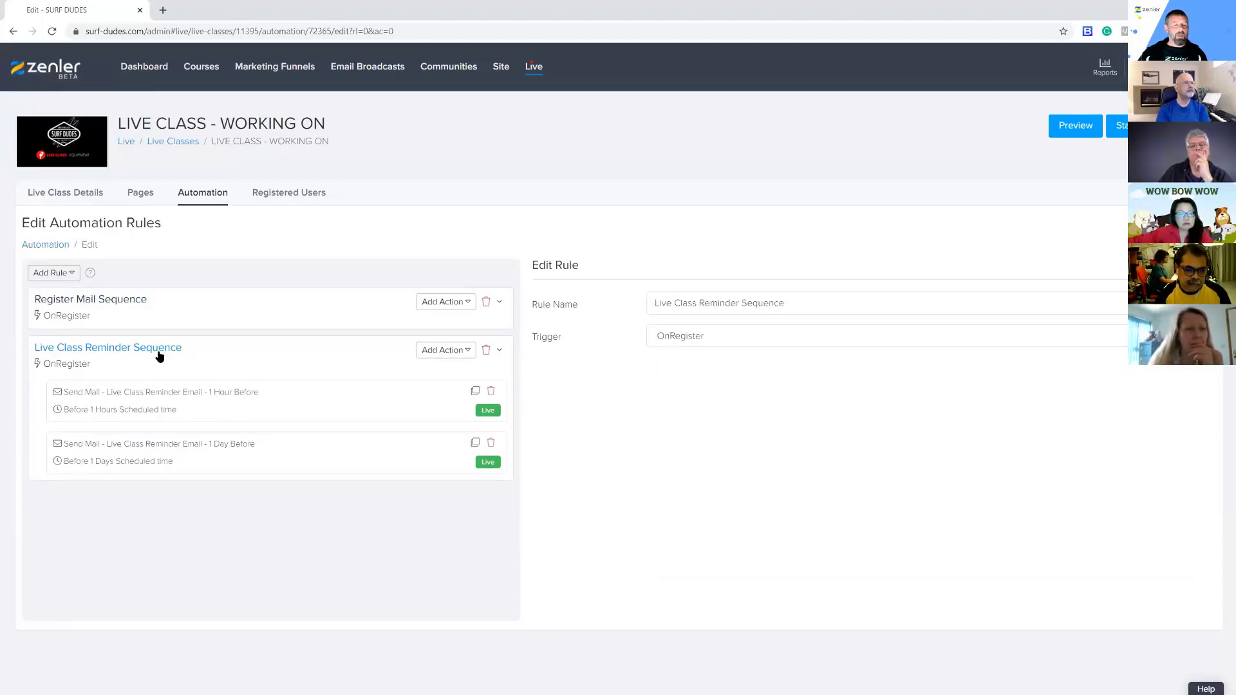
pyautogui.click(317, 313)
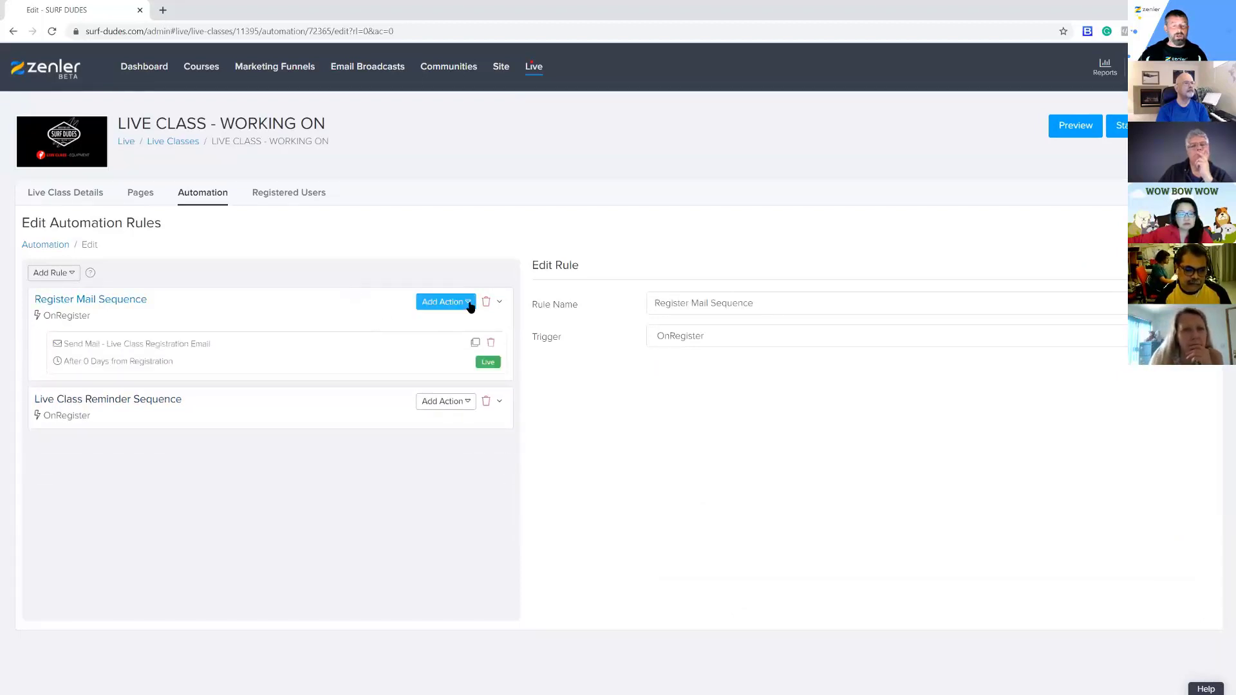
pyautogui.click(469, 304)
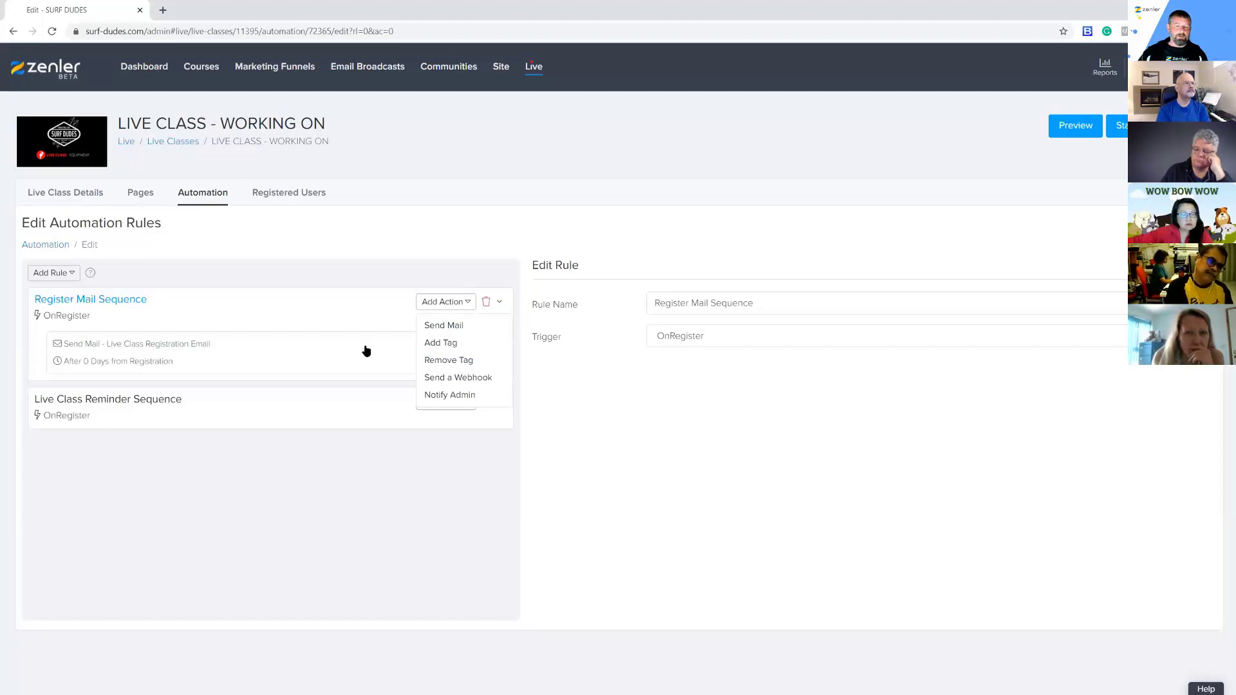
pyautogui.click(278, 464)
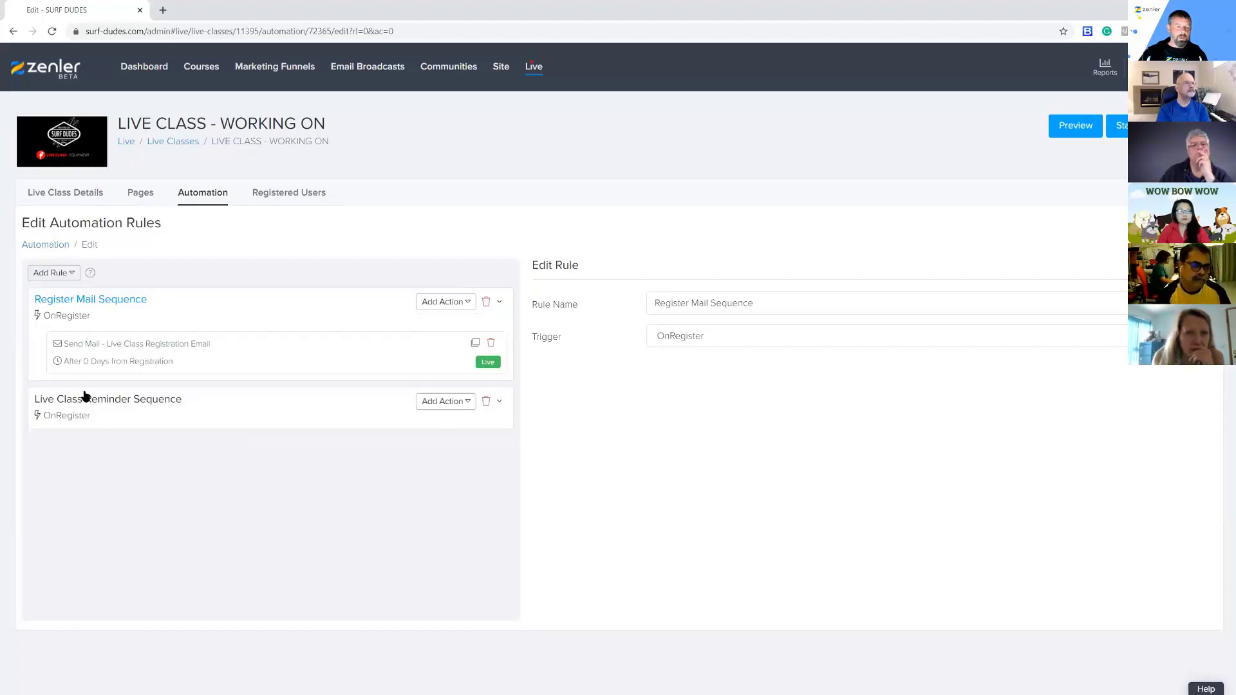
pyautogui.click(75, 274)
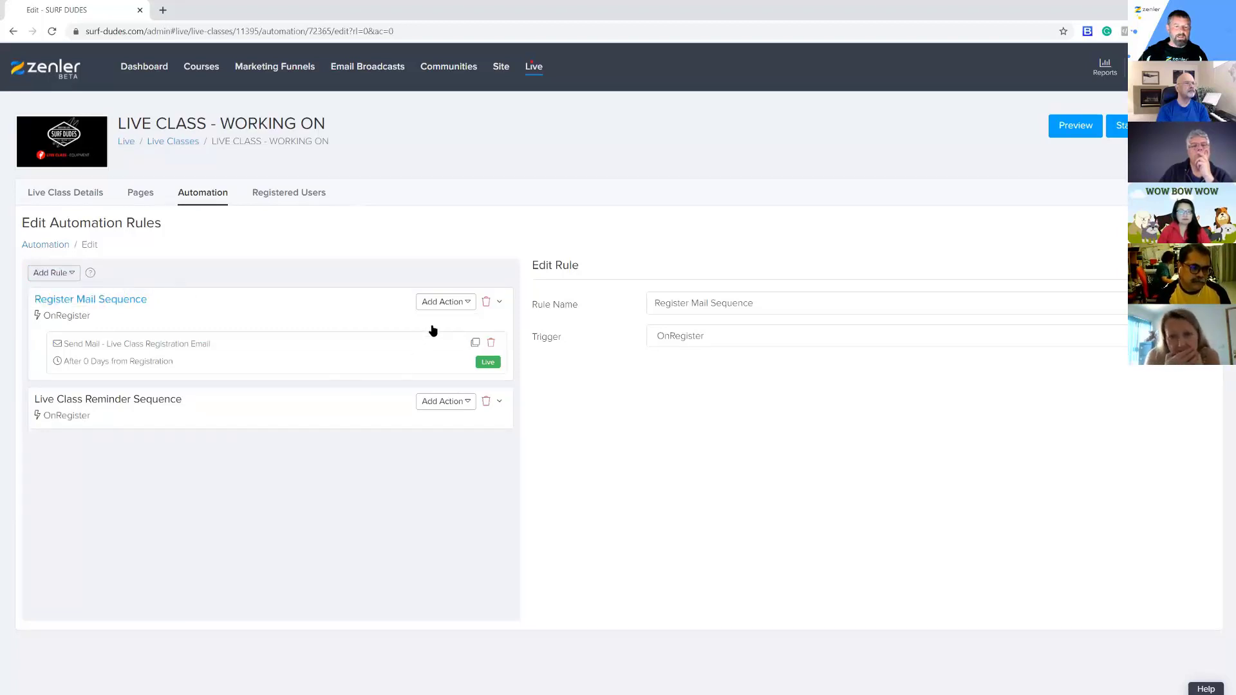
pyautogui.click(468, 303)
pyautogui.click(380, 287)
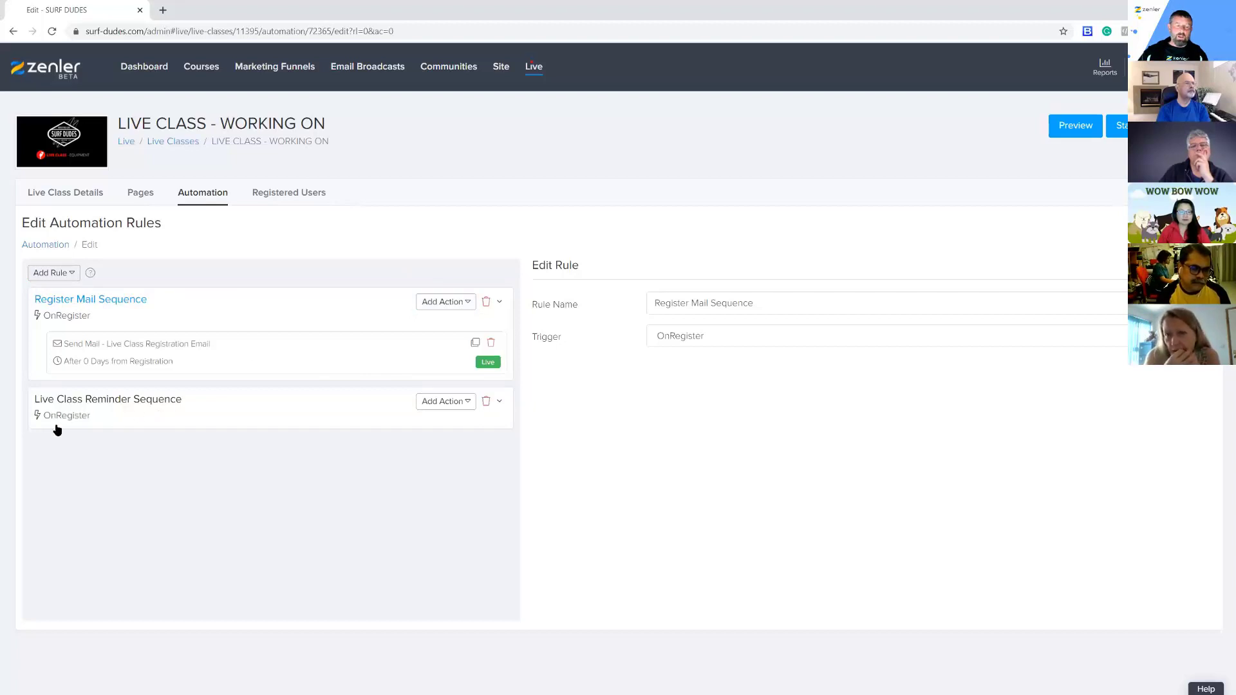
# Expand Live Class Reminder Sequence to view its reminder emails, checking the available rule triggers again
pyautogui.click(126, 410)
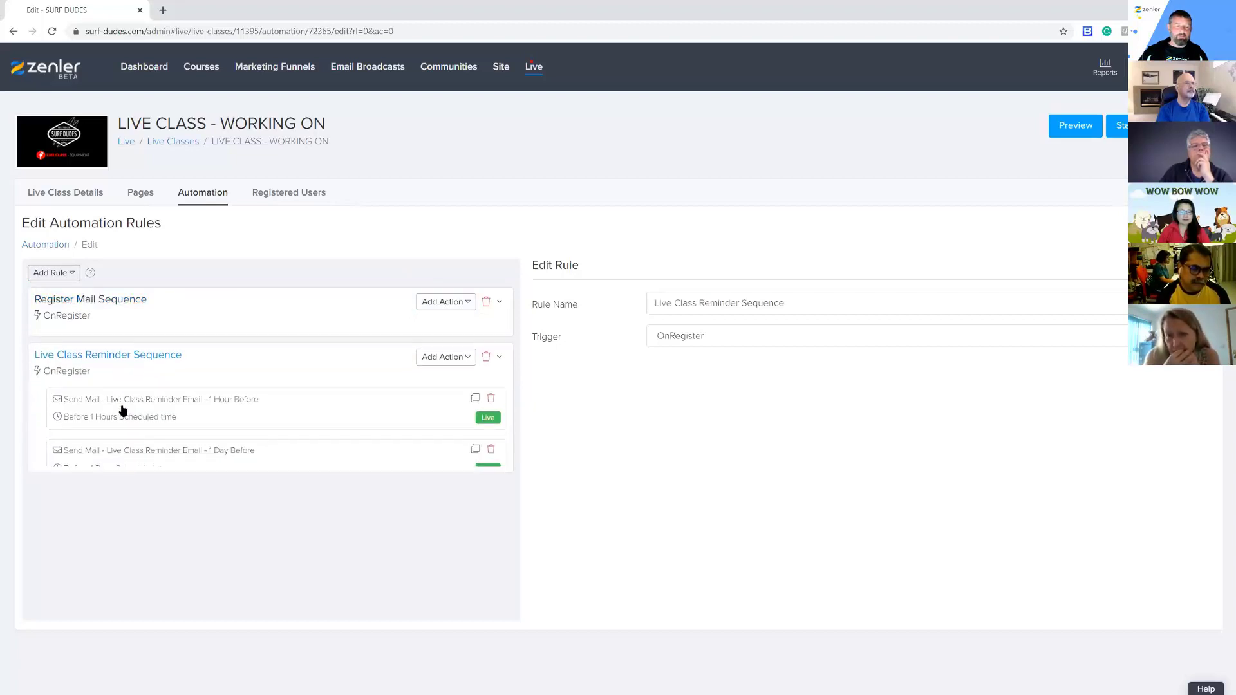
pyautogui.click(71, 275)
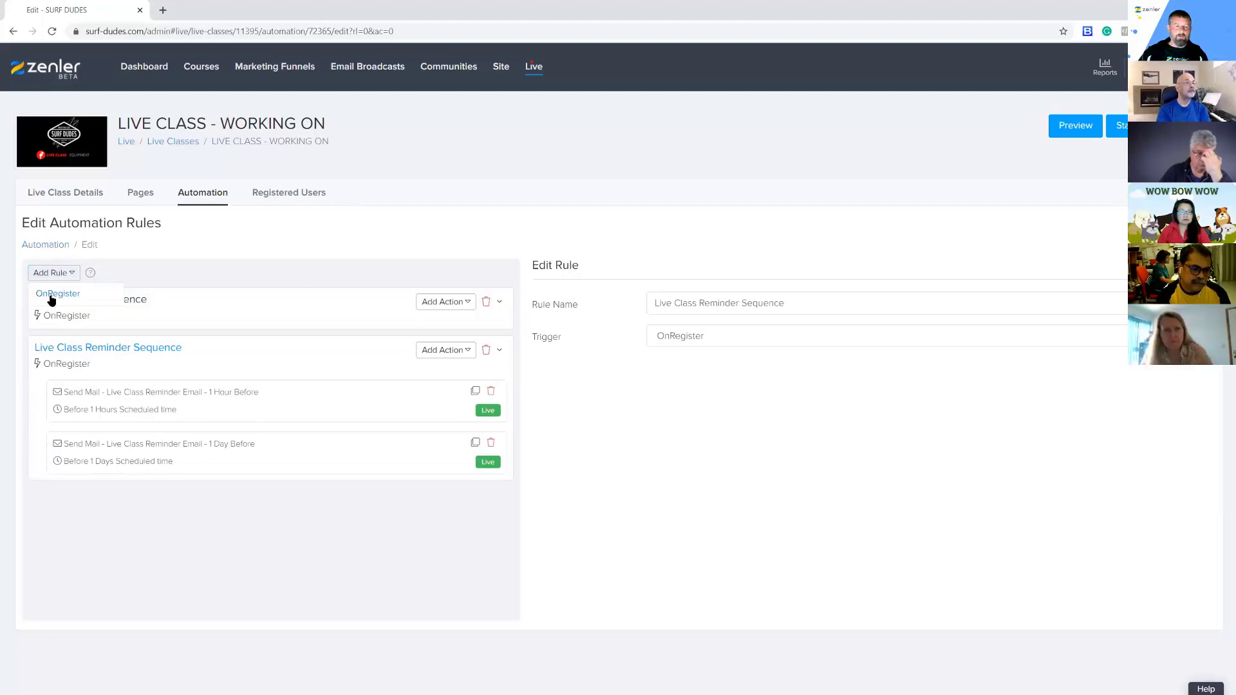
pyautogui.click(233, 361)
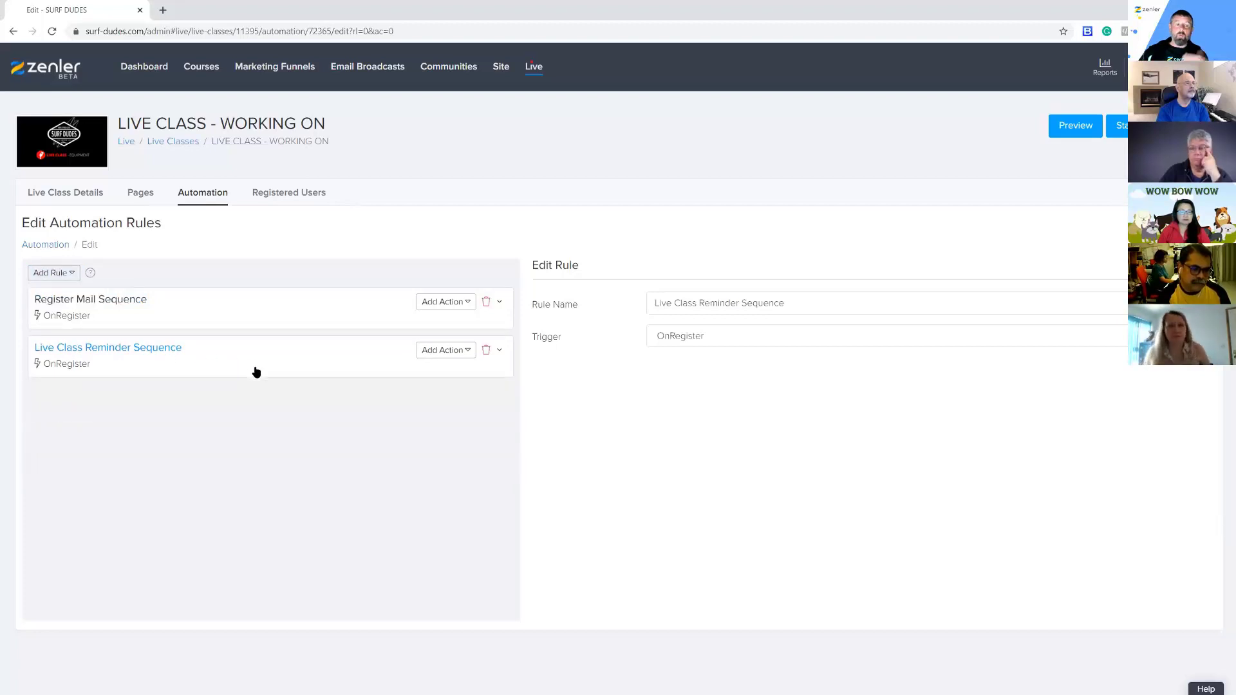
pyautogui.click(215, 361)
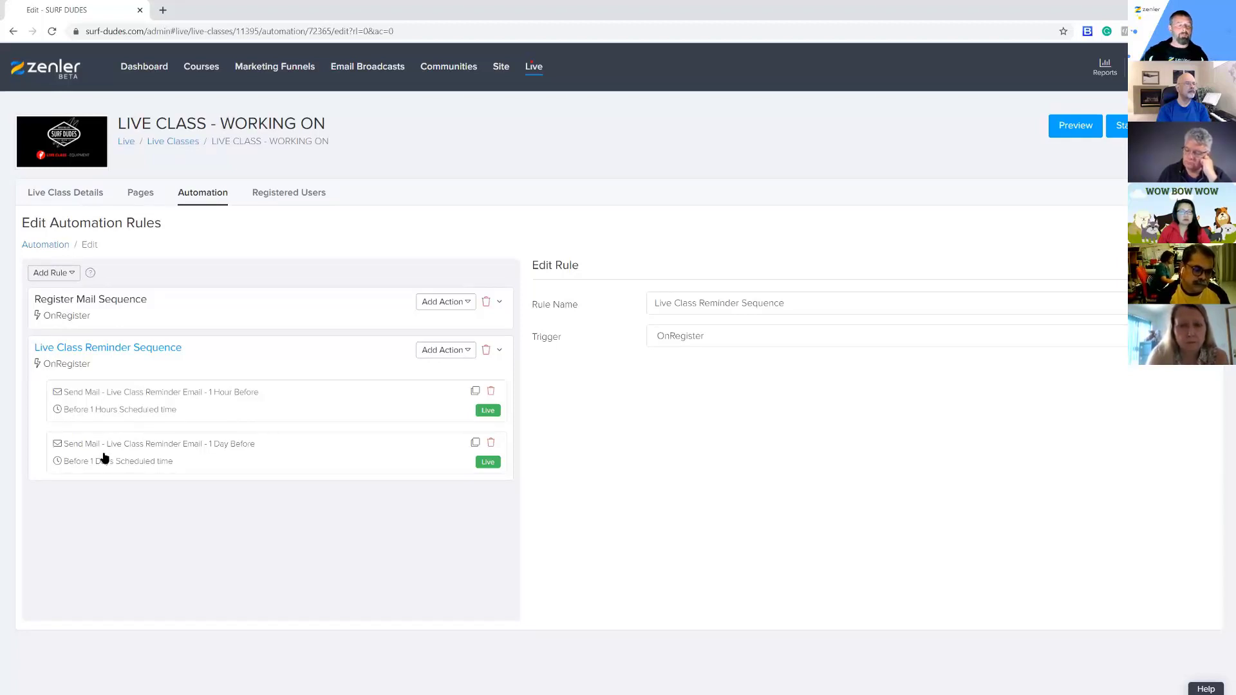
# Open the 1 Day Before reminder email and examine its delay, subject and mail content
pyautogui.click(212, 462)
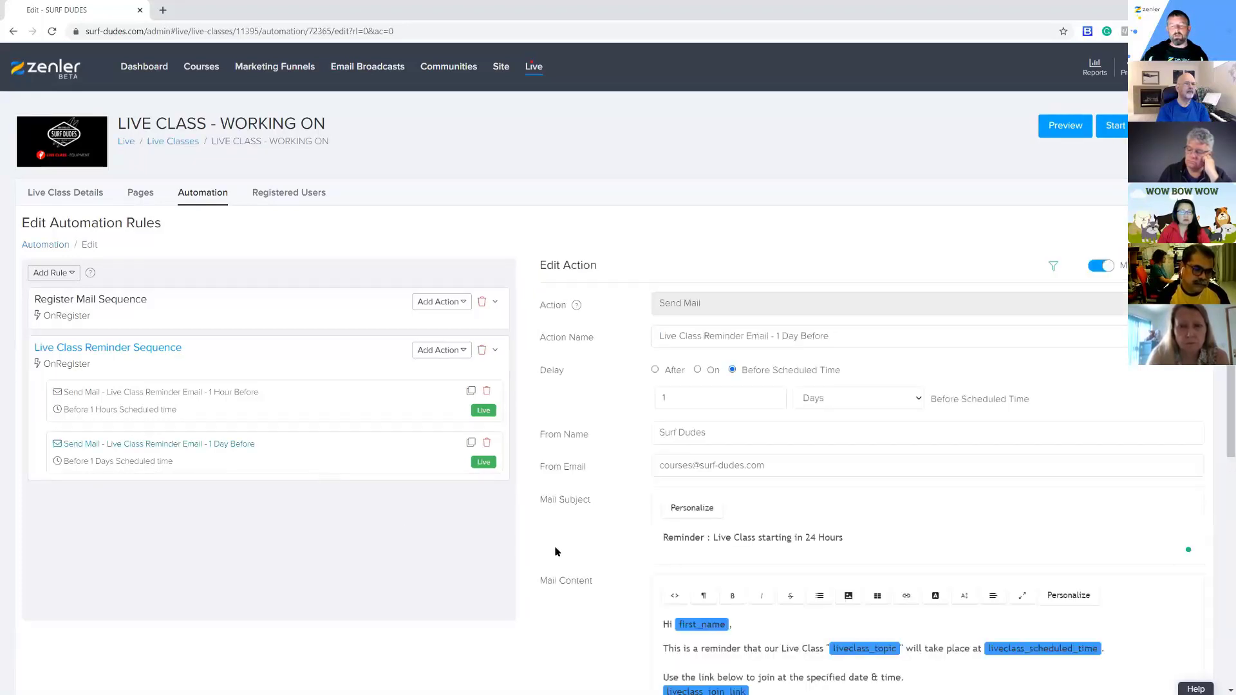
pyautogui.scroll(-2, 552, 549)
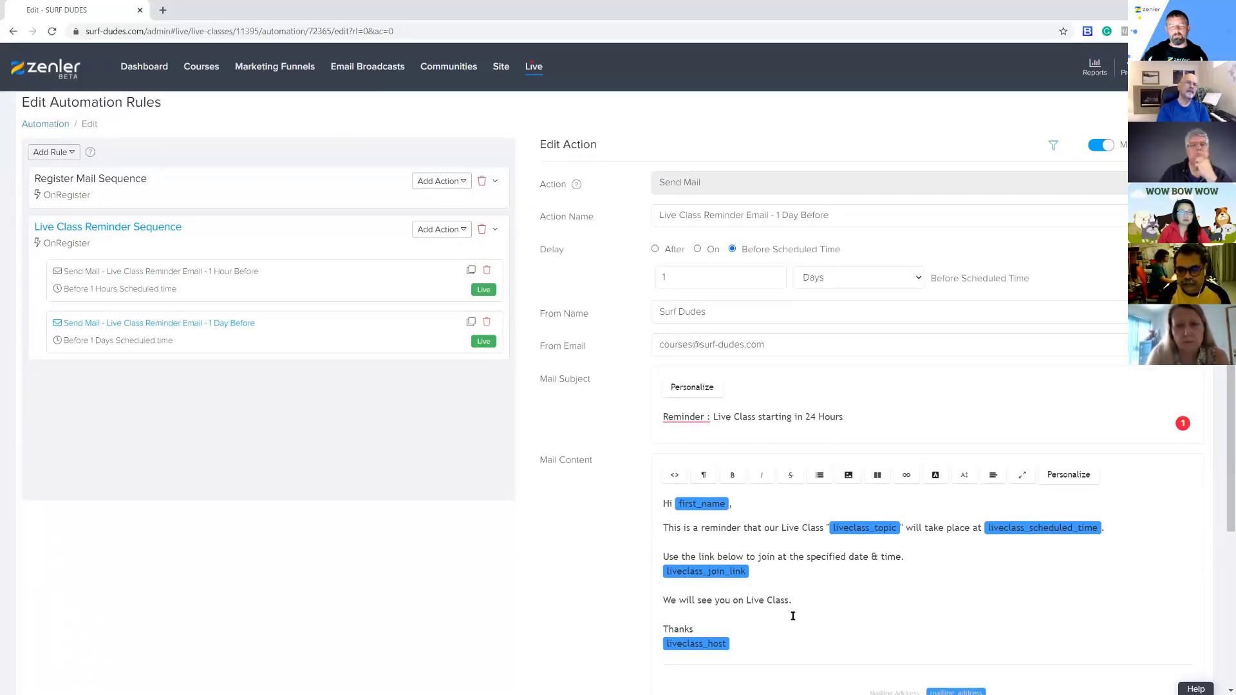
pyautogui.scroll(-1, 792, 615)
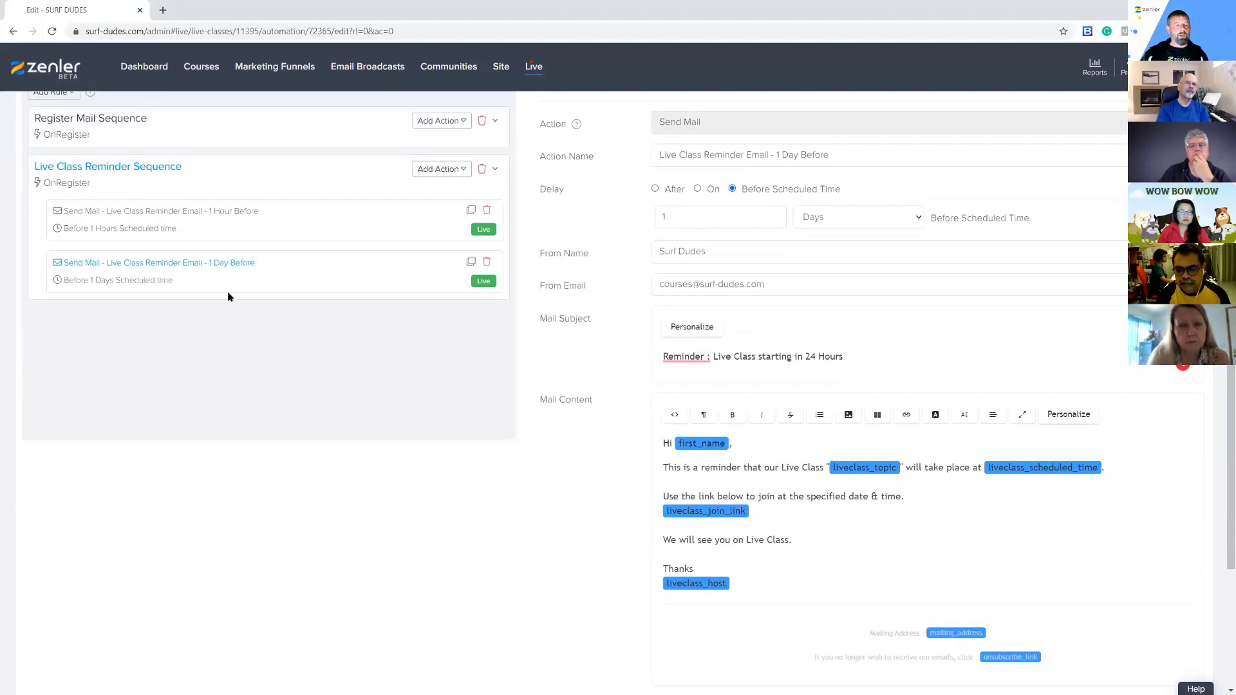
# Open the 1 Hour Before reminder email and examine its delay, subject and mail content
pyautogui.click(185, 229)
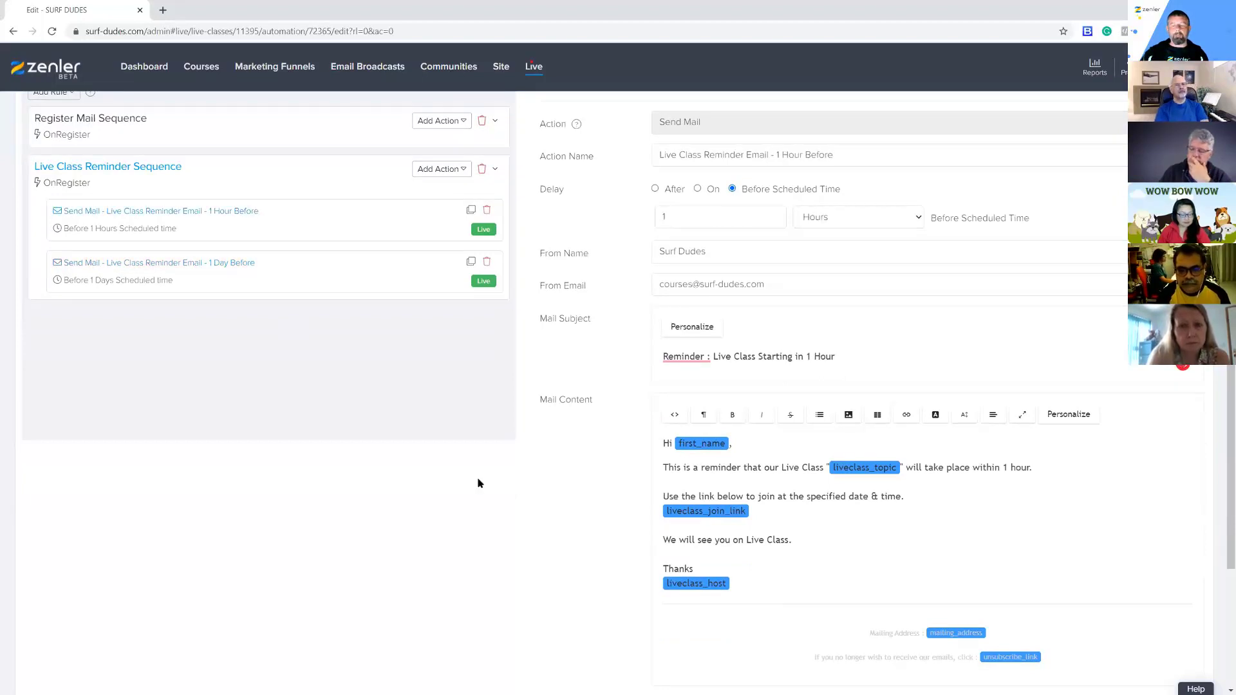
pyautogui.doubleClick(809, 356)
pyautogui.click(578, 467)
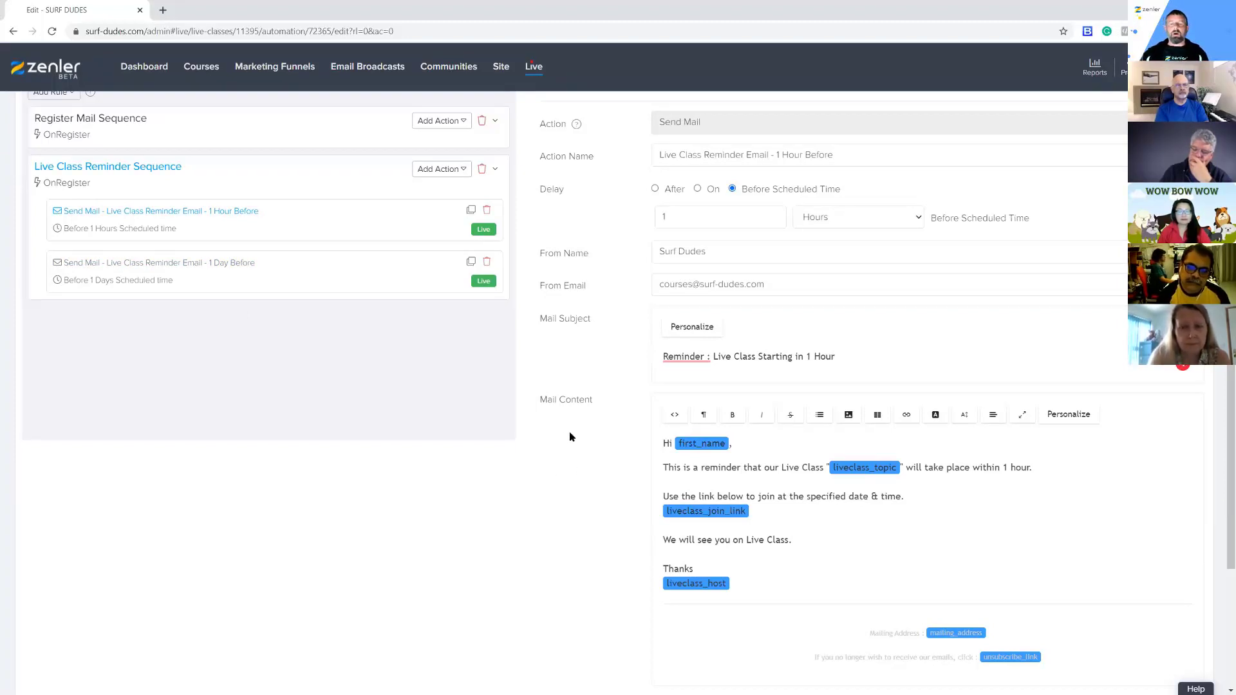
pyautogui.scroll(3, 524, 461)
pyautogui.scroll(-2, 862, 522)
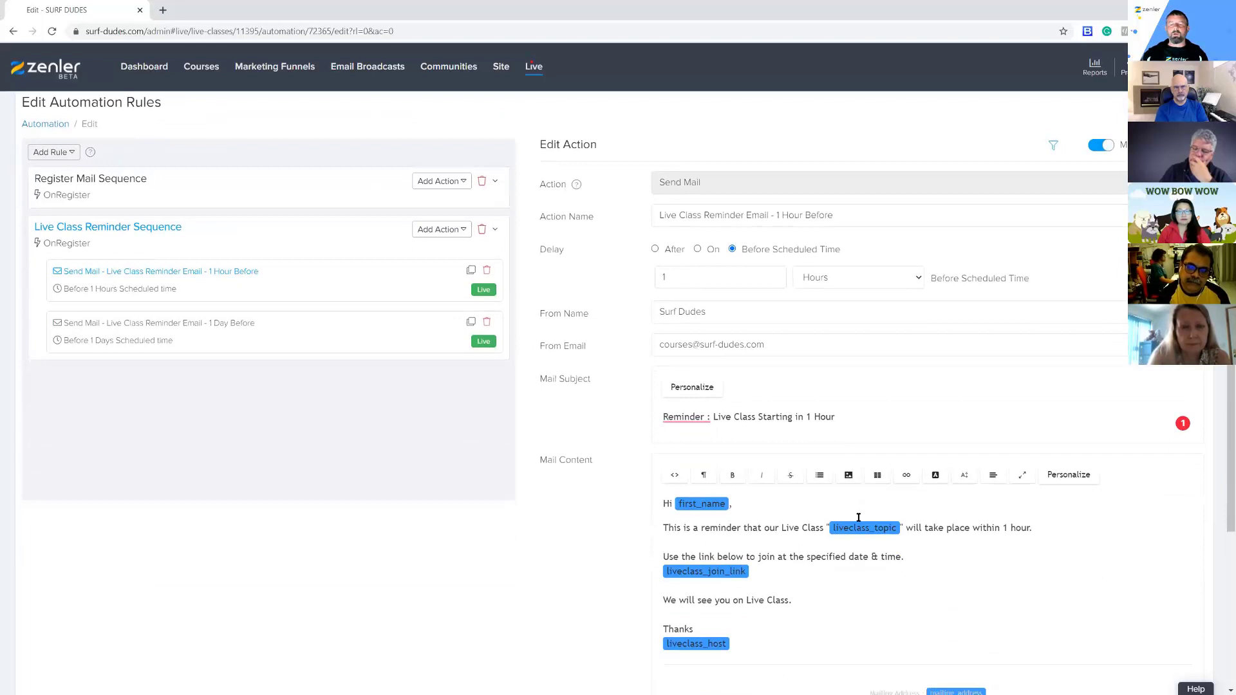
pyautogui.click(842, 415)
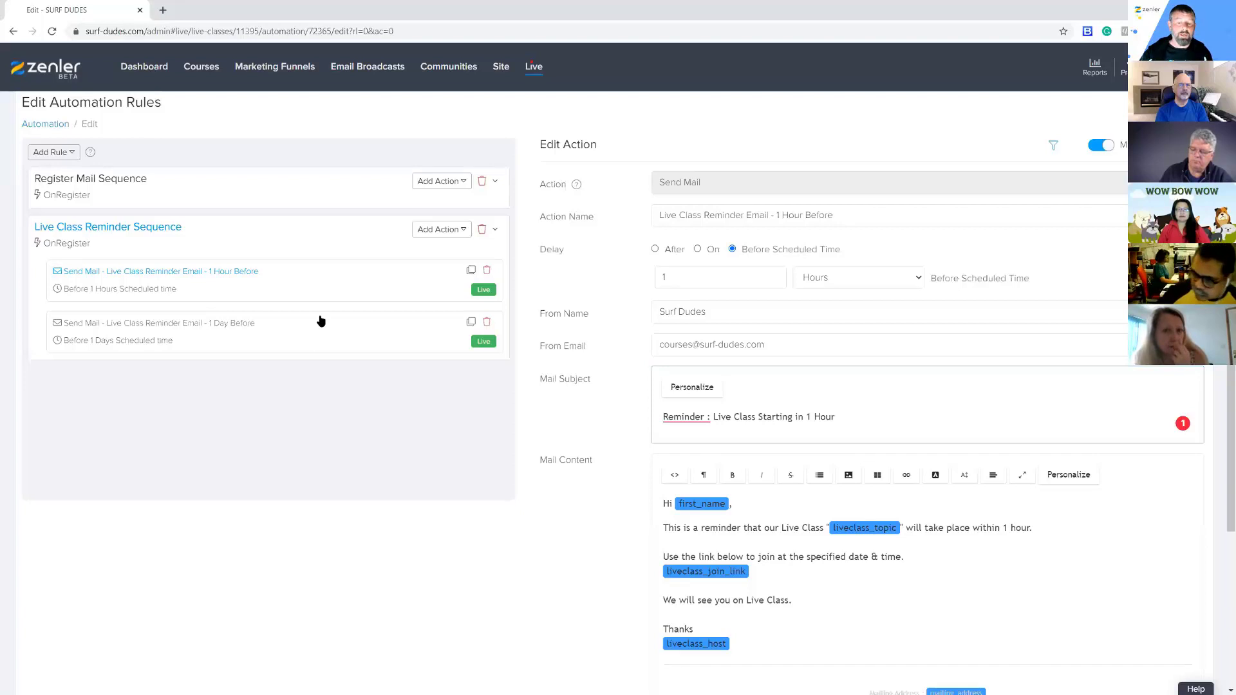
pyautogui.scroll(2, 387, 199)
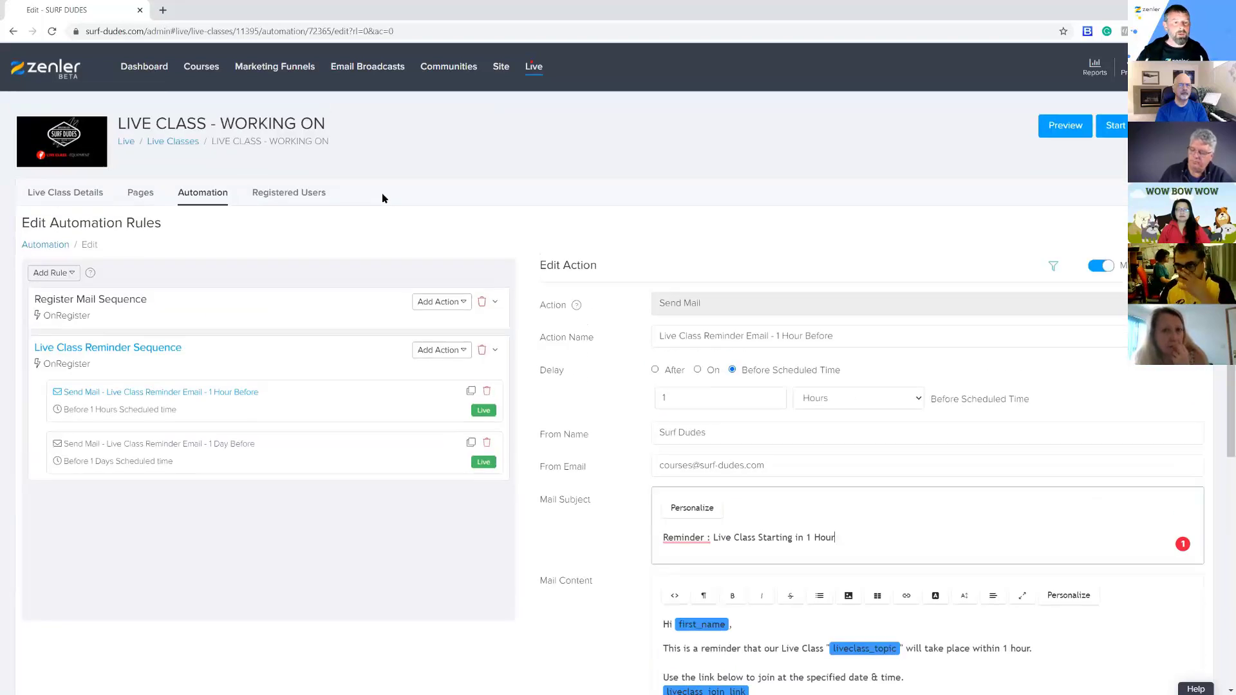
# Go to the list of live classes and start cloning the SURF DUDES 1-2-1 Session class
pyautogui.click(535, 69)
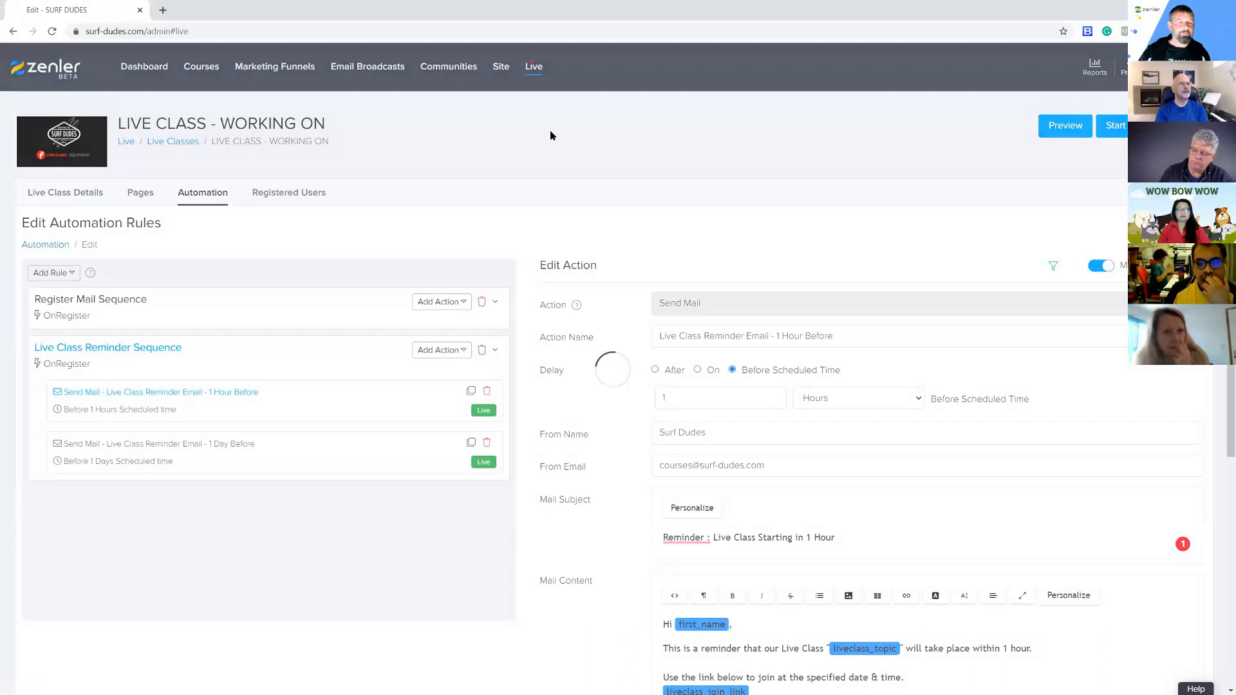
pyautogui.click(257, 386)
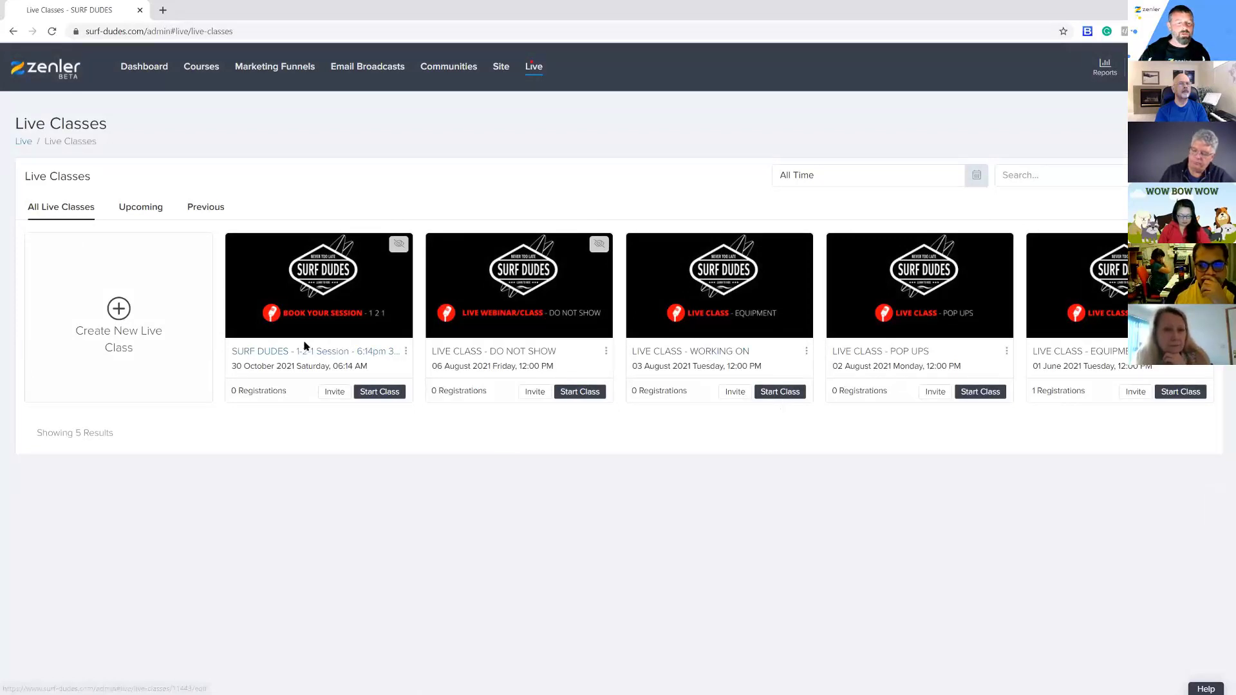
pyautogui.click(406, 351)
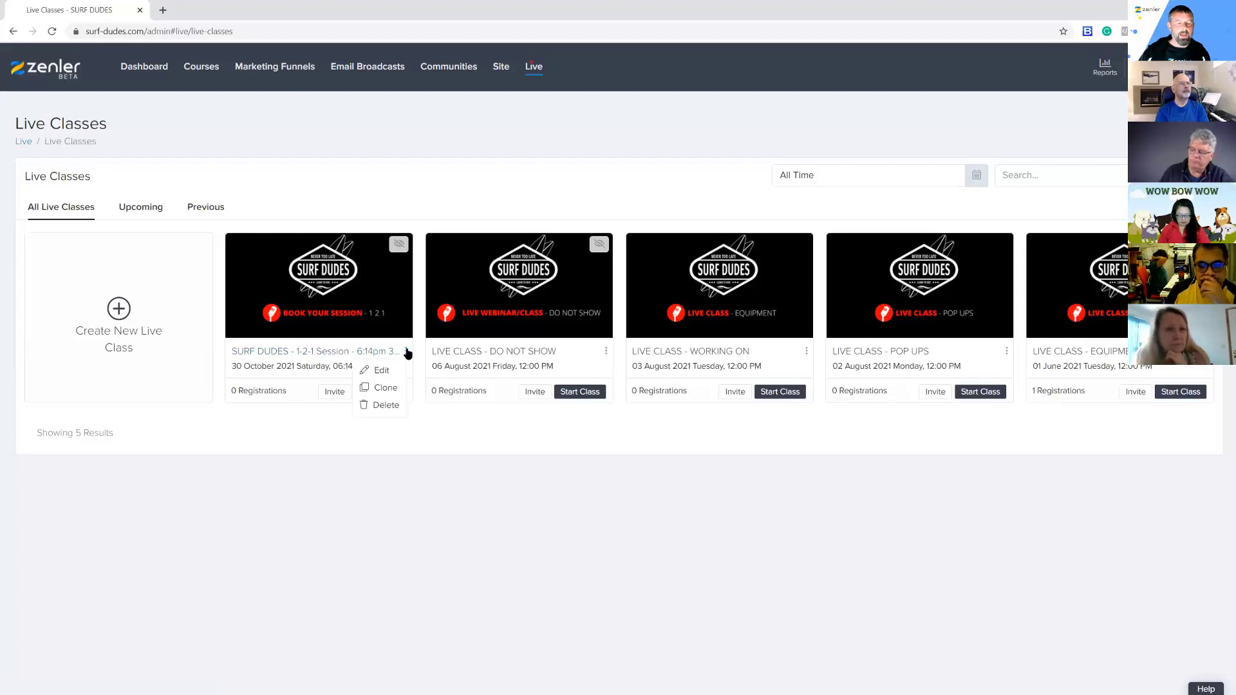
pyautogui.click(384, 388)
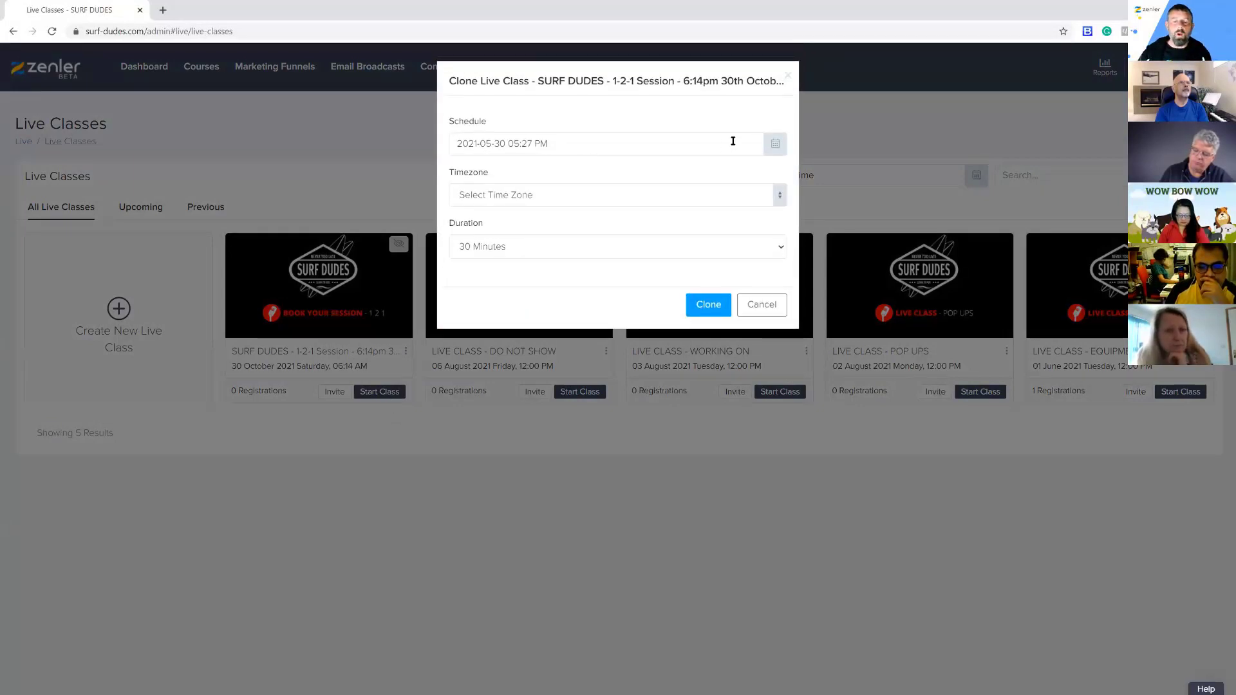
# Schedule the cloned class for 2021-09-01 at 12:00 AM and try to create the clone
pyautogui.click(775, 146)
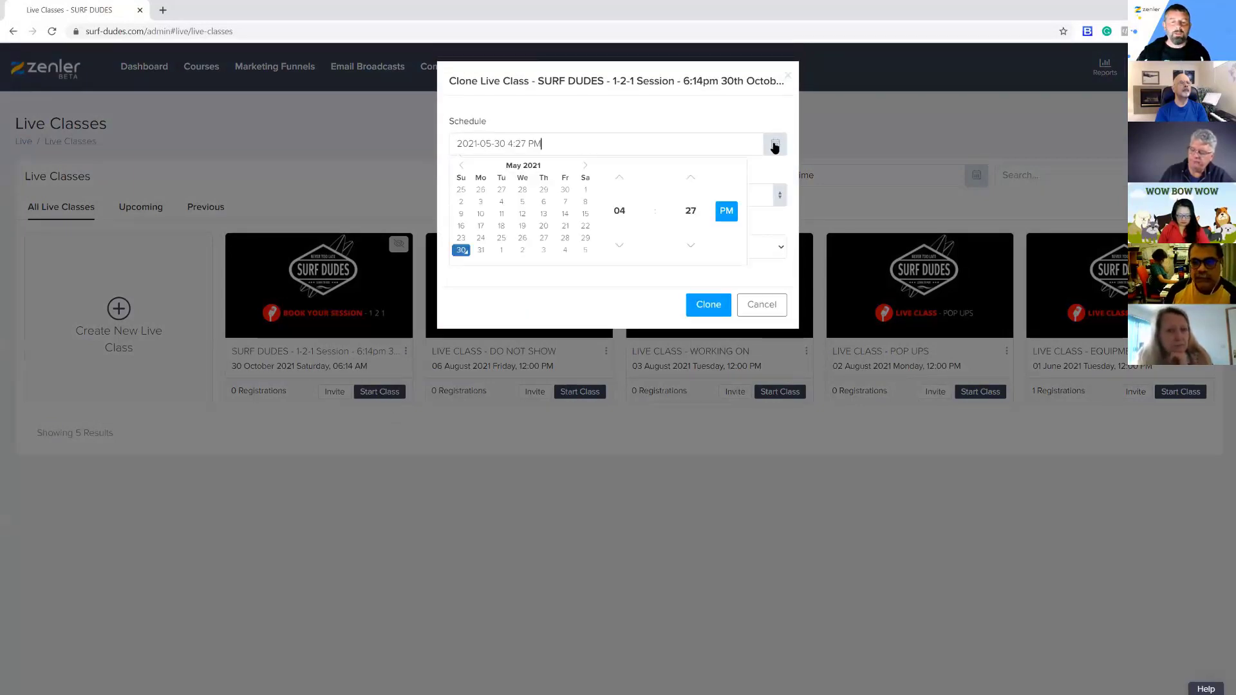
pyautogui.click(585, 167)
pyautogui.click(585, 166)
pyautogui.click(585, 166)
pyautogui.click(585, 166)
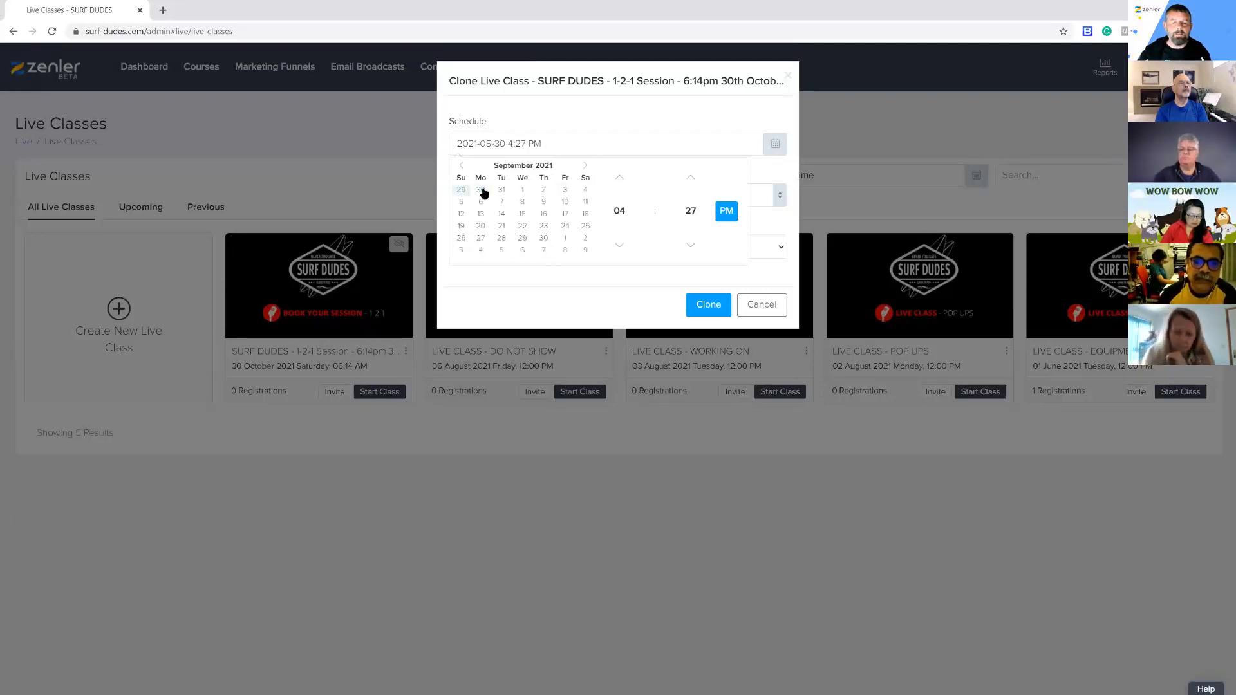
pyautogui.click(522, 193)
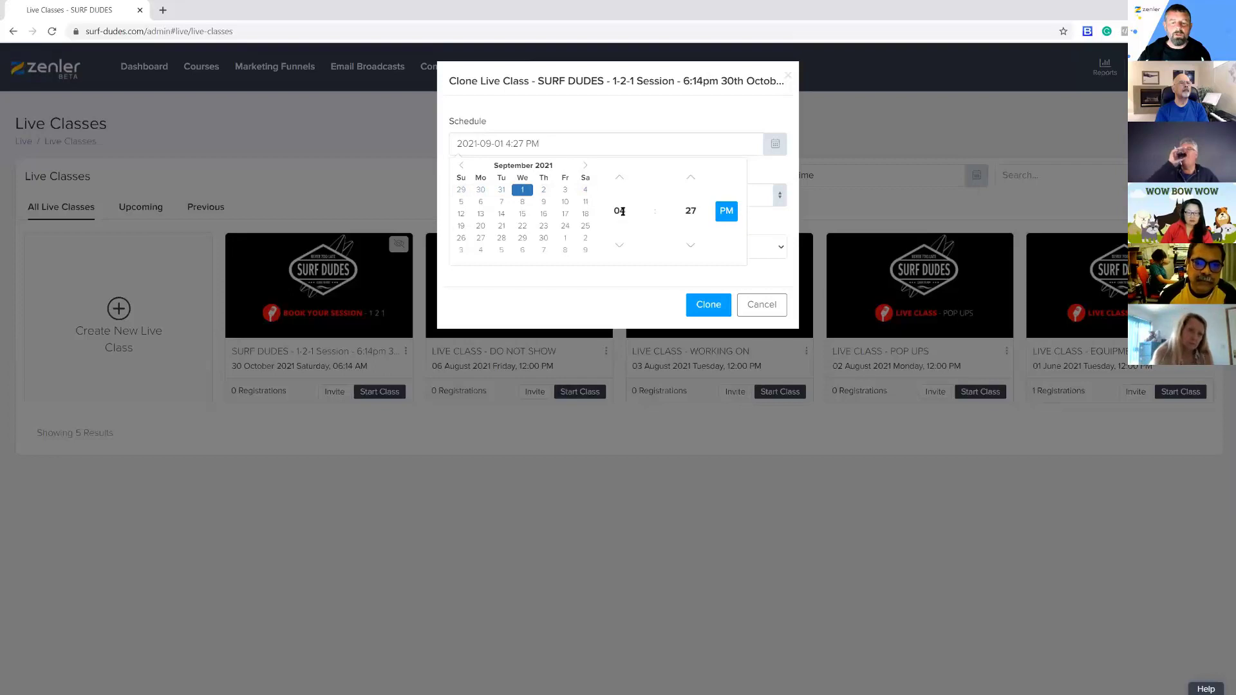
pyautogui.click(619, 211)
pyautogui.click(621, 184)
pyautogui.click(690, 221)
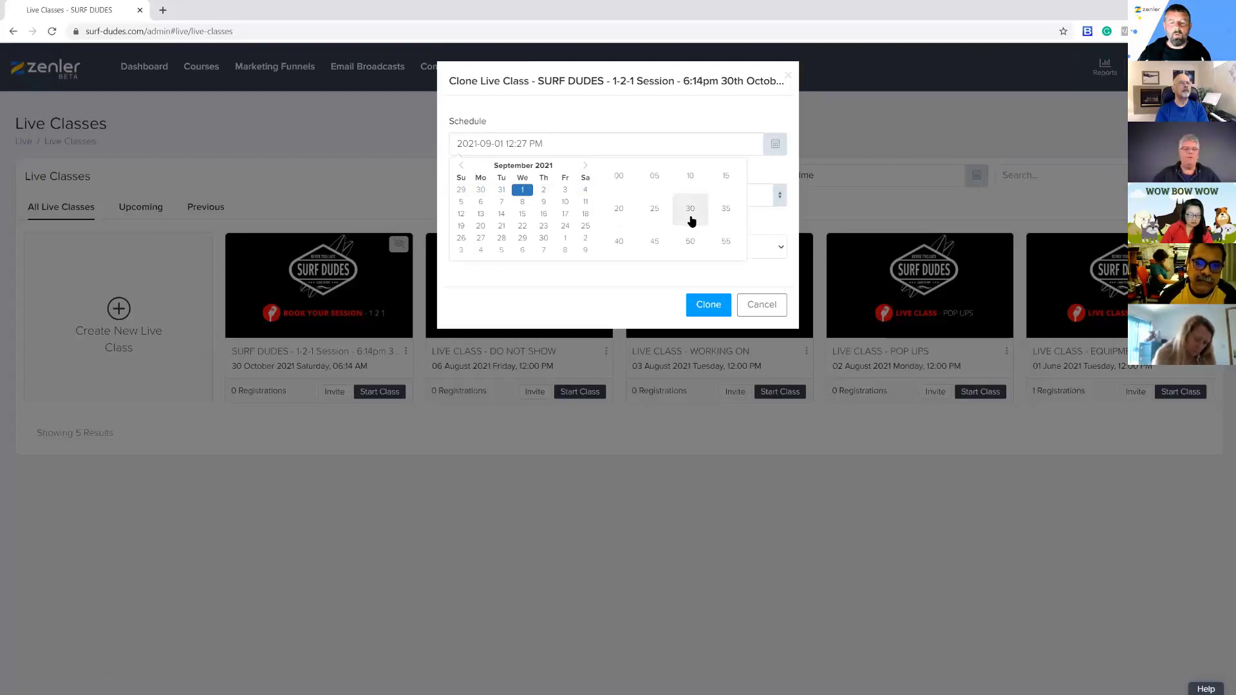
pyautogui.click(622, 180)
pyautogui.click(726, 210)
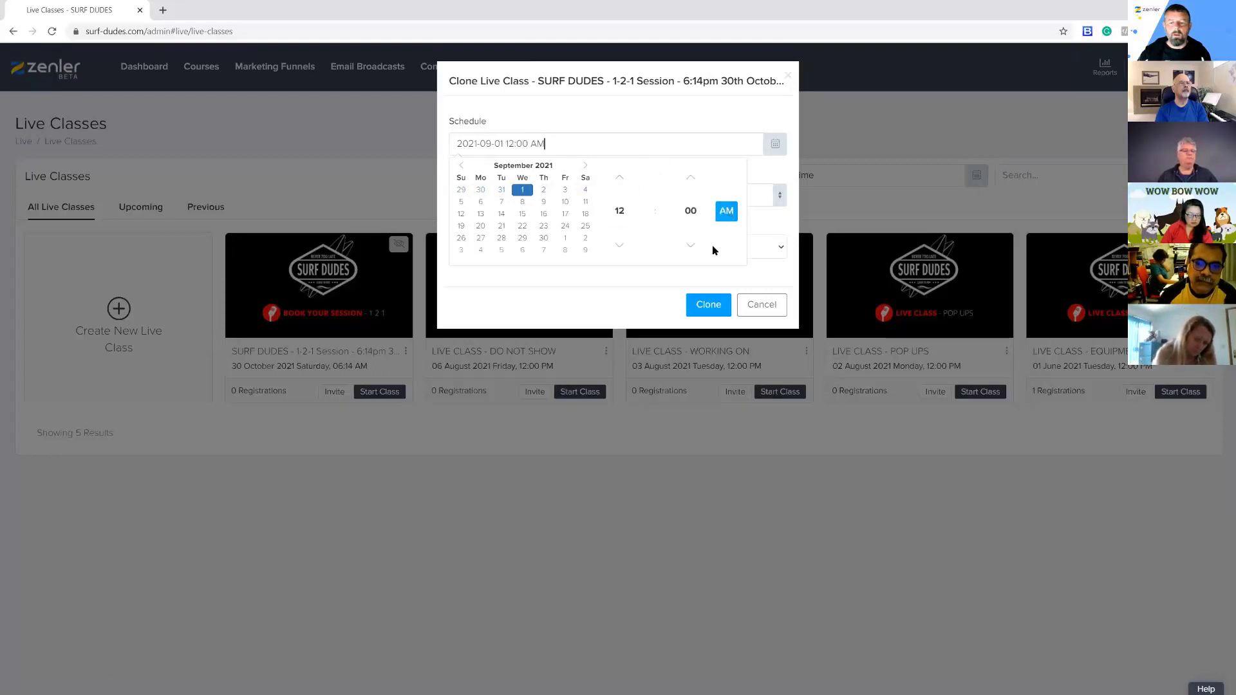
pyautogui.click(709, 307)
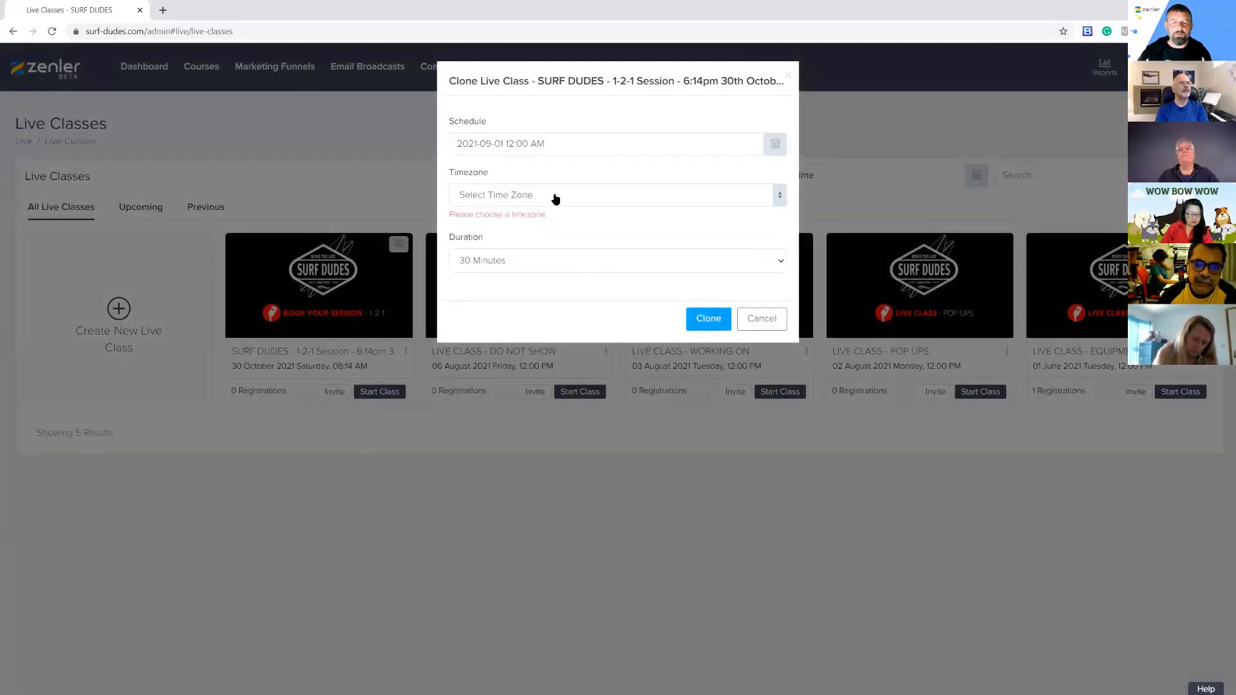
# Set the clone's timezone to Europe/London and its duration to 1 Hour 15 Minutes, and create the clone
pyautogui.click(588, 204)
pyautogui.write('lo')
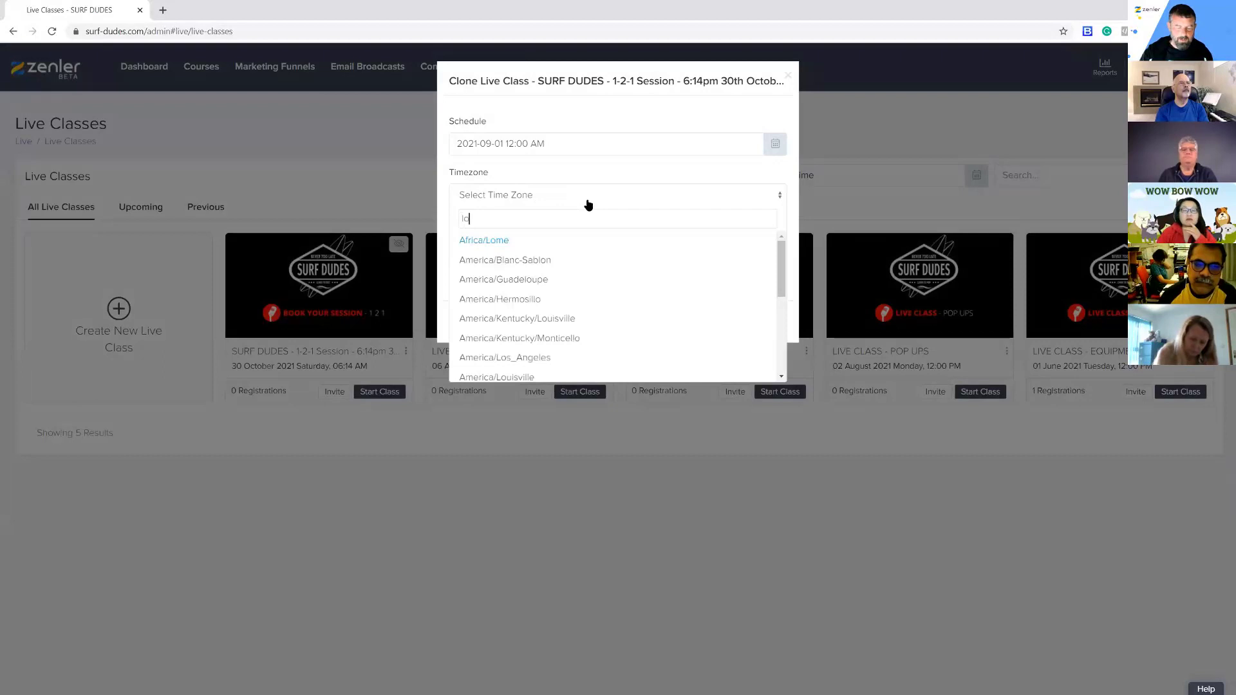
pyautogui.write('ndon')
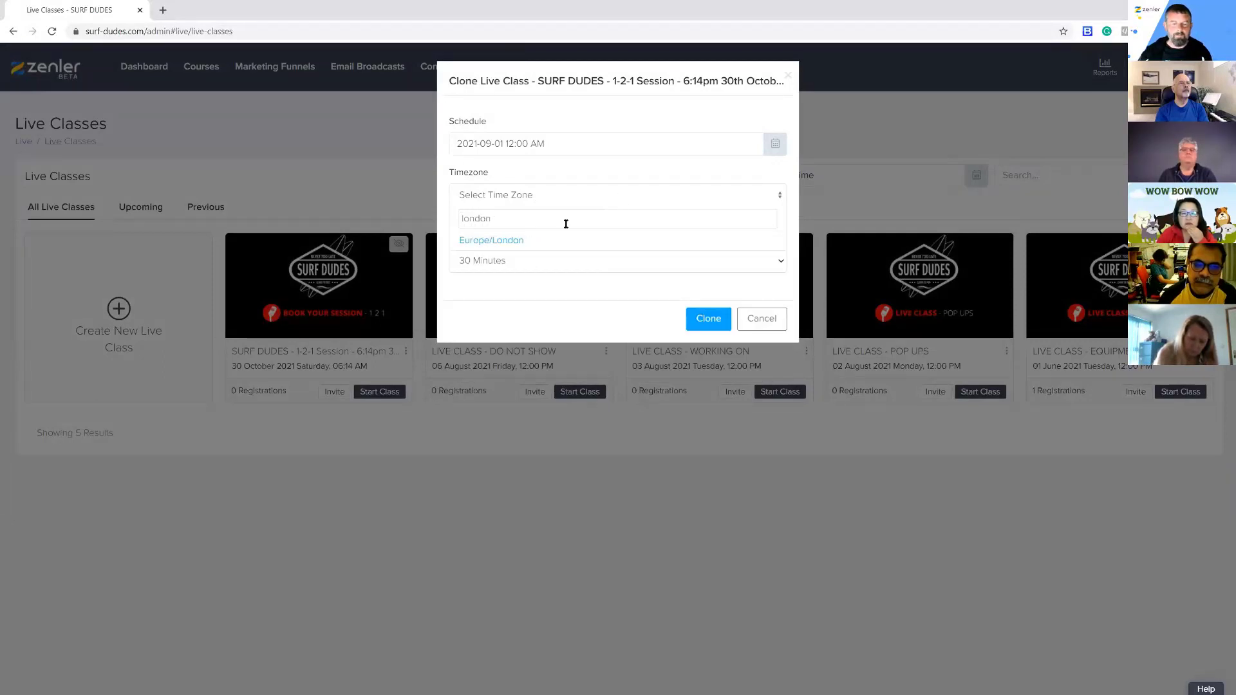
pyautogui.click(515, 240)
pyautogui.click(536, 264)
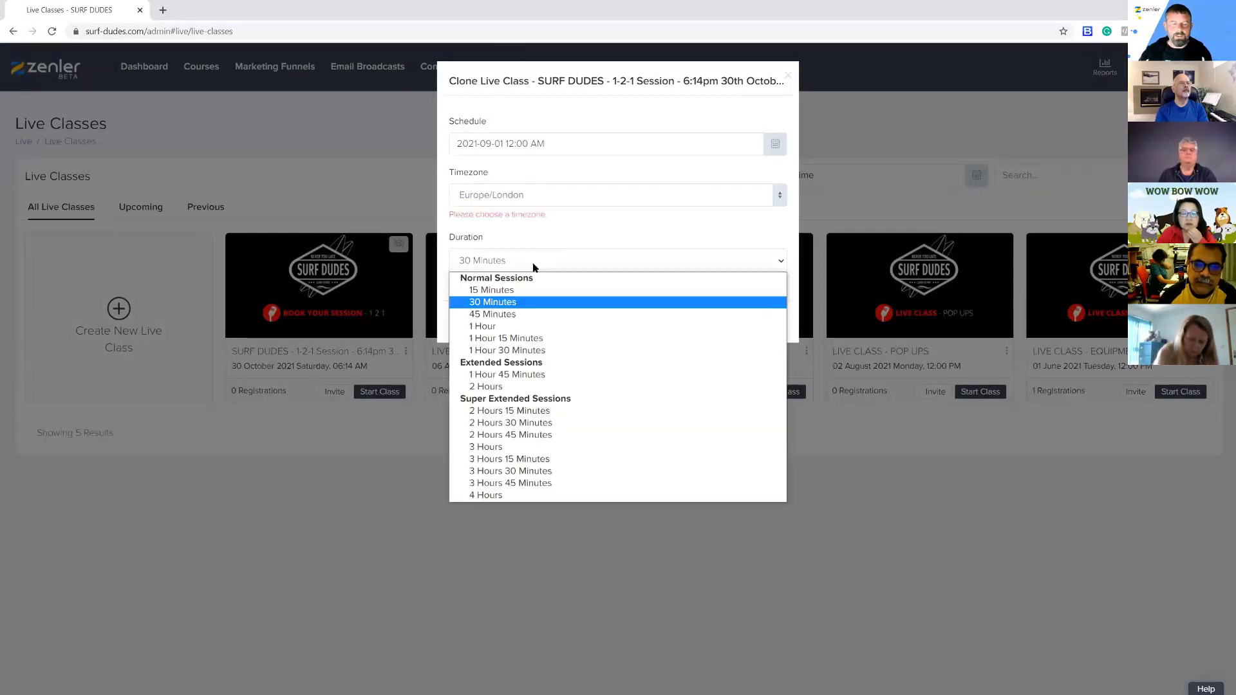
pyautogui.click(498, 338)
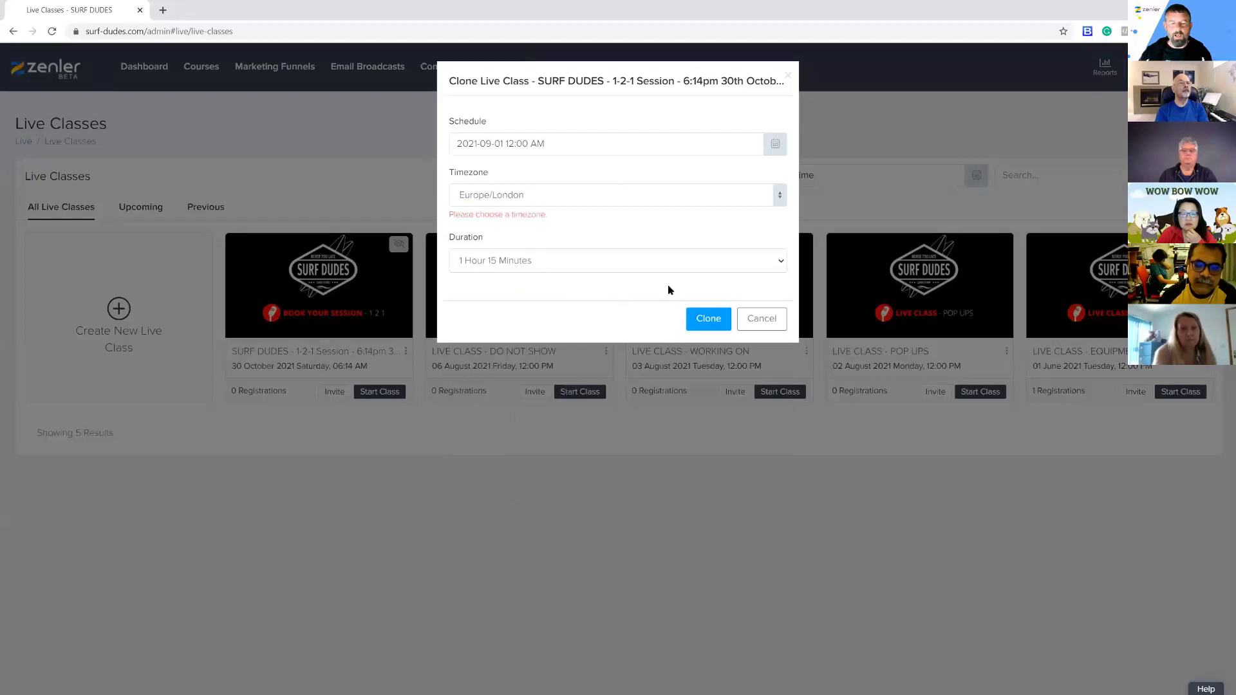
pyautogui.click(708, 318)
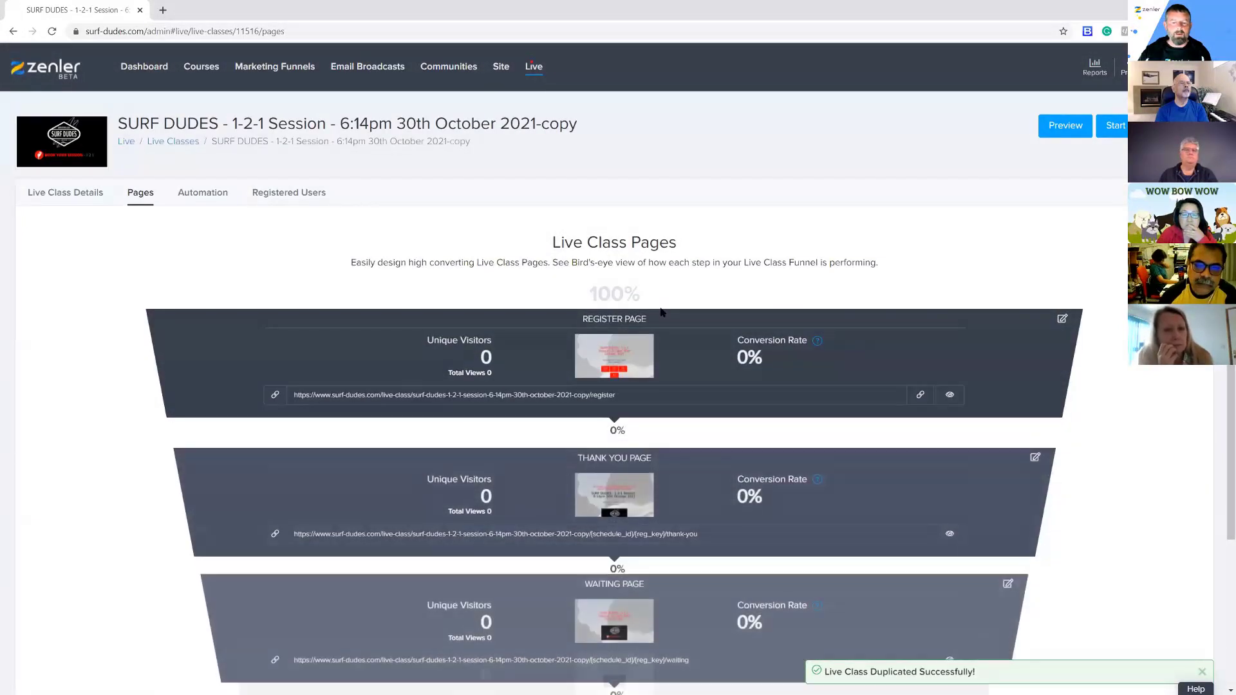
# Look over the cloned class's pages and open its live class details to check the webinar URL ending
pyautogui.scroll(-2, 918, 380)
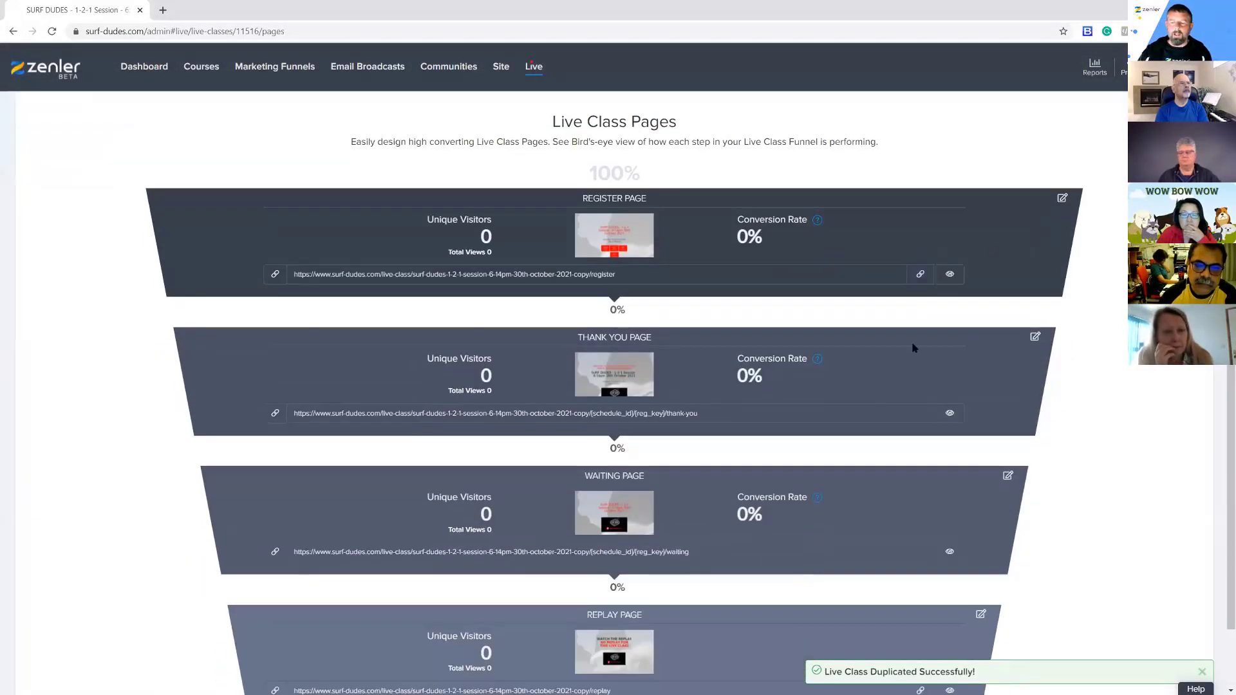
pyautogui.scroll(2, 994, 241)
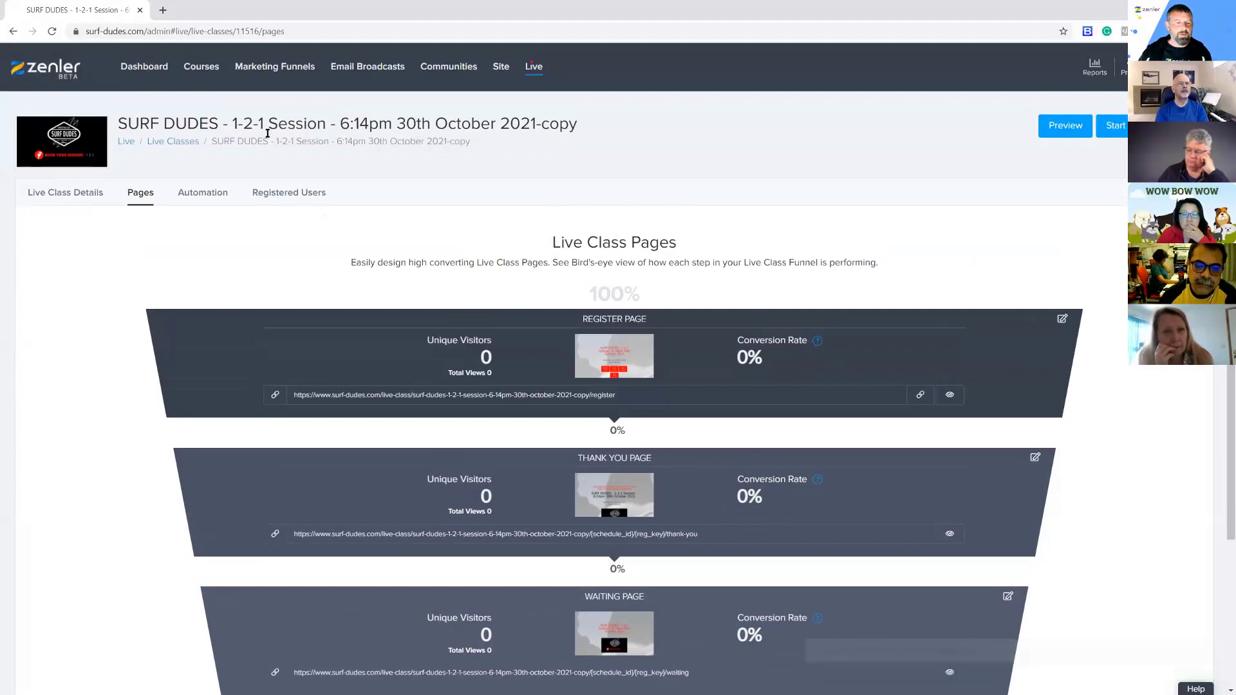
pyautogui.click(80, 198)
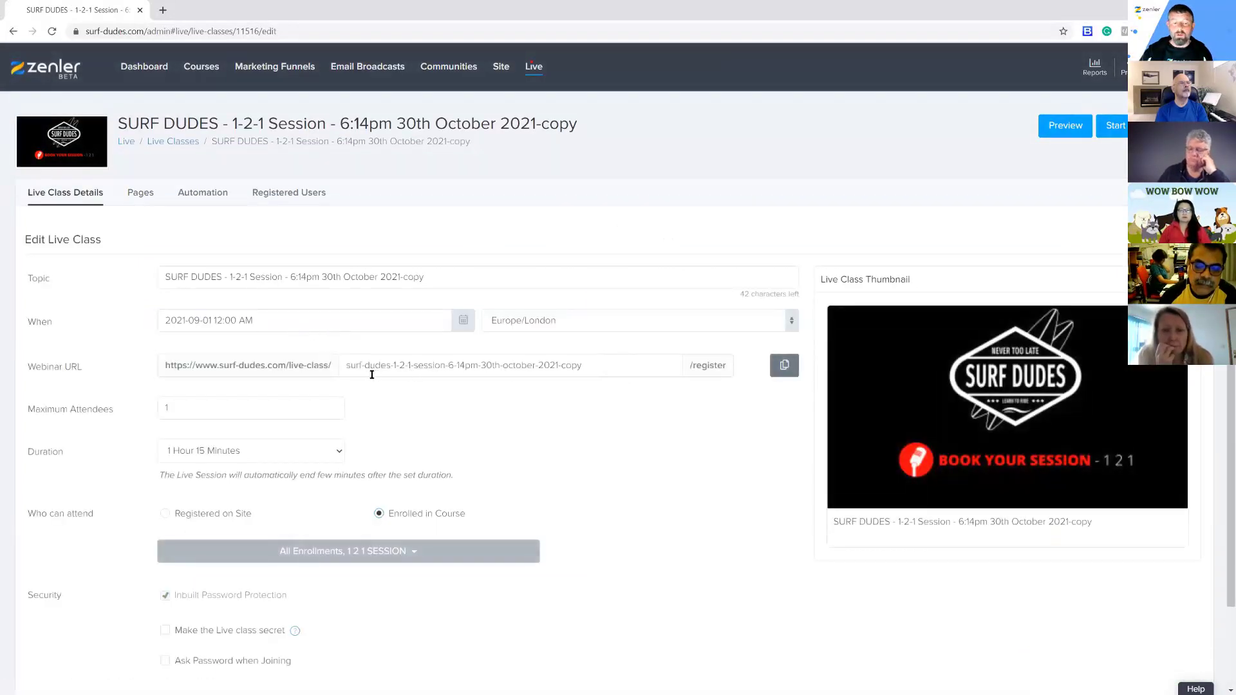
pyautogui.moveTo(570, 365); pyautogui.dragTo(558, 365)
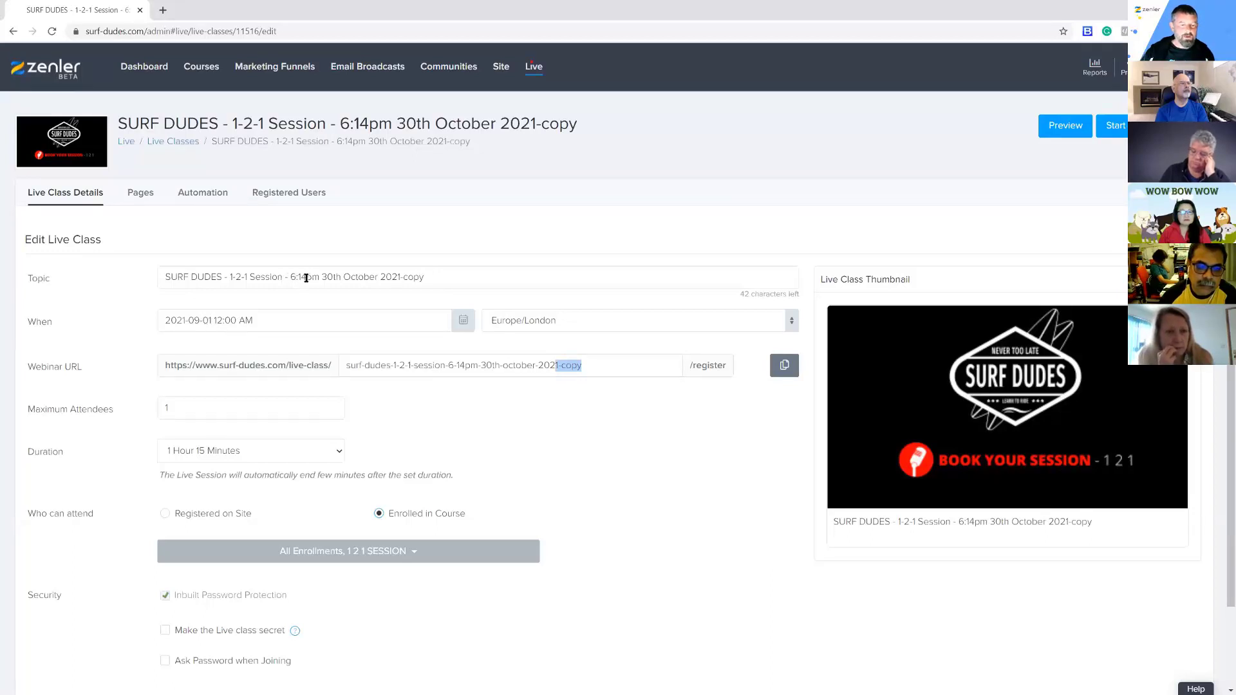
# Replace the 6:14pm time in the cloned class's topic with 12:00
pyautogui.moveTo(320, 277); pyautogui.dragTo(291, 276)
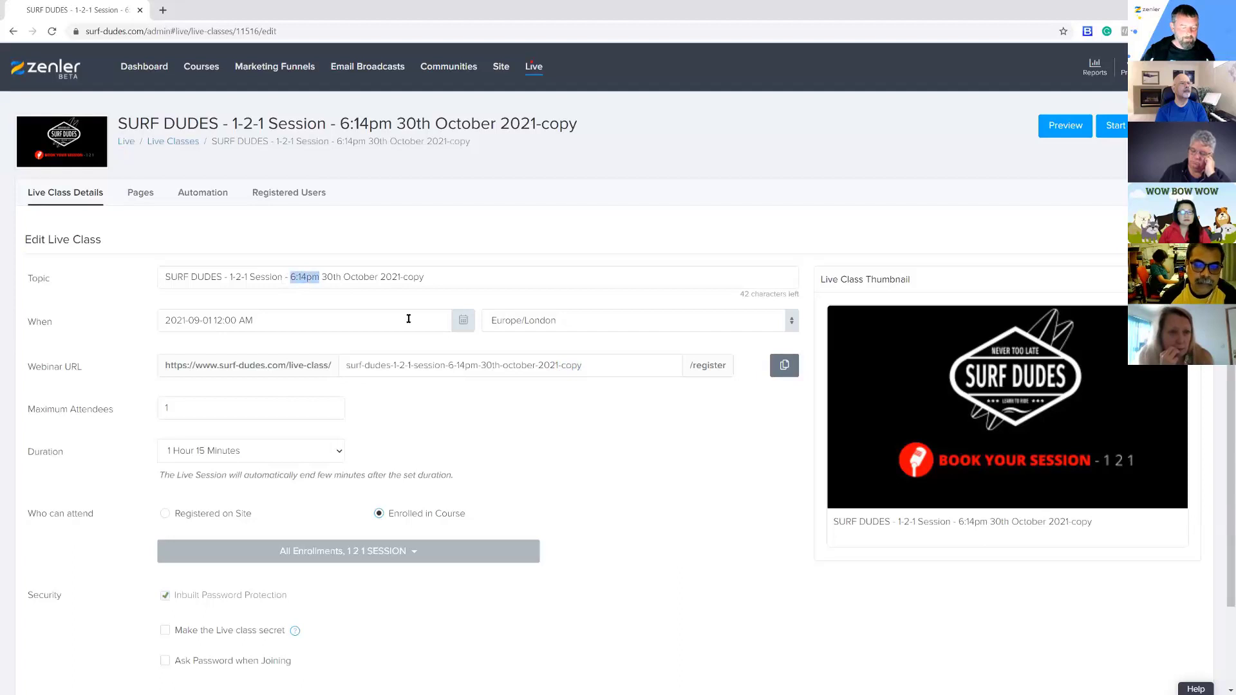
pyautogui.write('12:00')
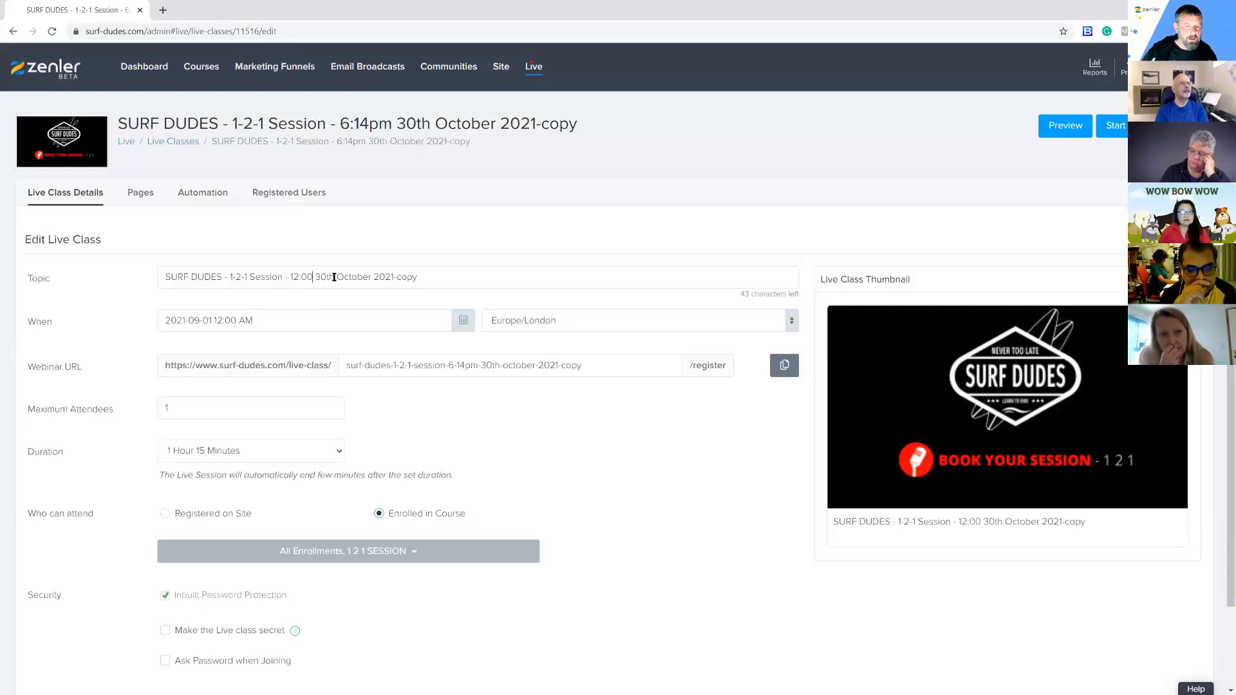
# Change the date in the live class topic so it reads "SURF DUDES - 1-2-1 Session - 12:00 01st September 2021"
pyautogui.moveTo(426, 275); pyautogui.dragTo(321, 275)
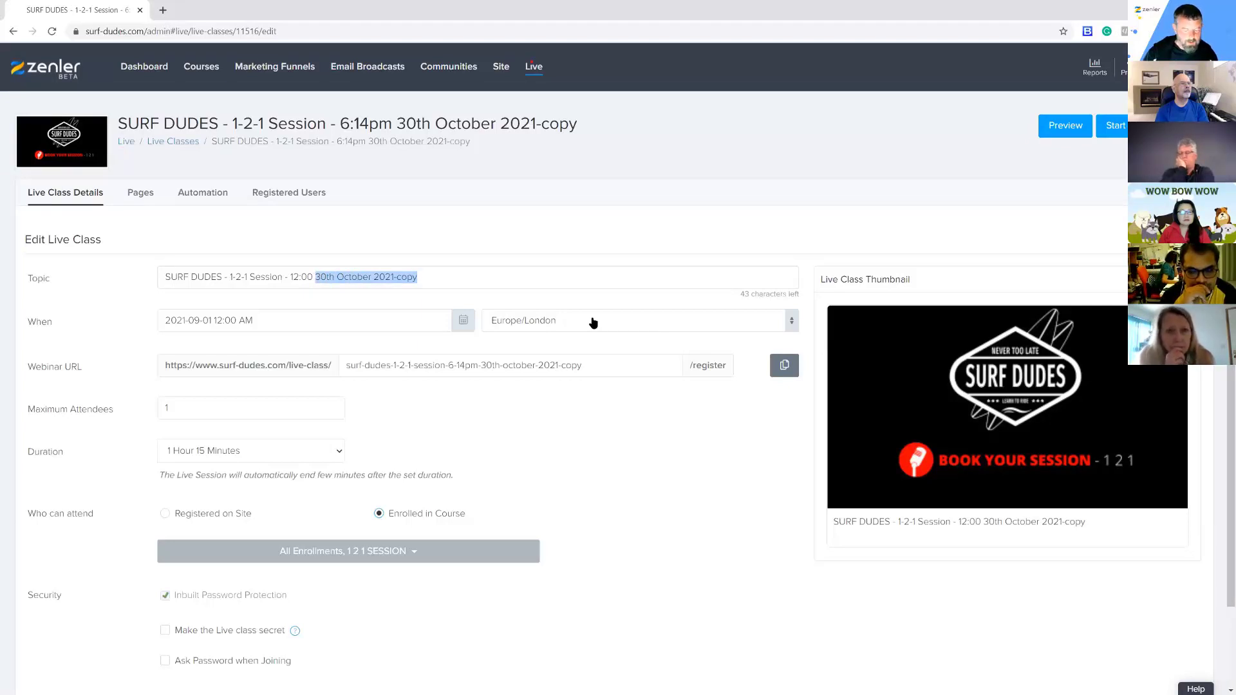
pyautogui.write('0')
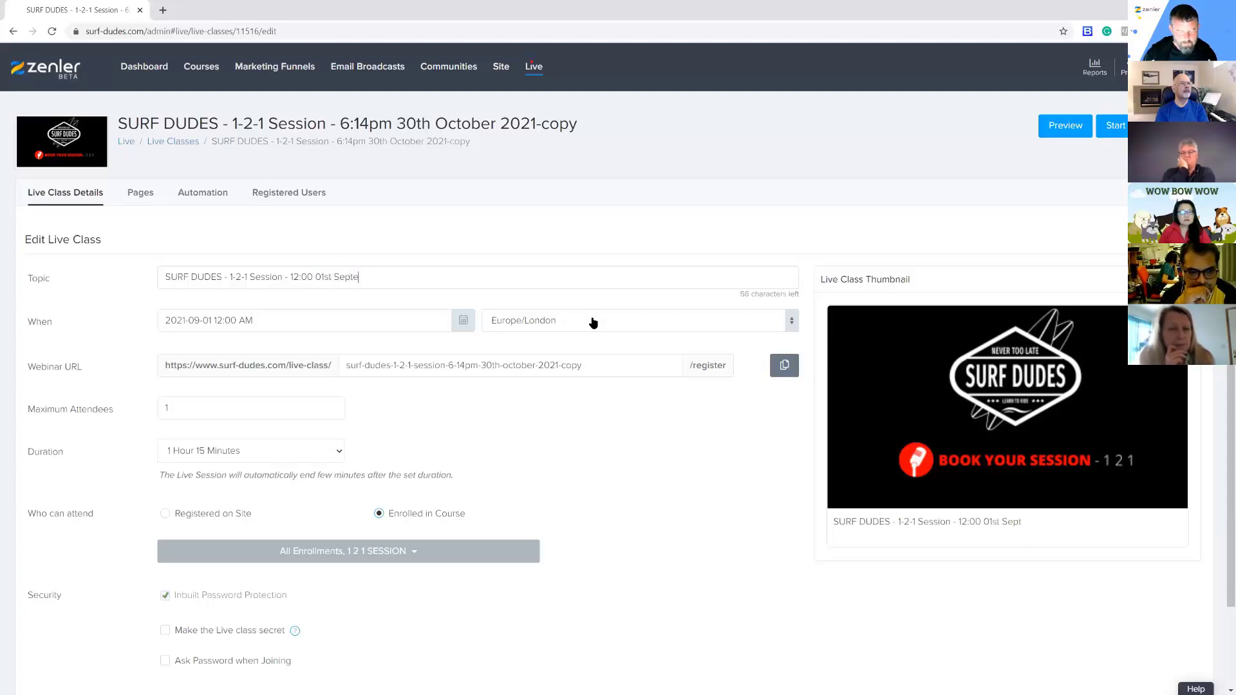
pyautogui.write('2021')
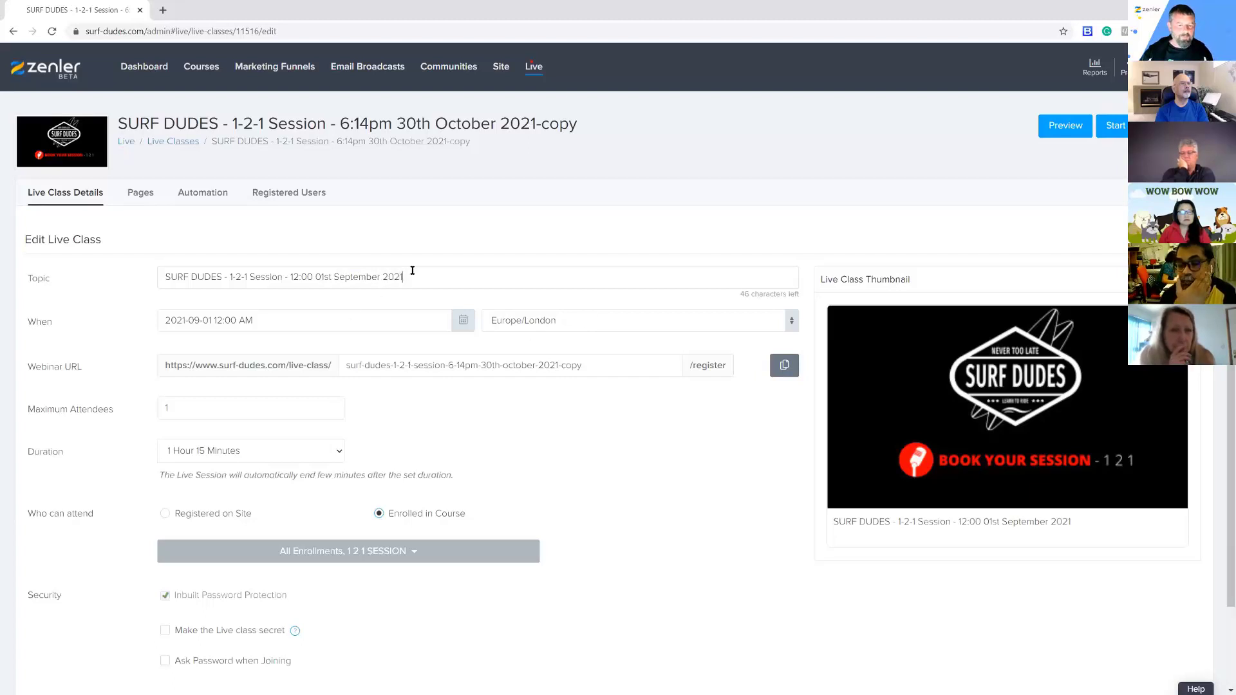
# Replace the webinar URL slug with the copied topic text and update the live class
pyautogui.moveTo(419, 273); pyautogui.dragTo(161, 270)
pyautogui.hotkey('ctrl', 'c')
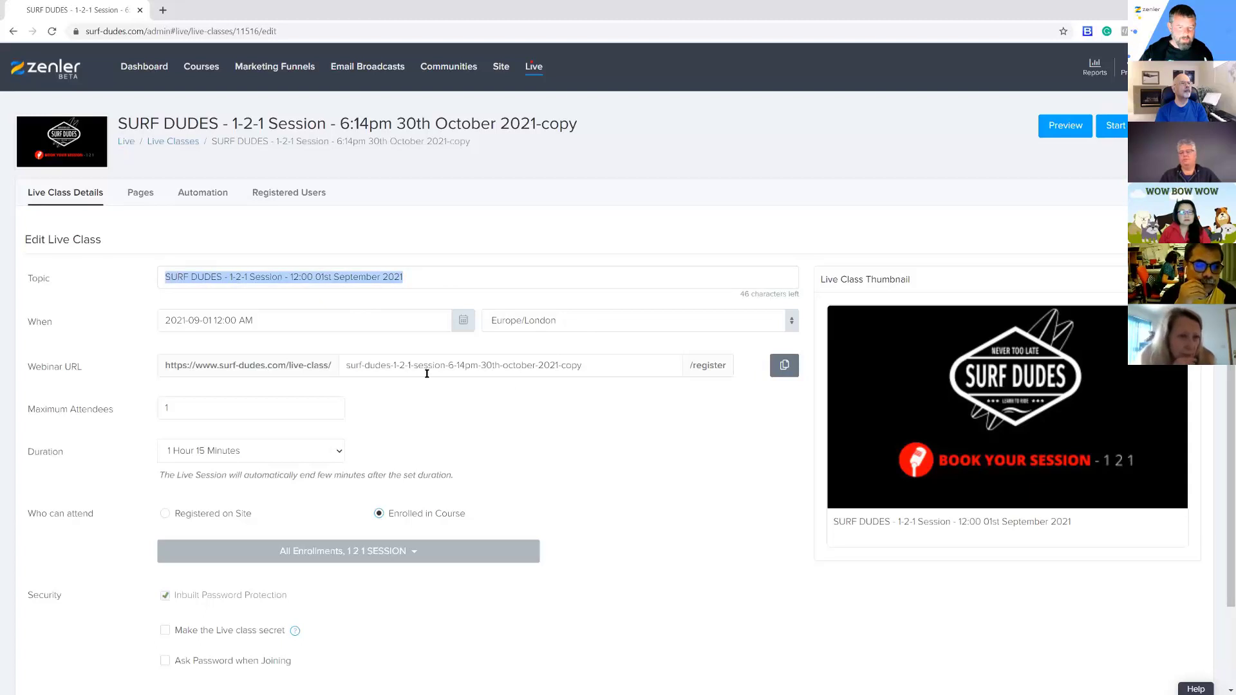
pyautogui.moveTo(583, 365); pyautogui.dragTo(346, 365)
pyautogui.hotkey('ctrl', 'v')
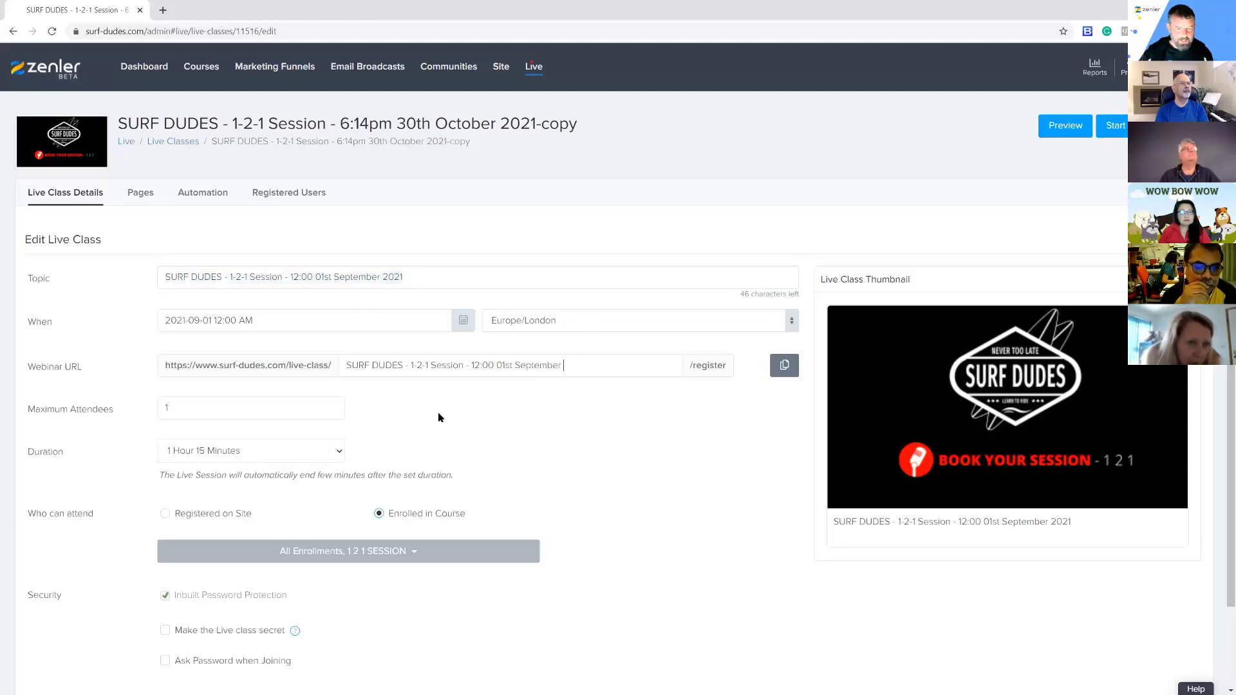
pyautogui.scroll(-2, 380, 609)
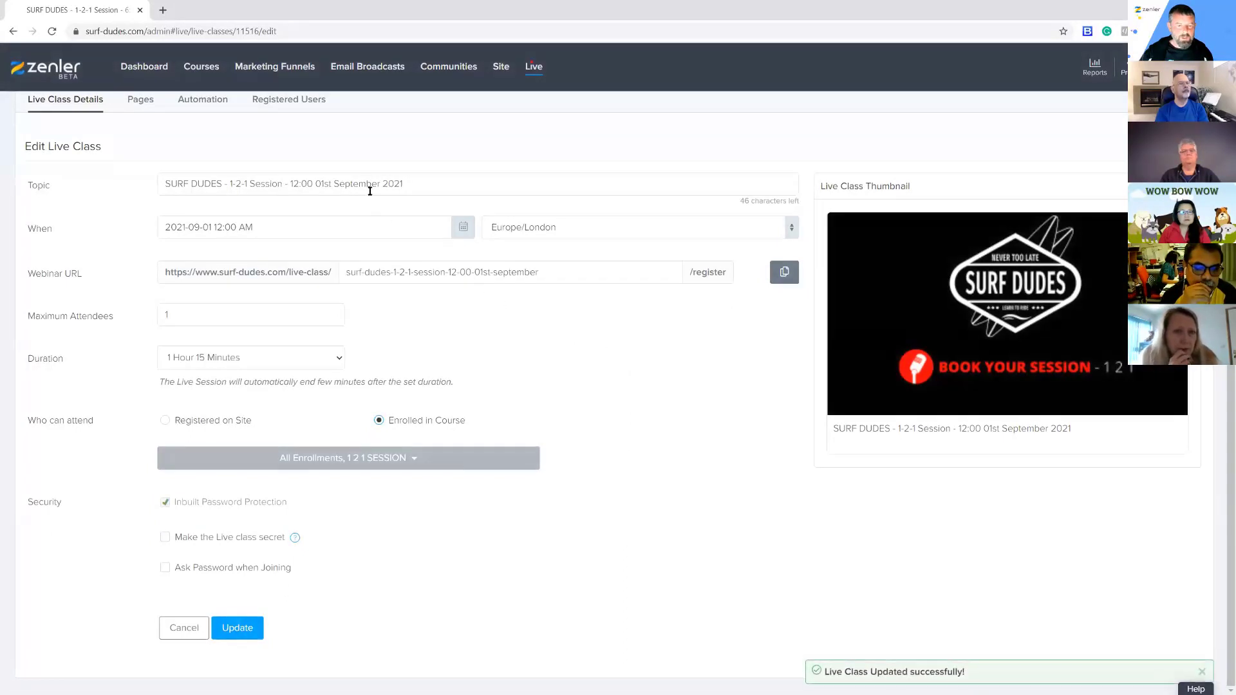
pyautogui.scroll(2, 451, 322)
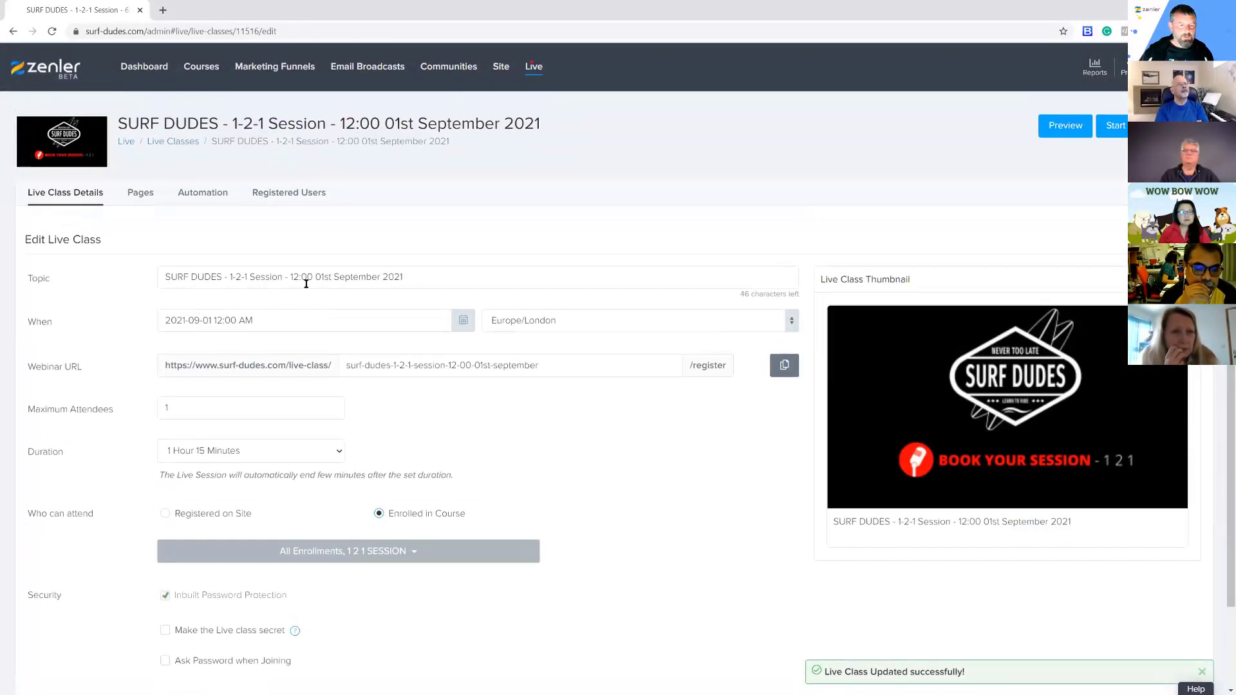
# Change the live class thumbnail, choosing 121.jpg from the LIVE ASSETS folder
pyautogui.moveTo(293, 277); pyautogui.dragTo(427, 302)
pyautogui.moveTo(1113, 440)
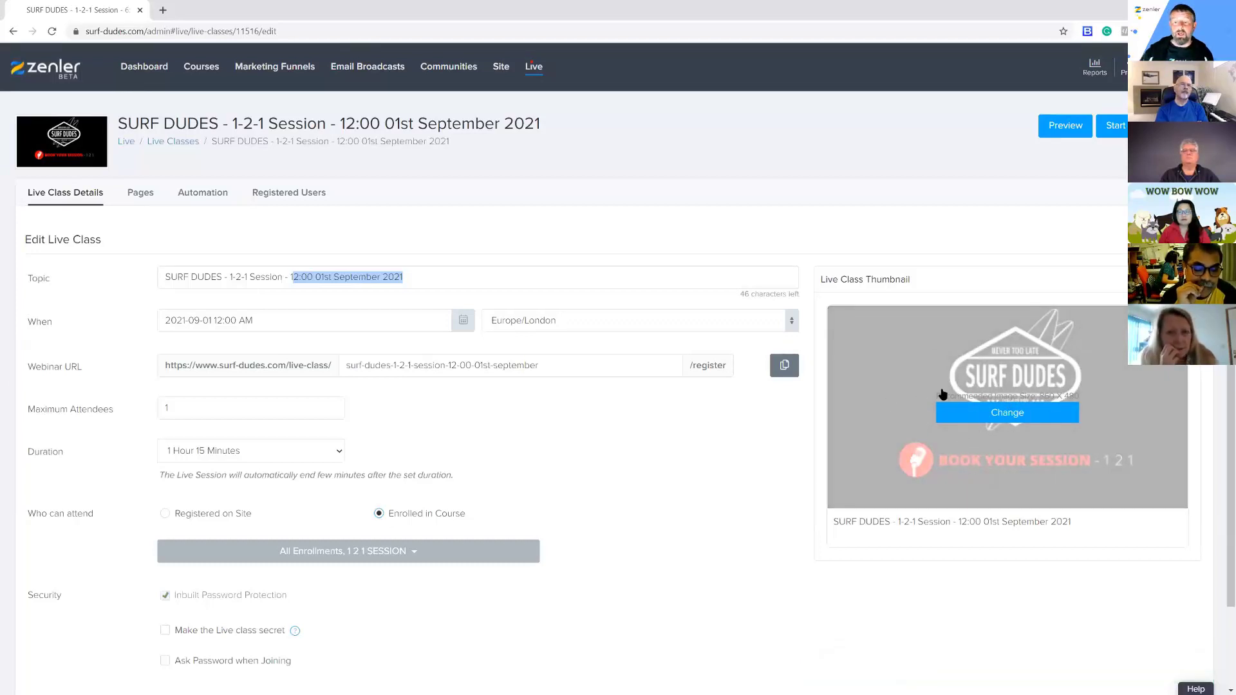
pyautogui.click(998, 416)
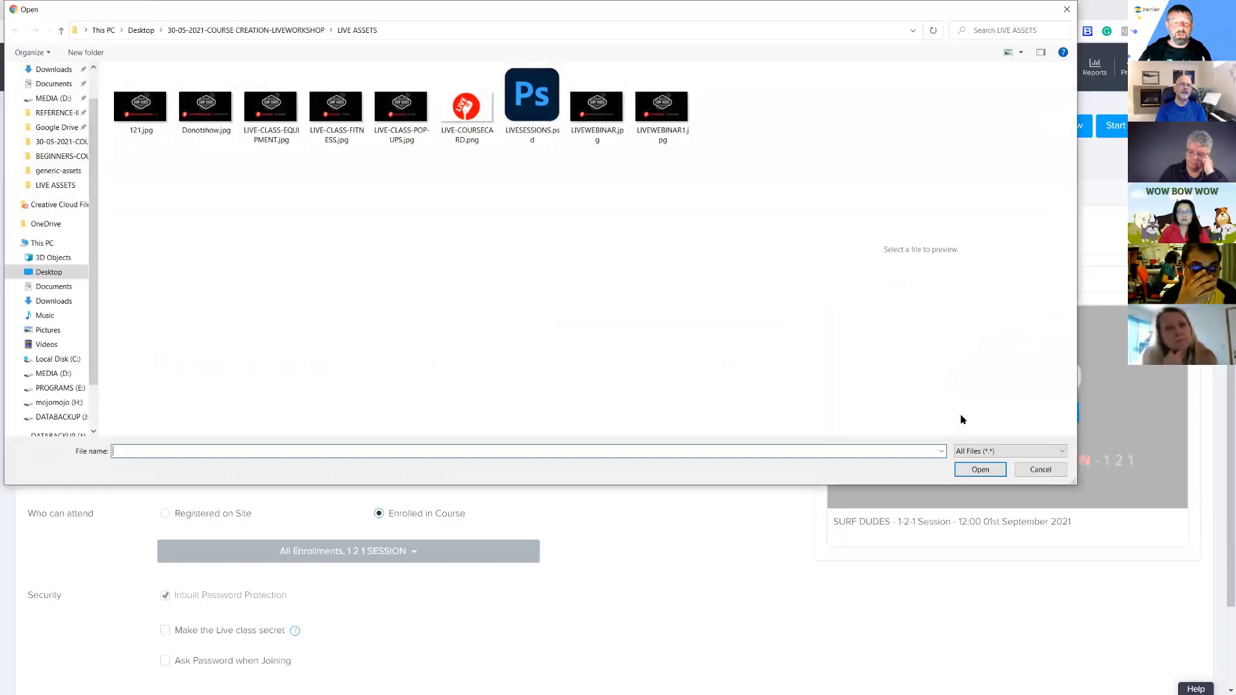
pyautogui.click(141, 103)
pyautogui.click(980, 469)
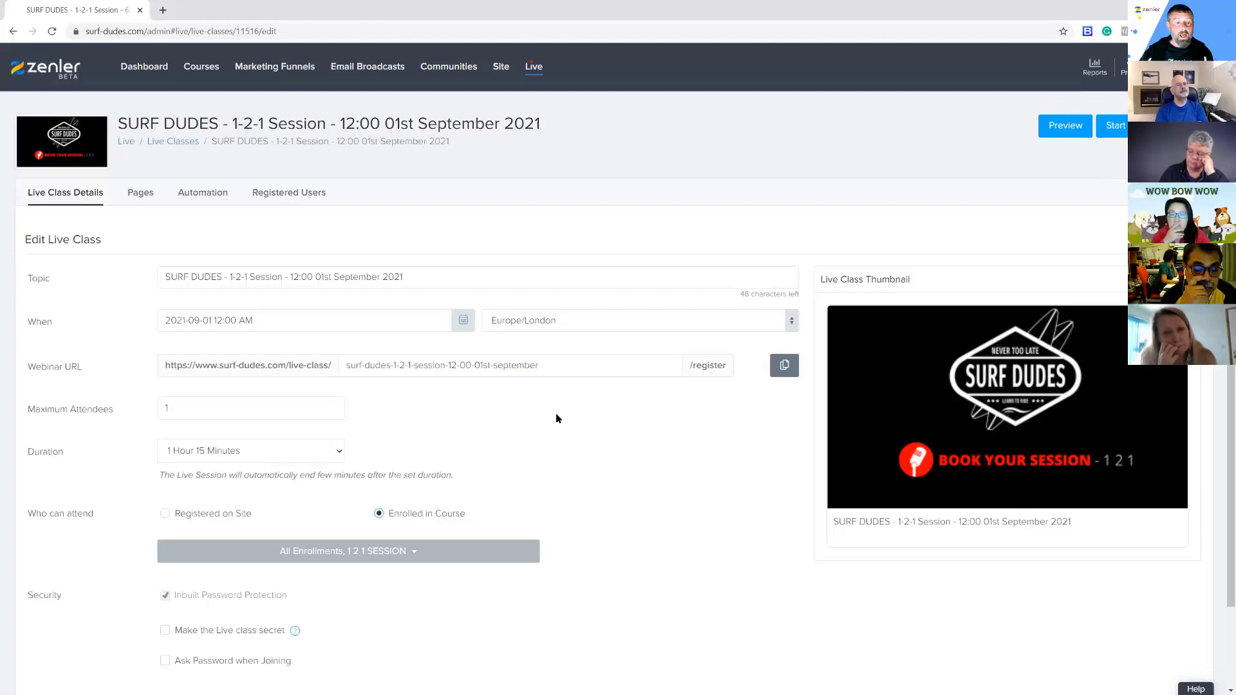
# Open the live class pages and preview the register page to check its title, date and image
pyautogui.click(139, 193)
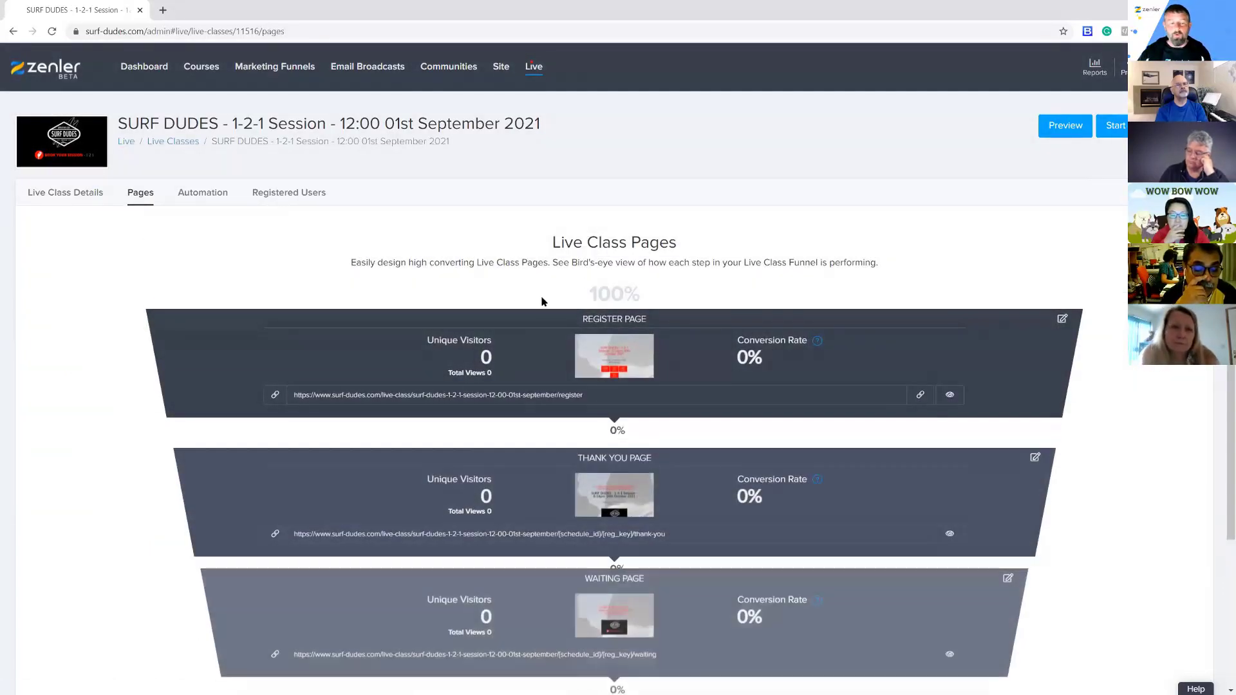
pyautogui.moveTo(345, 123); pyautogui.dragTo(544, 124)
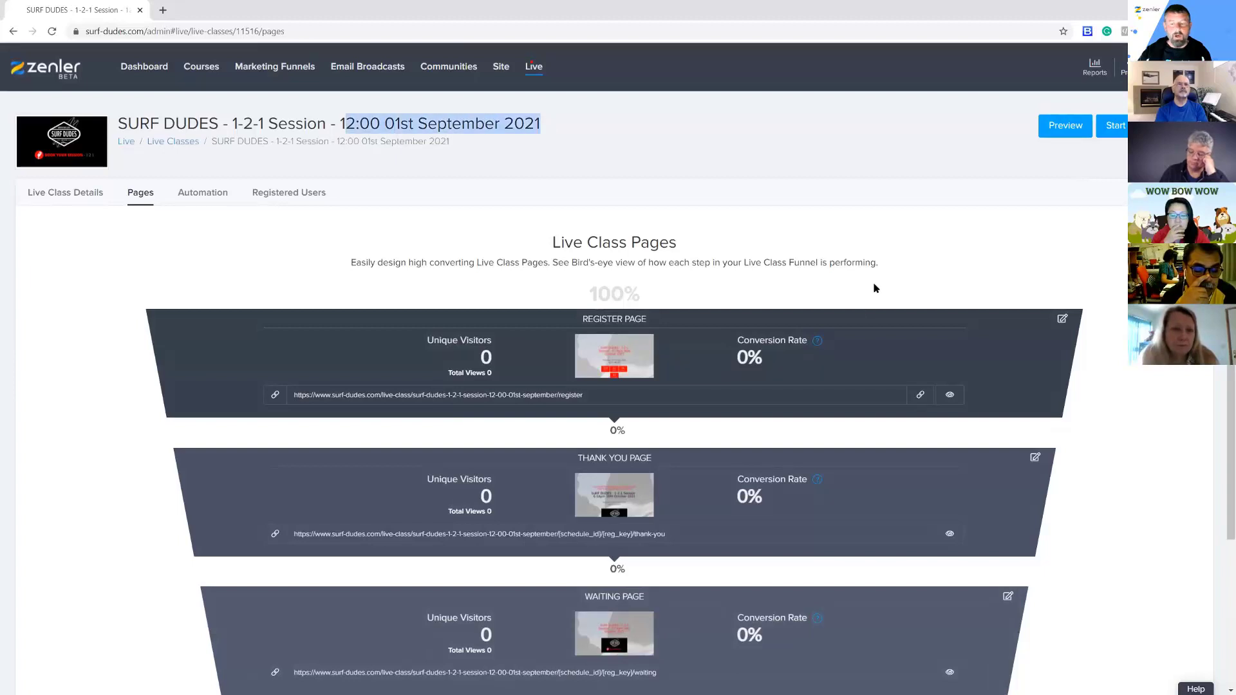
pyautogui.click(971, 290)
pyautogui.click(950, 397)
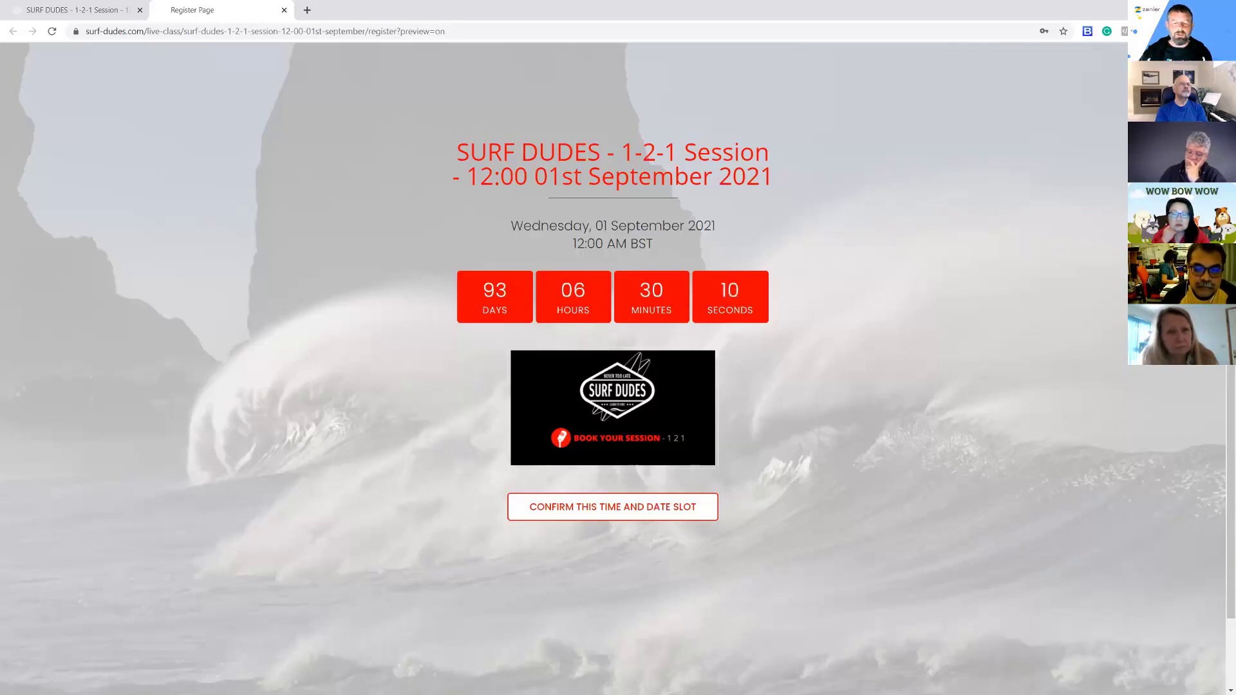
pyautogui.click(103, 10)
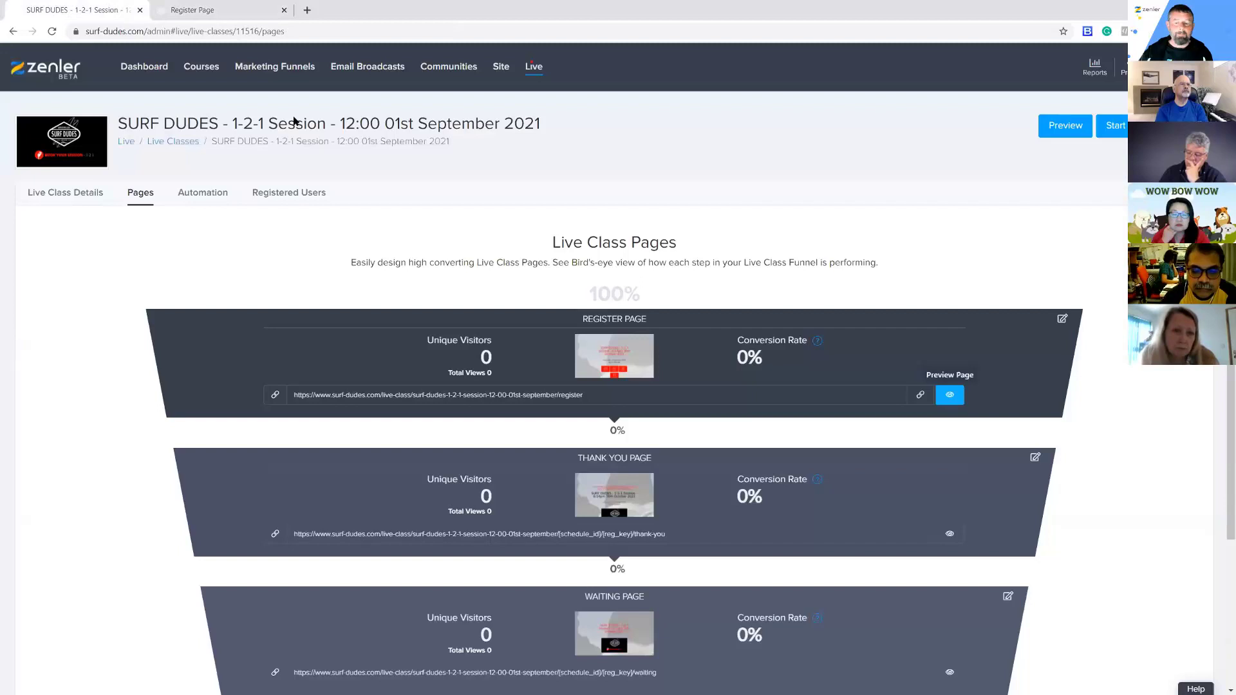
# Preview the thank you and waiting pages to check the session details on each
pyautogui.click(950, 533)
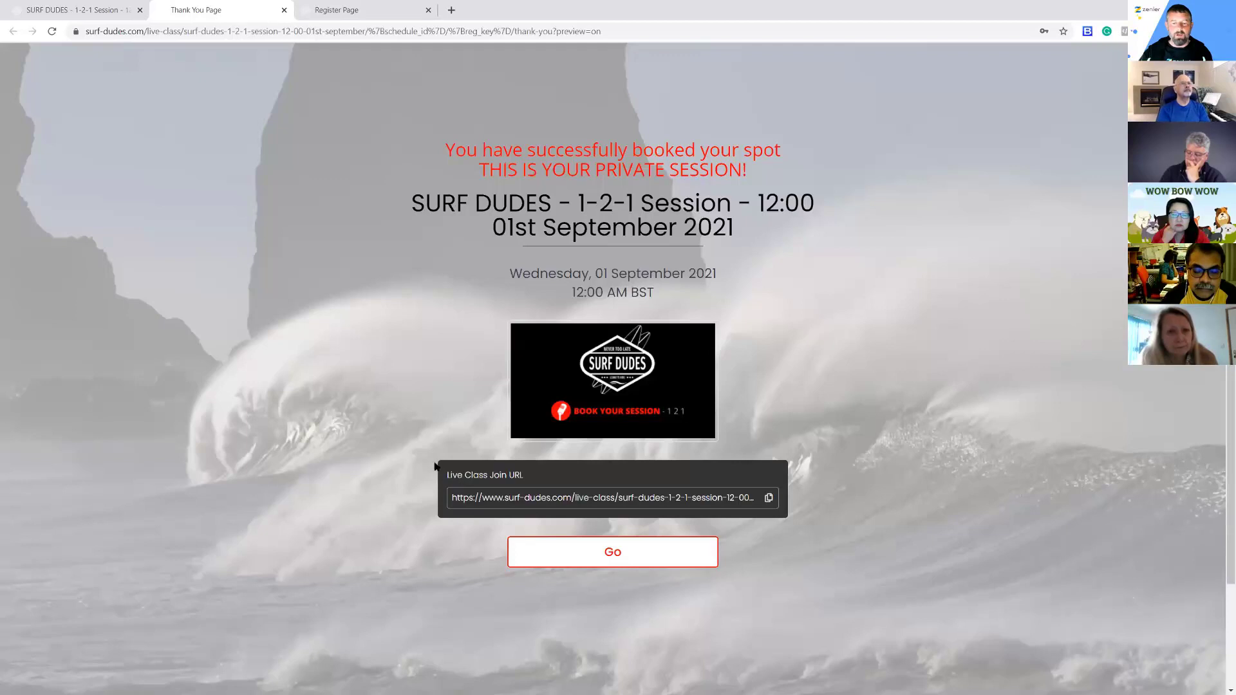
pyautogui.click(96, 13)
pyautogui.scroll(-3, 713, 509)
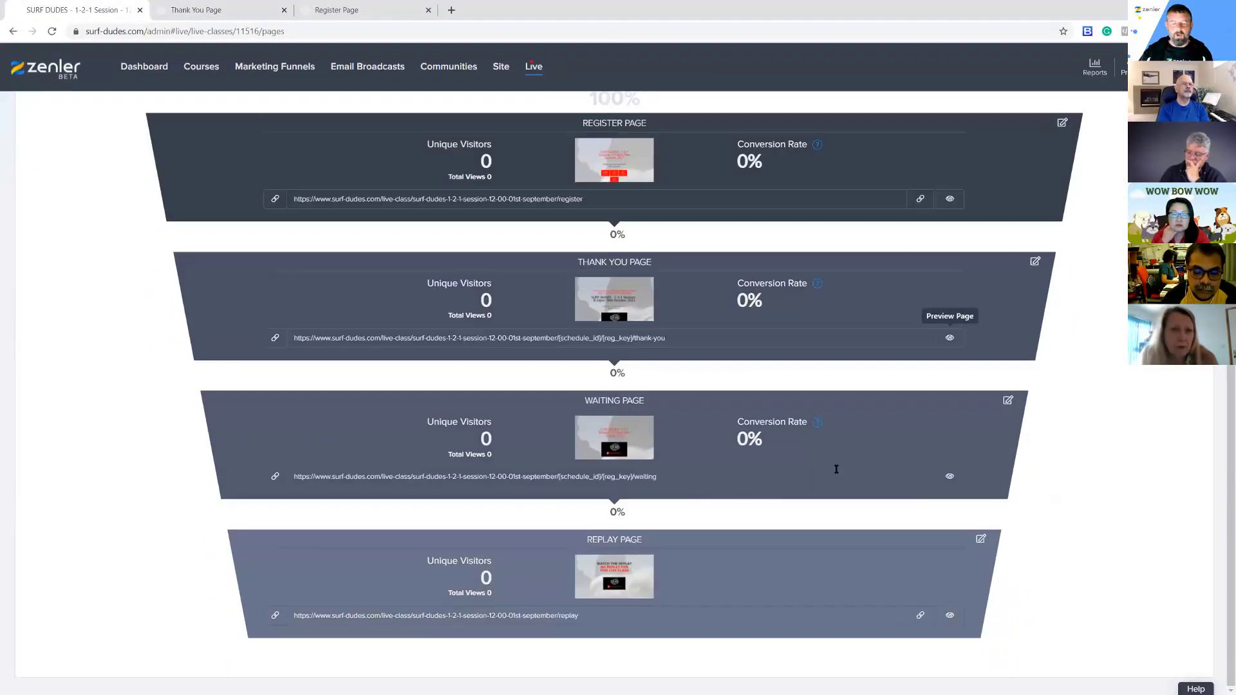
pyautogui.click(949, 476)
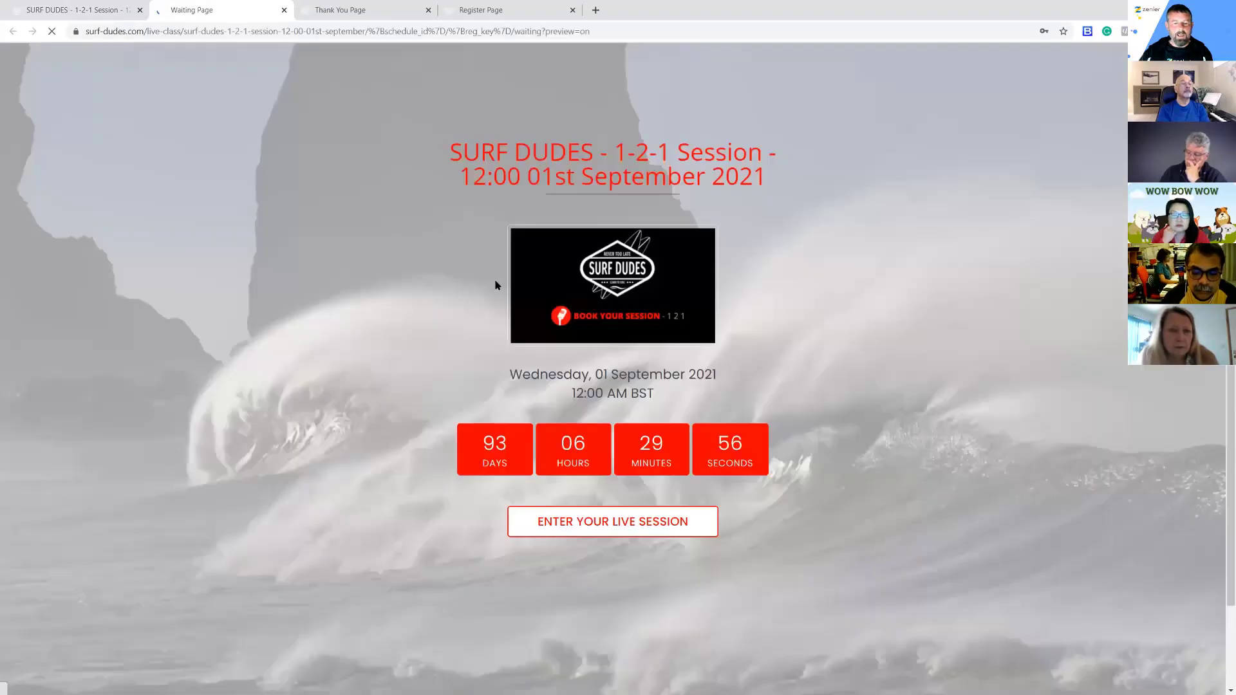
pyautogui.click(97, 13)
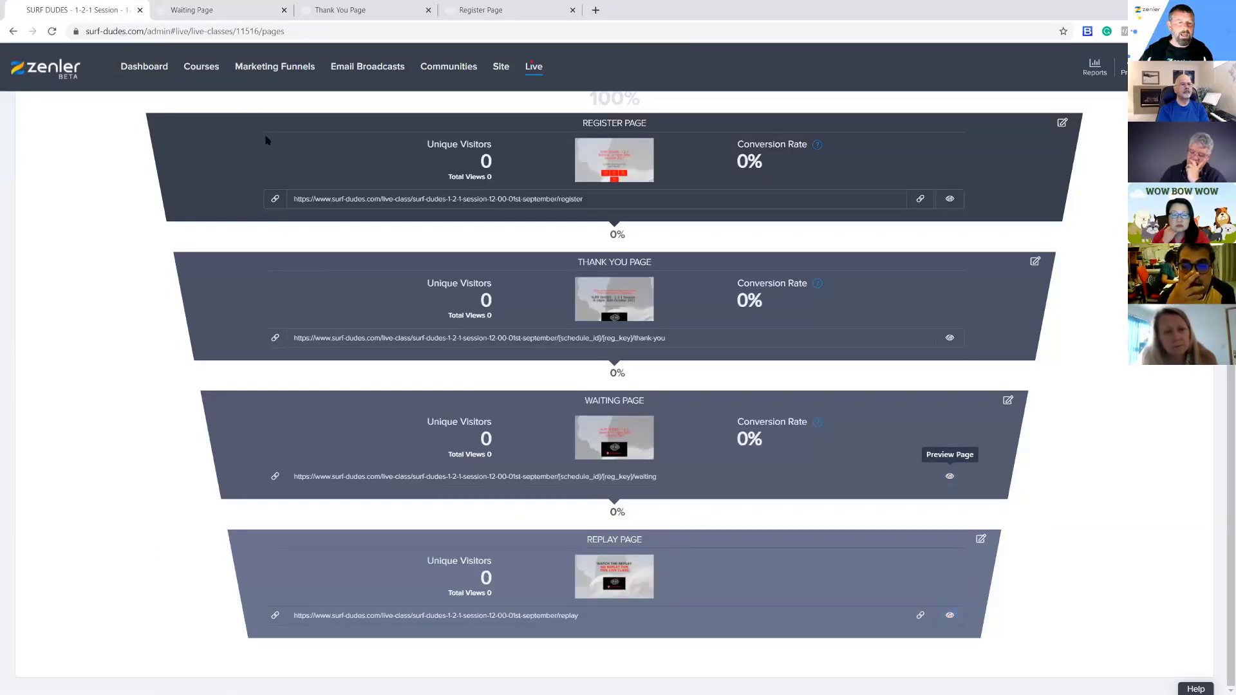
# Open the Live Class Registration Email in the automation's Register Mail Sequence and review its subject and content
pyautogui.scroll(3, 266, 140)
pyautogui.click(227, 193)
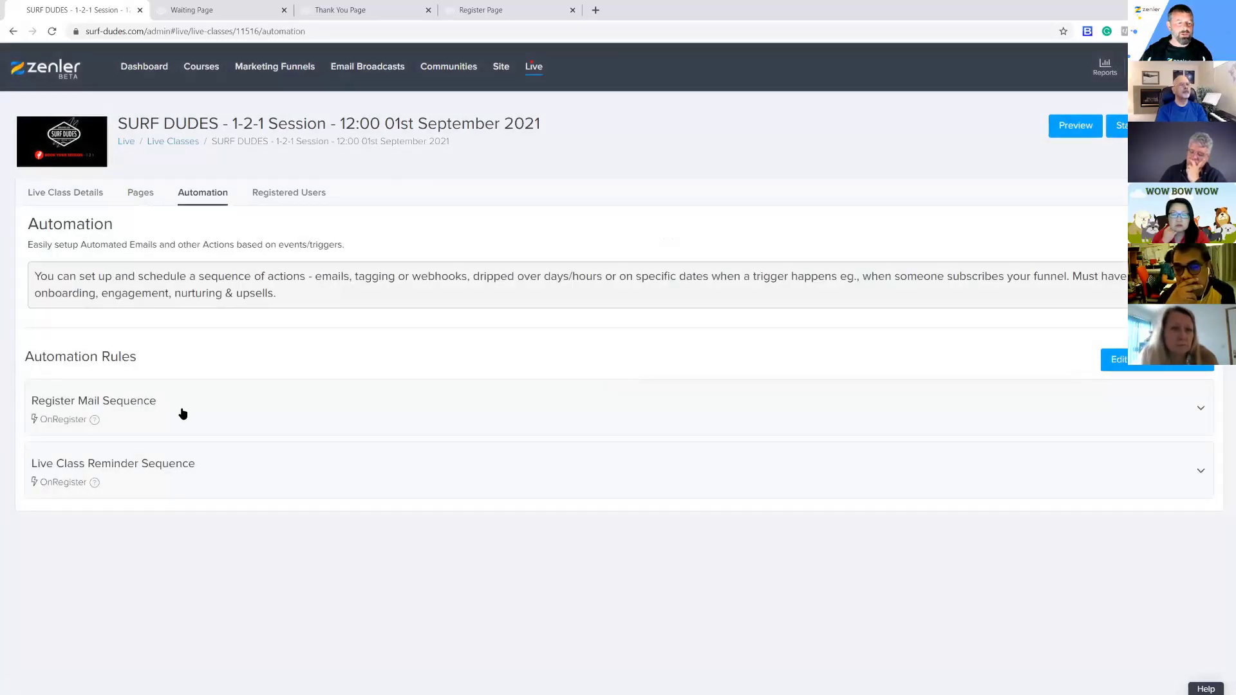
pyautogui.click(183, 412)
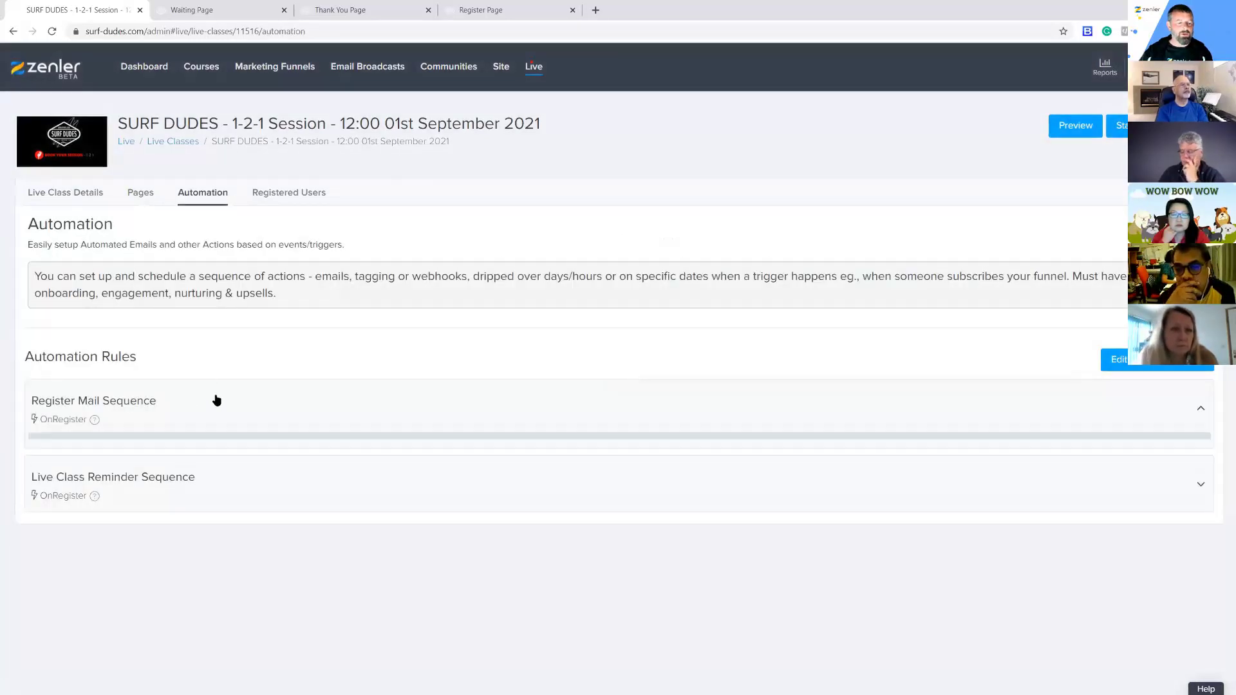
pyautogui.click(56, 487)
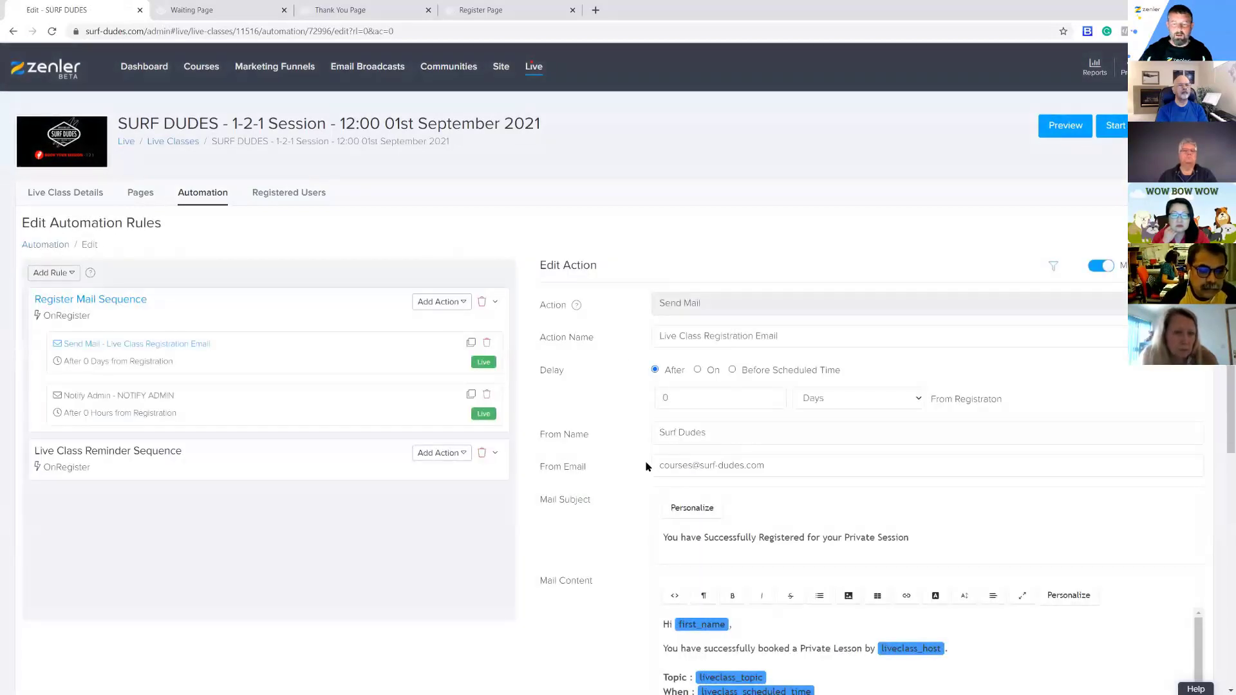
pyautogui.scroll(-2, 636, 464)
pyautogui.moveTo(909, 418); pyautogui.dragTo(649, 422)
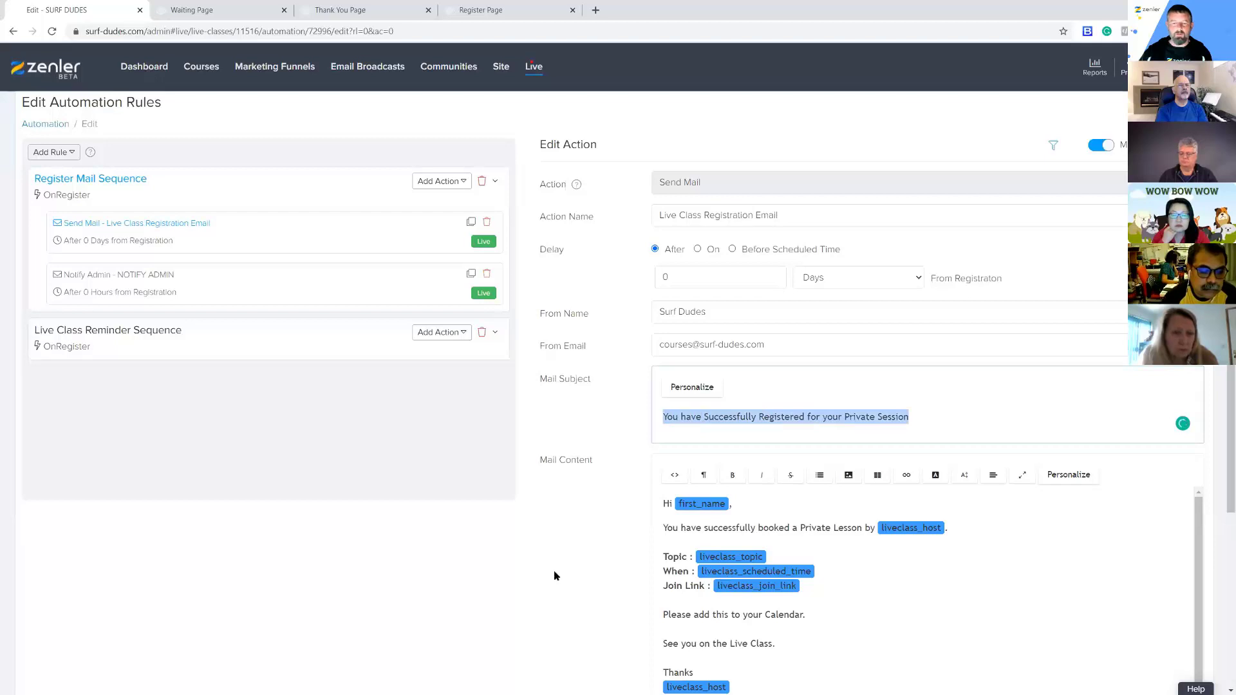
pyautogui.scroll(-4, 613, 590)
pyautogui.scroll(4, 610, 582)
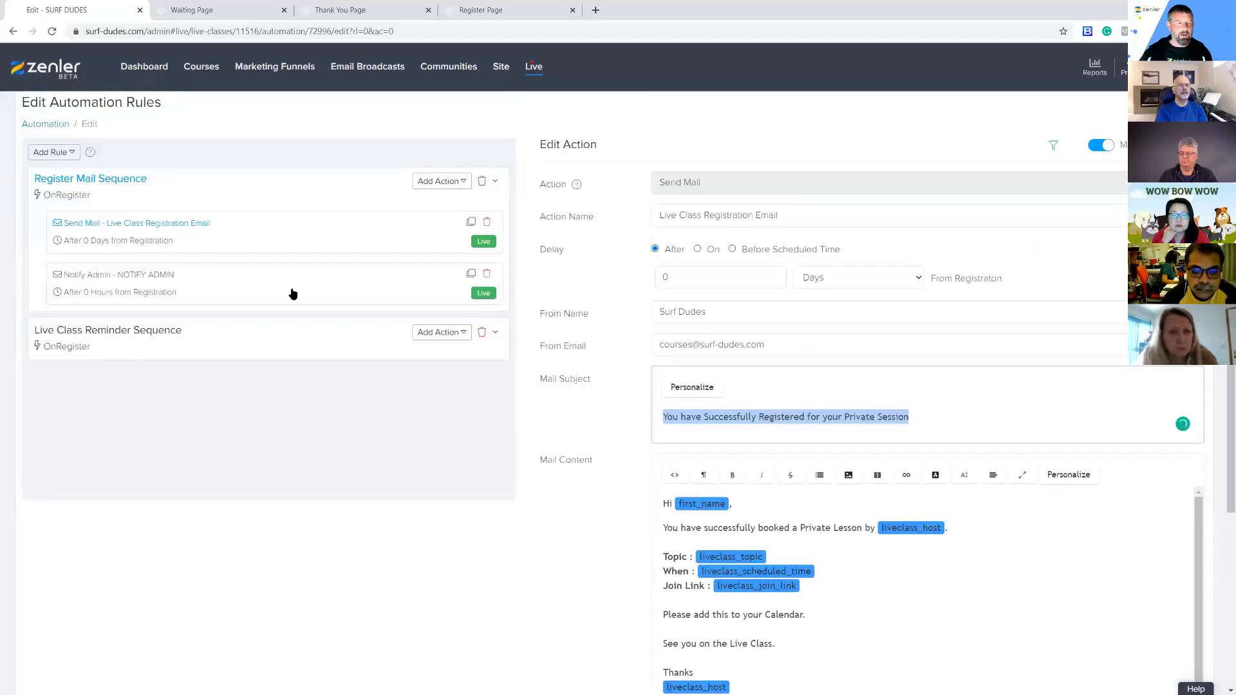
# Examine the NOTIFY ADMIN action's message and recipient choices, and the action types that can be added to the sequence
pyautogui.click(155, 283)
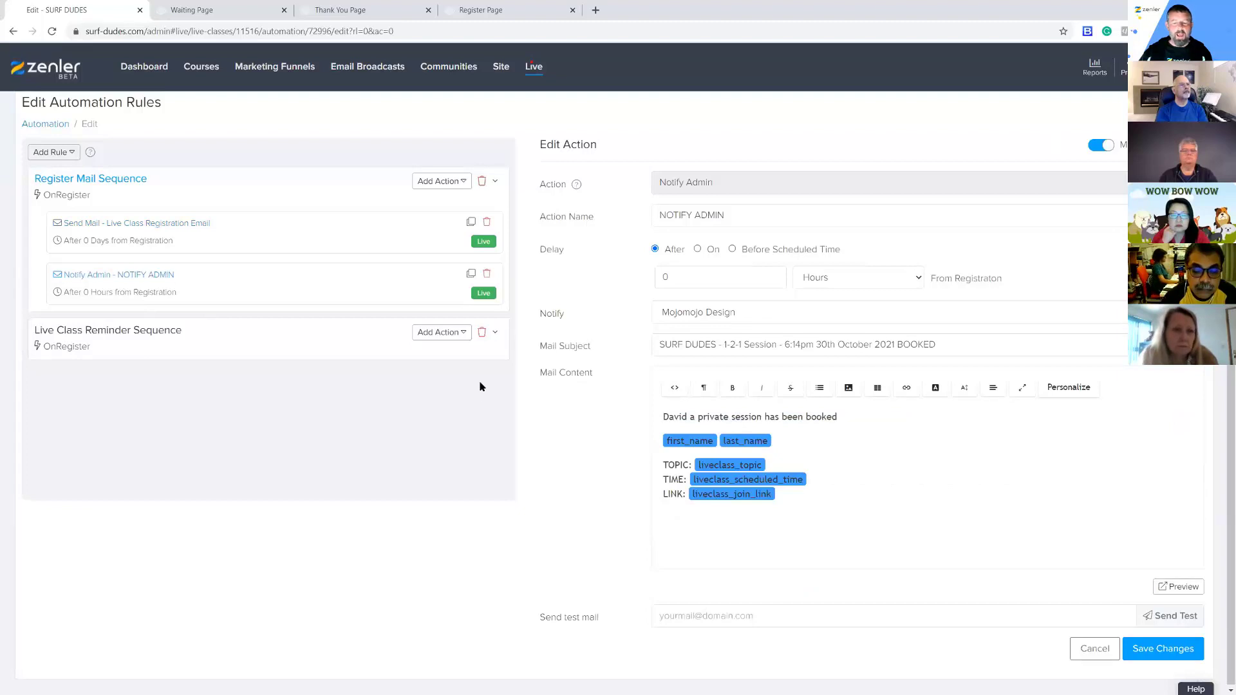
pyautogui.moveTo(668, 416); pyautogui.dragTo(840, 416)
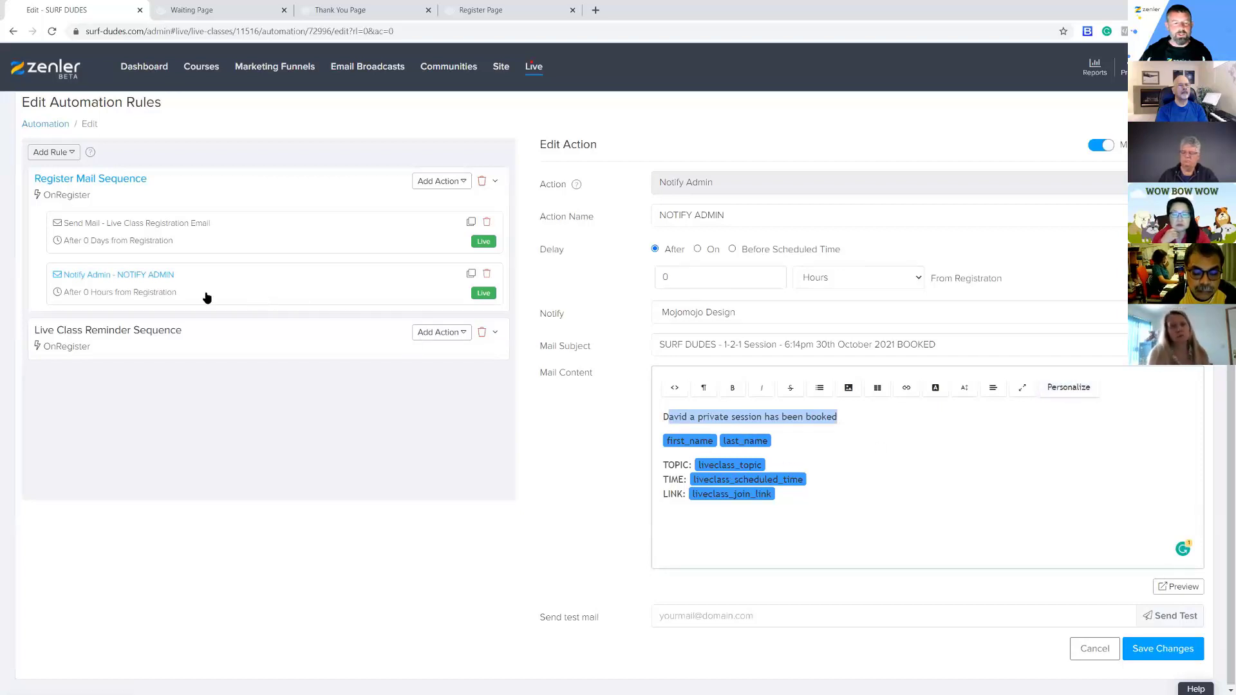
pyautogui.click(442, 181)
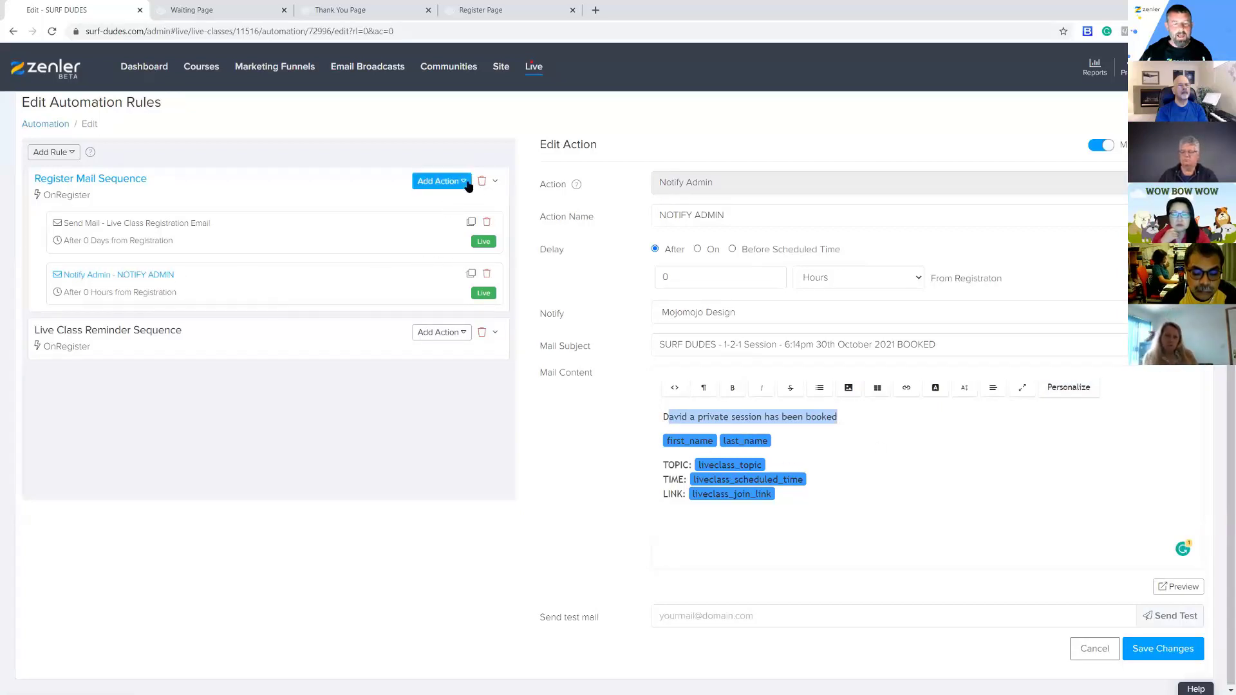
pyautogui.click(442, 414)
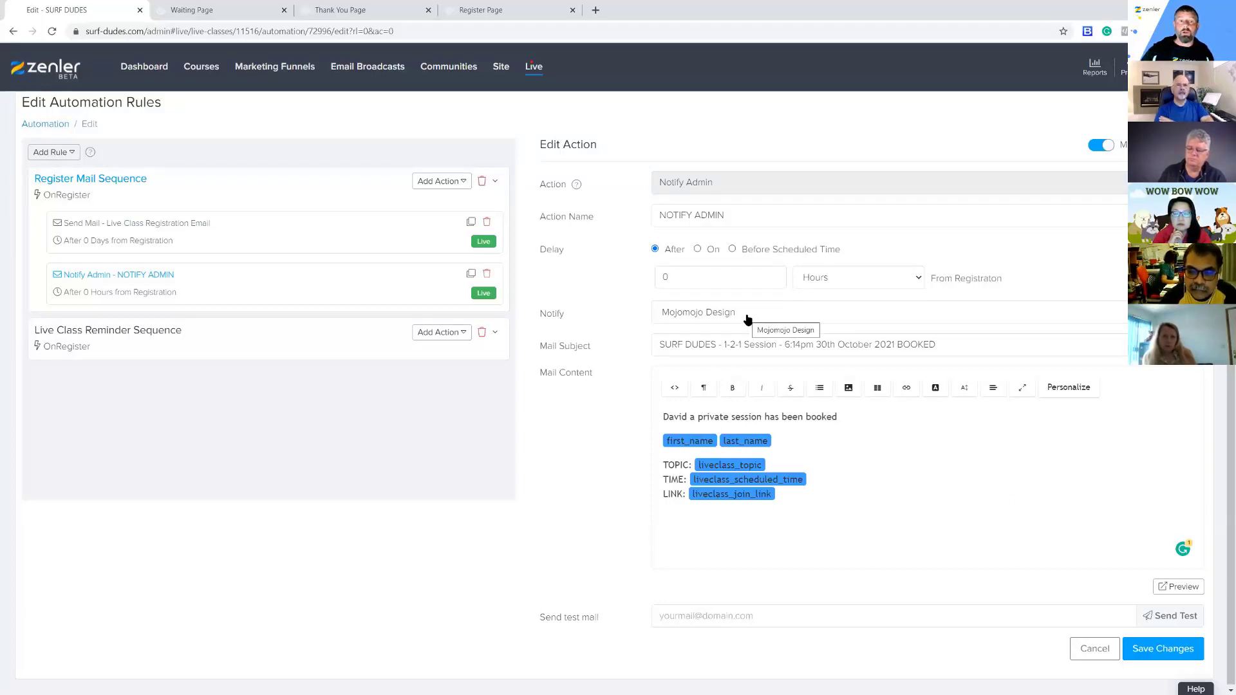
pyautogui.click(747, 320)
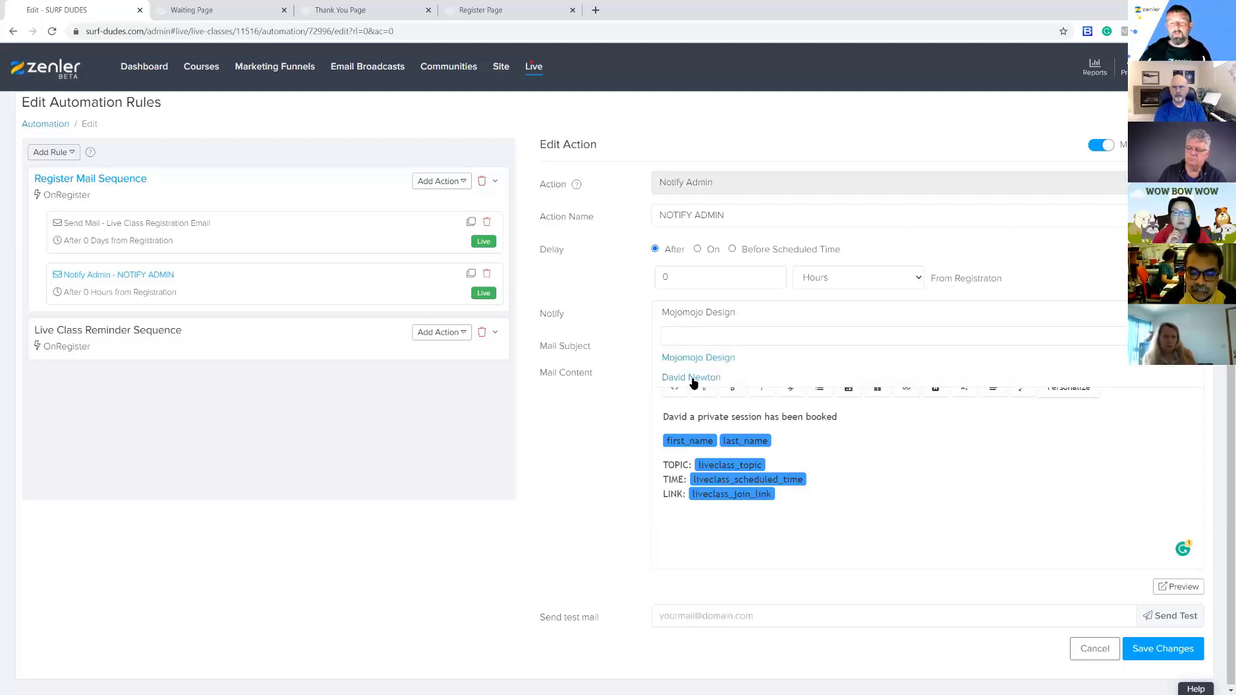
pyautogui.click(615, 422)
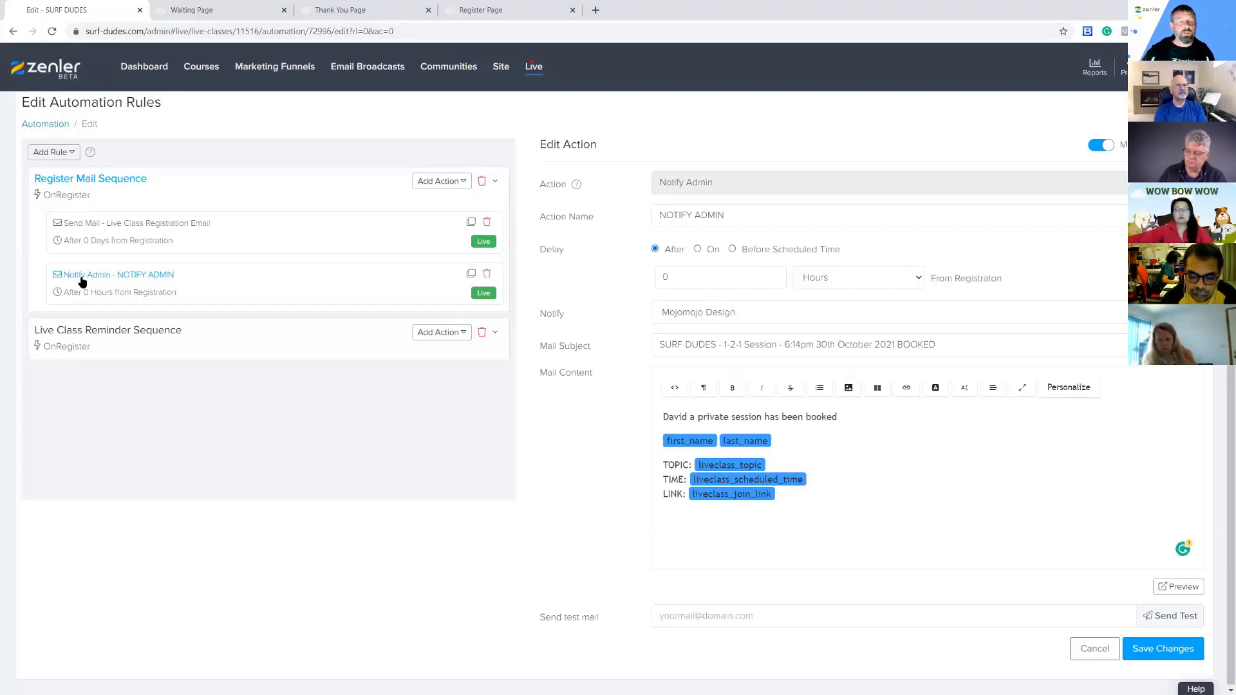
pyautogui.click(439, 181)
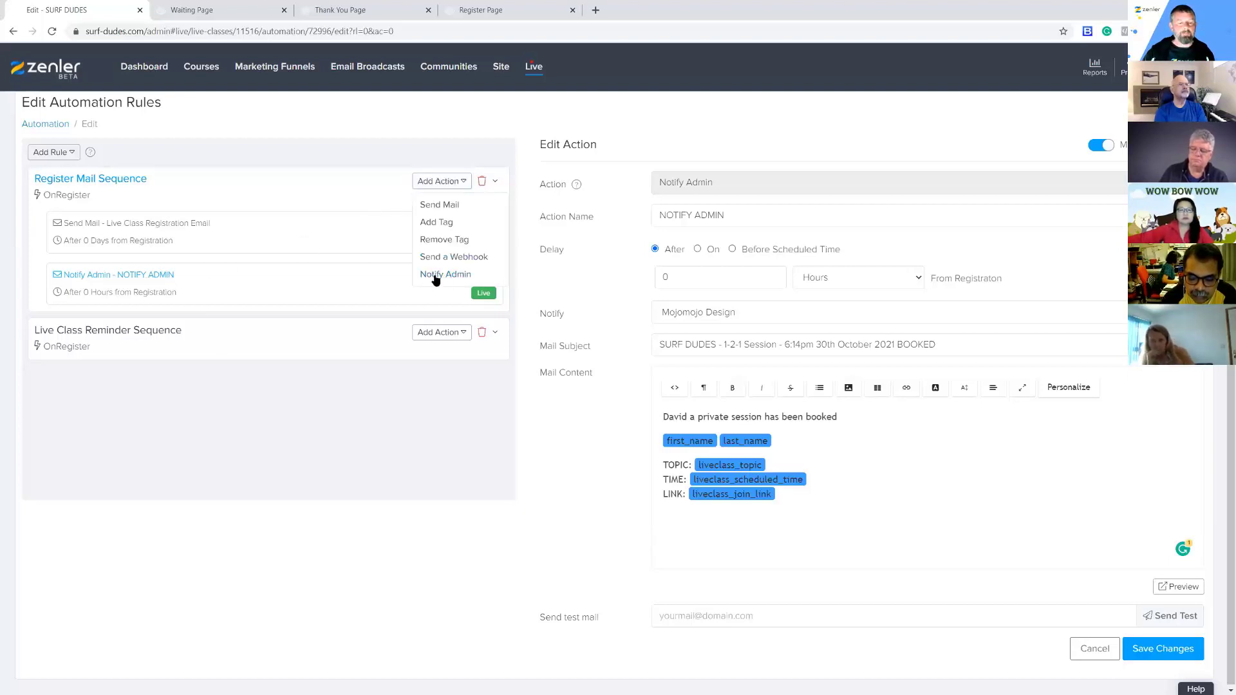
pyautogui.click(362, 397)
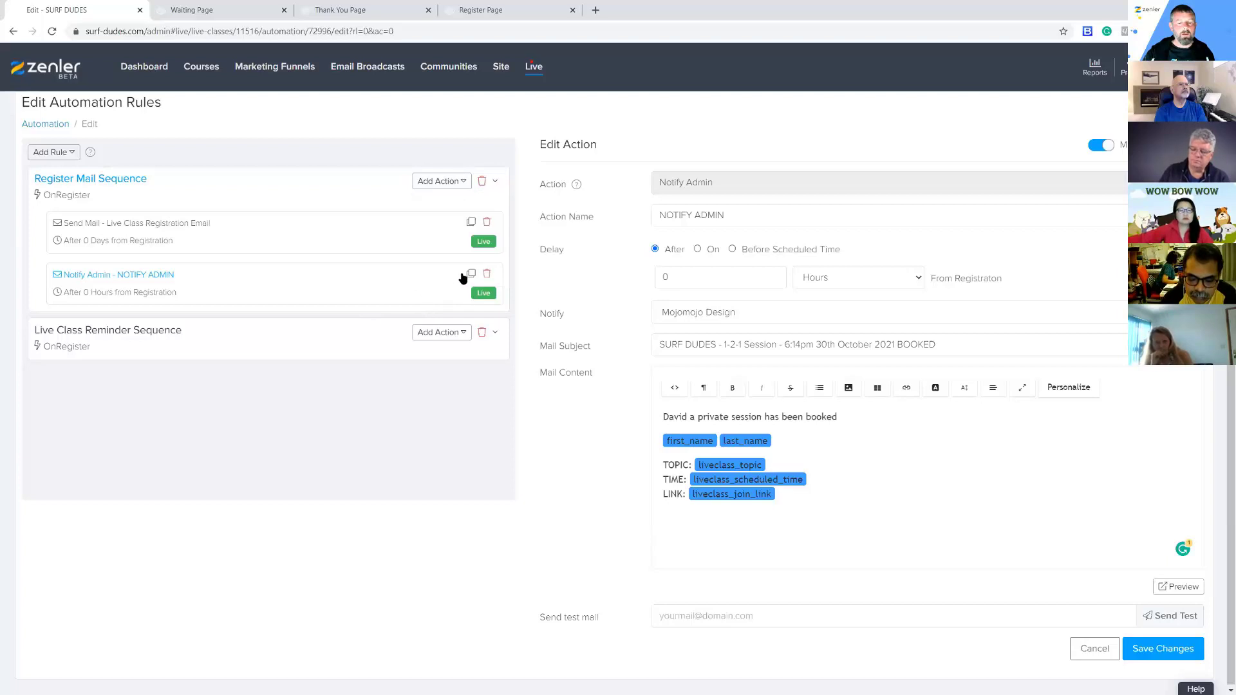
# Clone the NOTIFY ADMIN action within the Register Mail Sequence under the name NOTIFYME
pyautogui.click(453, 292)
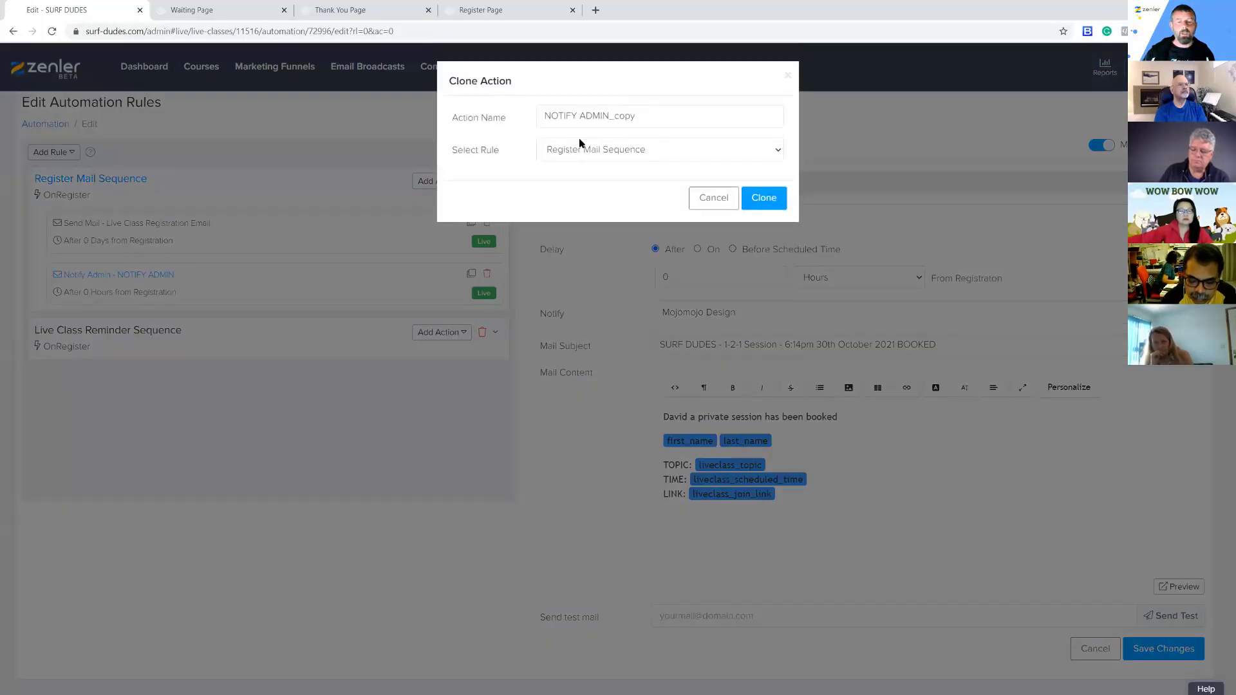
pyautogui.moveTo(635, 116); pyautogui.dragTo(576, 116)
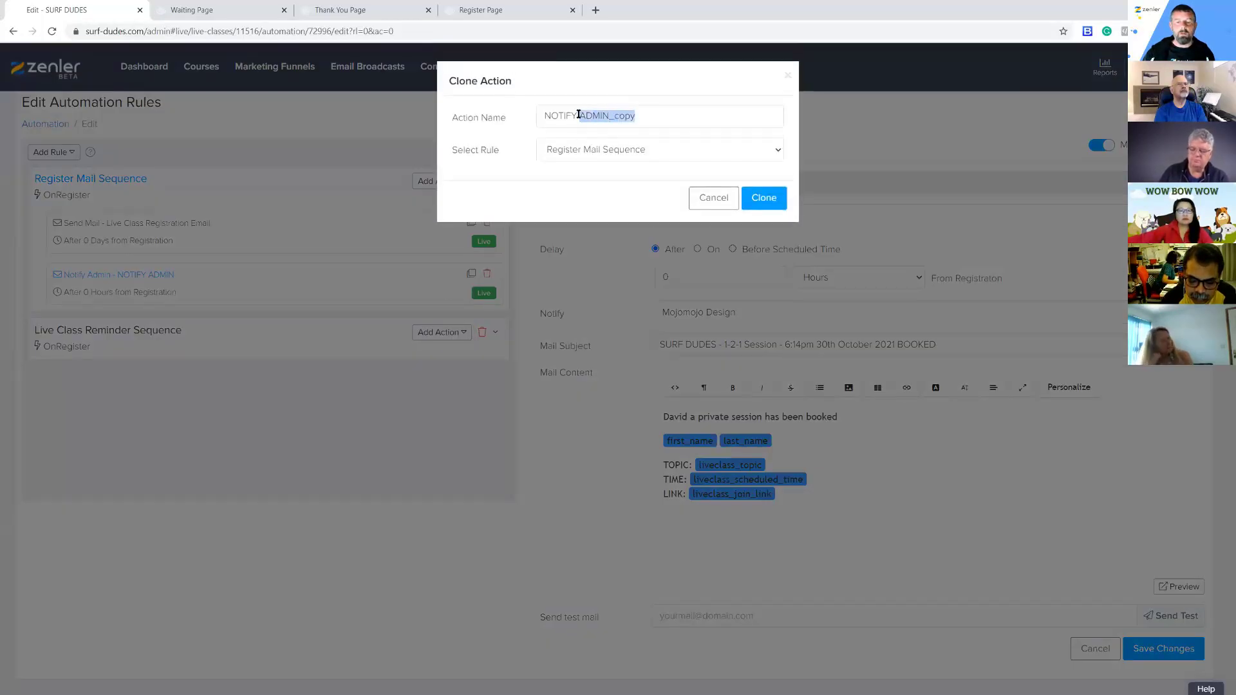
pyautogui.write('ME')
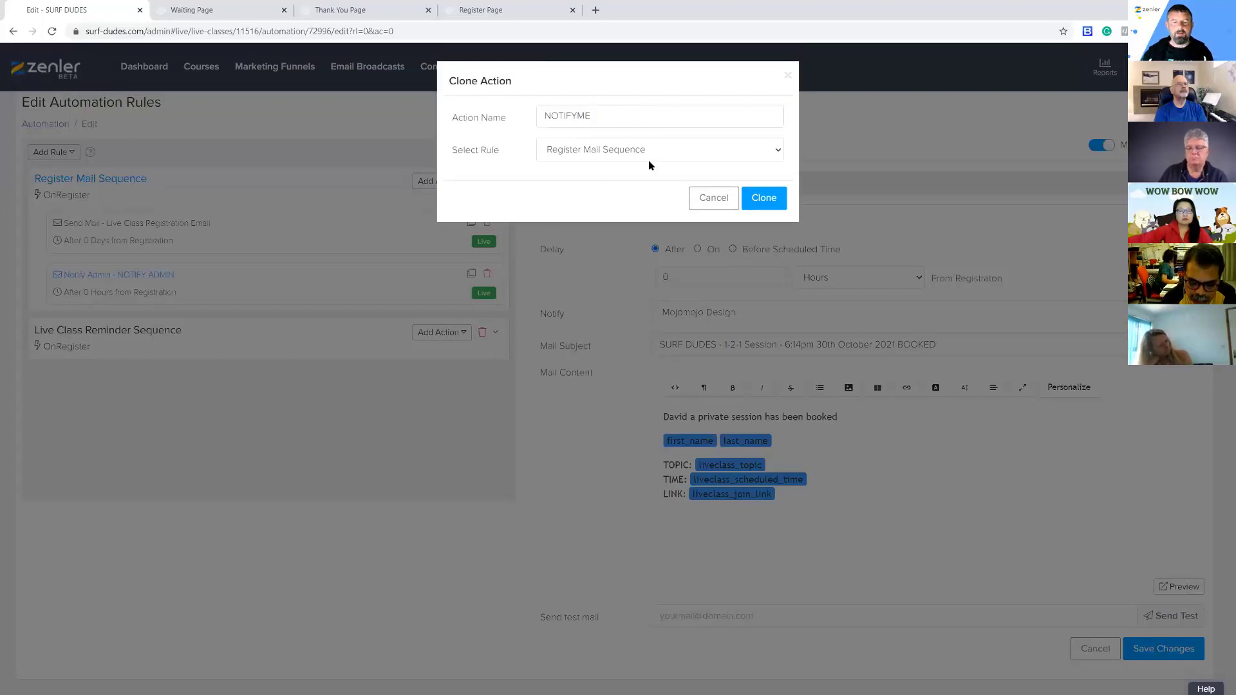
pyautogui.click(759, 201)
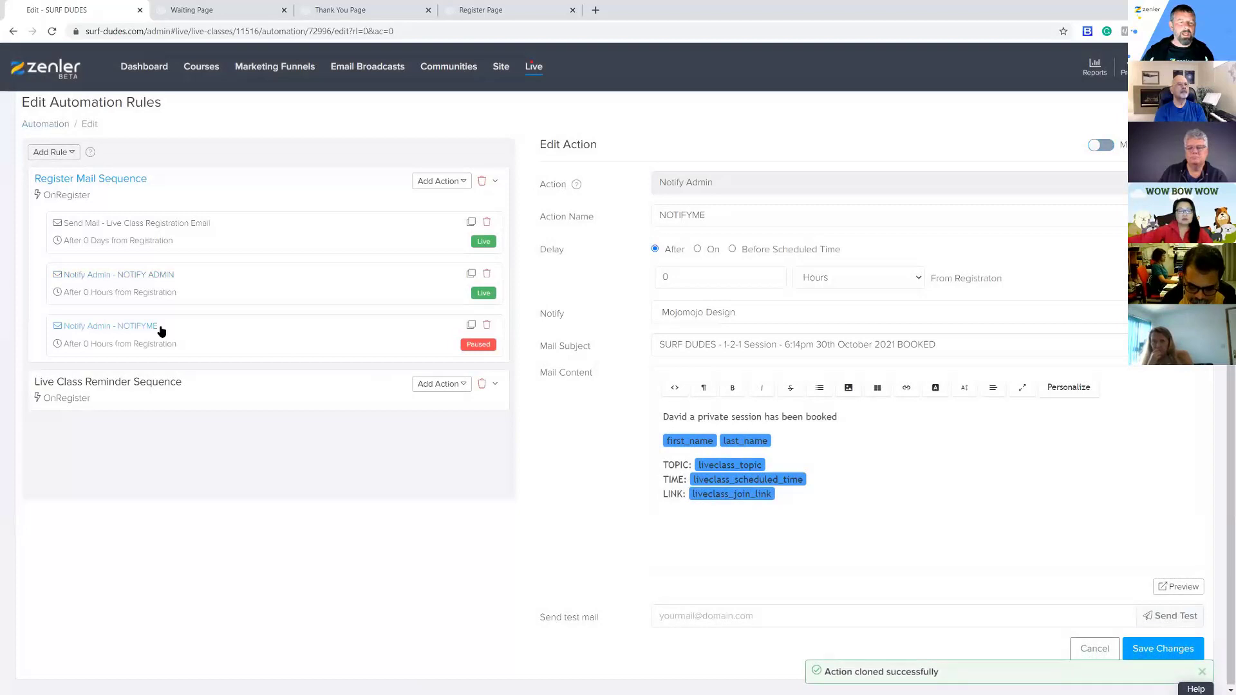
# Set the NOTIFYME action to notify the other admin, save it and make it live in the Register Mail Sequence
pyautogui.click(740, 317)
pyautogui.click(700, 378)
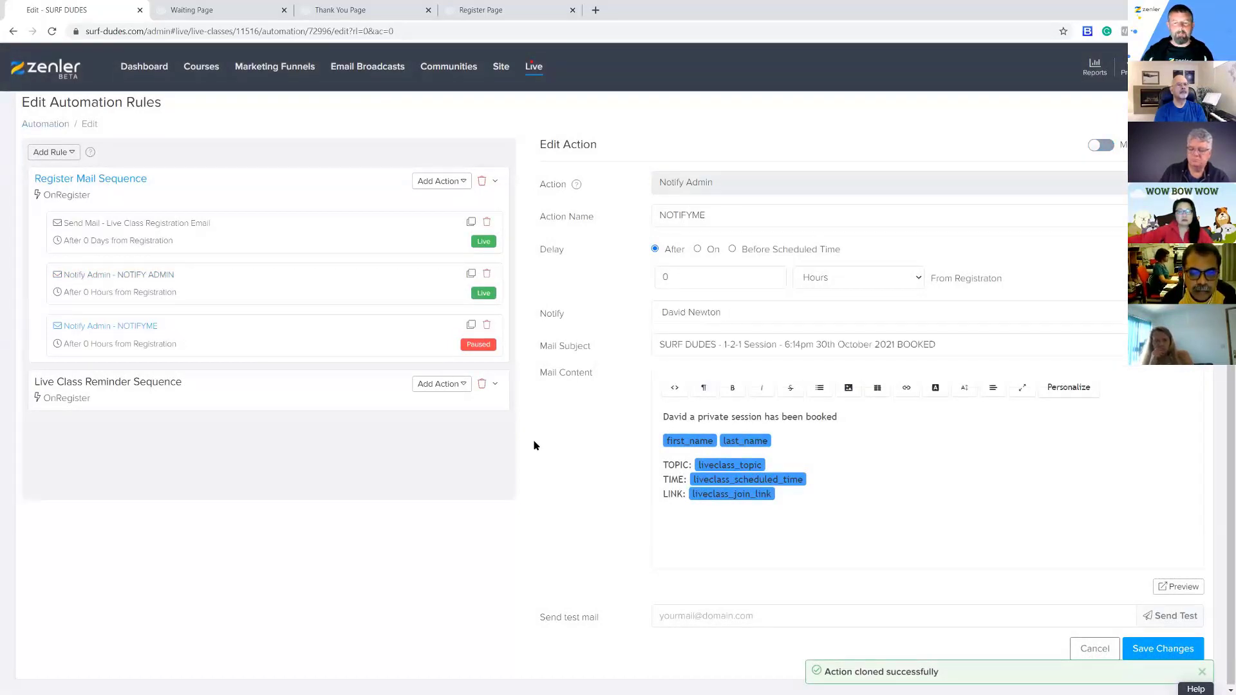
pyautogui.click(280, 286)
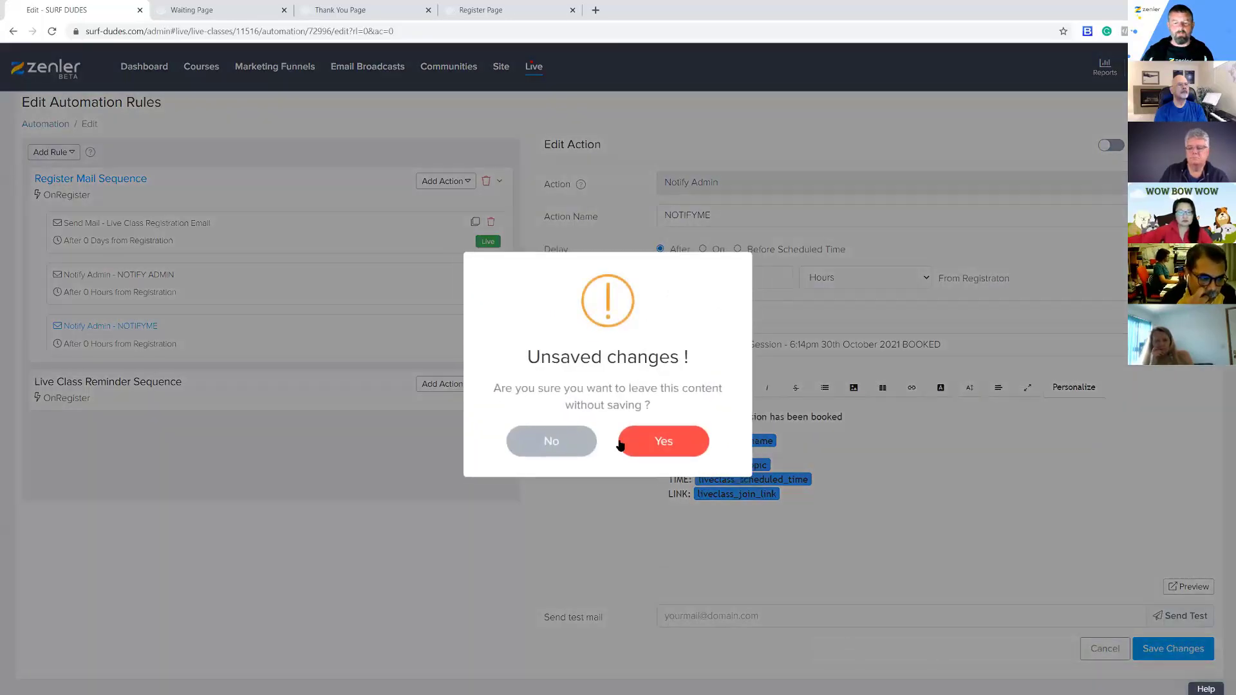
pyautogui.click(565, 444)
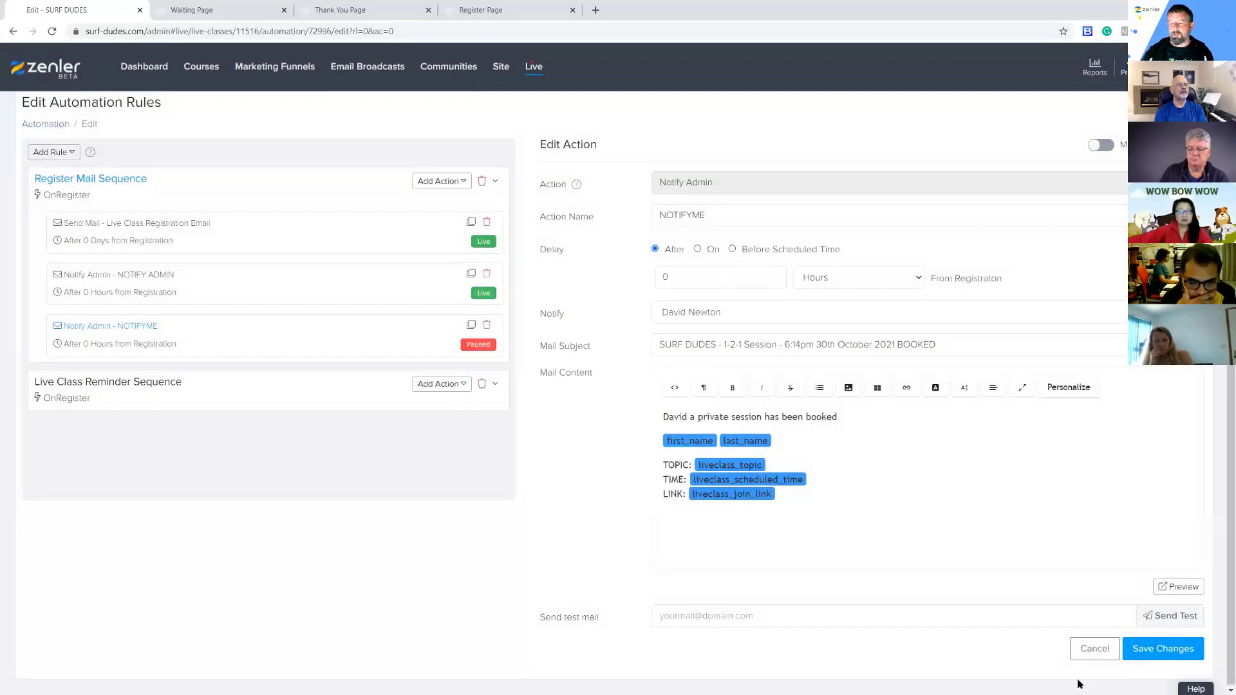
pyautogui.click(1137, 650)
pyautogui.click(644, 449)
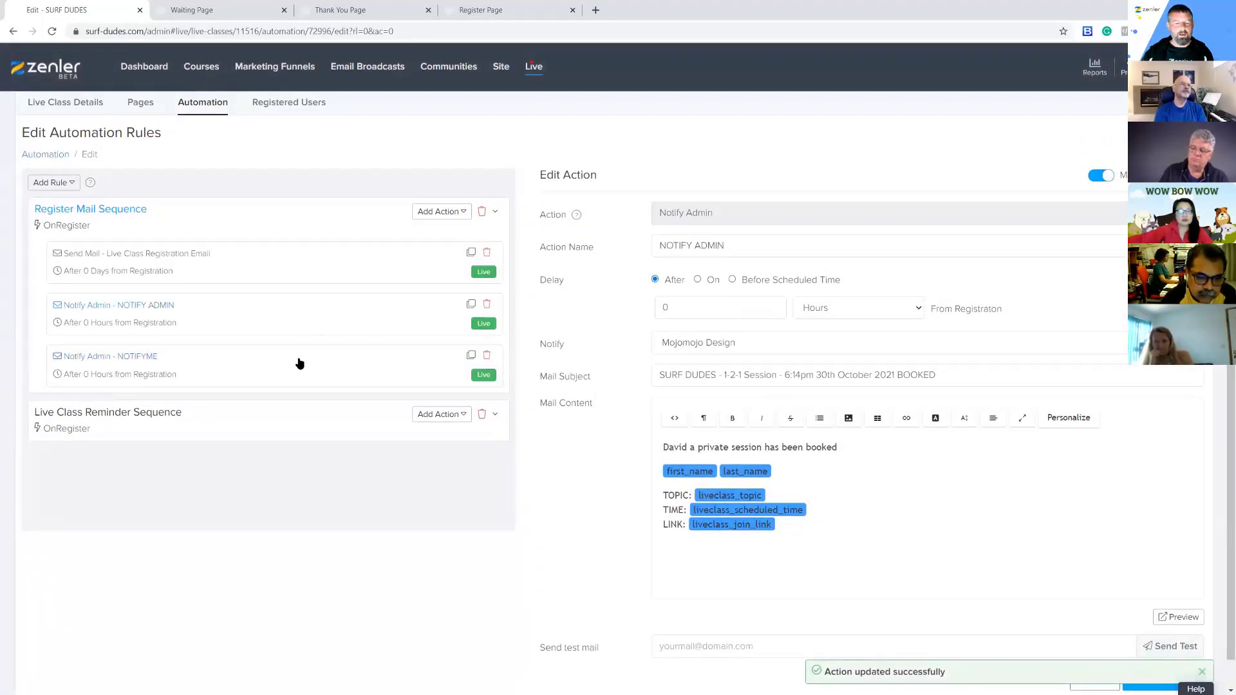
pyautogui.click(290, 324)
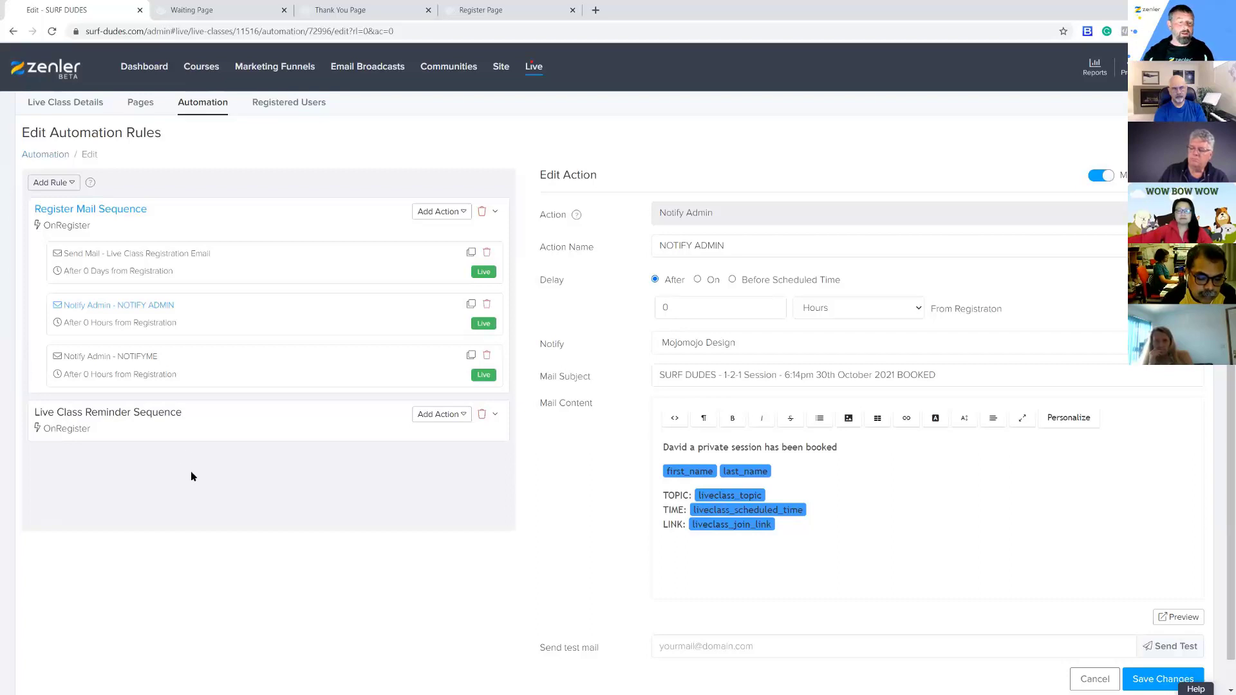
# Review the 1 Hour Before and 1 Day Before reminder emails in the Live Class Reminder Sequence
pyautogui.click(206, 426)
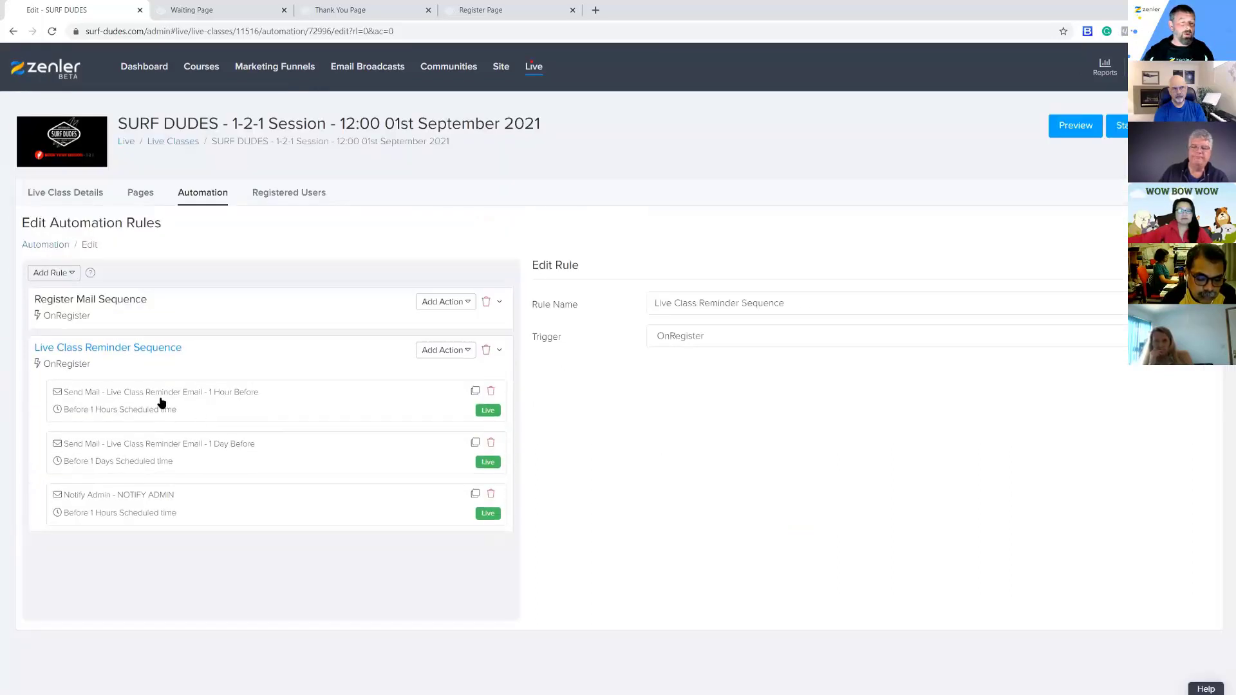
pyautogui.click(271, 410)
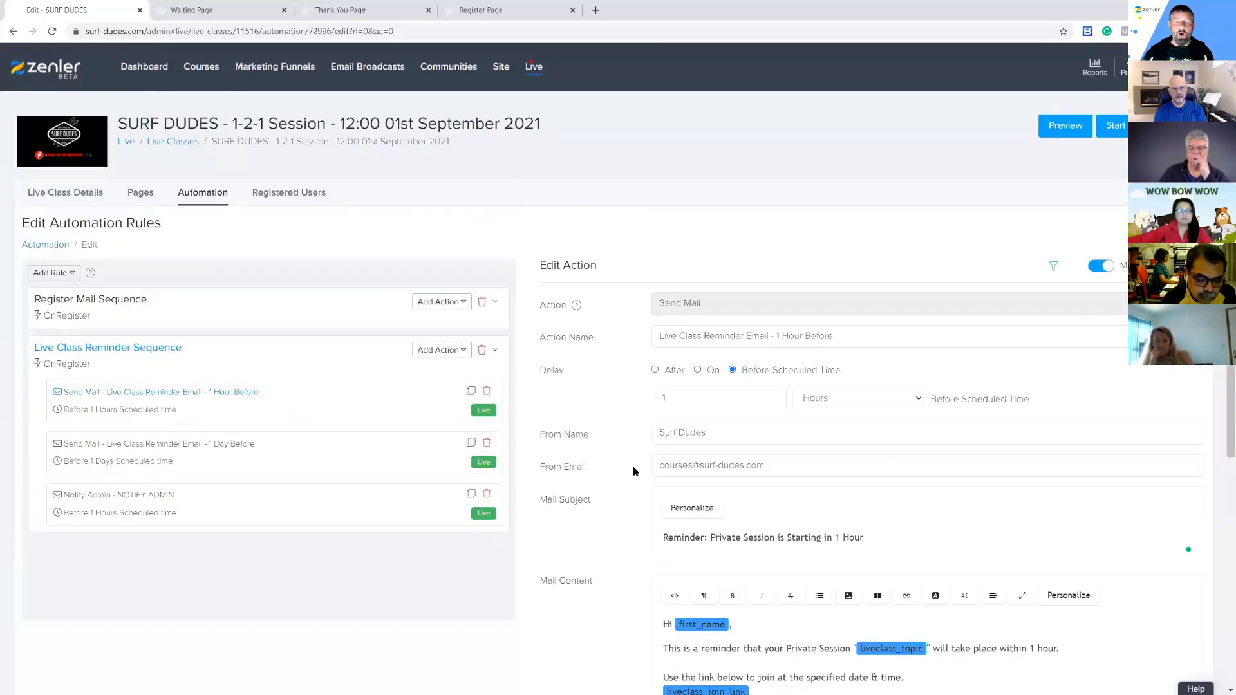
pyautogui.scroll(-3, 609, 462)
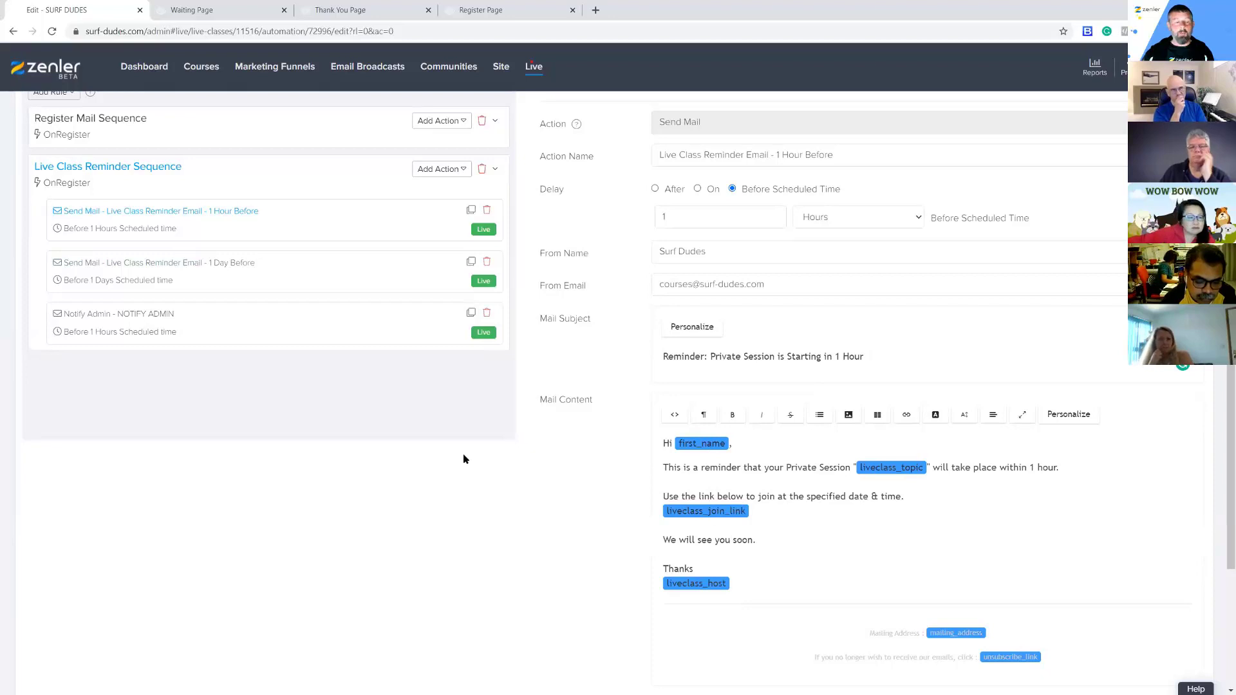
pyautogui.click(232, 277)
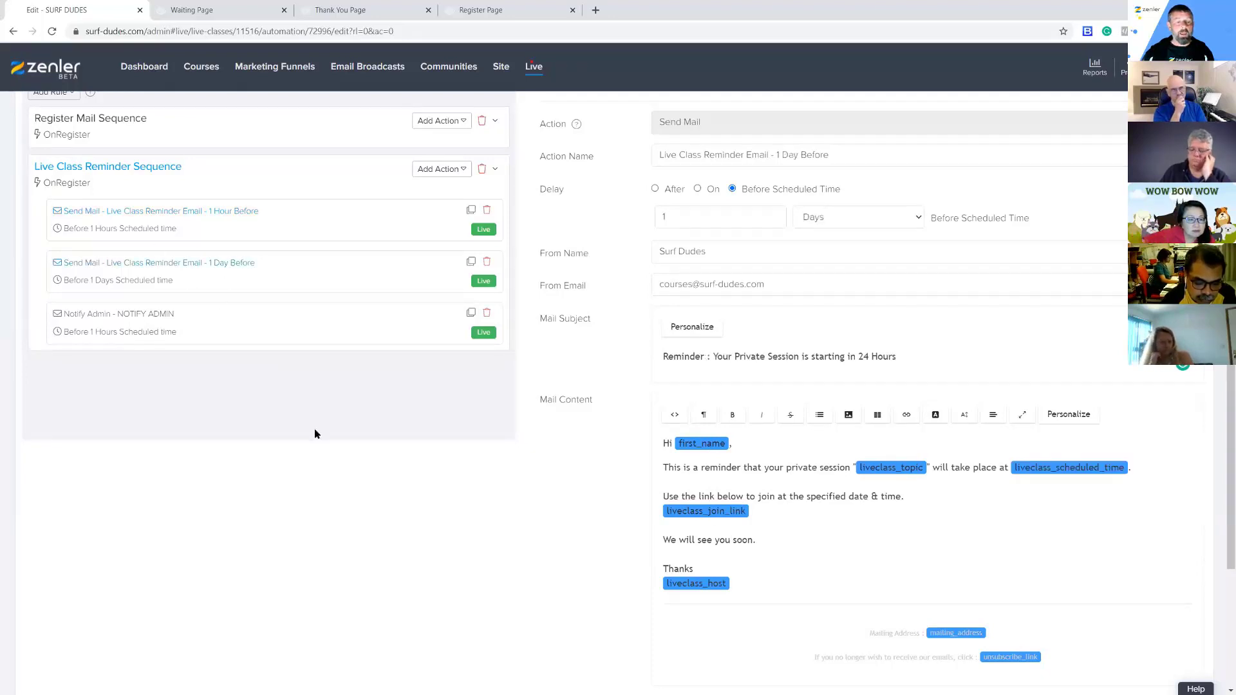
# Delete the NOTIFY ADMIN action from the Live Class Reminder Sequence and return to the Register Mail Sequence
pyautogui.click(251, 326)
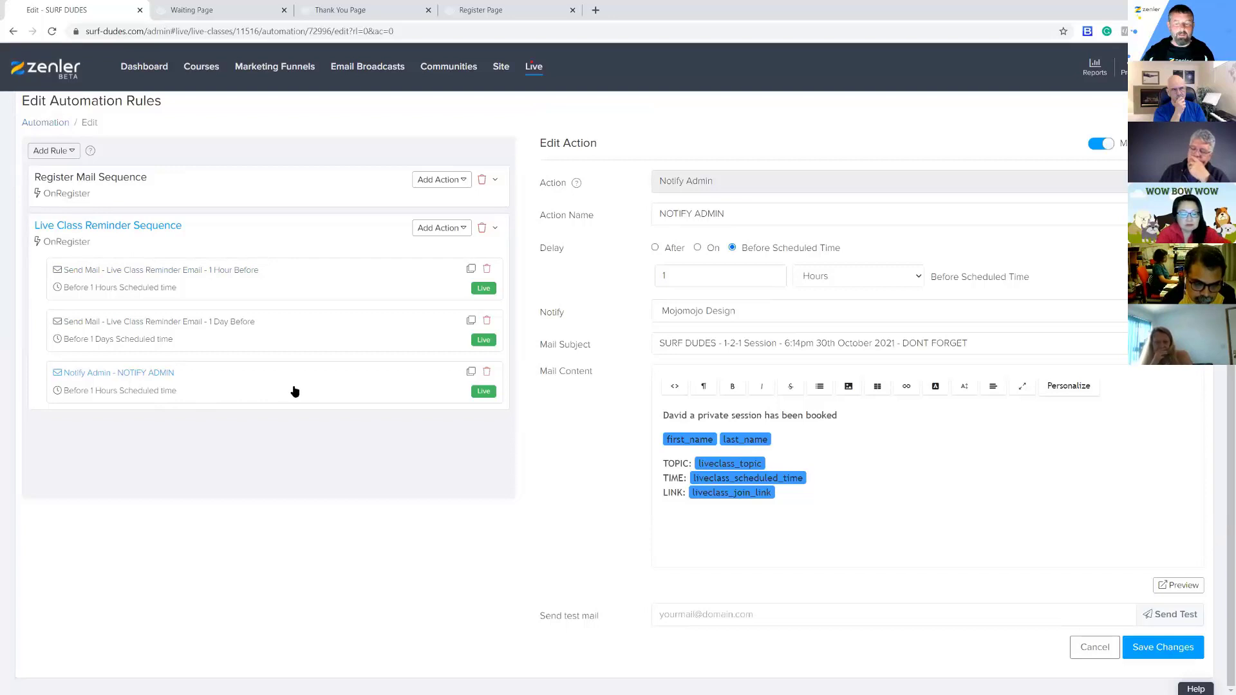
pyautogui.click(487, 377)
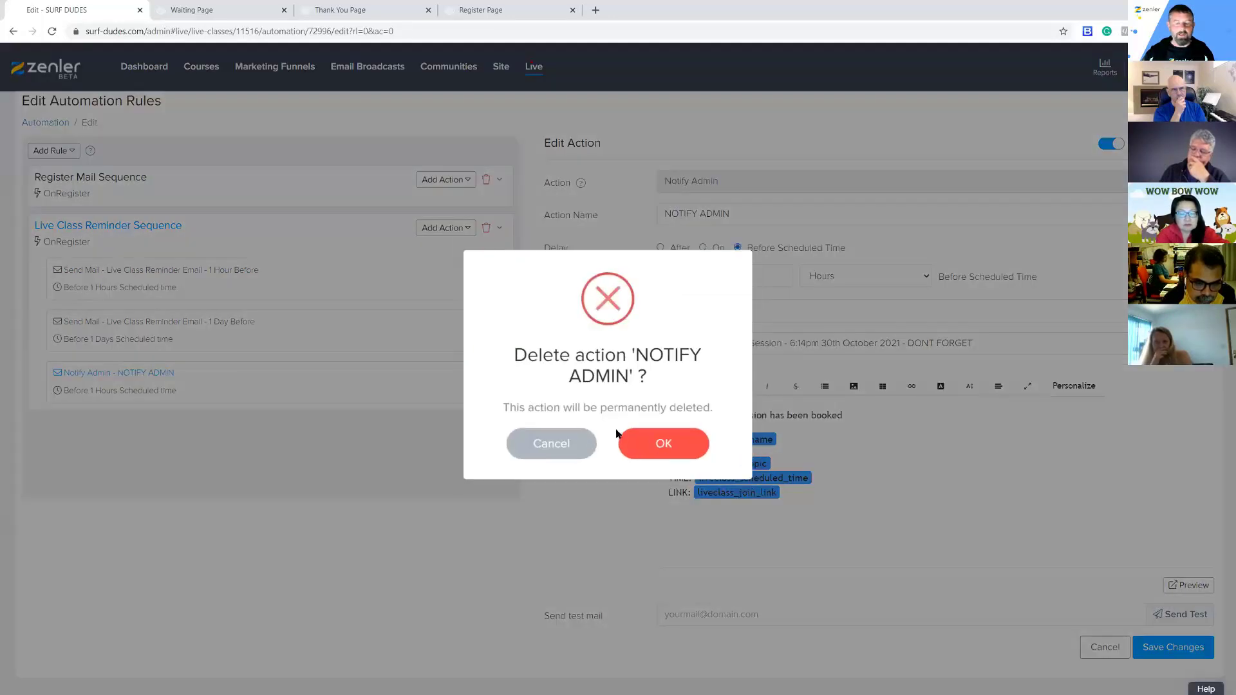
pyautogui.click(662, 441)
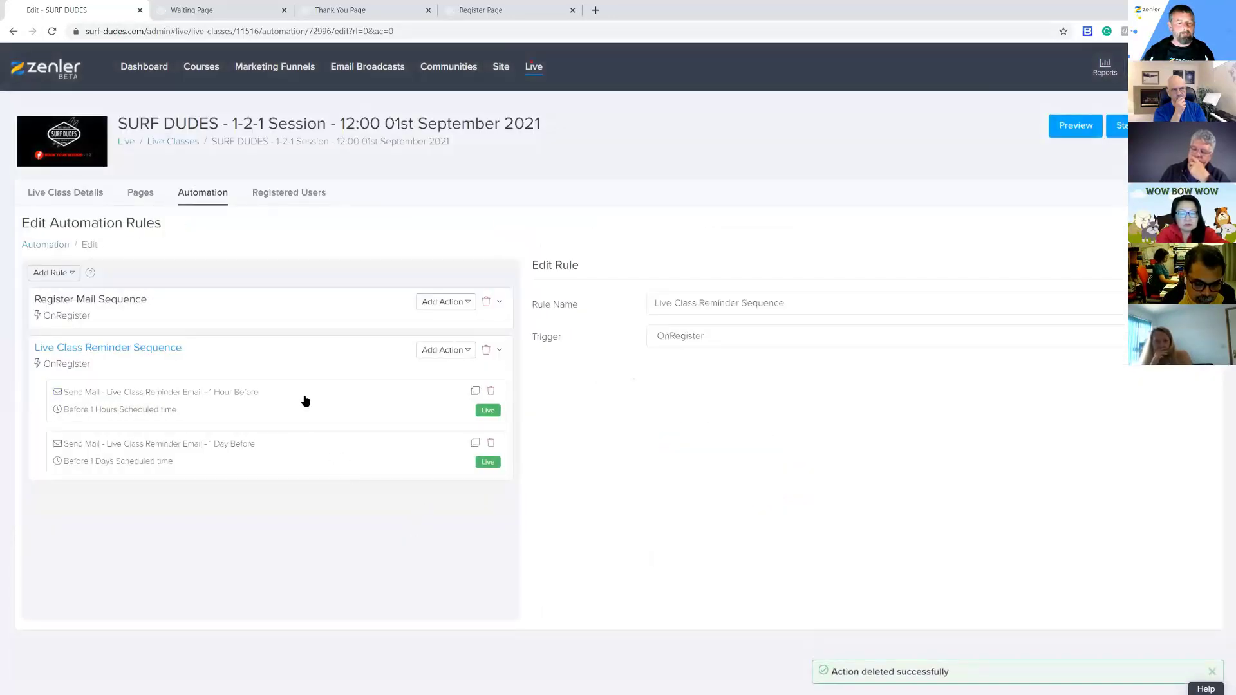
pyautogui.click(291, 313)
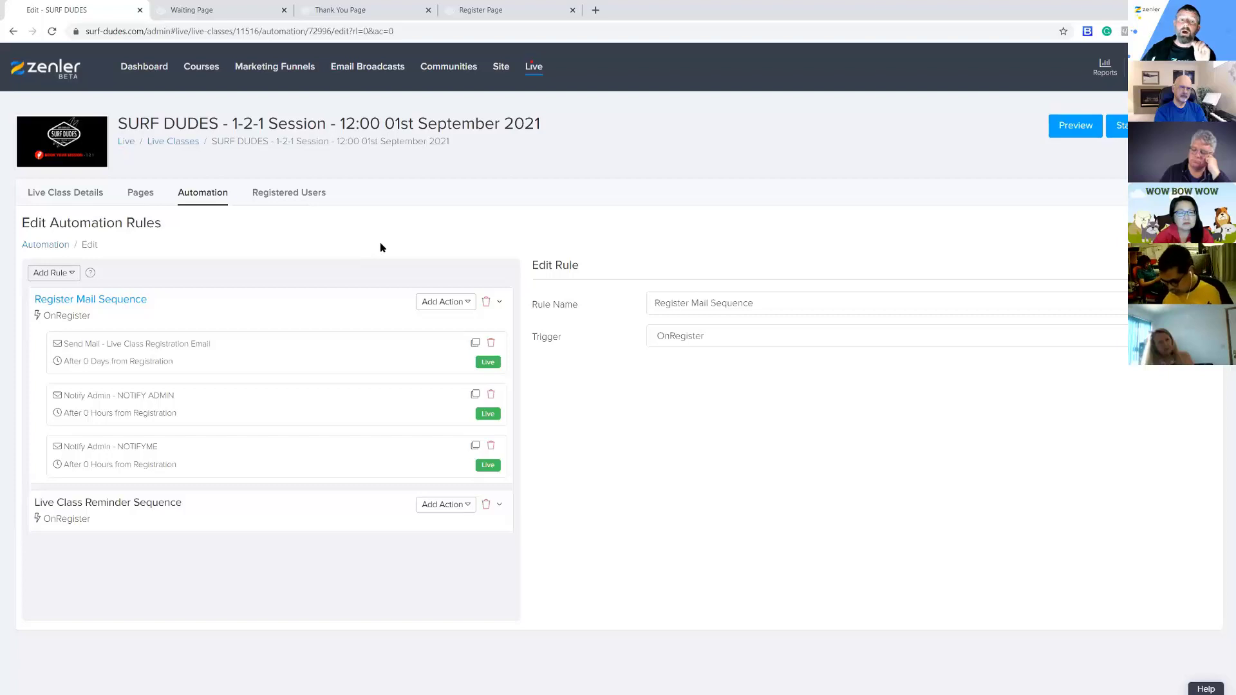
# Open the Live Interactive Webinars list and check the options available for the Open Q and A Session webinar
pyautogui.click(533, 64)
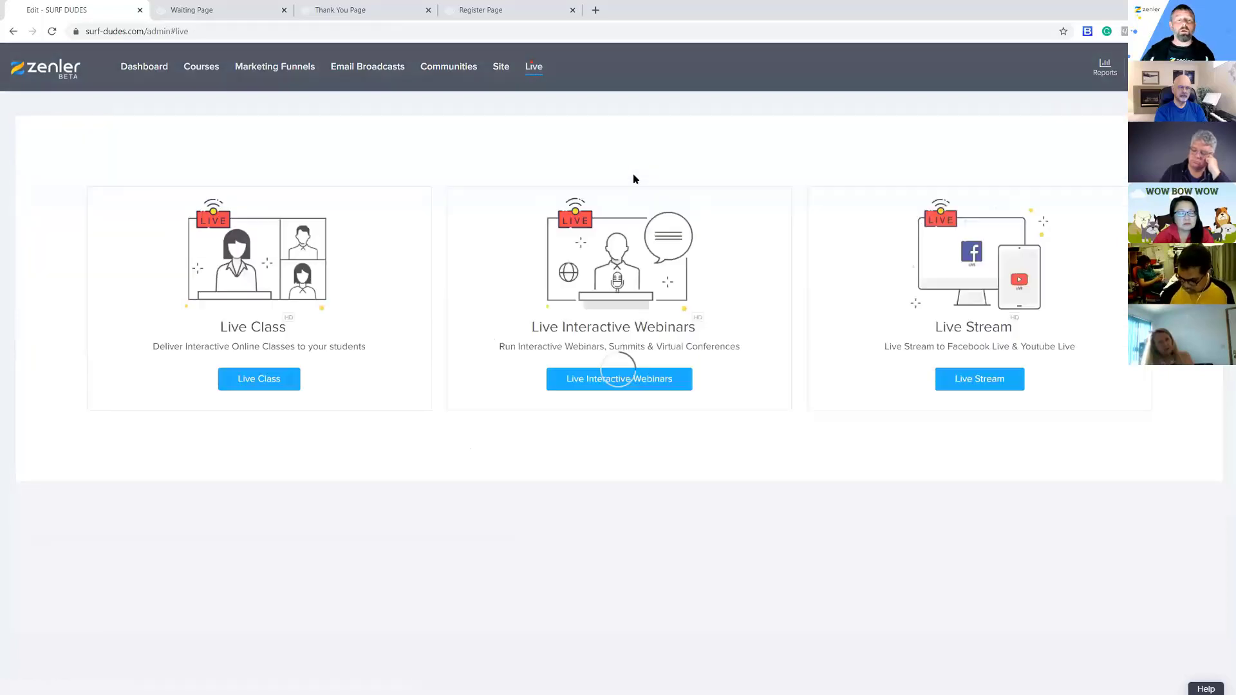
pyautogui.click(637, 379)
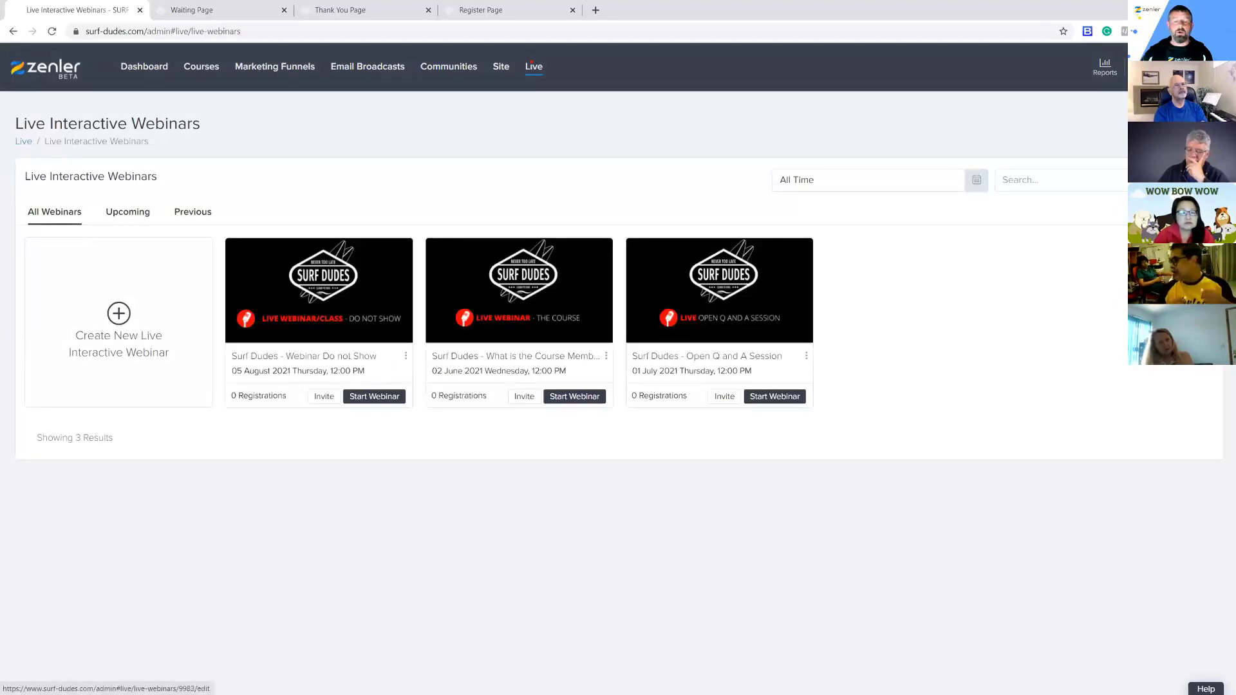
pyautogui.click(807, 358)
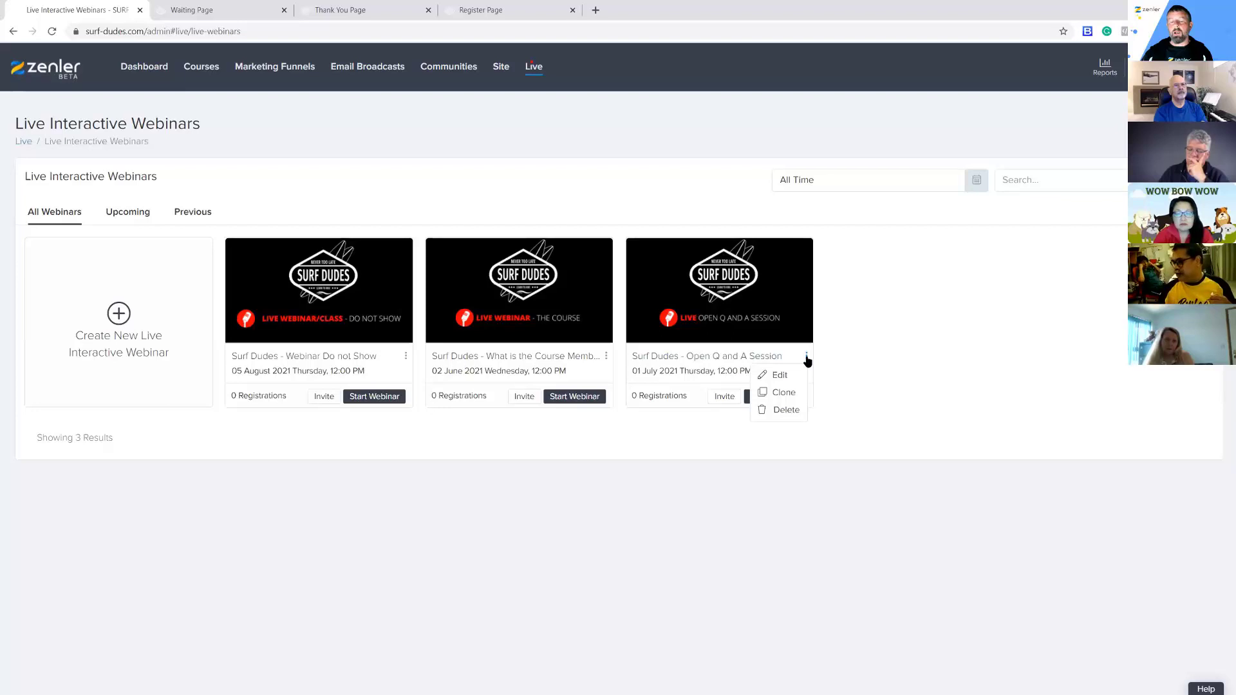
pyautogui.click(864, 397)
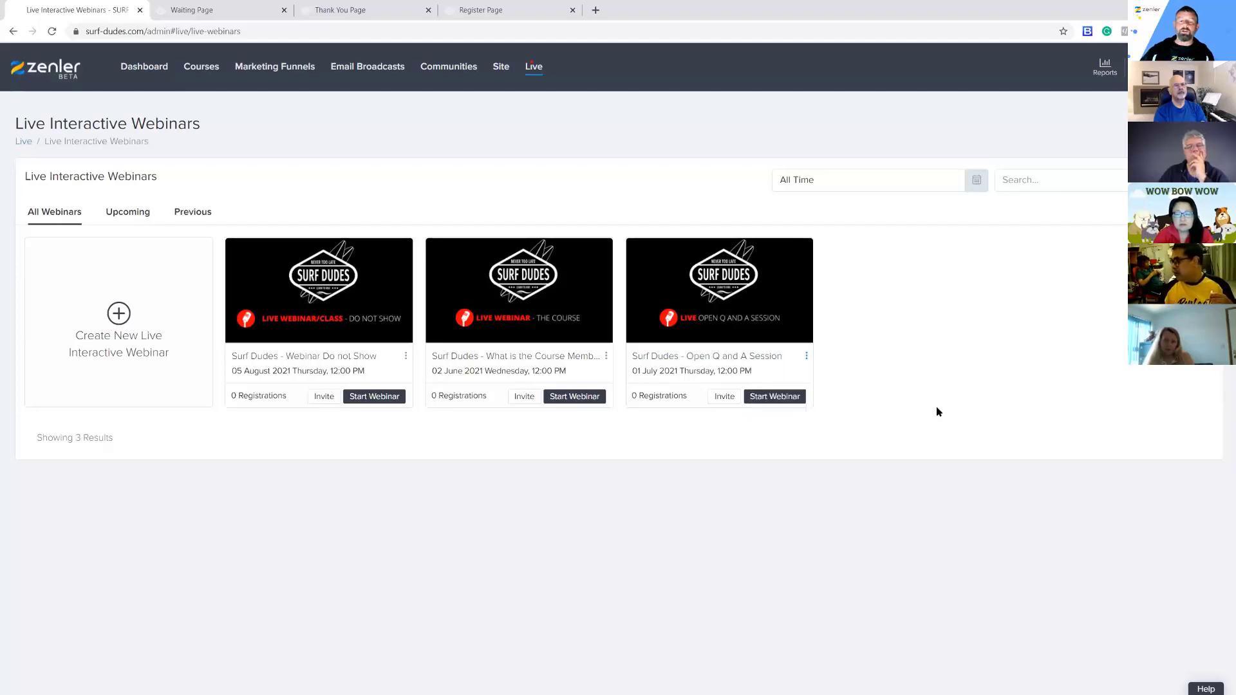
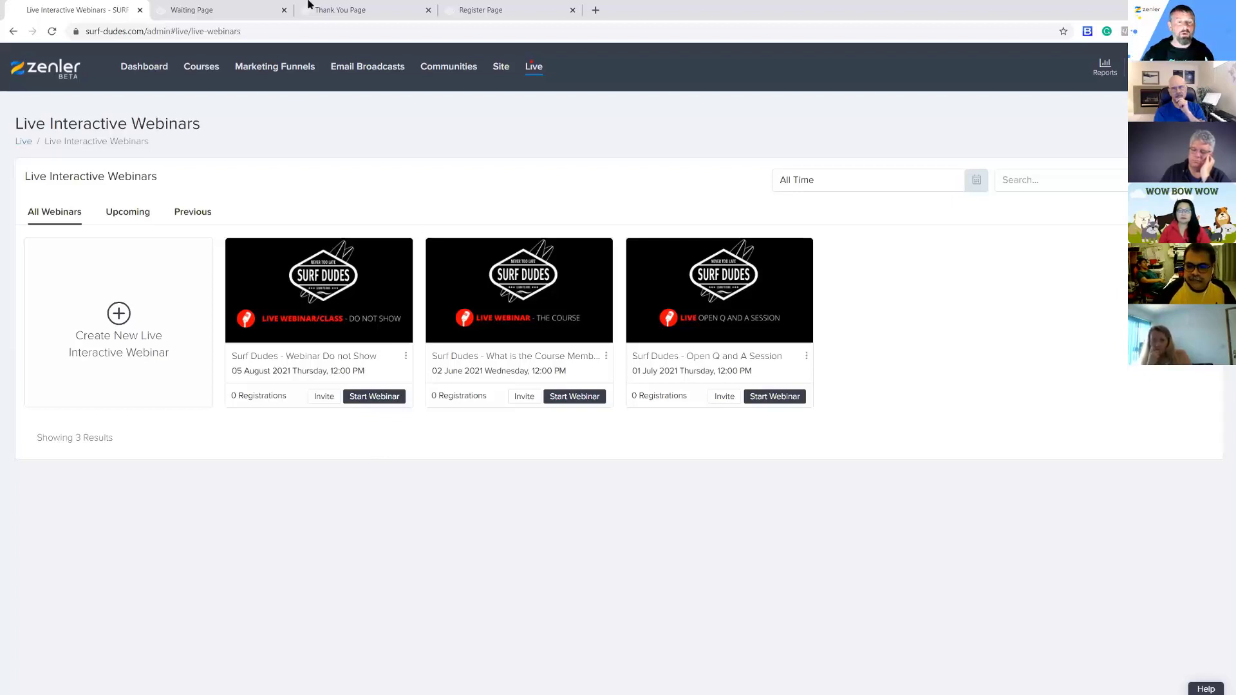
# Open the course pages of Live Surf Sessions Workshops and preview the Course Access Page
pyautogui.click(207, 10)
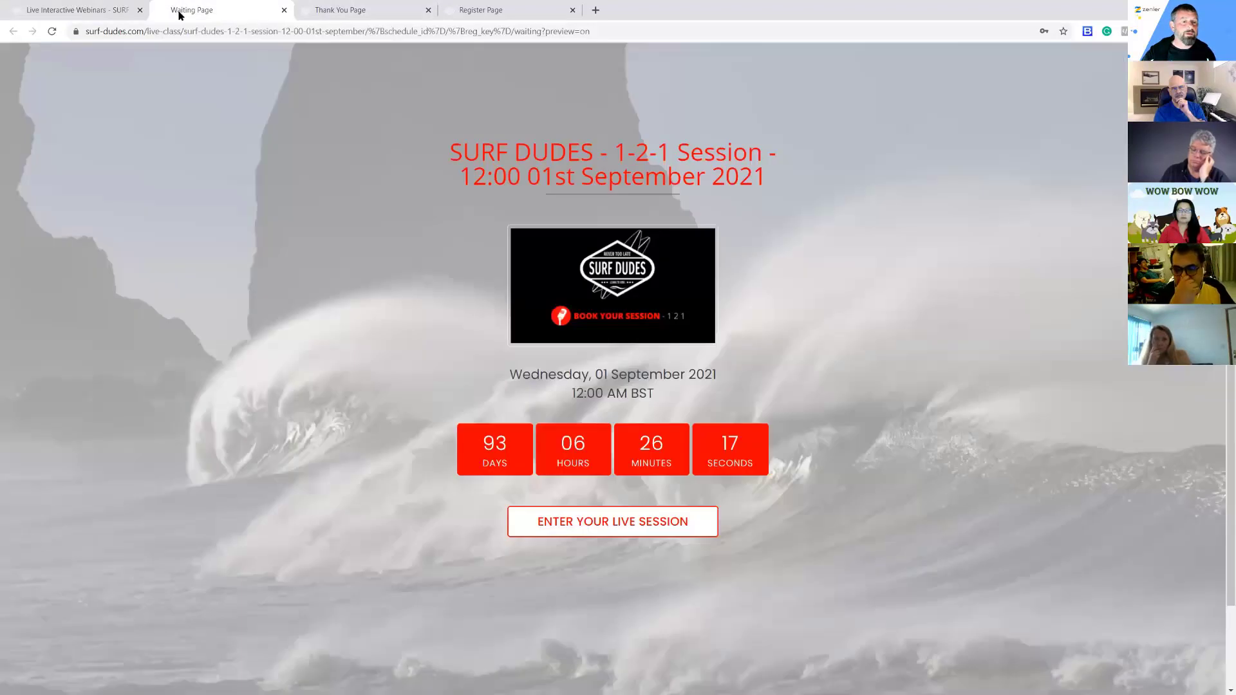
pyautogui.click(66, 10)
pyautogui.click(201, 66)
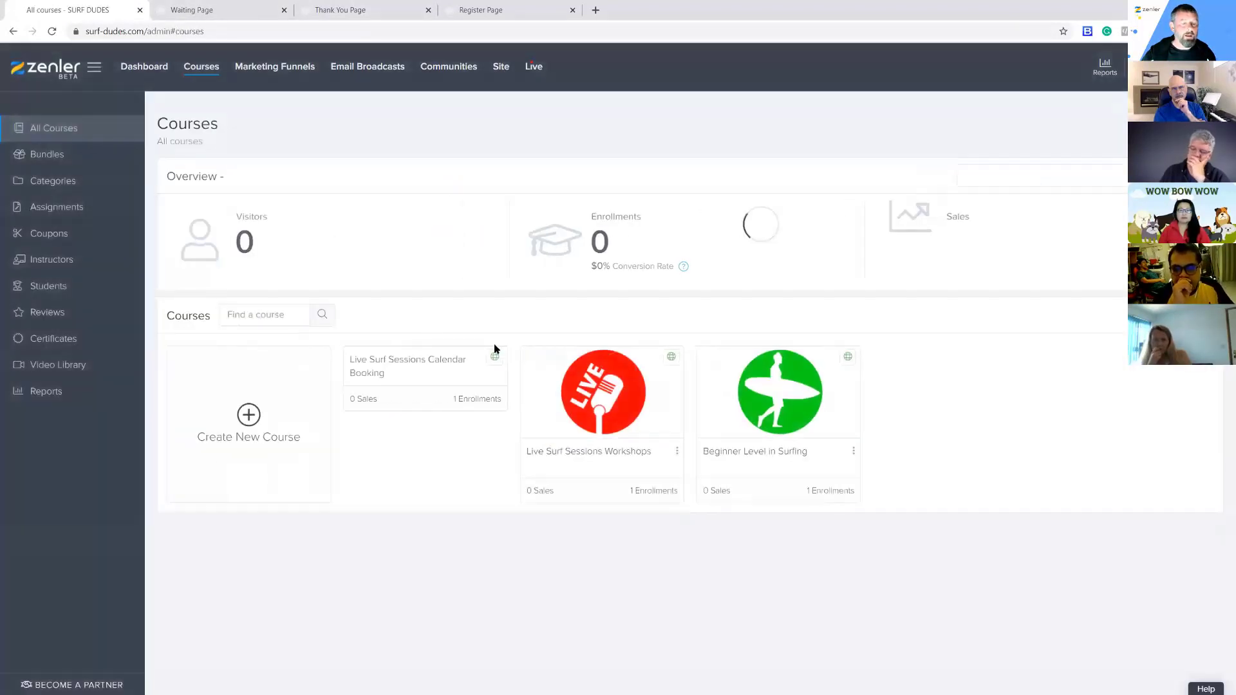
pyautogui.click(615, 394)
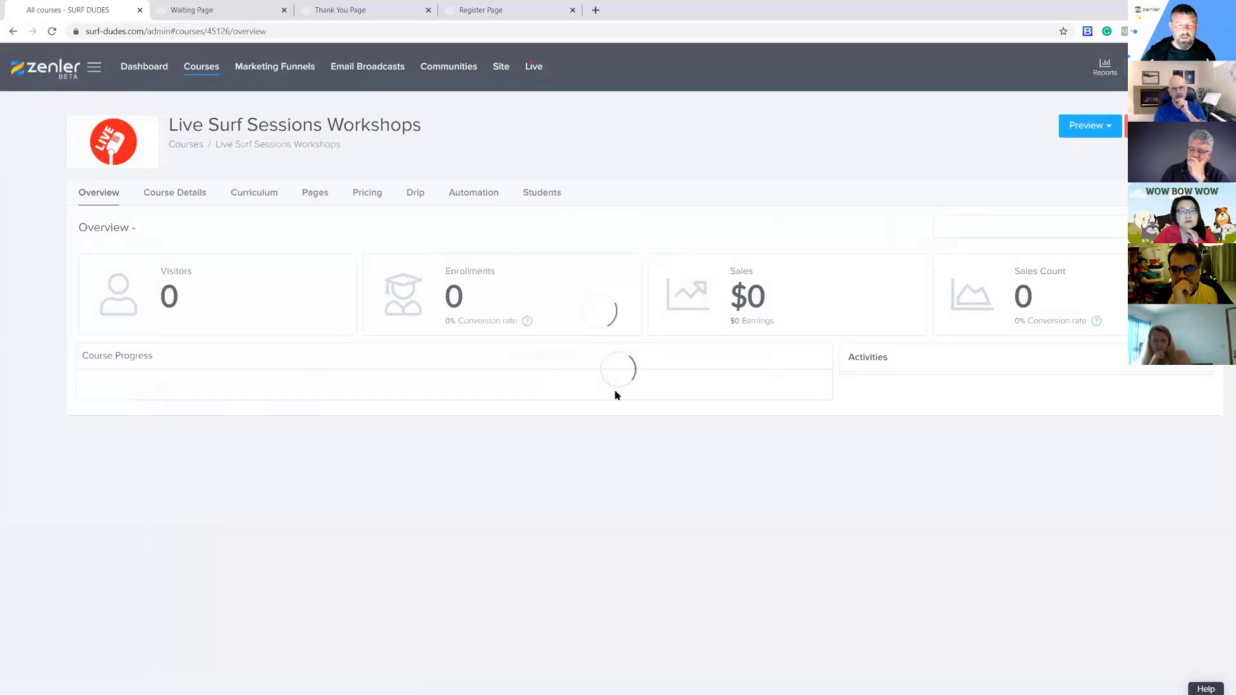
pyautogui.click(265, 195)
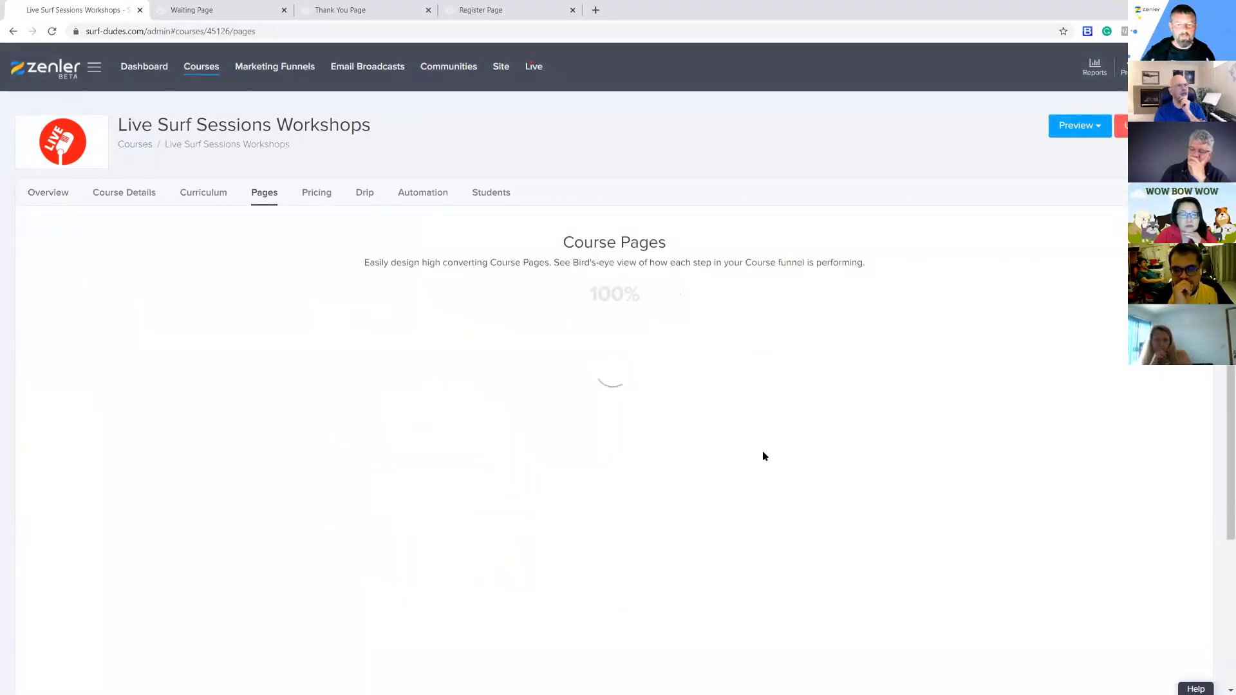
pyautogui.scroll(-3, 783, 412)
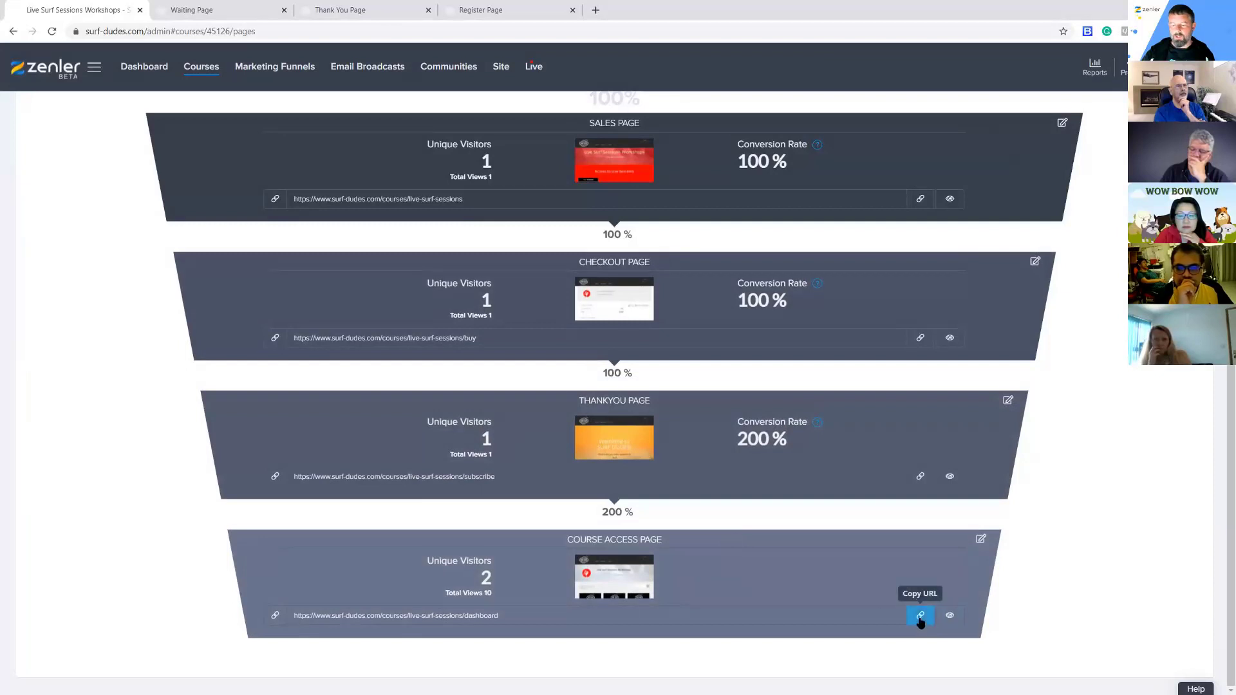
pyautogui.click(950, 616)
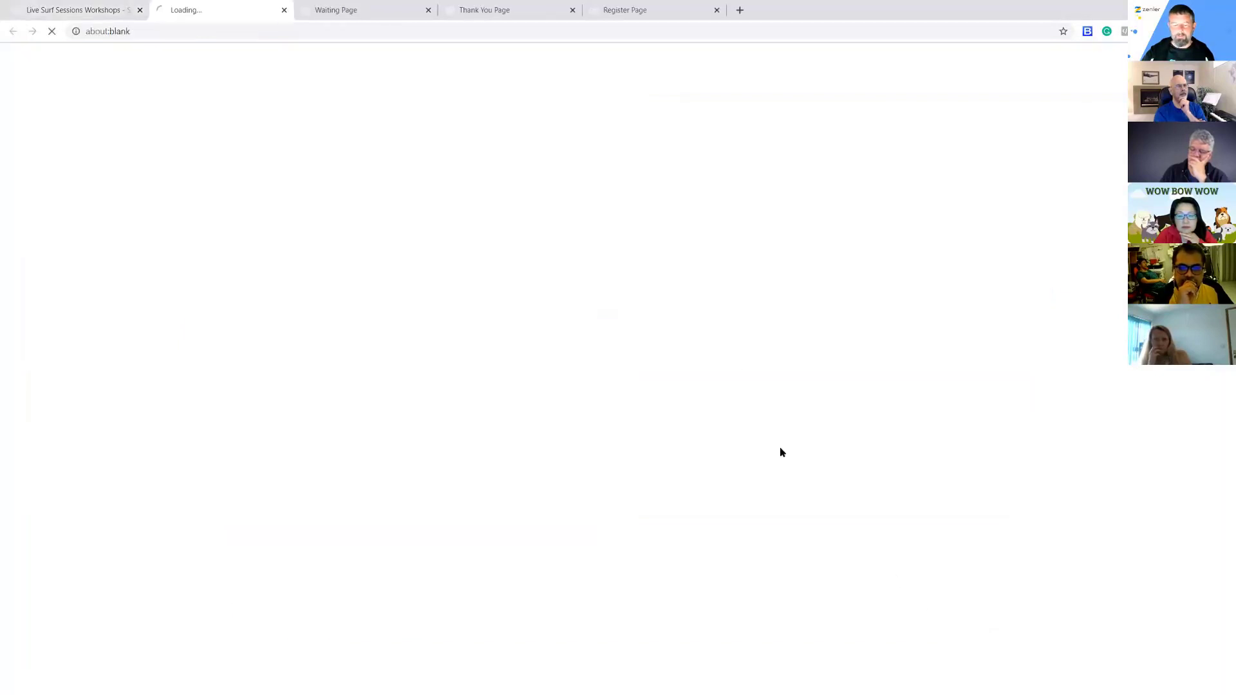
# Examine the upcoming live classes listed on the previewed Course Access Page, including their dates and booking options
pyautogui.scroll(-5, 1046, 455)
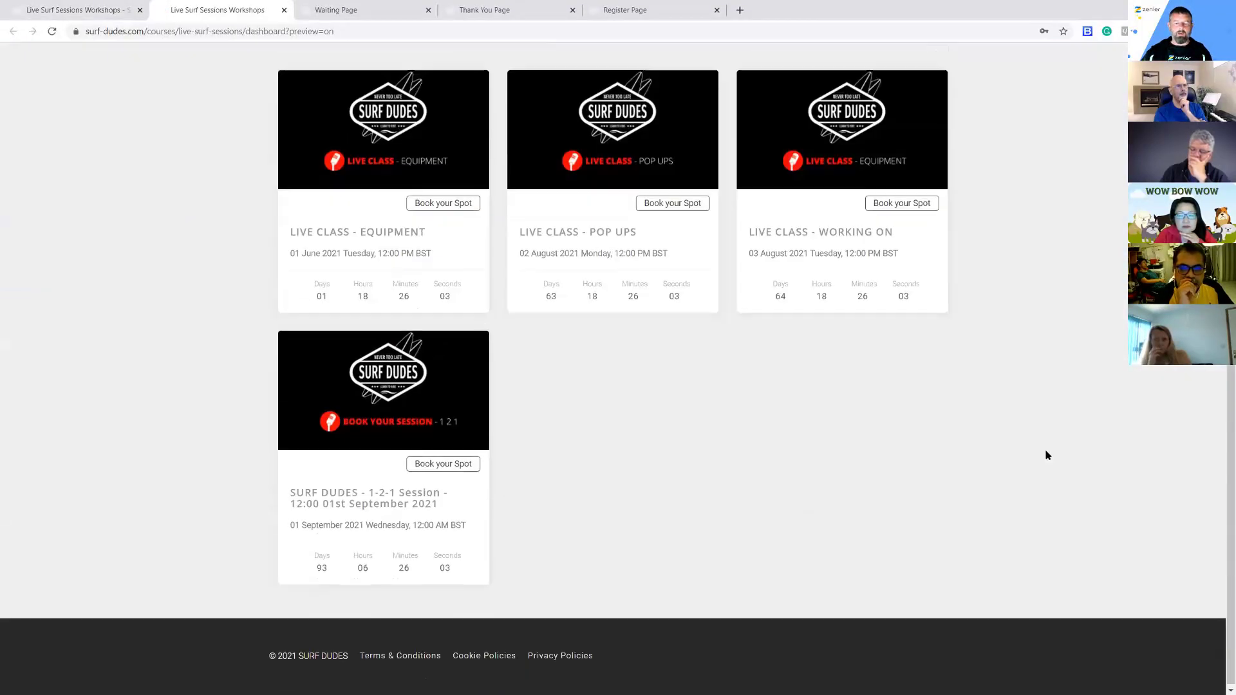
pyautogui.scroll(1, 1045, 456)
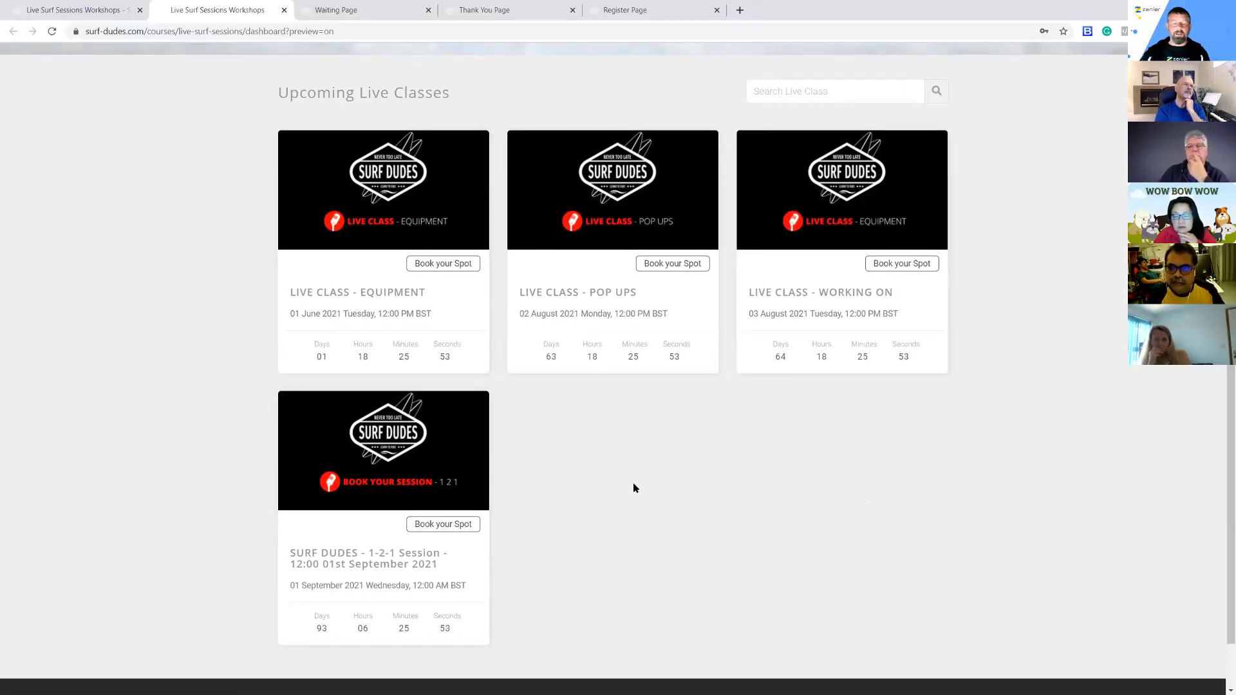
pyautogui.scroll(3, 649, 488)
pyautogui.scroll(1, 648, 488)
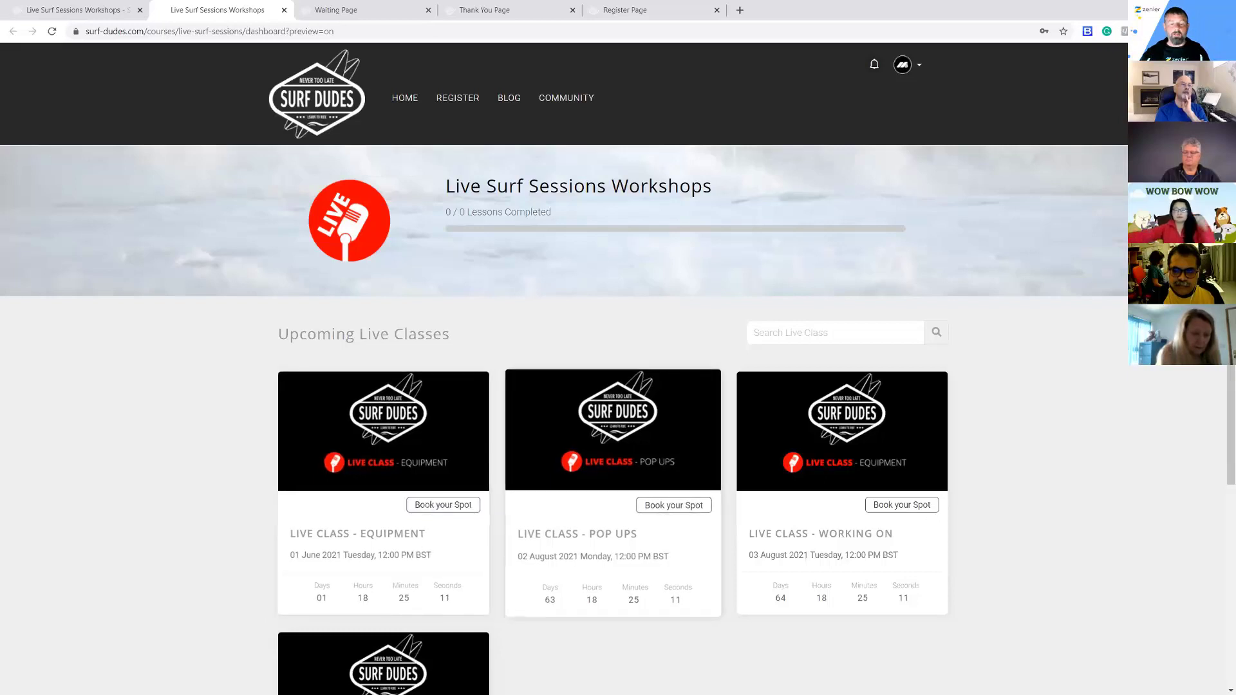
pyautogui.scroll(-2, 682, 644)
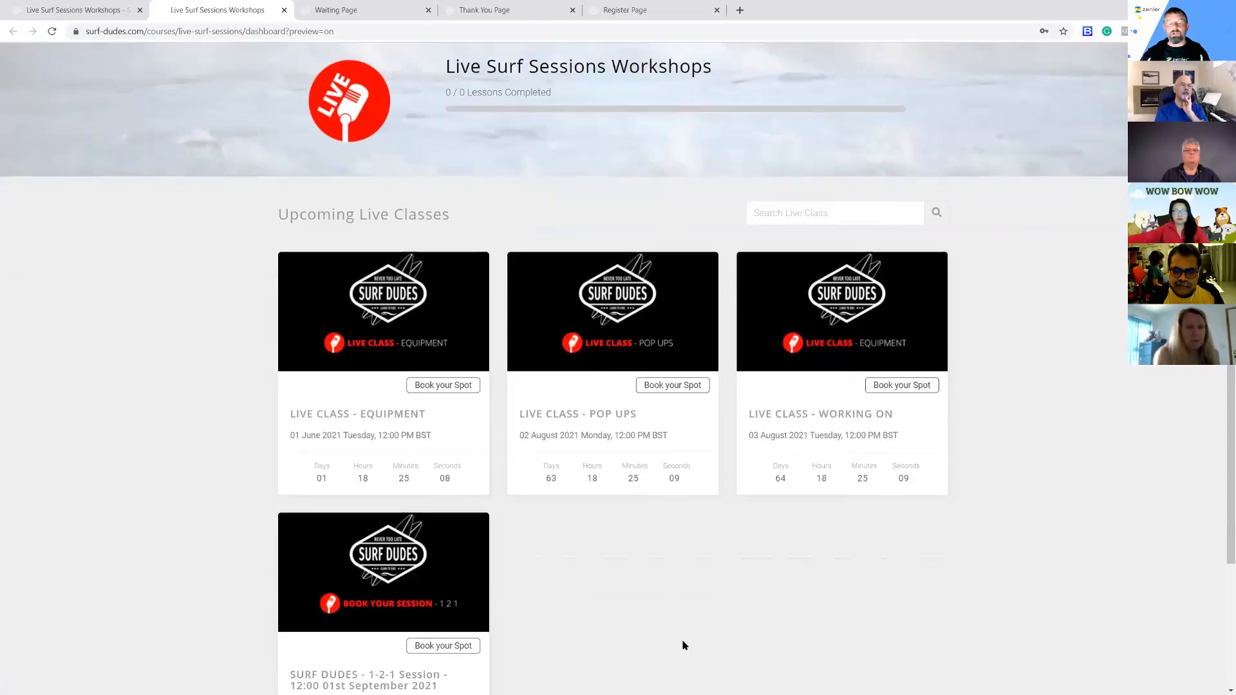
pyautogui.scroll(2, 637, 596)
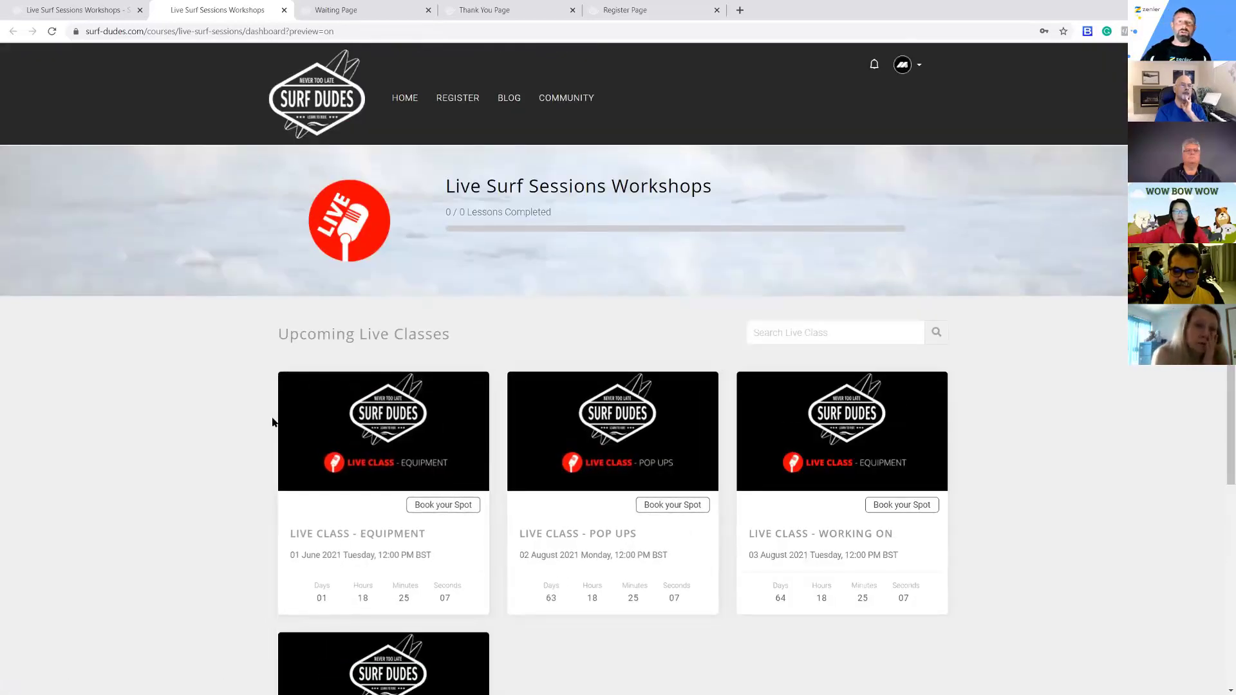
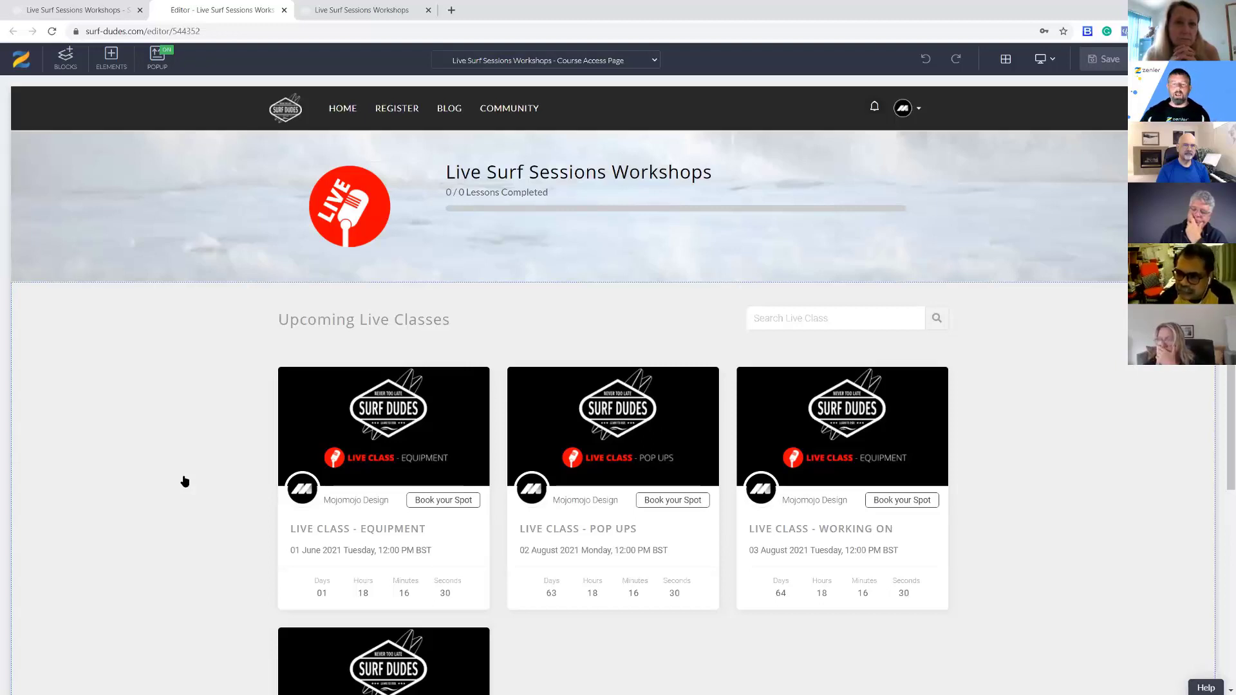
# Review the upcoming classes layout in the Course Access Page editor and open the Live Classes block category
pyautogui.scroll(-2, 185, 482)
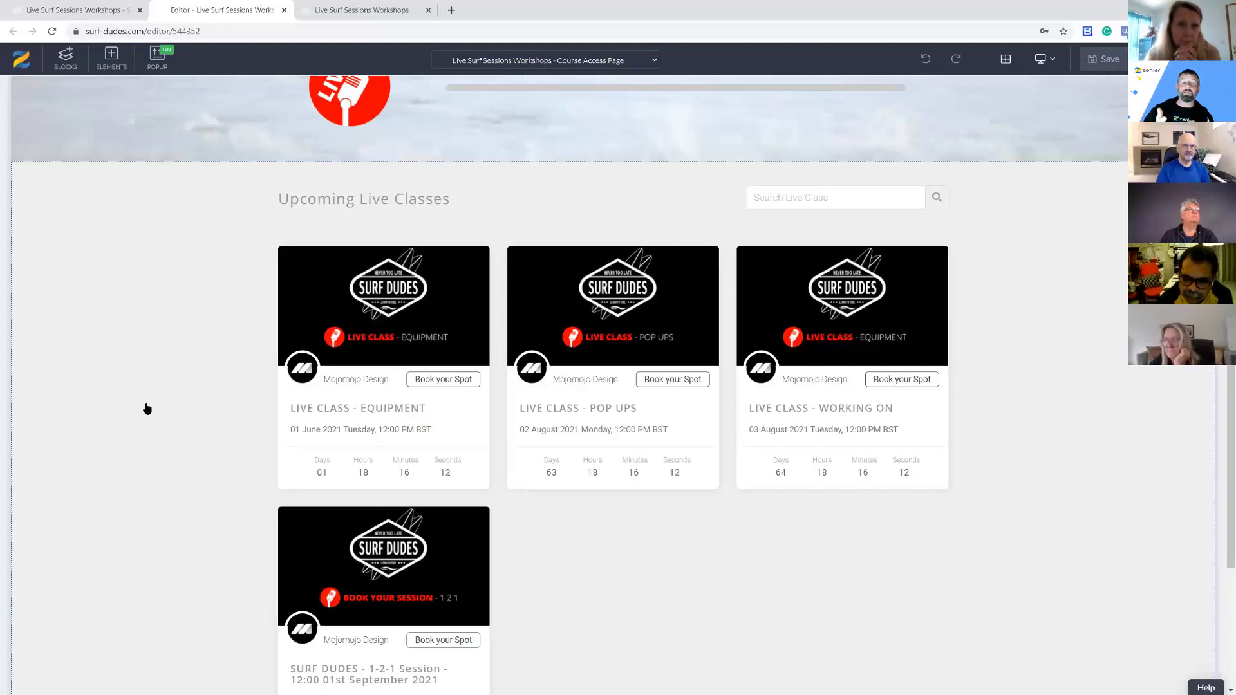
pyautogui.moveTo(314, 295)
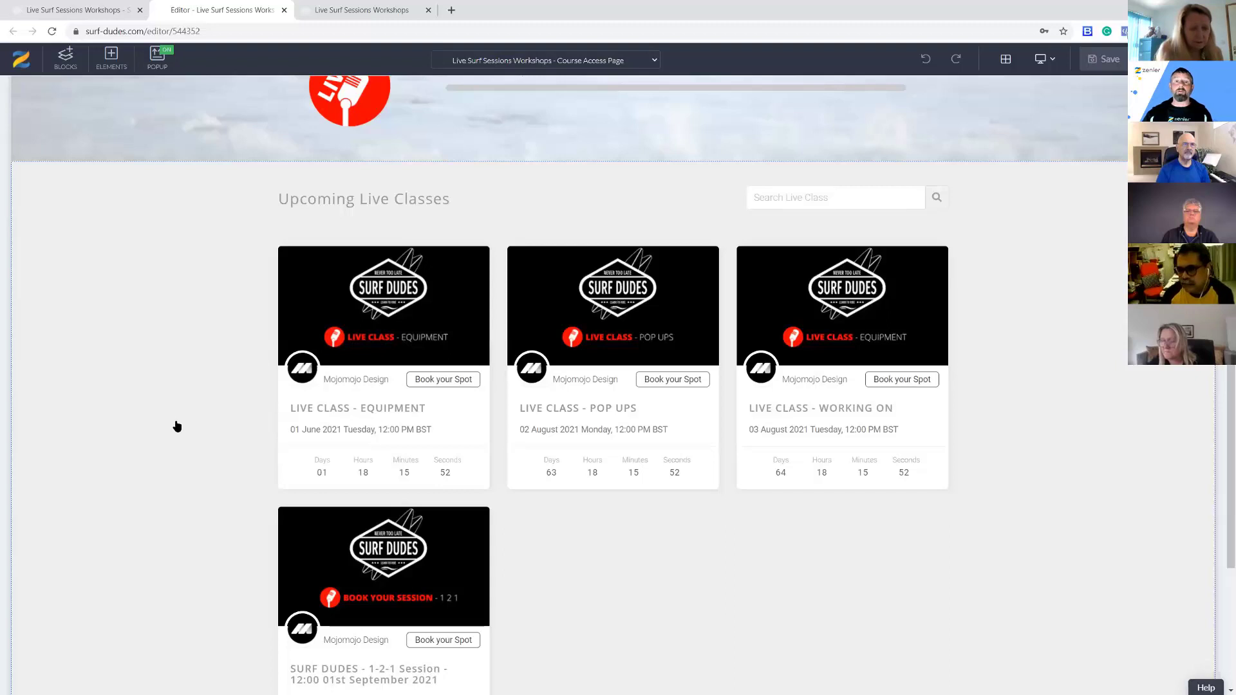
pyautogui.scroll(-3, 183, 431)
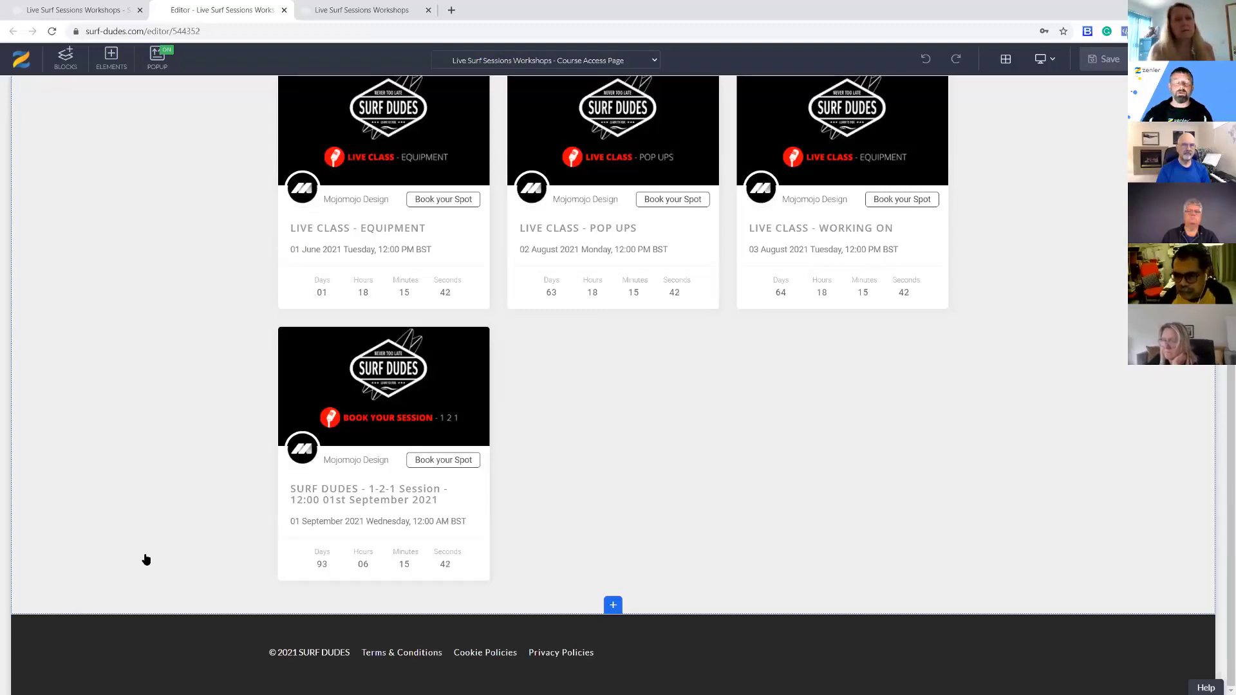
pyautogui.scroll(4, 175, 447)
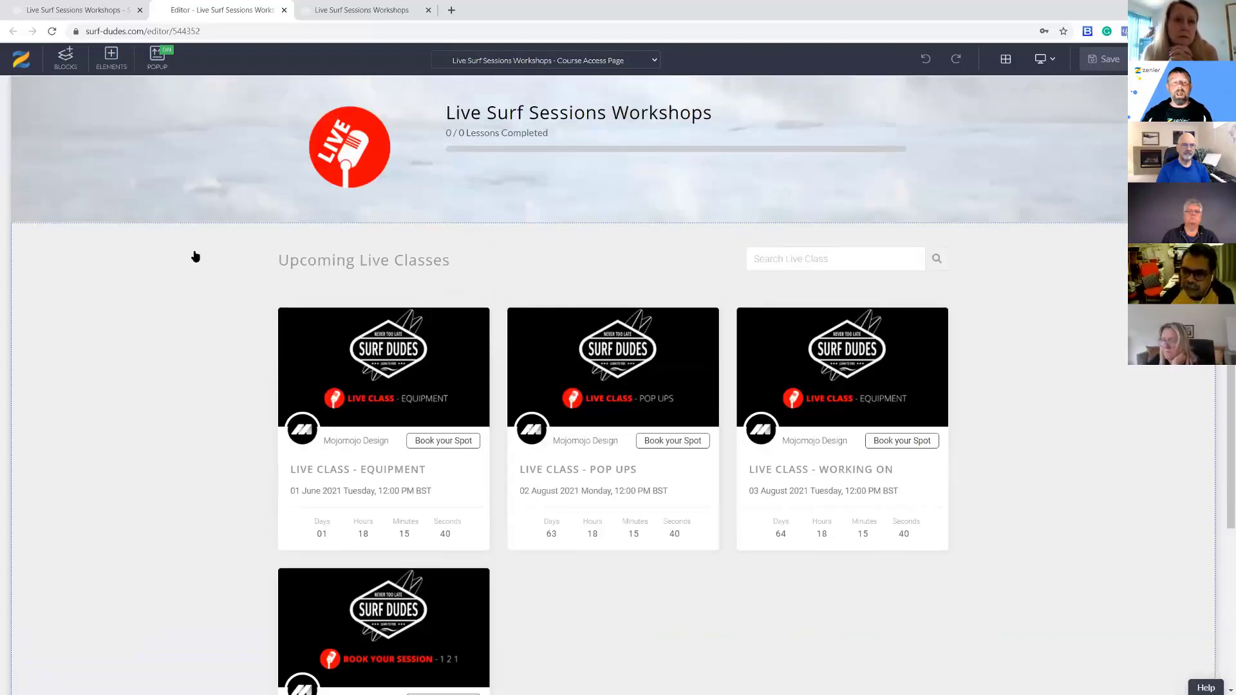
pyautogui.click(62, 59)
pyautogui.click(64, 235)
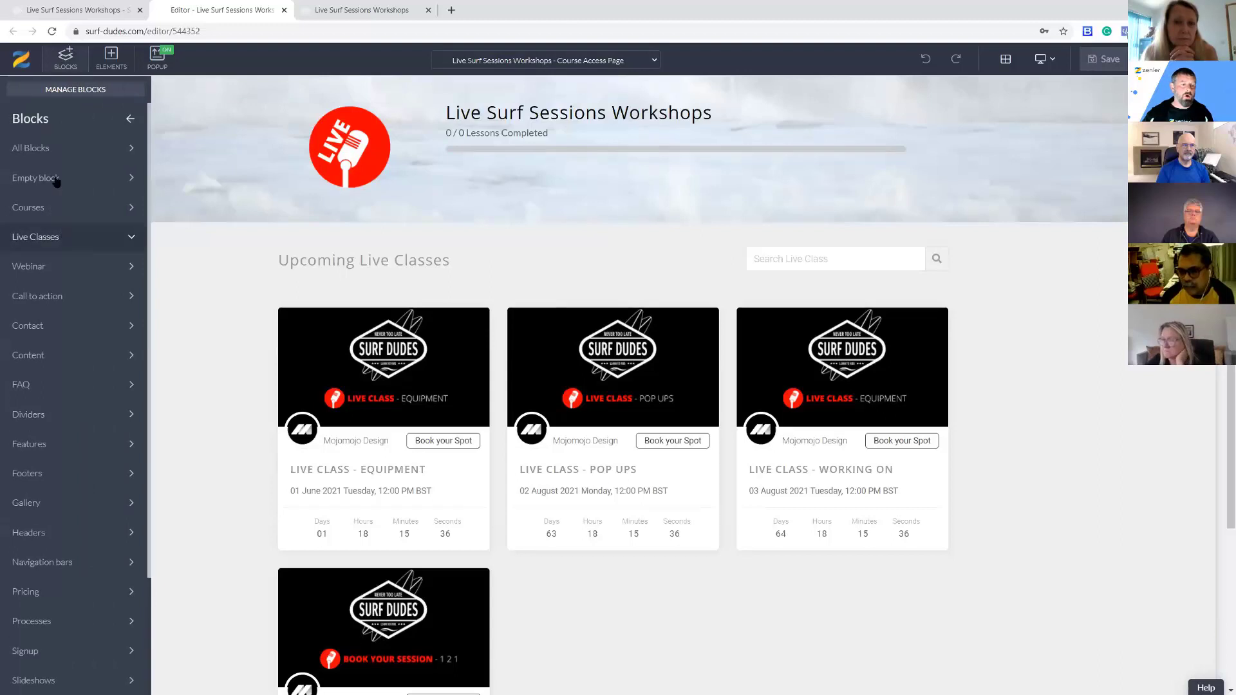
# Add an empty block above the Upcoming Live Classes block and give it a single 100% width row
pyautogui.click(57, 179)
pyautogui.moveTo(75, 222); pyautogui.dragTo(472, 273)
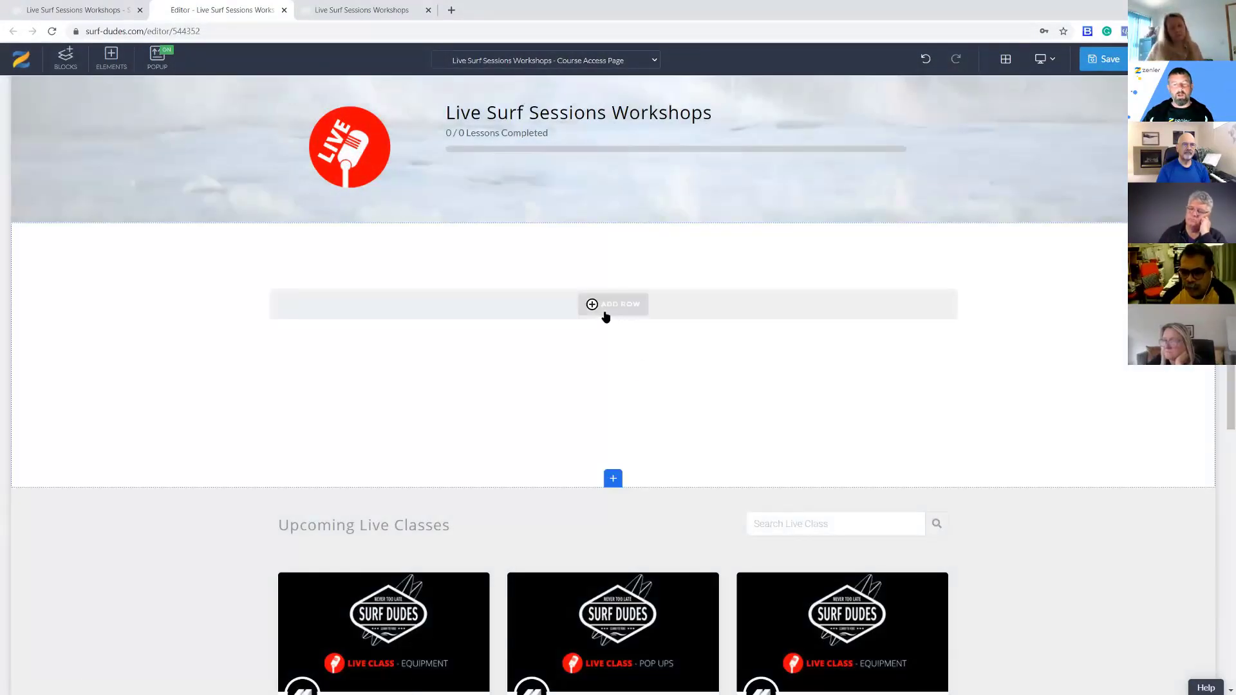
pyautogui.click(617, 306)
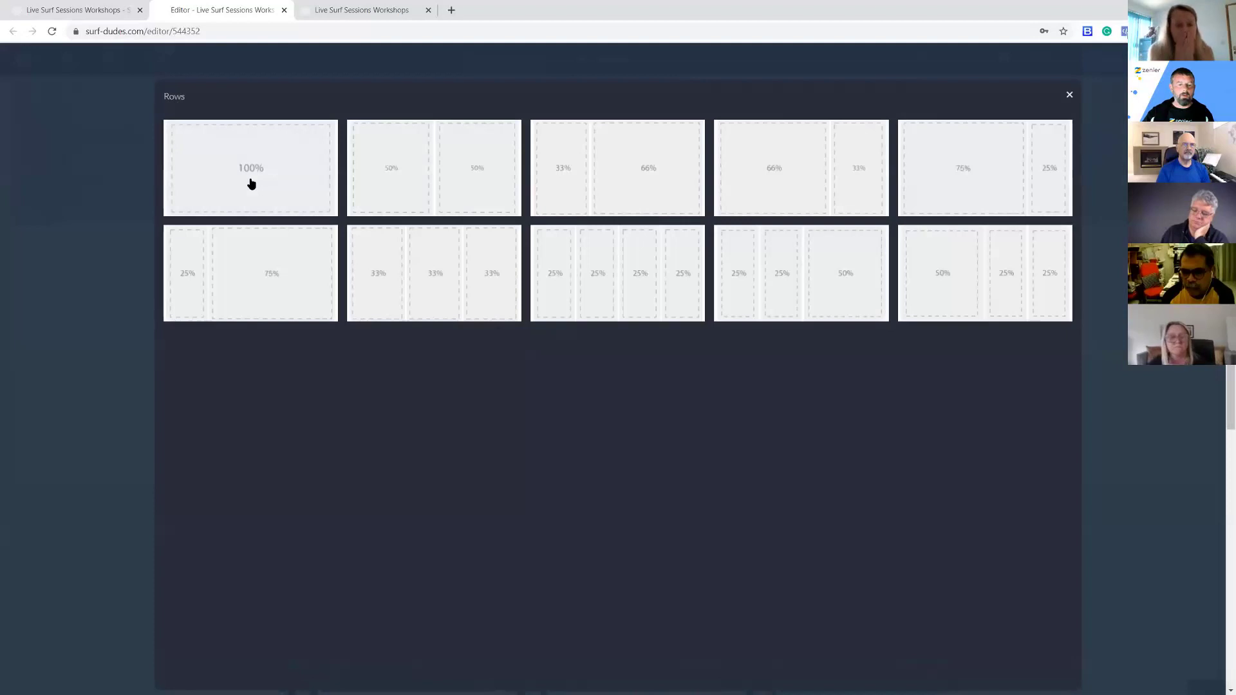
pyautogui.click(289, 198)
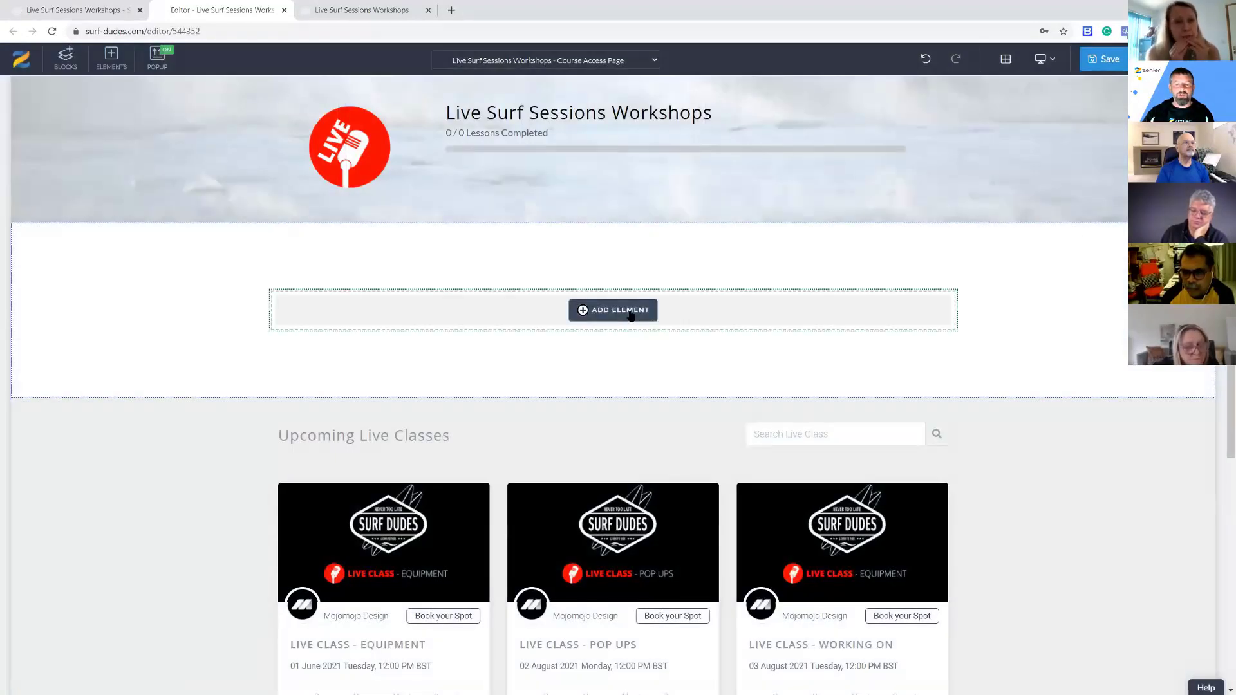
# Insert a regular paragraph text element into the new row above the upcoming live classes
pyautogui.click(615, 314)
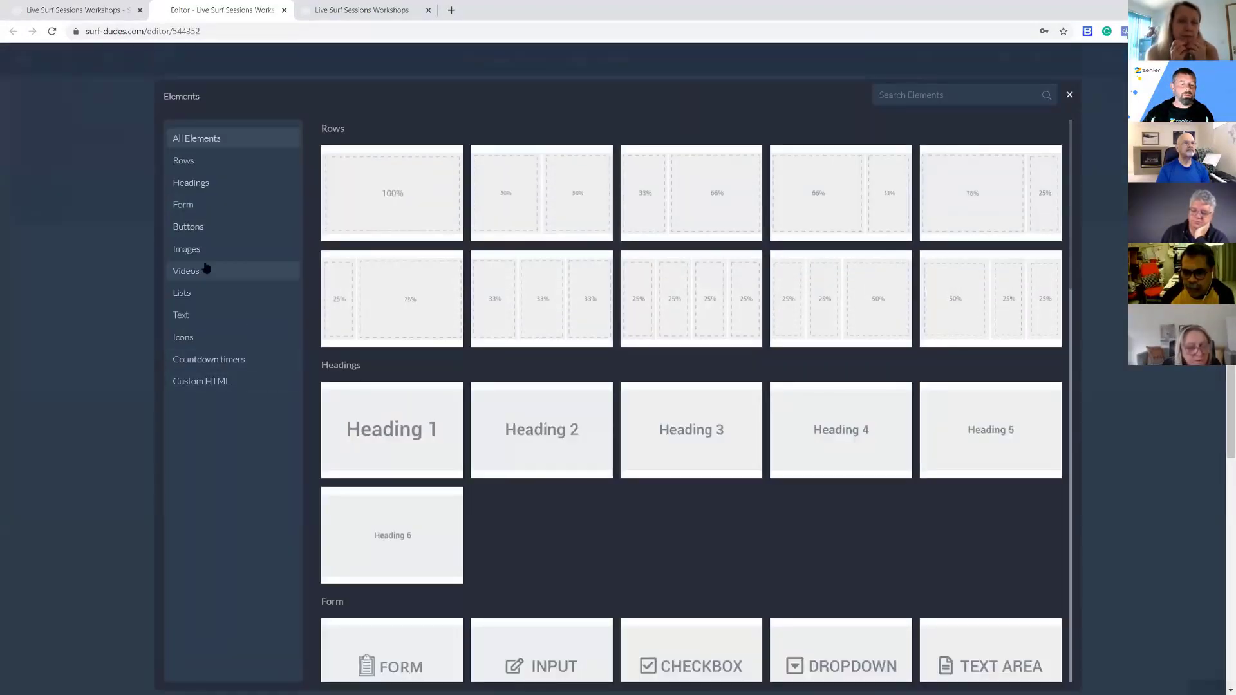
pyautogui.click(218, 315)
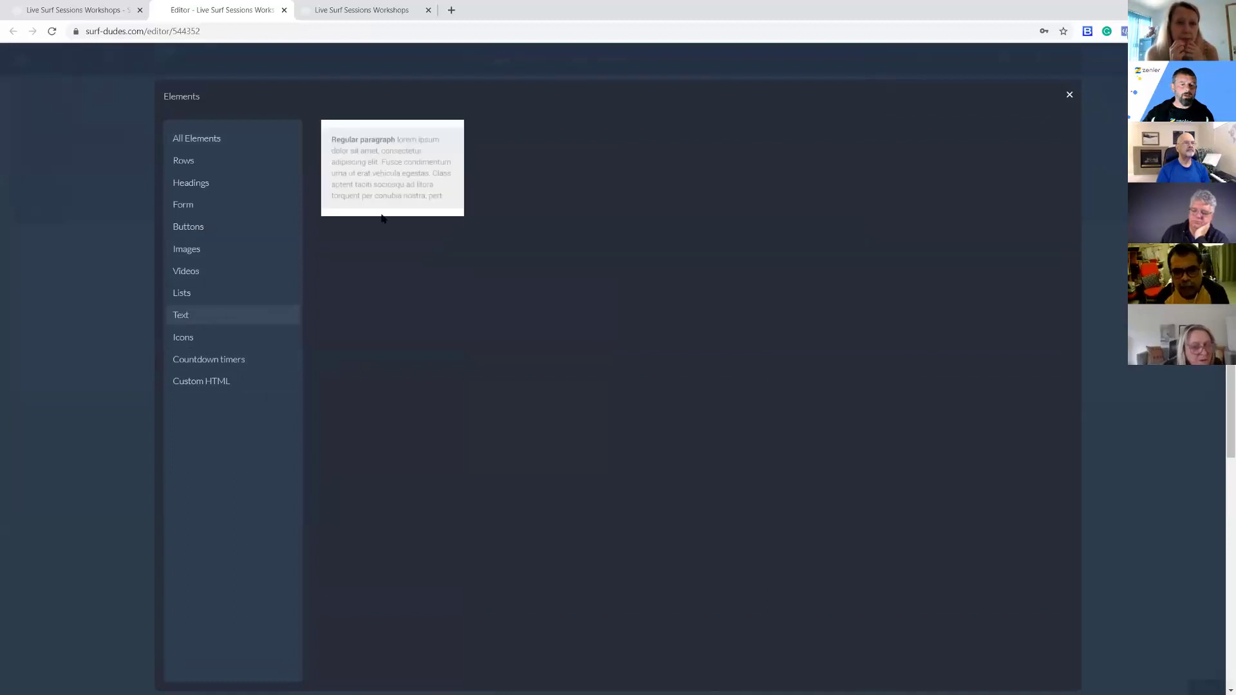
pyautogui.click(422, 222)
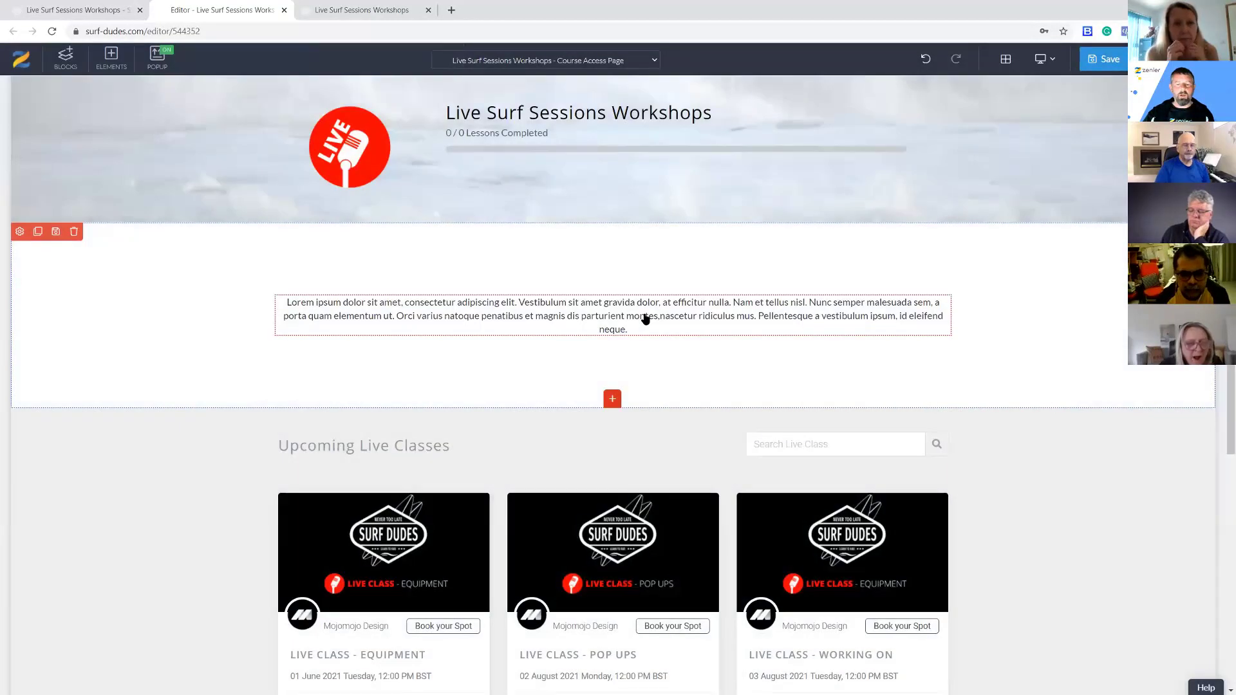
pyautogui.click(612, 322)
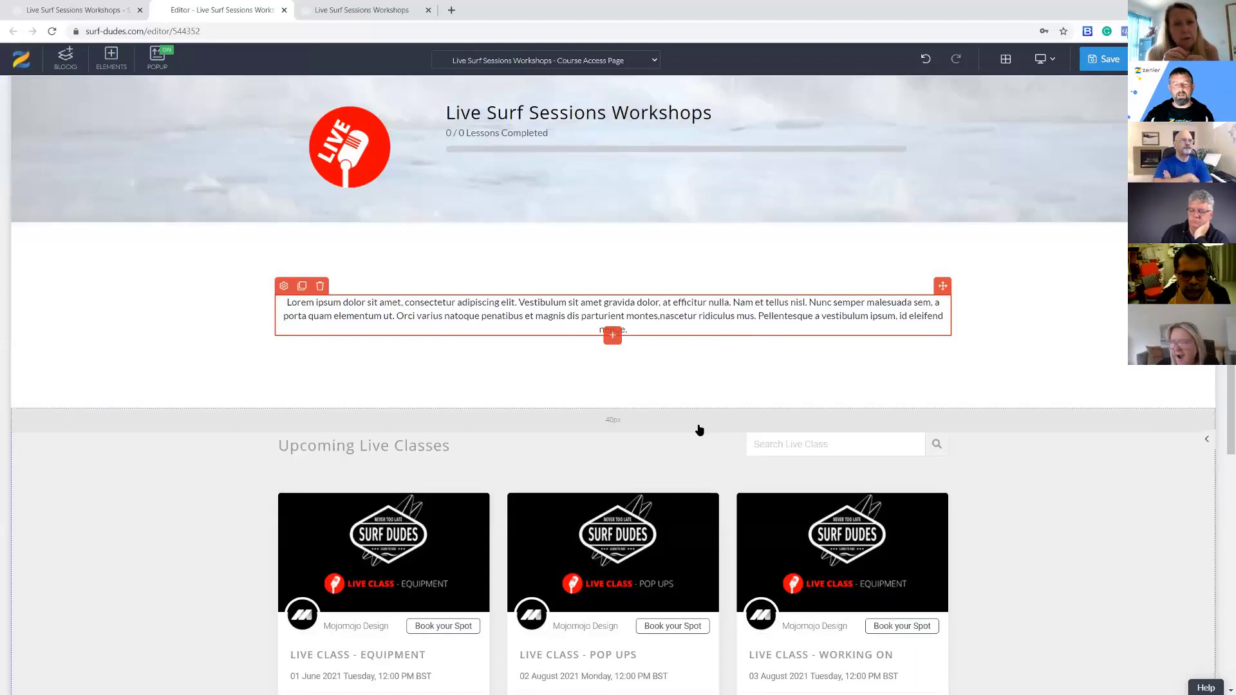
pyautogui.scroll(-3, 340, 513)
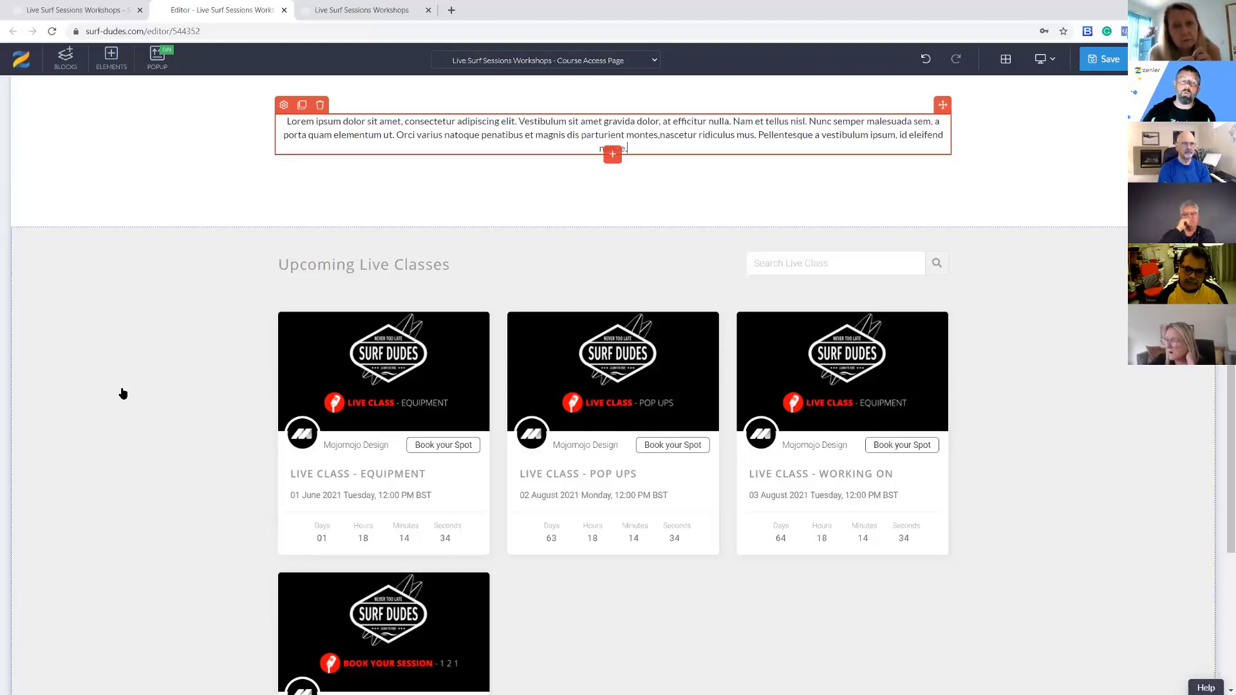
# Place the Upcoming Live Webinars - Grid View block between the paragraph block and the Upcoming Live Classes block
pyautogui.click(67, 64)
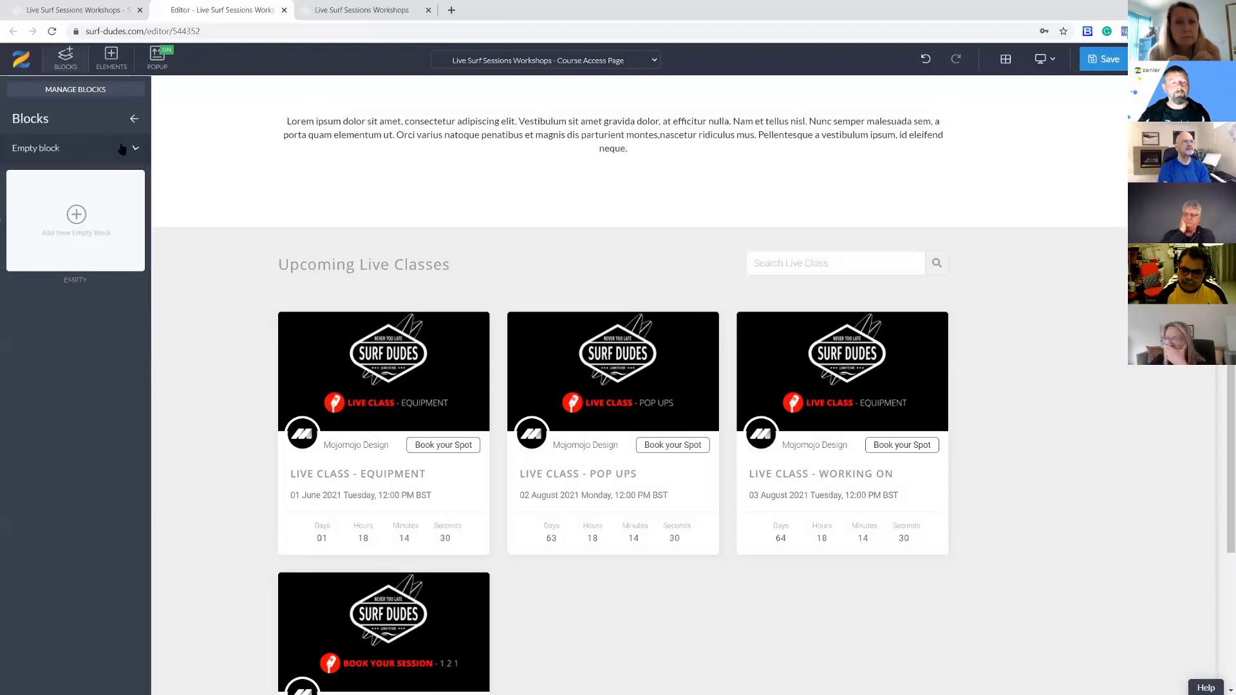
pyautogui.click(130, 150)
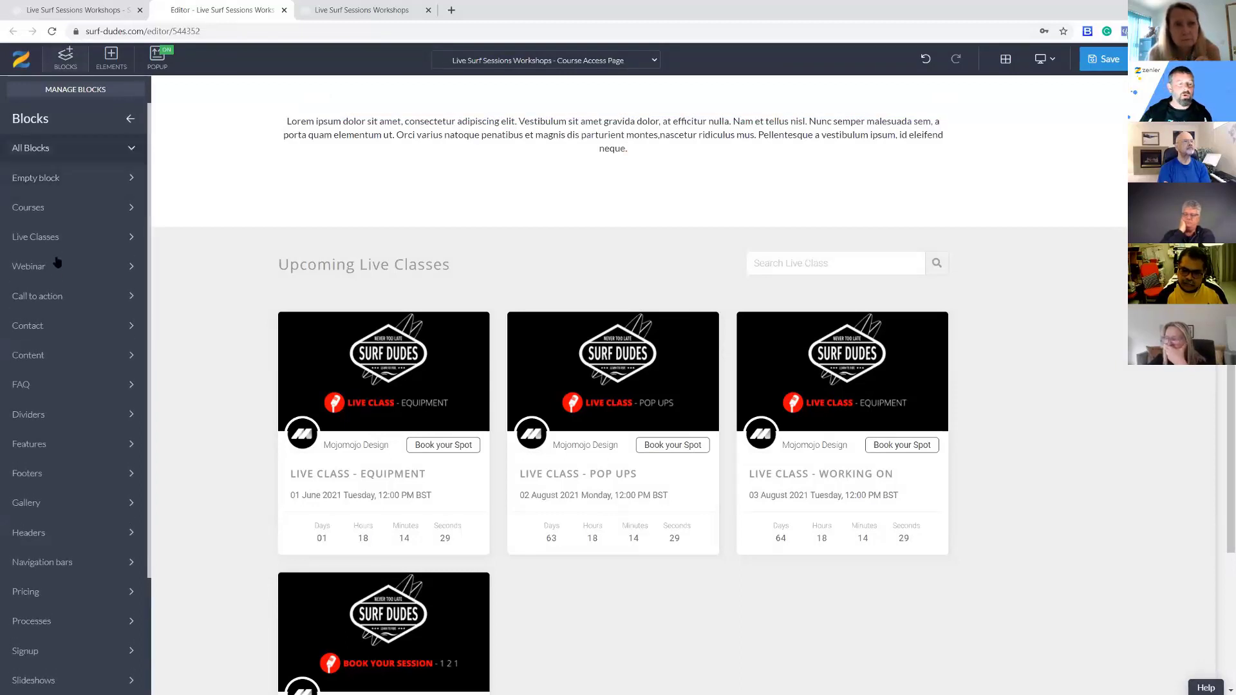
pyautogui.click(56, 269)
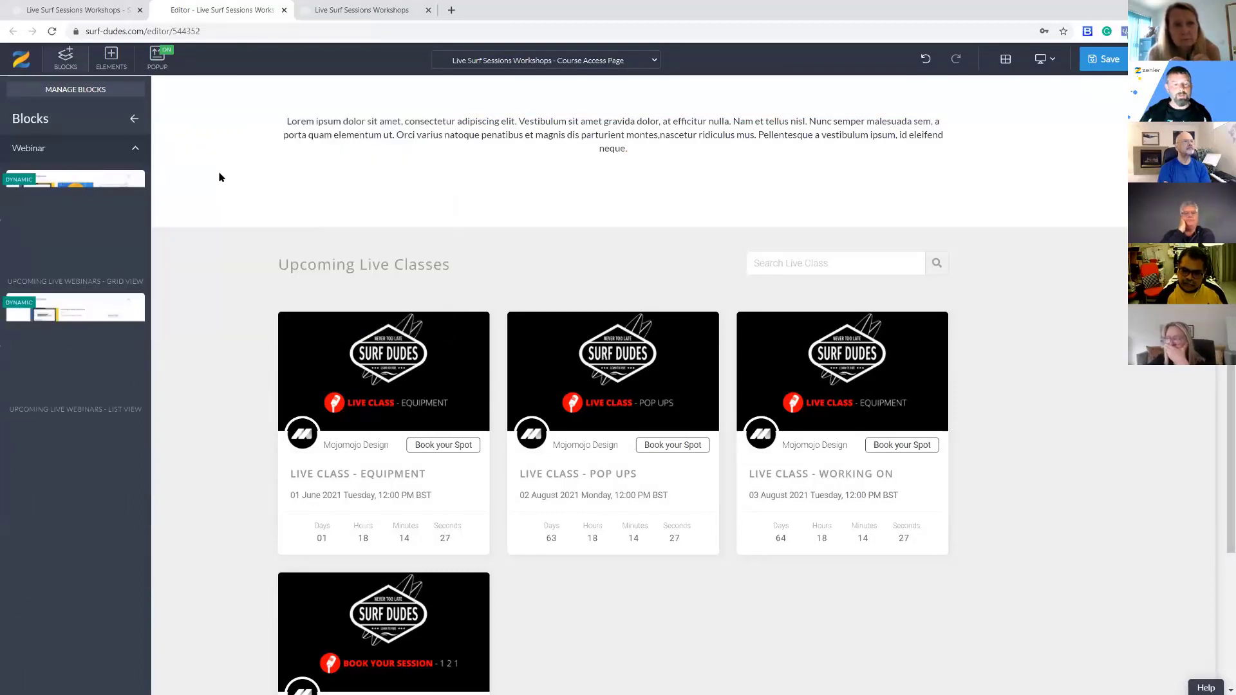
pyautogui.moveTo(57, 207)
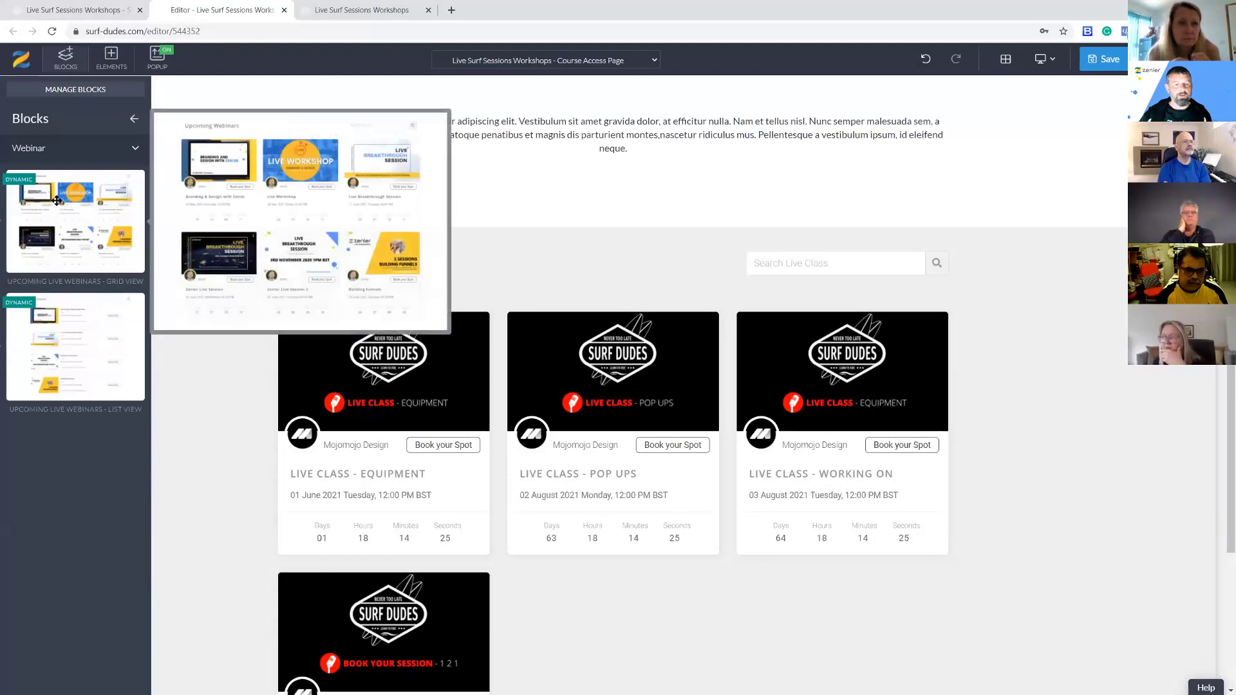
pyautogui.moveTo(273, 216); pyautogui.dragTo(427, 273)
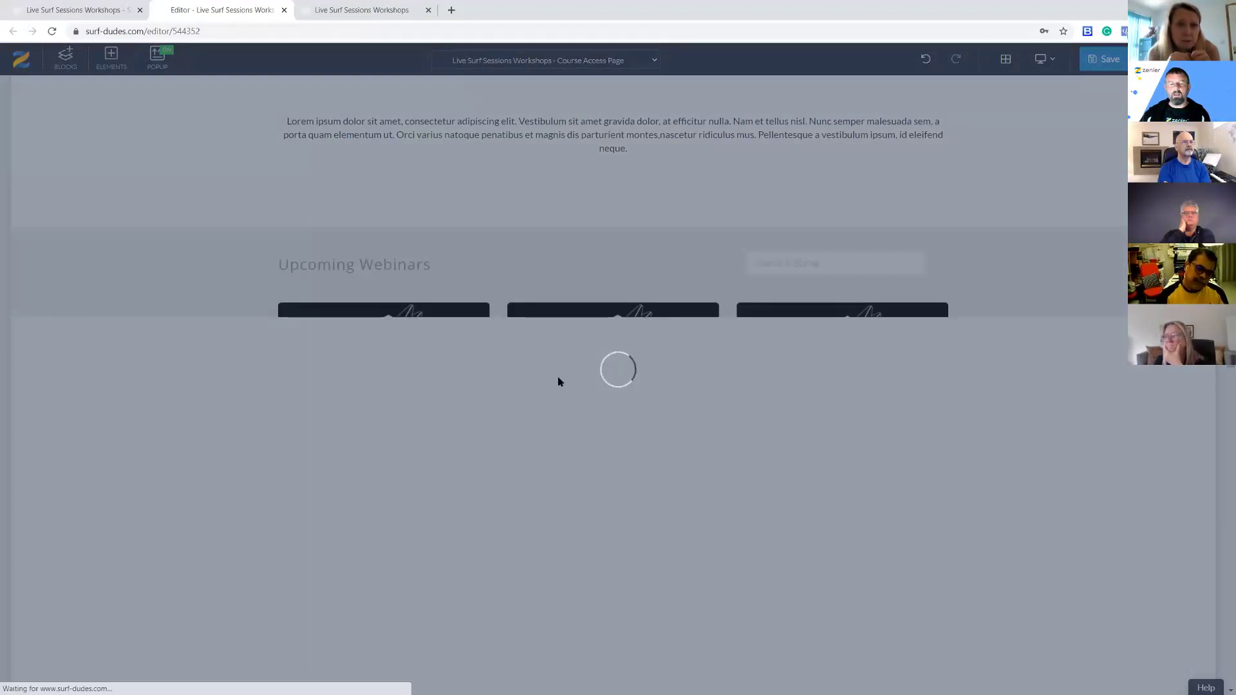
pyautogui.scroll(-5, 720, 359)
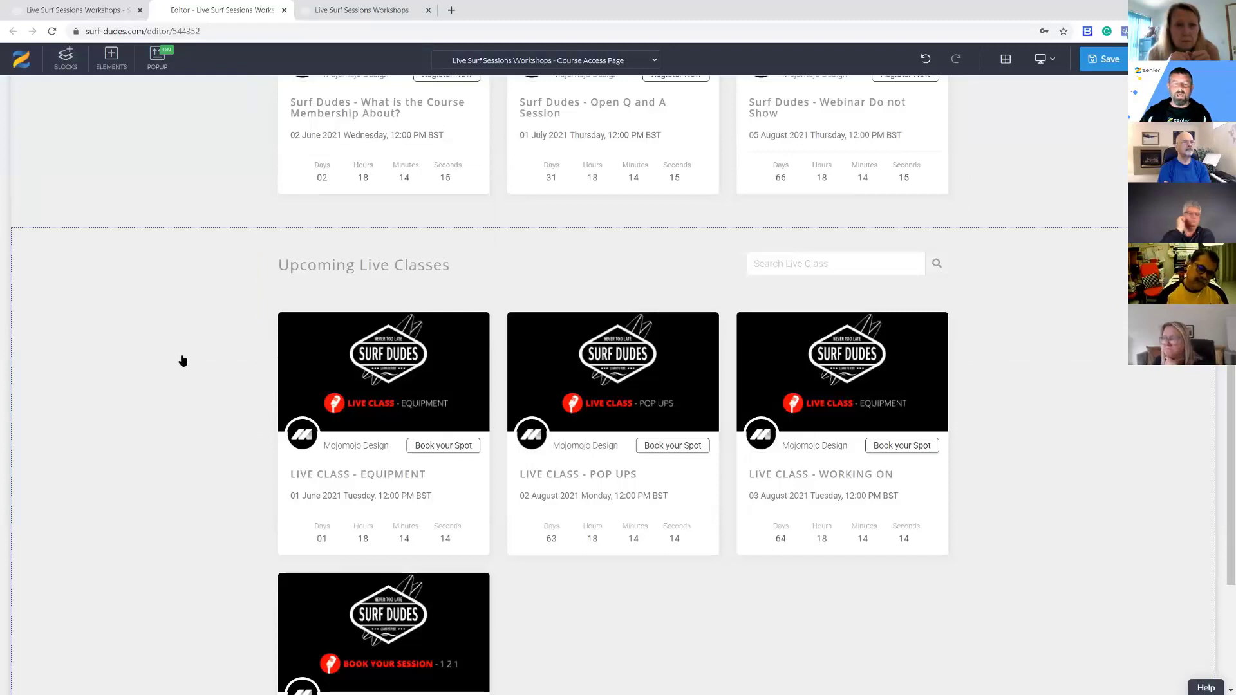
pyautogui.scroll(5, 183, 361)
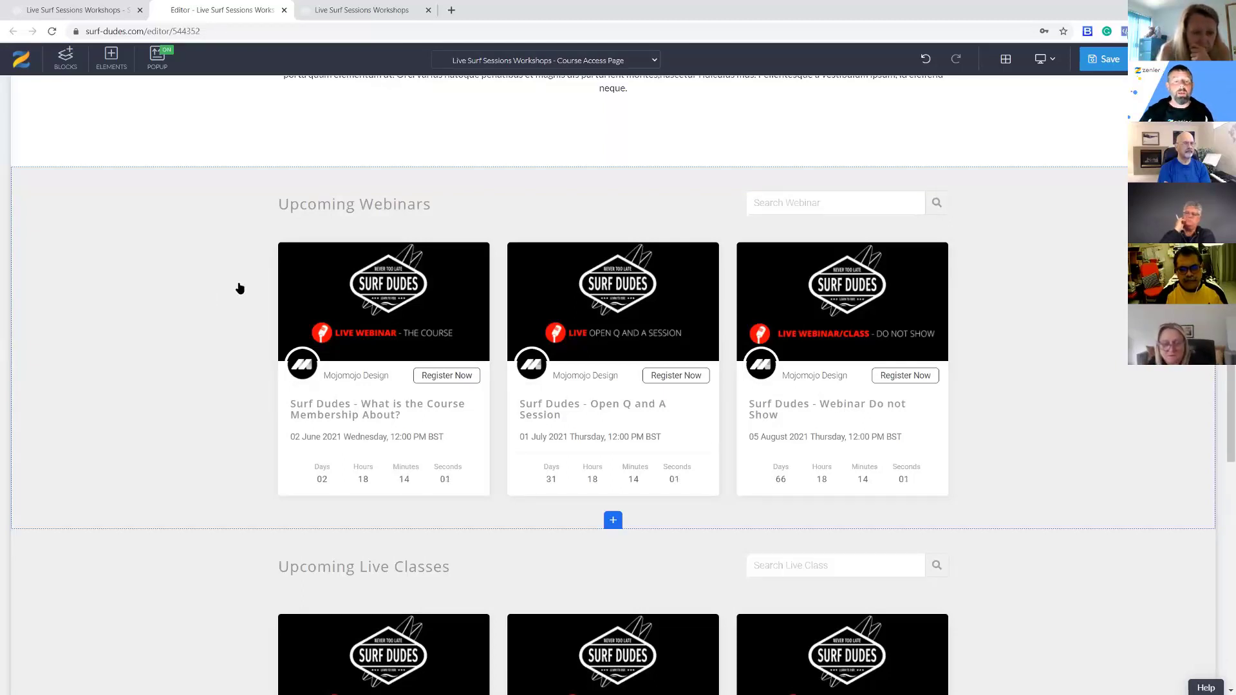
# Check the one-click registration setting of the Upcoming Webinars element and select the Upcoming Live Classes element for comparison
pyautogui.click(267, 238)
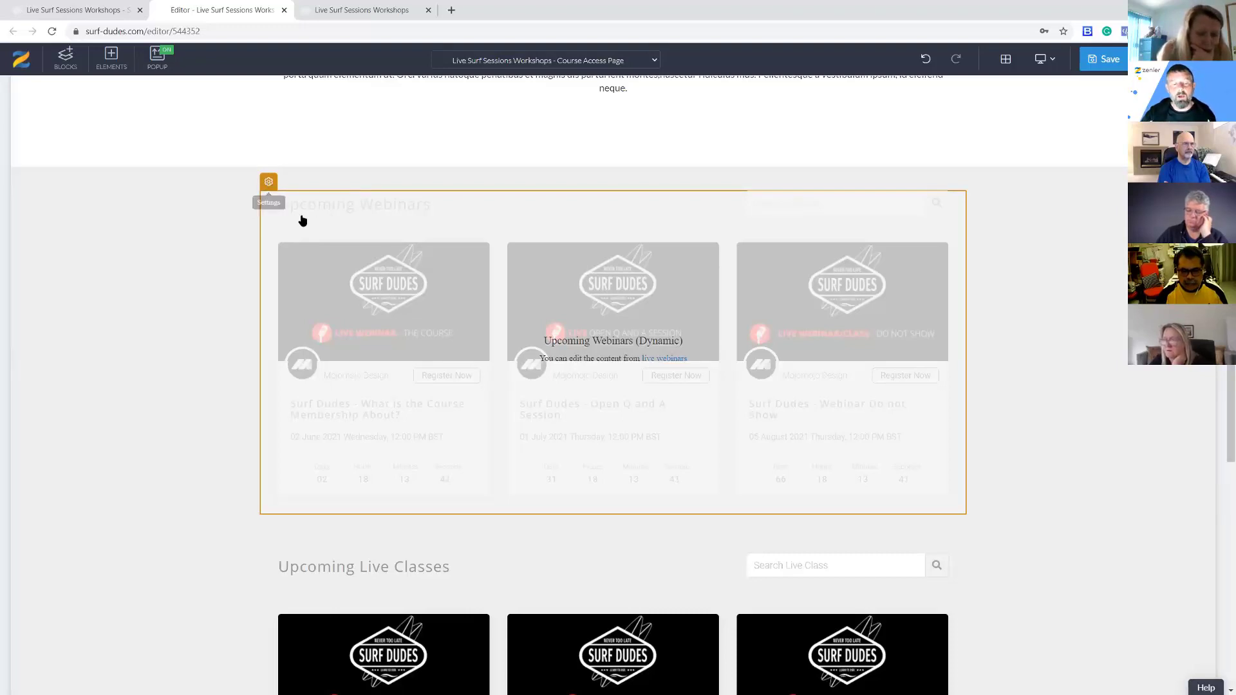
pyautogui.click(442, 229)
pyautogui.click(1122, 119)
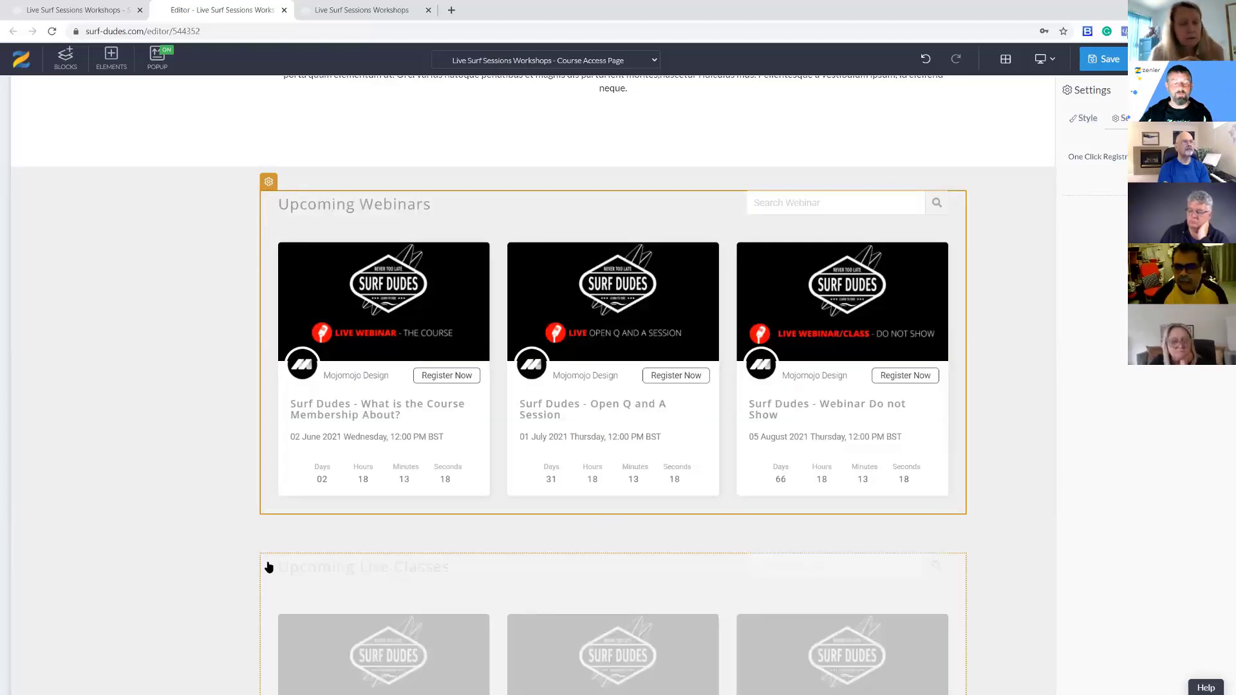
pyautogui.click(269, 568)
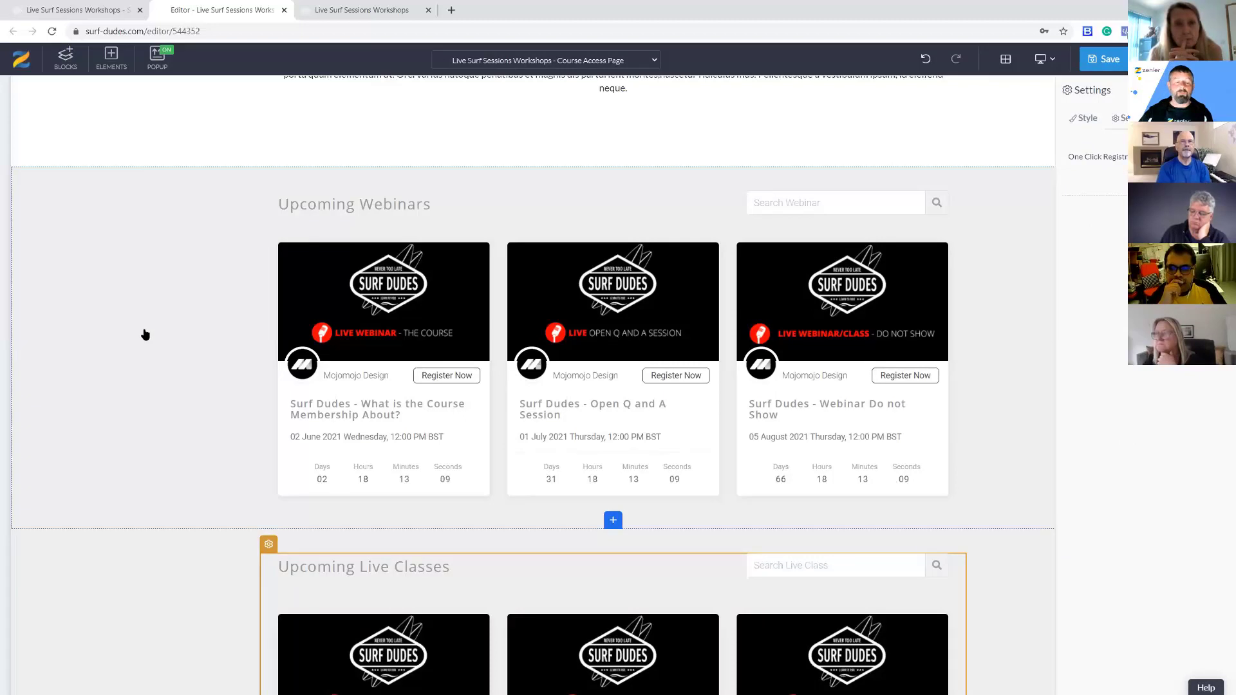
# Delete the Upcoming Webinars block from the Course Access Page
pyautogui.click(199, 244)
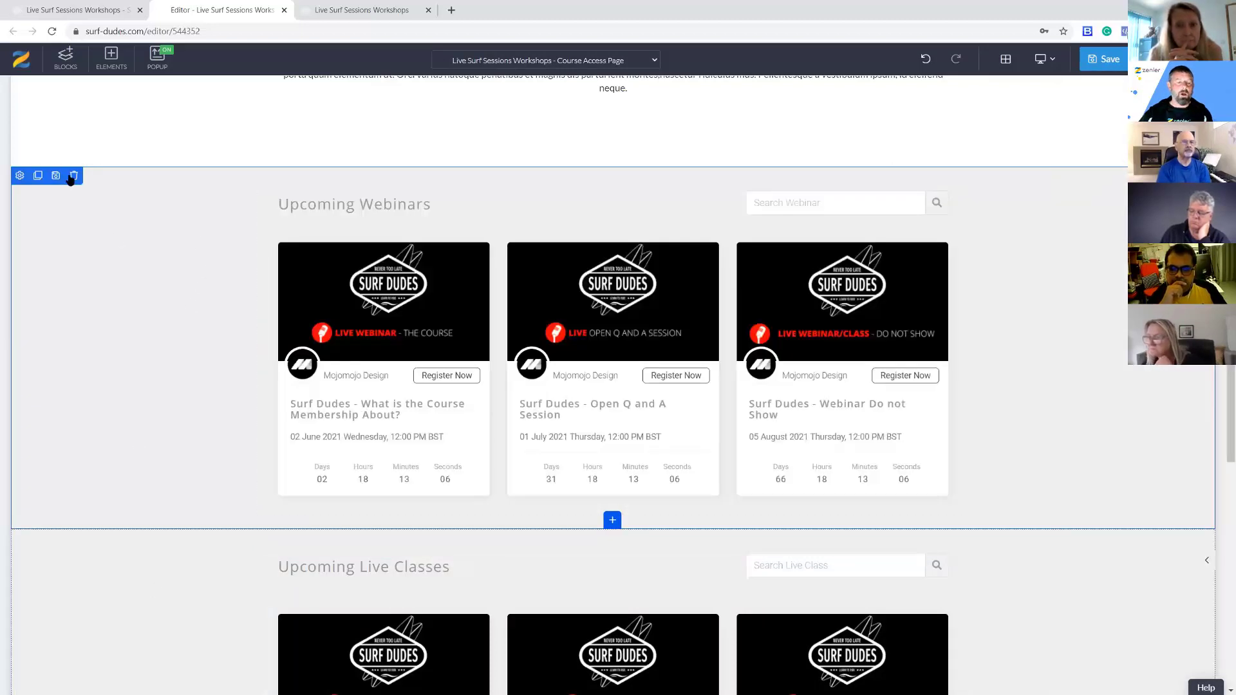
pyautogui.click(74, 175)
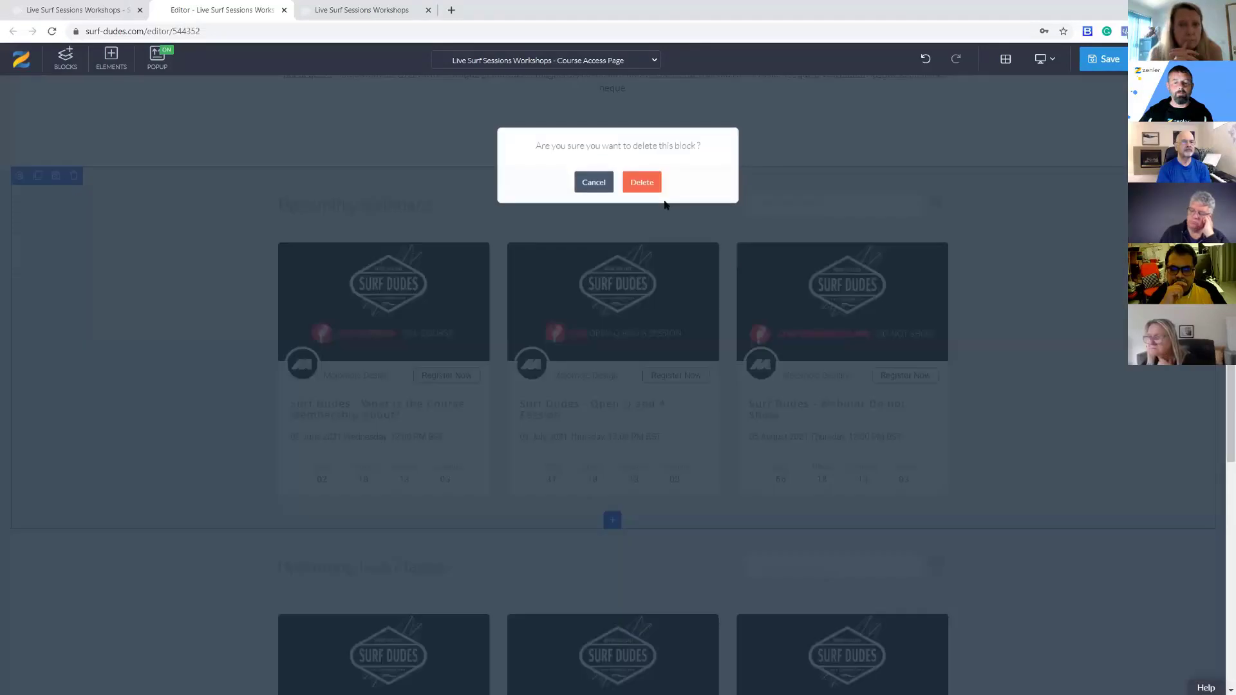
pyautogui.click(642, 183)
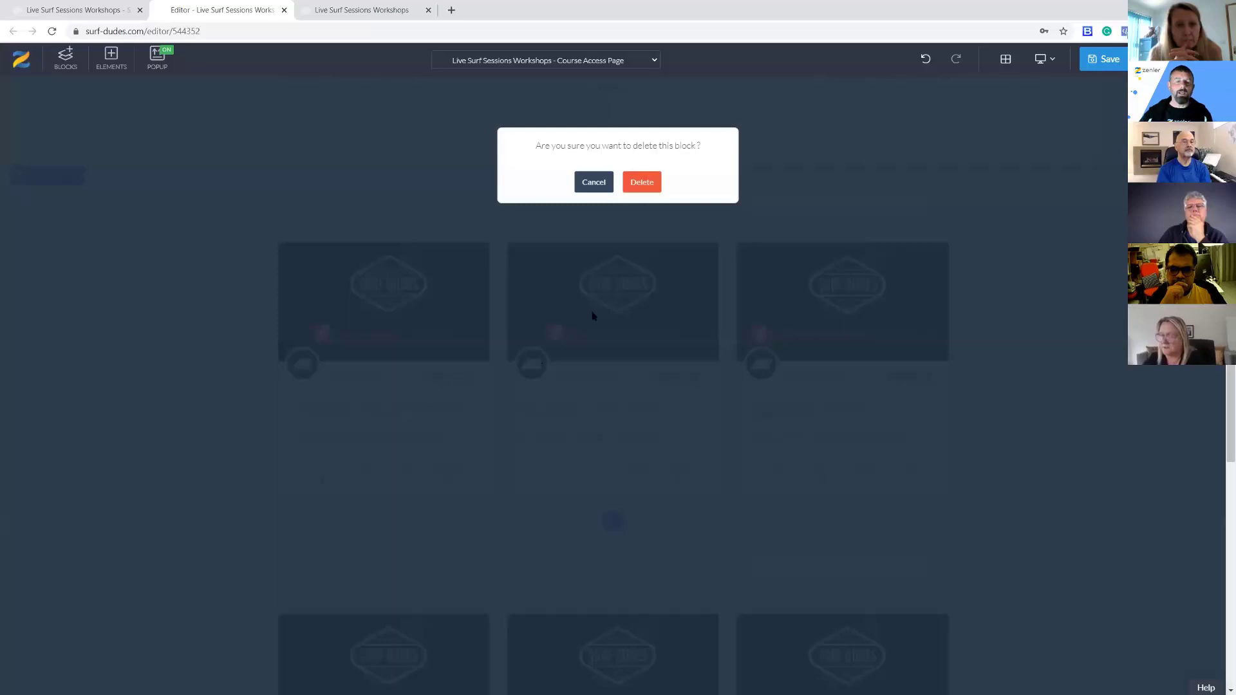
pyautogui.click(873, 251)
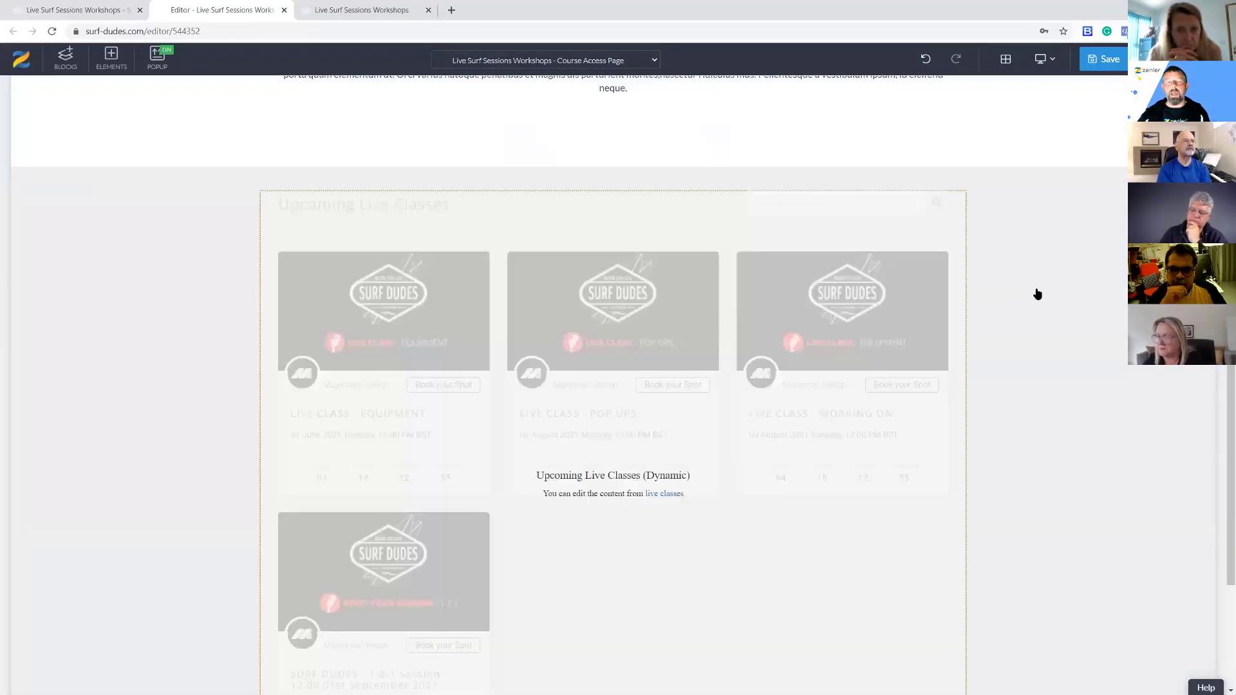
pyautogui.scroll(1, 1035, 302)
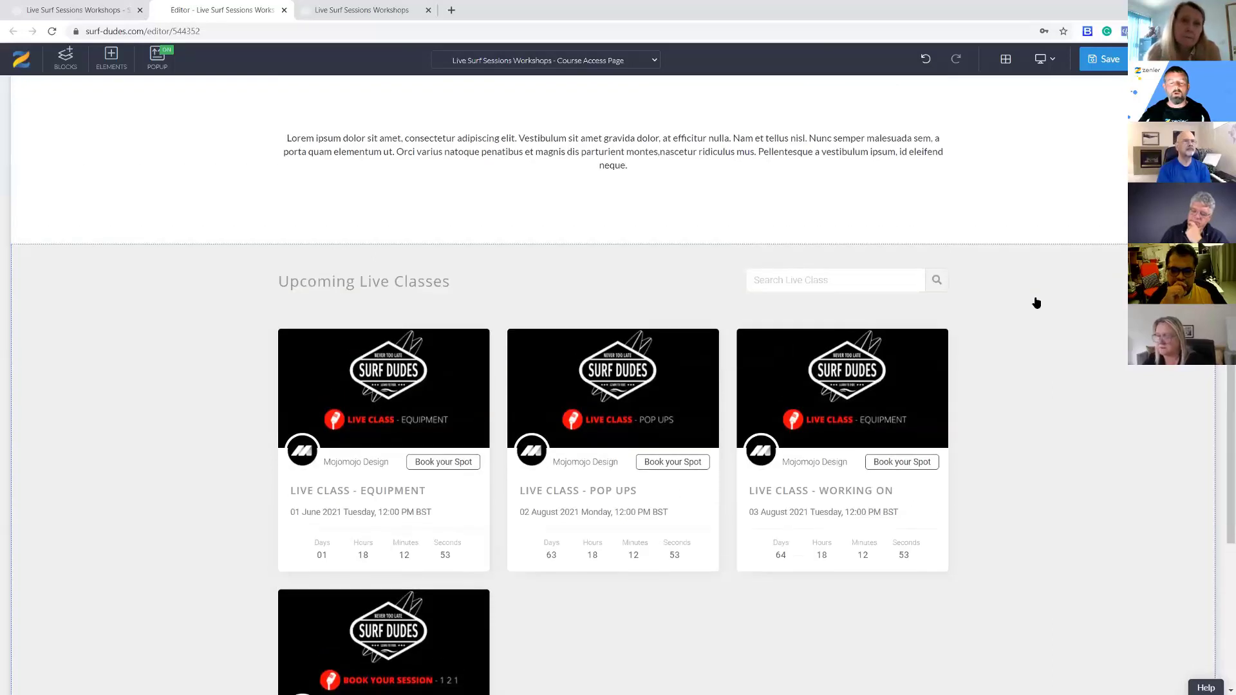
pyautogui.scroll(3, 1039, 302)
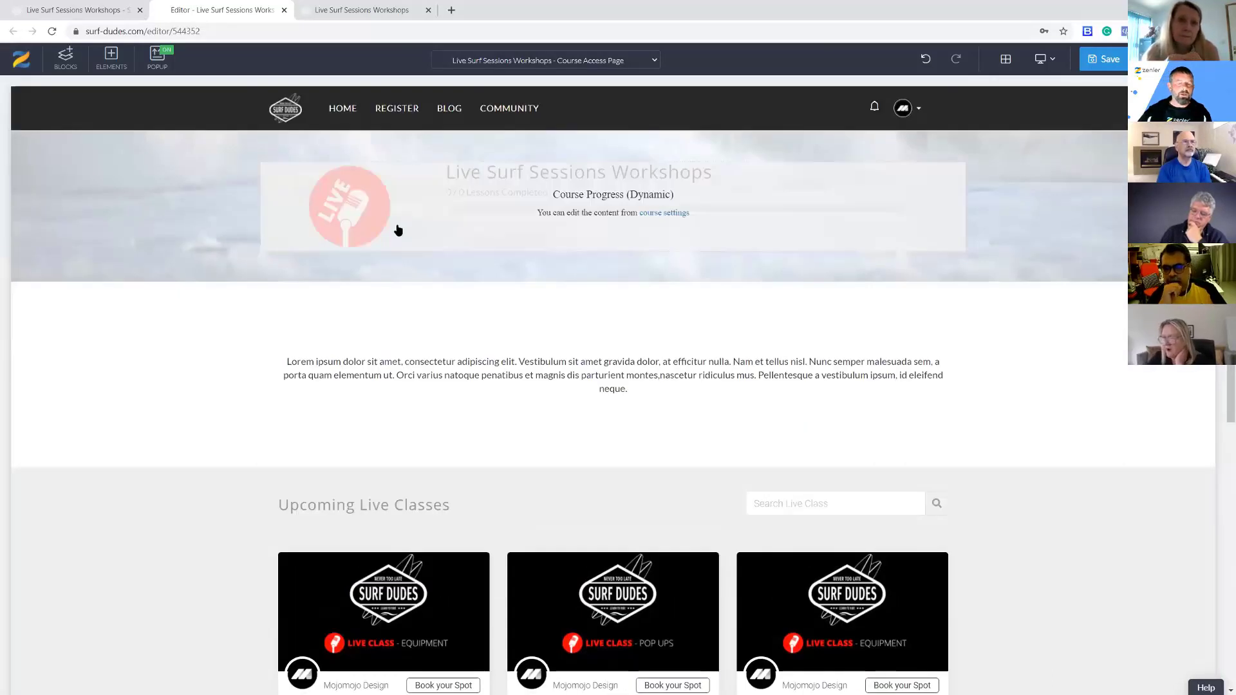
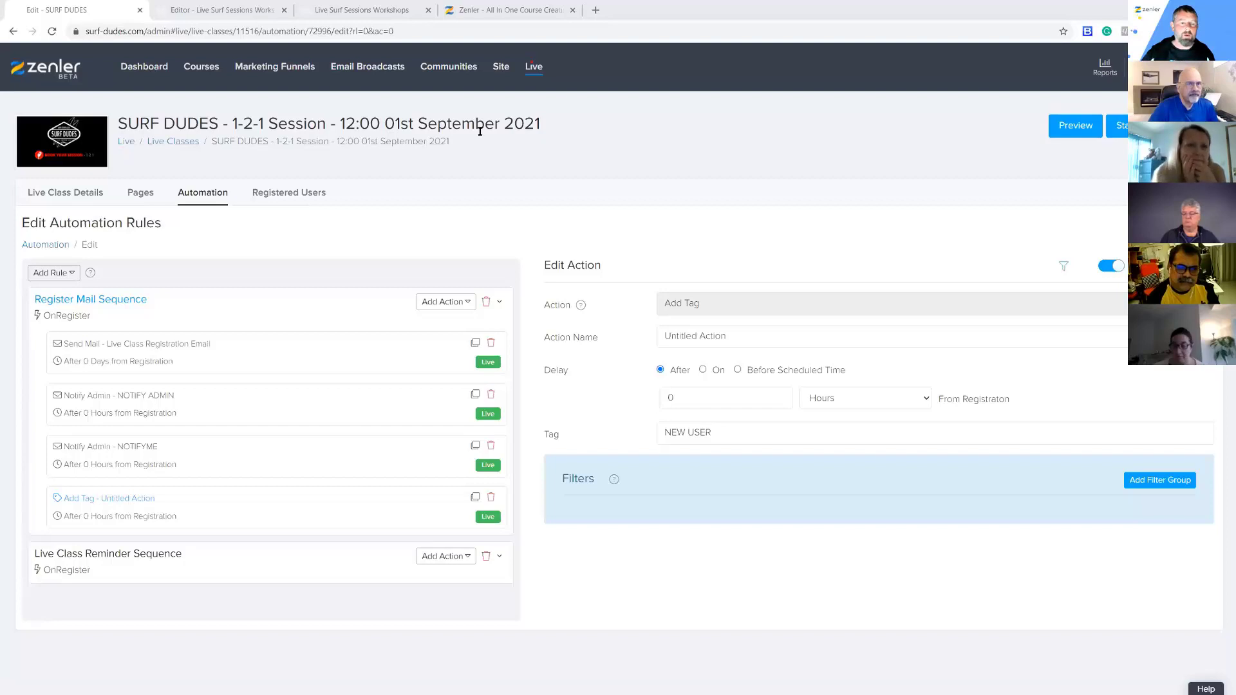
# Close the Zenler site, course preview and page editor tabs, leaving the editor without saving its changes
pyautogui.click(368, 10)
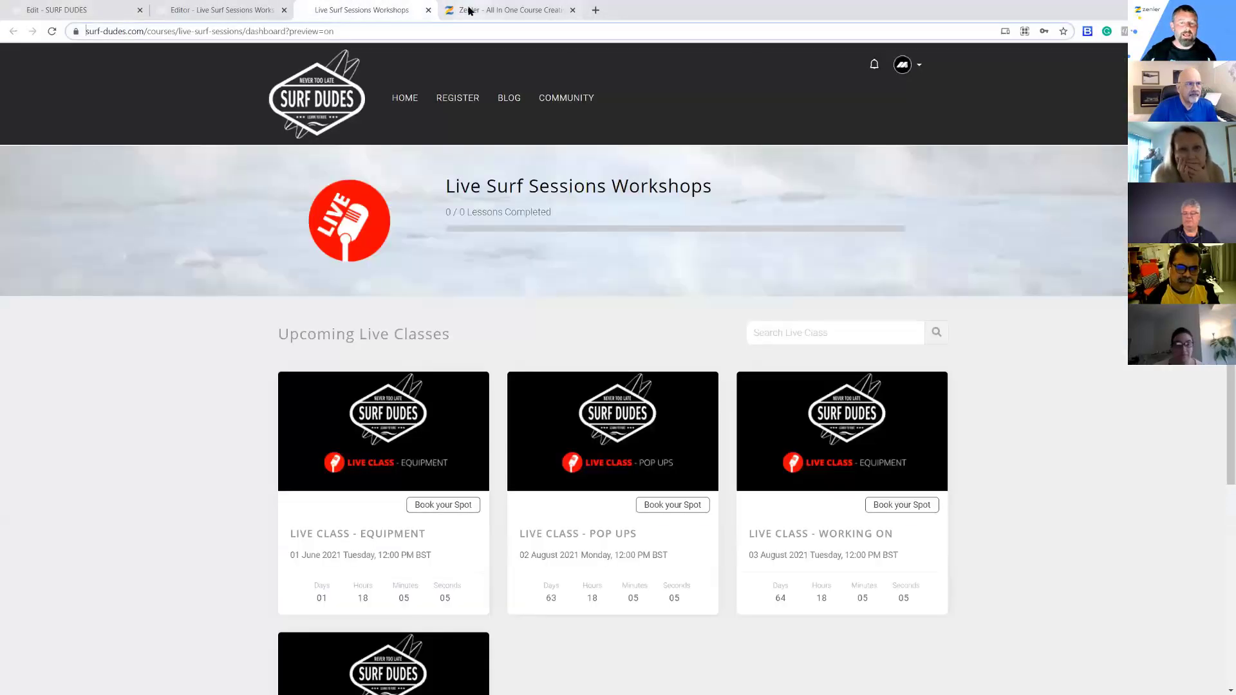
pyautogui.click(489, 10)
pyautogui.click(572, 10)
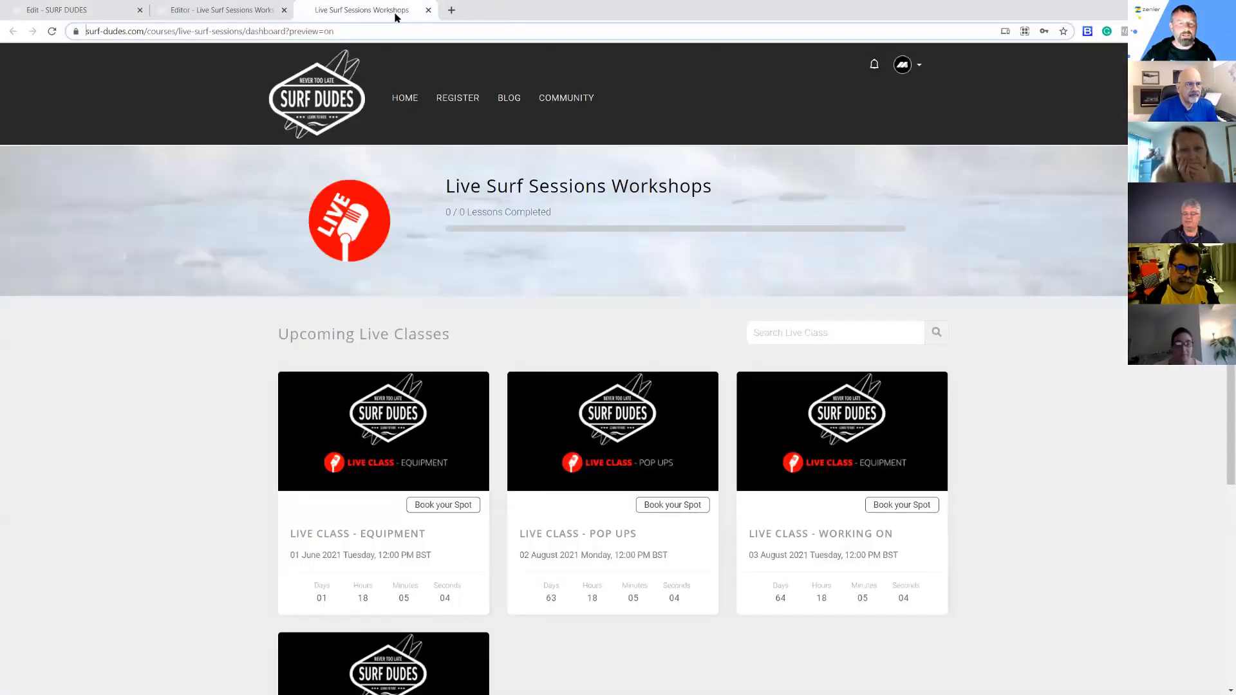
pyautogui.click(429, 10)
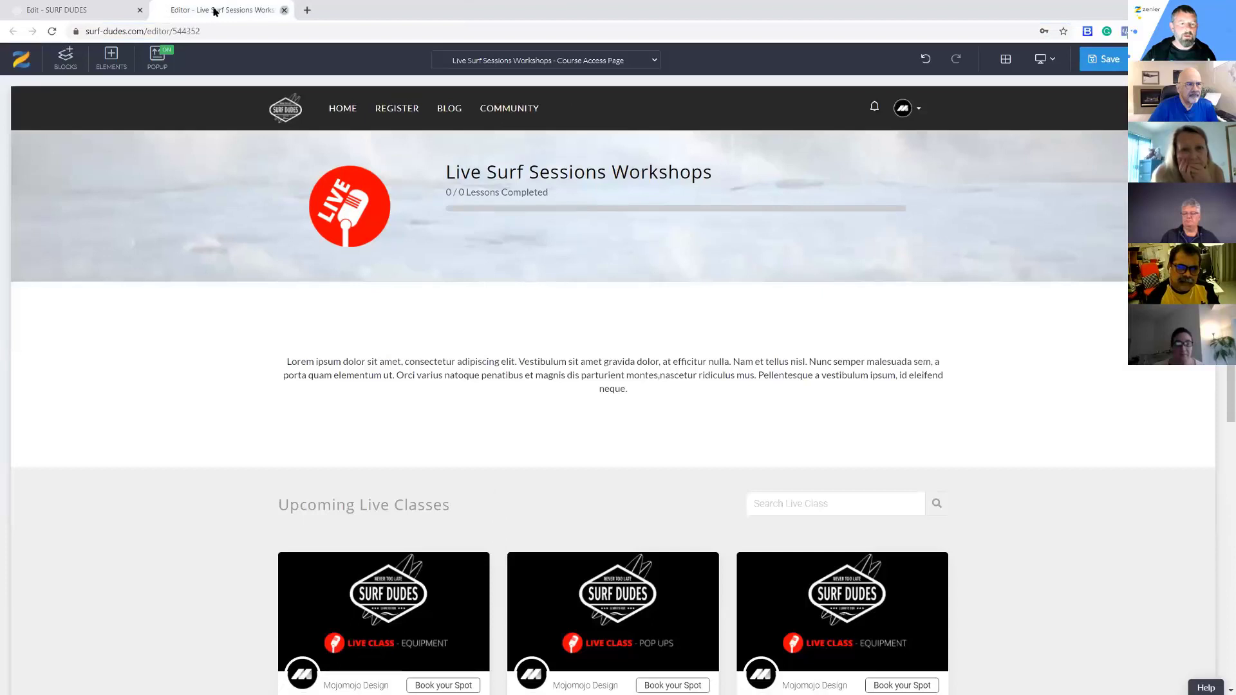
pyautogui.click(284, 10)
pyautogui.click(722, 99)
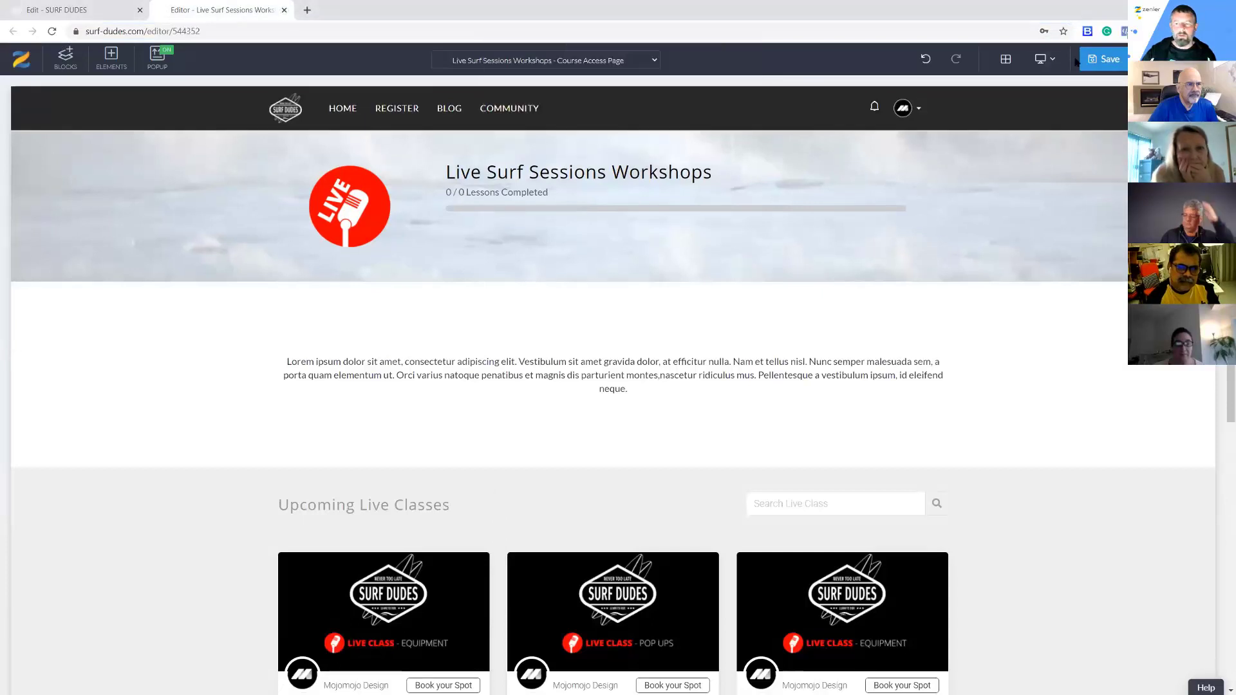
pyautogui.click(284, 10)
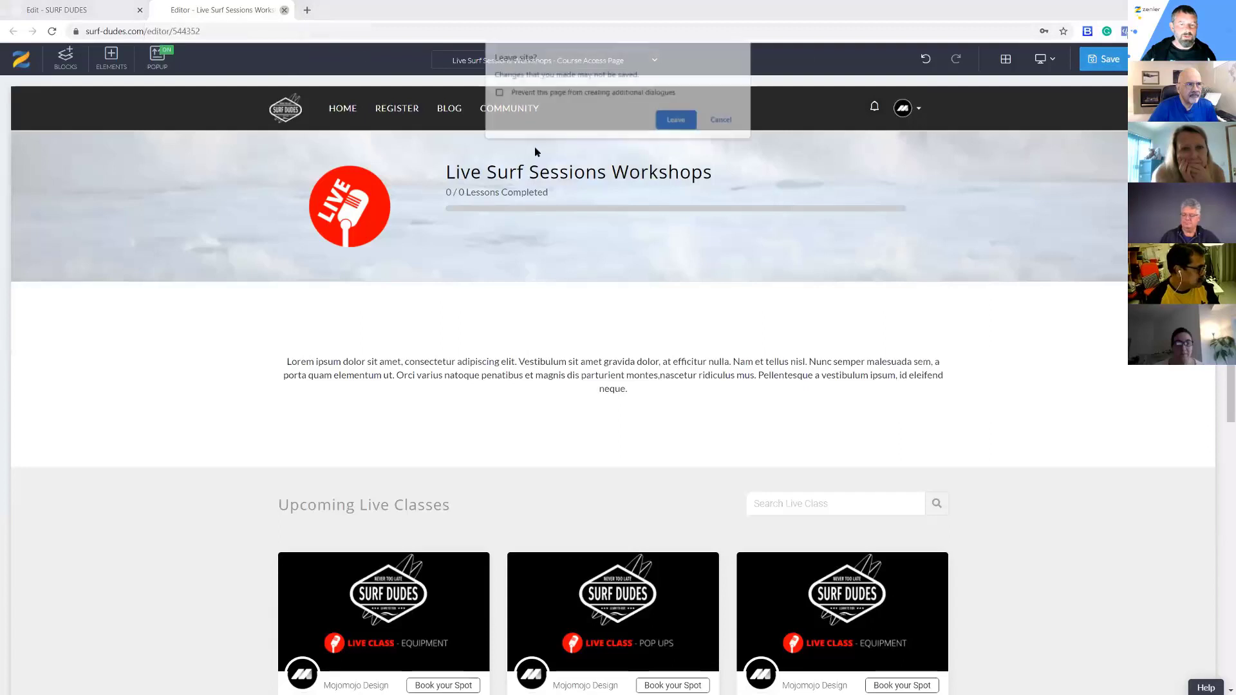
pyautogui.click(676, 118)
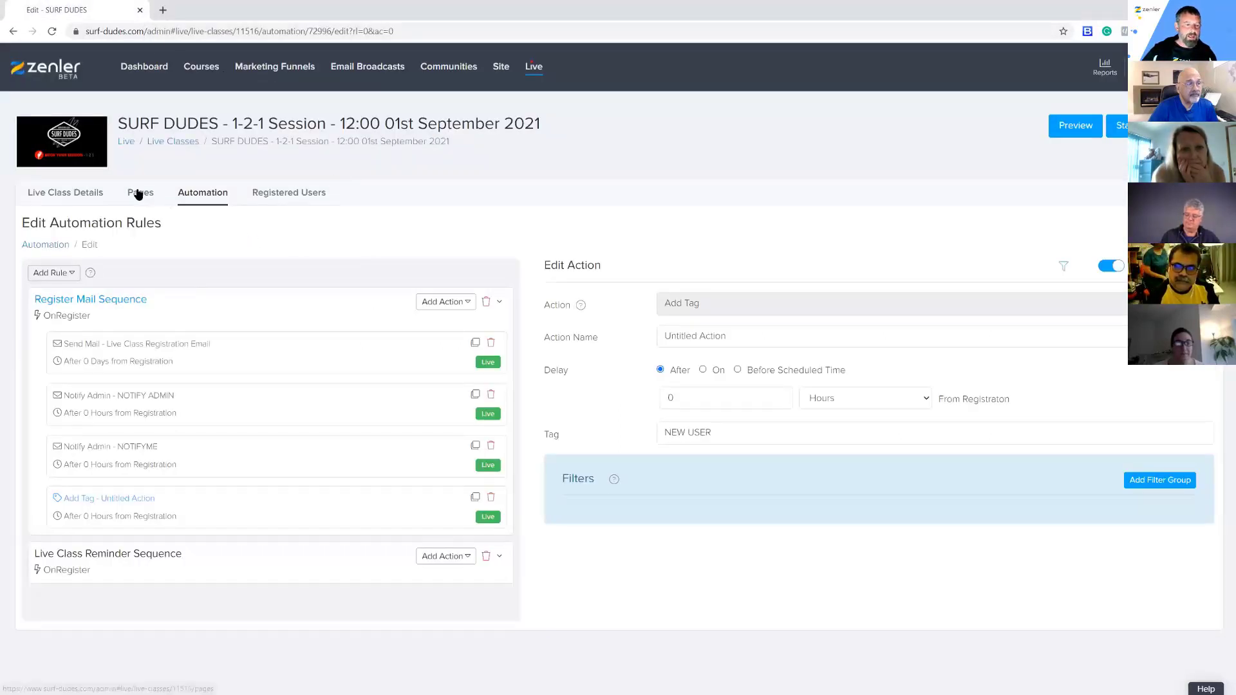
# Add a Send Mail action to the Live Class Reminder Sequence
pyautogui.click(470, 558)
pyautogui.click(444, 575)
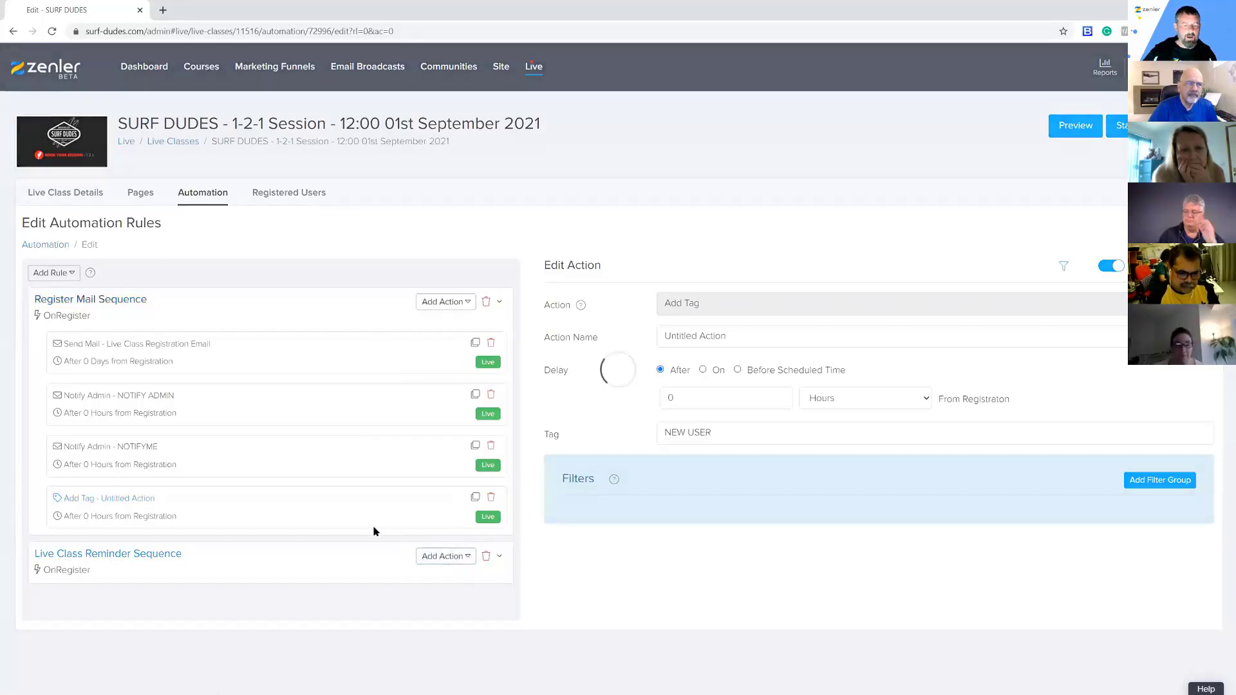
pyautogui.scroll(-3, 322, 468)
pyautogui.scroll(1, 250, 416)
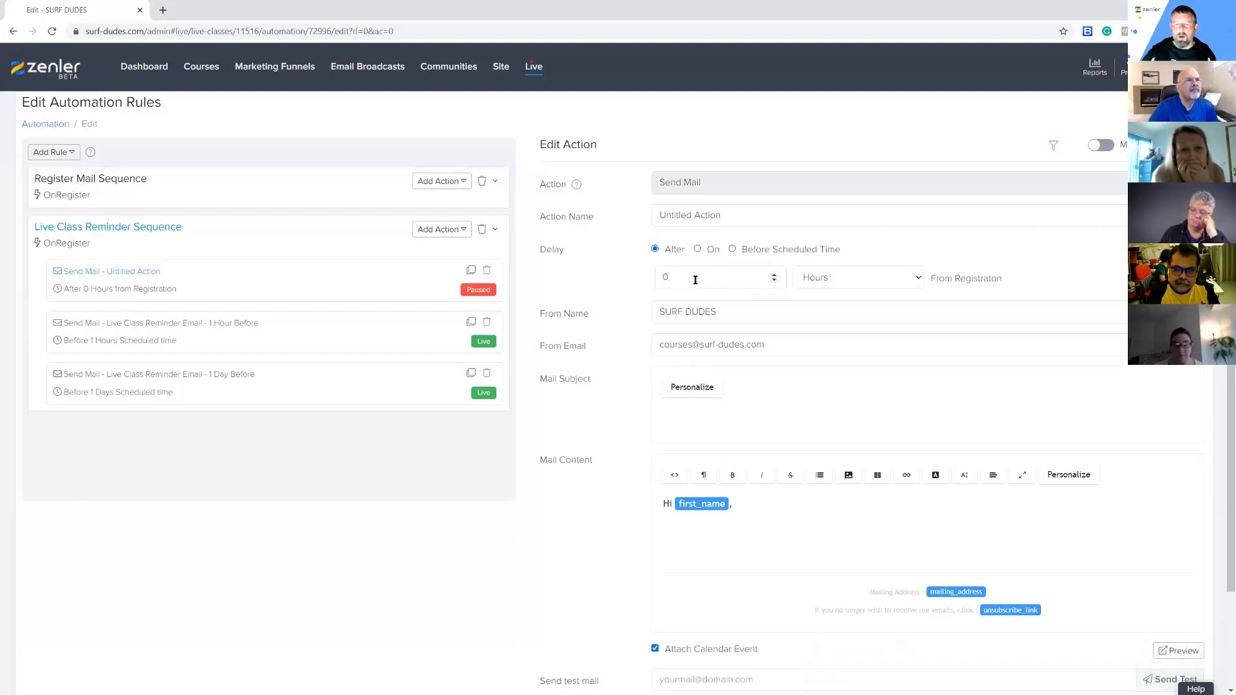
pyautogui.scroll(1, 504, 504)
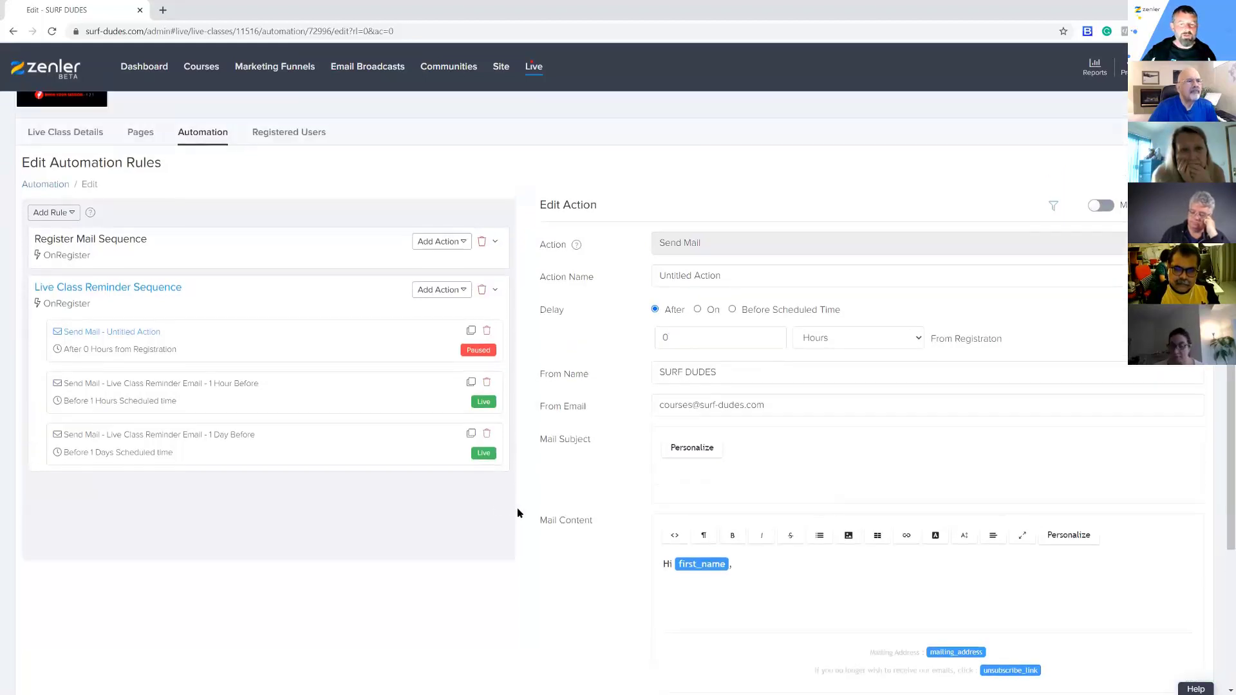
# Schedule the new mail action to send on the fixed date and time 2021-05-31 4:52 PM
pyautogui.click(698, 309)
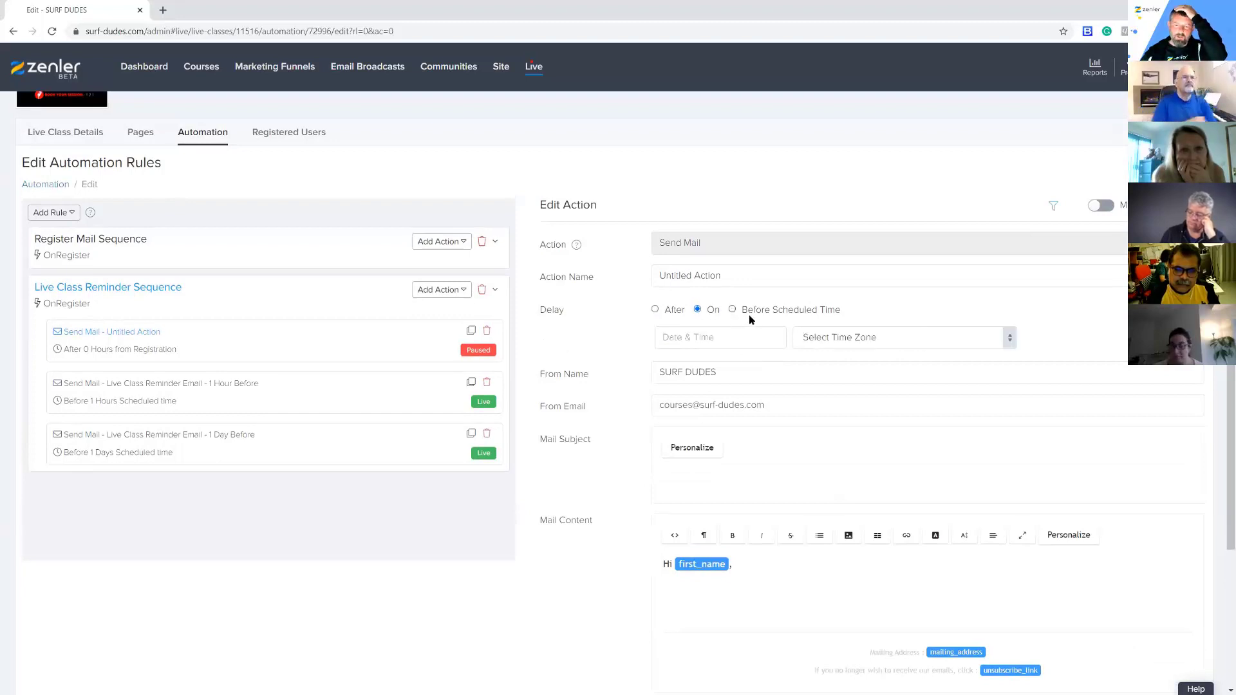
pyautogui.click(724, 338)
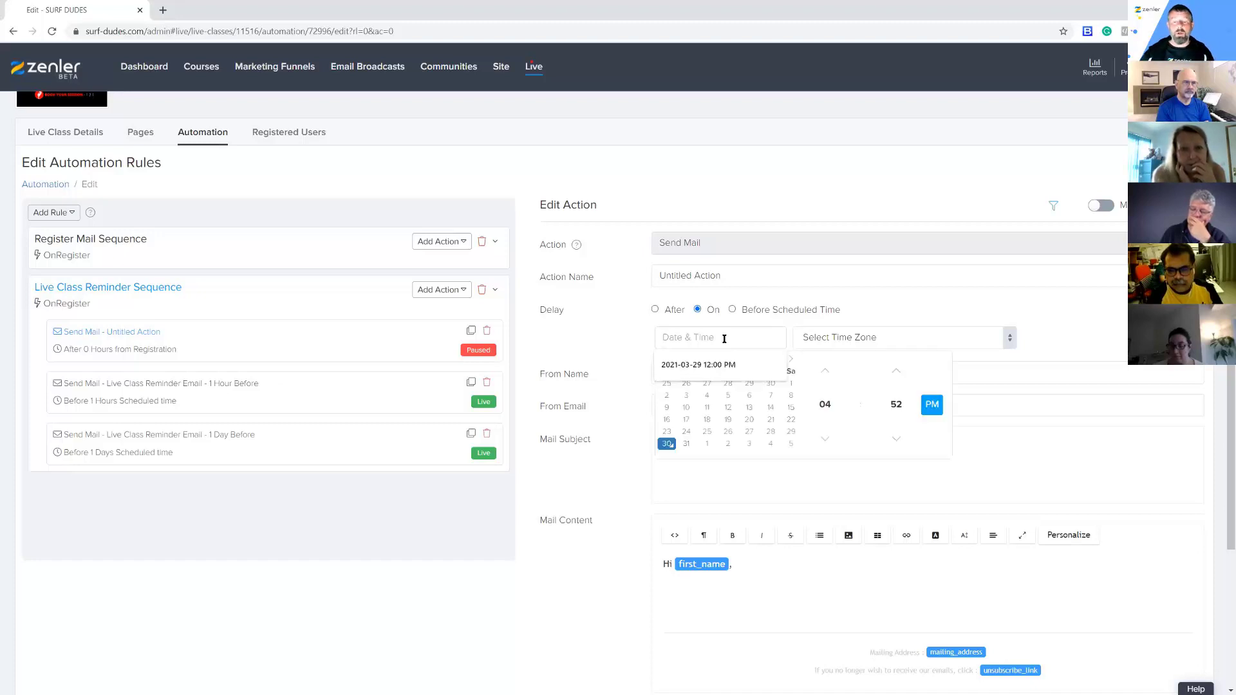
pyautogui.click(690, 362)
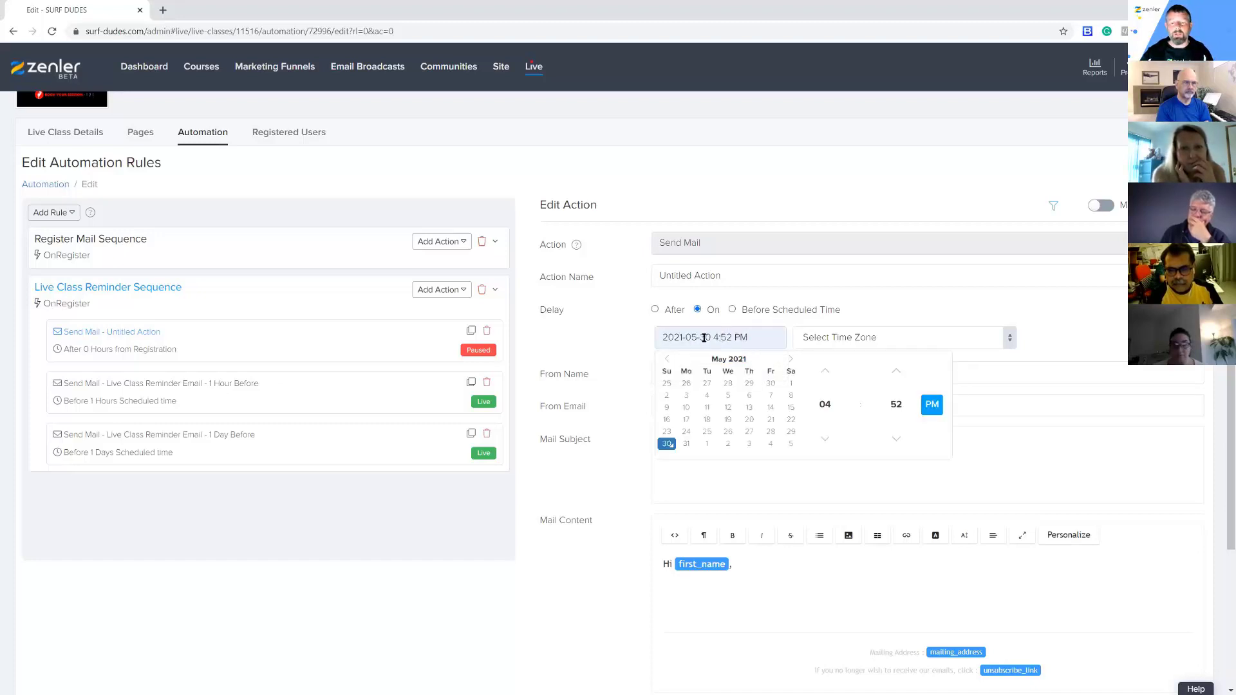
pyautogui.moveTo(709, 335); pyautogui.dragTo(663, 336)
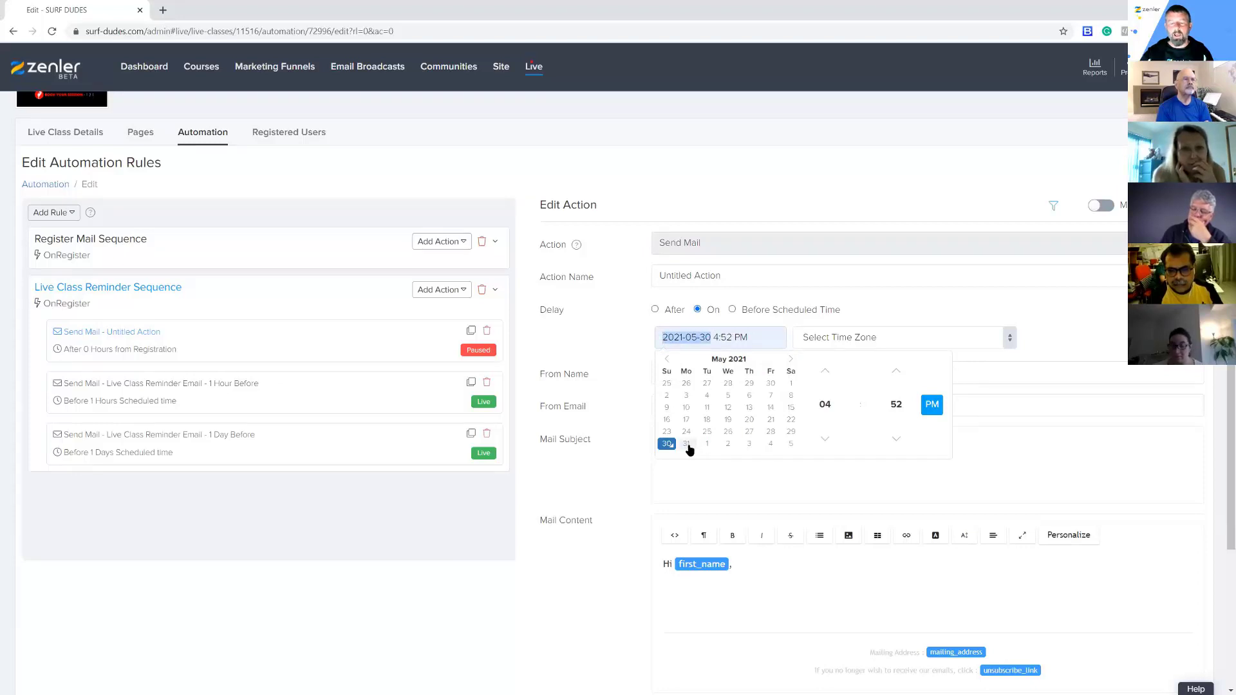
pyautogui.click(687, 444)
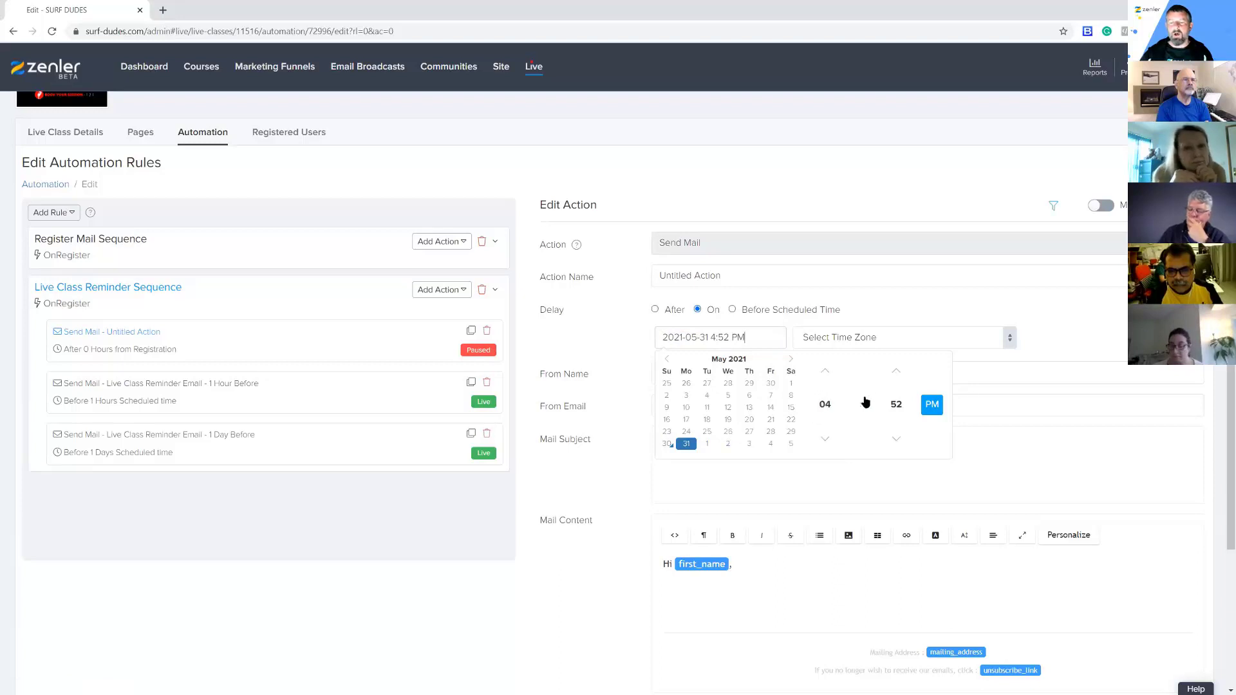
pyautogui.click(1079, 335)
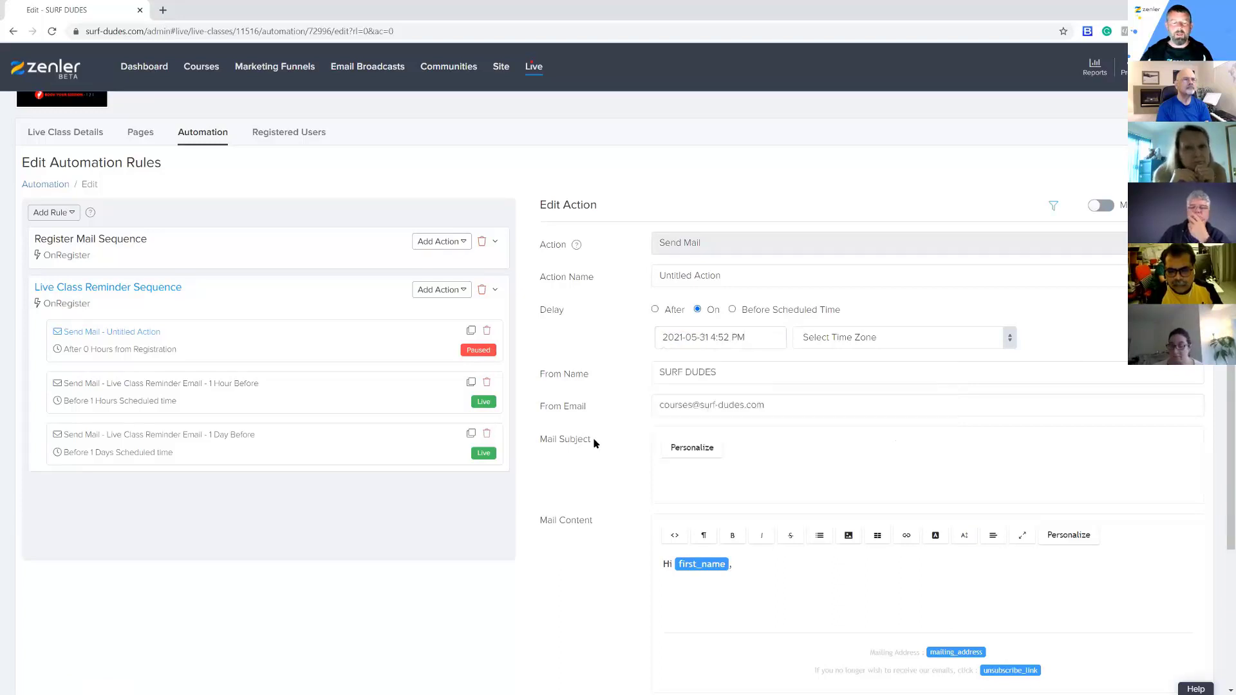
# Write "Replay link can be found here" on a new line below the greeting in the mail content
pyautogui.scroll(-1, 596, 443)
pyautogui.moveTo(752, 506); pyautogui.dragTo(631, 509)
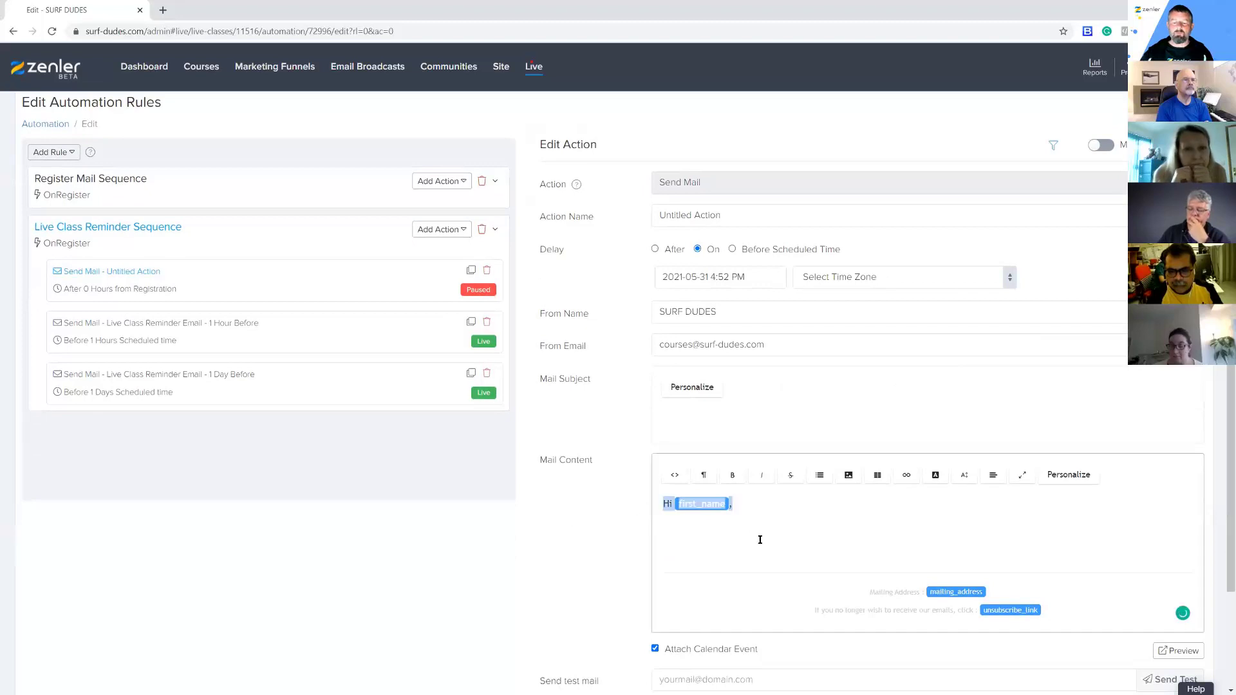
pyautogui.click(739, 507)
pyautogui.press('Return')
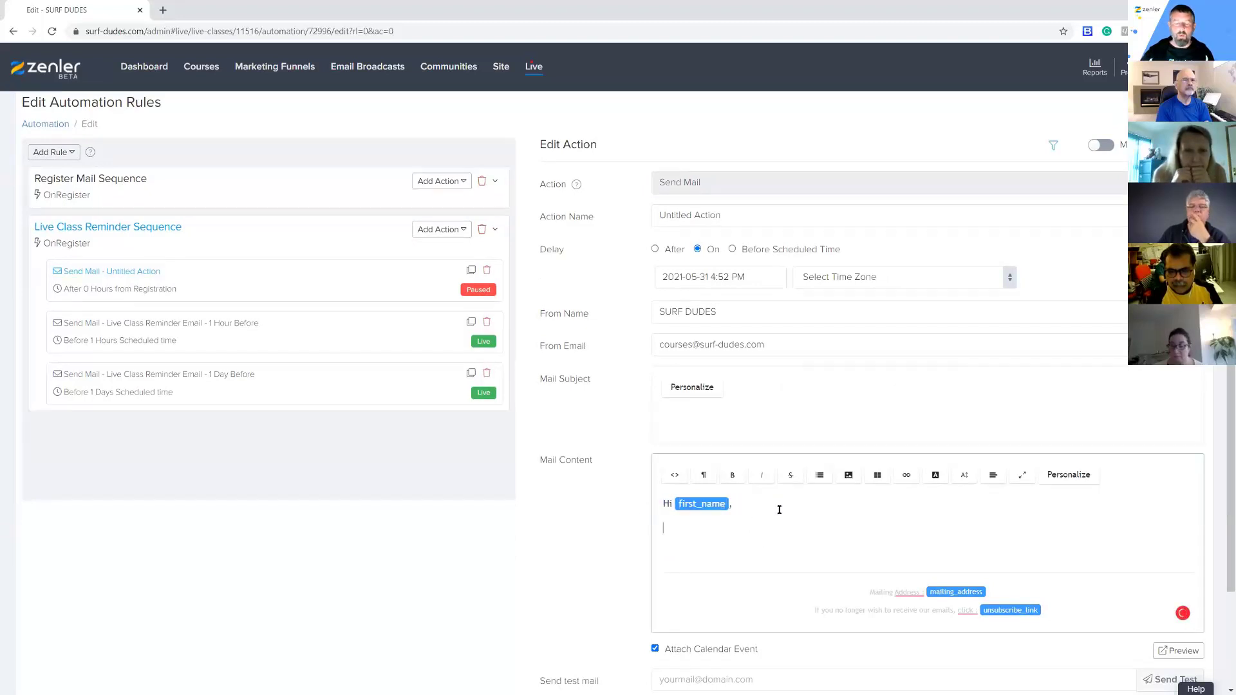
pyautogui.write('REplay link can be found')
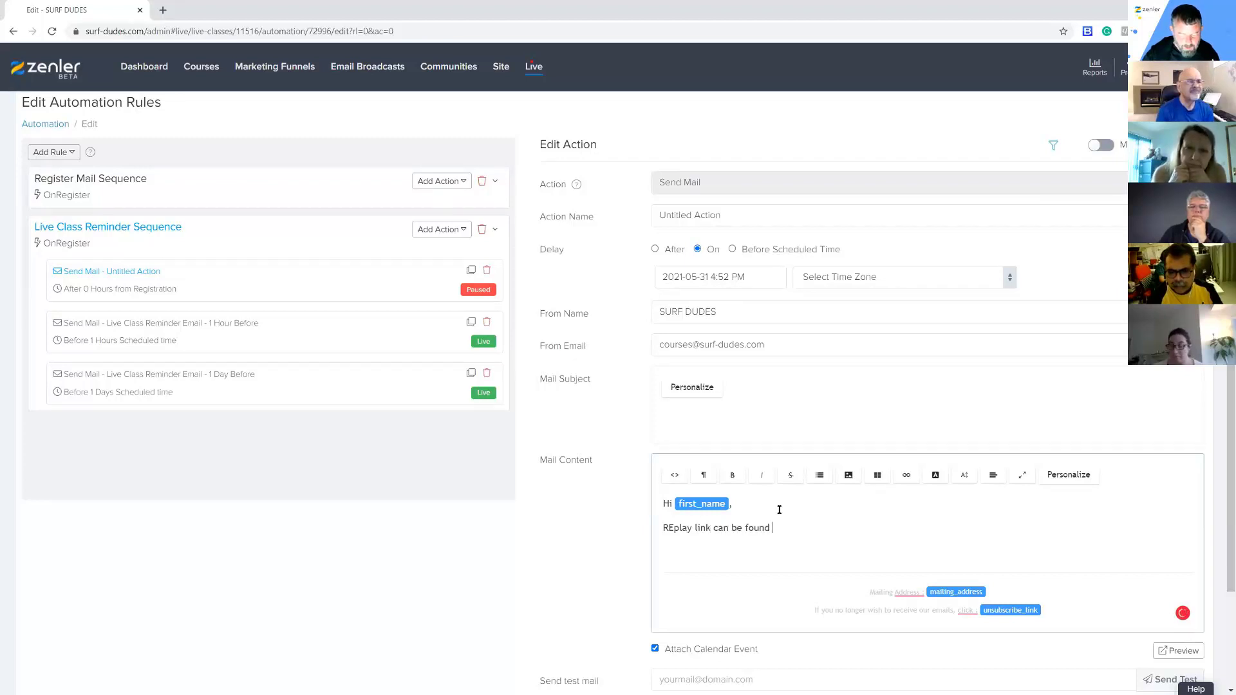
pyautogui.write(' here')
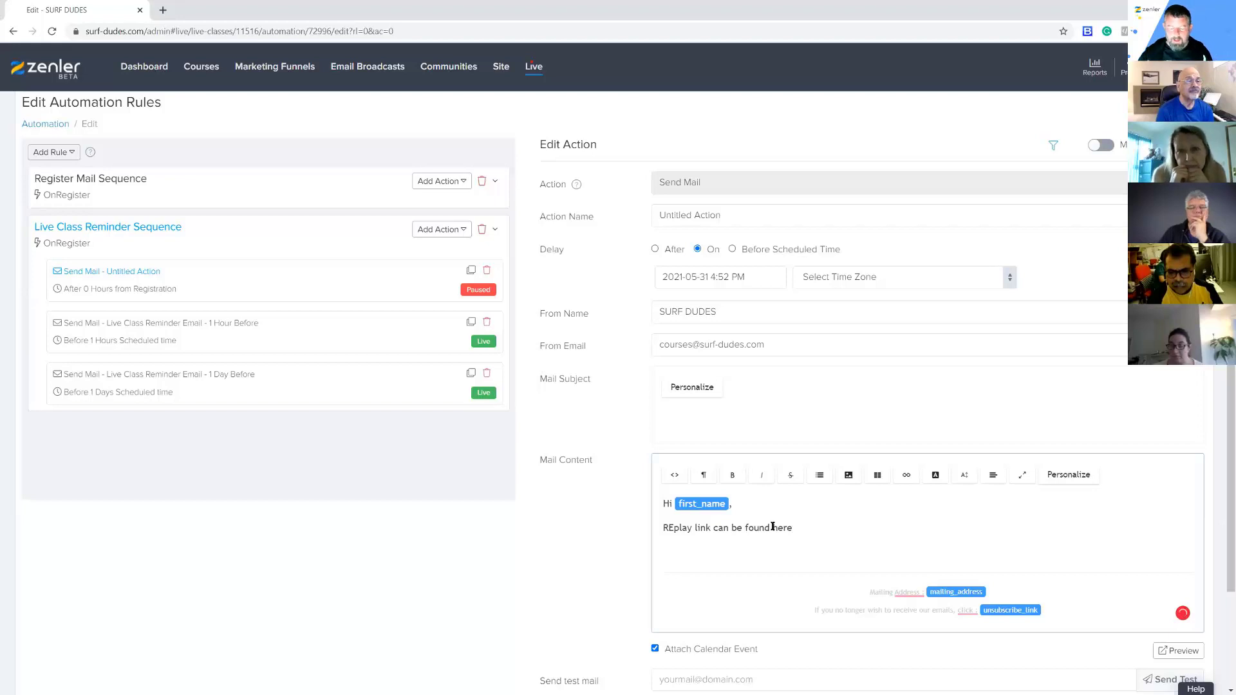
pyautogui.write('e')
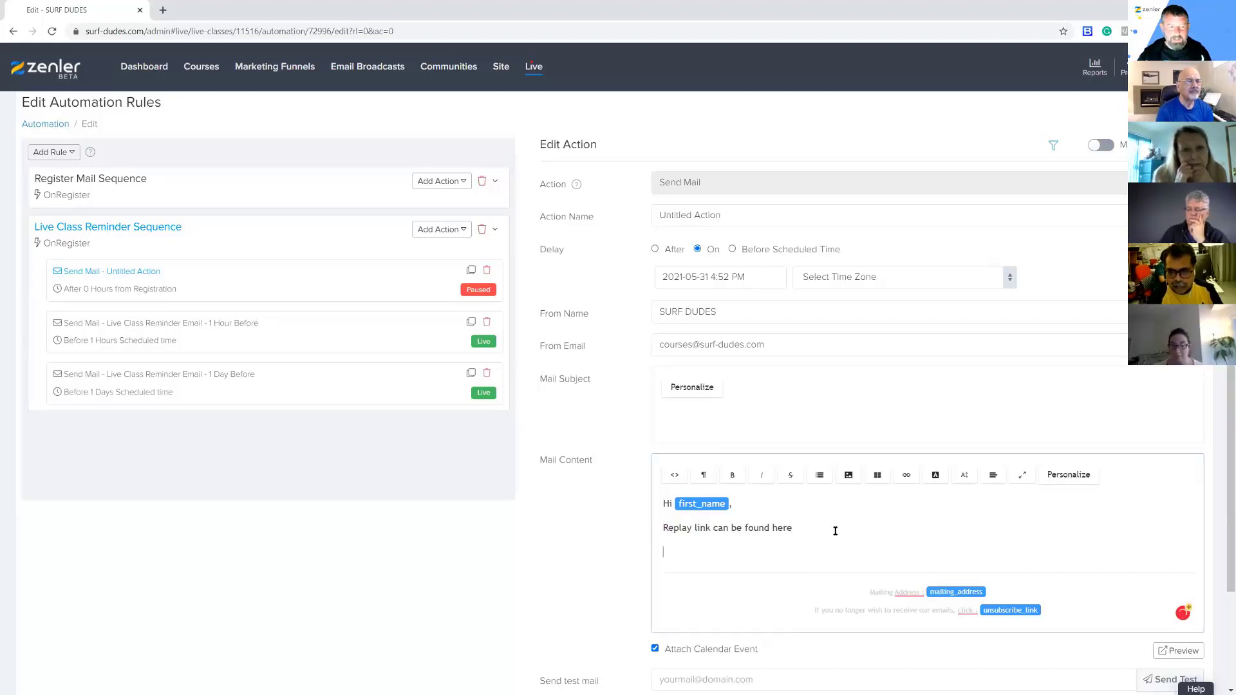
# Open the live class's Pages section in a new browser tab and copy the Replay Page URL
pyautogui.scroll(2, 215, 198)
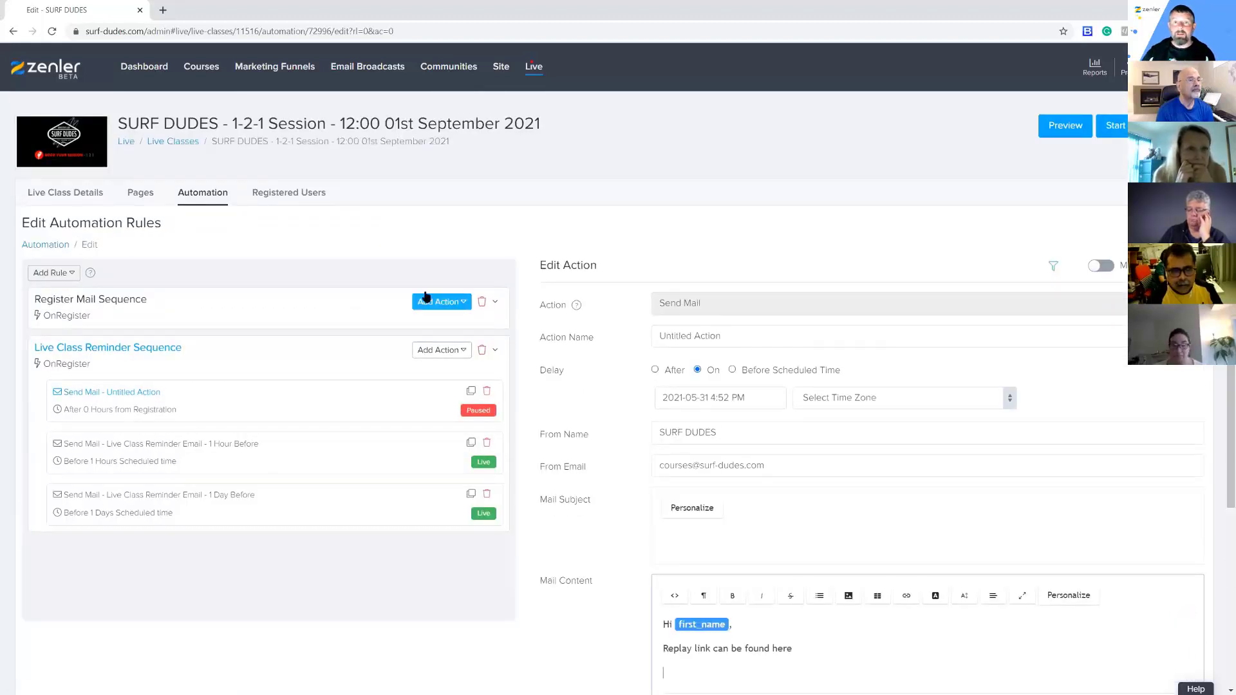
pyautogui.rightClick(137, 196)
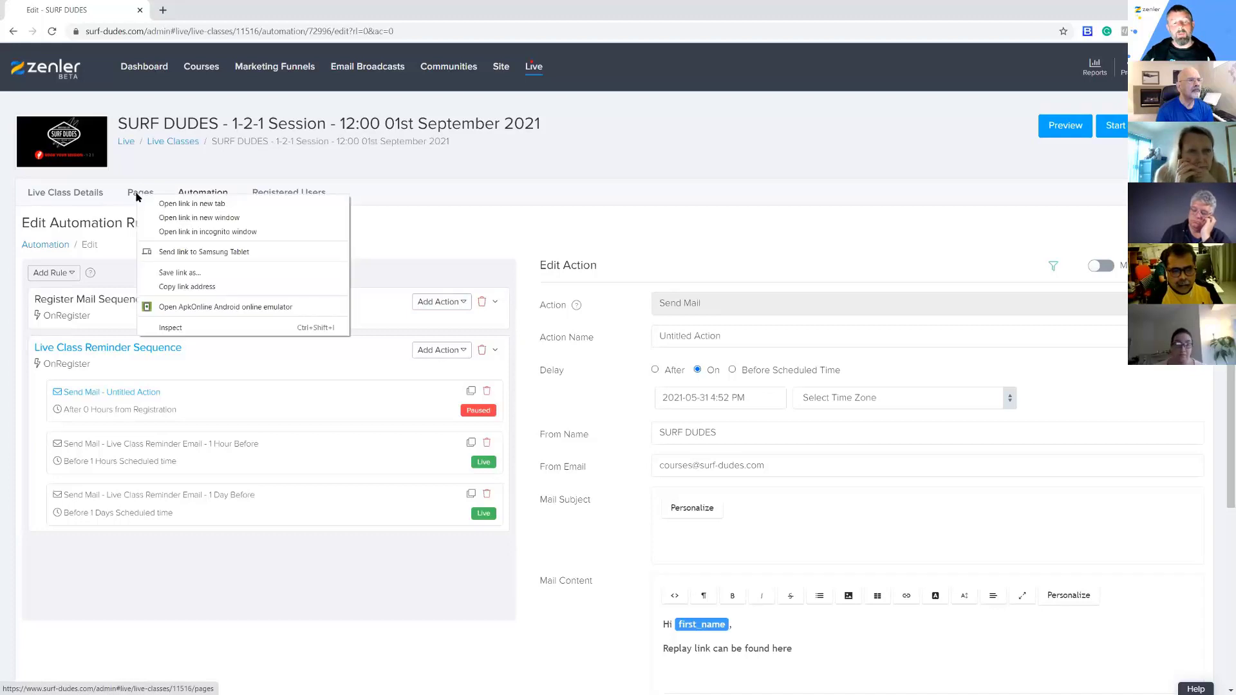
pyautogui.click(176, 205)
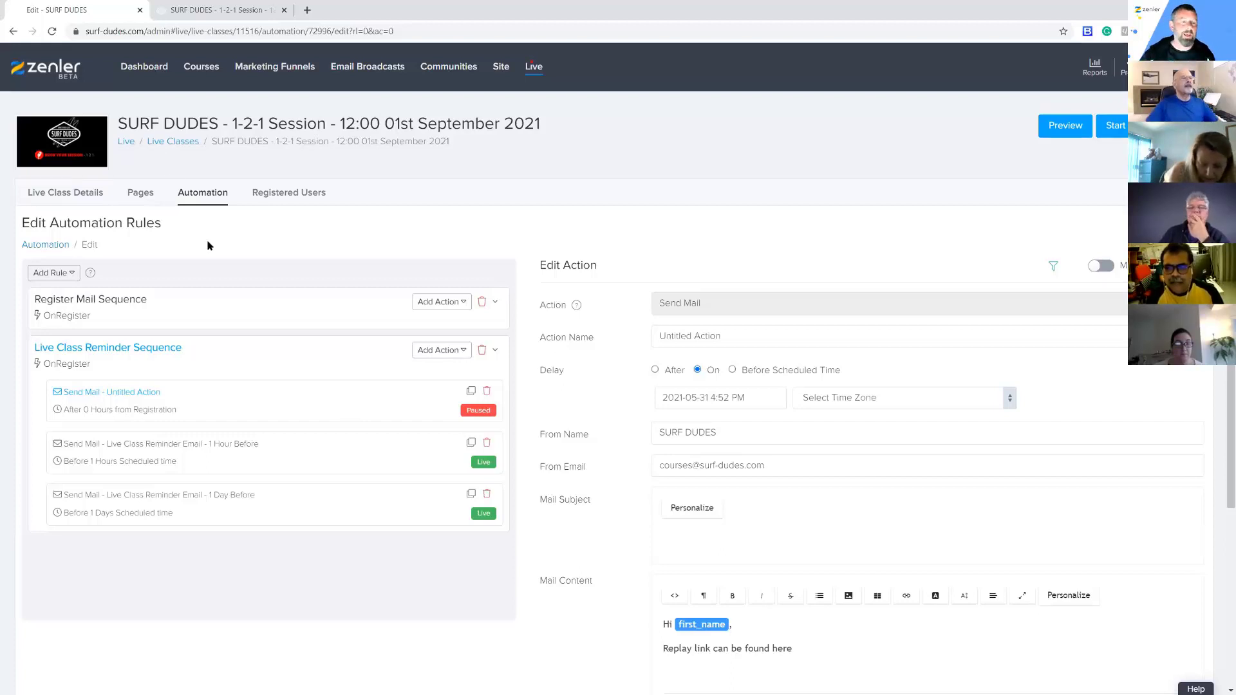
pyautogui.click(192, 11)
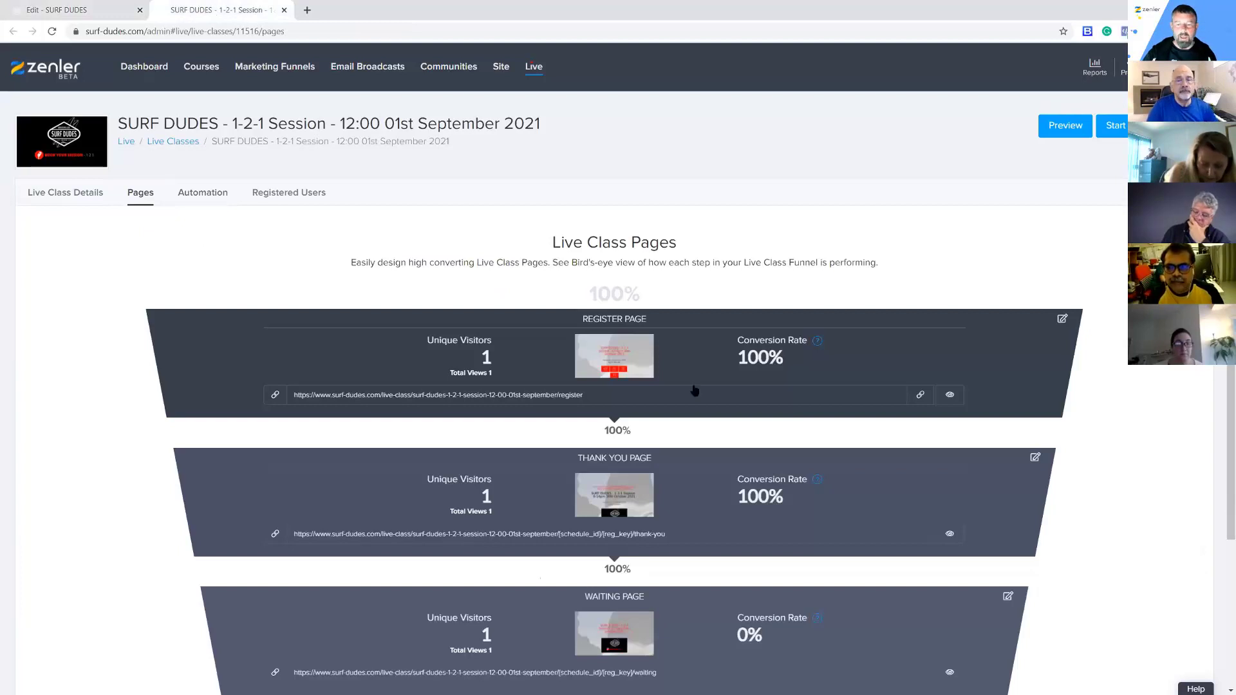
pyautogui.scroll(-4, 544, 598)
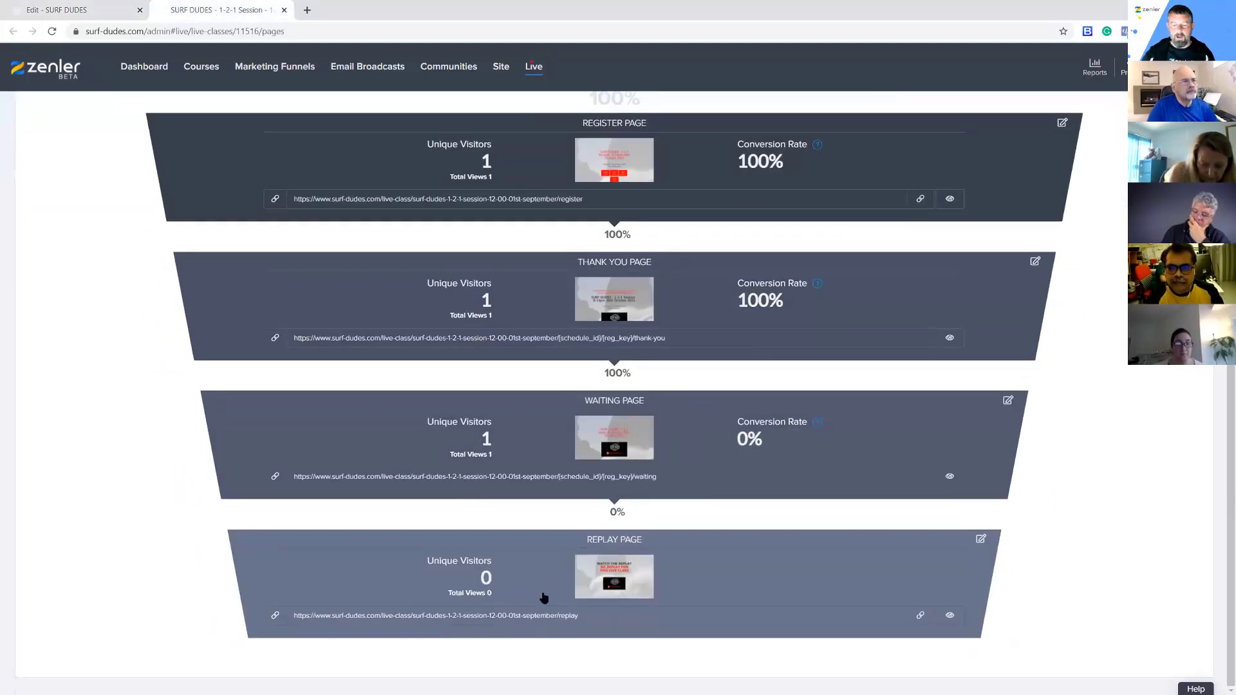
pyautogui.click(919, 617)
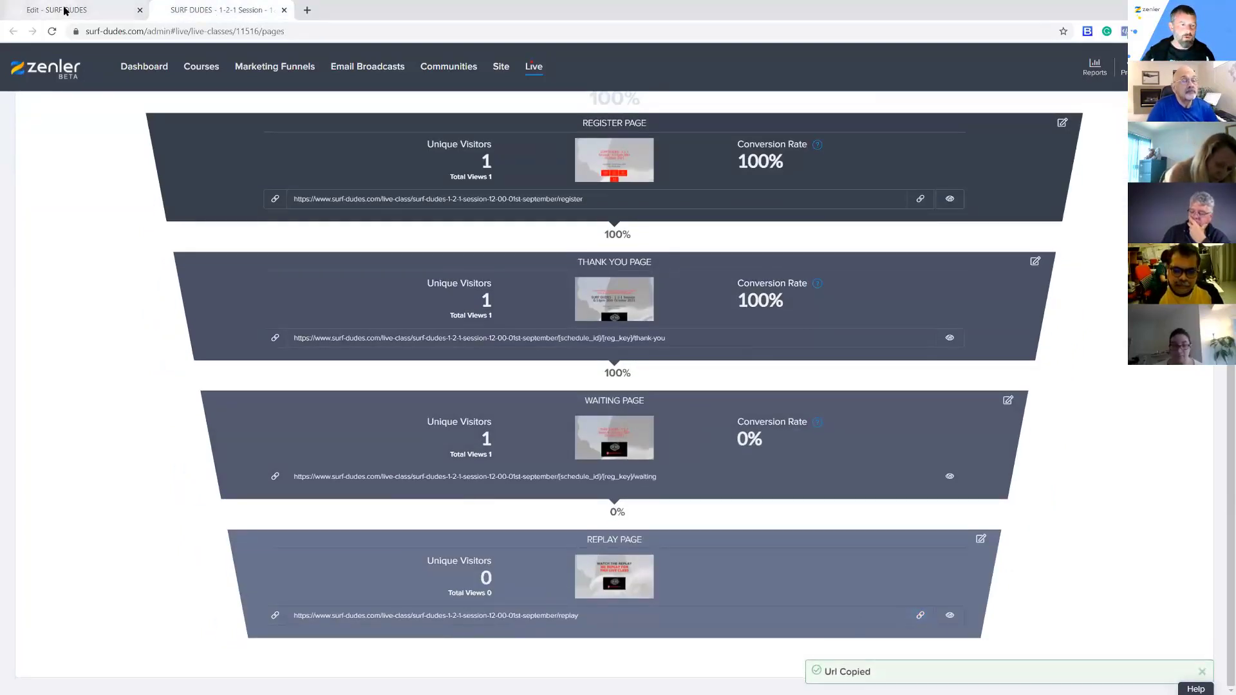
# Return to the automation editor and link the text "Replay link can be found here" to the copied replay page URL
pyautogui.hotkey('ctrl', 'Tab')
pyautogui.scroll(-4, 700, 484)
pyautogui.moveTo(799, 407); pyautogui.dragTo(664, 407)
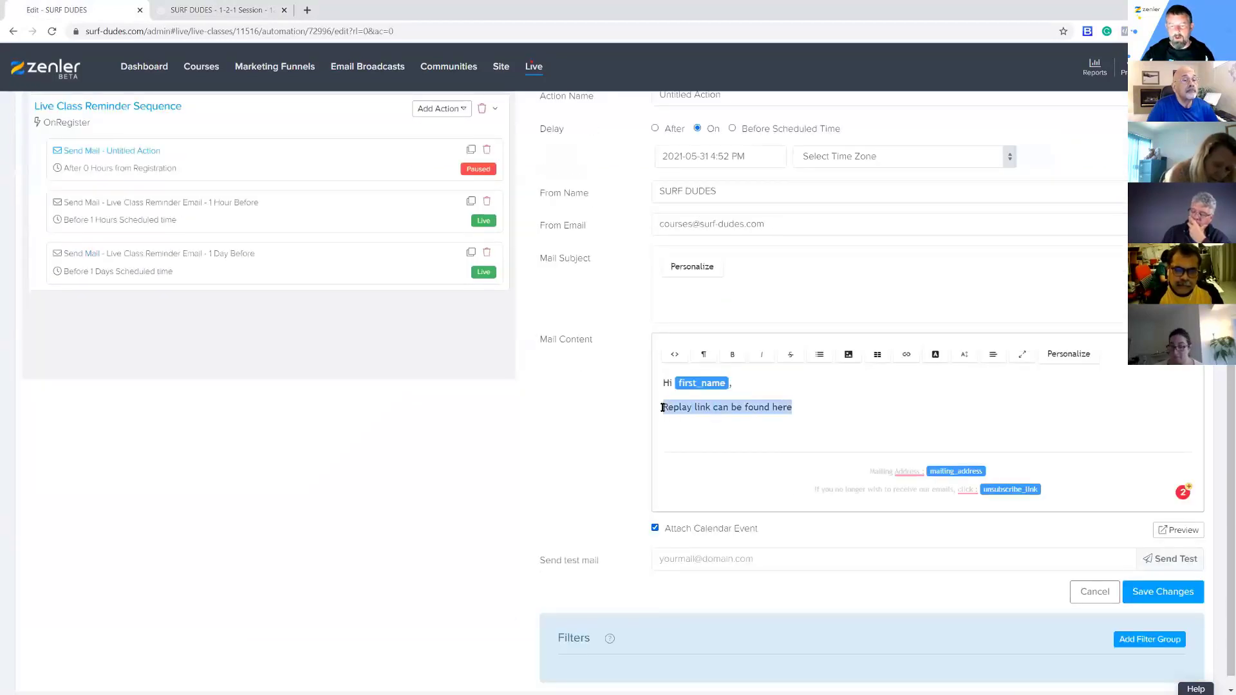
pyautogui.click(906, 355)
pyautogui.click(926, 378)
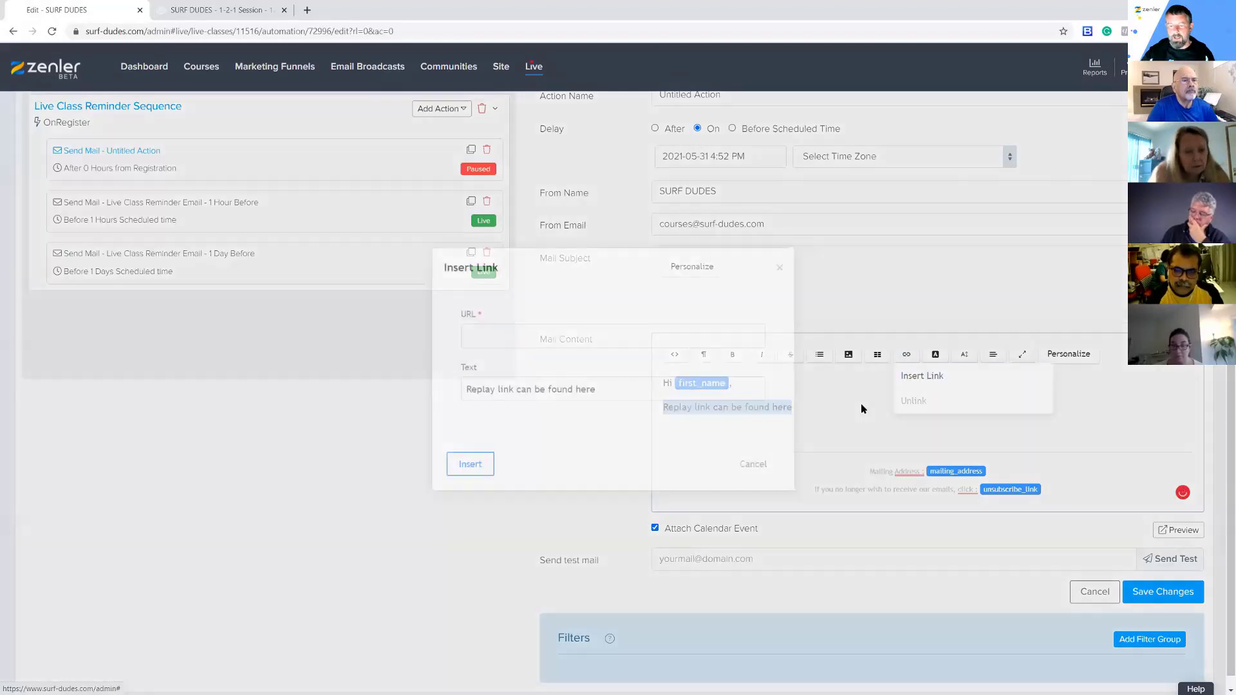
pyautogui.hotkey('ctrl', 'v')
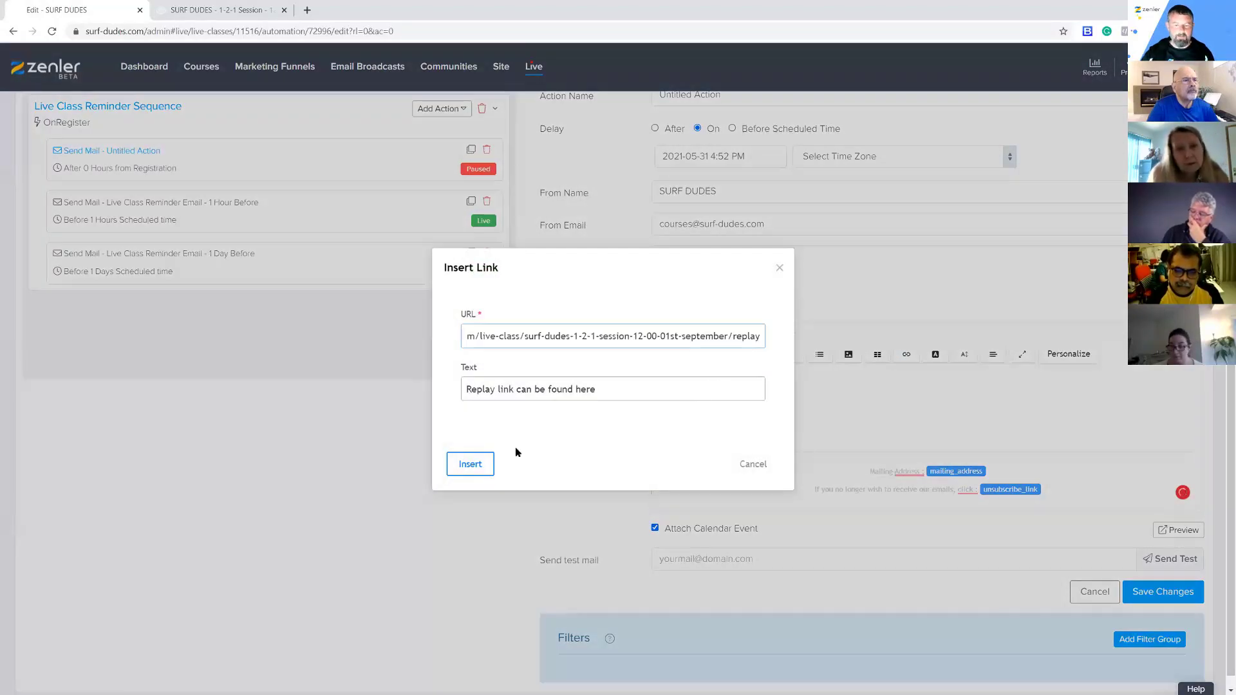
pyautogui.click(470, 463)
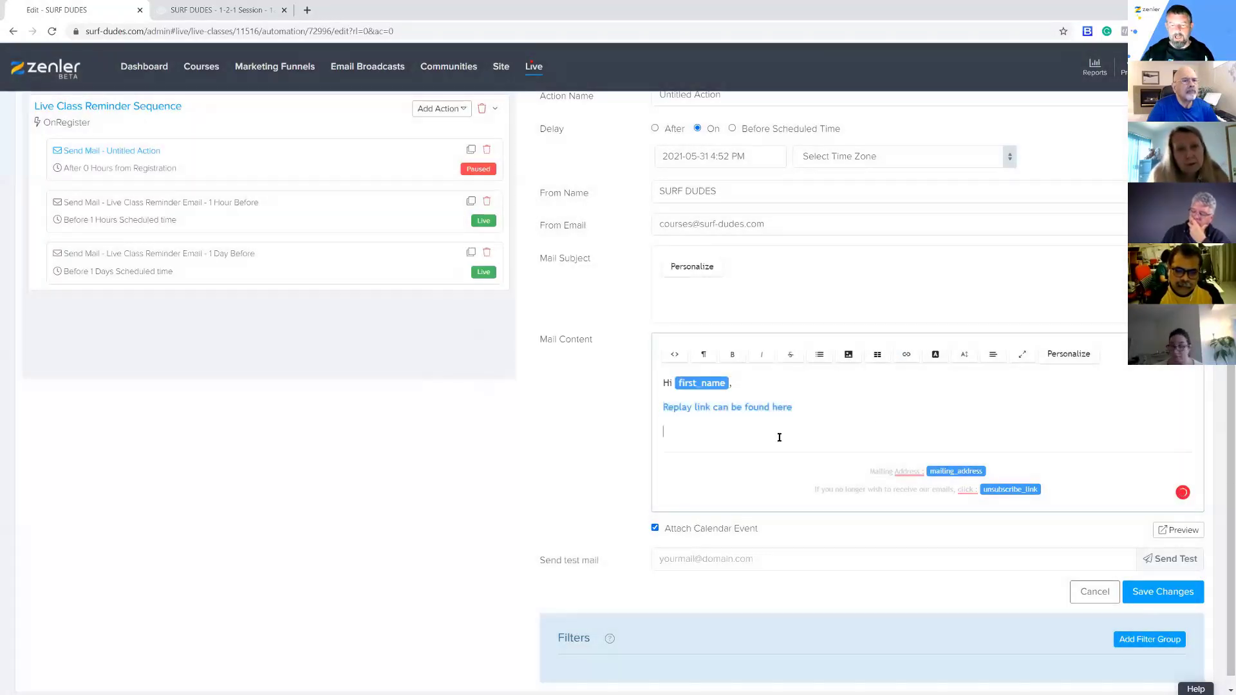
pyautogui.click(683, 416)
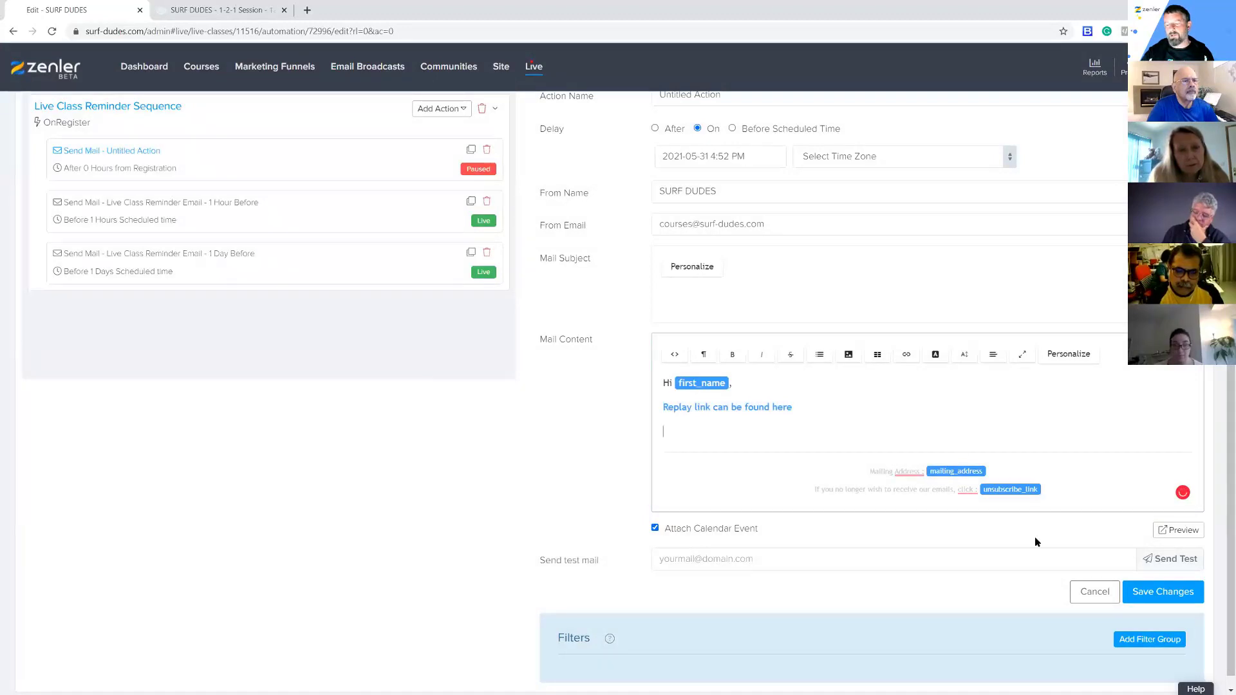
# Try to save the mail action and set its delay time zone to Europe/London
pyautogui.click(1144, 593)
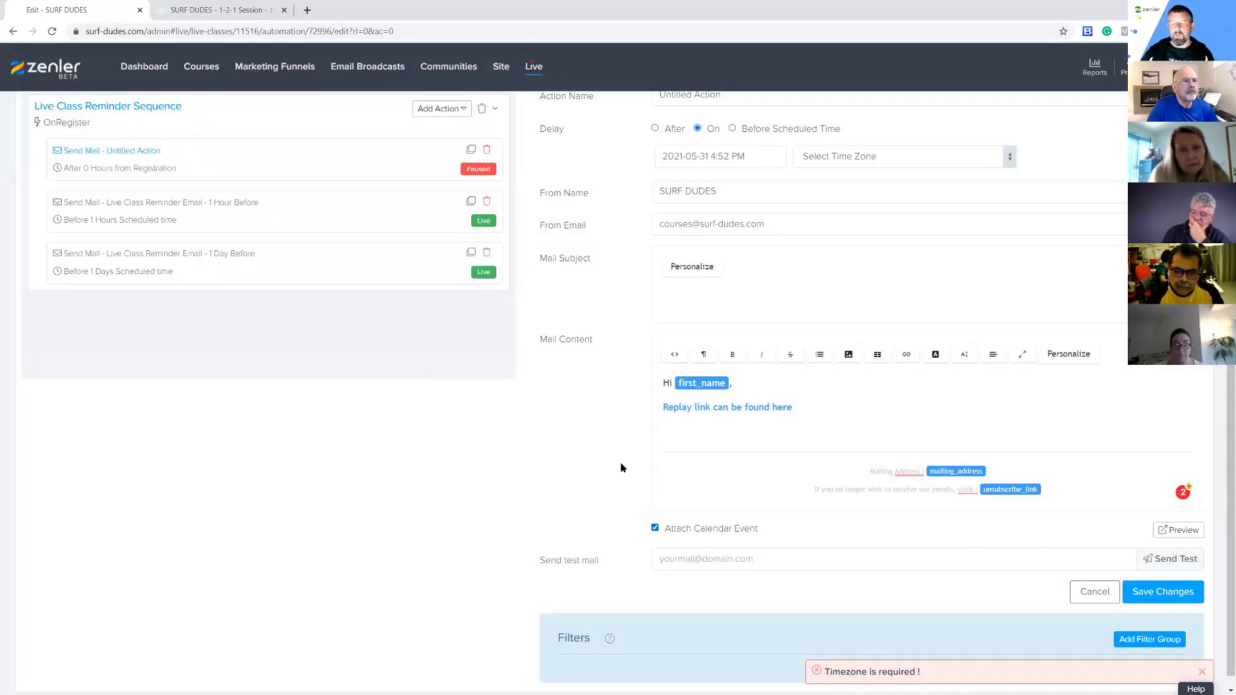
pyautogui.scroll(2, 869, 416)
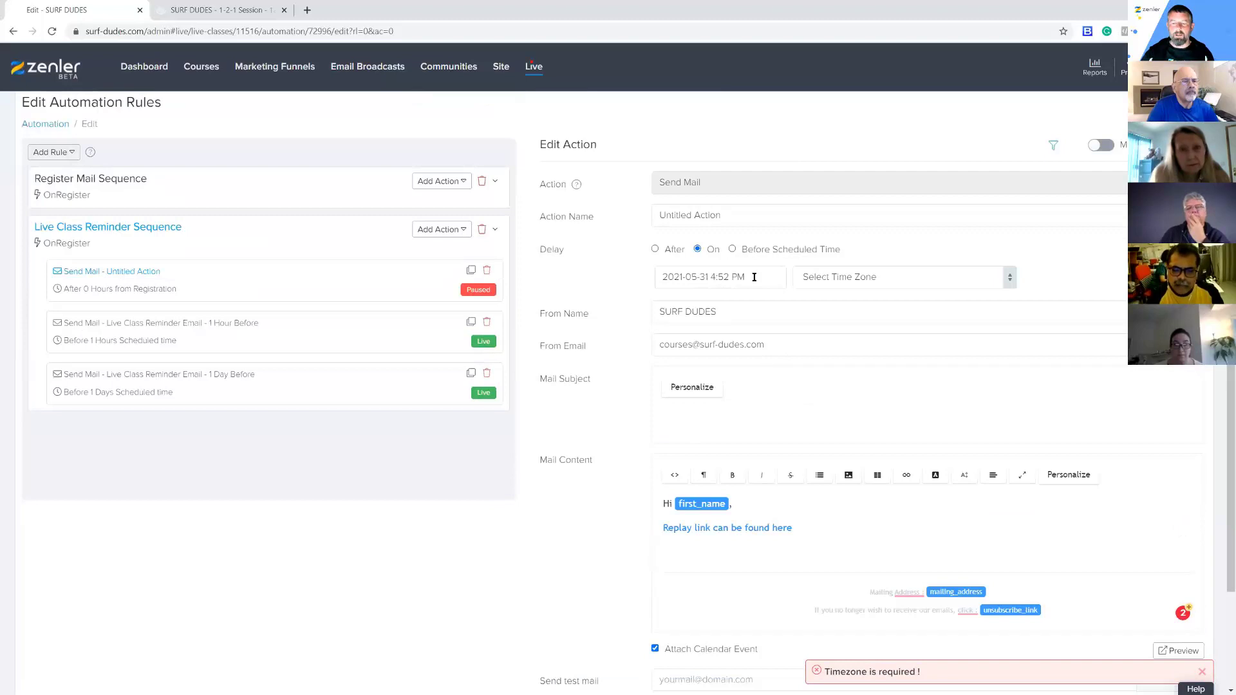
pyautogui.click(864, 282)
pyautogui.write('lon')
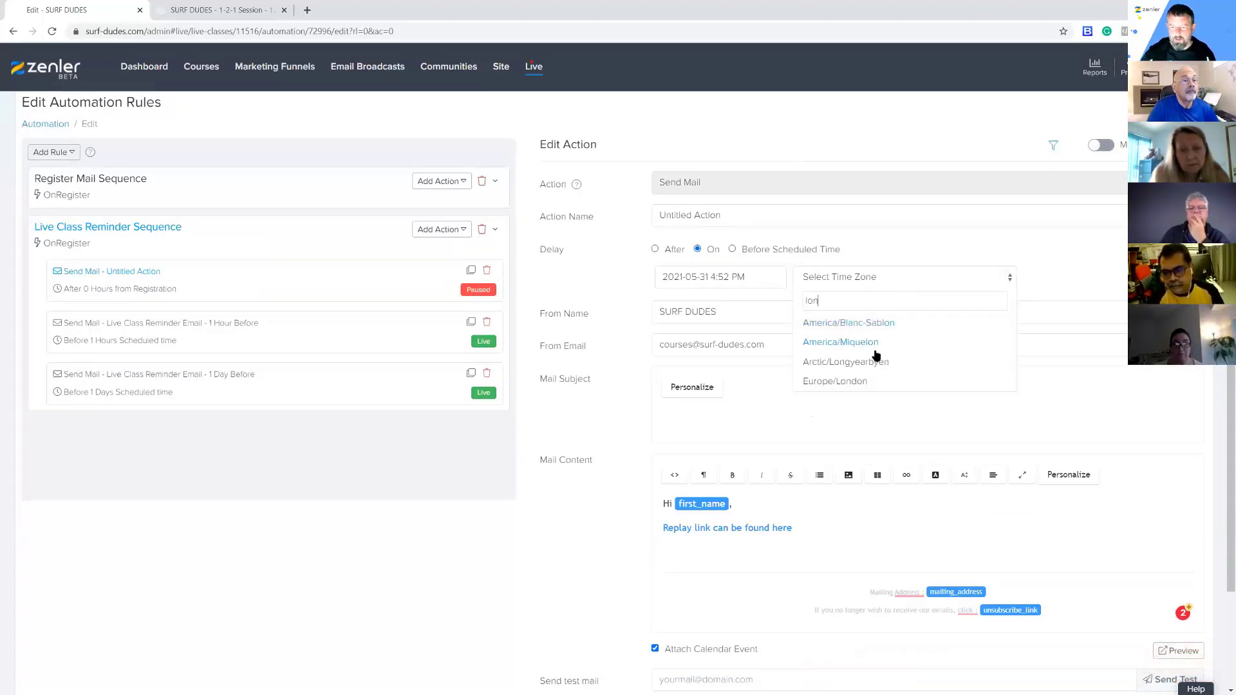
pyautogui.click(851, 381)
# Try to save the mail action again and enter "Replay here" as the mail subject
pyautogui.scroll(-2, 891, 405)
pyautogui.click(1159, 577)
pyautogui.scroll(3, 833, 476)
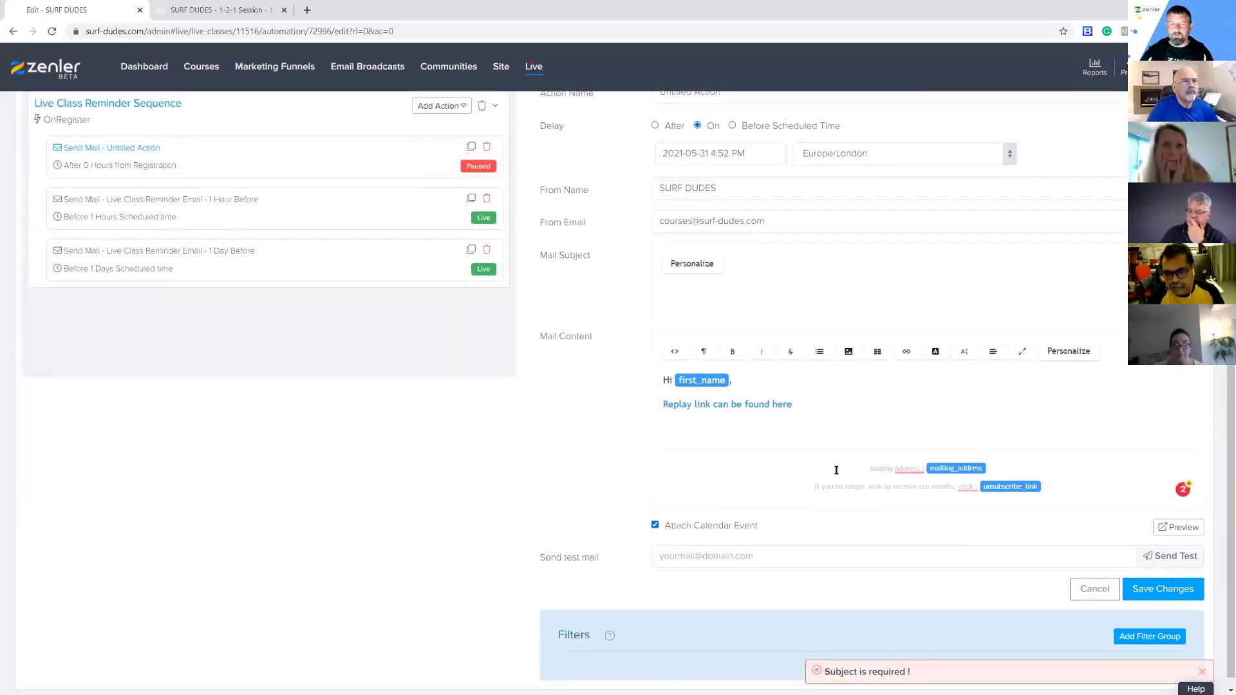
pyautogui.scroll(-1, 798, 434)
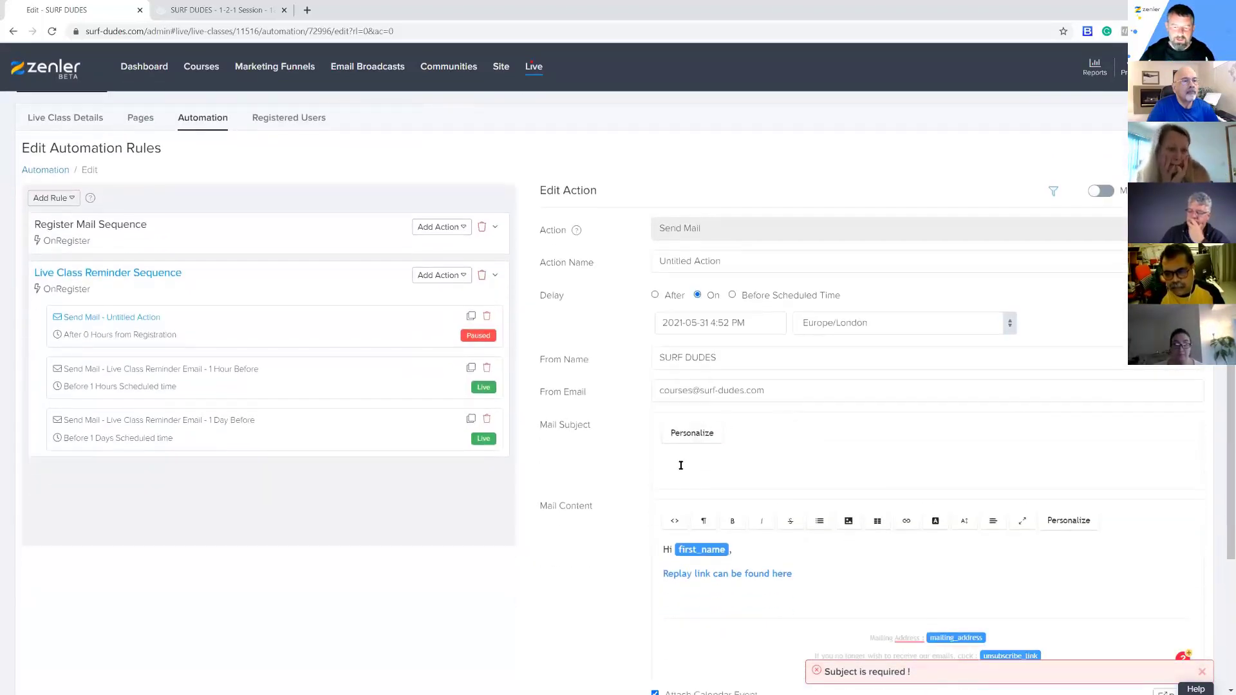
pyautogui.click(714, 461)
pyautogui.write('Replaye')
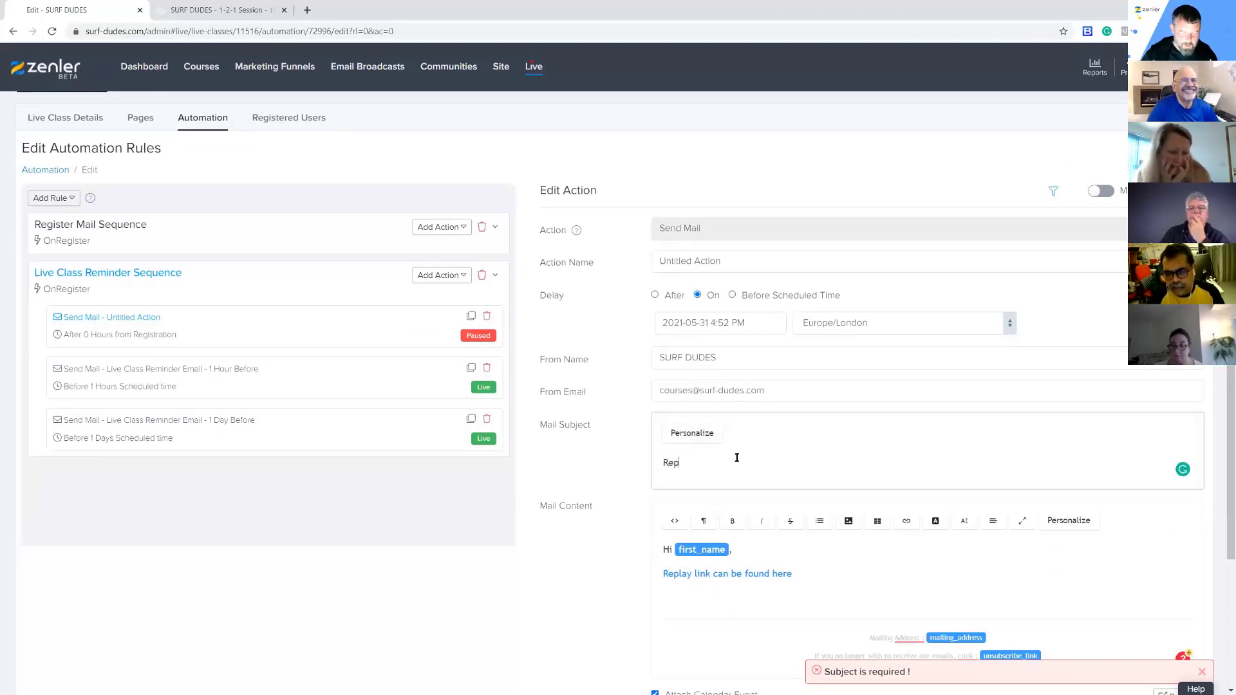
pyautogui.press('BackSpace')
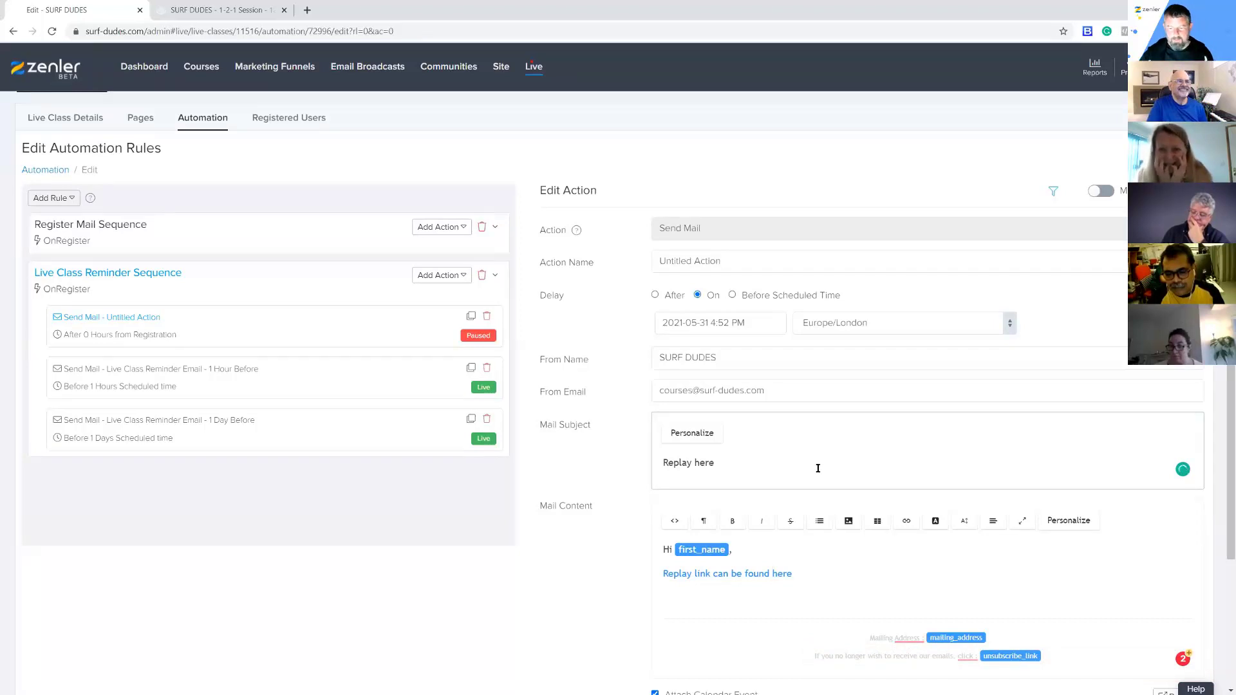
# Save the replay mail action, make it live and apply the changes to users already registered for the live class
pyautogui.scroll(-3, 818, 468)
pyautogui.click(1163, 583)
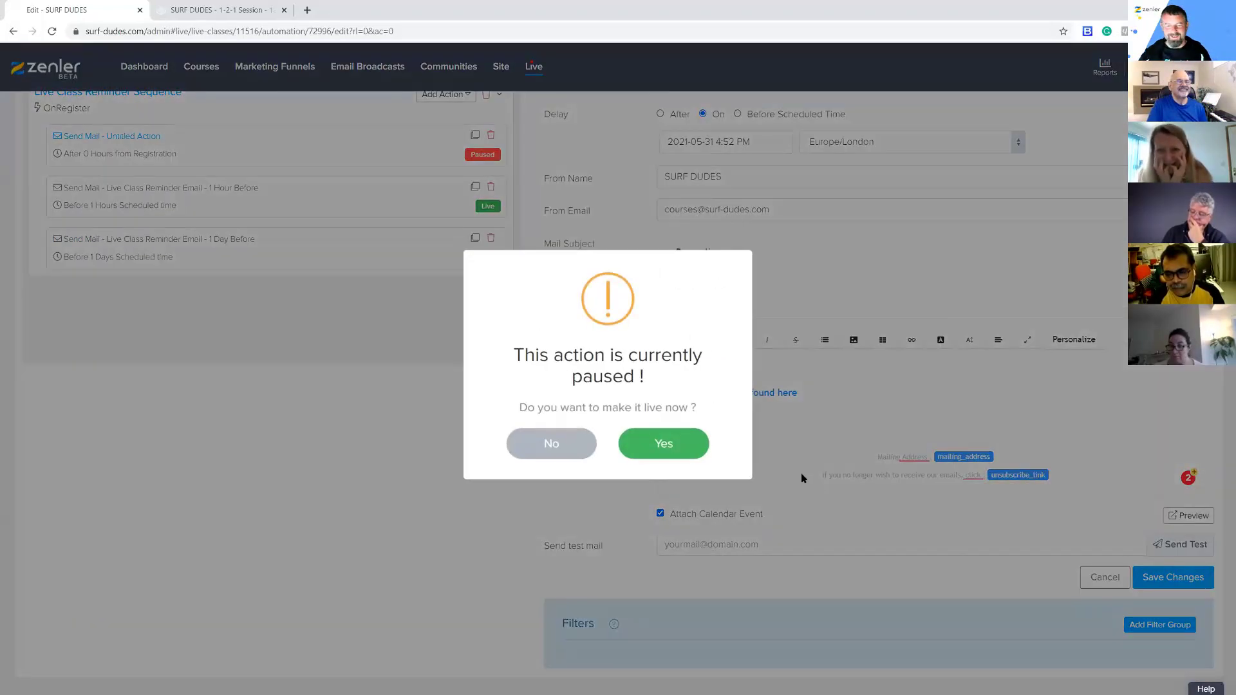
pyautogui.click(673, 443)
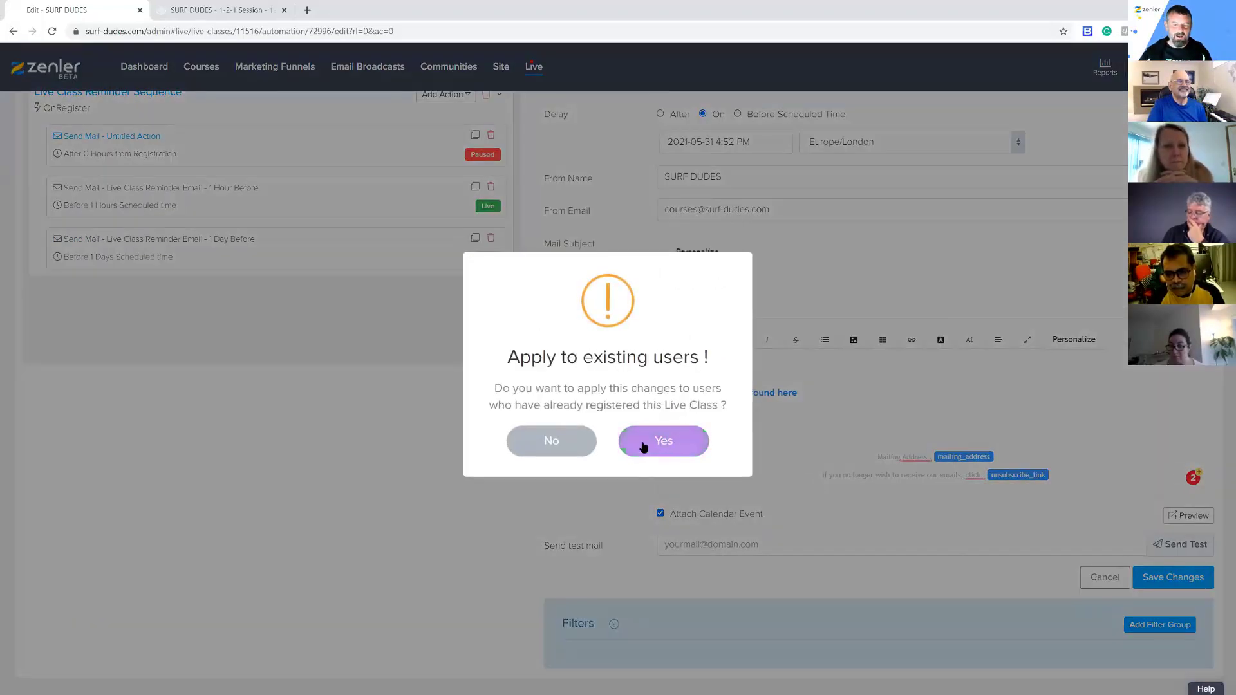
pyautogui.click(676, 439)
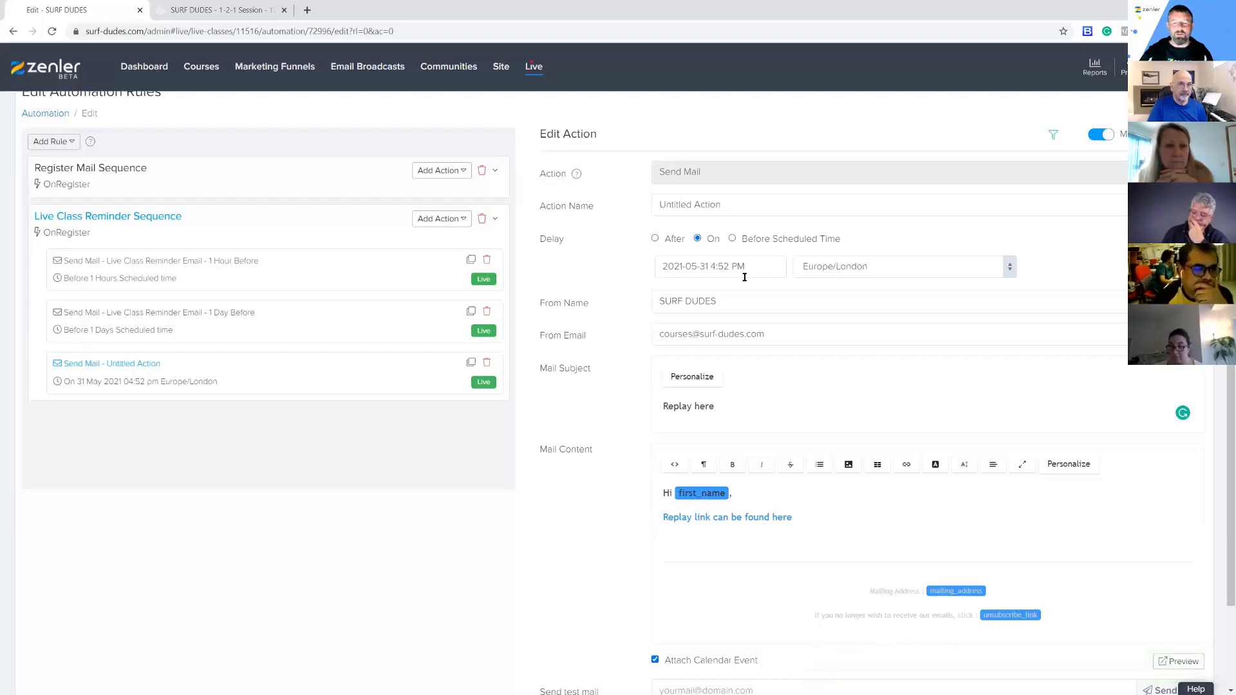
# Rename the untitled mail action as "REPLAY" and save it
pyautogui.moveTo(723, 204); pyautogui.dragTo(640, 207)
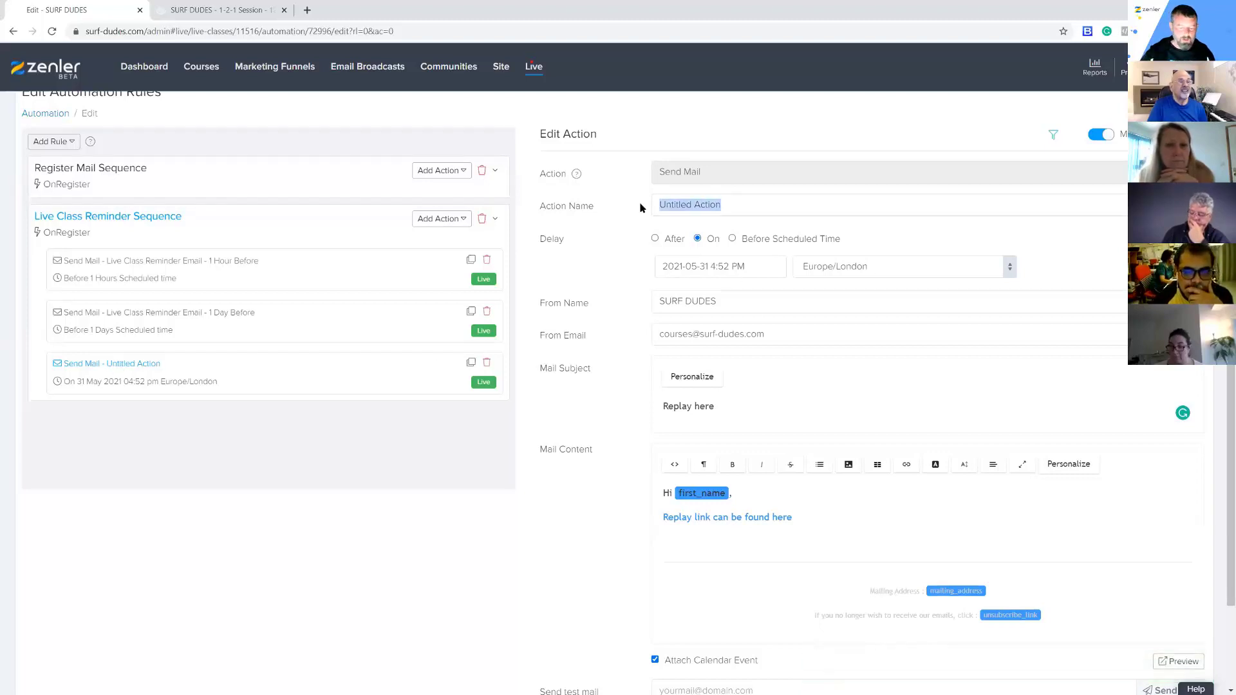
pyautogui.write('REPLAY')
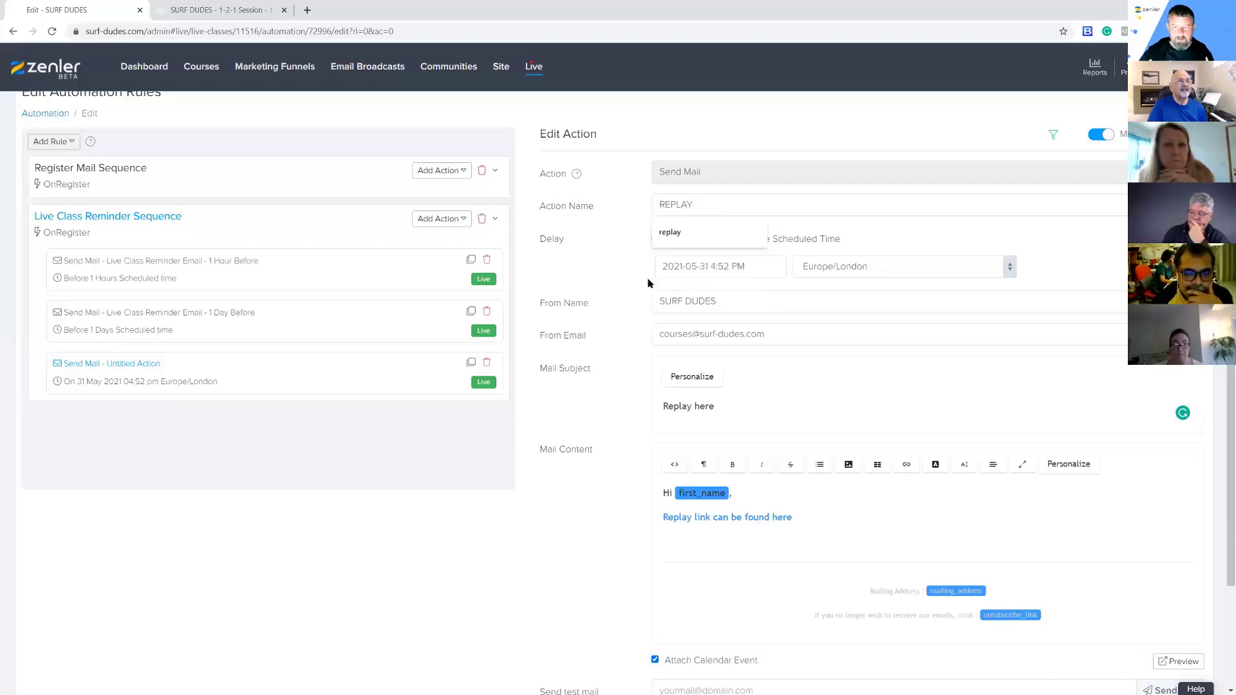
pyautogui.scroll(-2, 629, 403)
pyautogui.click(1141, 577)
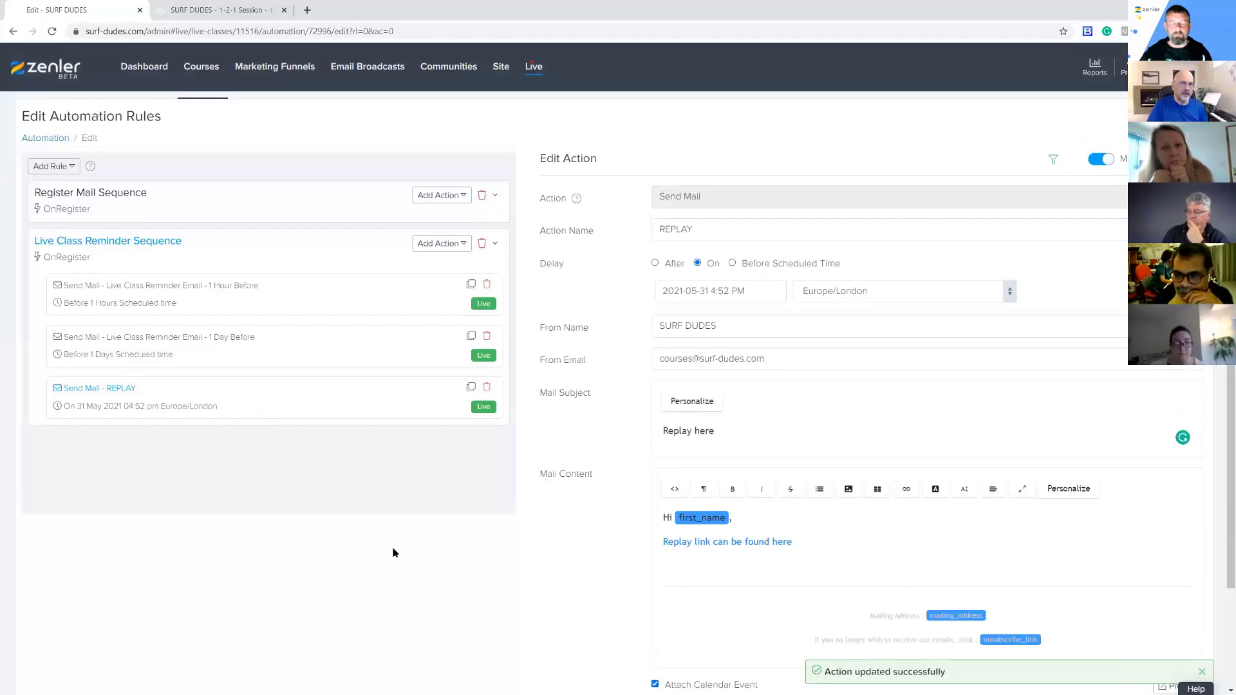
pyautogui.scroll(1, 394, 553)
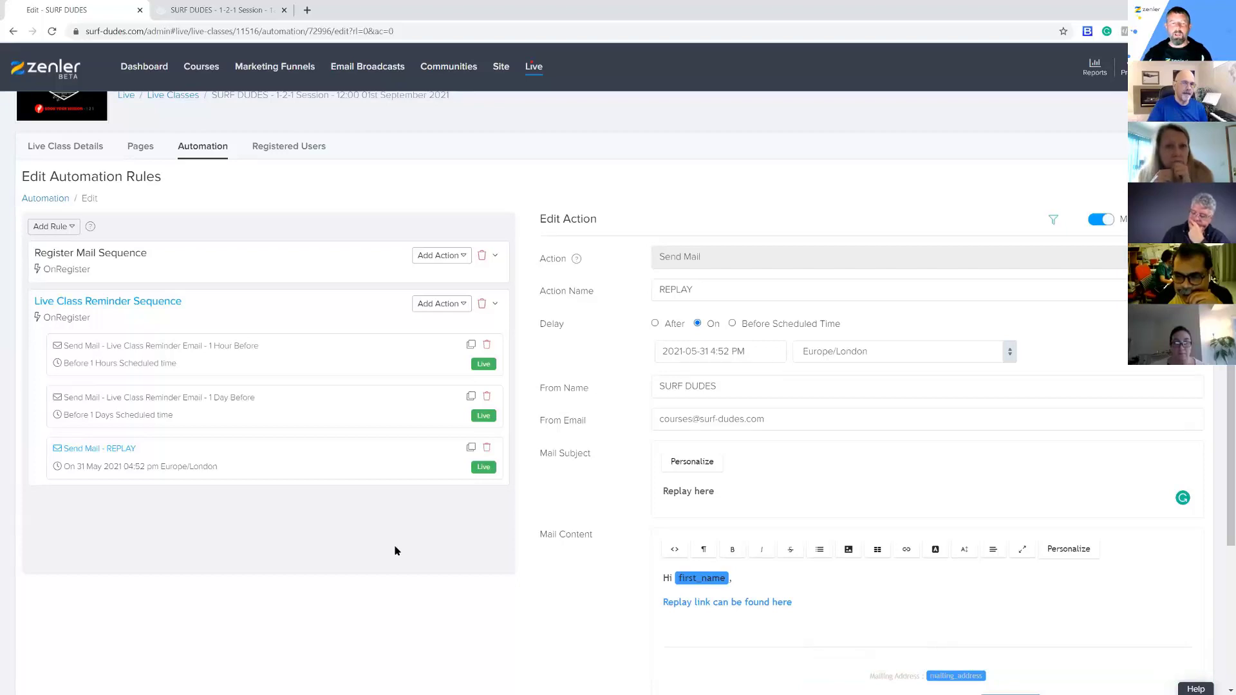
# Return to the live class's page funnel and copy the replay page's URL
pyautogui.click(241, 13)
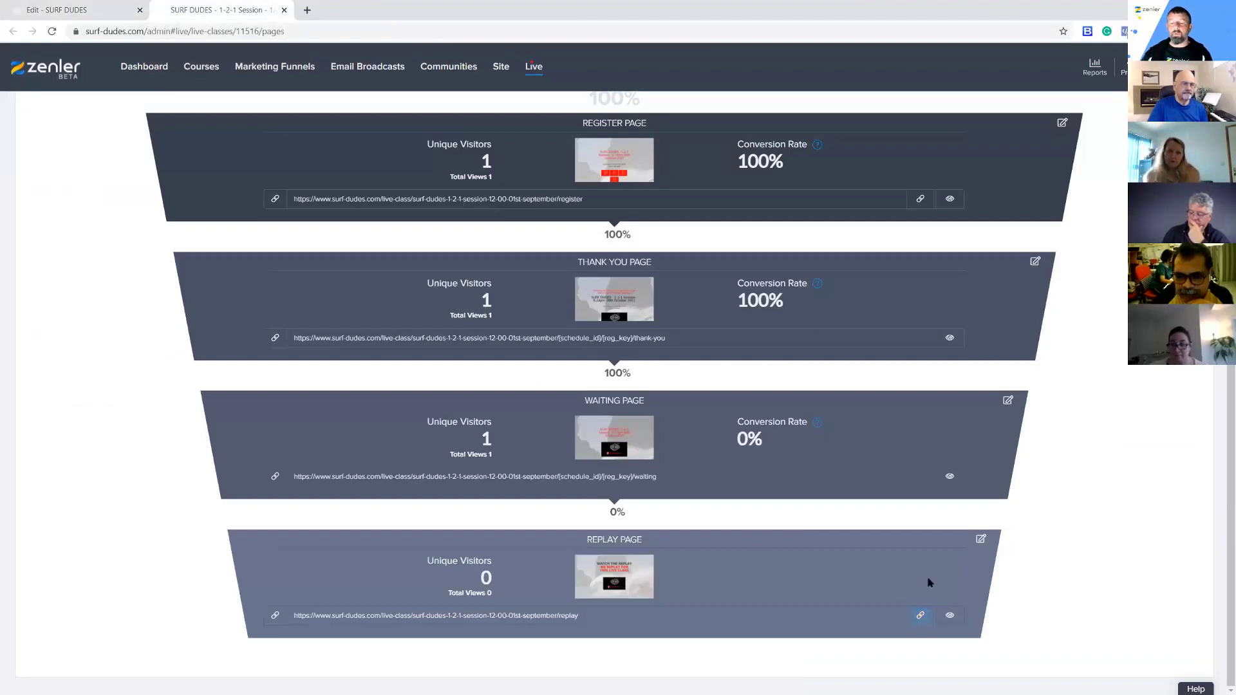
pyautogui.click(920, 615)
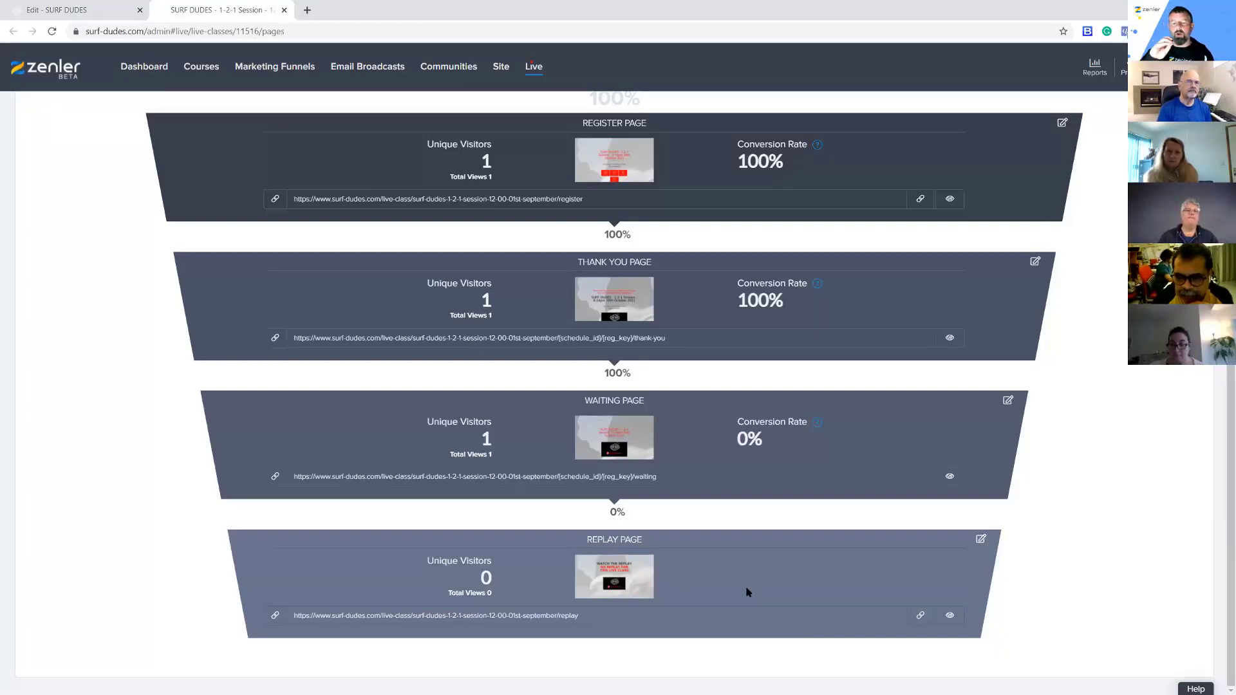
pyautogui.click(84, 11)
pyautogui.click(208, 13)
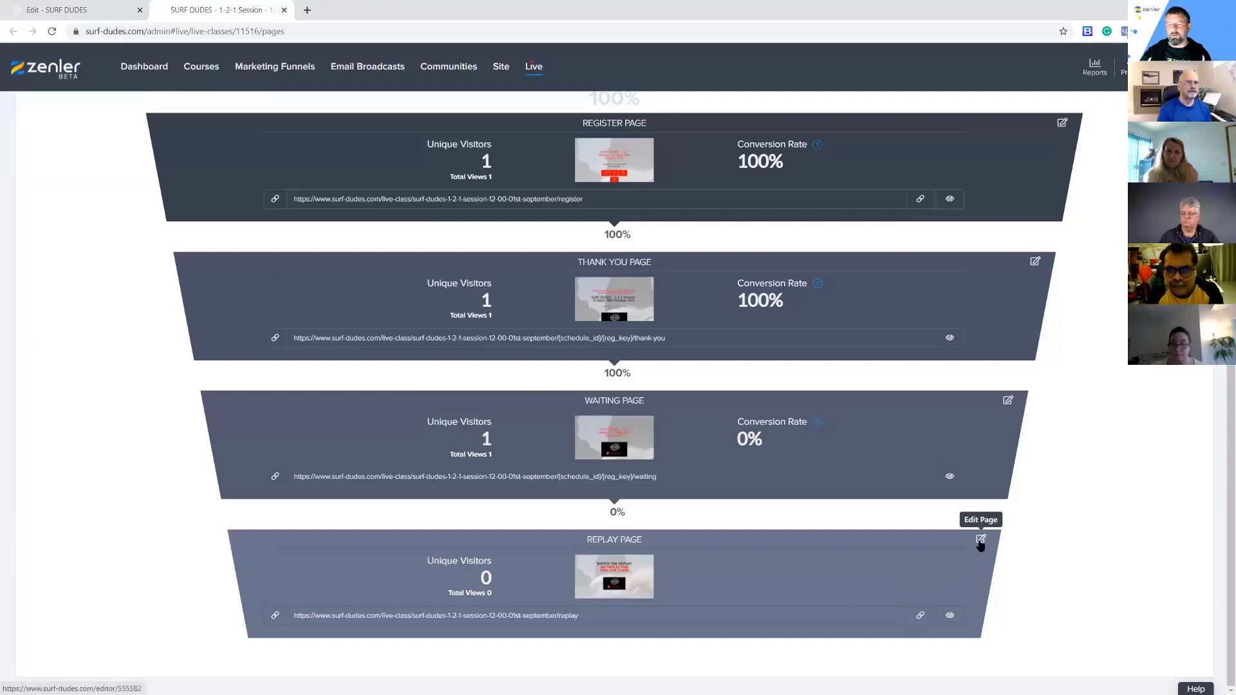
# Open the 1-2-1 session's replay page in the page editor and bring up its SEO settings
pyautogui.click(981, 542)
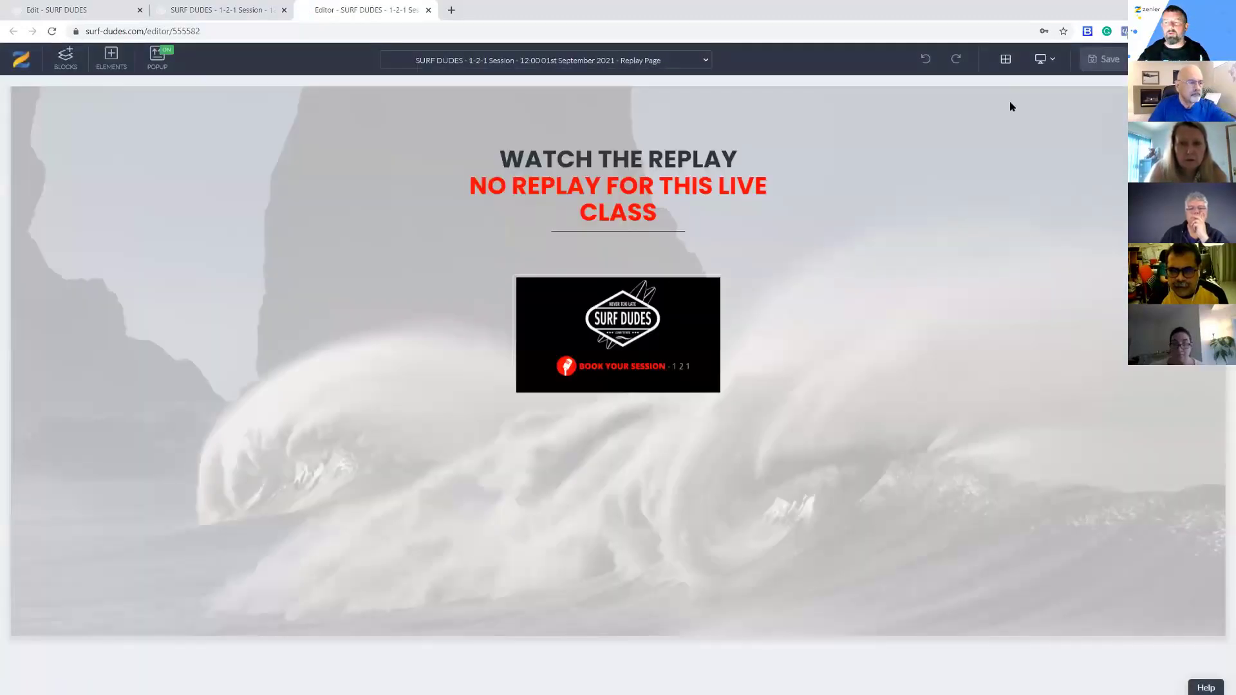
pyautogui.click(1213, 59)
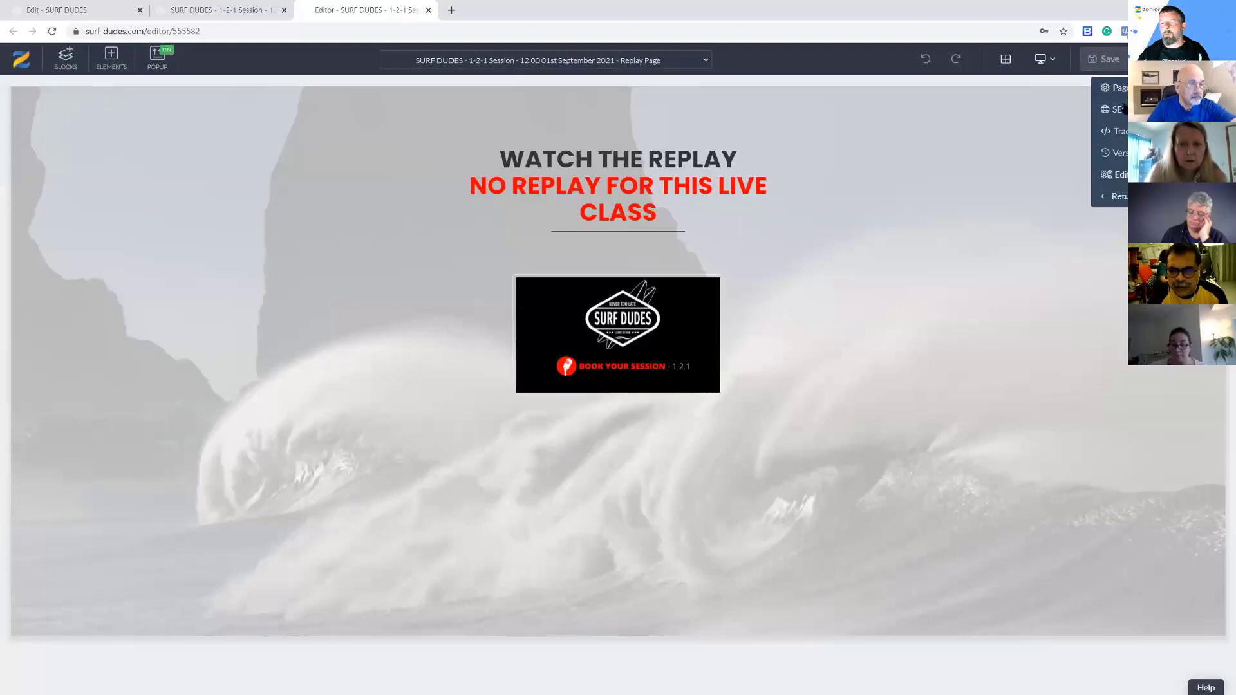
pyautogui.click(1120, 113)
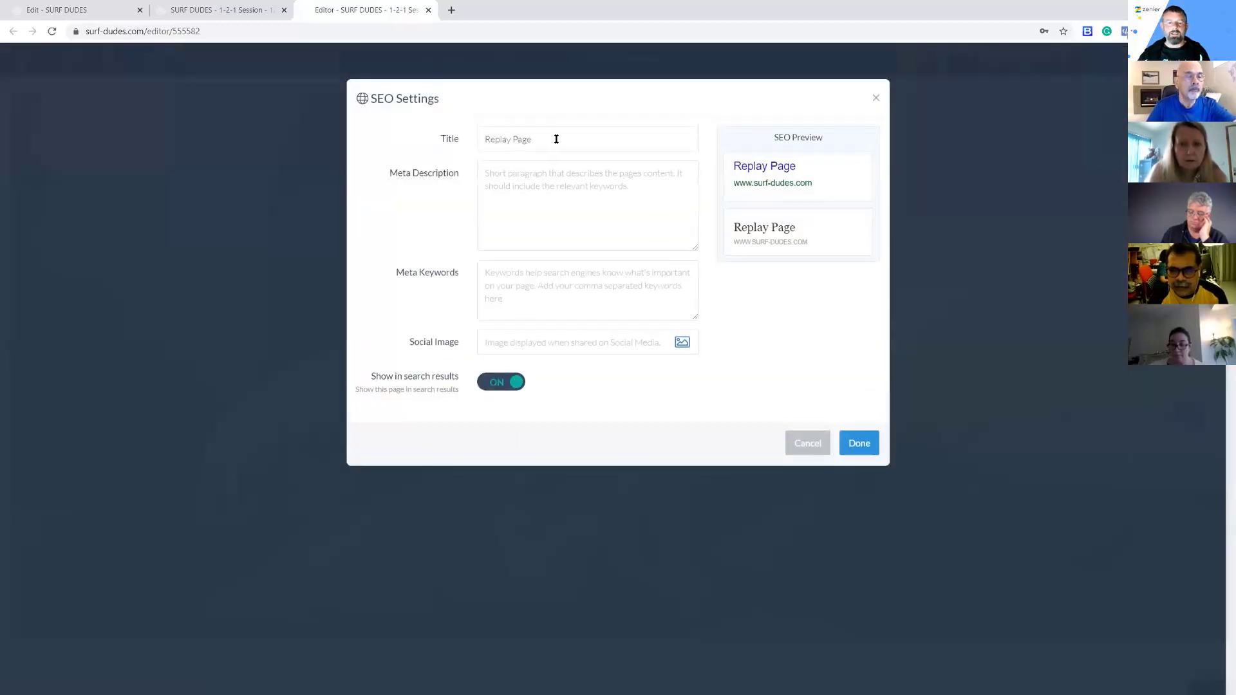
# Try SEO description "gg", keywords "dgdfg,dgdfg,fdgdfg dfgdf," and the 1-2-1 booking social image, discard them, and return to the automation editor
pyautogui.click(566, 182)
pyautogui.write('gg')
pyautogui.click(603, 268)
pyautogui.write('dgdfg,dgdfg,fdgdfg dfgdf,')
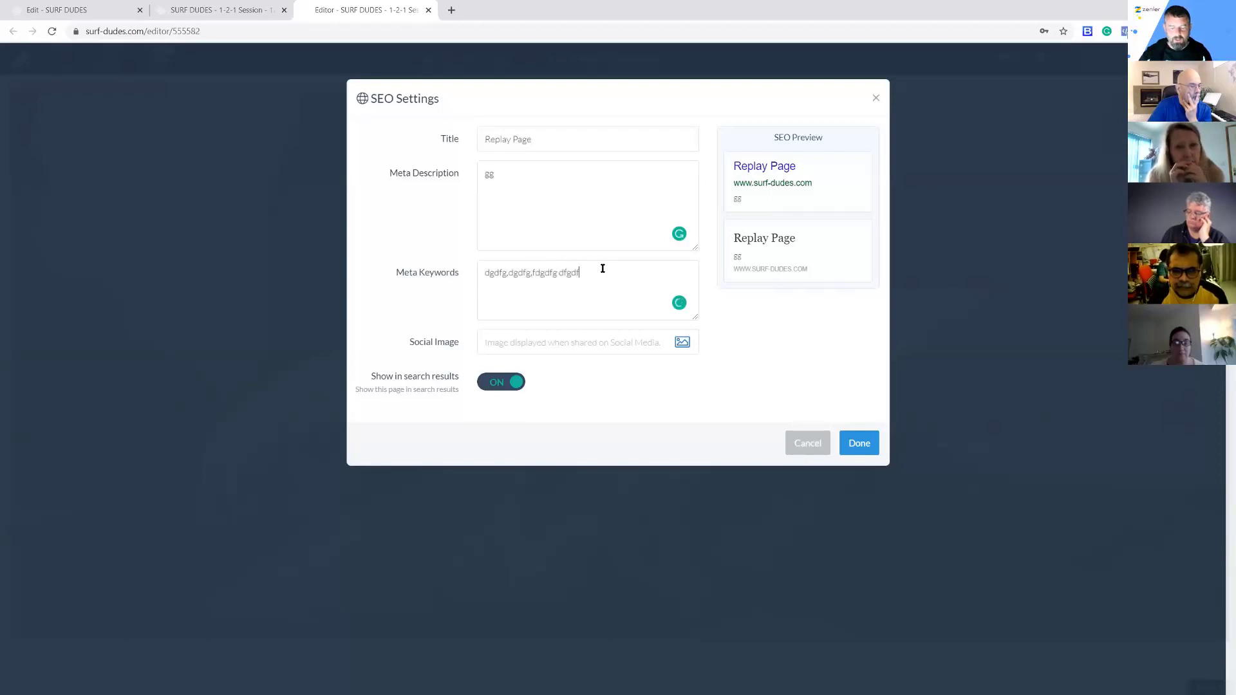
pyautogui.click(682, 343)
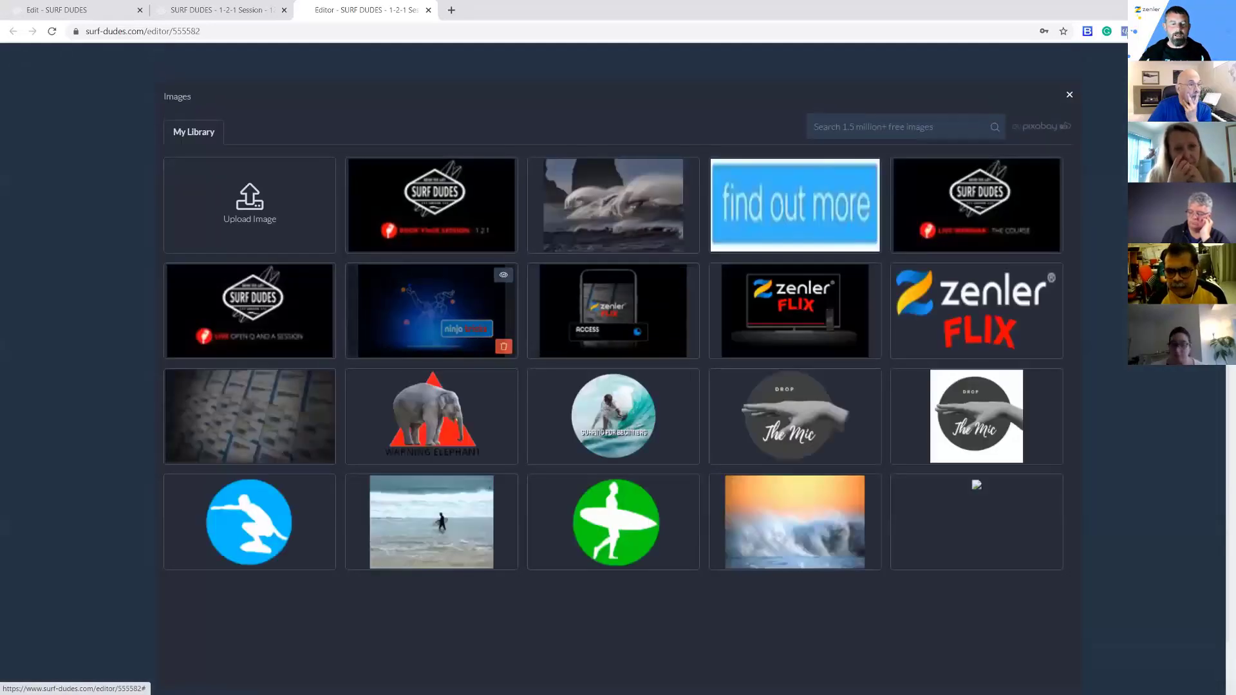
pyautogui.click(451, 225)
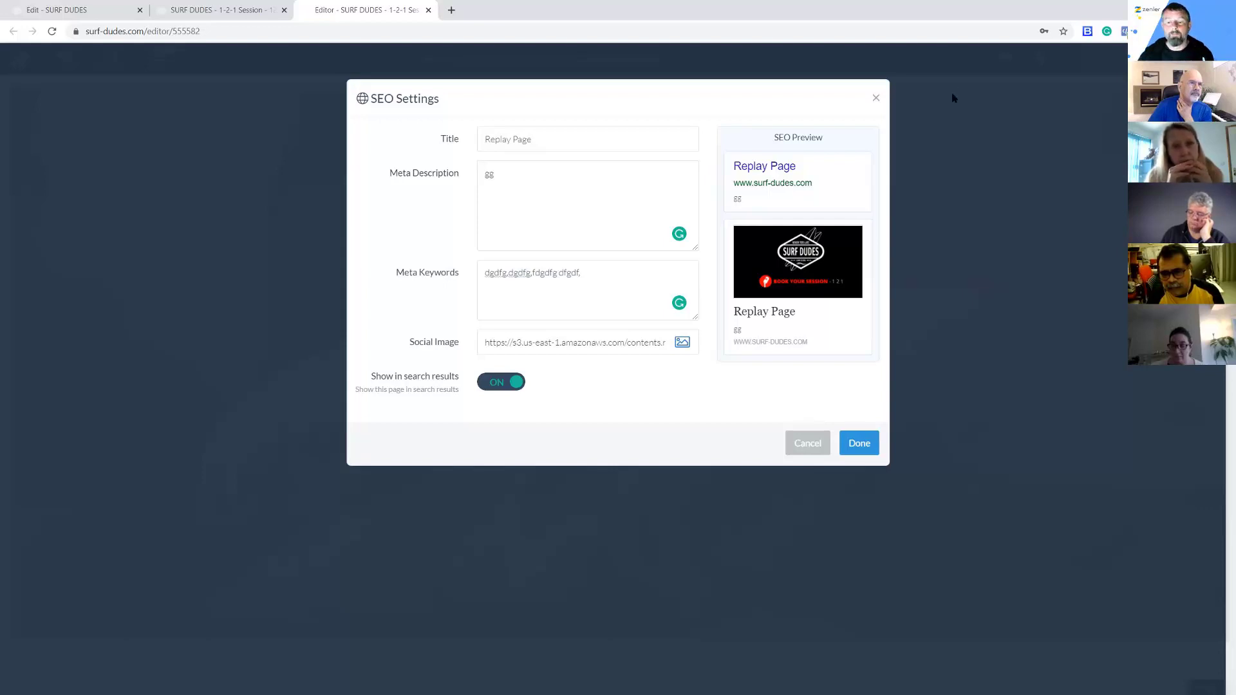
pyautogui.click(875, 100)
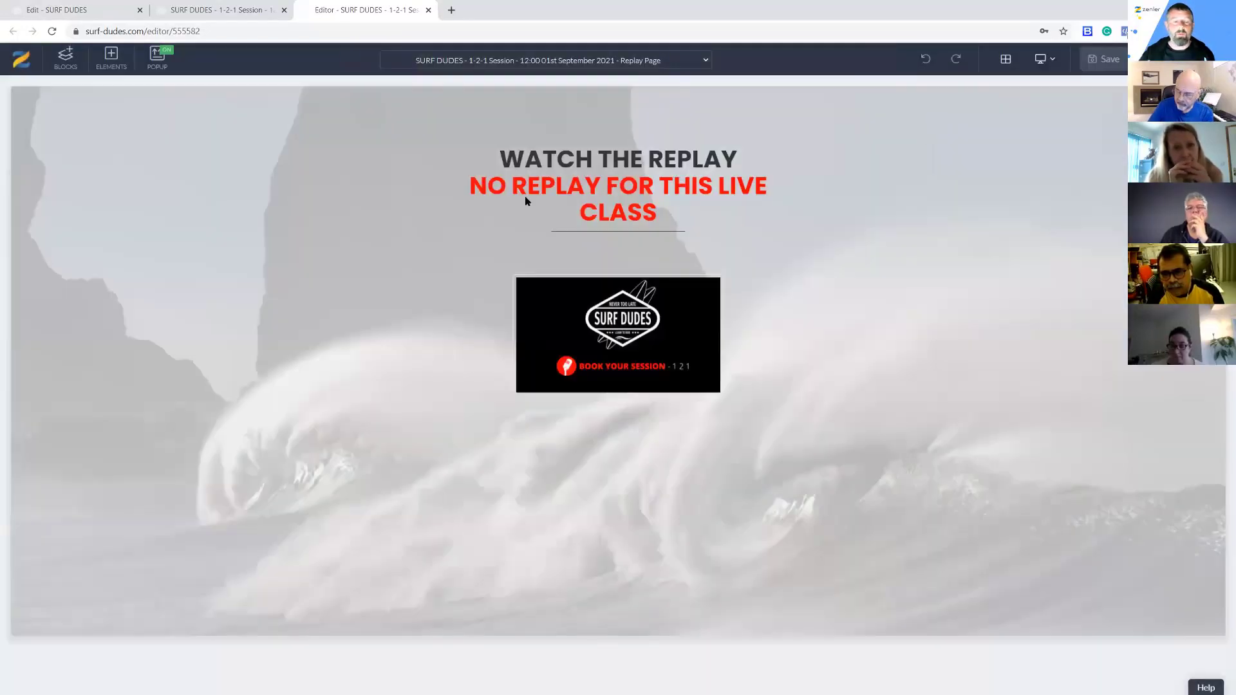
pyautogui.click(205, 12)
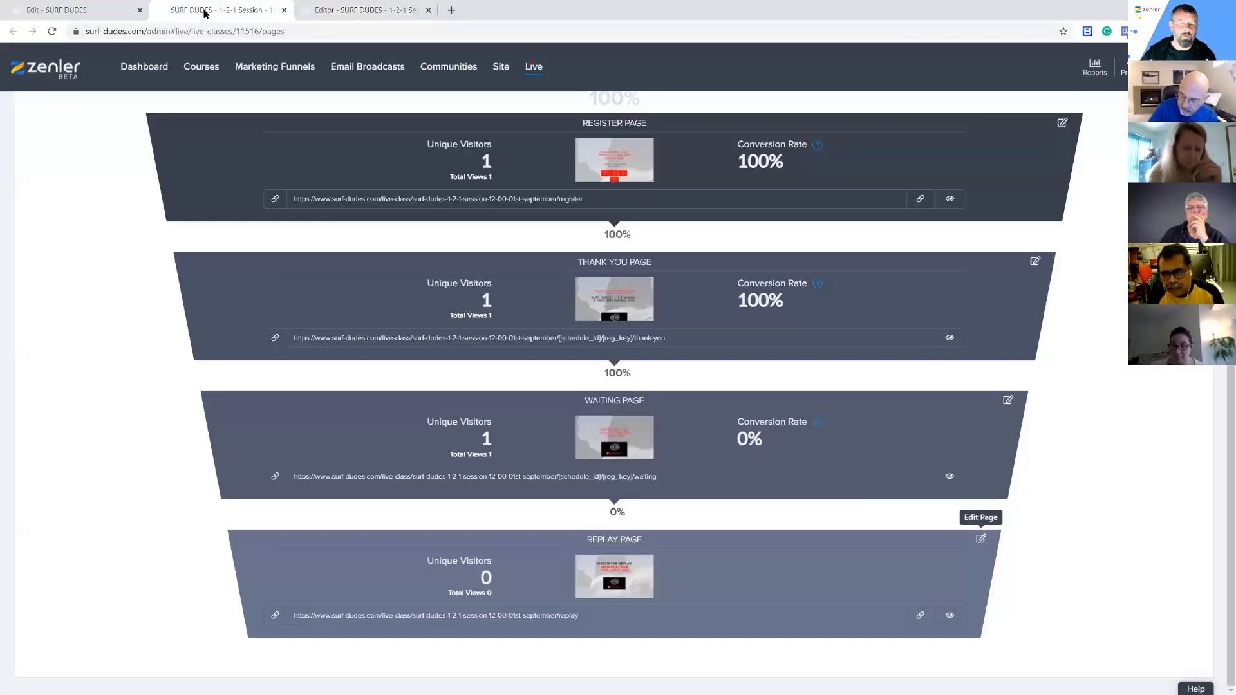
pyautogui.click(95, 12)
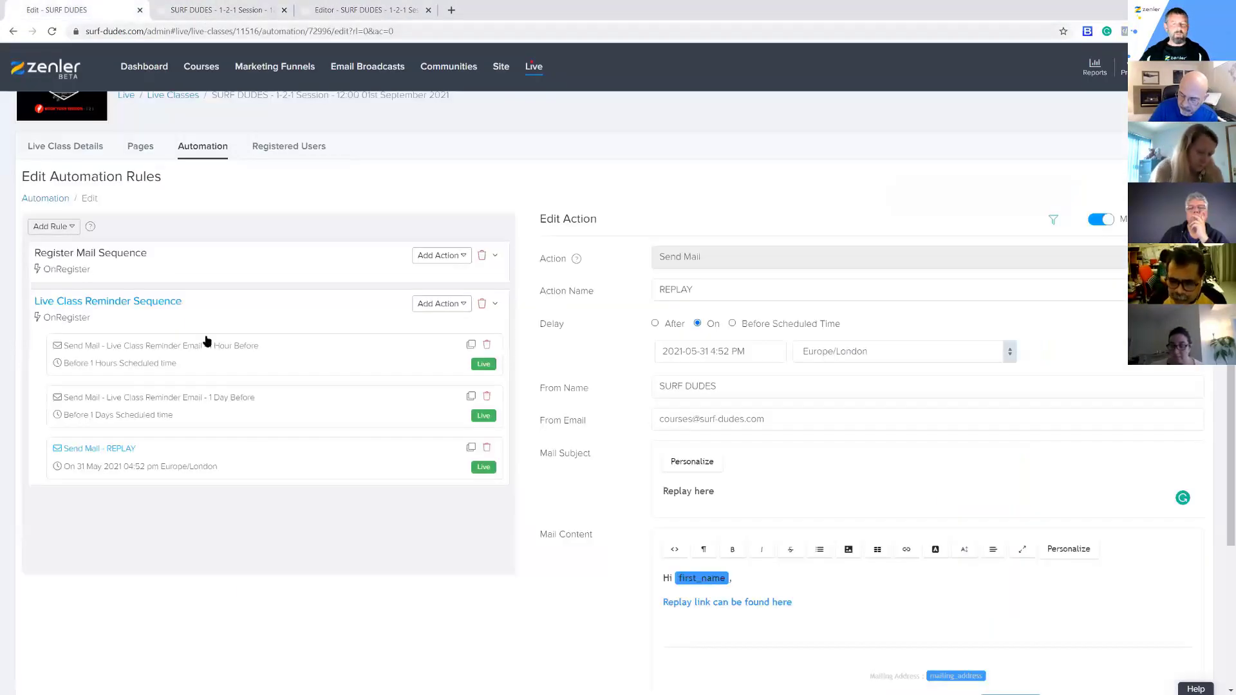
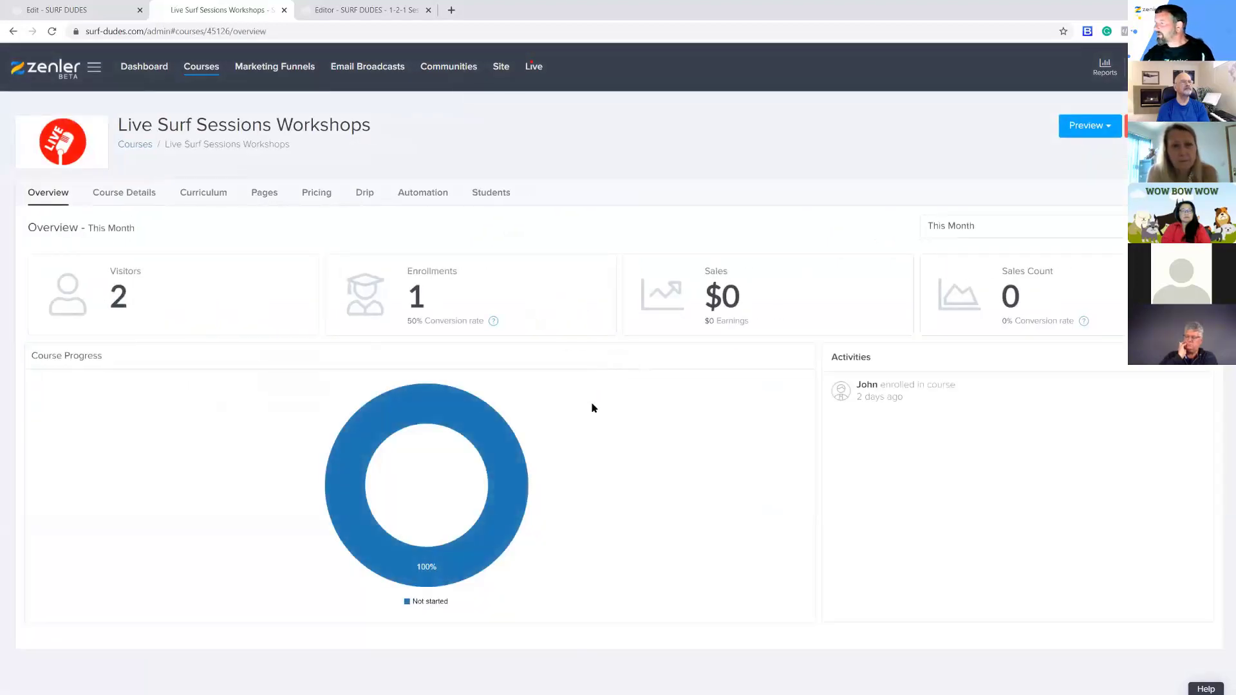
# Open the Live Surf Sessions Workshops course access page for editing and close the live class's replay page editor
pyautogui.click(264, 193)
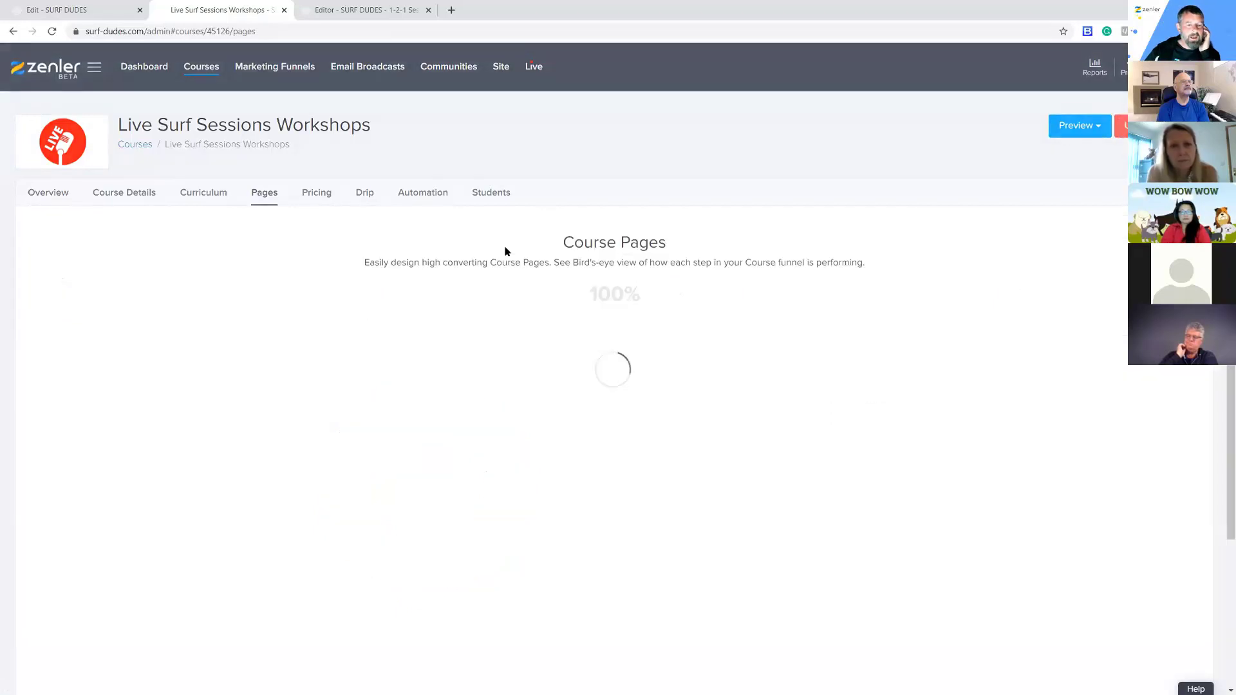
pyautogui.scroll(-3, 873, 432)
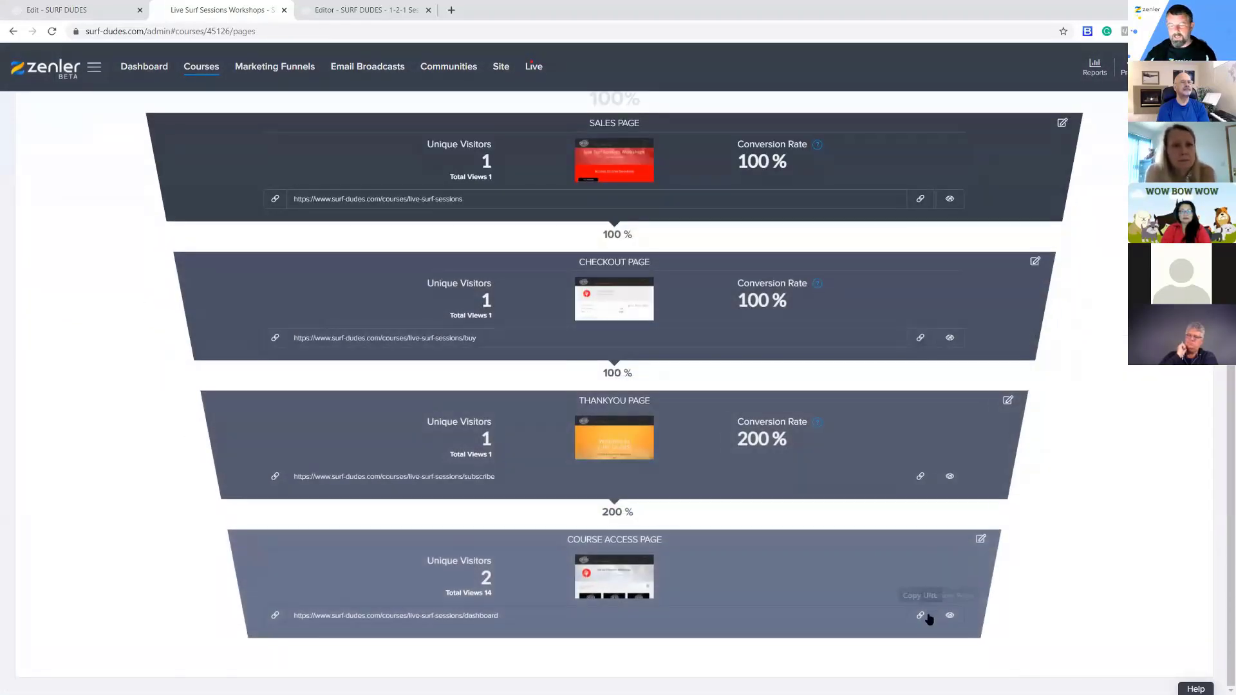
pyautogui.click(980, 539)
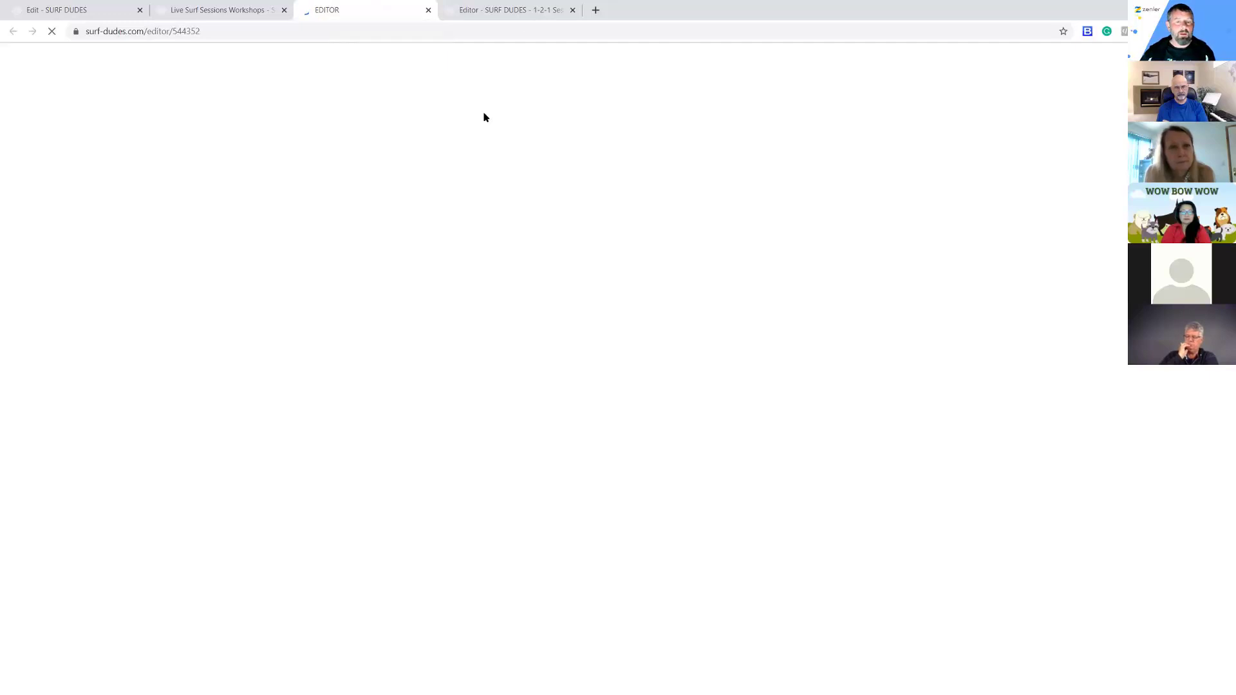
pyautogui.click(572, 9)
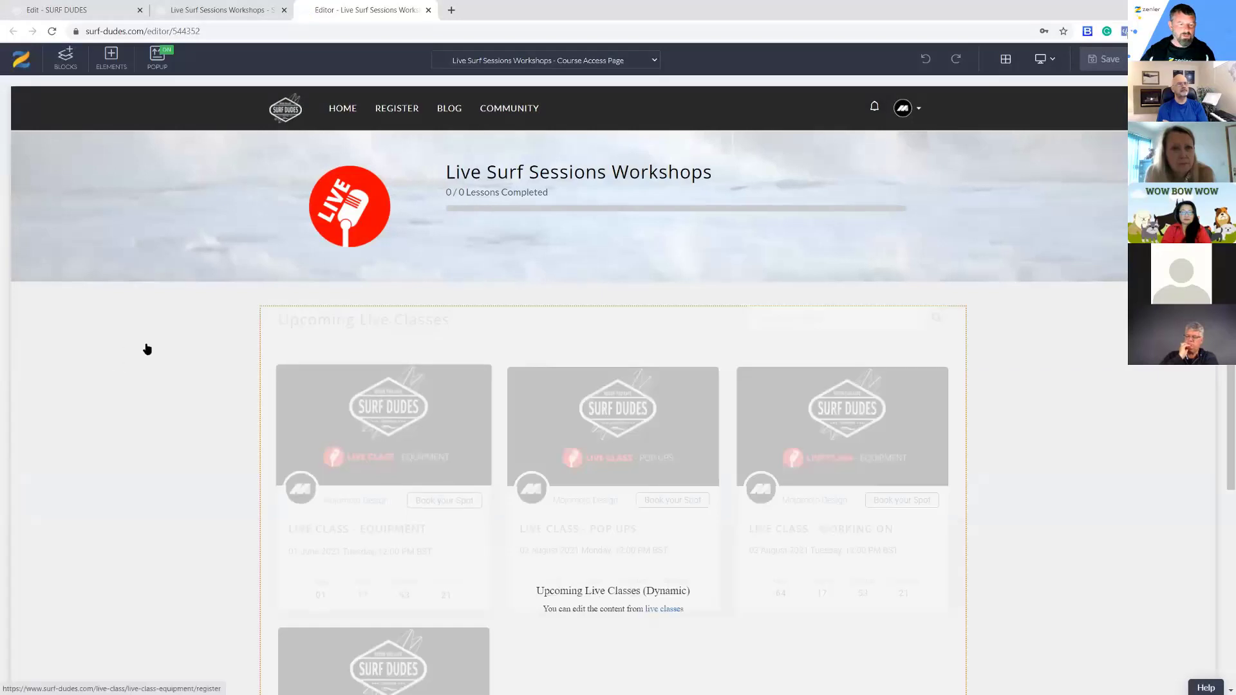
# Insert an empty block above Upcoming Live Classes and give it a row of three equal 33% columns
pyautogui.click(66, 58)
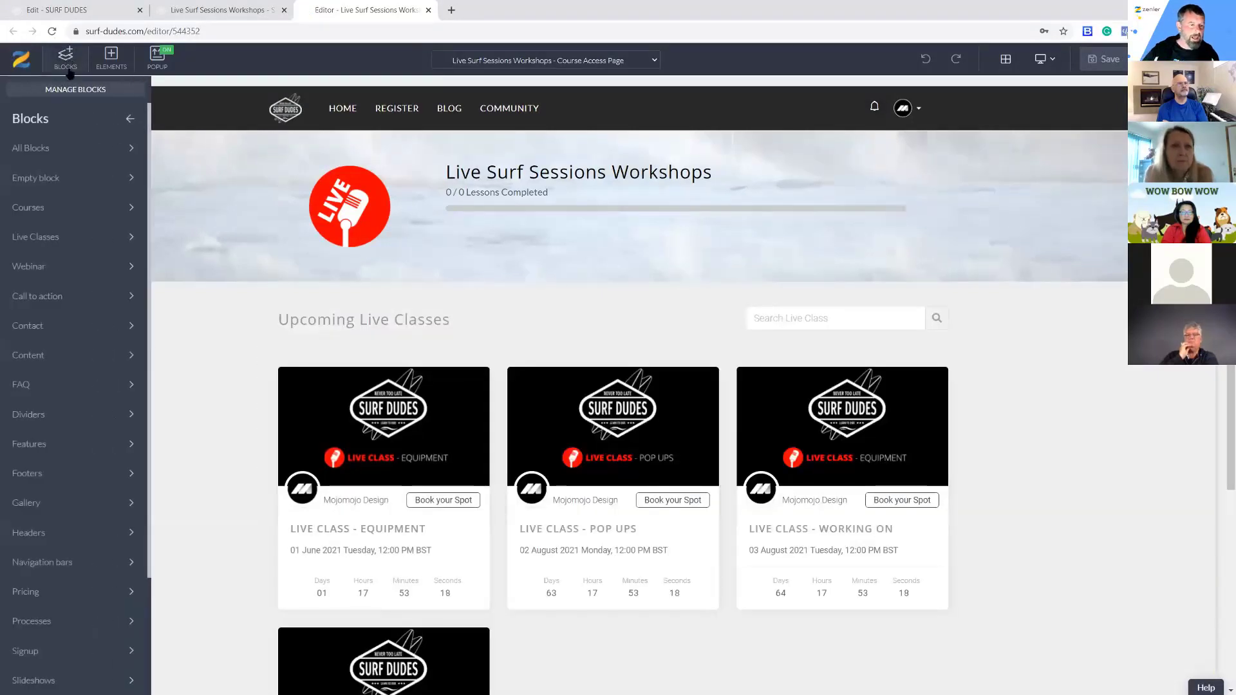
pyautogui.click(112, 154)
pyautogui.moveTo(74, 219); pyautogui.dragTo(628, 336)
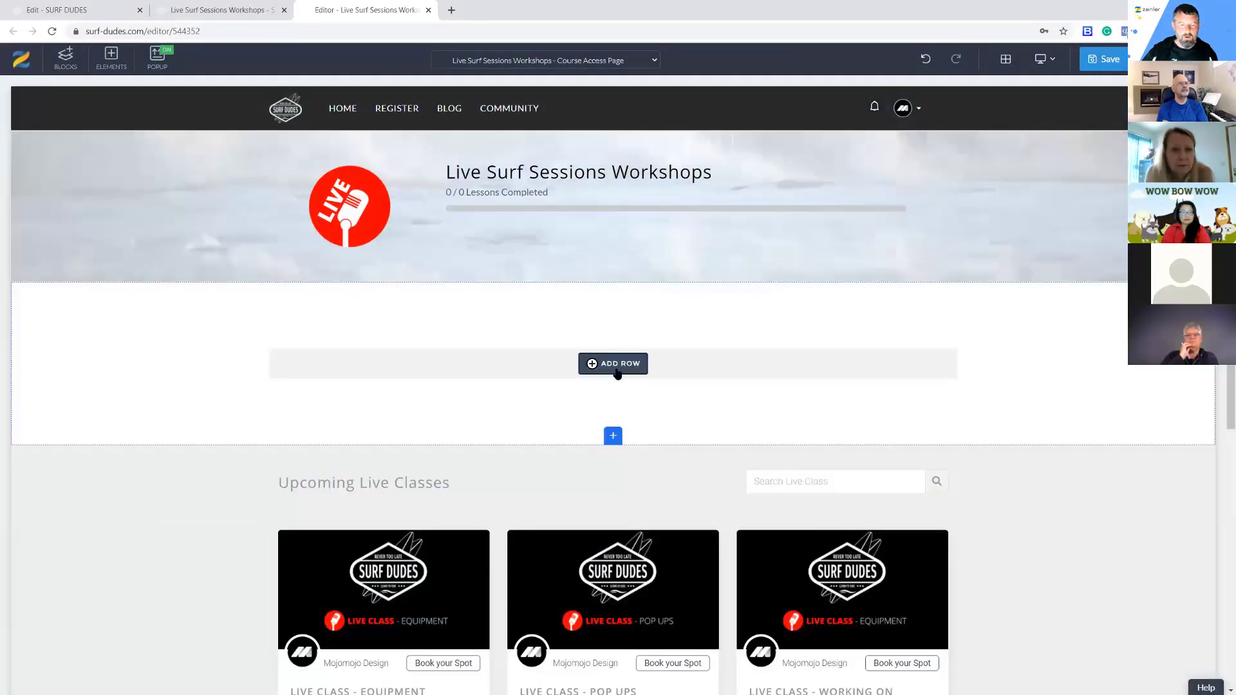
pyautogui.click(608, 363)
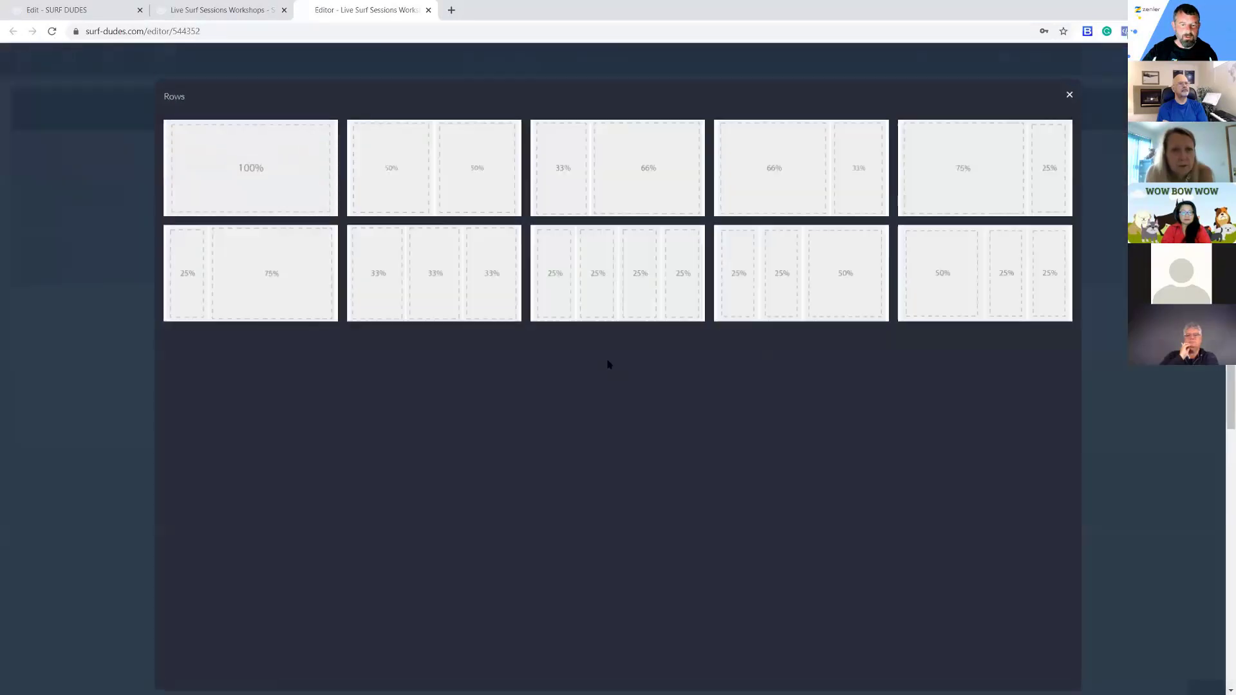
pyautogui.click(463, 274)
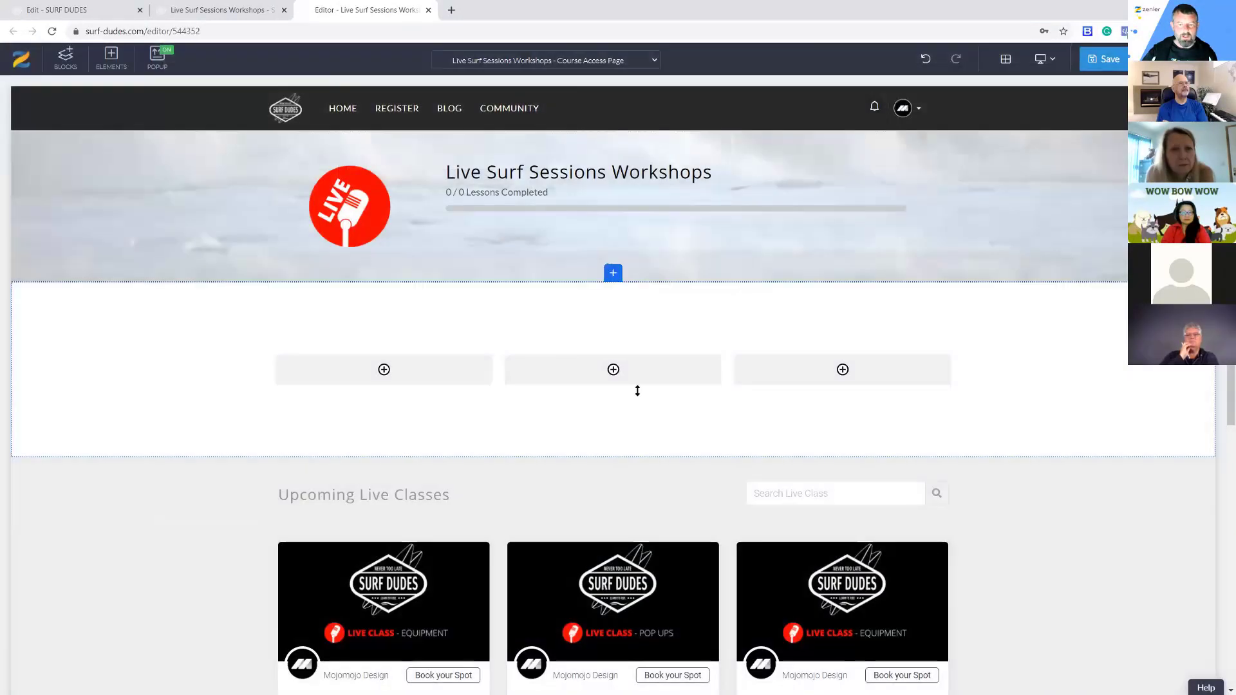
pyautogui.click(615, 370)
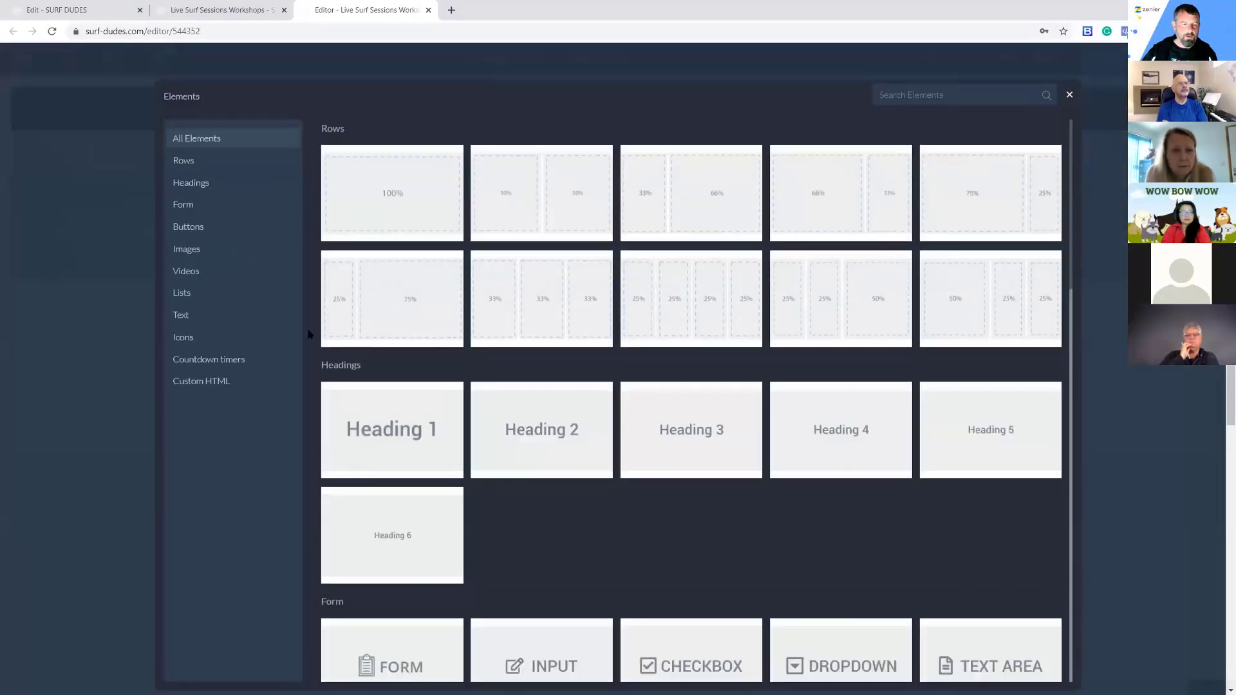
pyautogui.press('Escape')
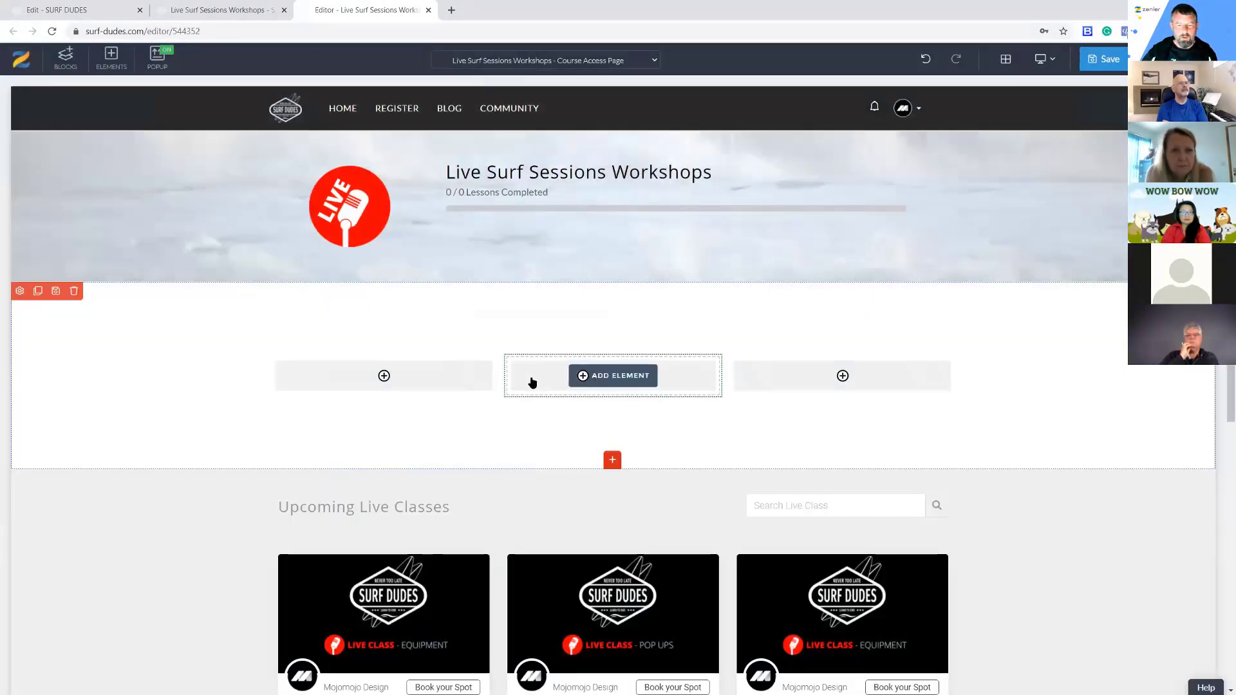
pyautogui.click(508, 362)
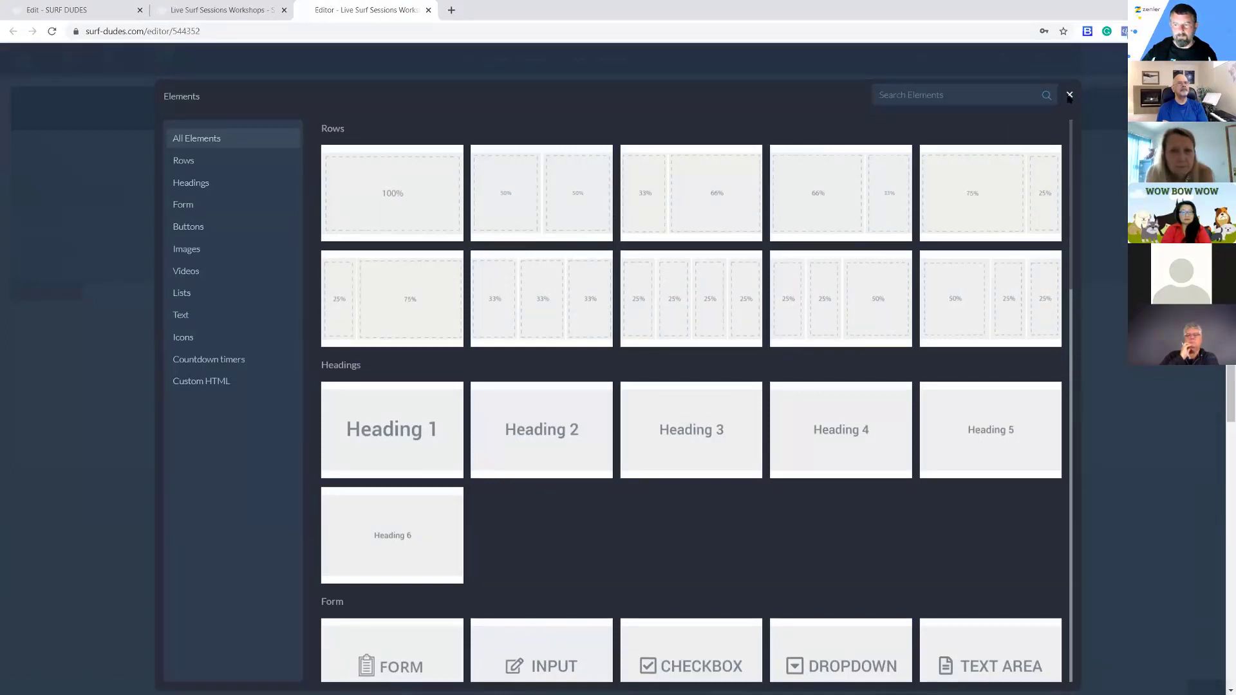
pyautogui.click(1069, 96)
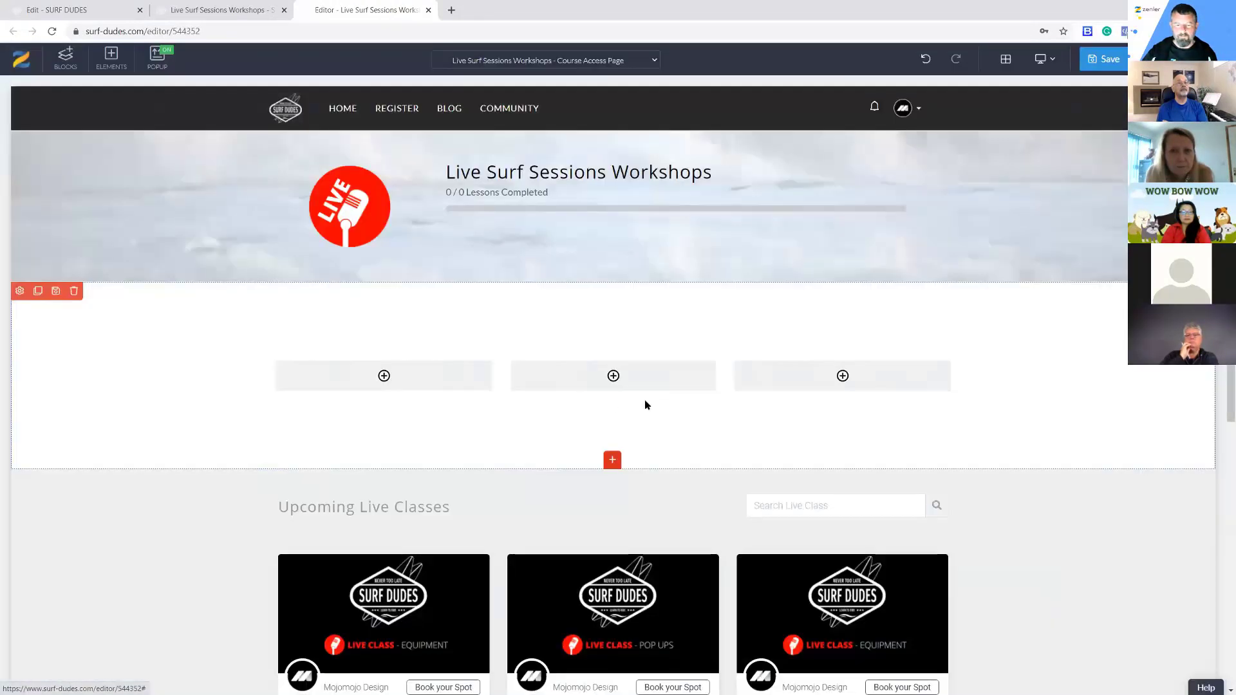
# Add the Surf Dudes "Book your session - 1 2 1" library image to the middle column of the new row
pyautogui.click(617, 376)
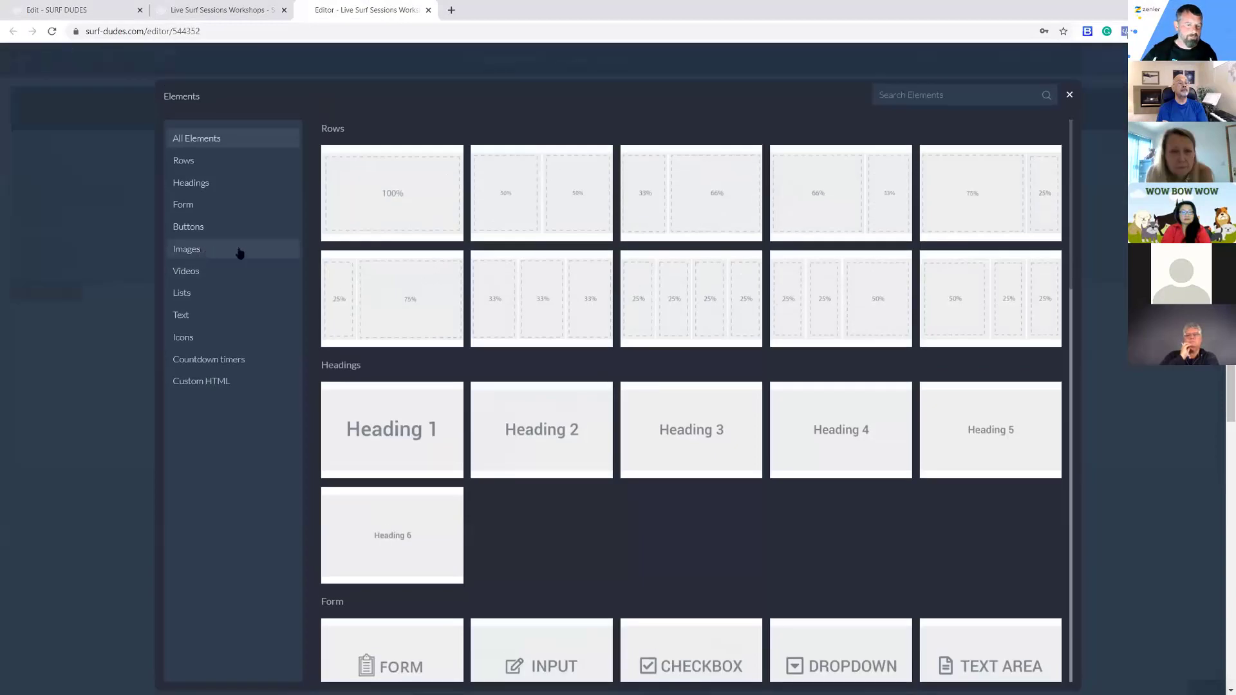
pyautogui.click(239, 250)
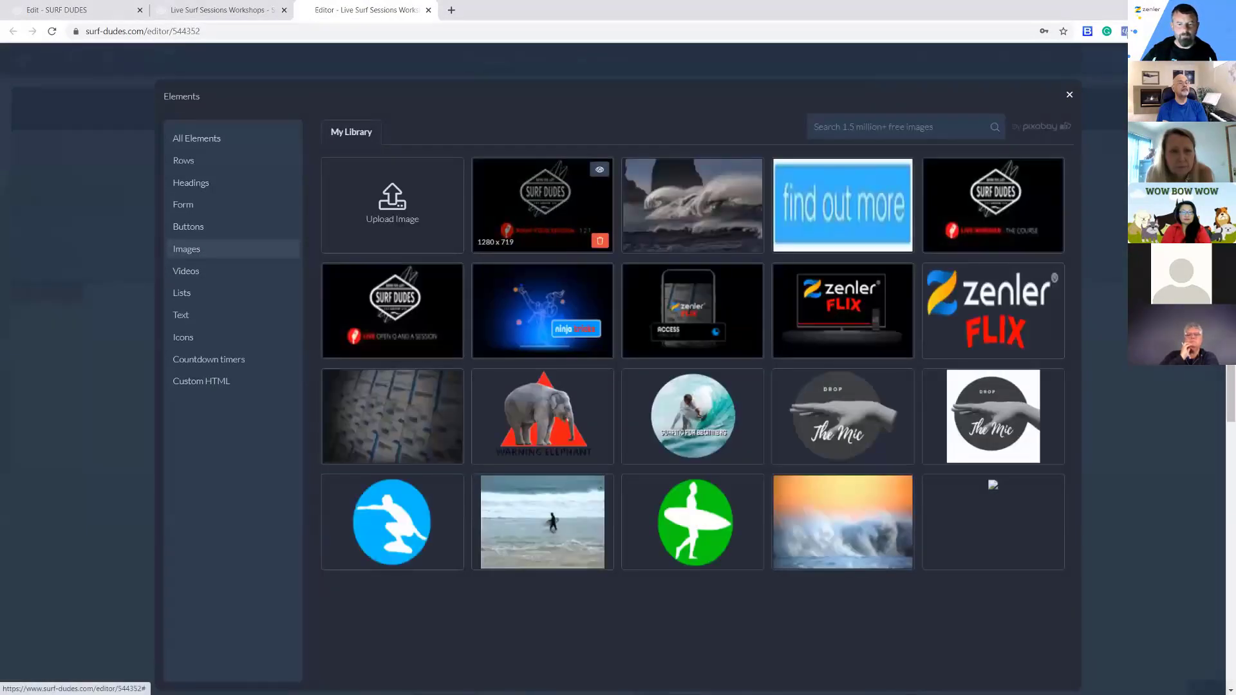
pyautogui.click(506, 222)
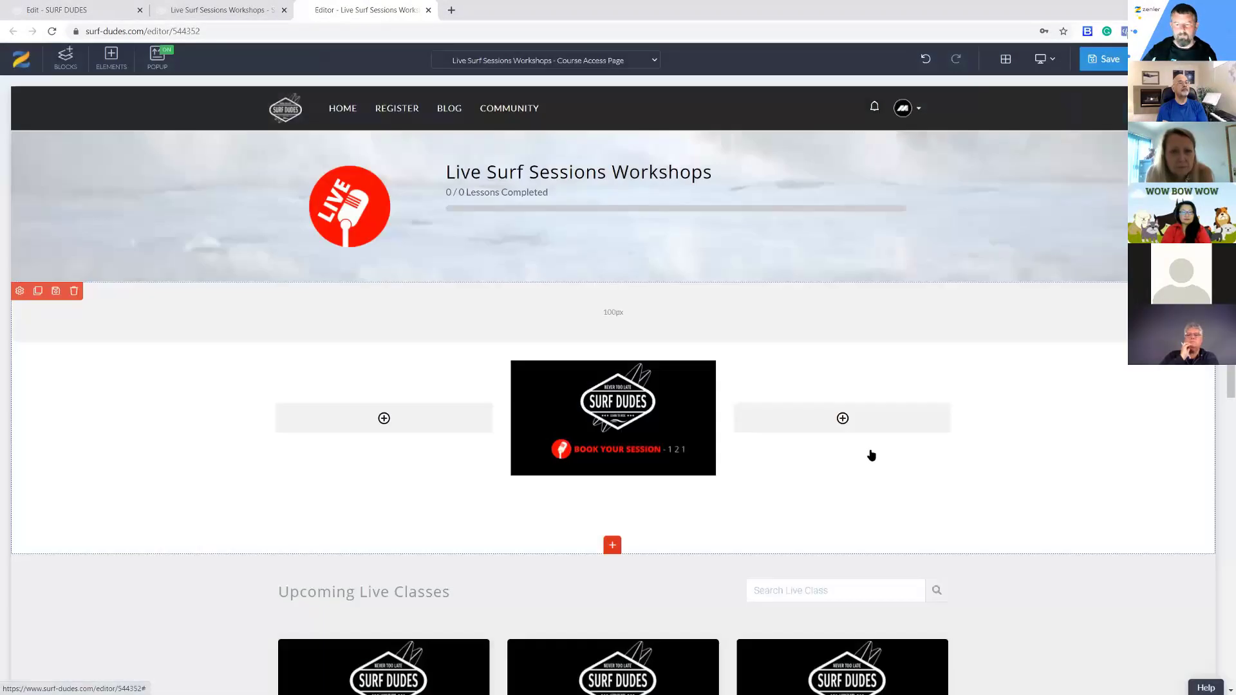
# Add a full-width 100% row under the booking image in the middle column and place a Submit button in it
pyautogui.click(601, 480)
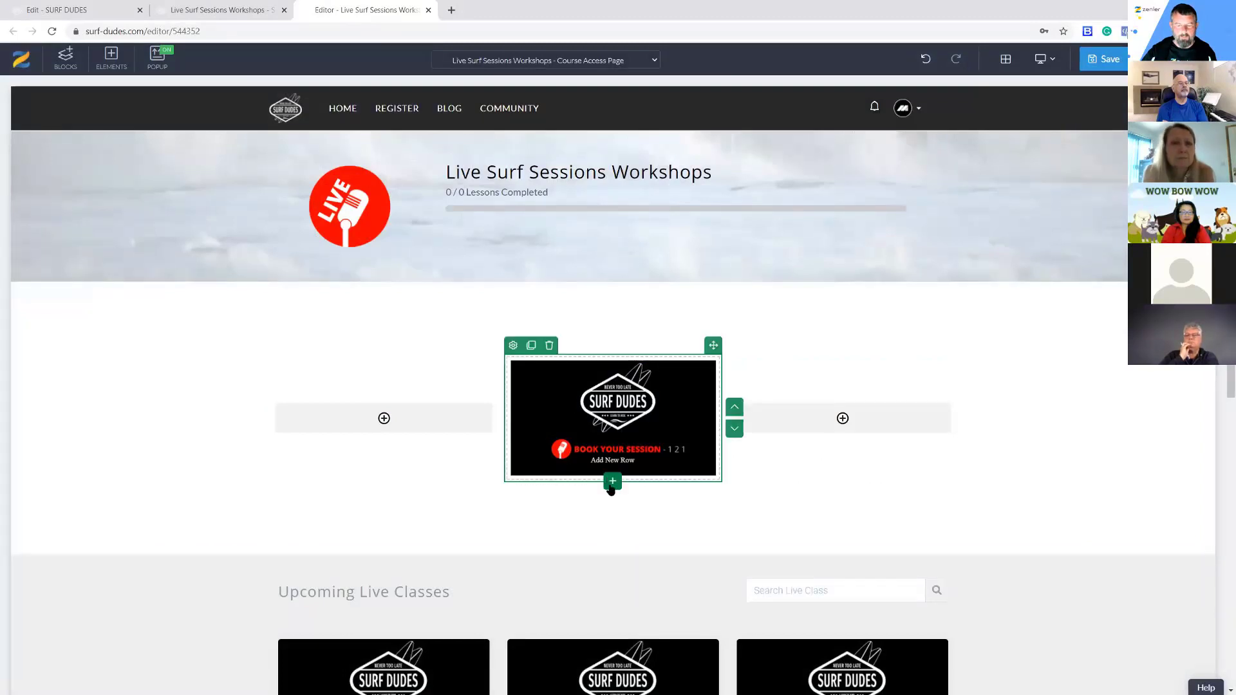
pyautogui.click(615, 482)
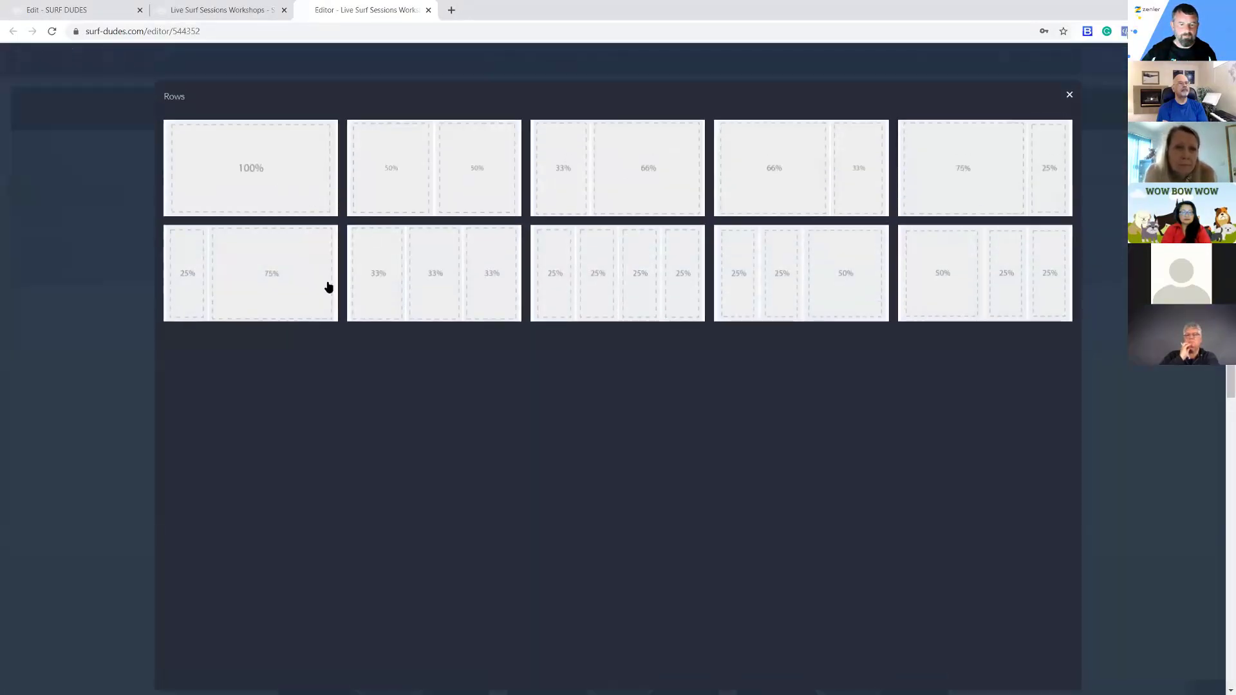
pyautogui.click(270, 171)
pyautogui.click(613, 509)
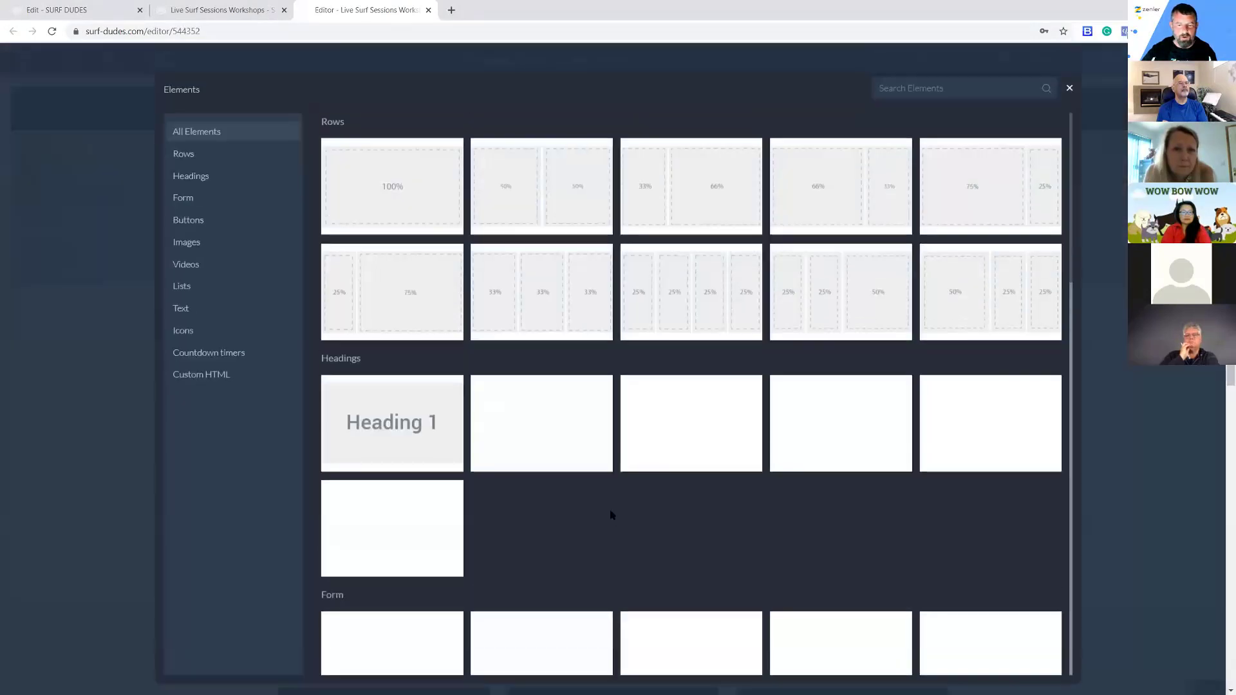
pyautogui.click(214, 227)
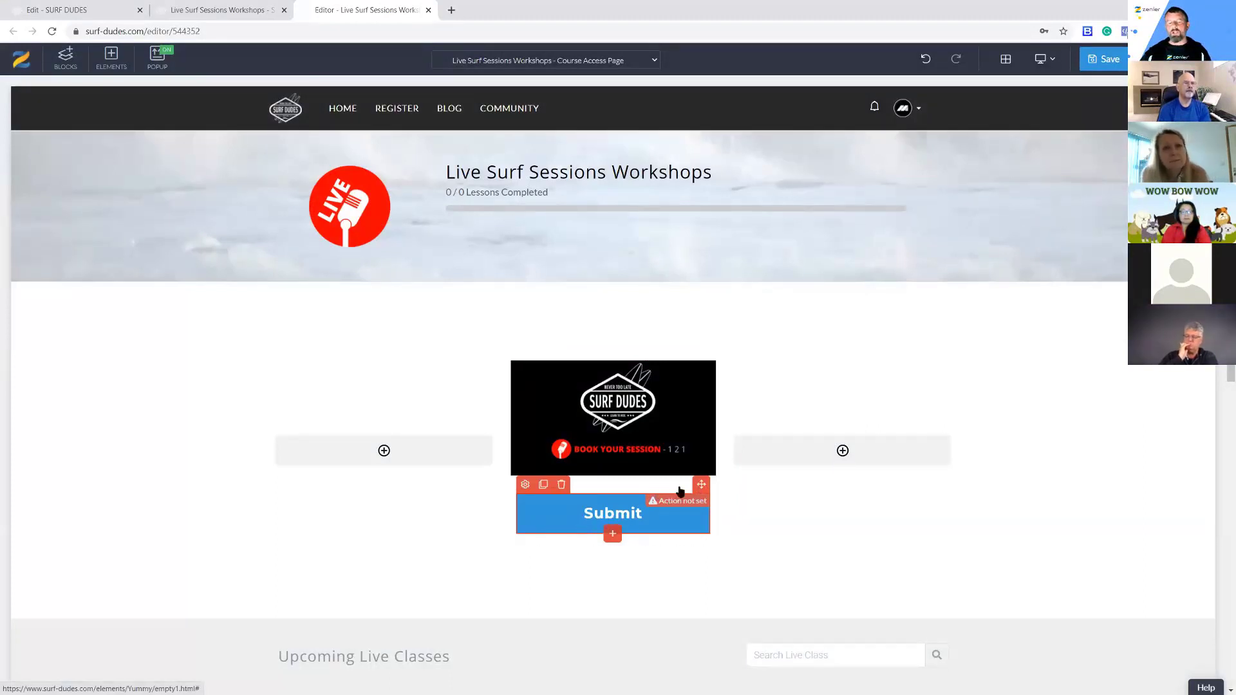
# Insert a regular paragraph text element between the booking image and the Submit button
pyautogui.click(614, 475)
pyautogui.click(615, 477)
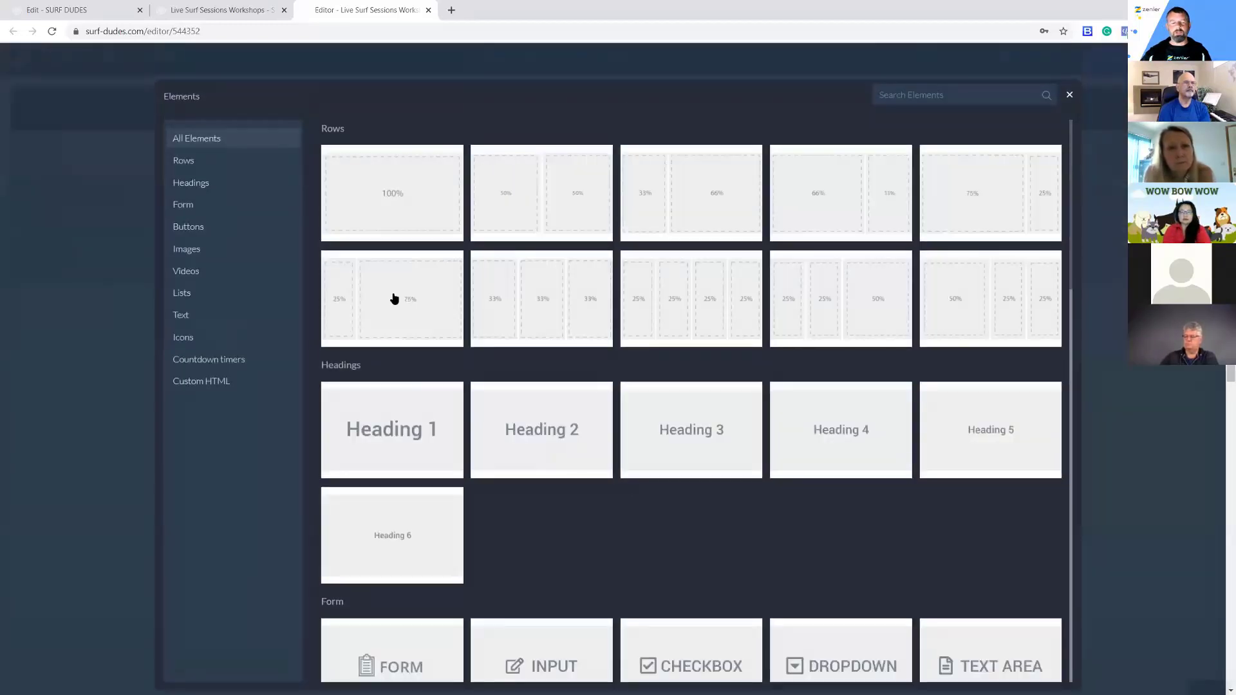
pyautogui.click(202, 315)
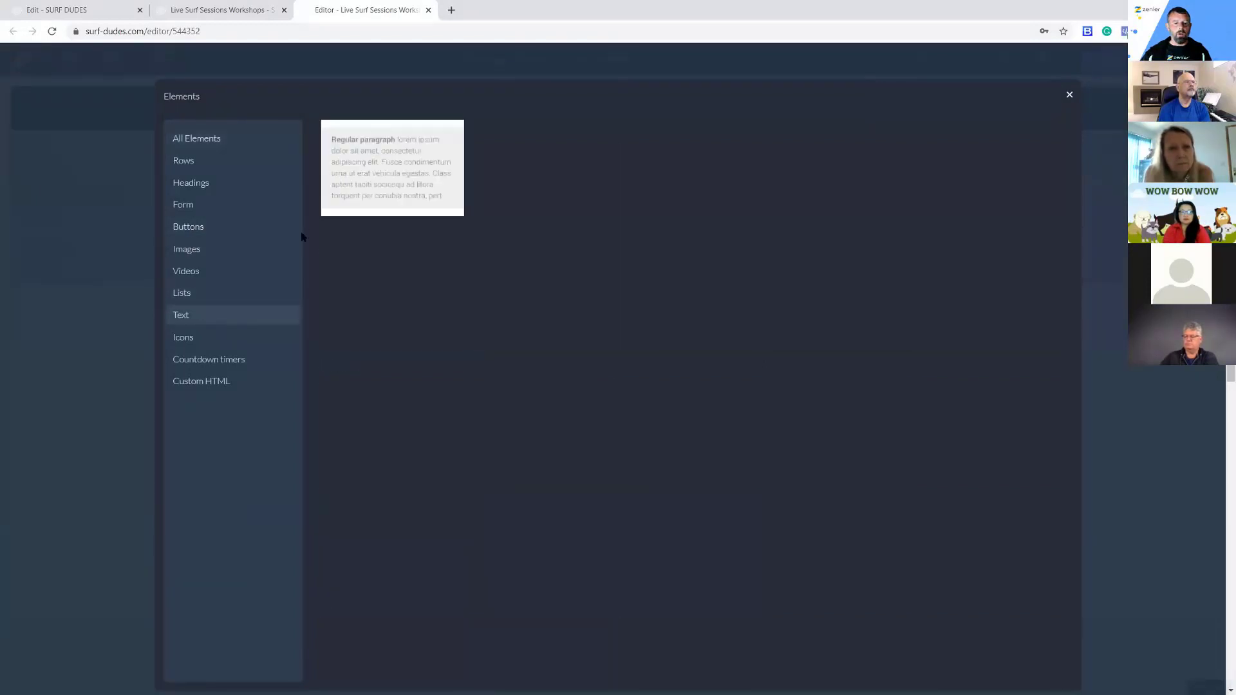
pyautogui.click(387, 215)
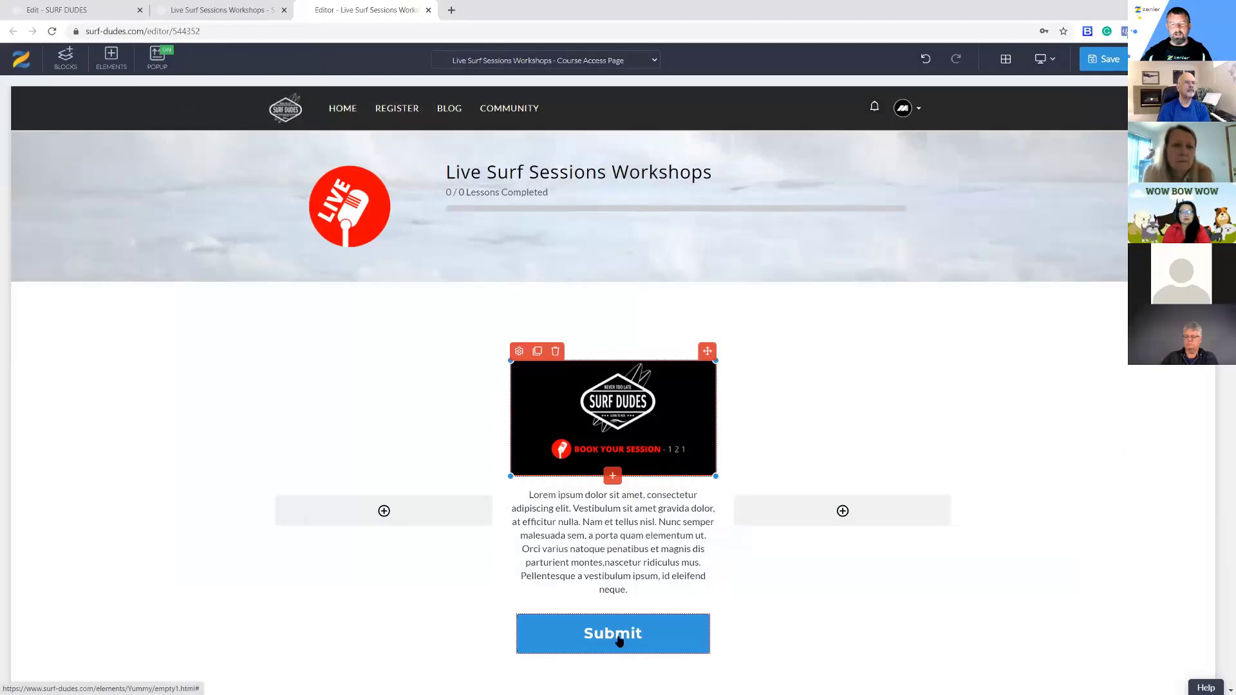
pyautogui.scroll(-10, 822, 438)
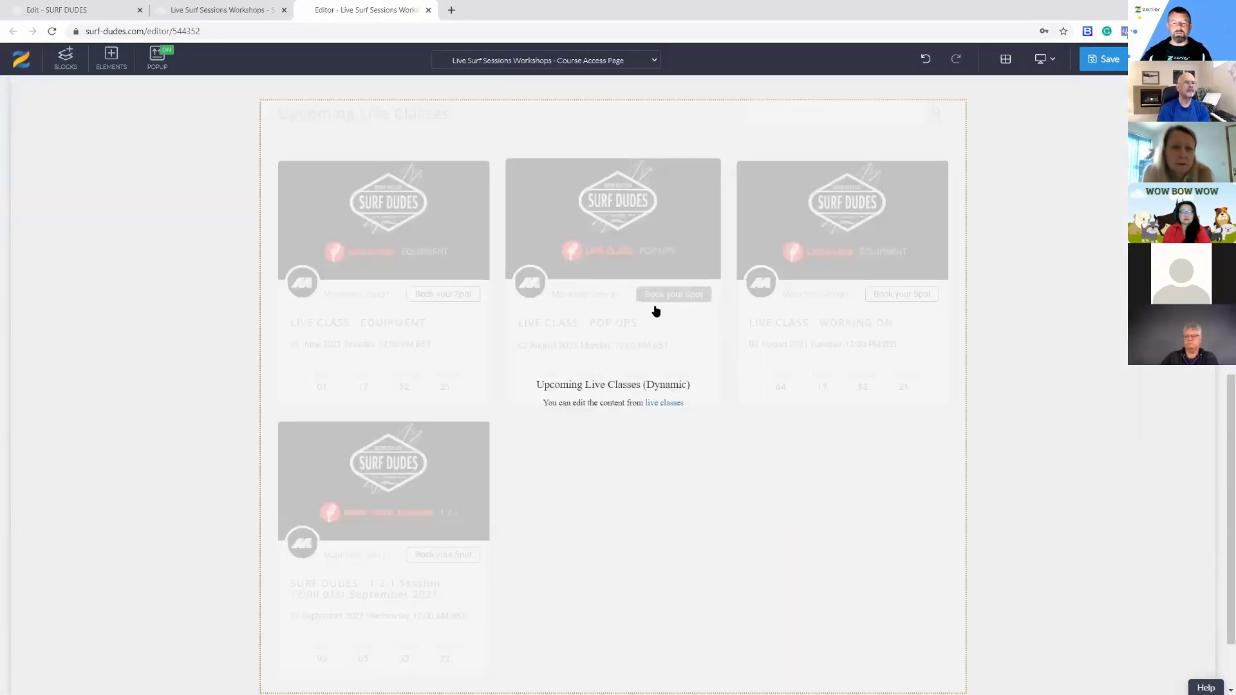
pyautogui.scroll(10, 654, 309)
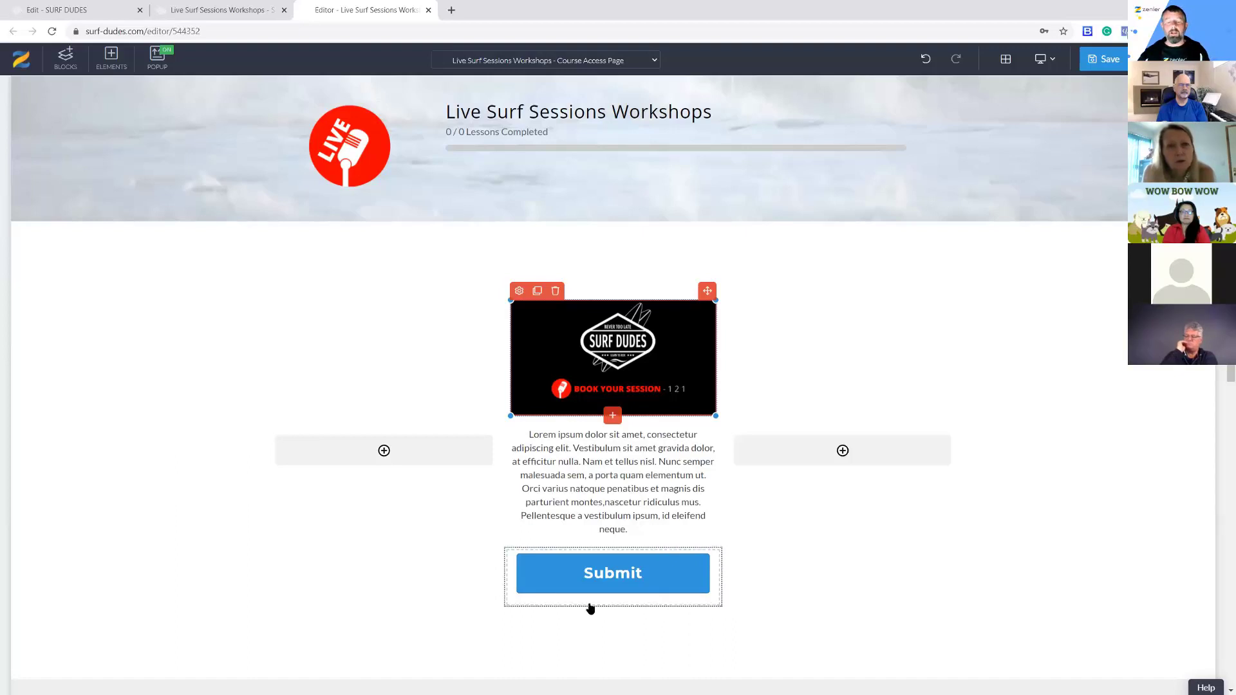
# Copy the sharing link of 121.jpg from the site's Media Library and close the share dialog
pyautogui.click(551, 579)
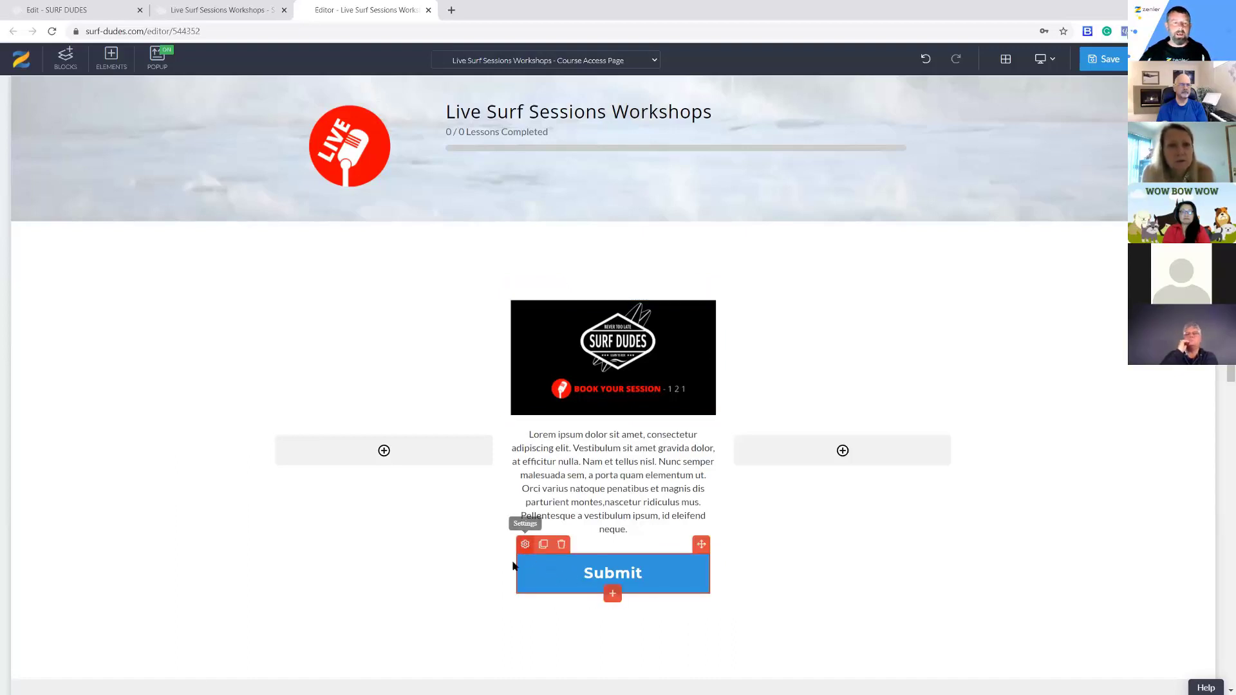
pyautogui.click(71, 9)
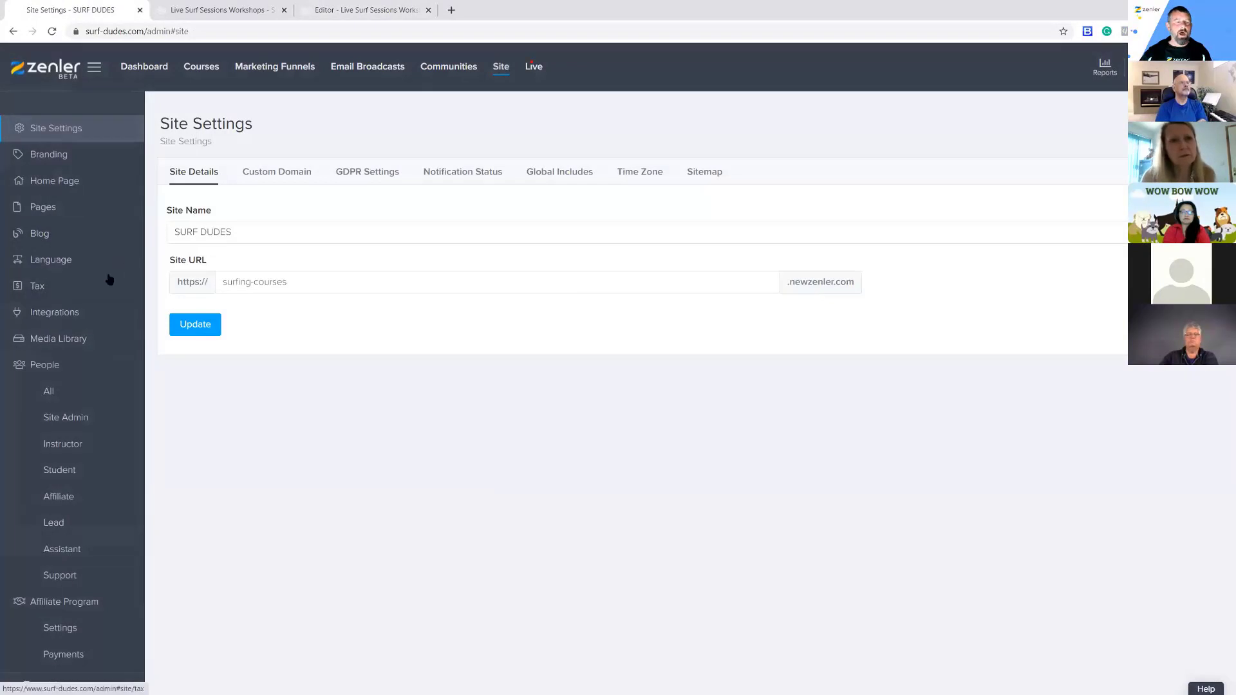
pyautogui.click(58, 338)
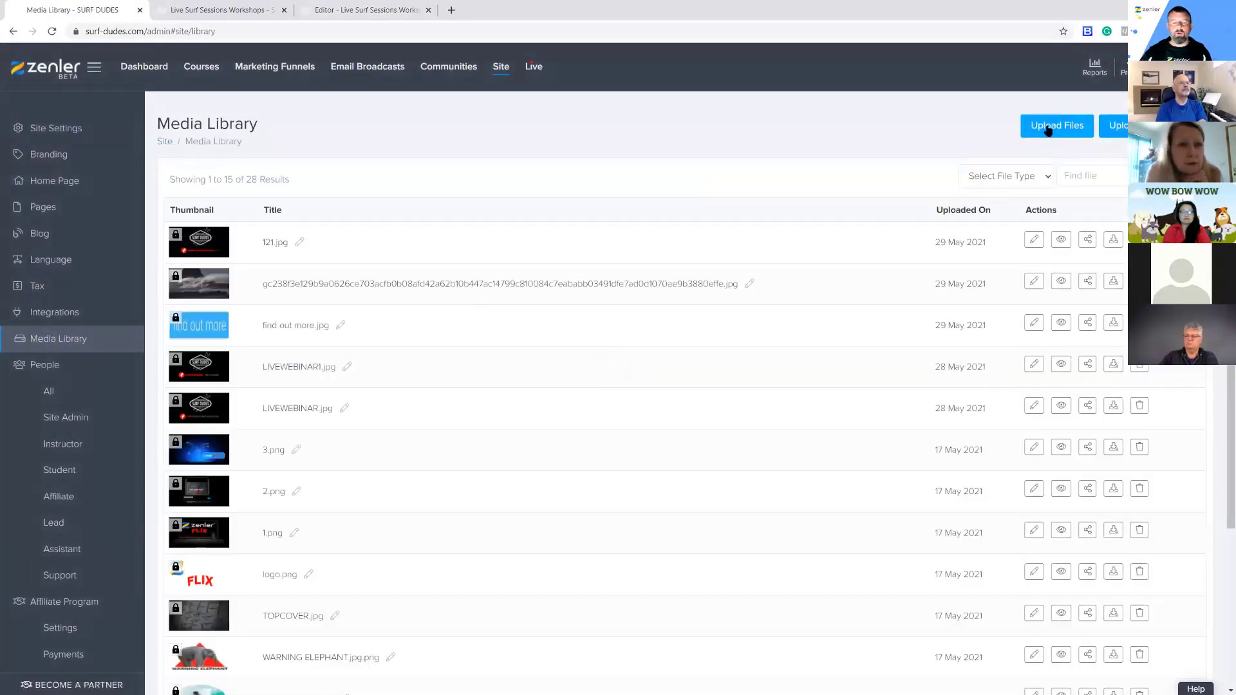
pyautogui.click(1087, 239)
pyautogui.click(760, 168)
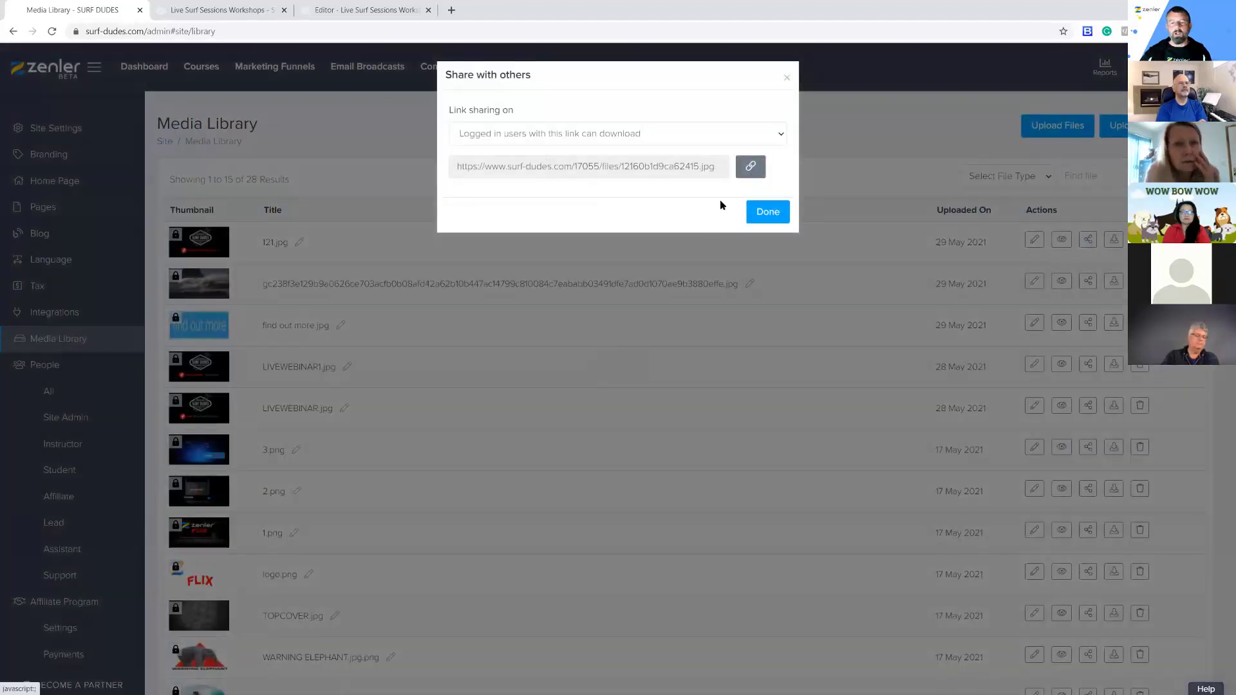
pyautogui.click(787, 77)
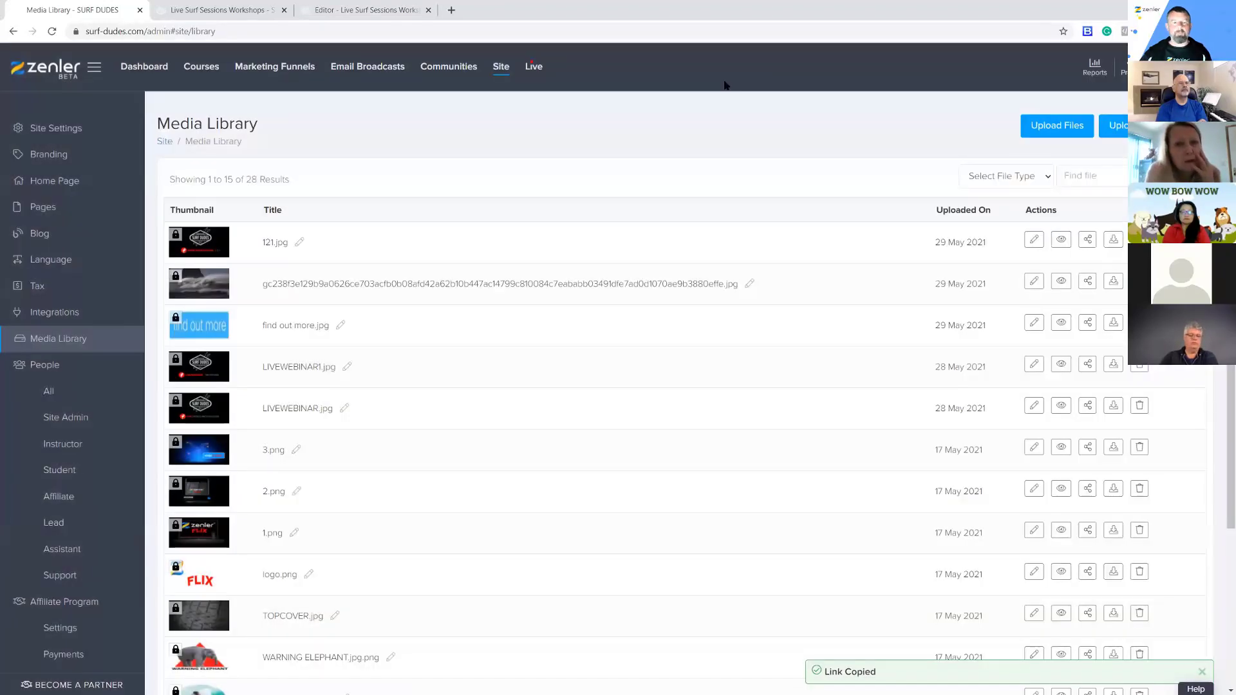
# Return to the course access page editor, look at the Submit button's settings, and close them
pyautogui.click(376, 11)
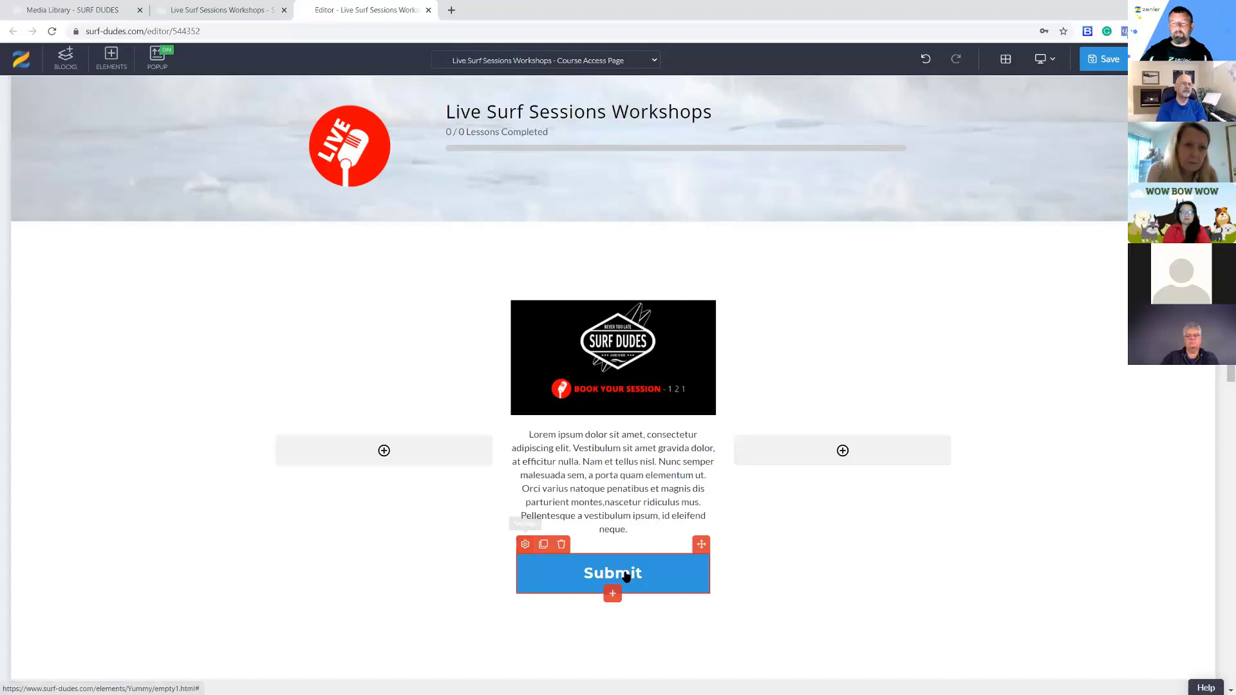
pyautogui.click(628, 577)
pyautogui.click(1134, 118)
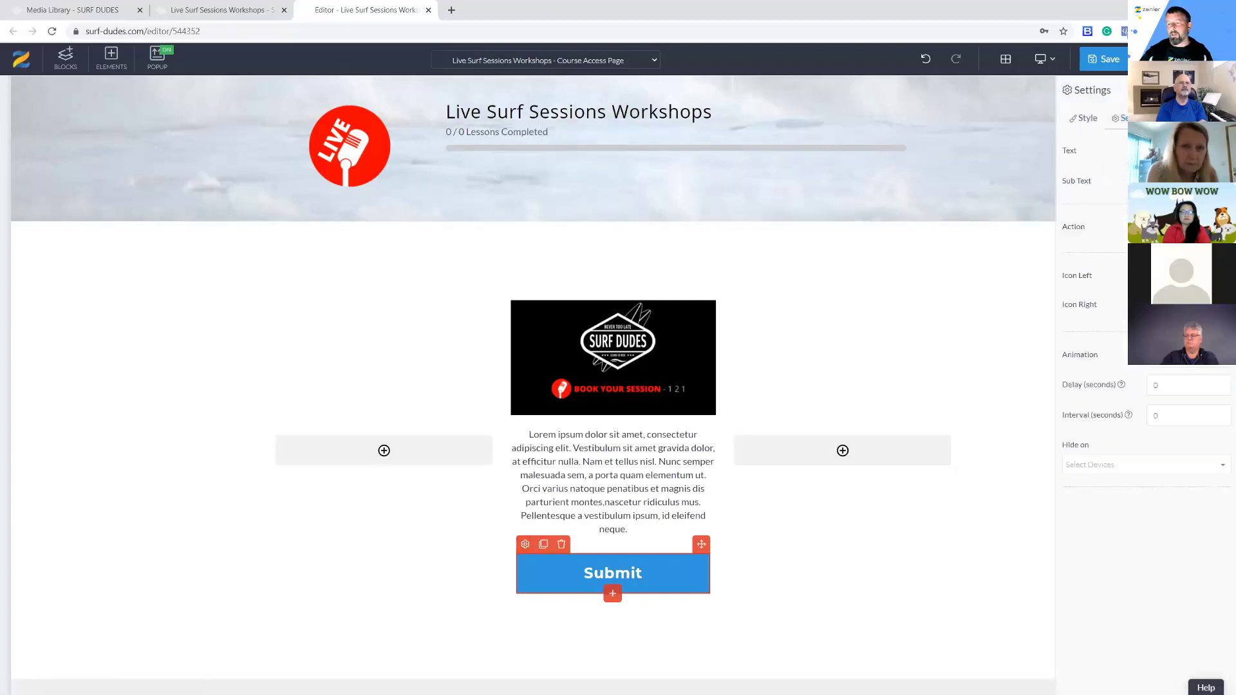
pyautogui.click(927, 279)
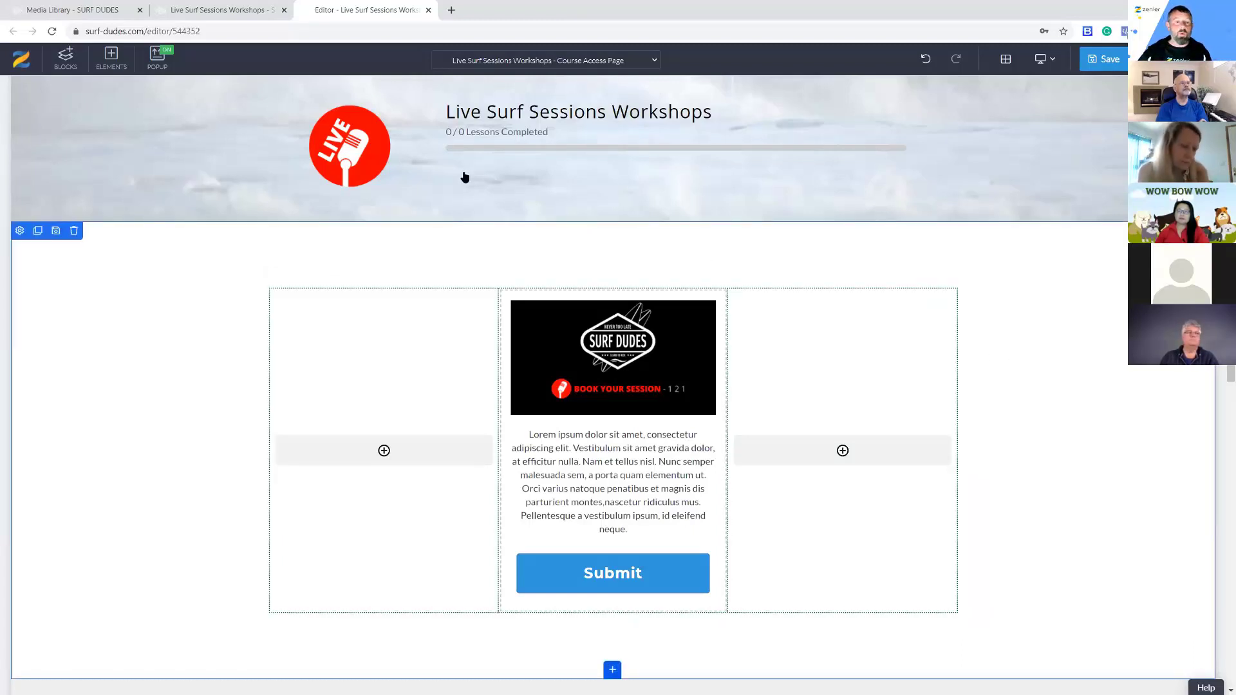
# Close the course access page editor without saving its changes, and close the Live Surf Sessions Workshops course pages
pyautogui.click(205, 13)
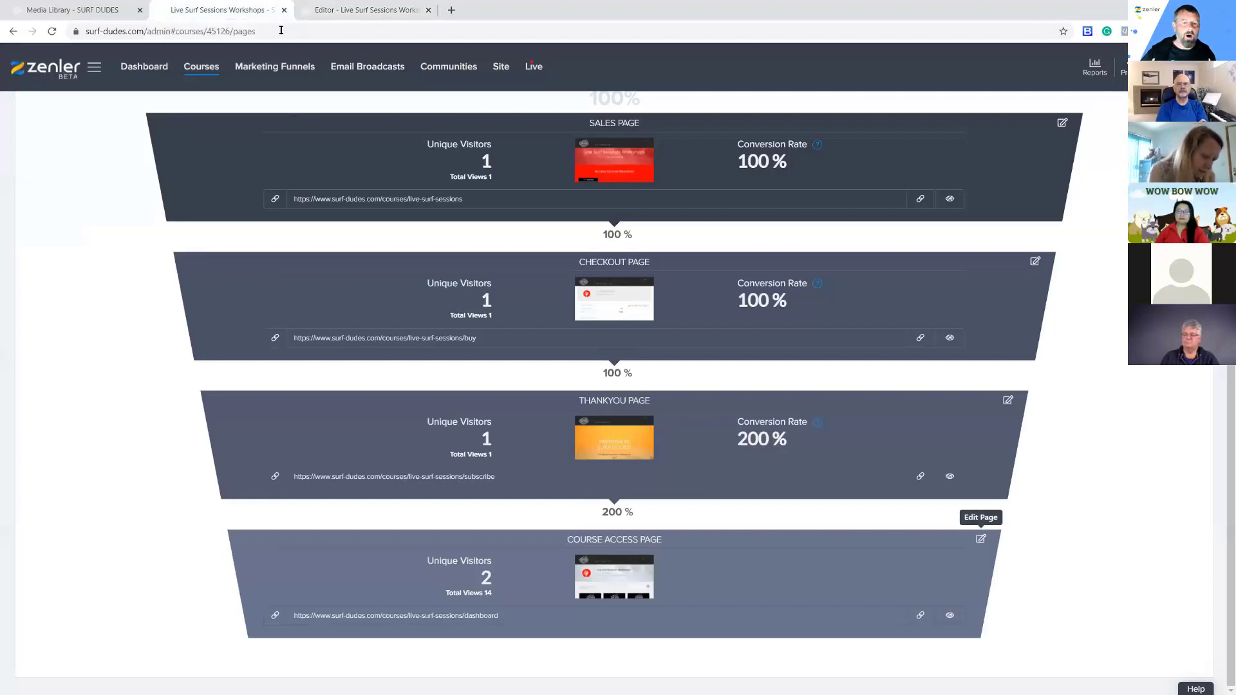
pyautogui.click(72, 10)
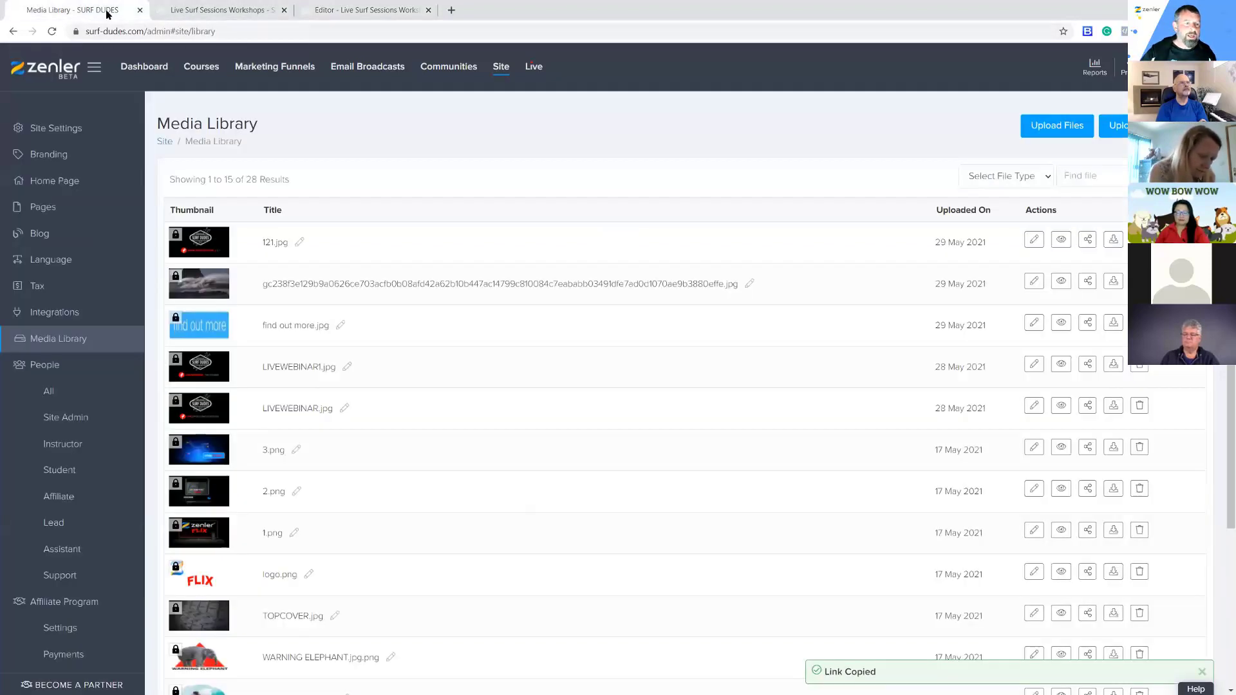
pyautogui.click(428, 10)
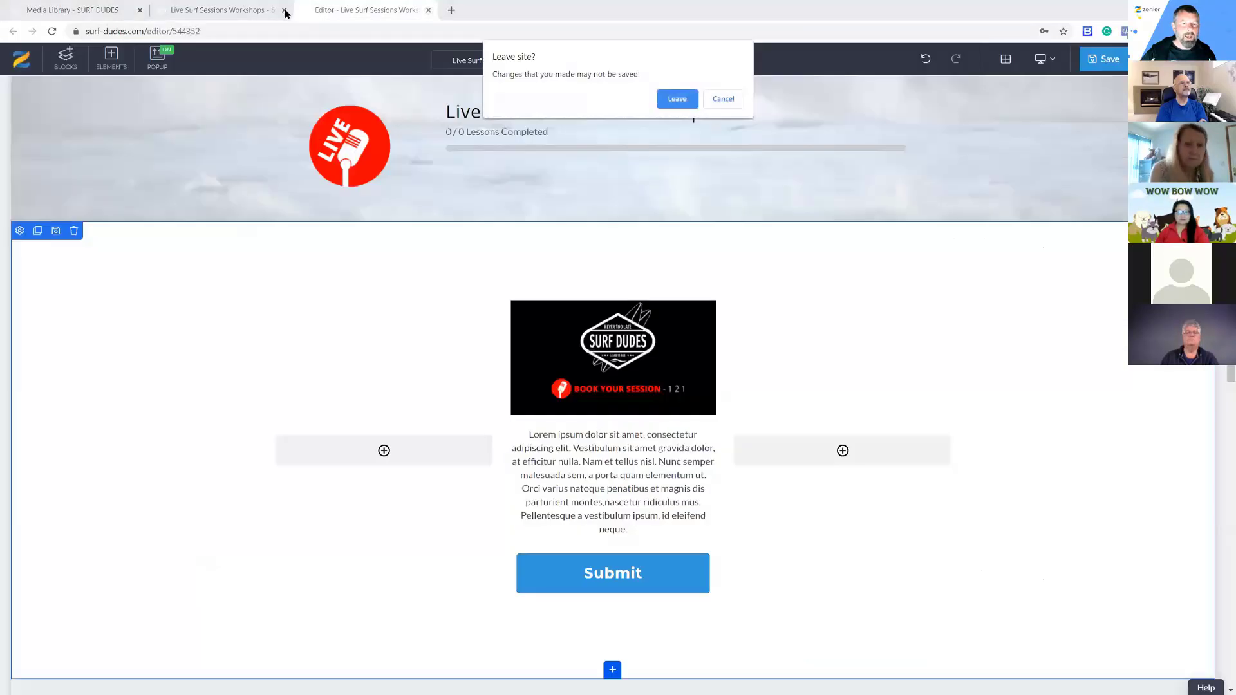
pyautogui.click(739, 104)
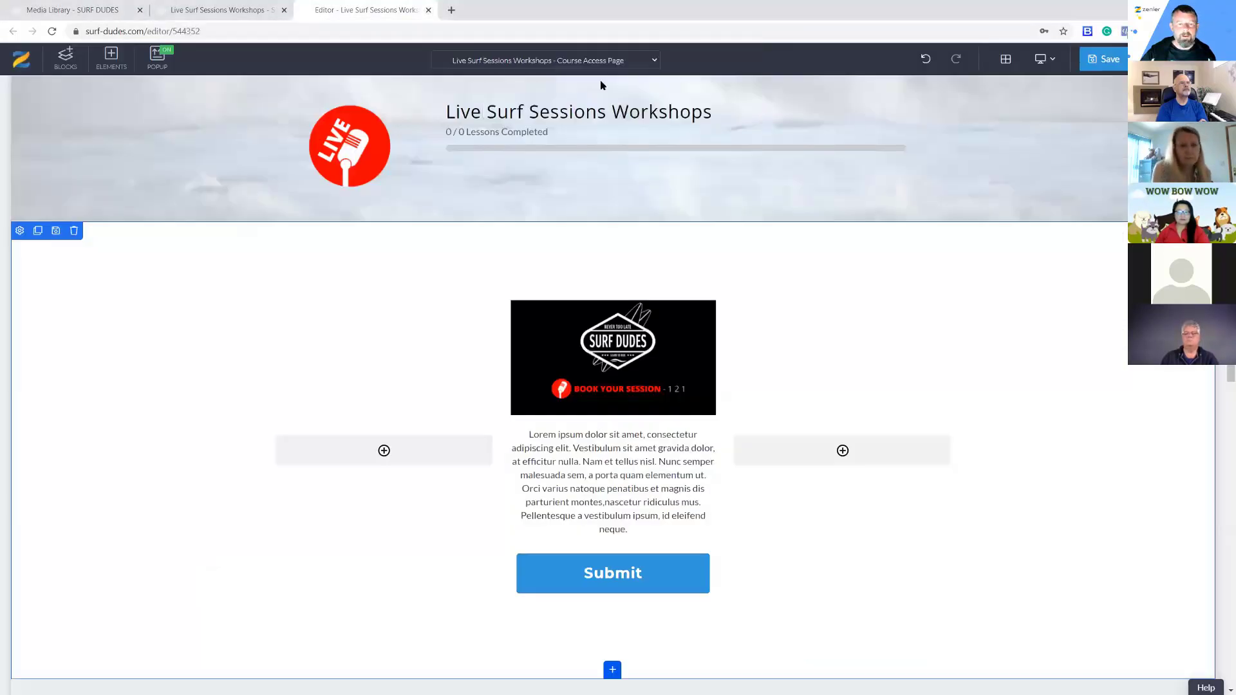
pyautogui.click(428, 10)
pyautogui.click(667, 122)
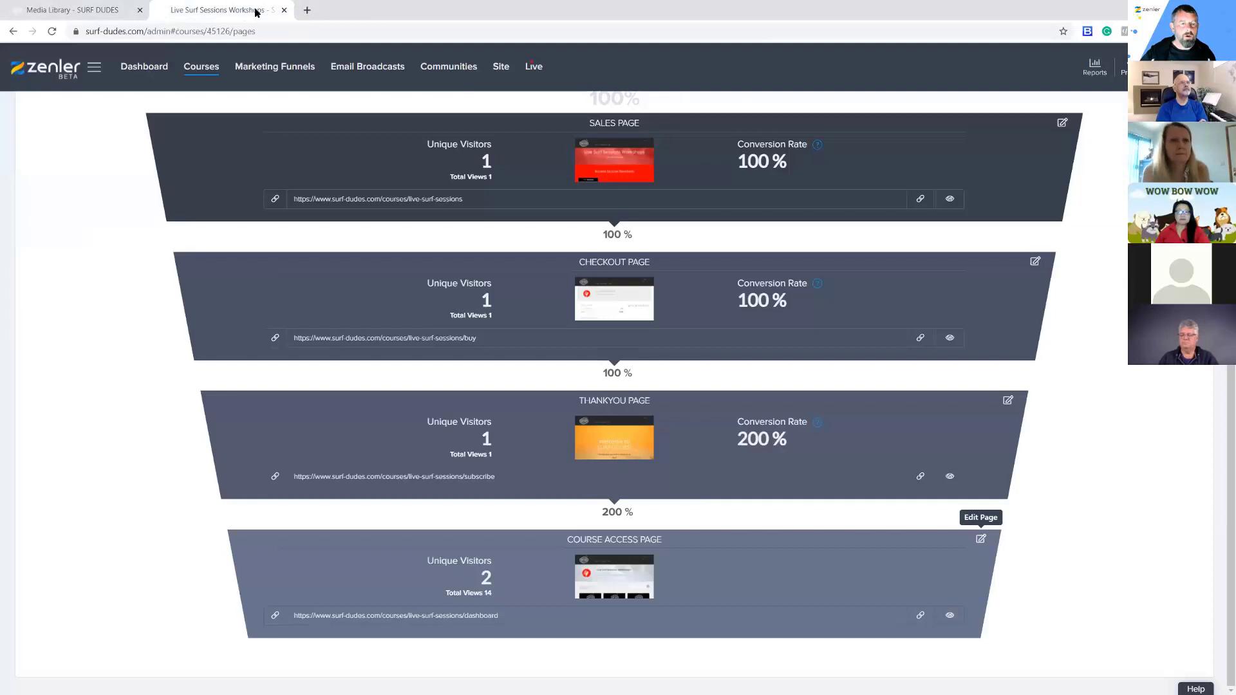
pyautogui.click(284, 9)
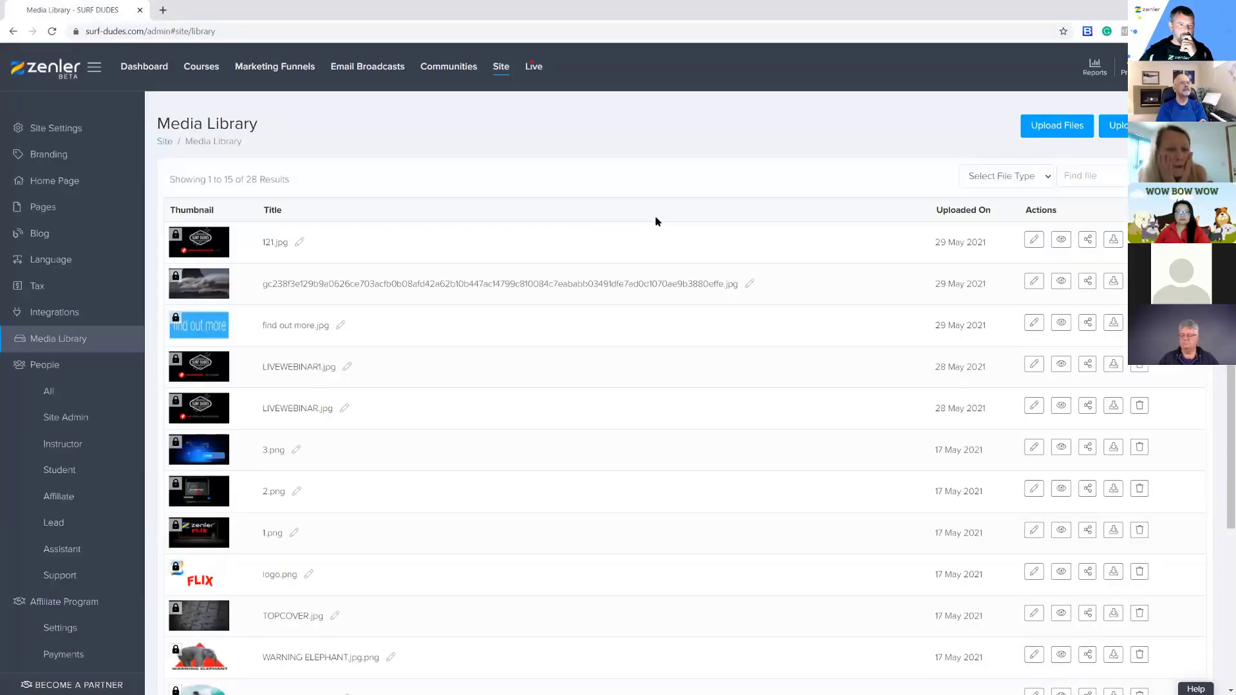
# Look through the live classes and live interactive webinars, including the options available for the course membership webinar
pyautogui.click(533, 66)
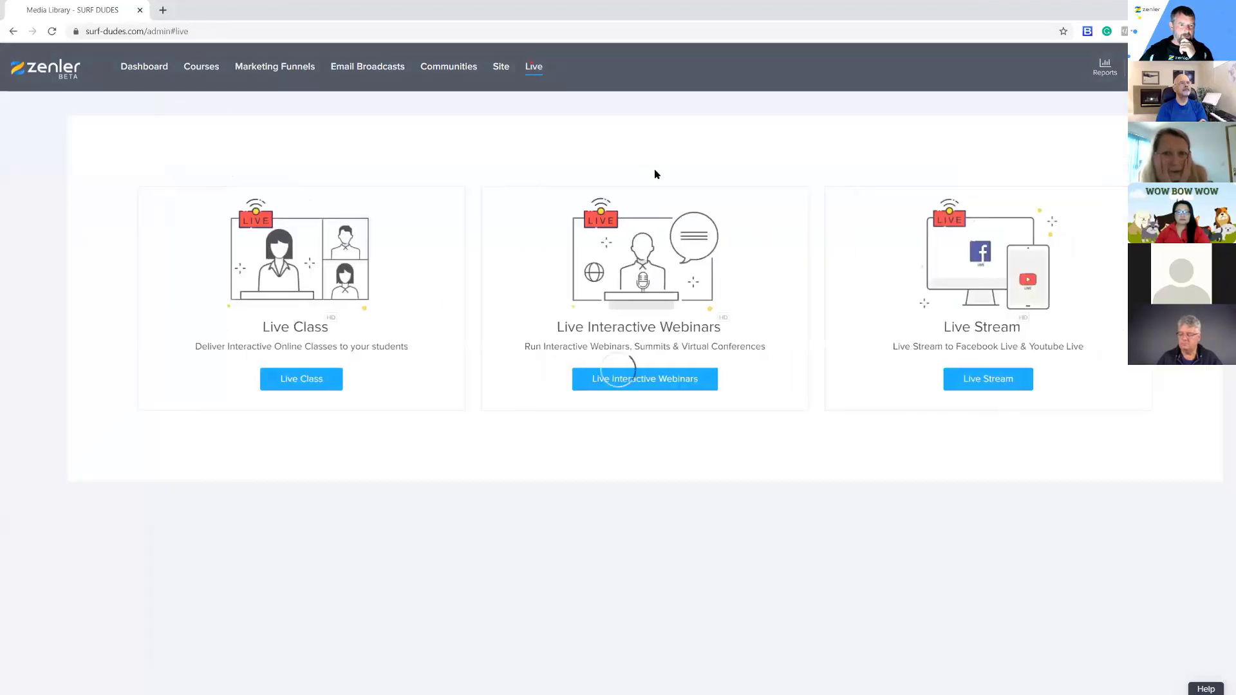
pyautogui.click(264, 387)
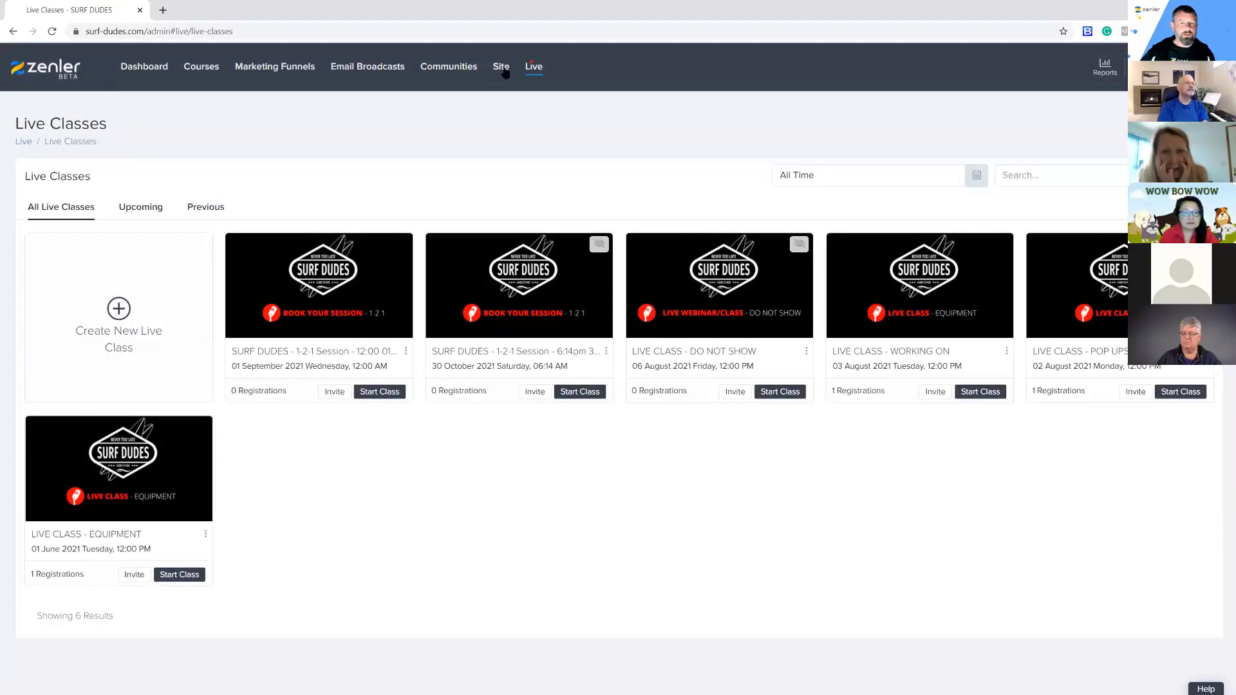
pyautogui.click(531, 70)
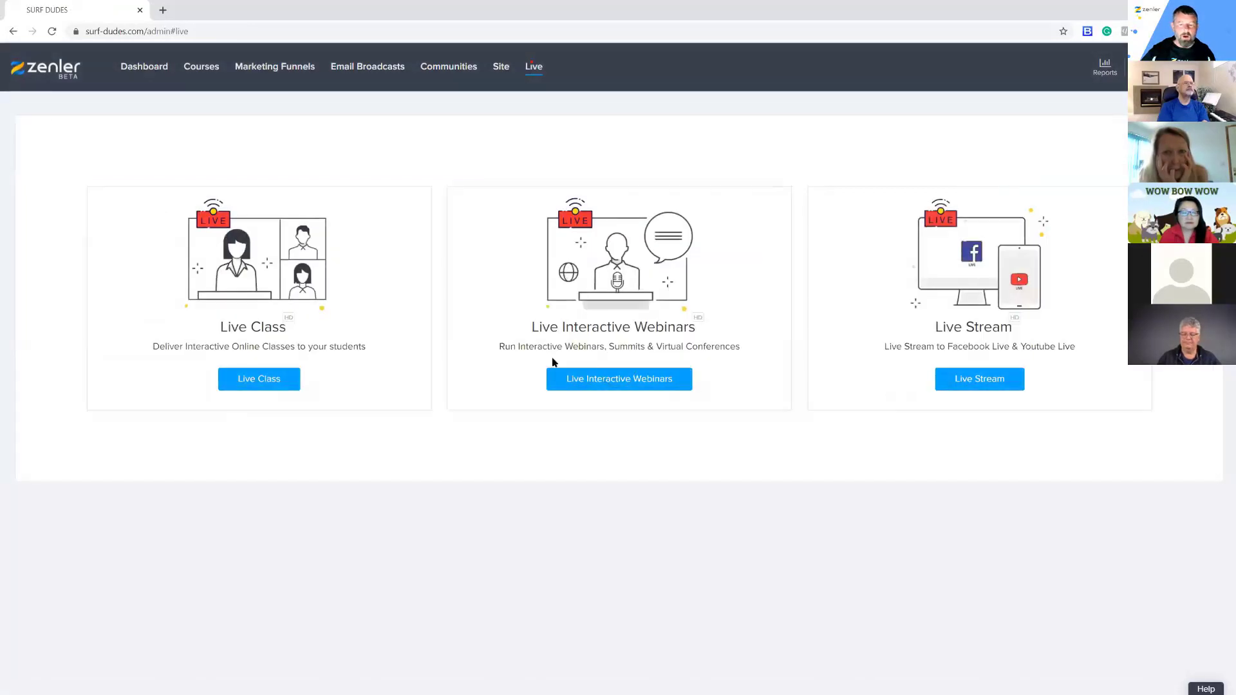
pyautogui.click(583, 384)
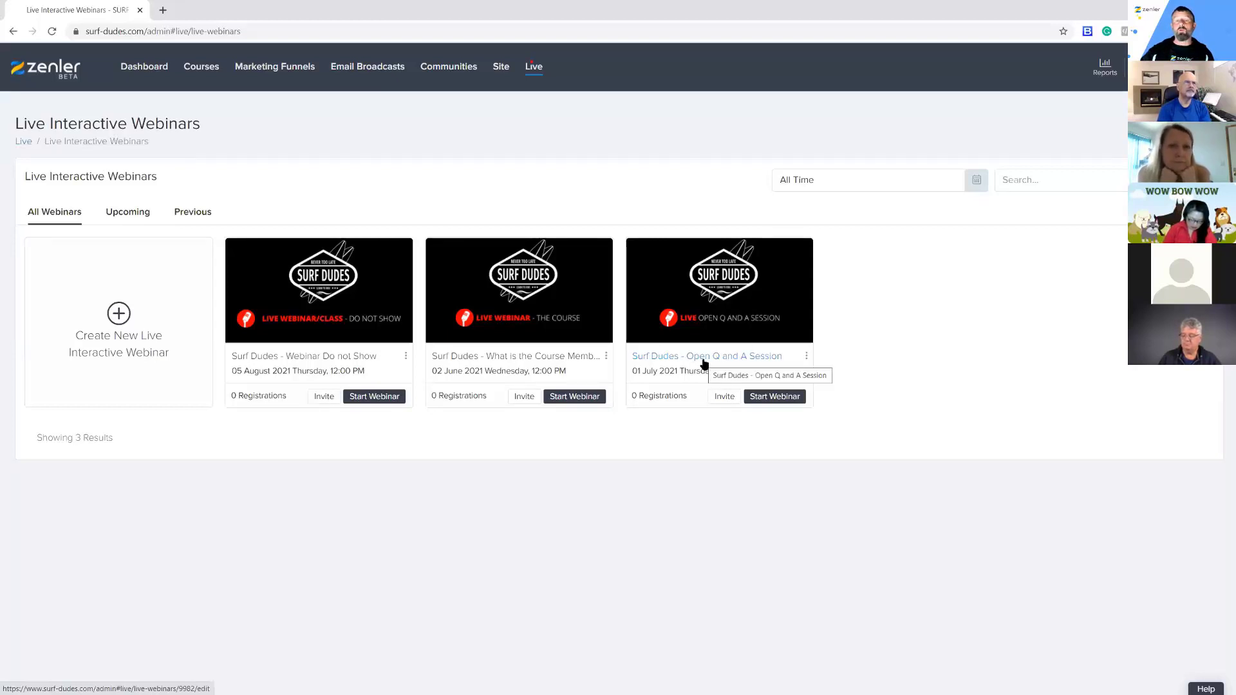
pyautogui.click(605, 356)
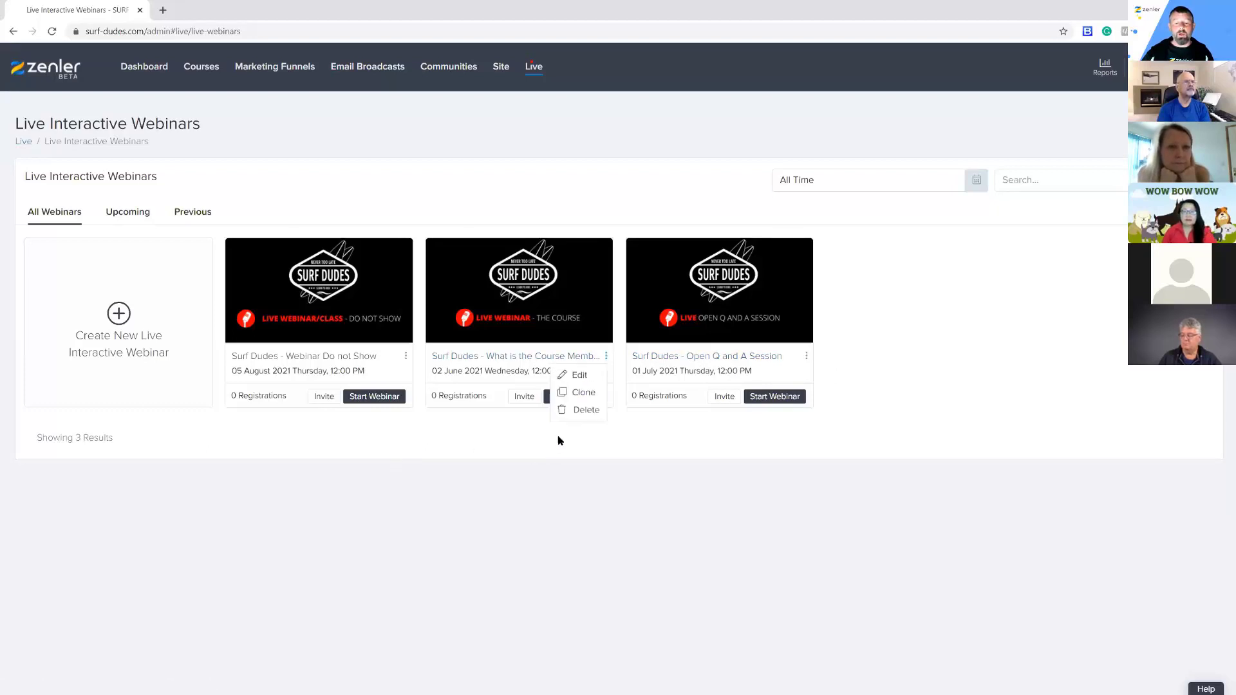
pyautogui.click(708, 512)
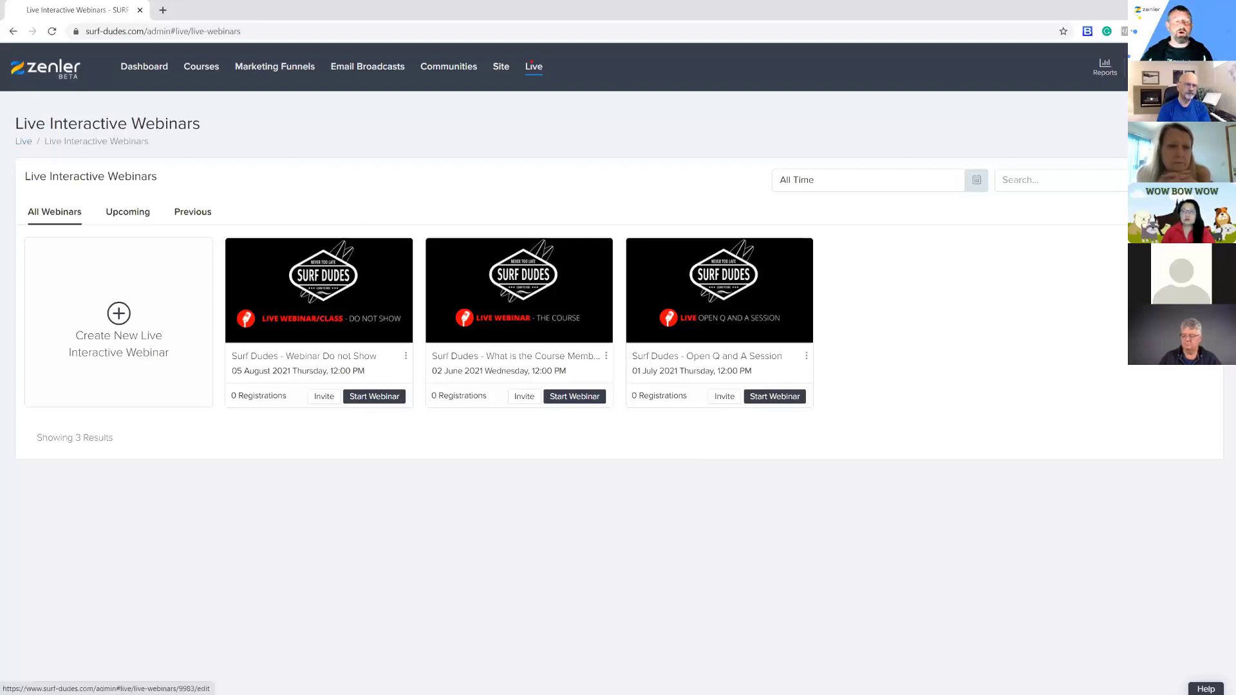
# Edit the live class LIVE CLASS - EQUIPMENT to make it secret and save the update
pyautogui.click(533, 67)
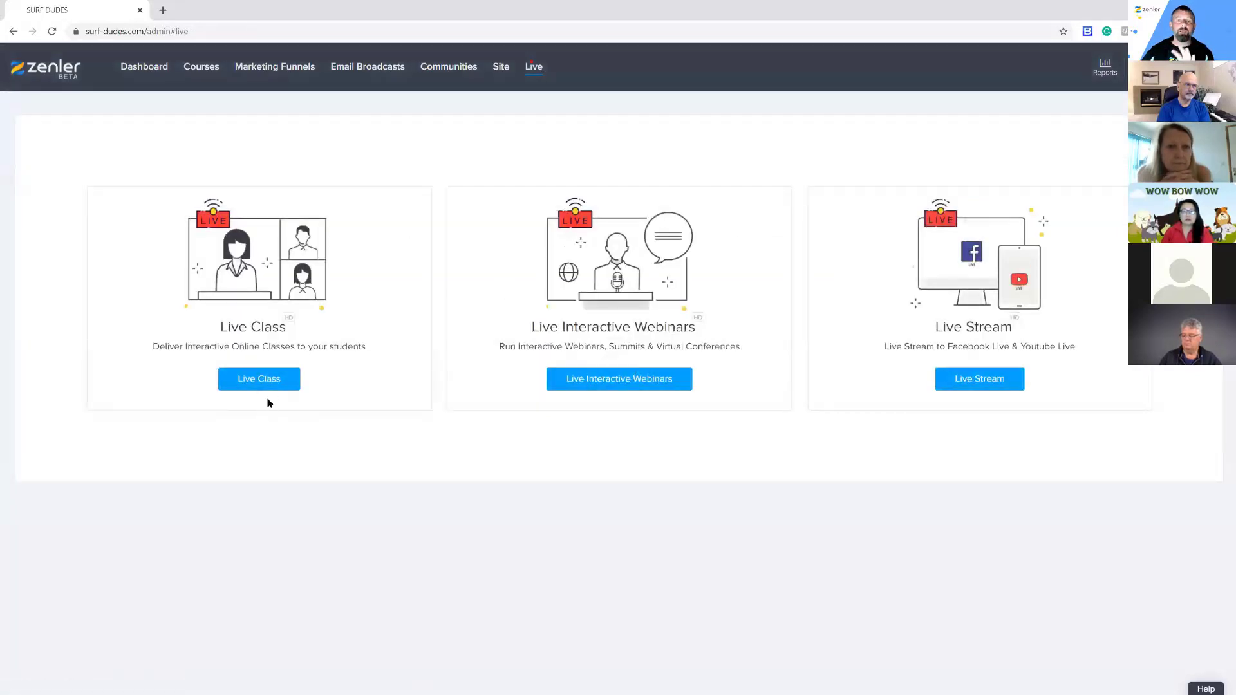
pyautogui.click(379, 400)
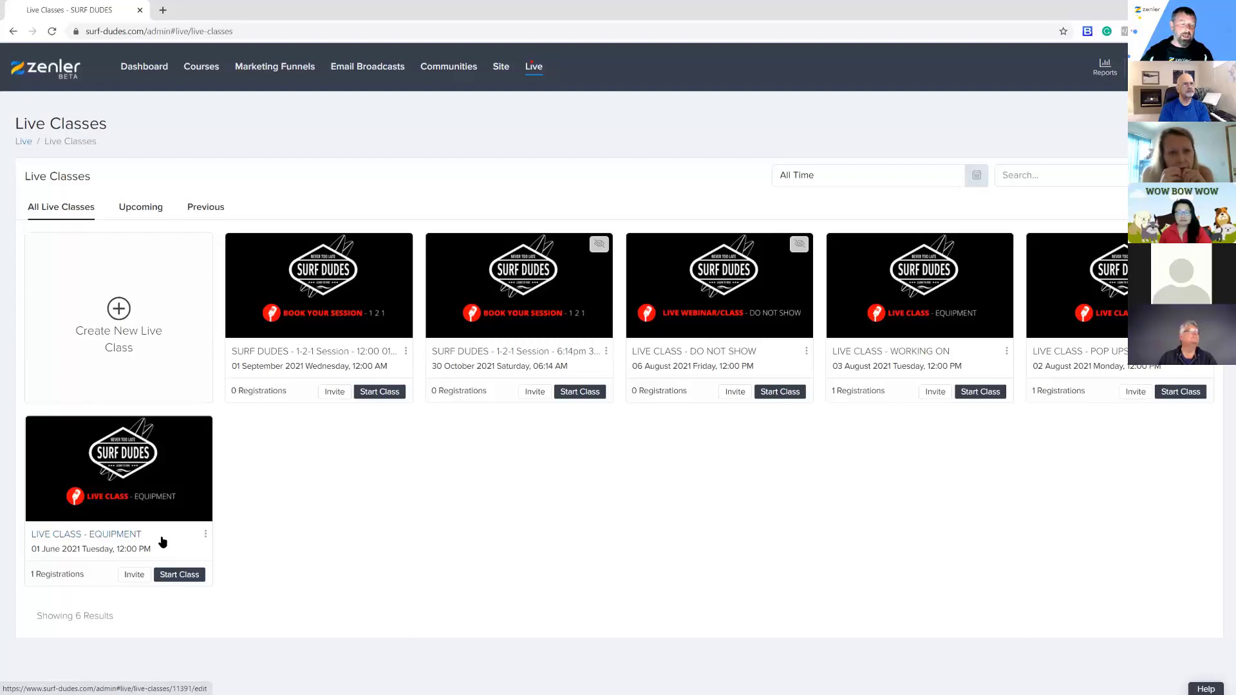
pyautogui.click(206, 534)
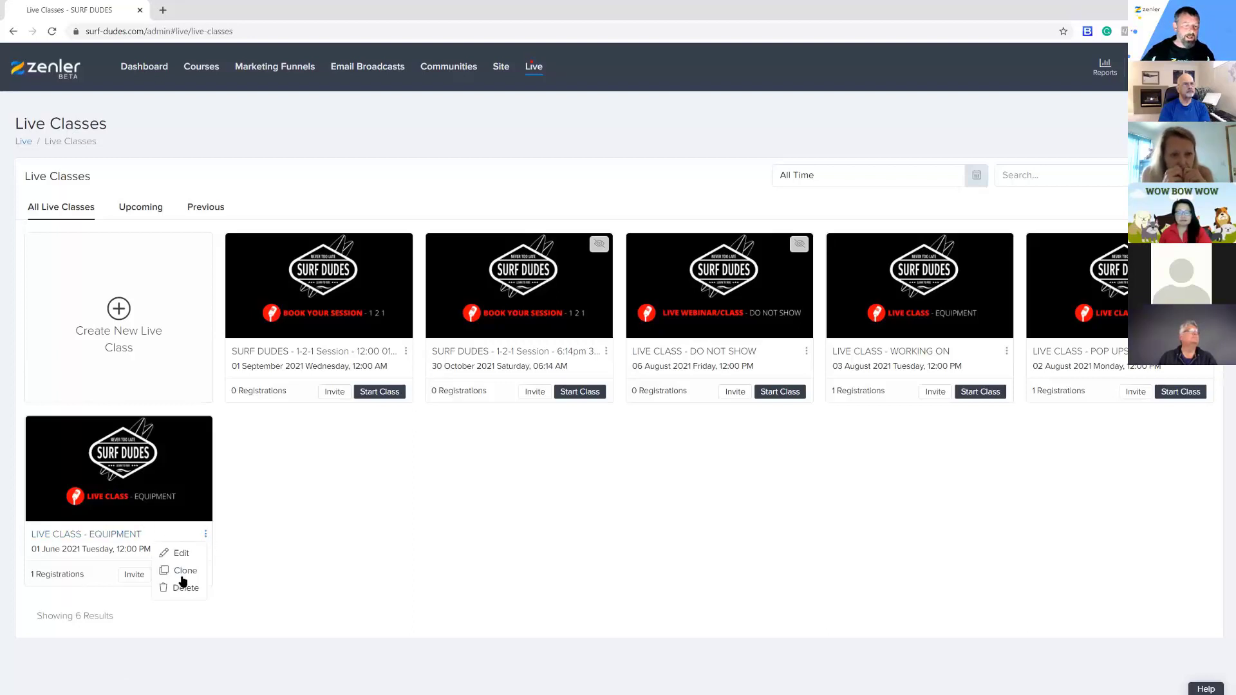
pyautogui.click(179, 553)
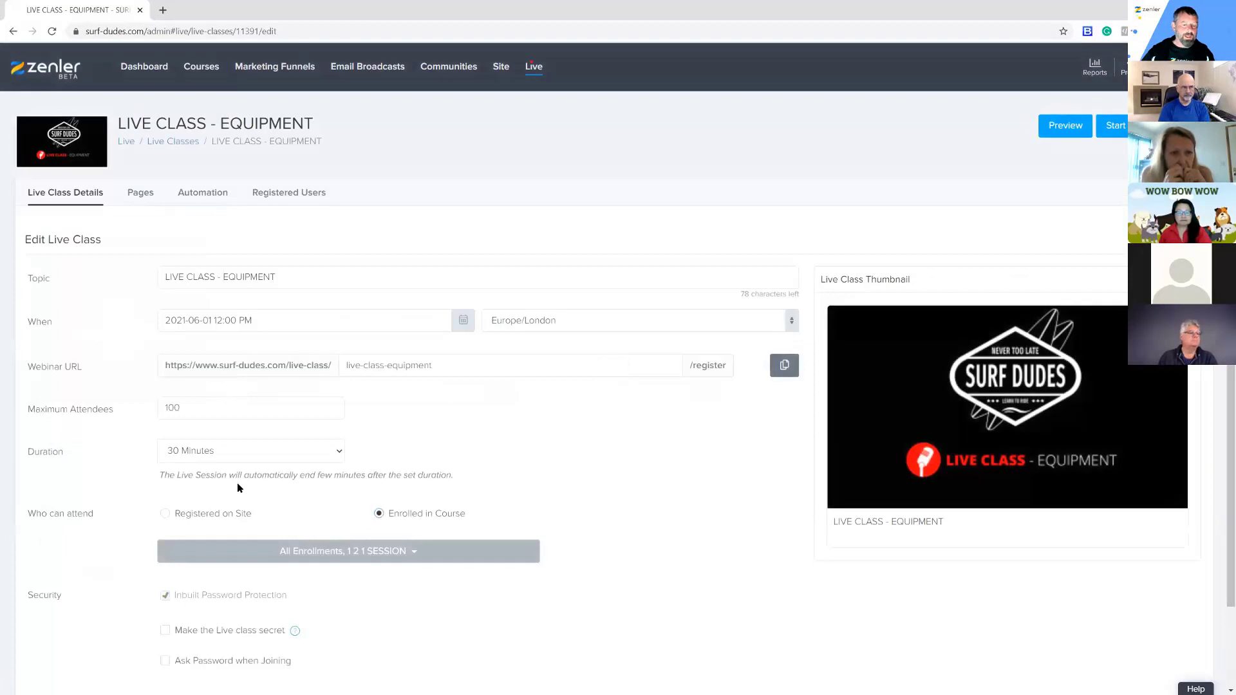
pyautogui.scroll(-2, 352, 569)
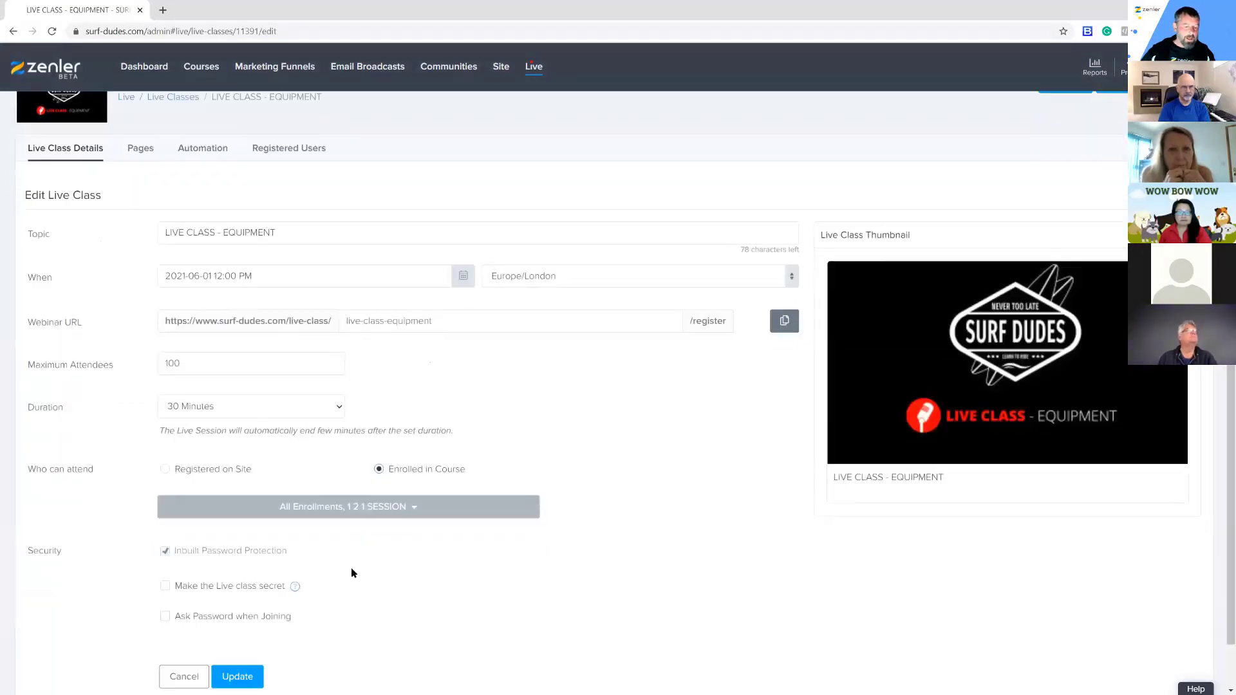
pyautogui.scroll(-2, 352, 571)
pyautogui.click(165, 538)
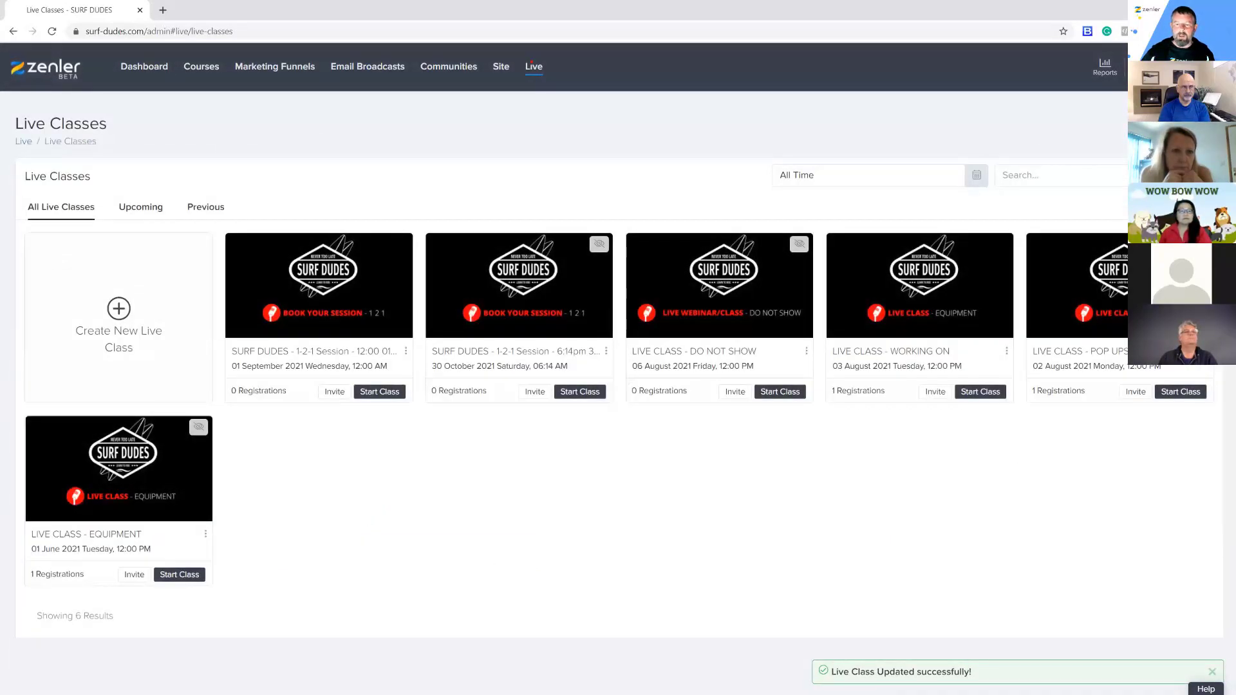
# Edit the 1-2-1 session for 6:14pm 30th October 2021 to turn off its secret setting and save the update
pyautogui.click(606, 351)
pyautogui.click(586, 374)
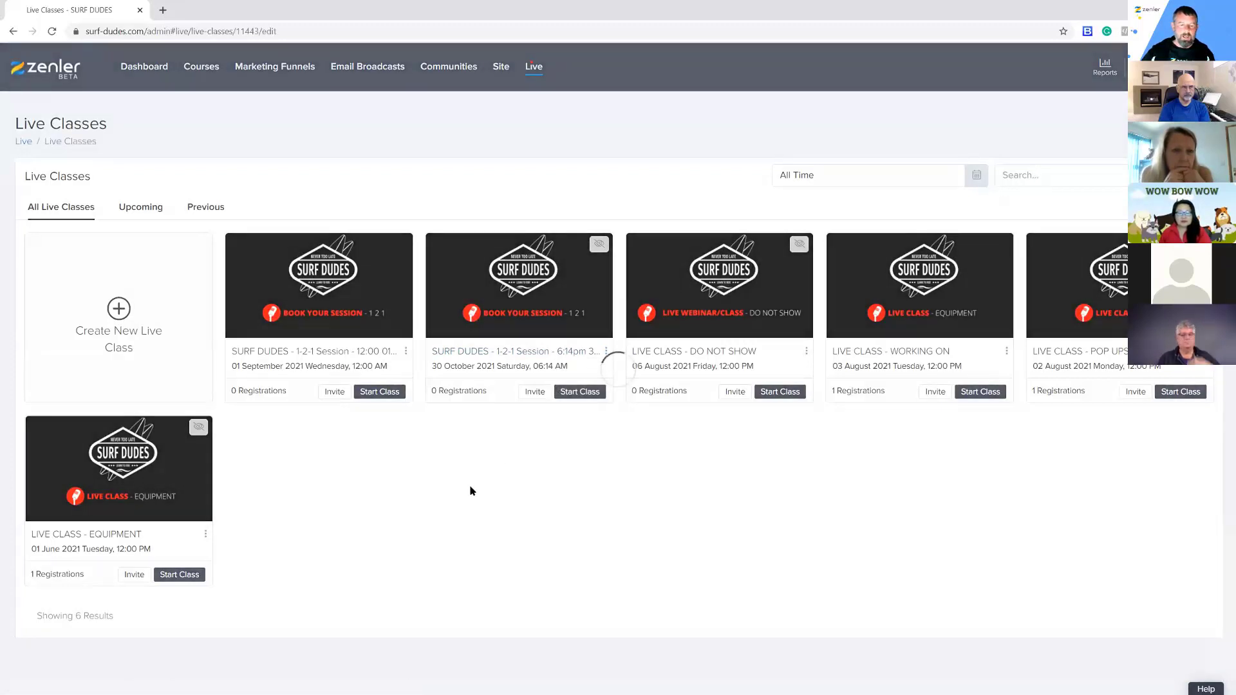
pyautogui.scroll(-1, 183, 636)
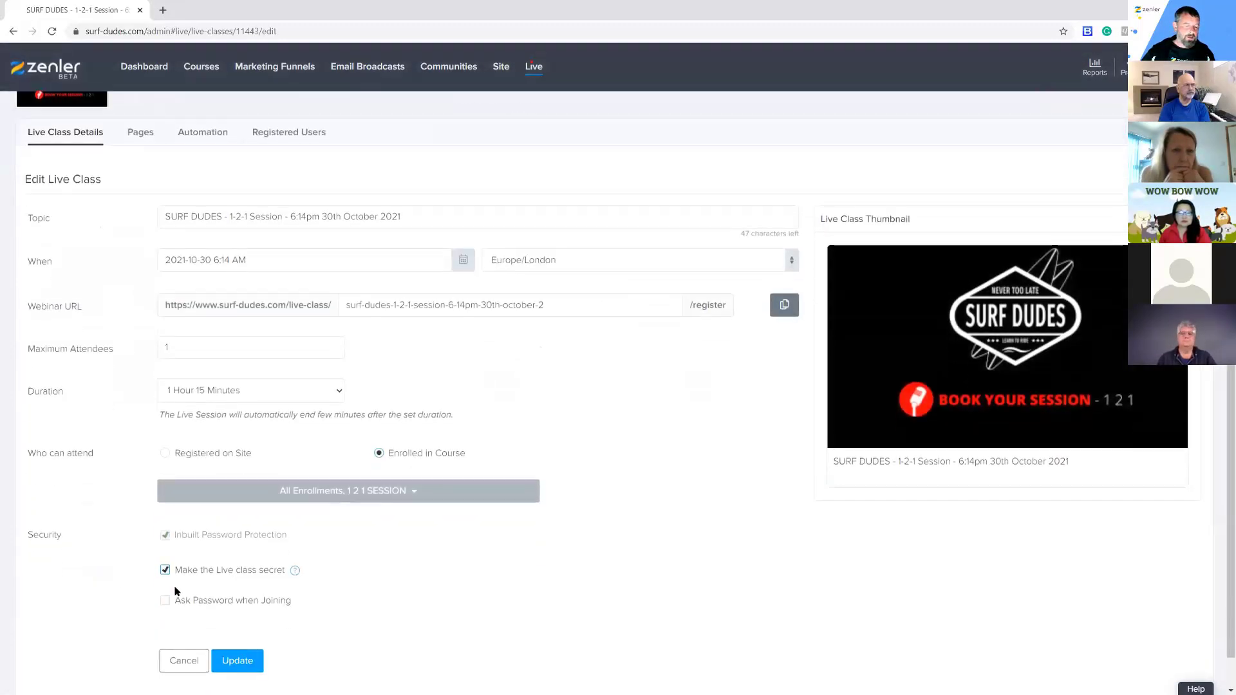
pyautogui.click(238, 660)
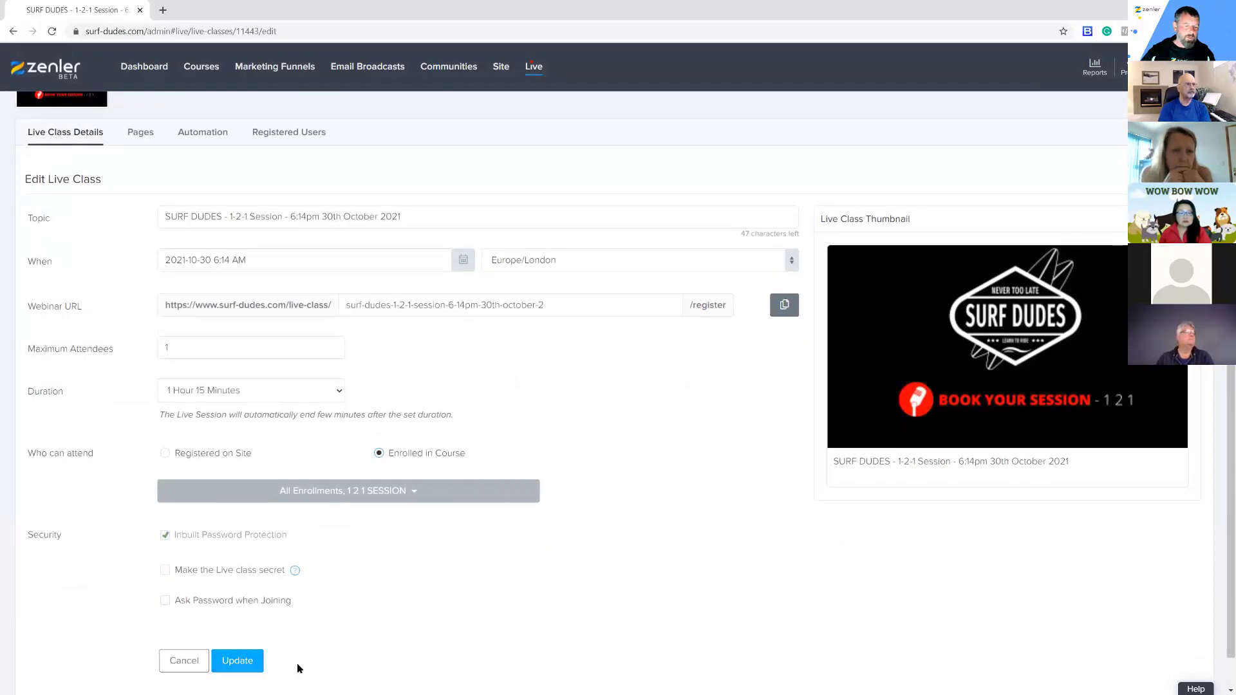
# Check the 30th October session's maximum attendees and registered users, and return to the list of live classes
pyautogui.scroll(1, 379, 389)
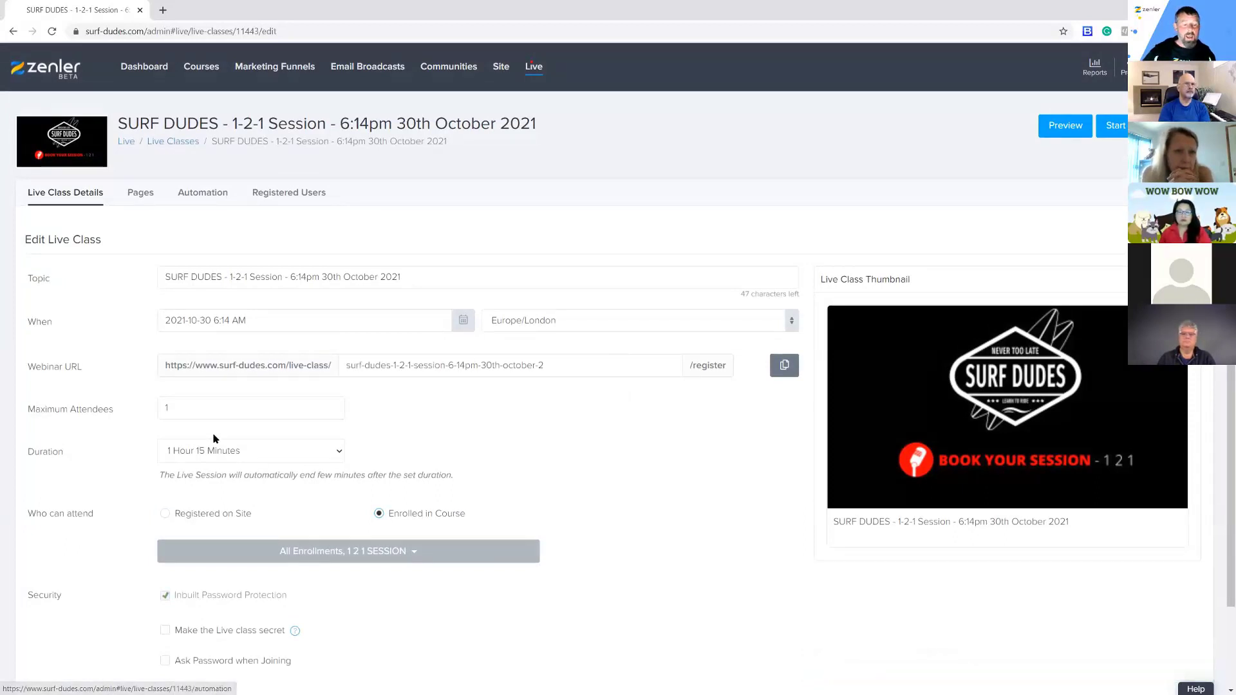
pyautogui.moveTo(174, 412); pyautogui.dragTo(138, 412)
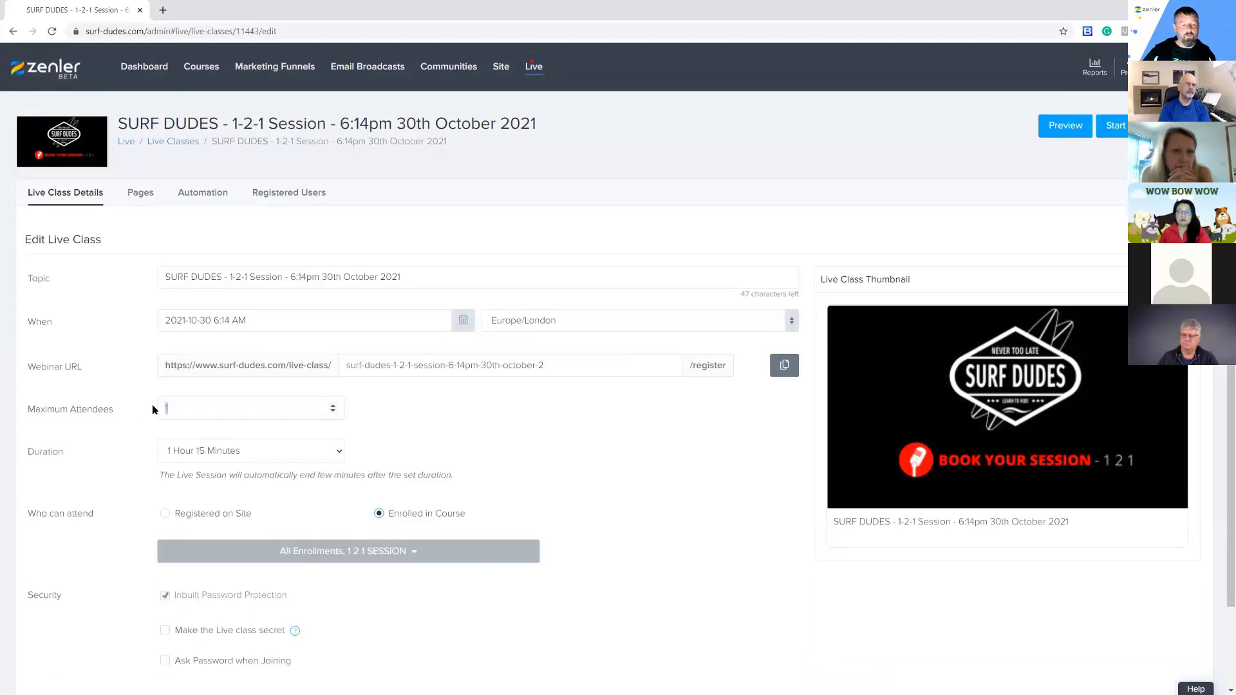
pyautogui.click(469, 420)
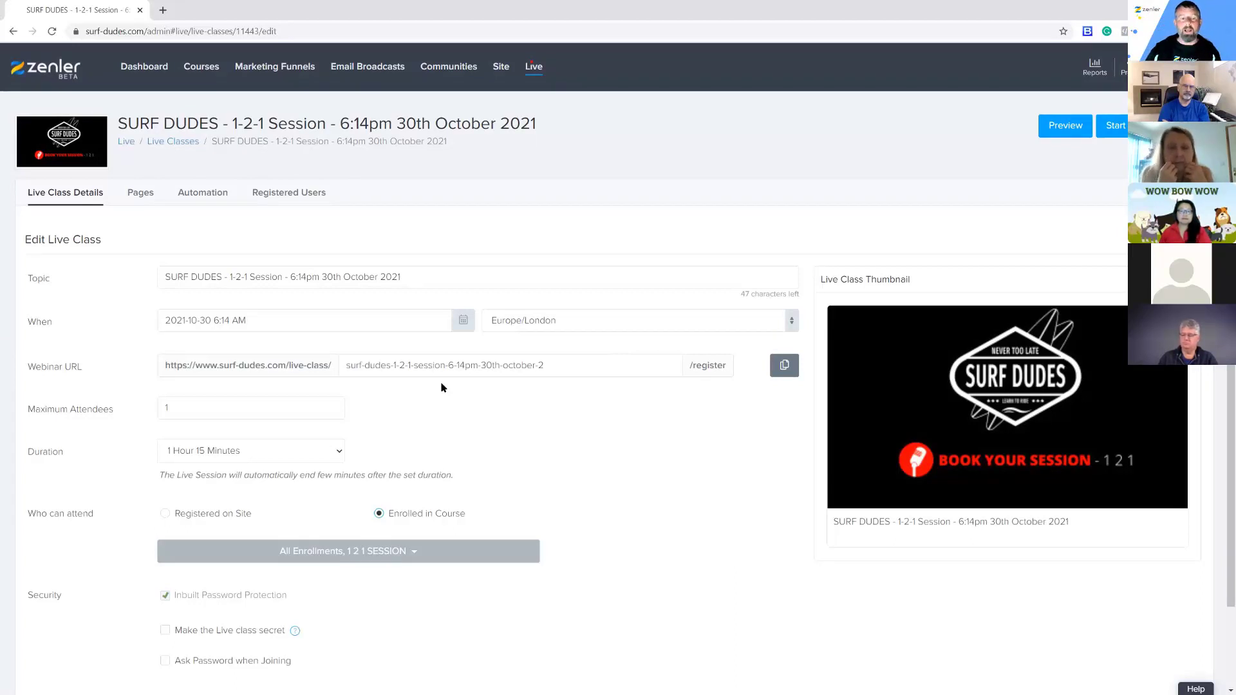
pyautogui.click(282, 193)
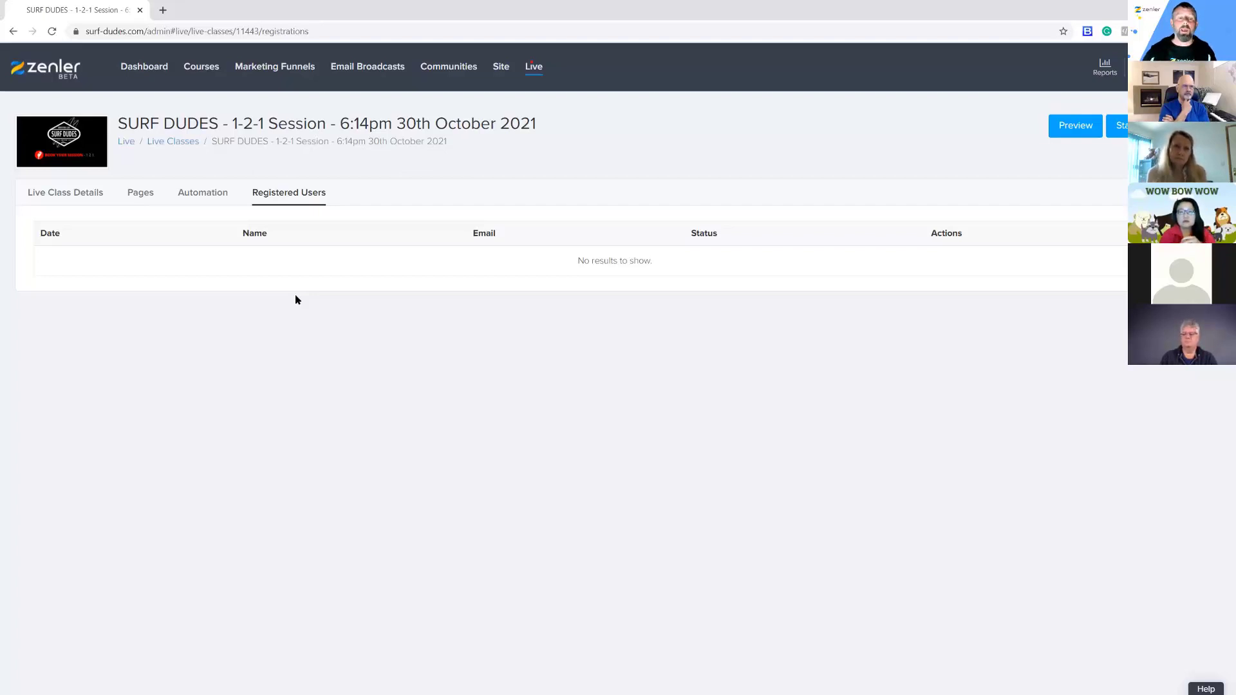
pyautogui.click(533, 70)
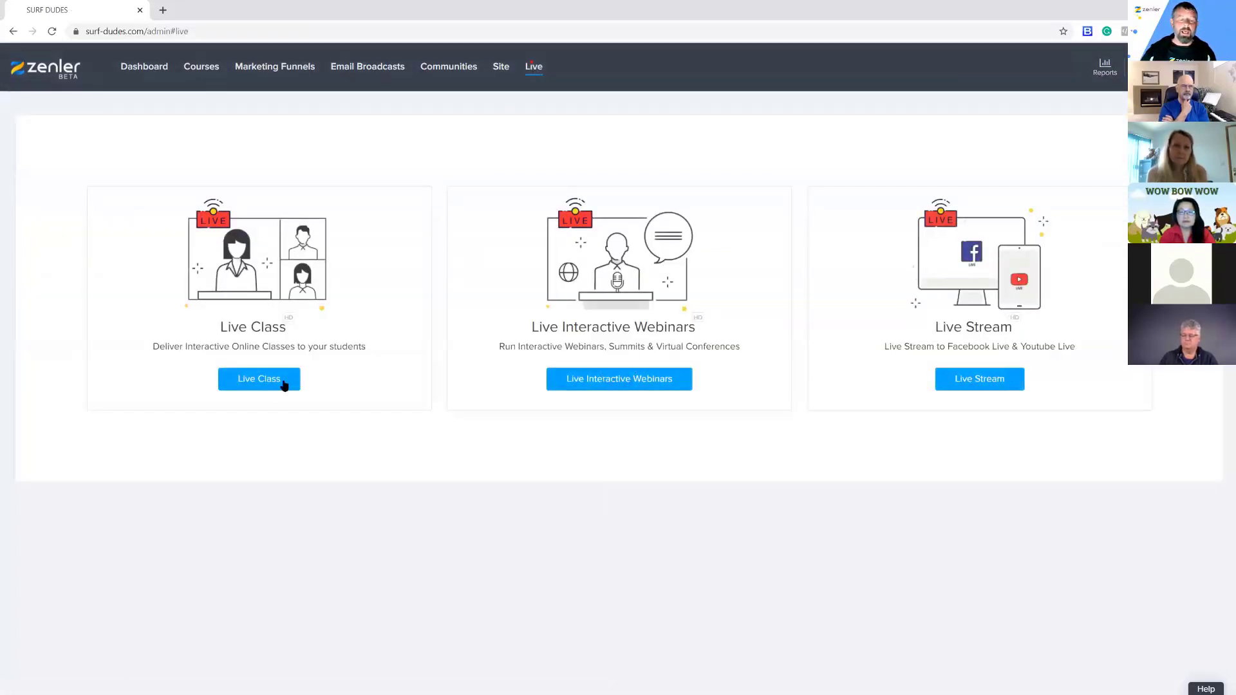
pyautogui.click(267, 378)
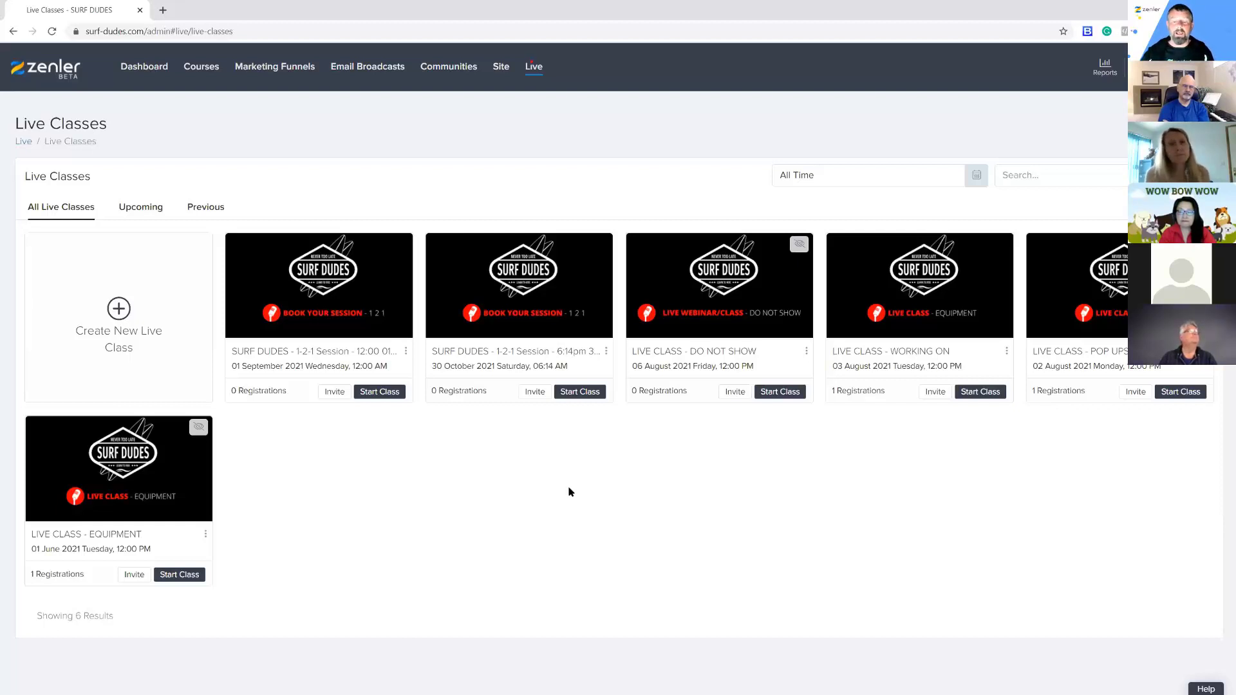
# Make the live class LIVE CLASS - WORKING ON secret, save the update, and return to the live classes list
pyautogui.click(1006, 352)
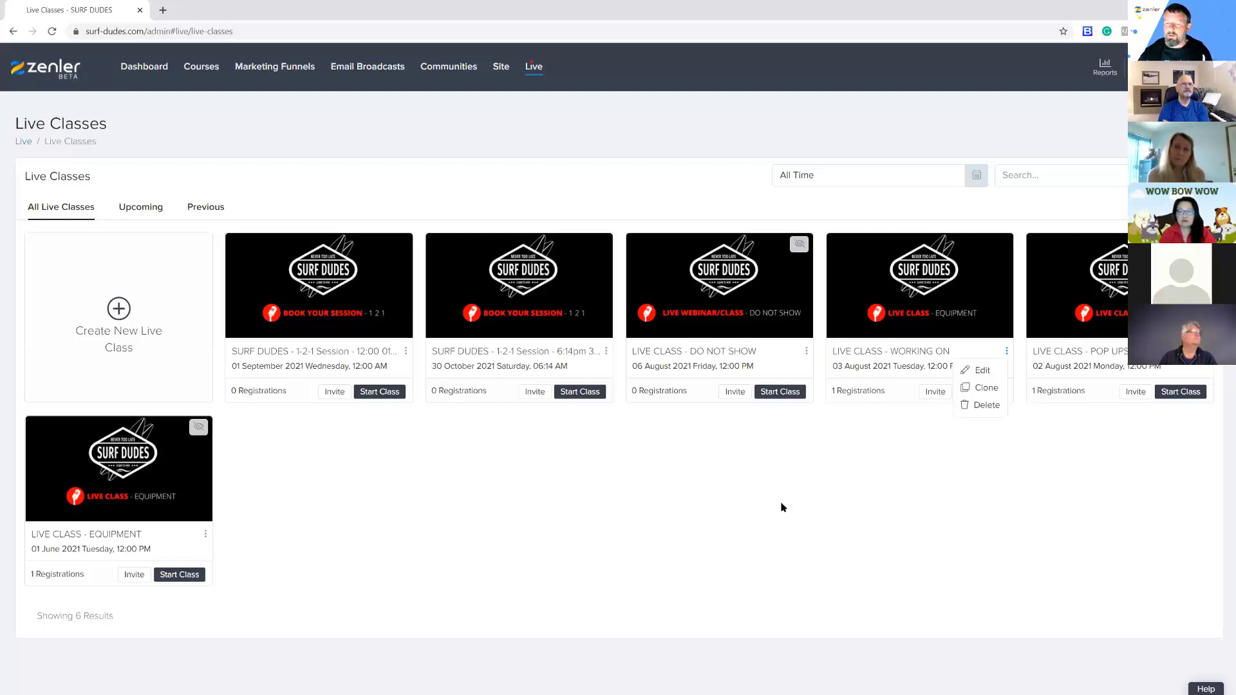
pyautogui.click(975, 371)
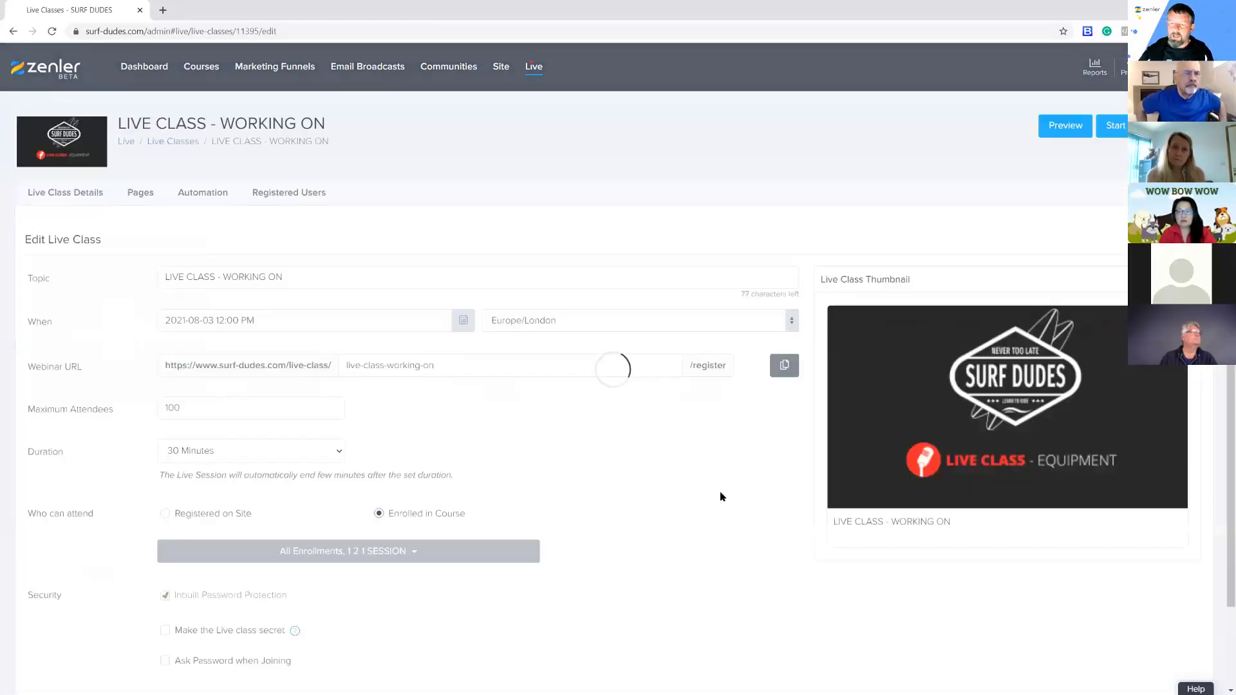
pyautogui.scroll(-3, 219, 596)
pyautogui.click(164, 538)
pyautogui.click(238, 627)
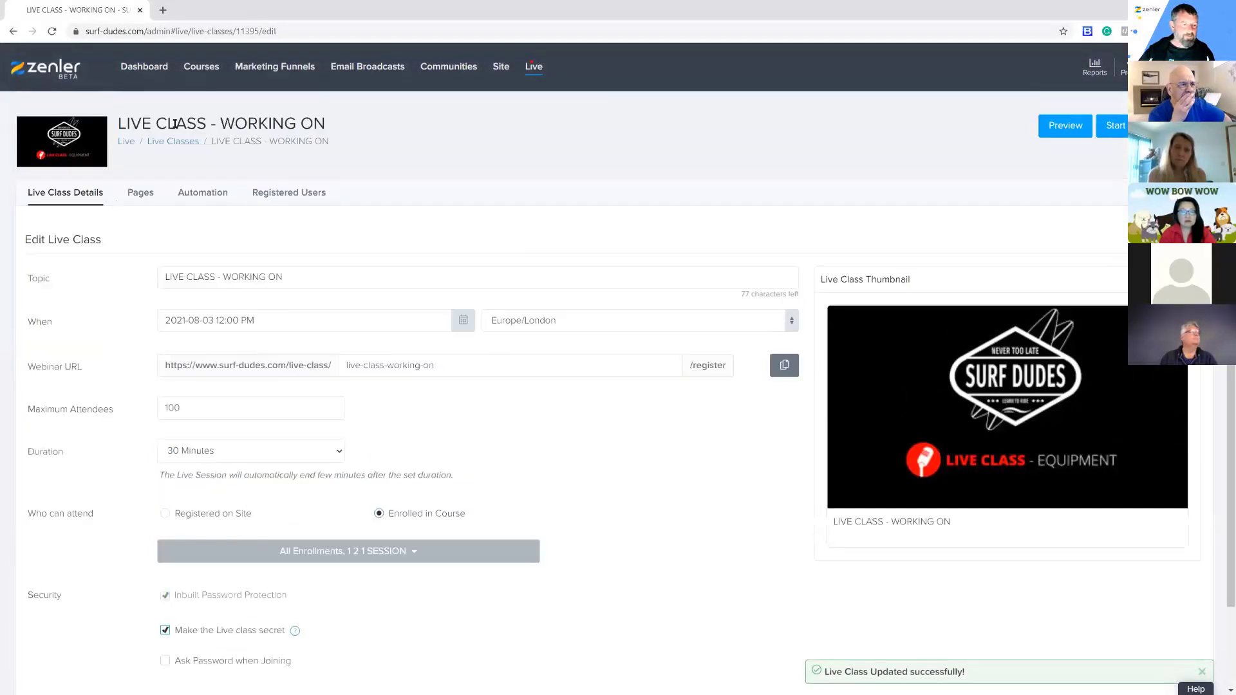
pyautogui.click(168, 144)
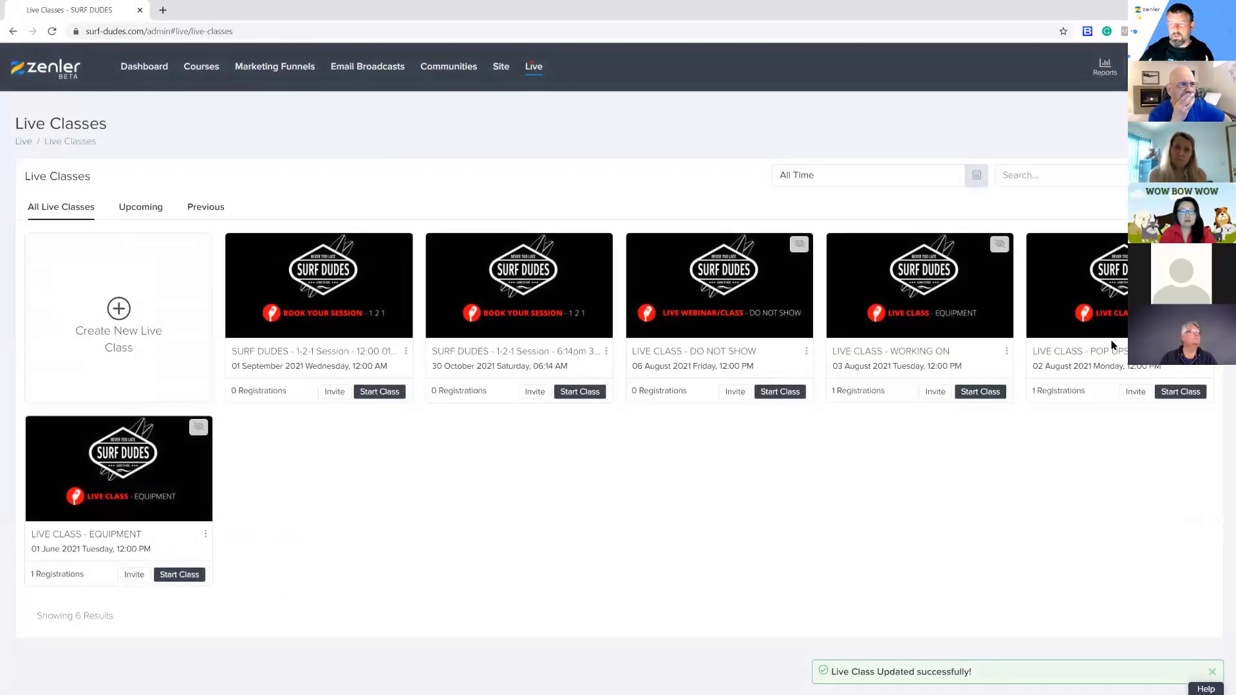
# Make the live class LIVE CLASS - POP UPS secret, save the update, and return to the live classes list
pyautogui.click(1206, 351)
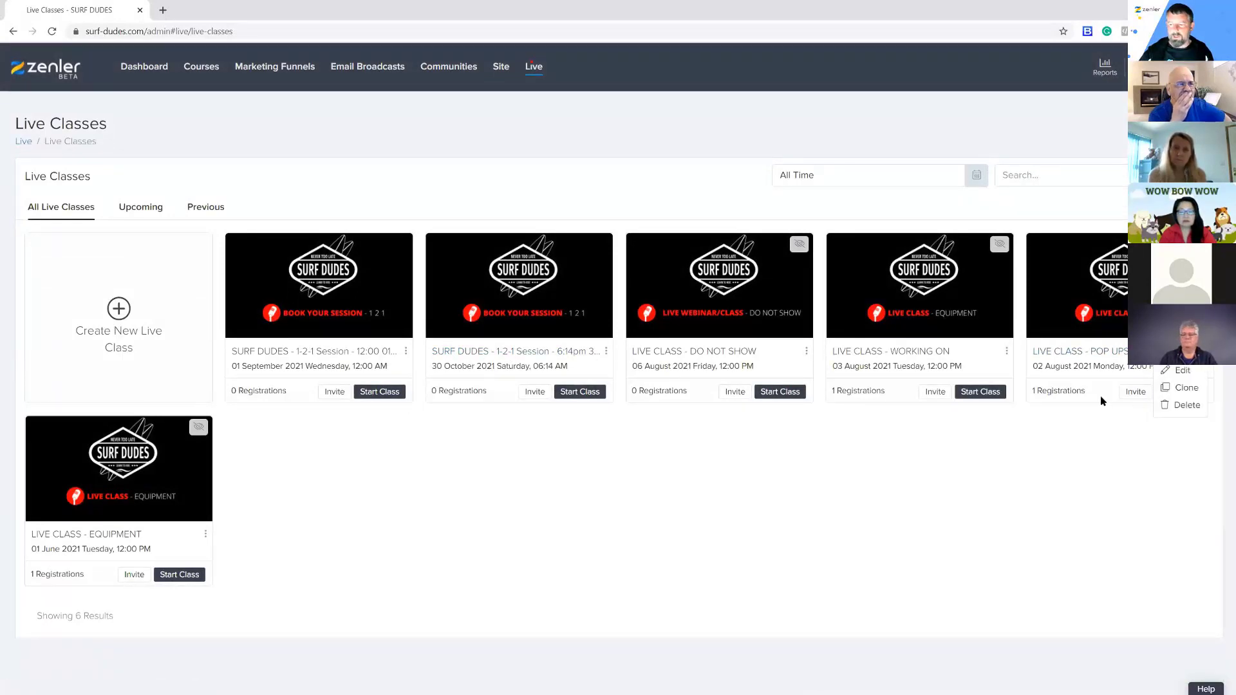
pyautogui.click(1182, 371)
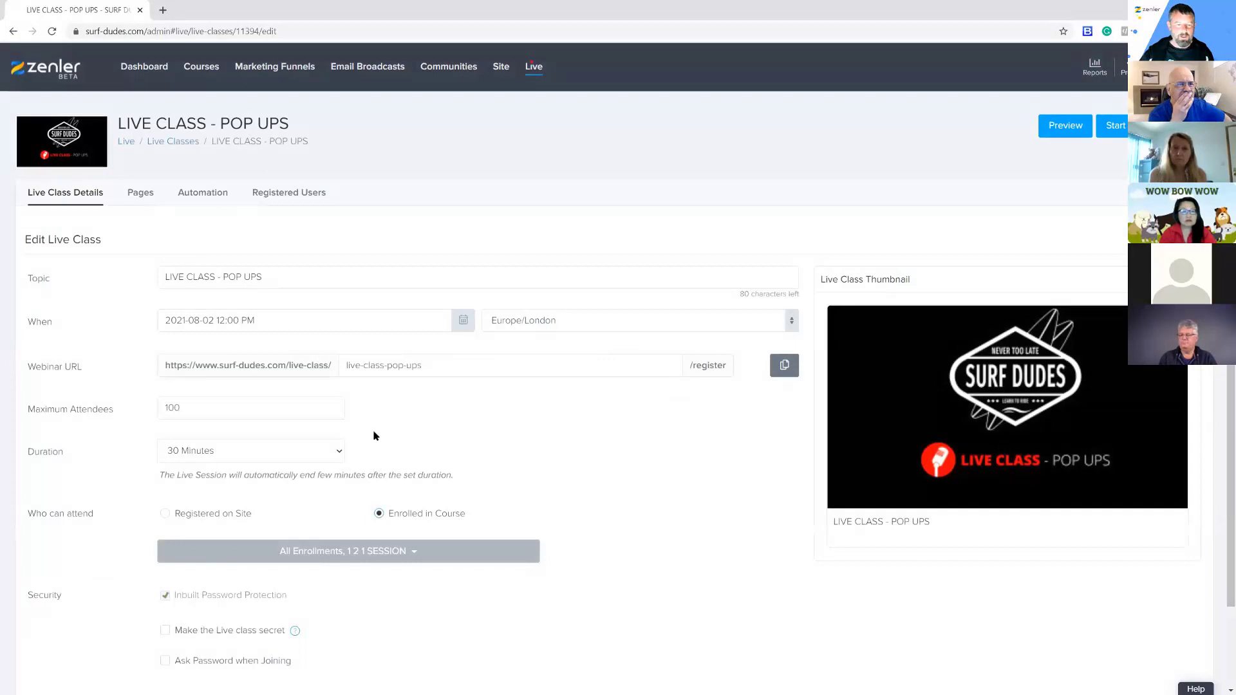
pyautogui.scroll(-2, 324, 481)
pyautogui.click(164, 538)
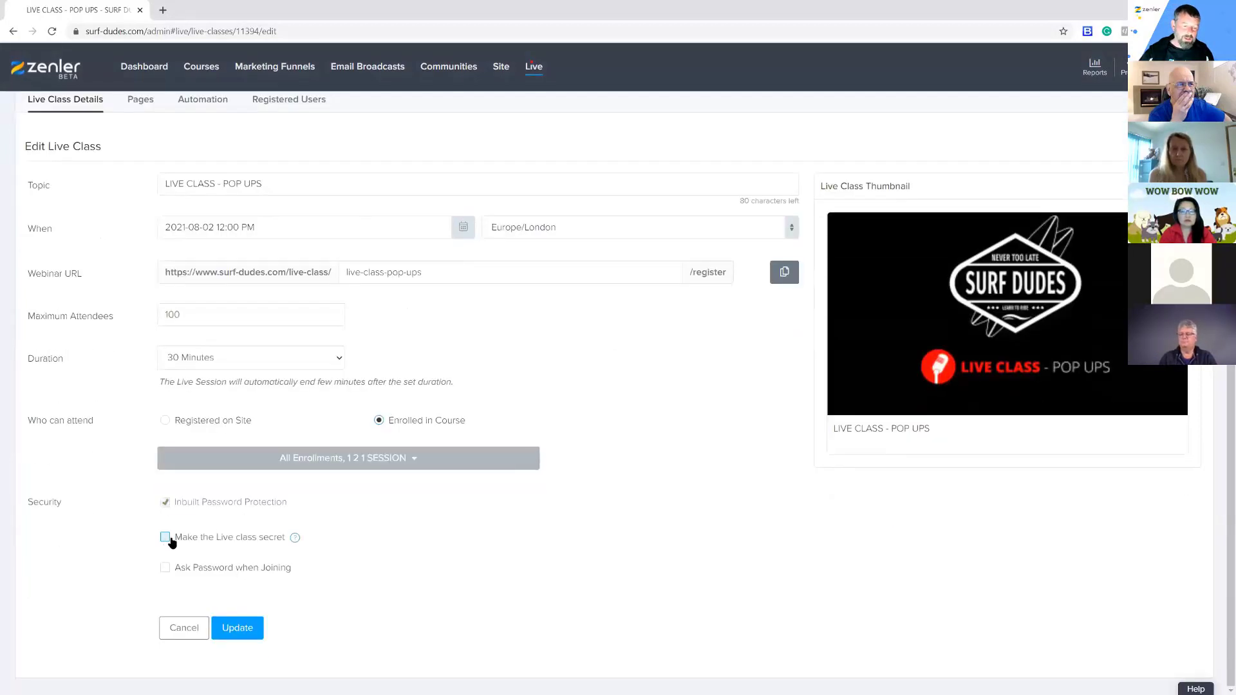
pyautogui.click(237, 631)
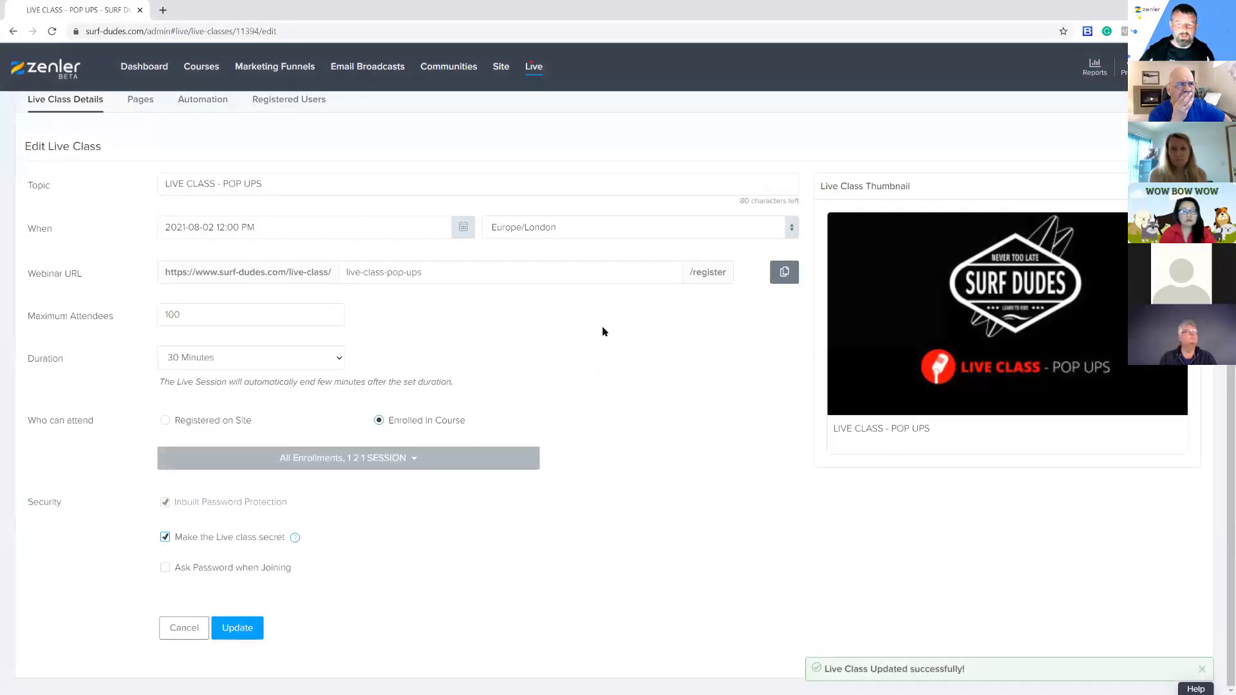
pyautogui.scroll(2, 331, 161)
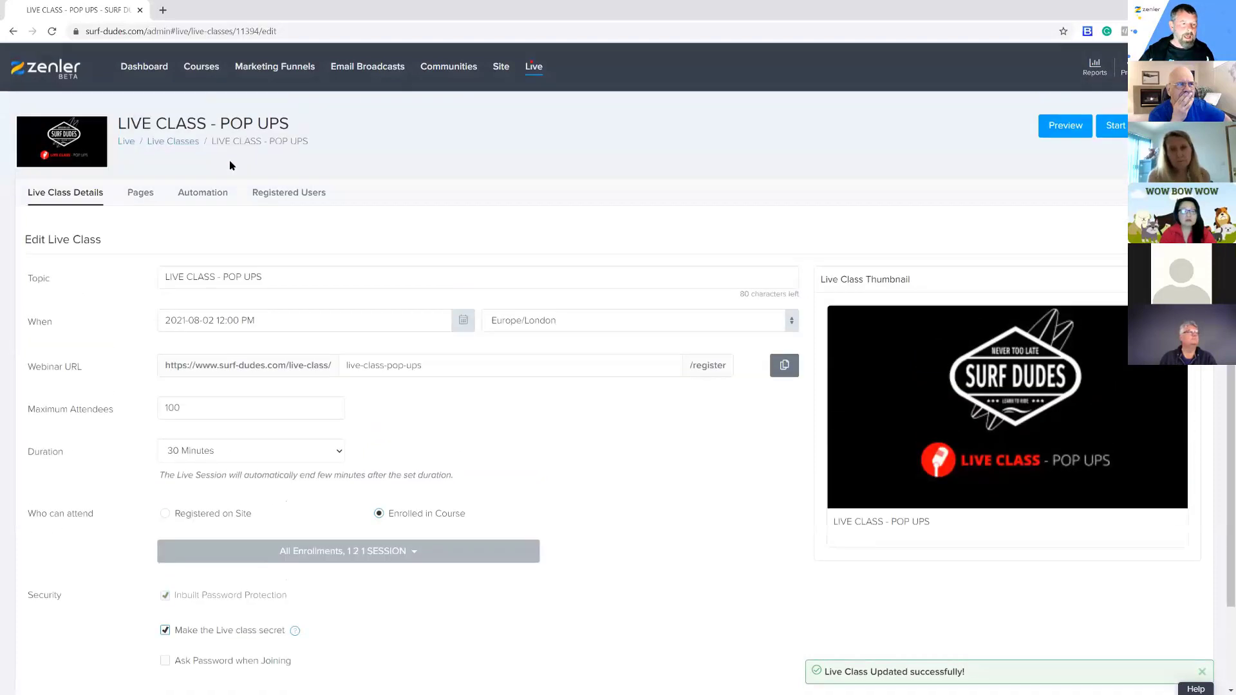
pyautogui.click(174, 143)
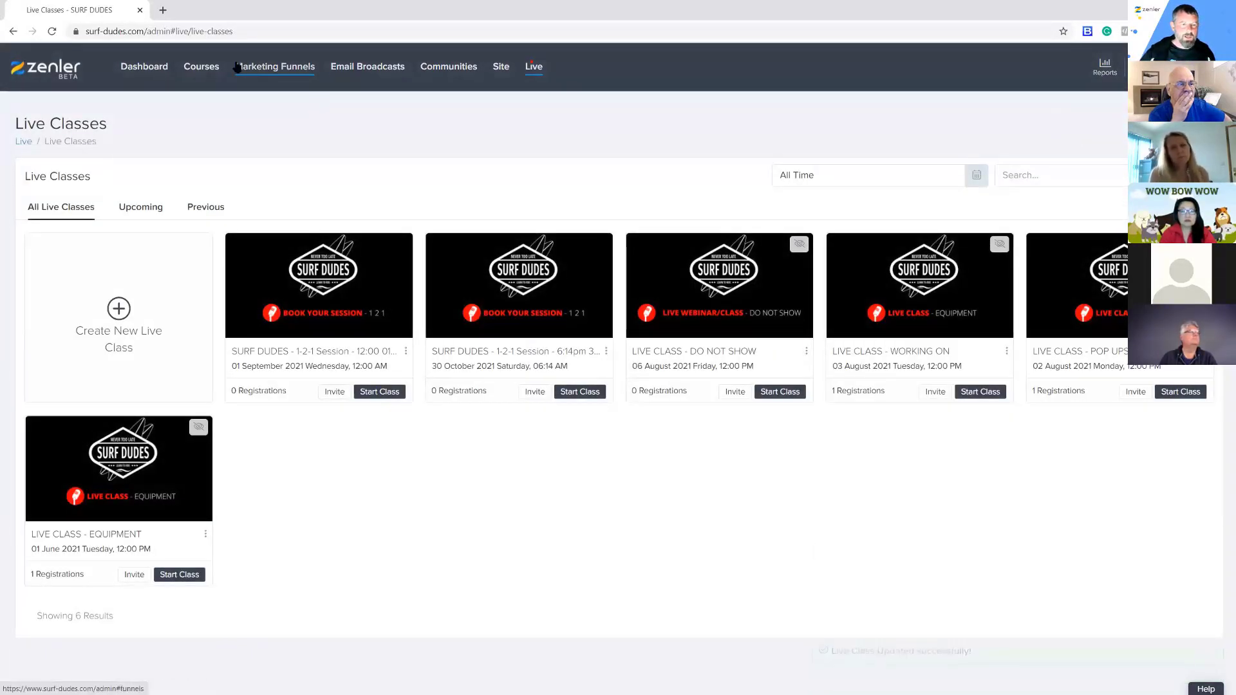
# Preview the course access page of the Live Surf Sessions Workshops course
pyautogui.click(201, 69)
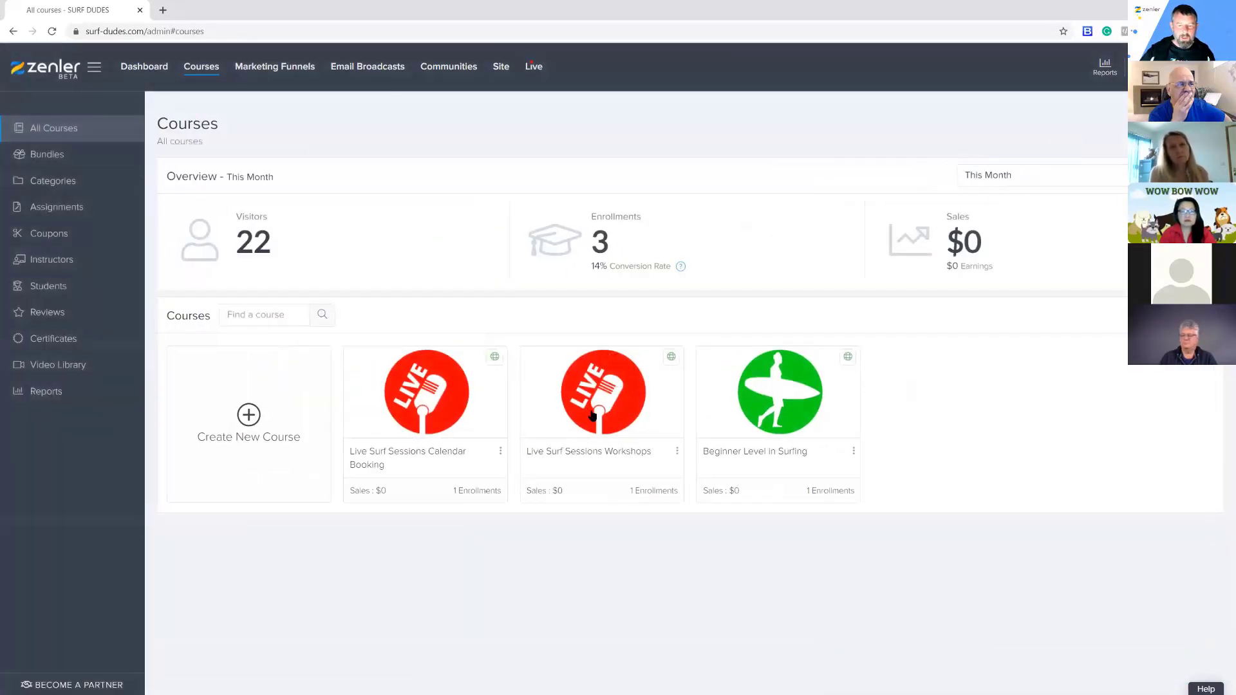
pyautogui.click(599, 403)
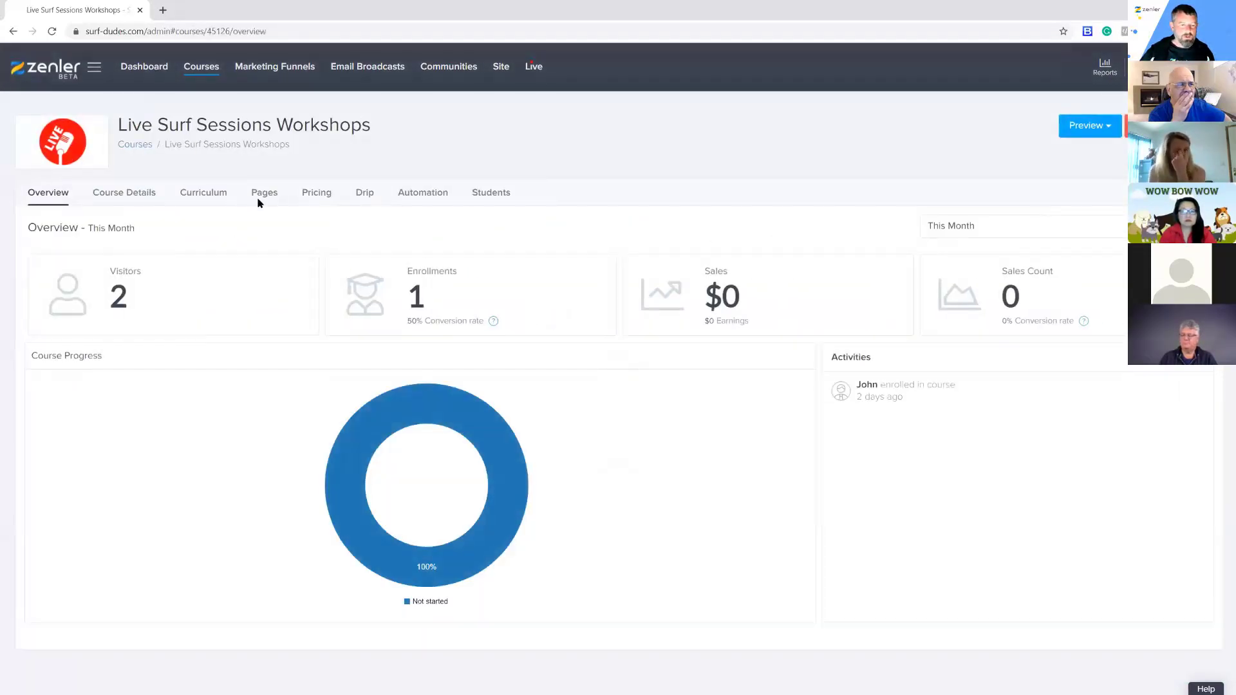
pyautogui.click(265, 195)
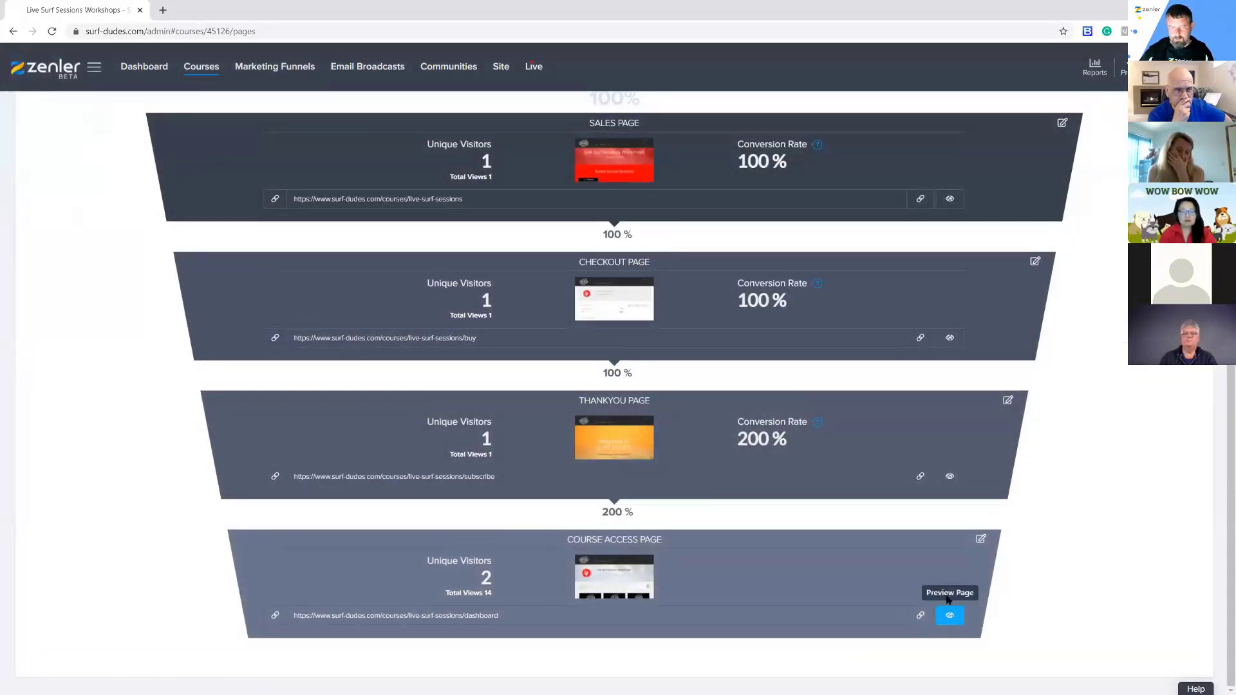
pyautogui.click(950, 609)
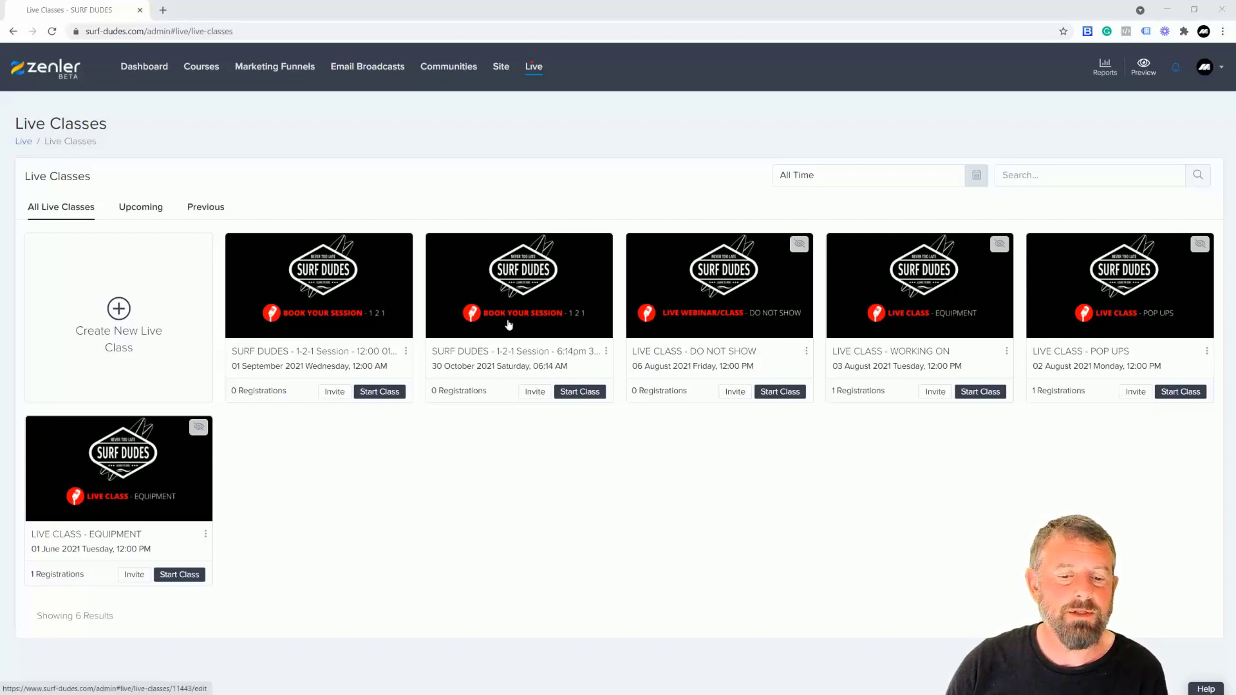
# Review the details of the 1-2-1 session for 12:00 01st September 2021 and go back to the live classes list
pyautogui.click(406, 352)
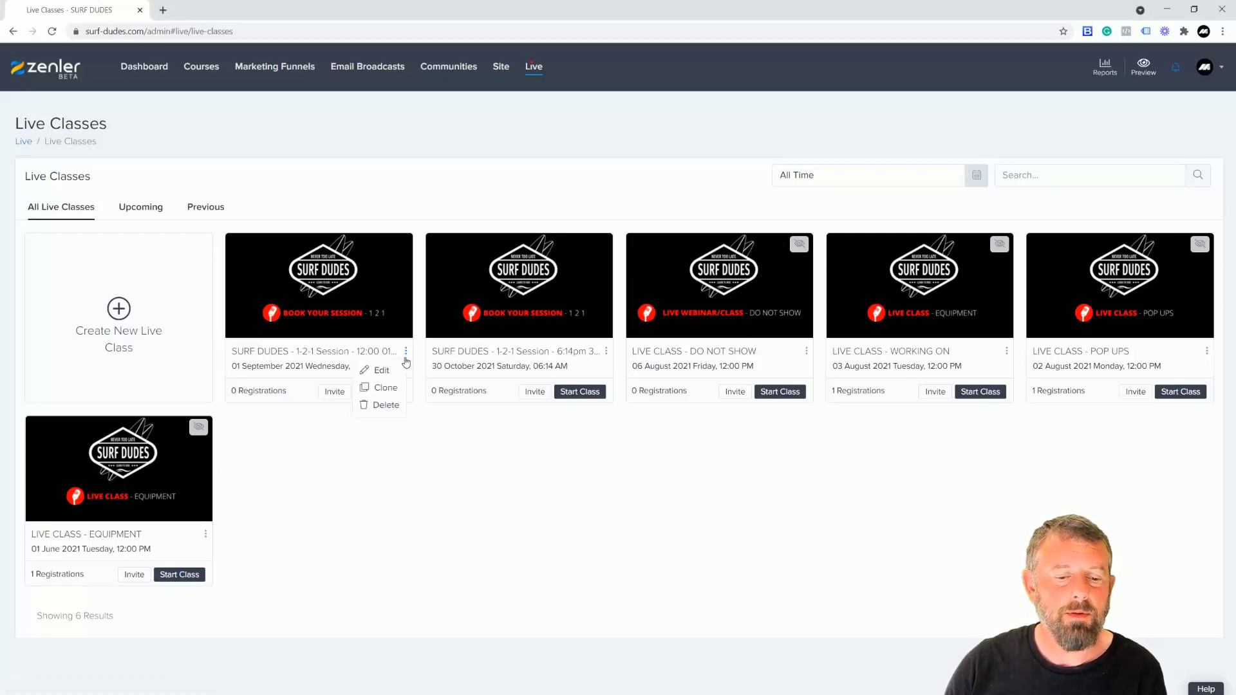
pyautogui.click(450, 472)
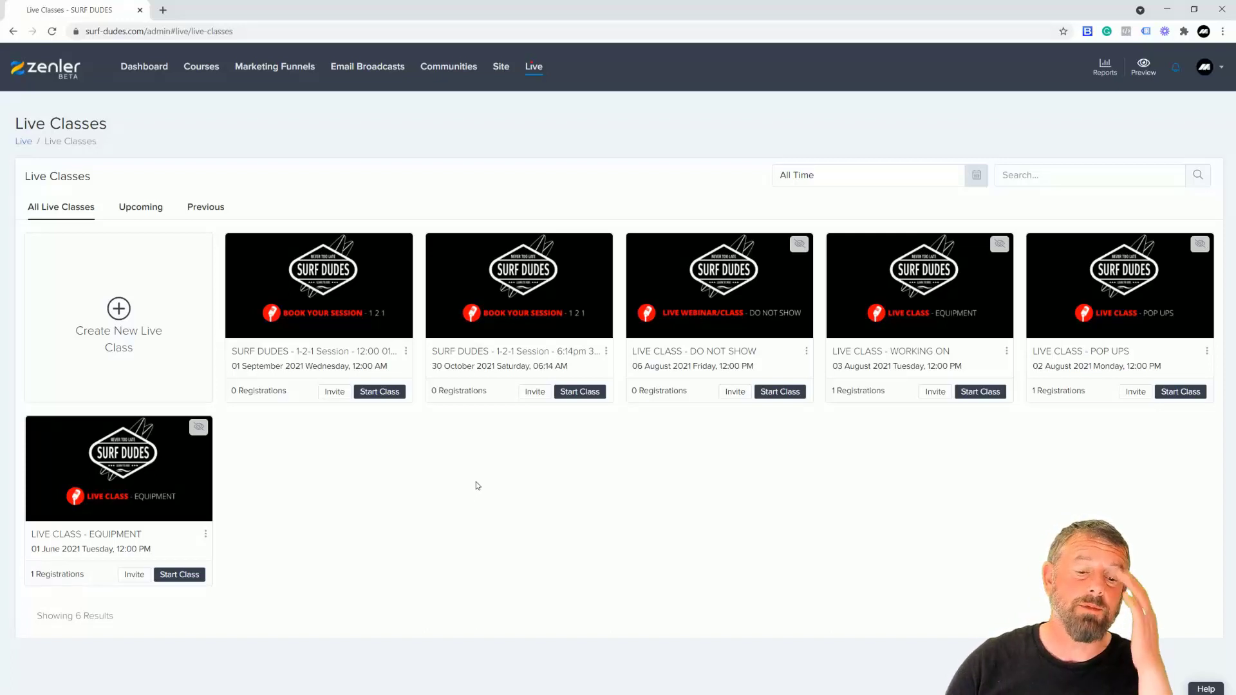
pyautogui.click(406, 351)
pyautogui.click(381, 371)
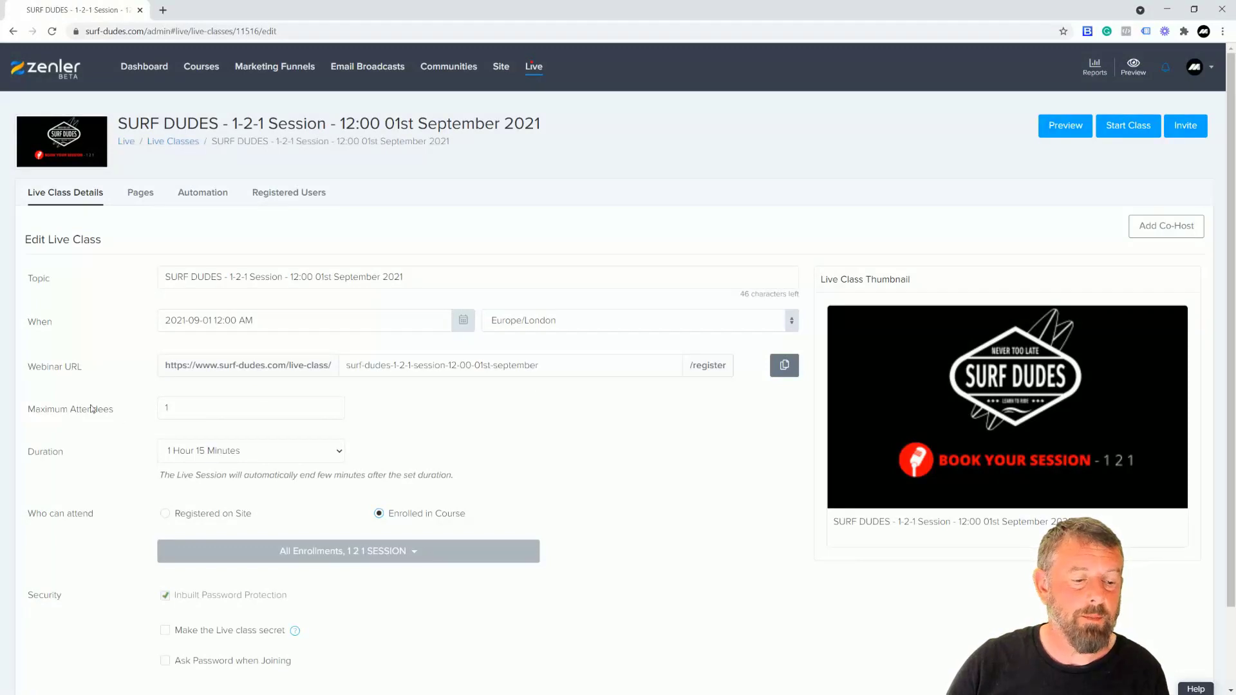
pyautogui.click(496, 450)
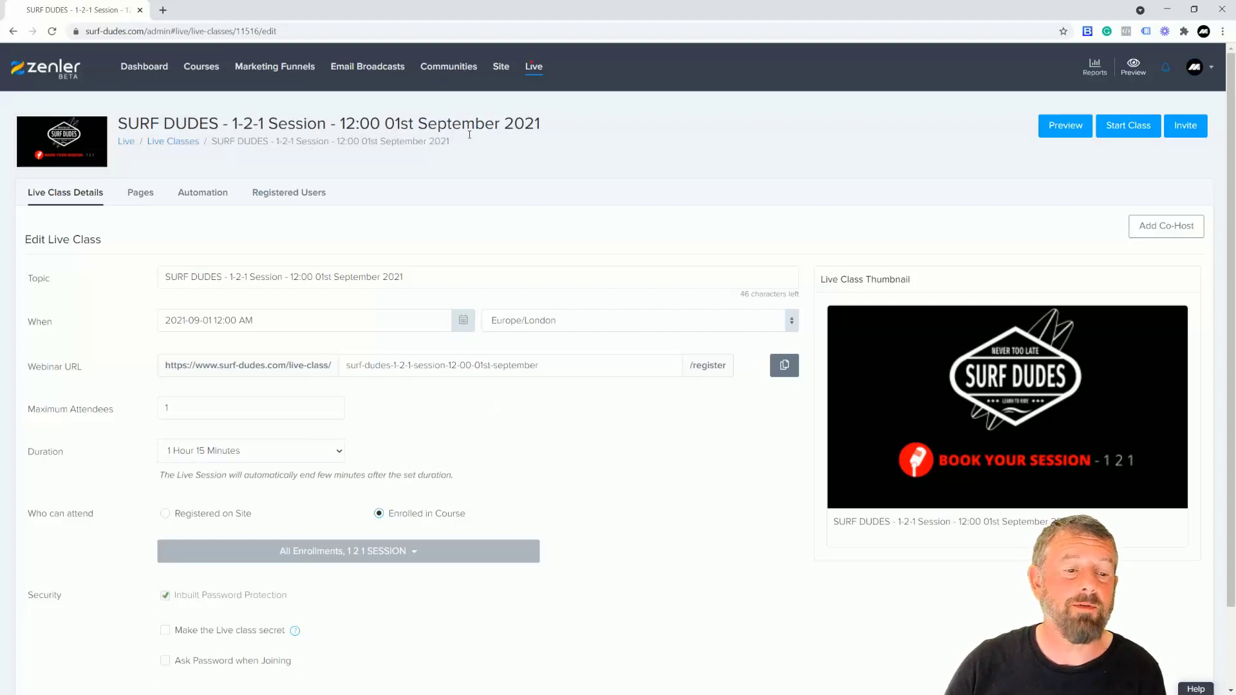
pyautogui.click(183, 141)
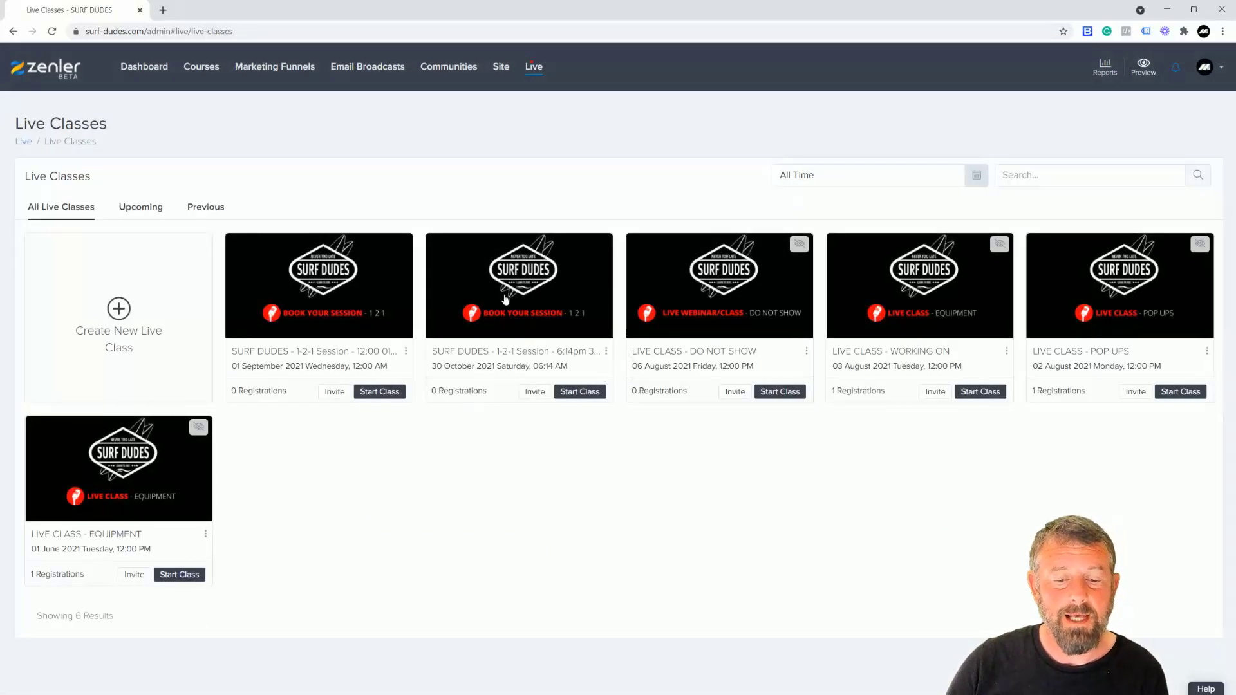
# Open the details of the 1-2-1 session for 6:14pm 30th October 2021 and check its maximum attendees
pyautogui.click(606, 353)
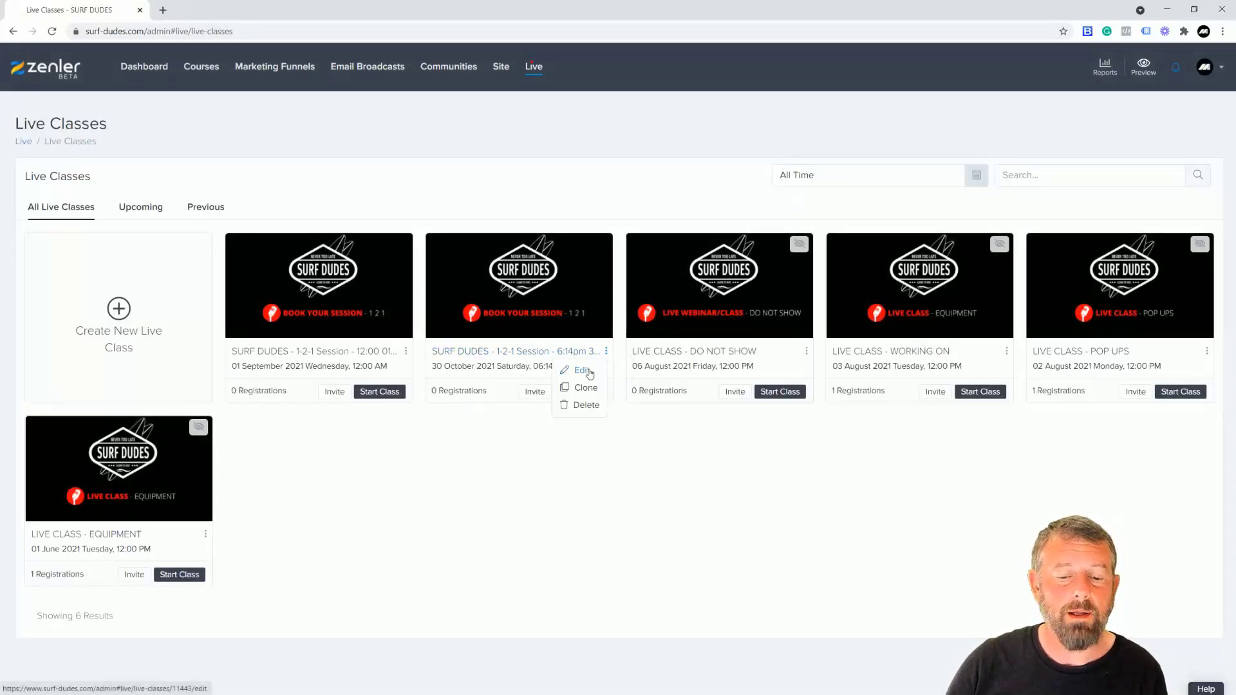
pyautogui.click(587, 371)
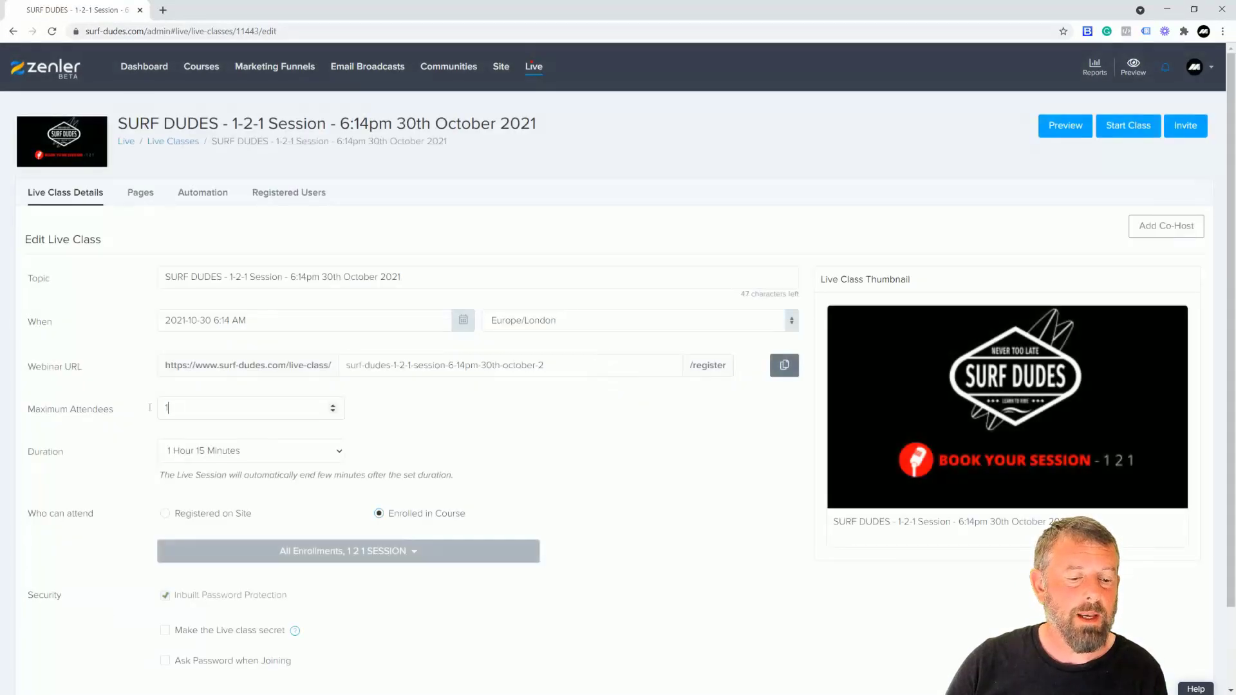
pyautogui.click(504, 430)
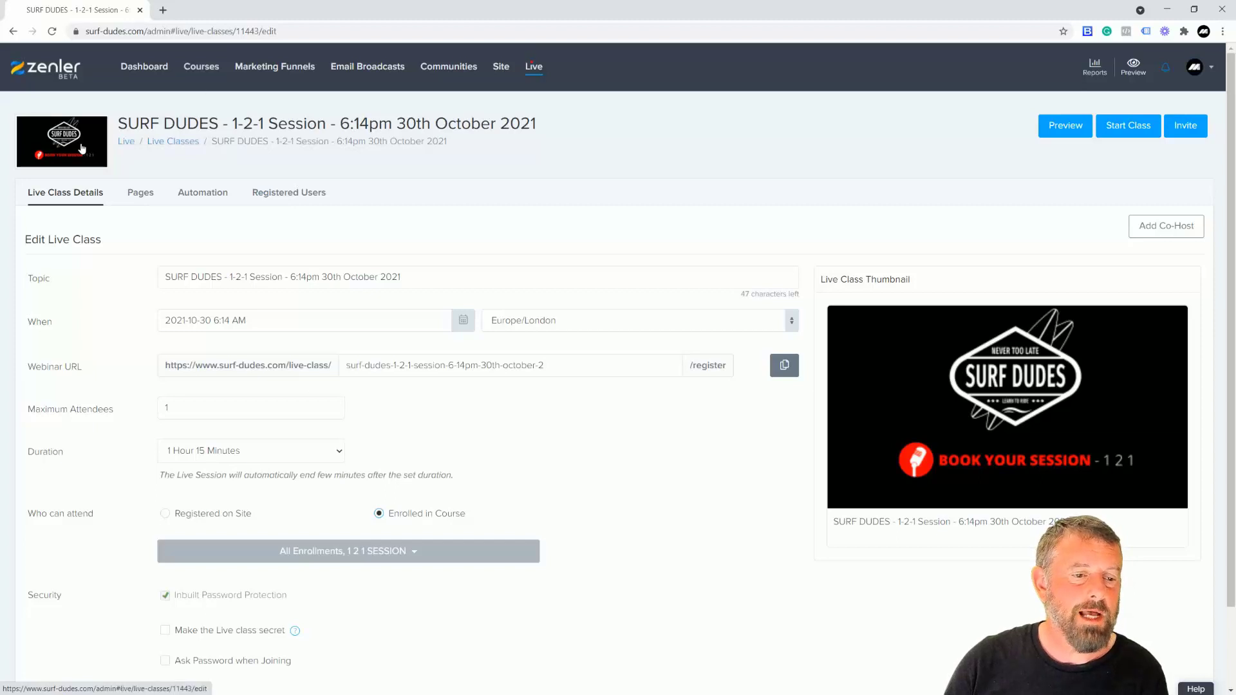
# Preview the course access page of the Live Surf Sessions Workshops course from its course pages and examine the bookable 1-2-1 sessions
pyautogui.click(201, 66)
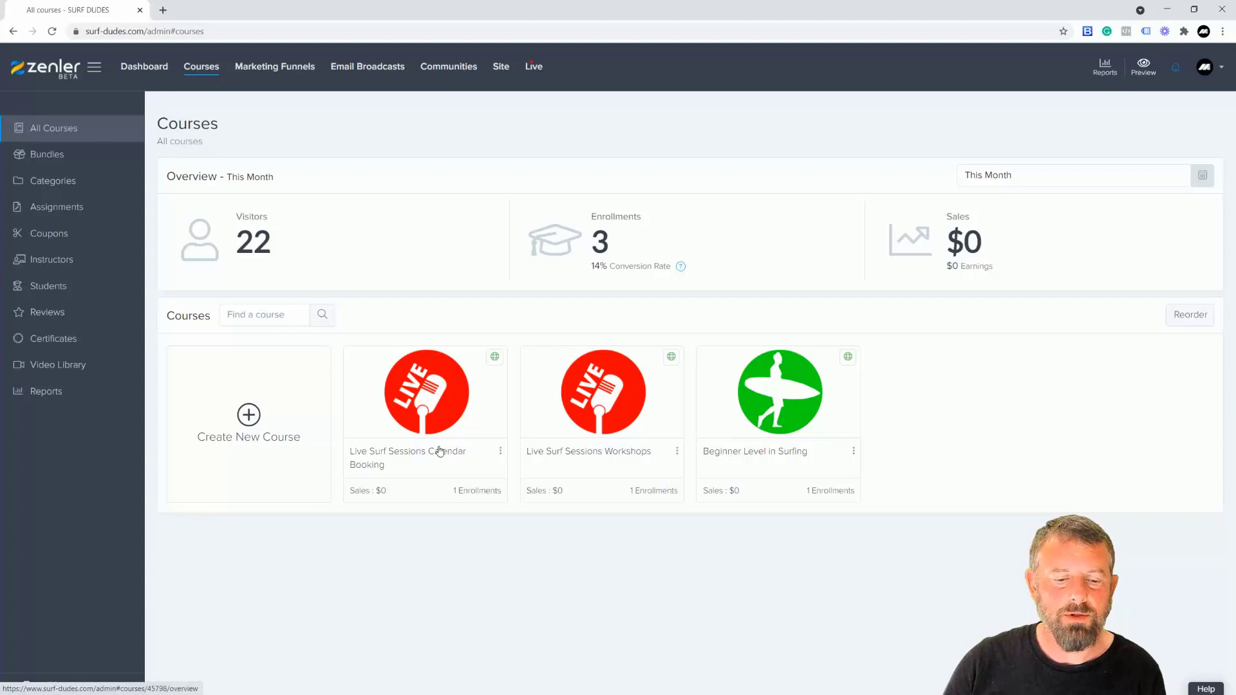
pyautogui.click(602, 409)
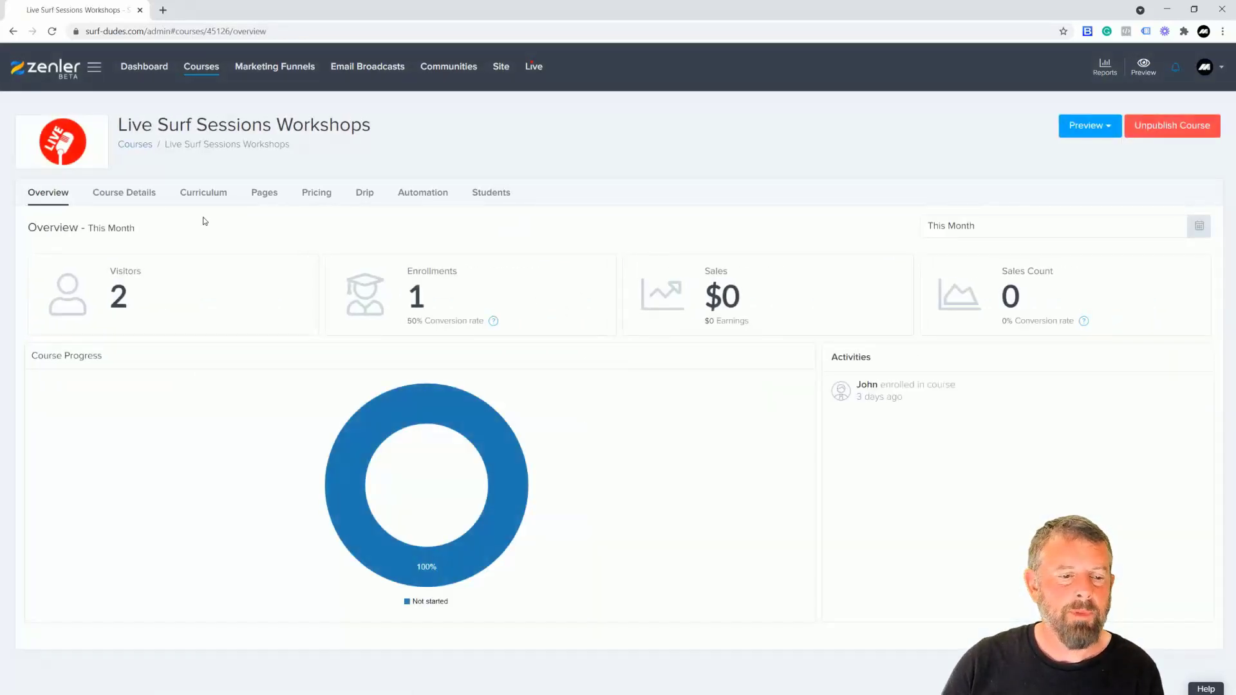
pyautogui.click(265, 194)
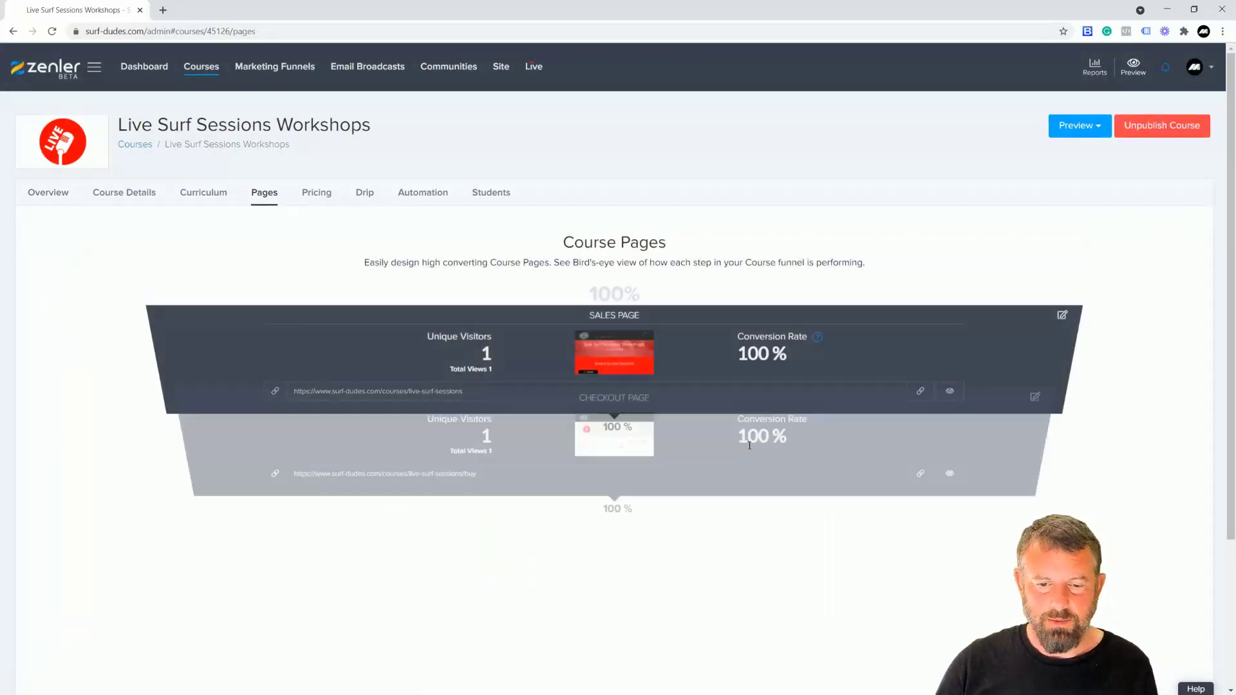
pyautogui.scroll(-3, 698, 588)
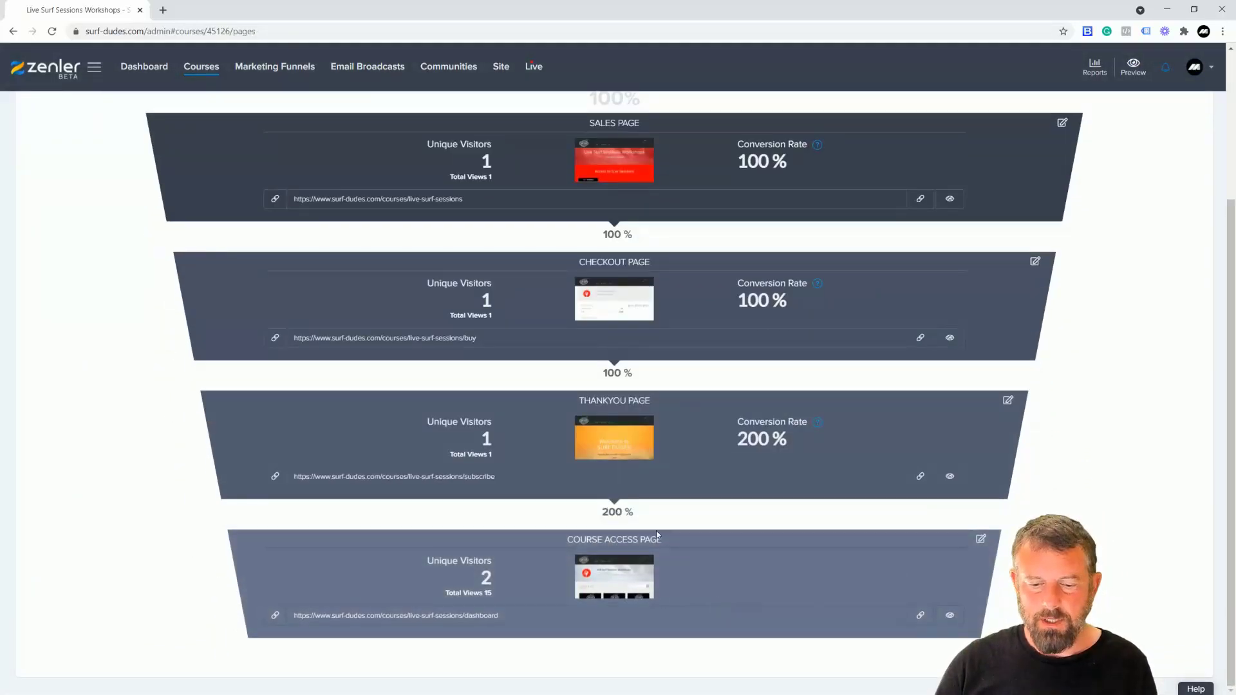
pyautogui.click(950, 615)
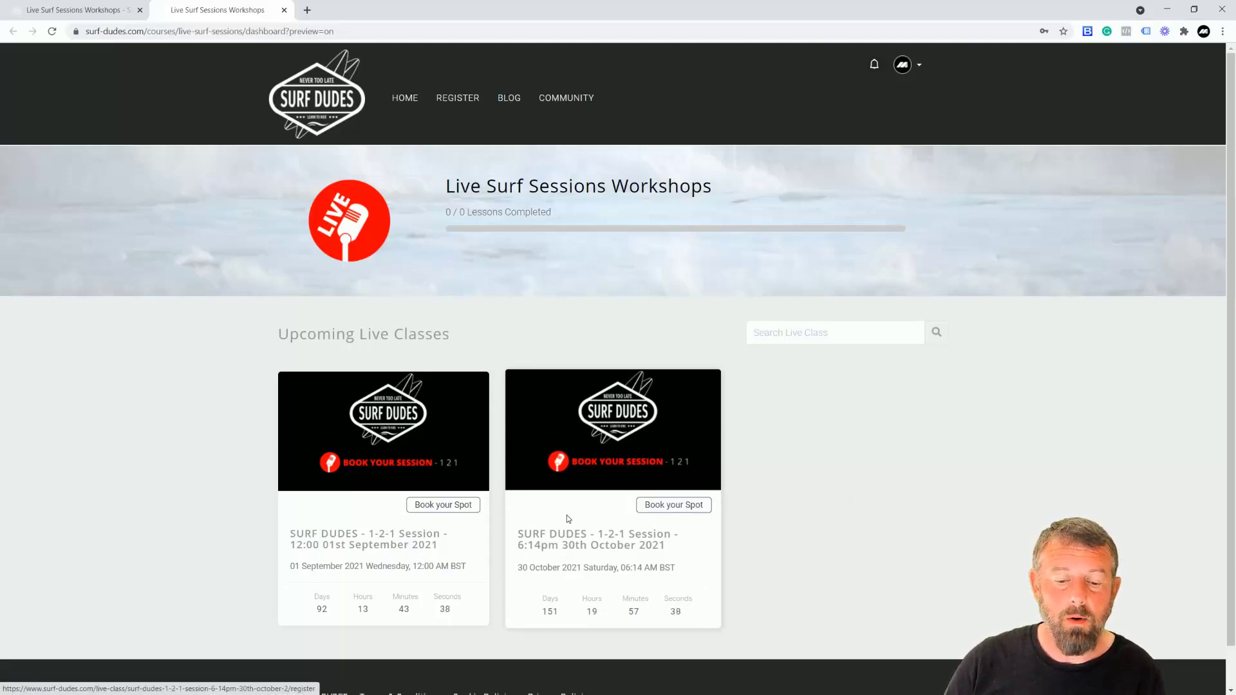
pyautogui.click(435, 506)
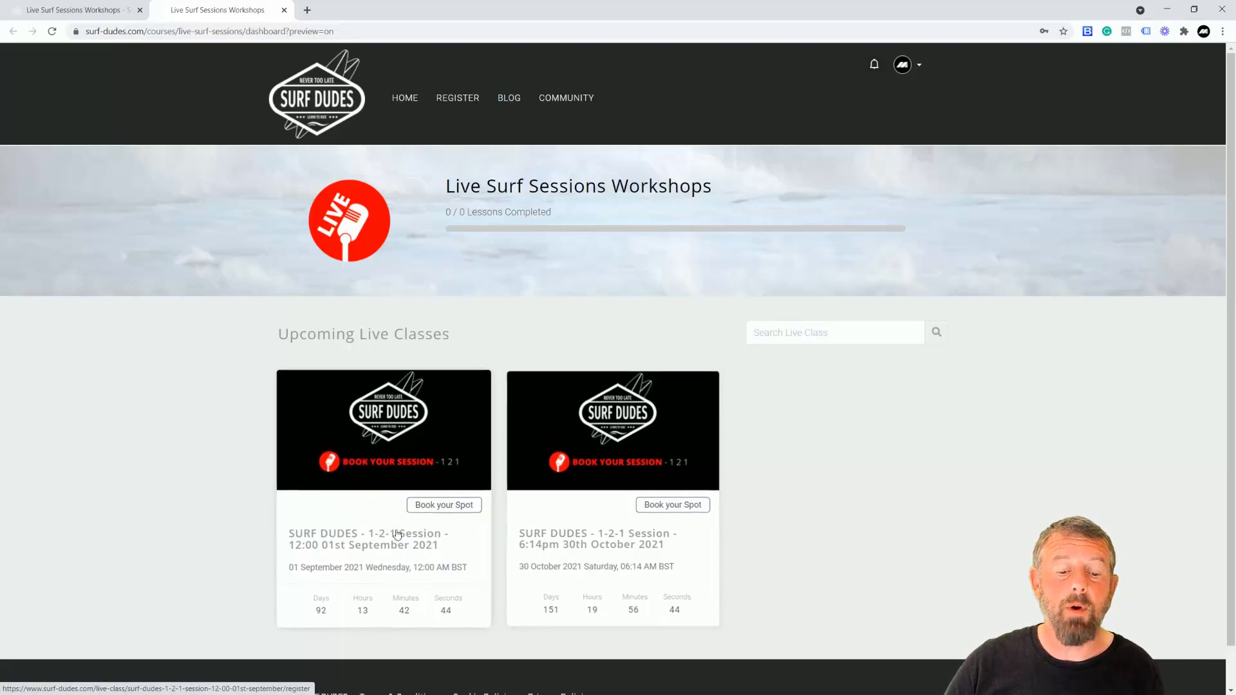
# Return to the live classes list and check the options available for the 1-2-1 session of 12:00 01st September 2021
pyautogui.click(112, 13)
pyautogui.click(534, 66)
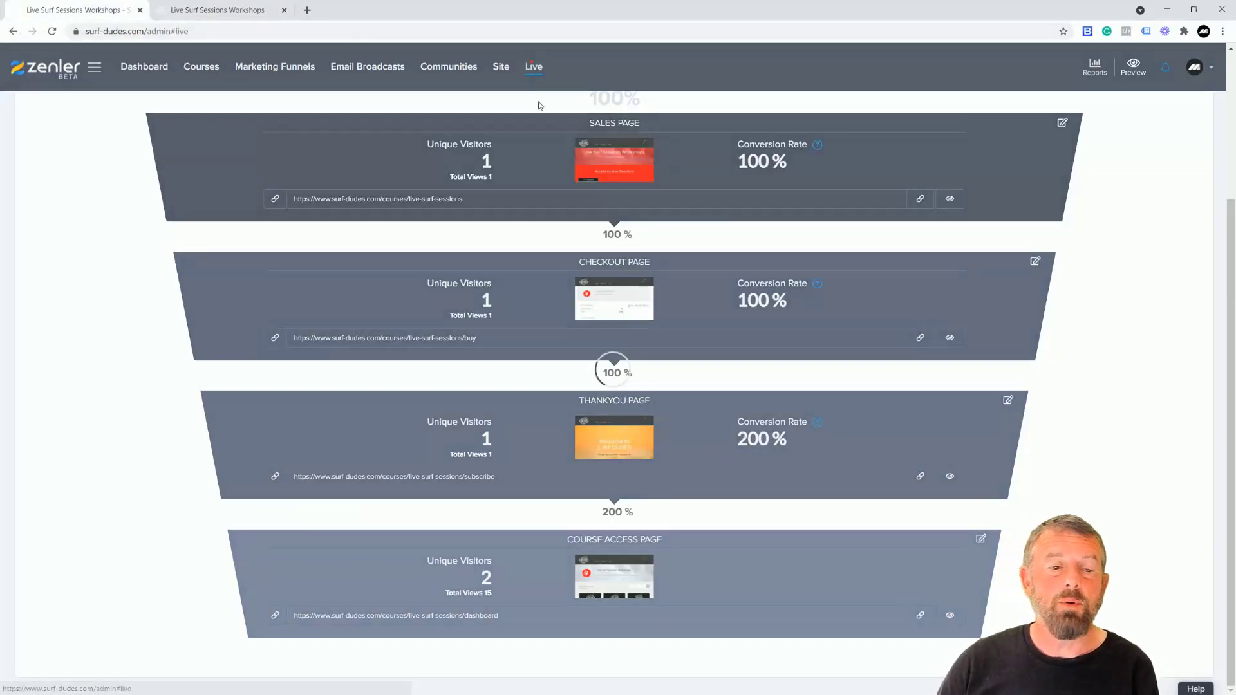
pyautogui.click(260, 383)
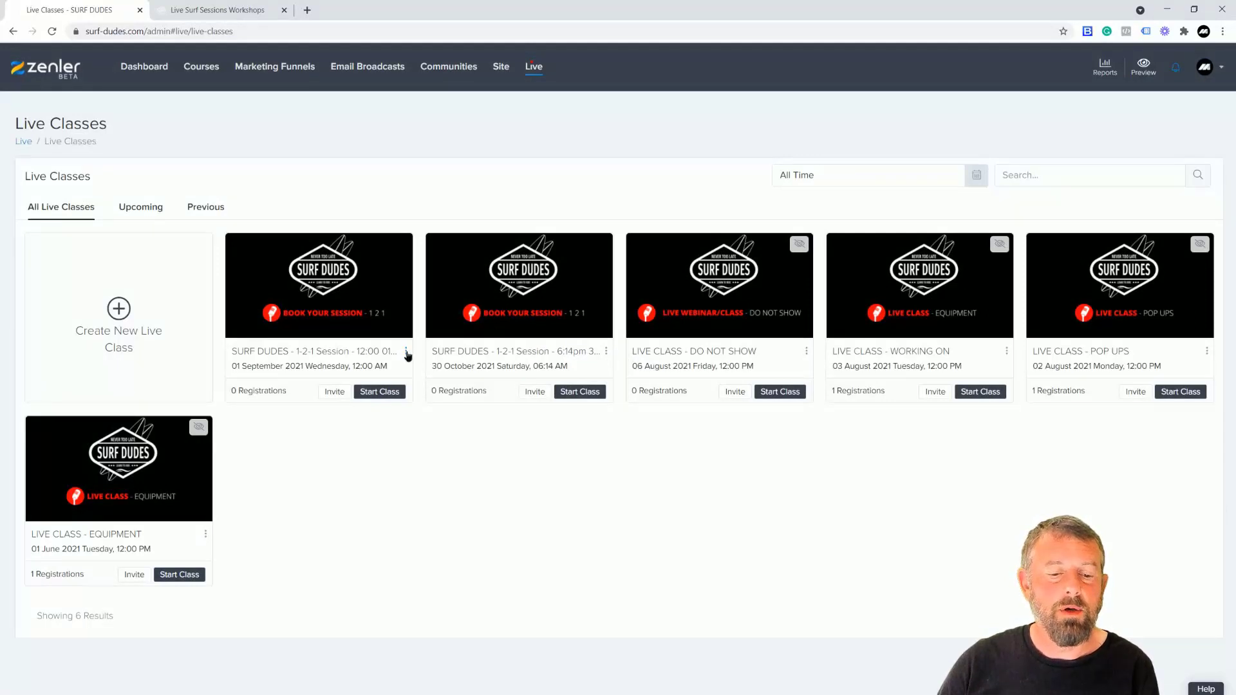
pyautogui.click(407, 353)
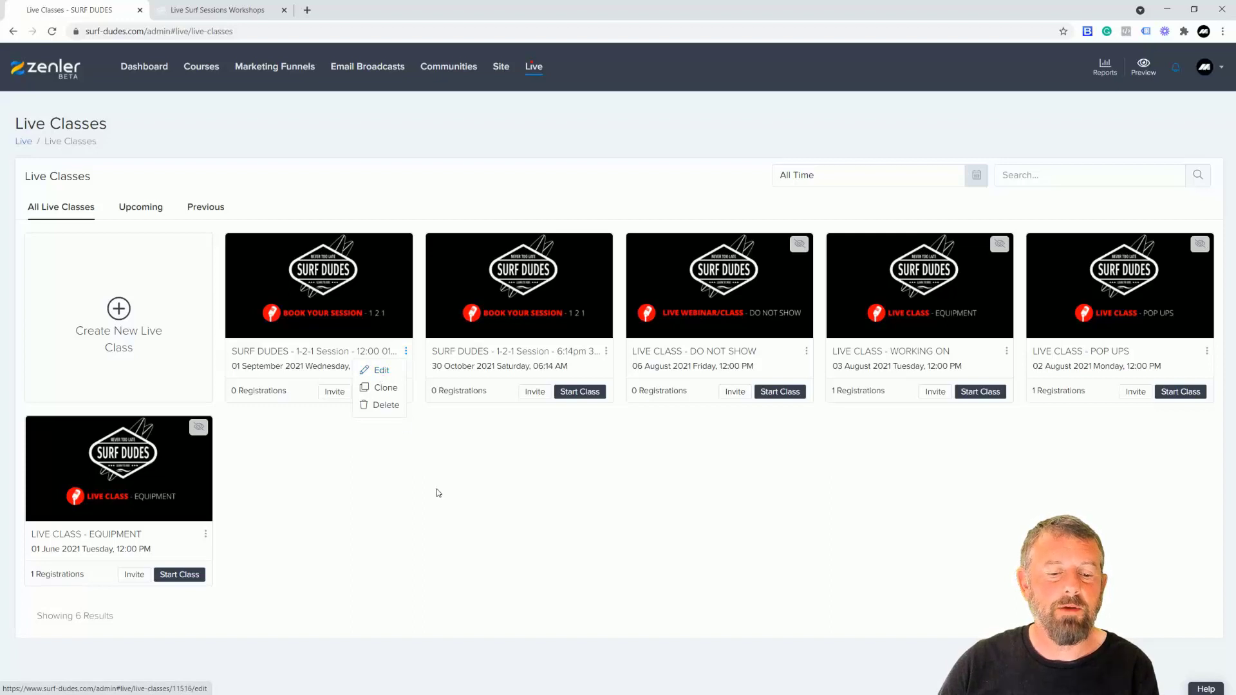
pyautogui.click(480, 494)
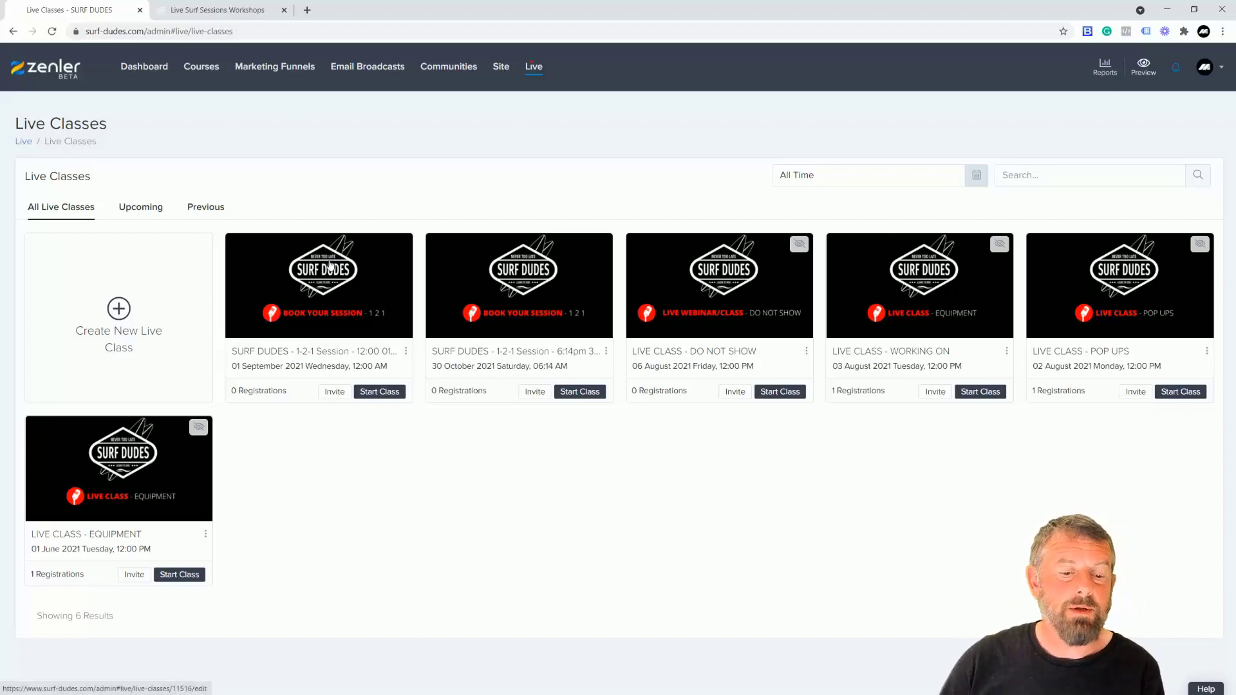
pyautogui.click(235, 12)
pyautogui.click(116, 10)
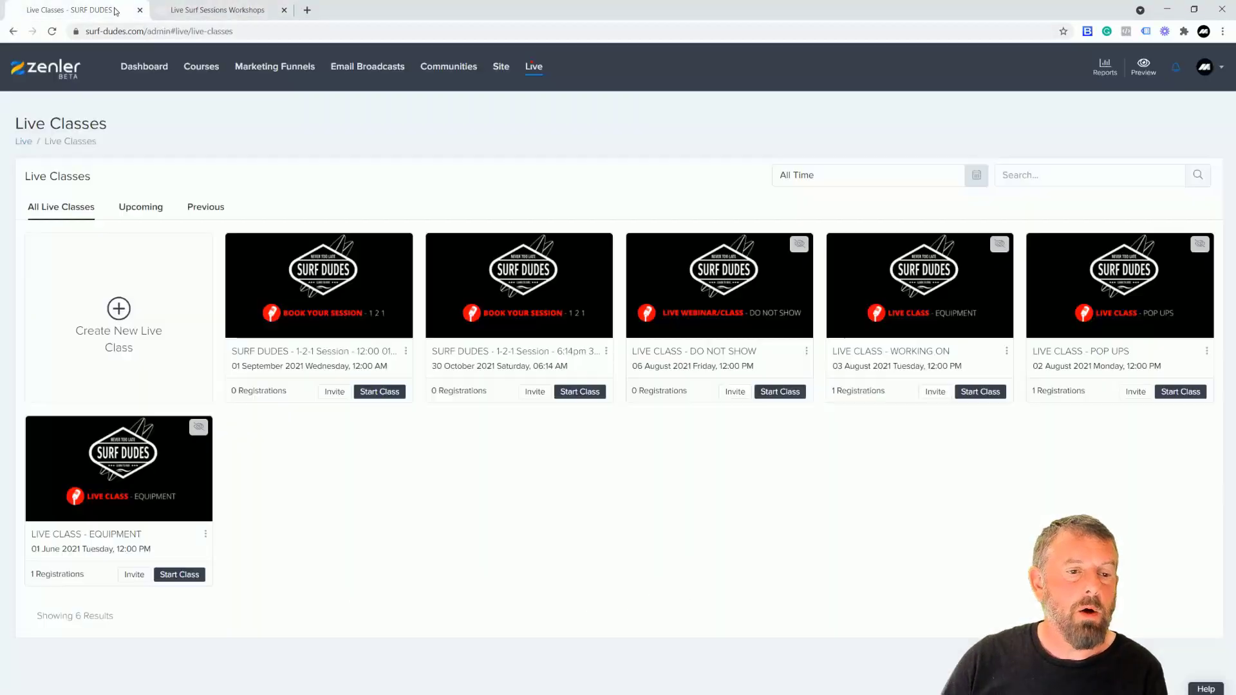
# Review the 1 2 1 SESSION pricing plan of the Live Surf Sessions Workshops course and delete it
pyautogui.click(199, 69)
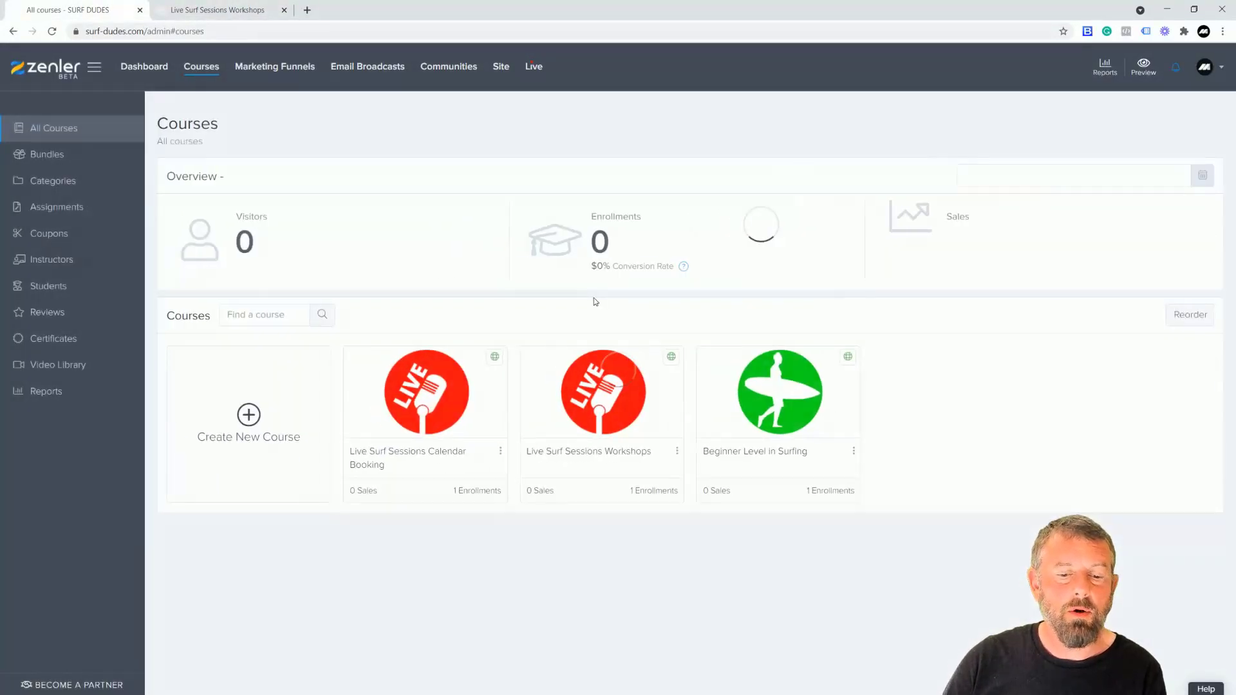
pyautogui.click(632, 388)
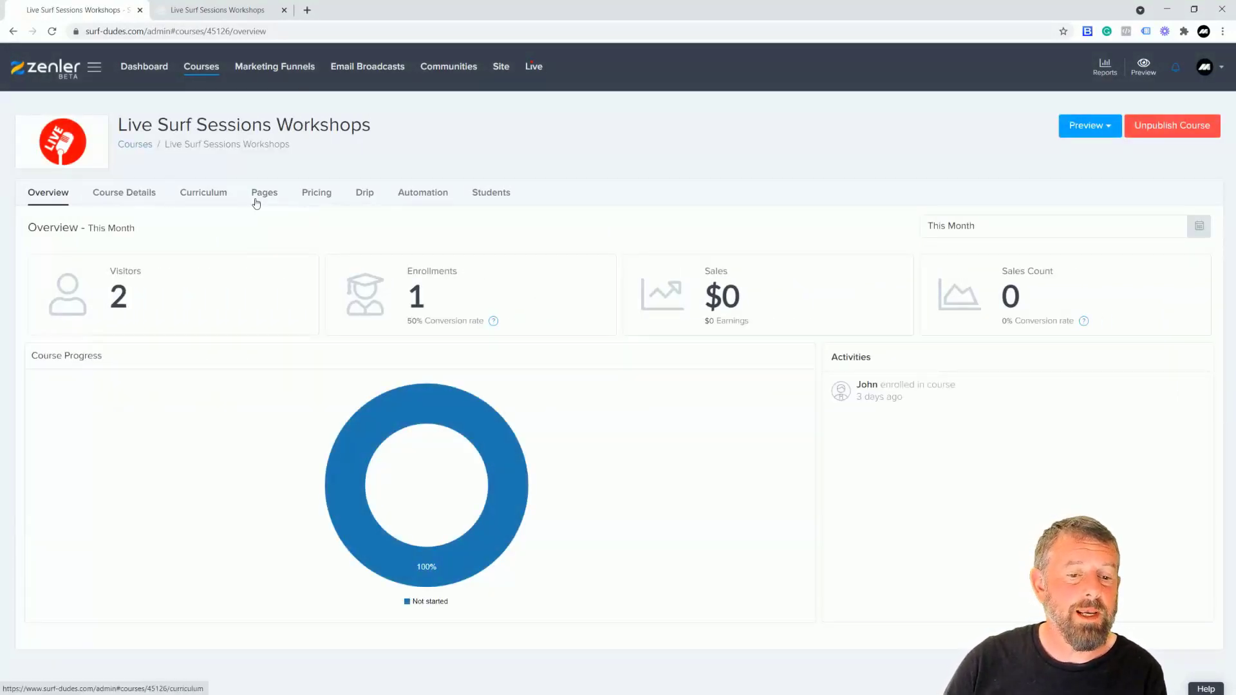
pyautogui.click(314, 196)
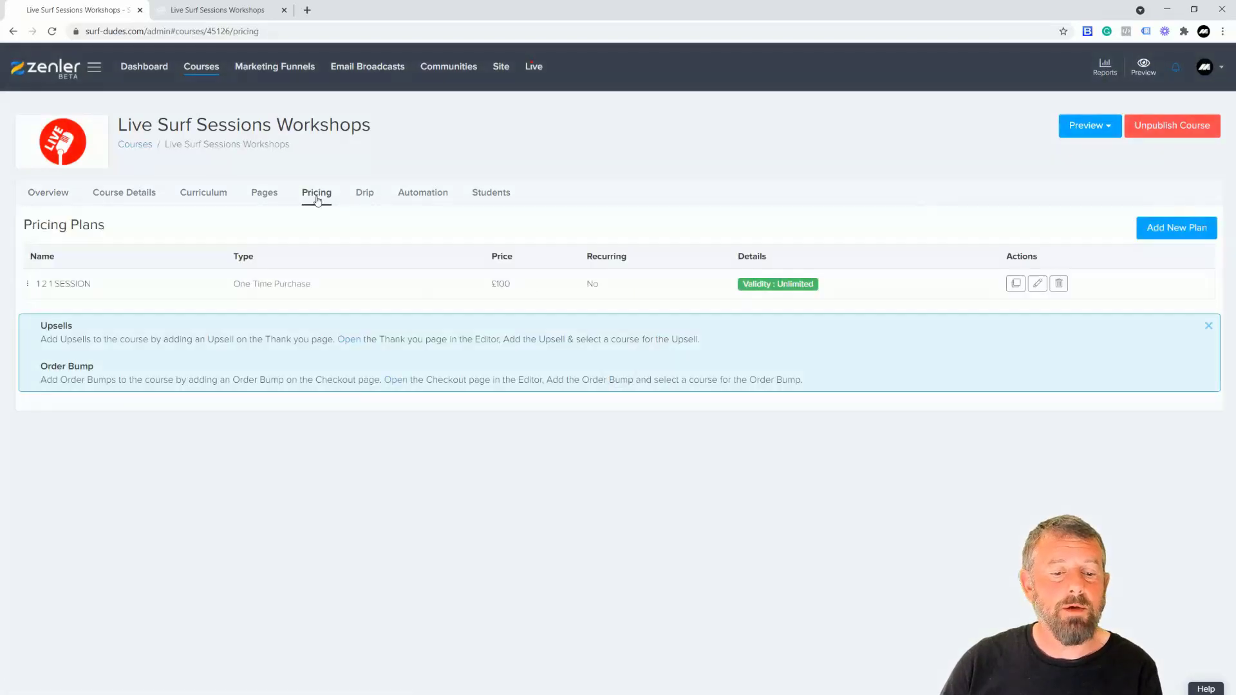
pyautogui.doubleClick(505, 284)
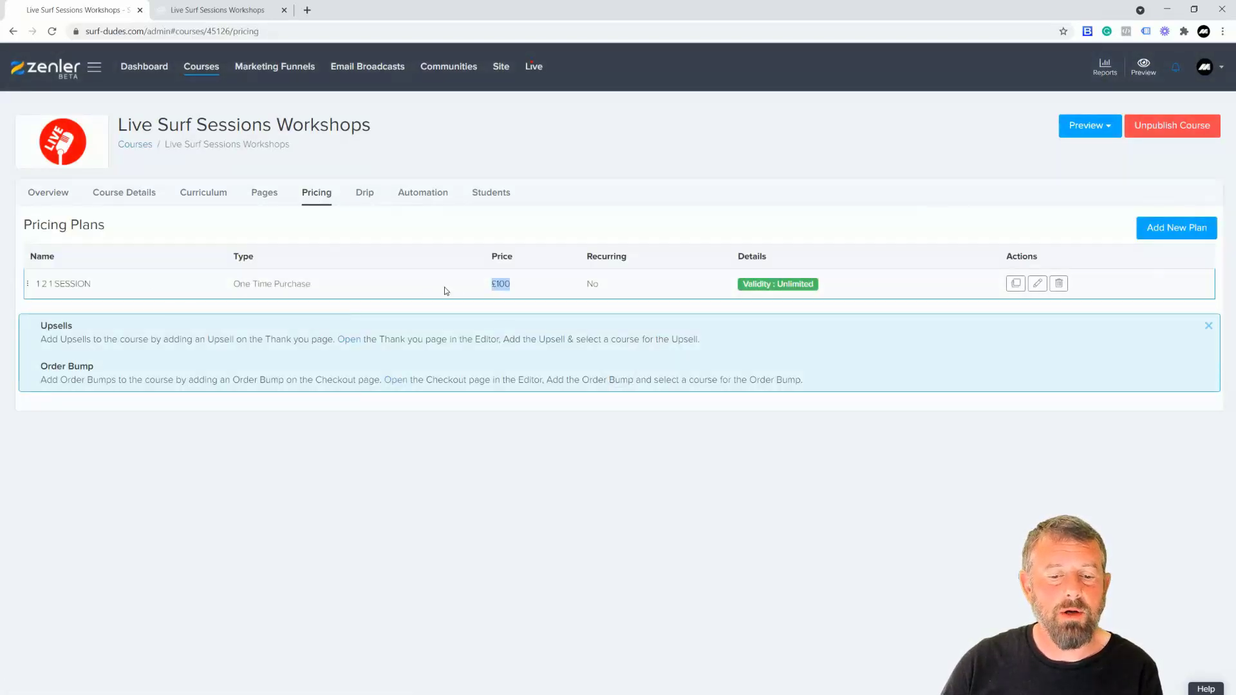
pyautogui.click(1031, 288)
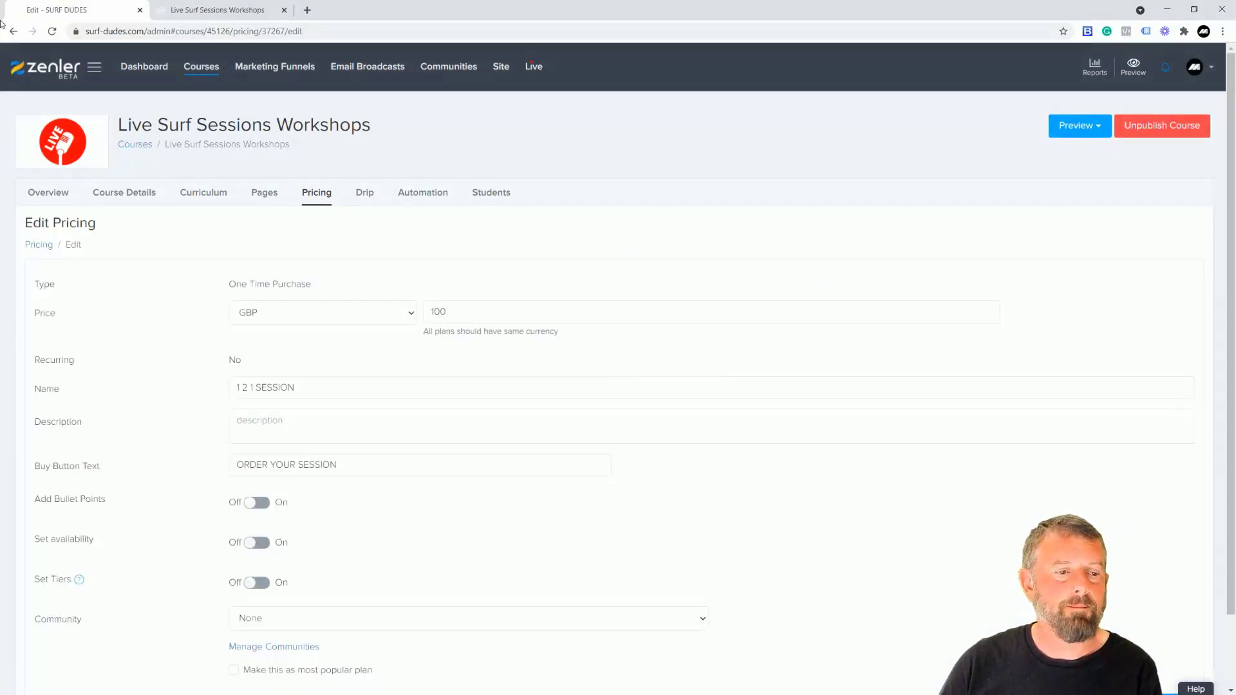
pyautogui.click(13, 31)
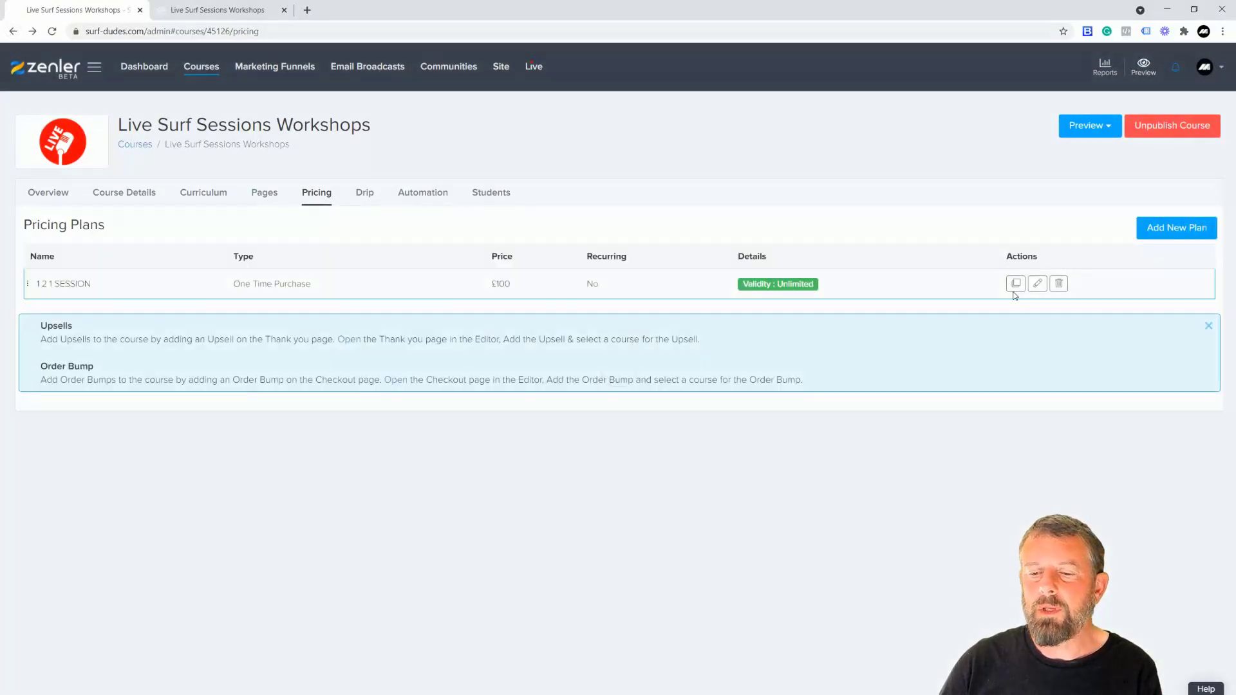
pyautogui.click(1058, 284)
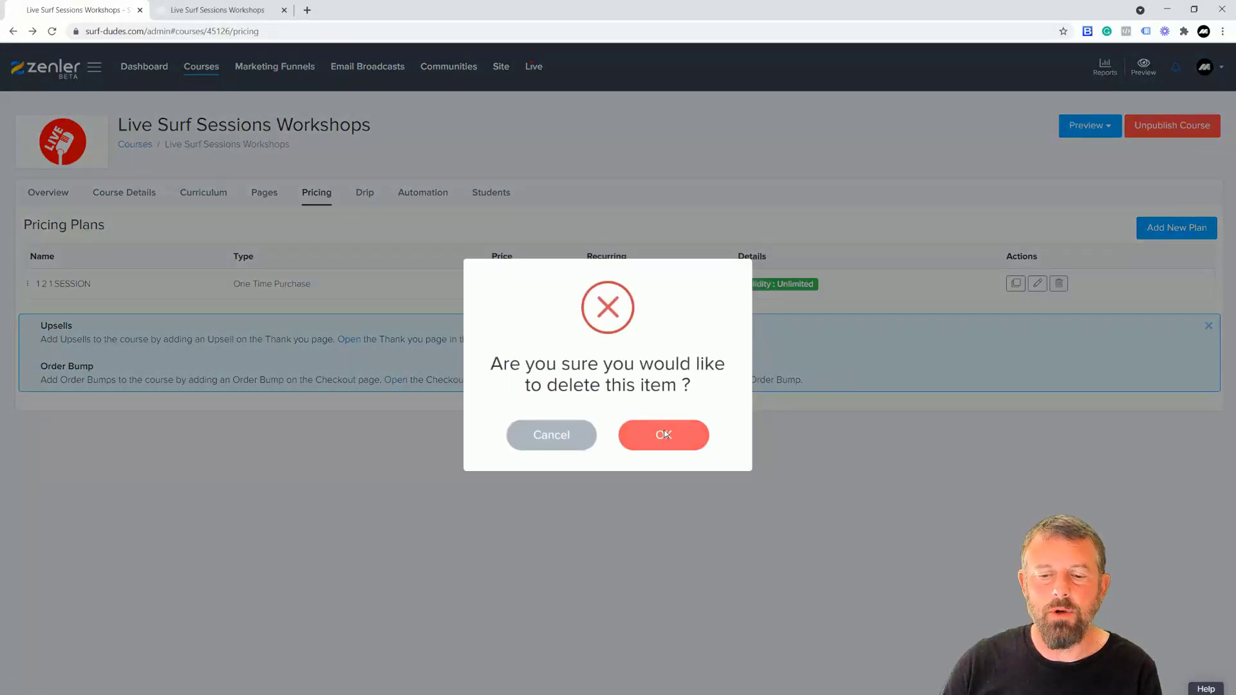
pyautogui.click(664, 433)
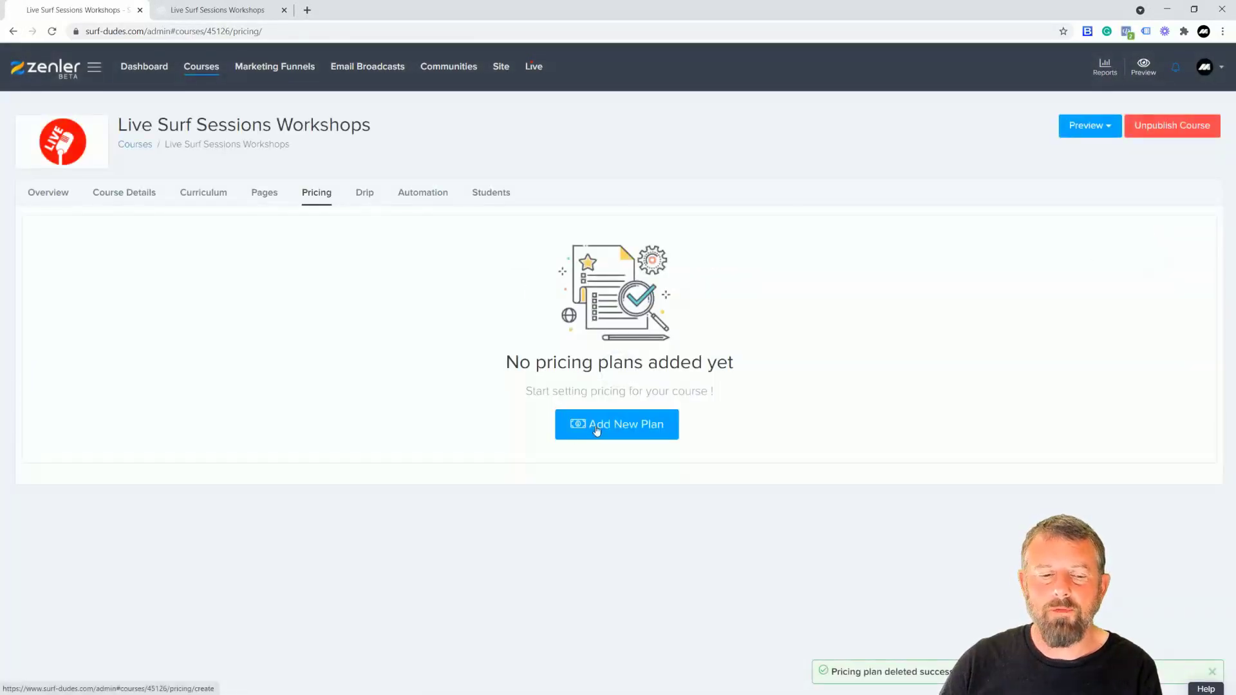
# Add a free pricing plan named FREE SESSION to the Live Surf Sessions Workshops course
pyautogui.click(602, 430)
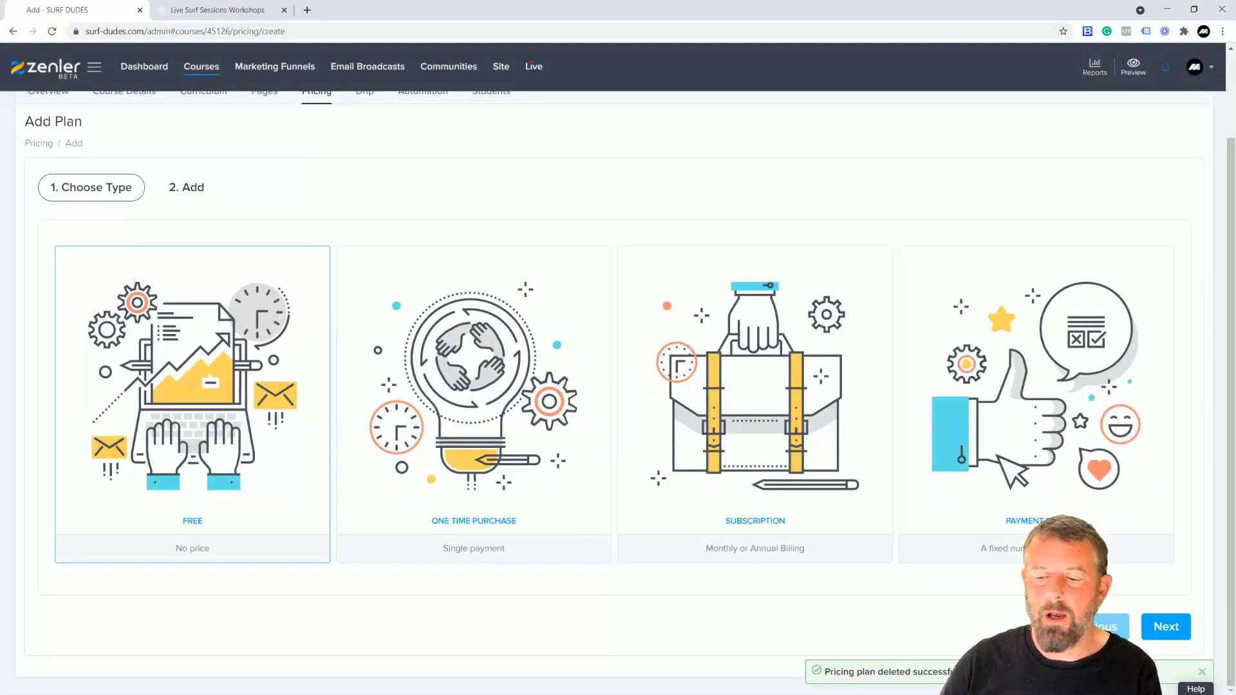
pyautogui.click(1146, 635)
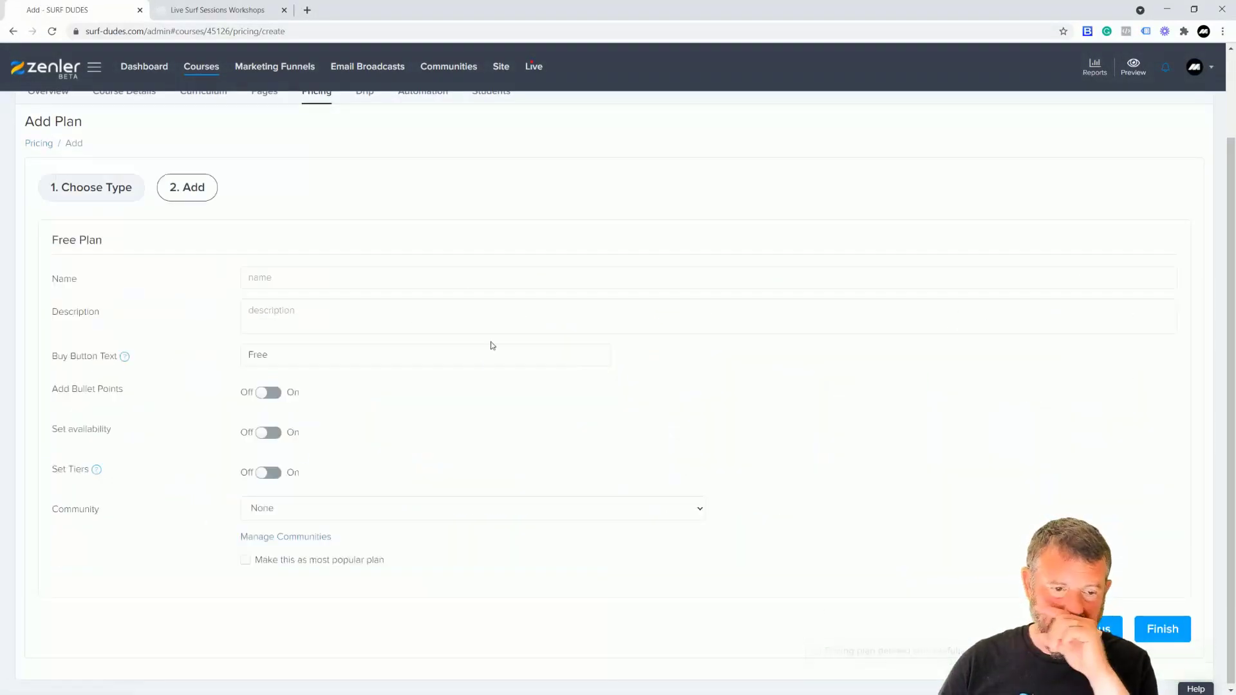
pyautogui.click(277, 275)
pyautogui.write('FREES')
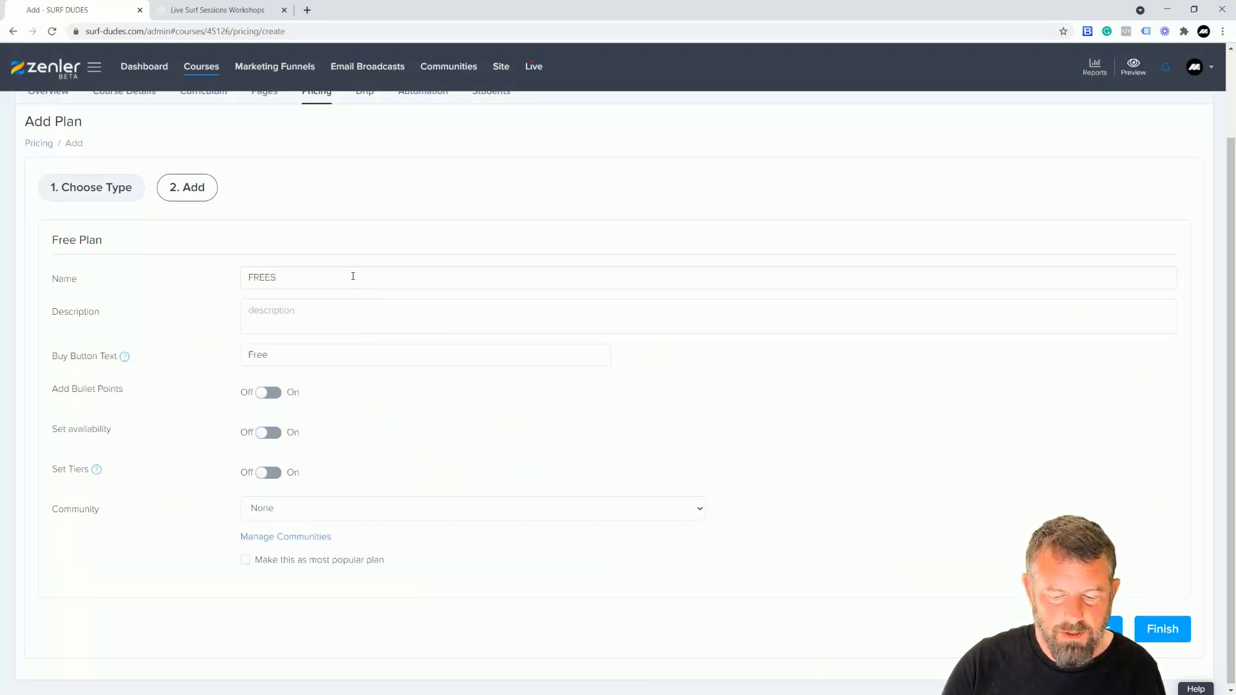
pyautogui.press('BackSpace')
pyautogui.write('SESSION')
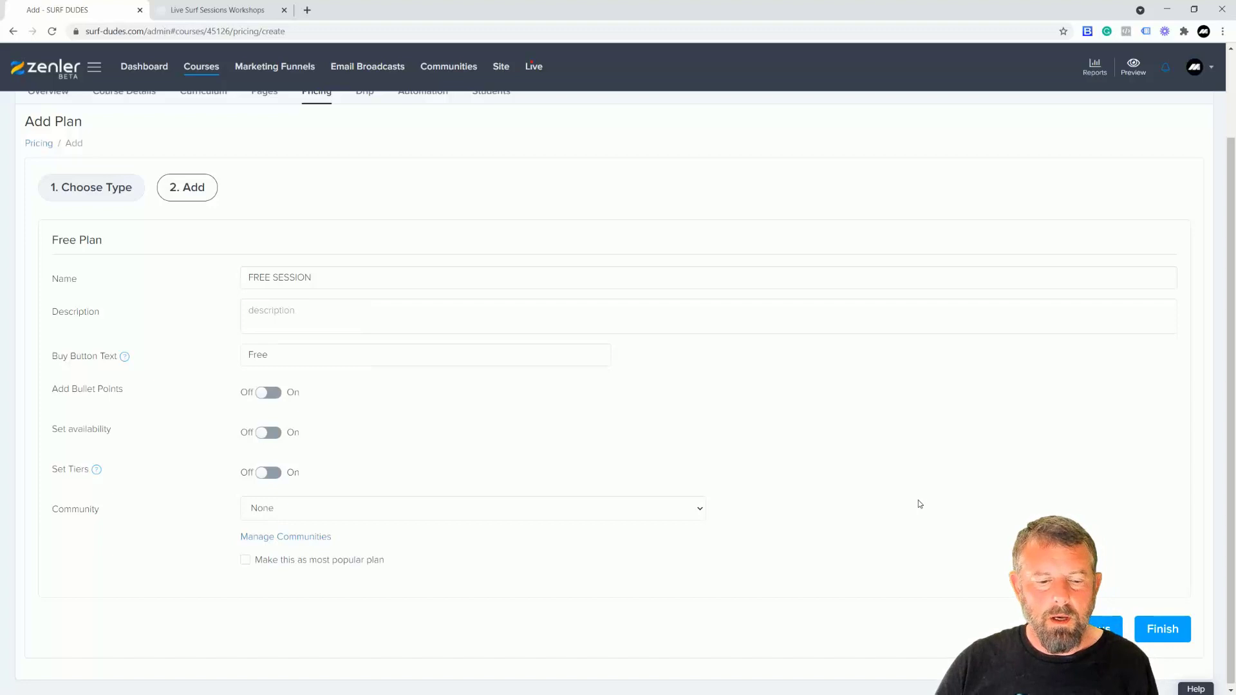
pyautogui.click(1143, 632)
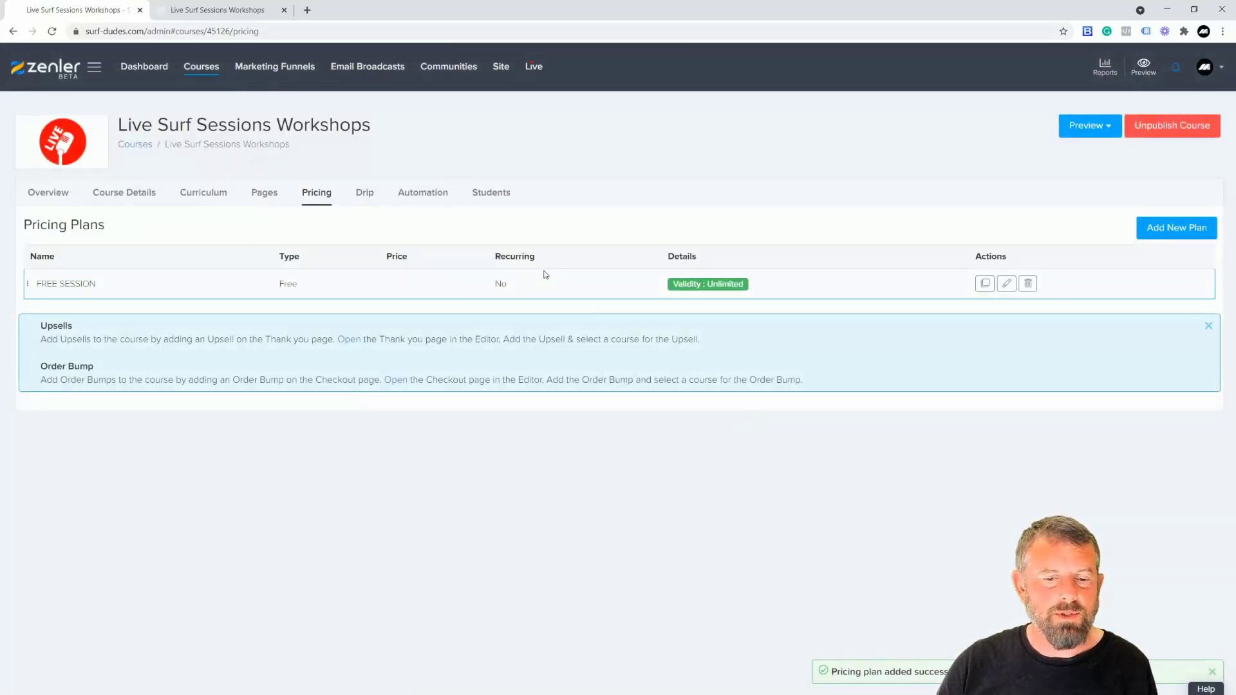
# Preview the sales page of the Live Surf Sessions Workshops course as a visitor
pyautogui.click(1108, 129)
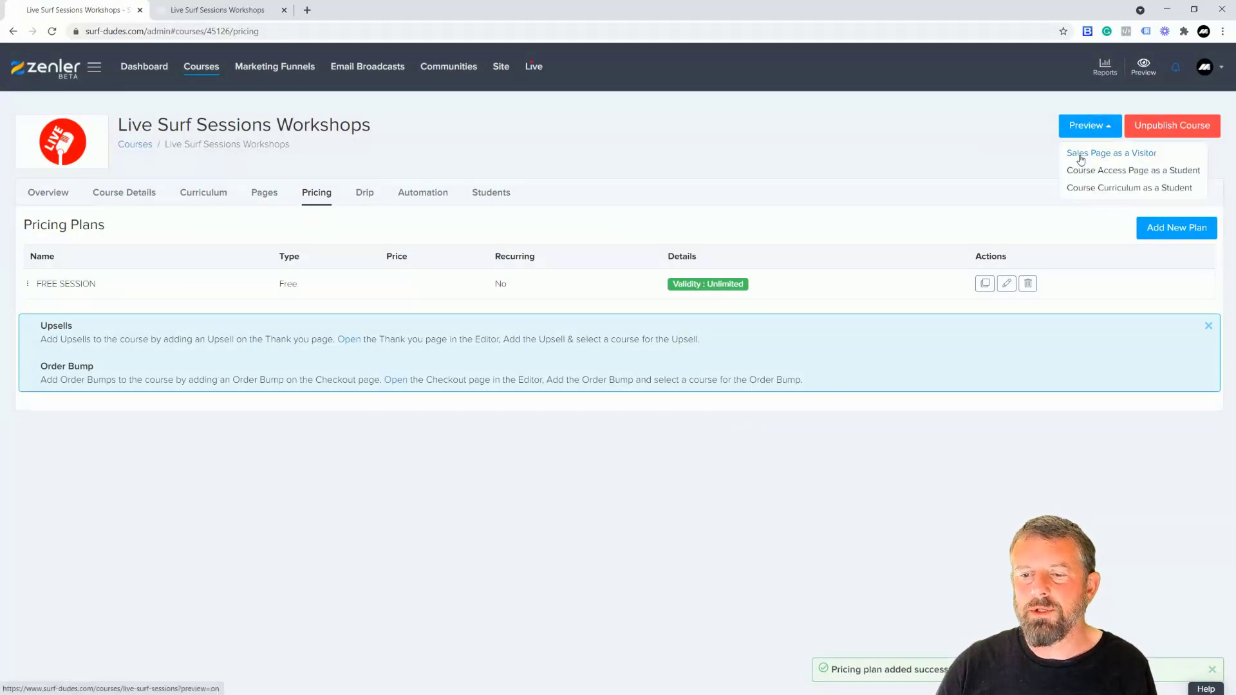
pyautogui.click(757, 109)
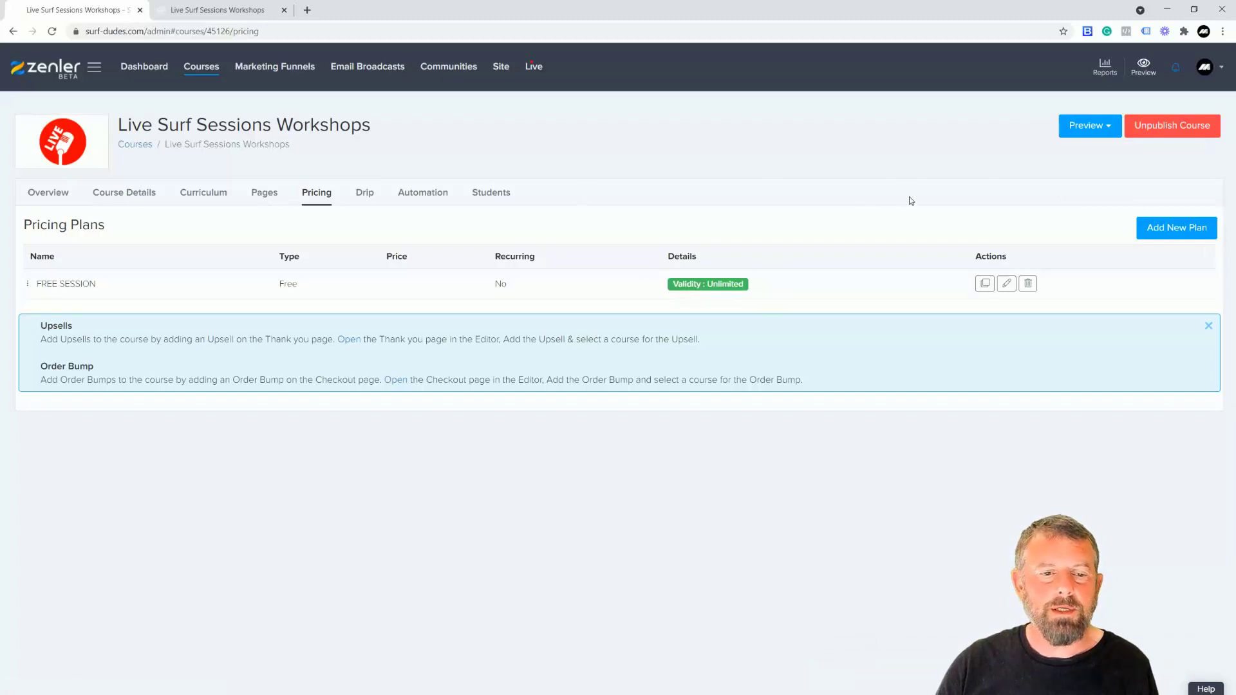
pyautogui.click(1107, 132)
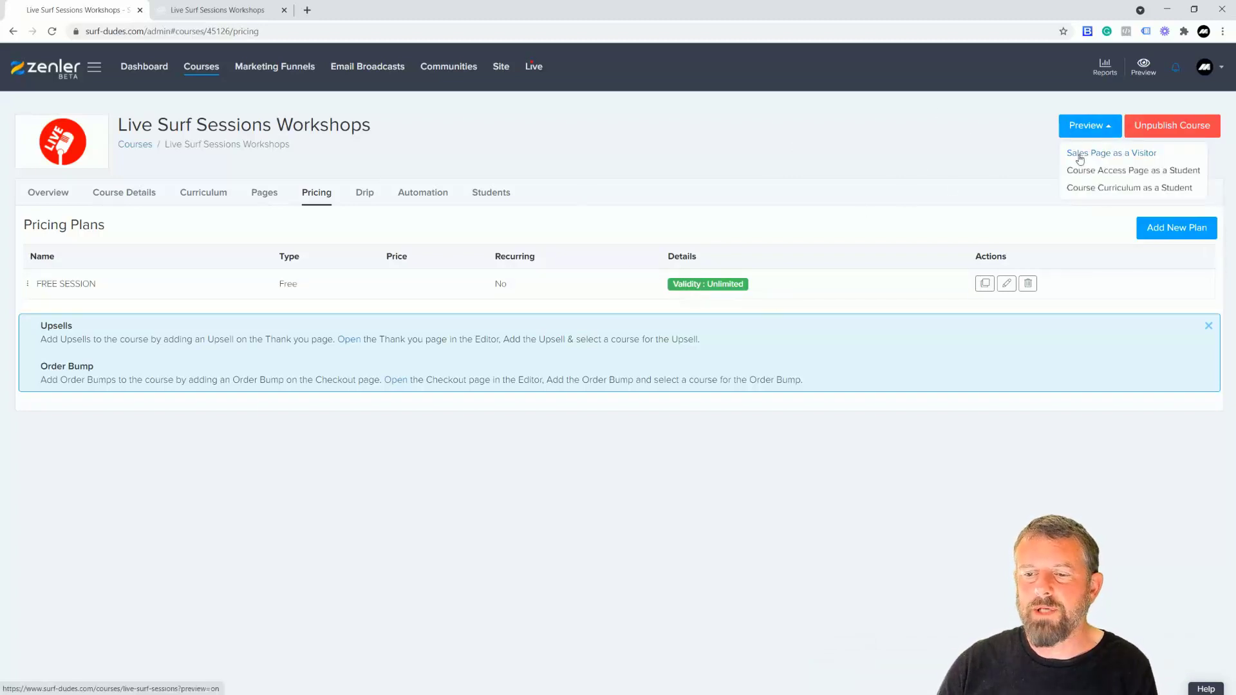
pyautogui.click(1080, 155)
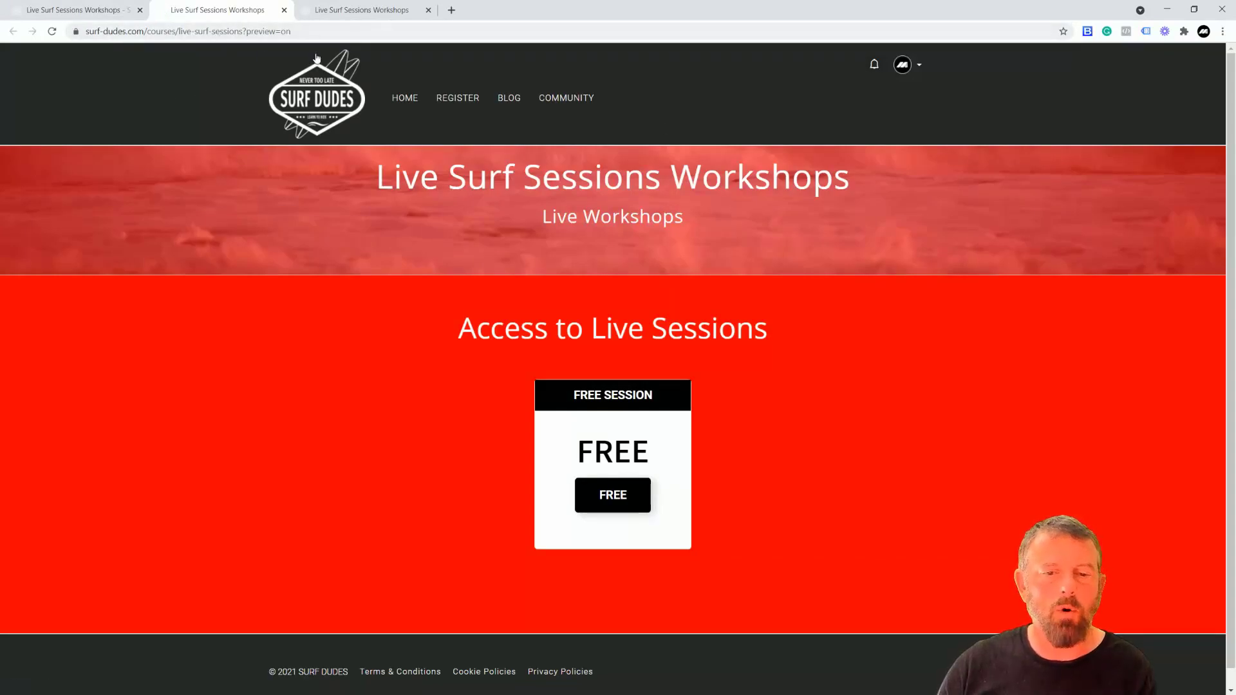
# Copy the sales page address up to live-surf-sessions, leaving out the preview parameter
pyautogui.moveTo(244, 30); pyautogui.dragTo(85, 31)
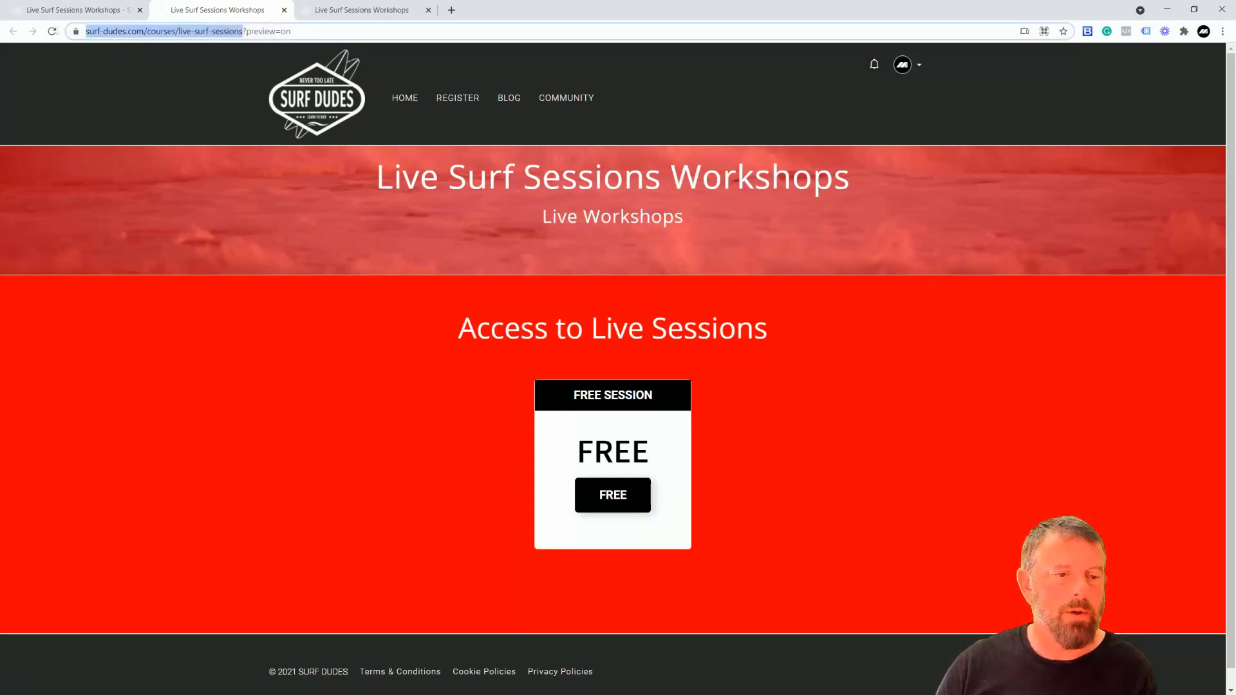
pyautogui.click(1222, 31)
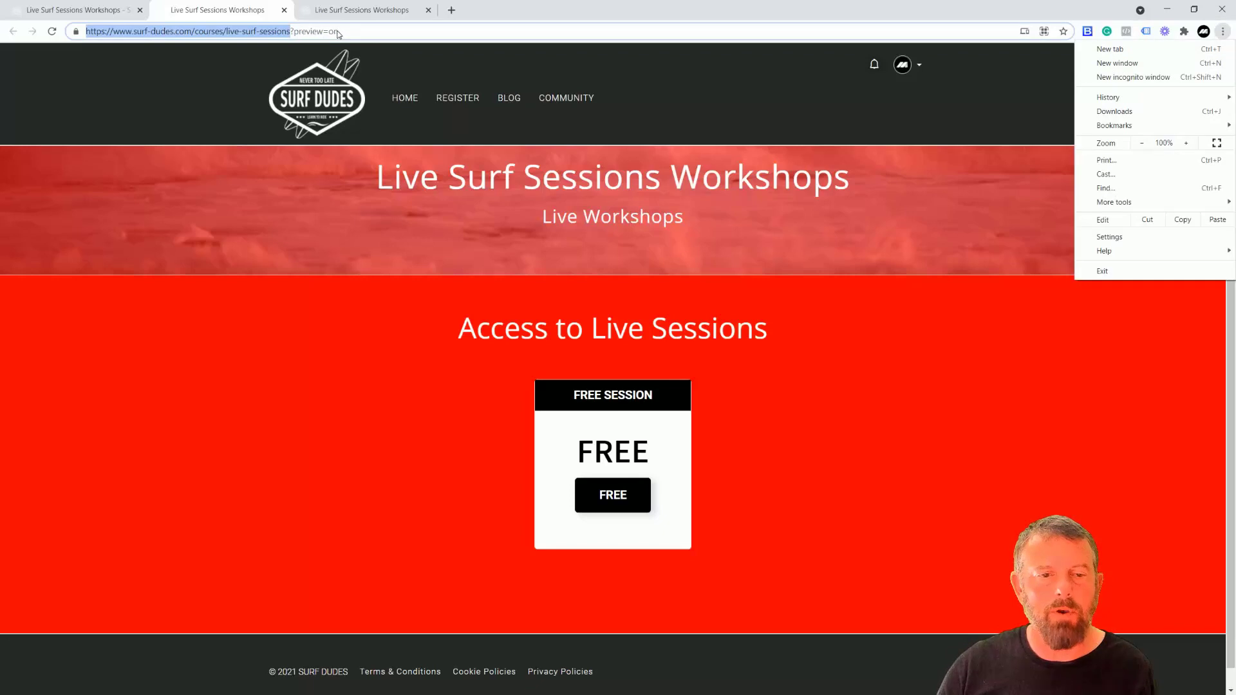
pyautogui.click(291, 31)
pyautogui.moveTo(290, 32); pyautogui.dragTo(85, 32)
pyautogui.hotkey('ctrl', 'c')
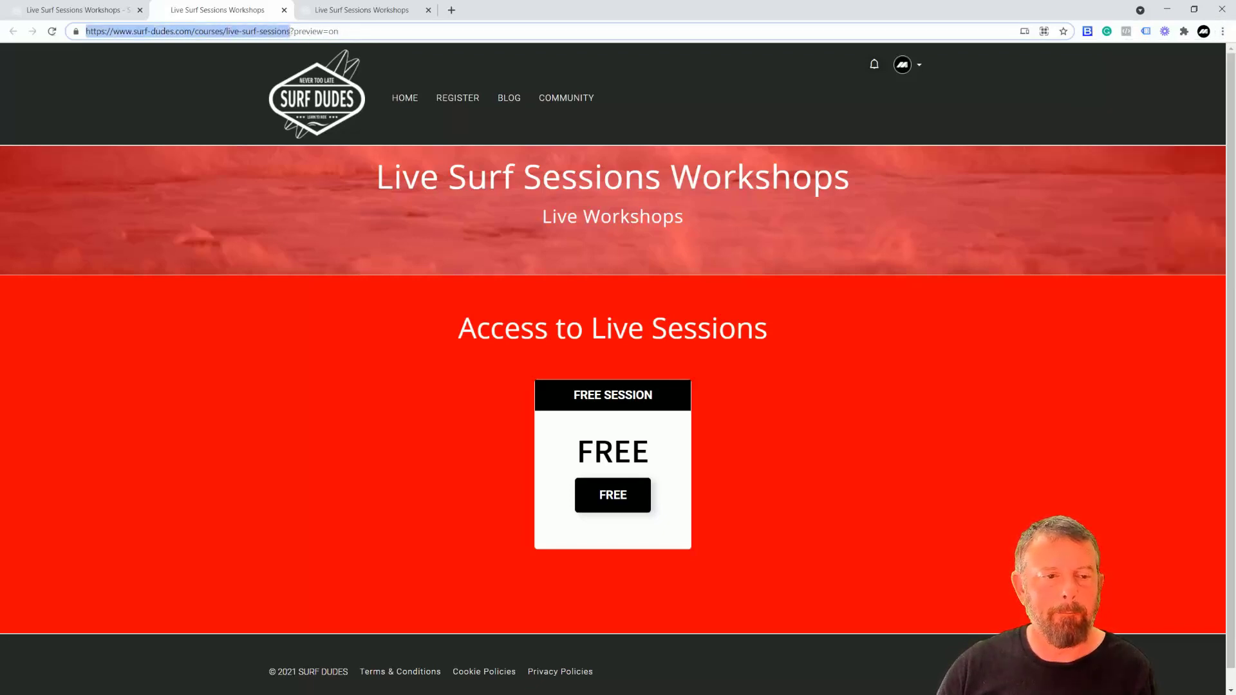
# Open the copied sales page address in a new incognito window
pyautogui.click(1222, 31)
pyautogui.click(1134, 77)
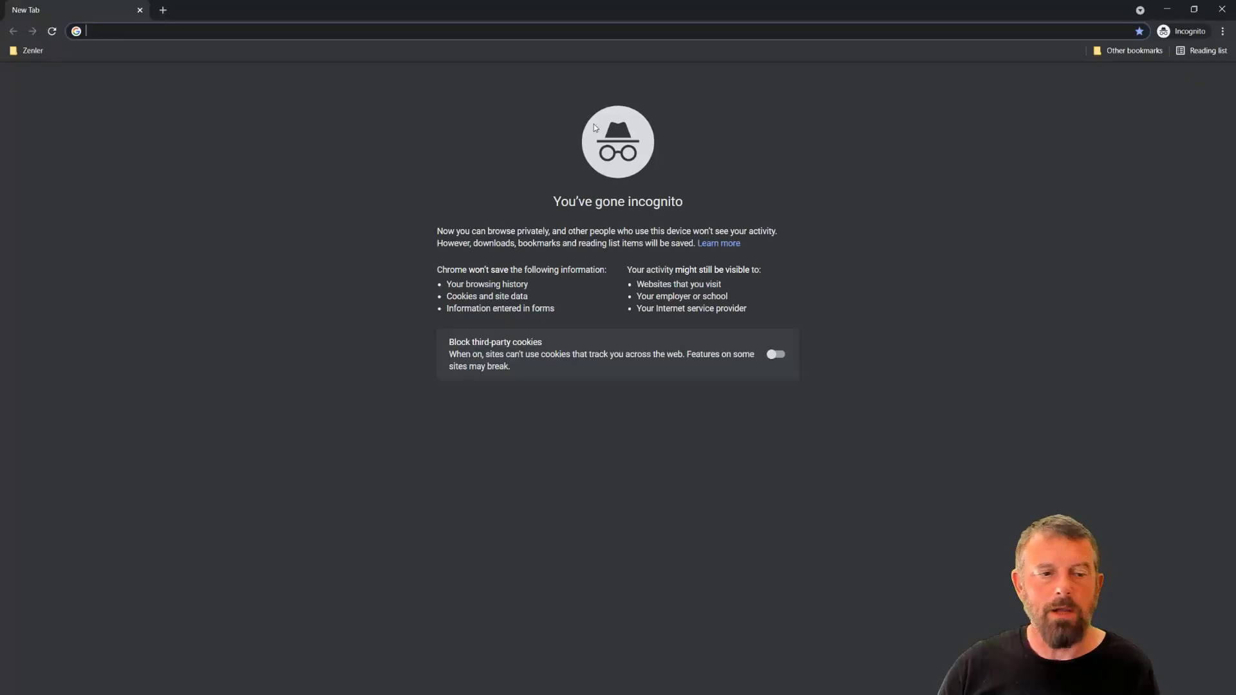
pyautogui.hotkey('ctrl', 'v')
pyautogui.press('Return')
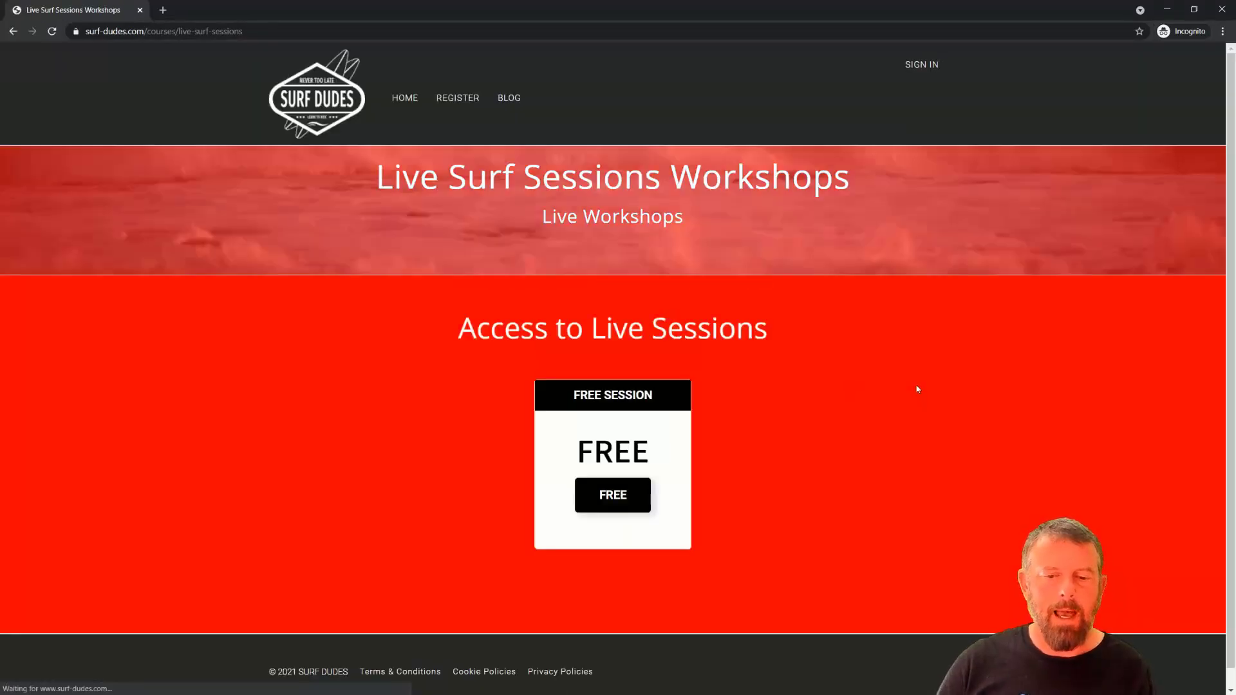
# Choose the FREE SESSION plan and log in at checkout with the attendee's email address and account password
pyautogui.click(608, 501)
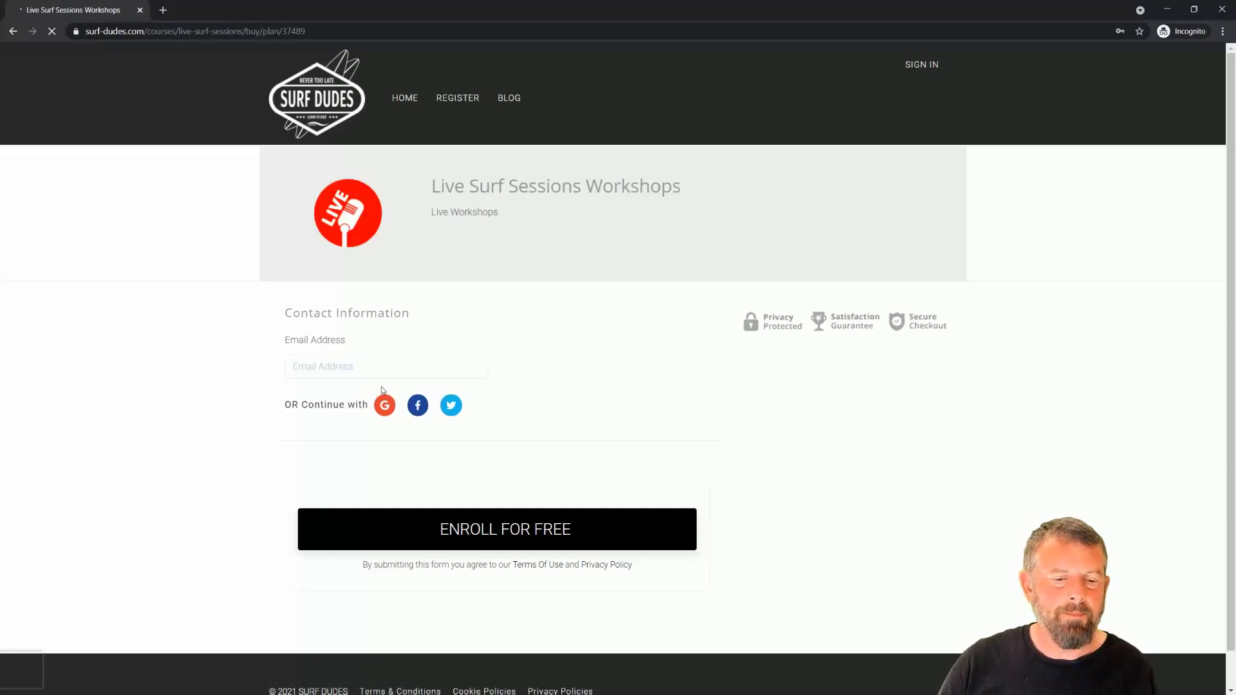
pyautogui.click(302, 367)
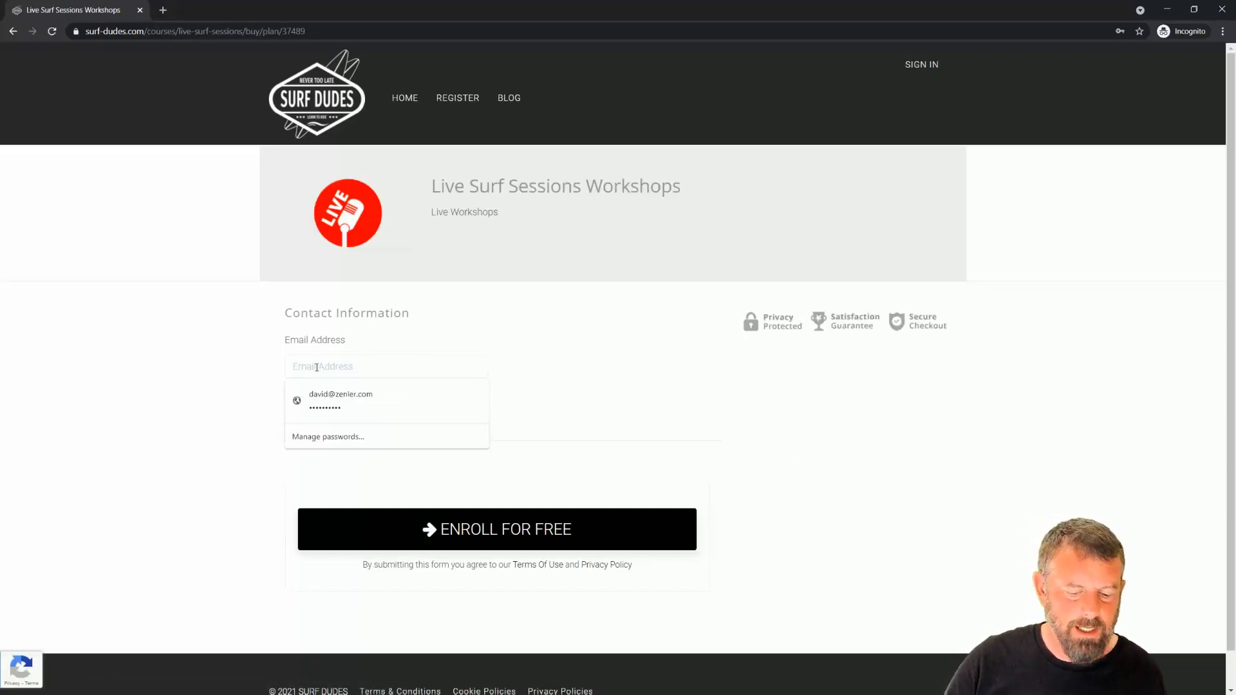
pyautogui.write('dn')
pyautogui.click(333, 396)
pyautogui.click(529, 383)
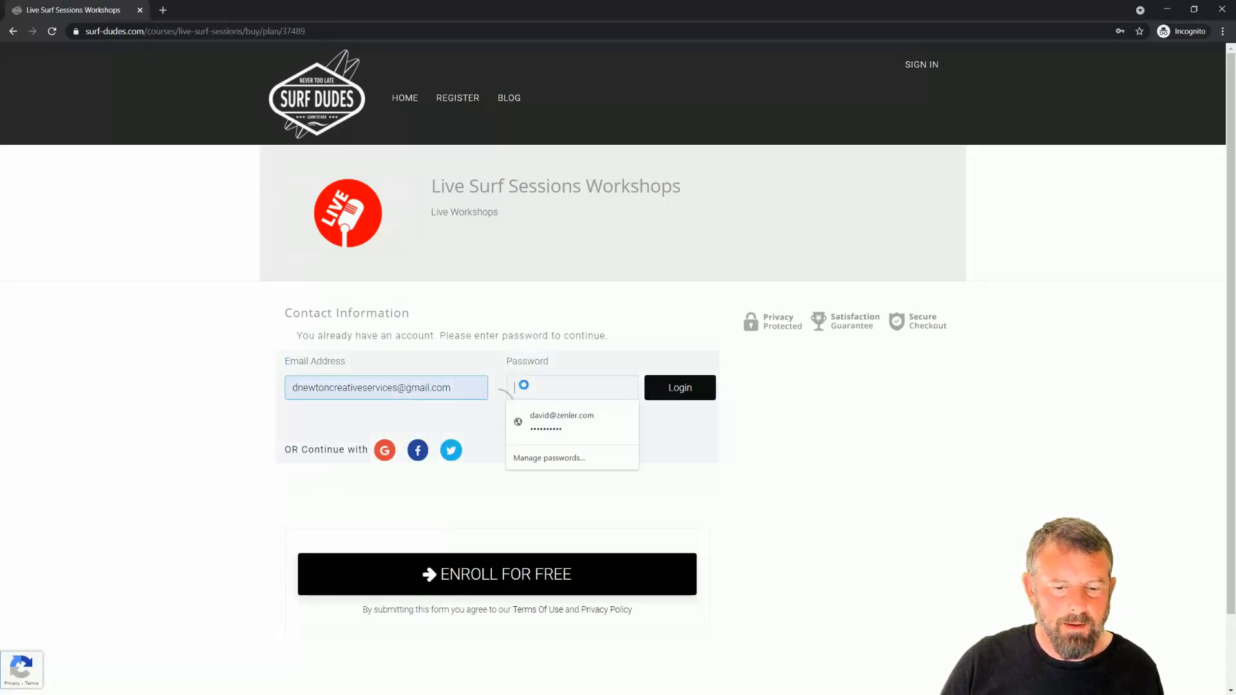
pyautogui.write('***')
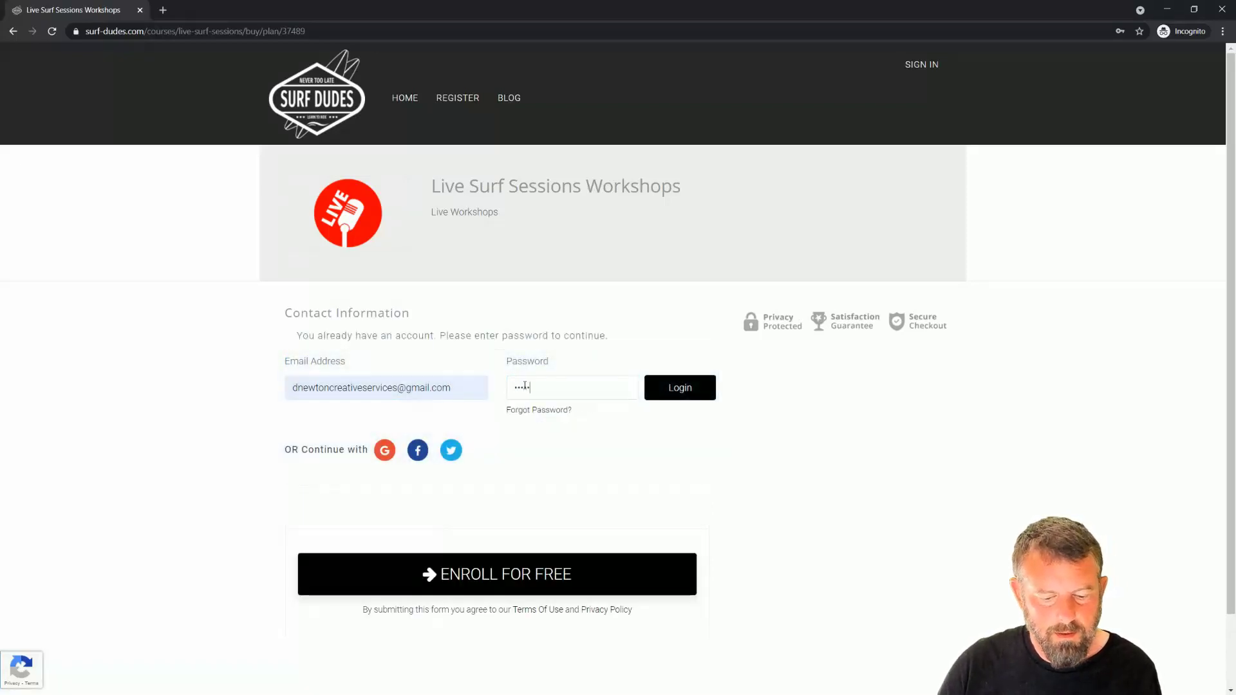
pyautogui.write('*****')
pyautogui.click(680, 387)
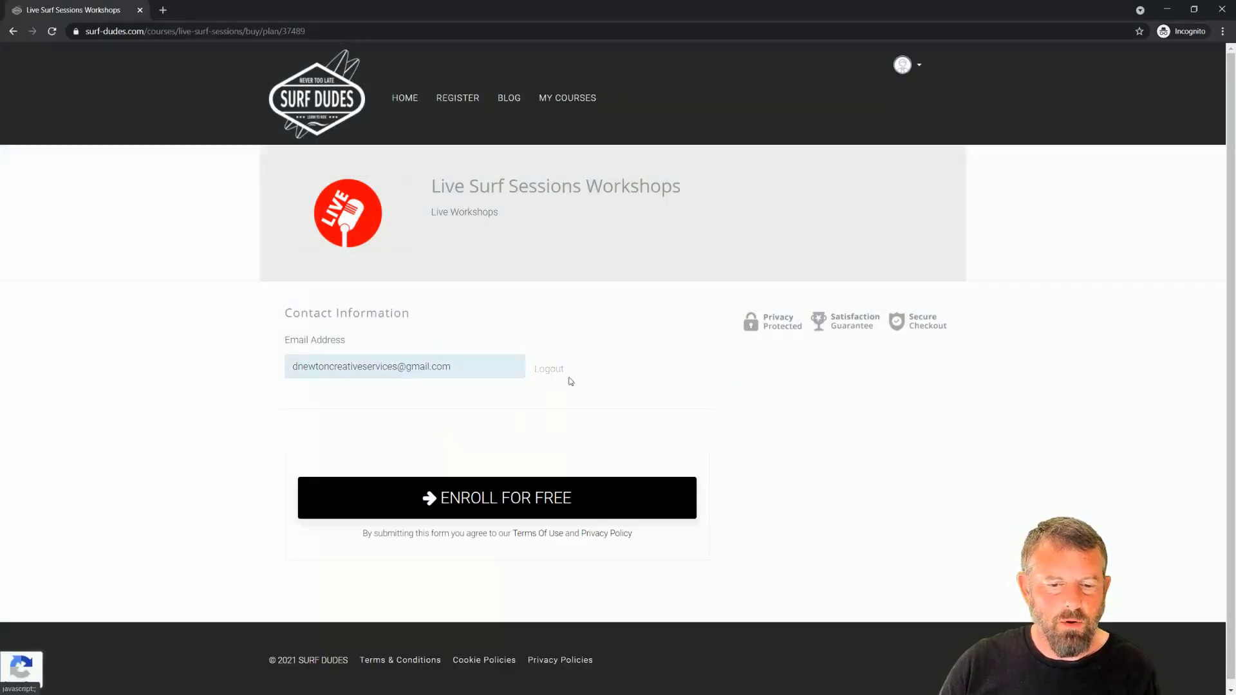
# Enroll for free in Live Surf Sessions Workshops and complete the traffic lights image verification
pyautogui.click(509, 497)
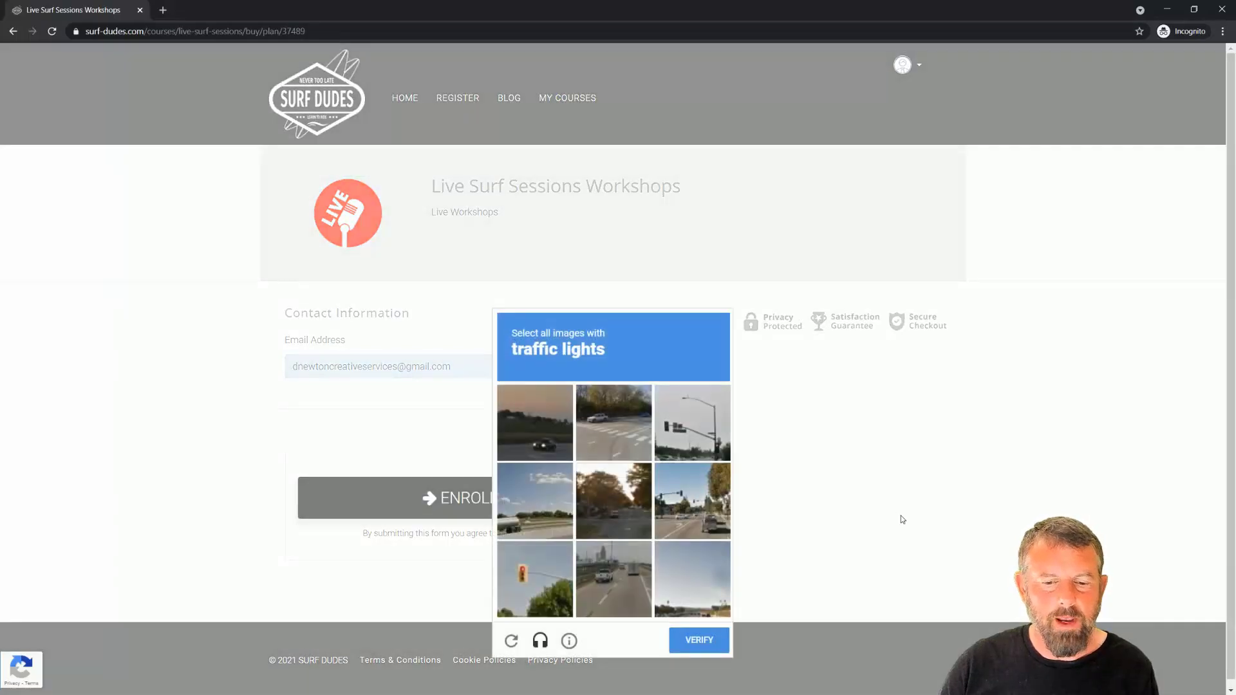
pyautogui.click(681, 435)
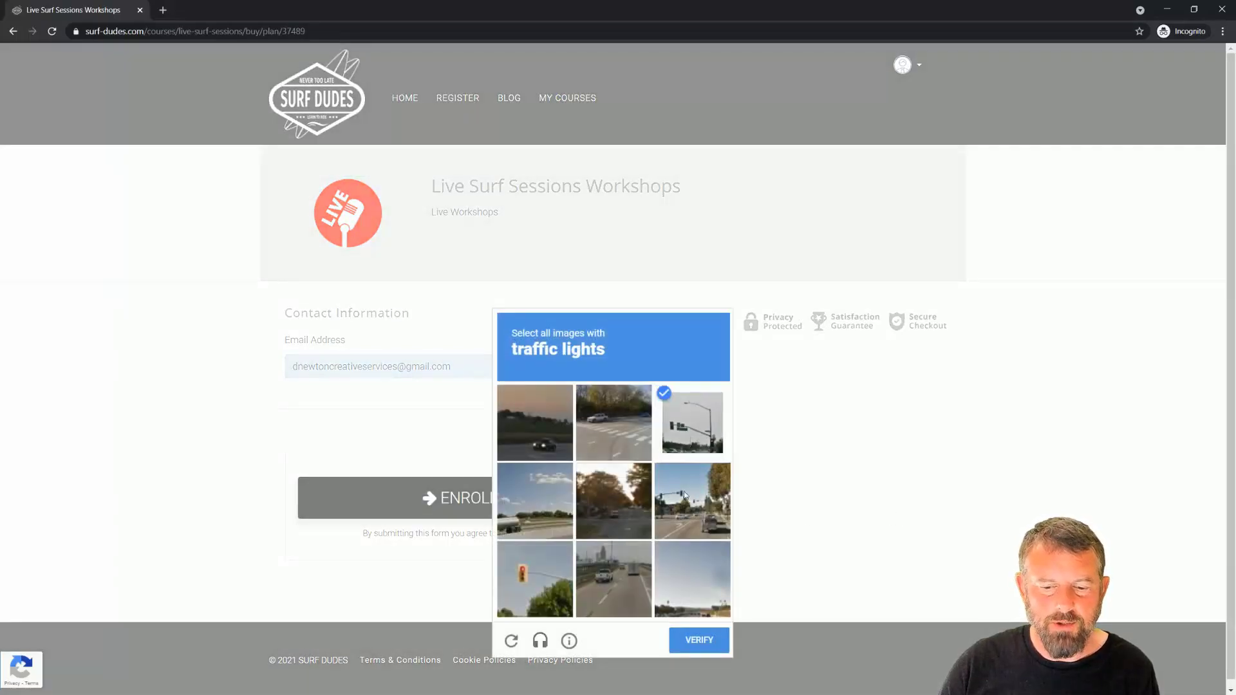
pyautogui.click(684, 491)
pyautogui.click(535, 580)
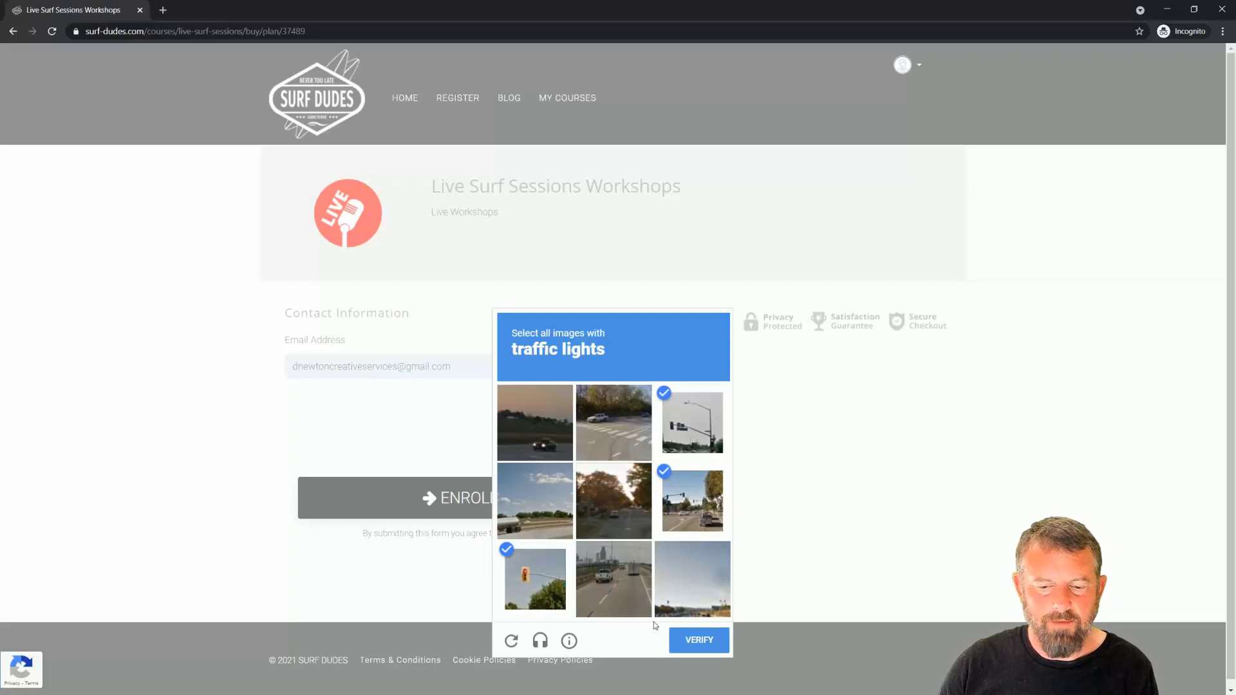
pyautogui.click(694, 650)
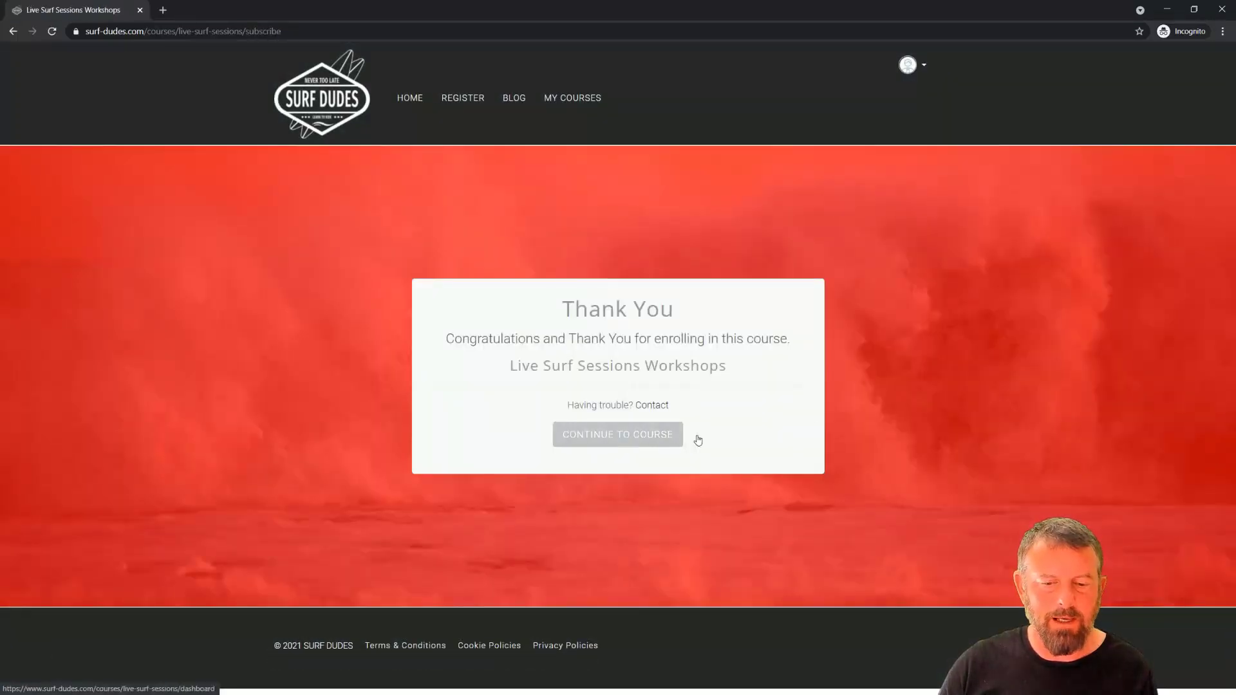
# Continue to the course, book a spot in the 12:00 01st September 2021 1-2-1 session, and check its status on the course dashboard
pyautogui.click(673, 435)
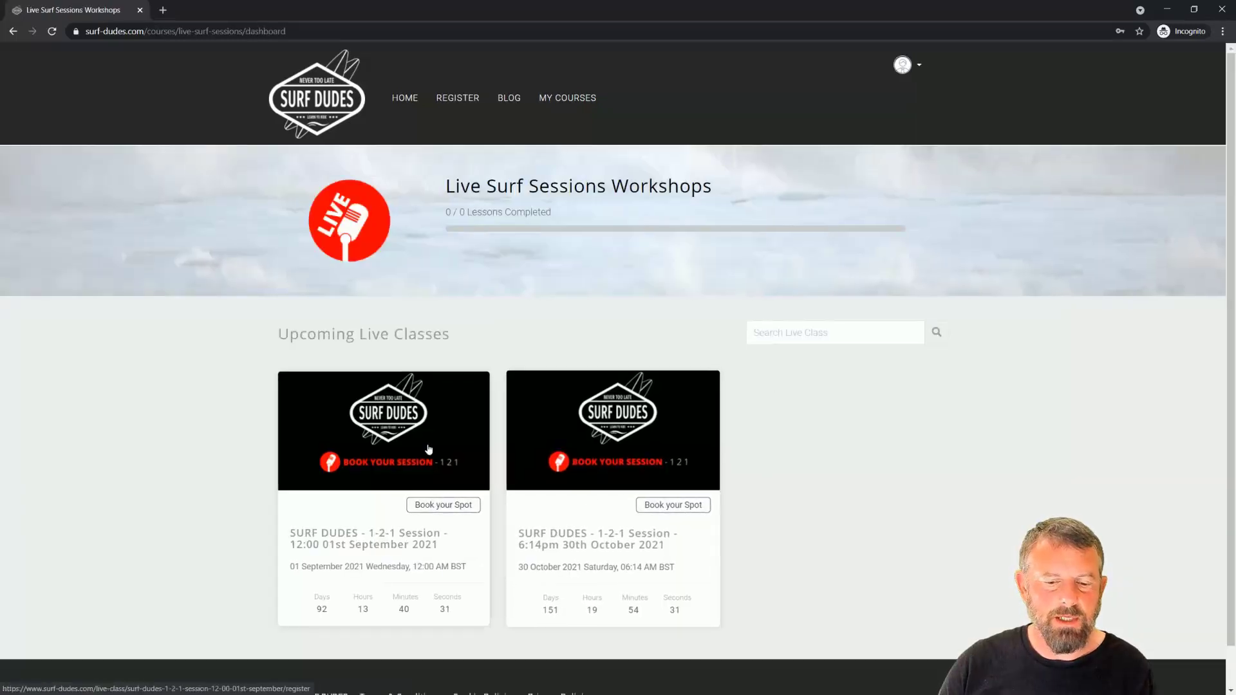
pyautogui.scroll(-1, 815, 474)
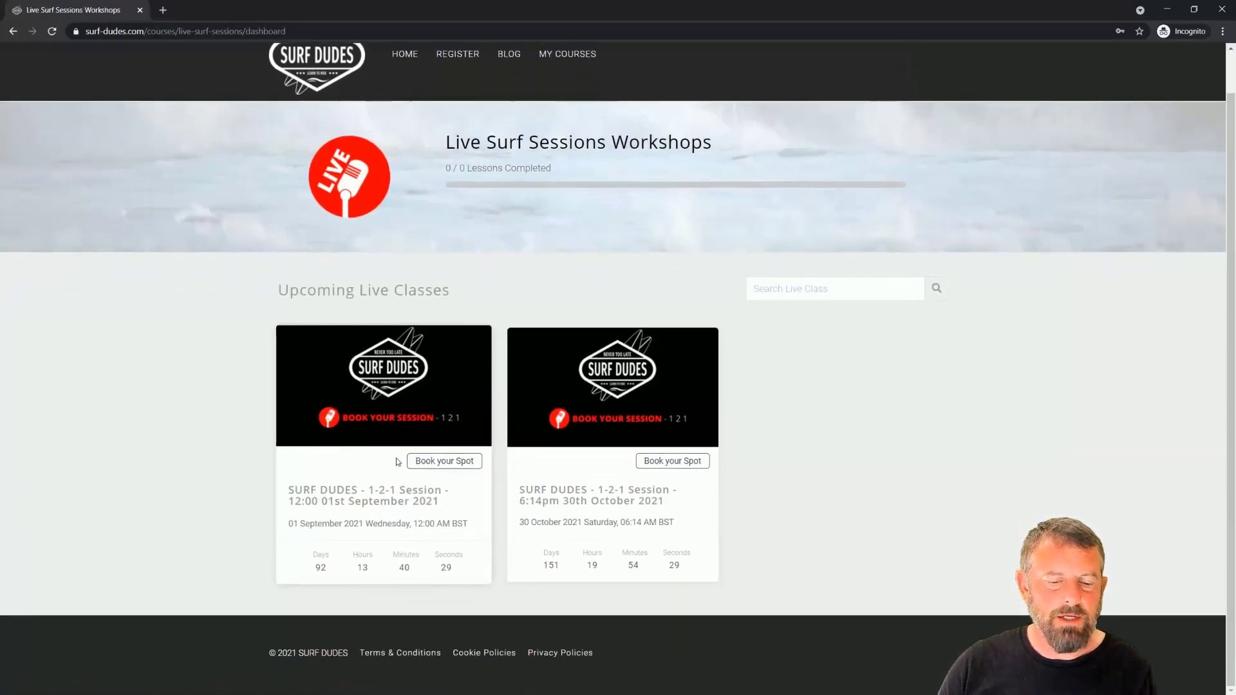
pyautogui.click(449, 462)
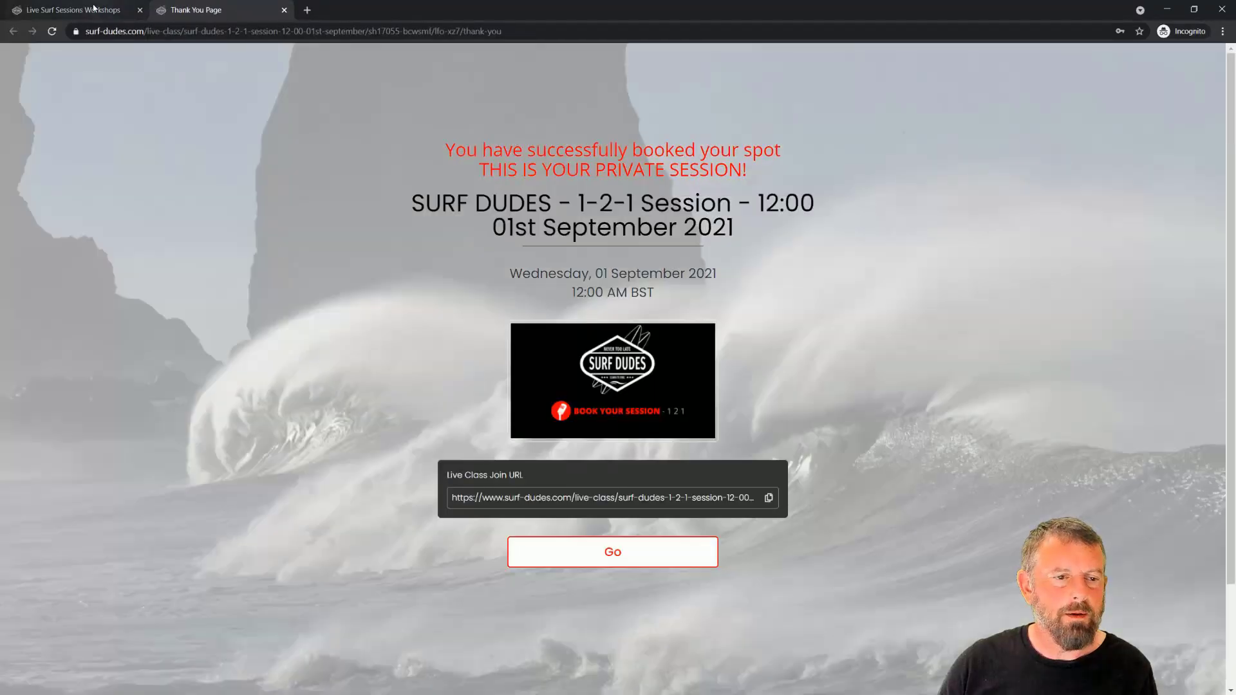
pyautogui.click(94, 9)
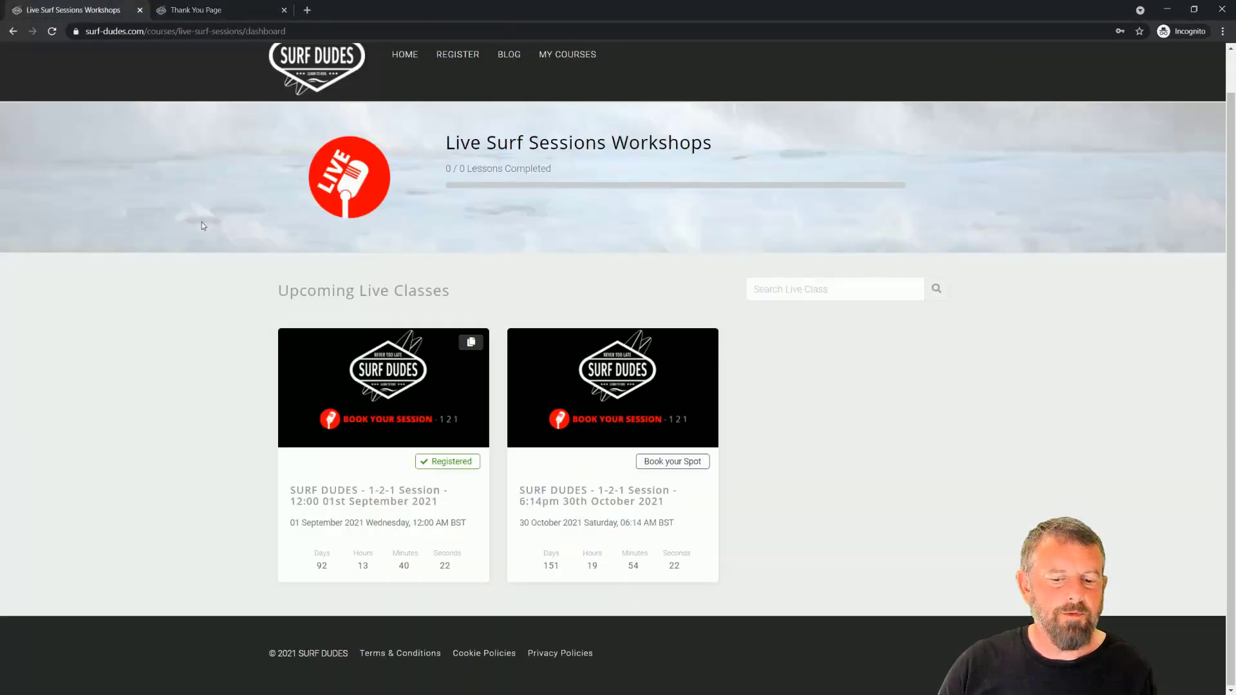
pyautogui.click(200, 13)
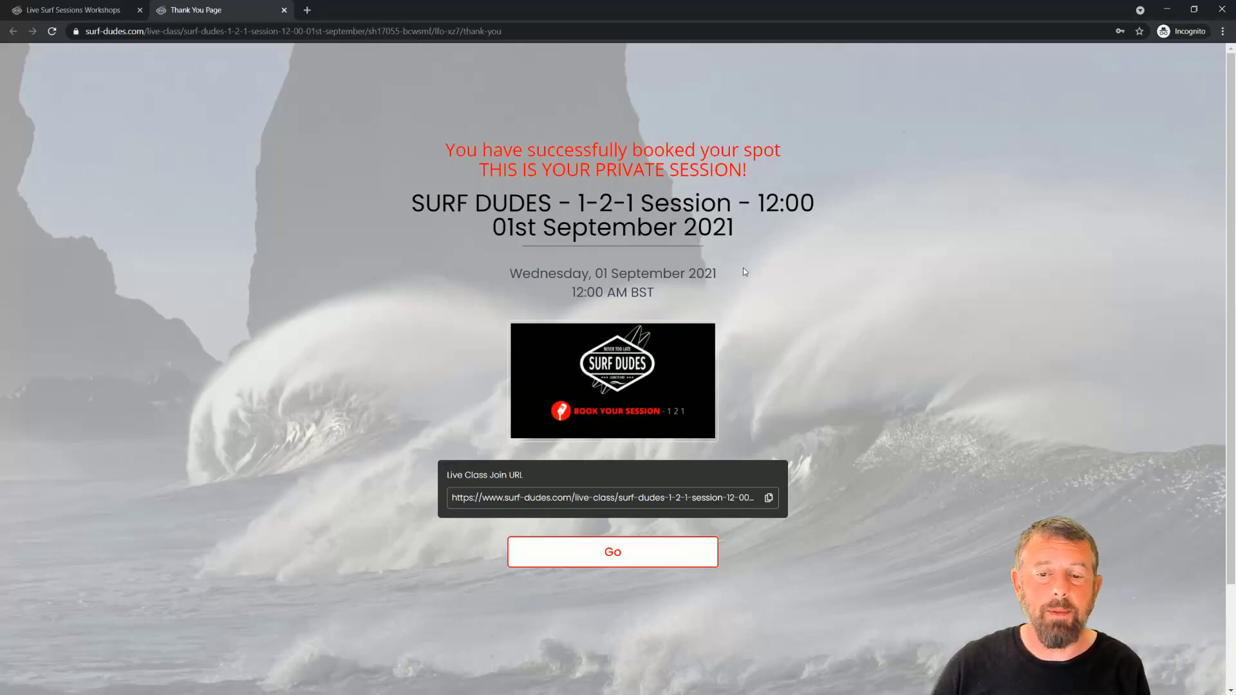
# Return to the Zenler admin site and update the 12:00 01st September 2021 1-2-1 live class to be secret
pyautogui.click(1166, 13)
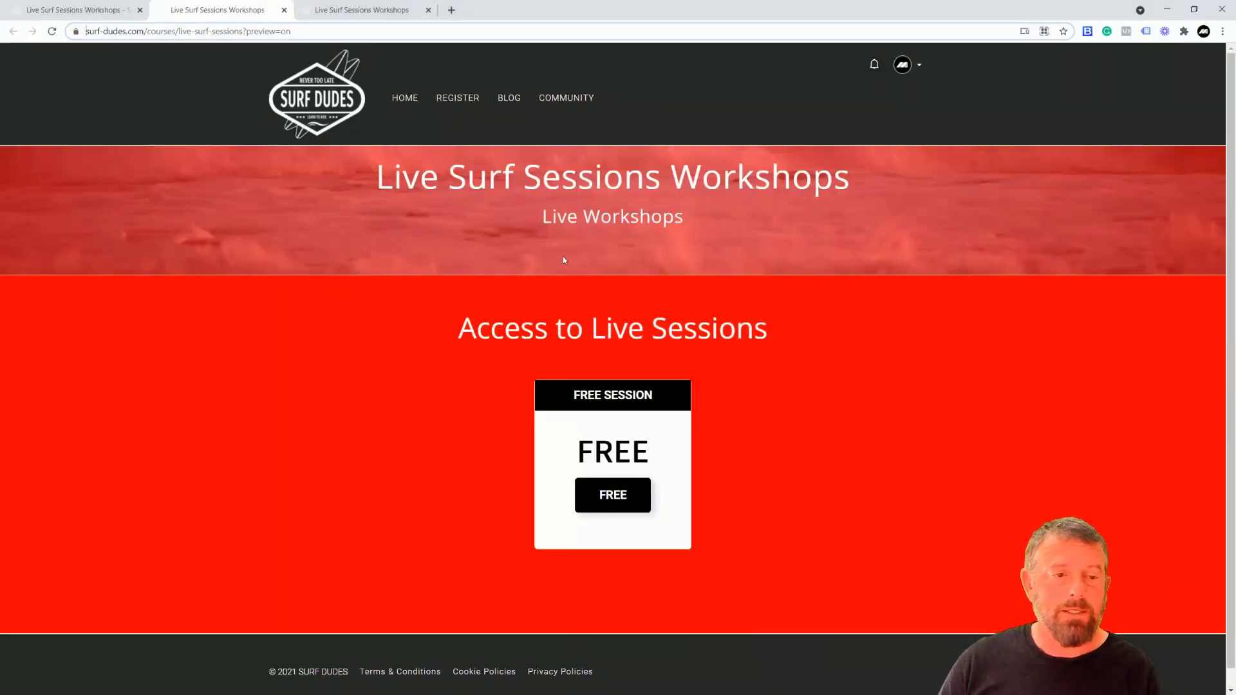
pyautogui.click(102, 11)
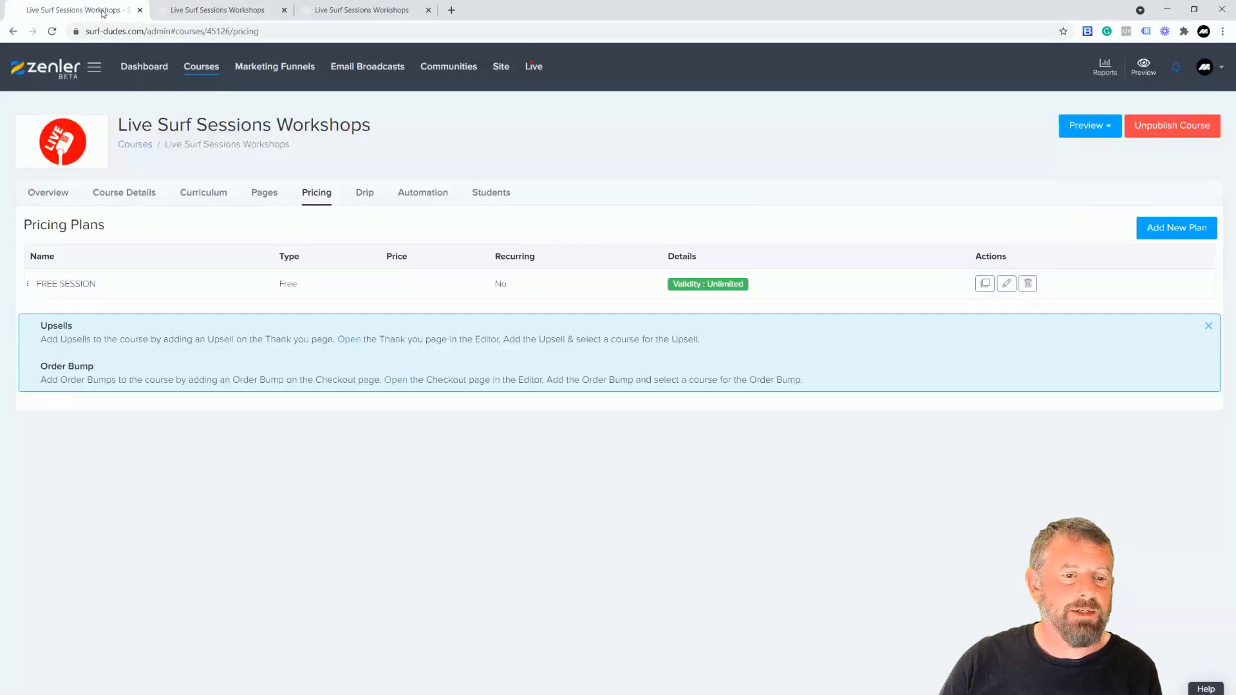
pyautogui.click(534, 68)
pyautogui.click(272, 381)
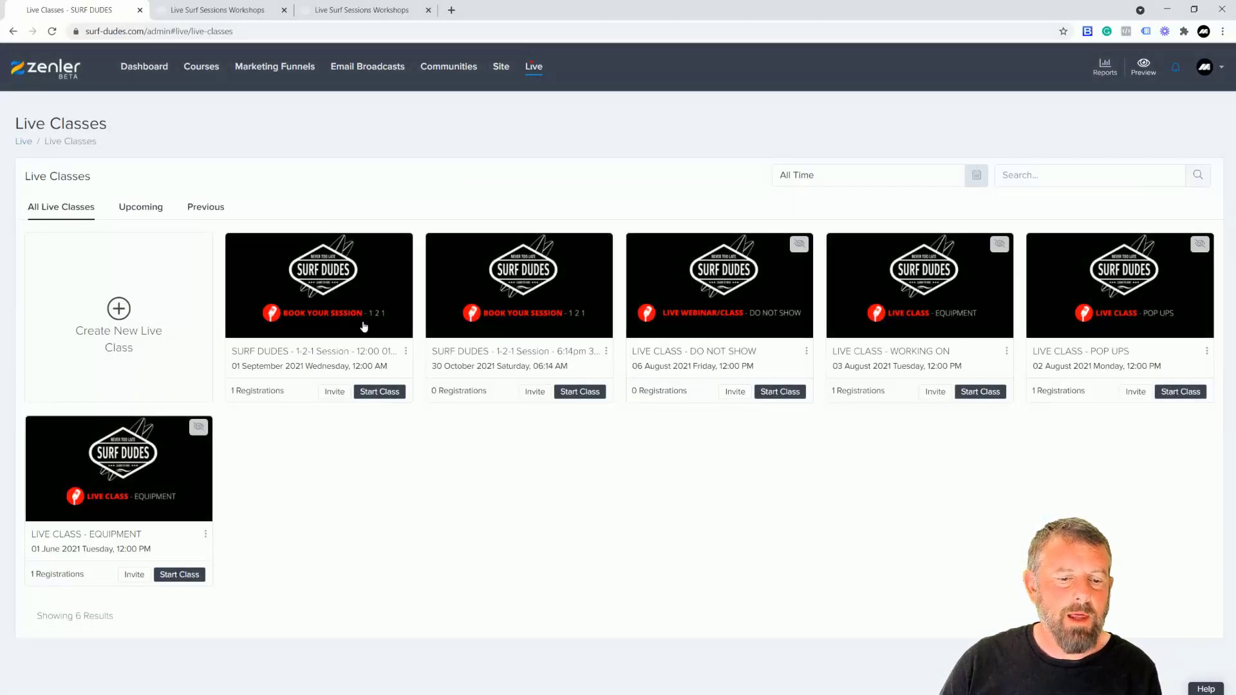
pyautogui.click(406, 352)
pyautogui.click(381, 369)
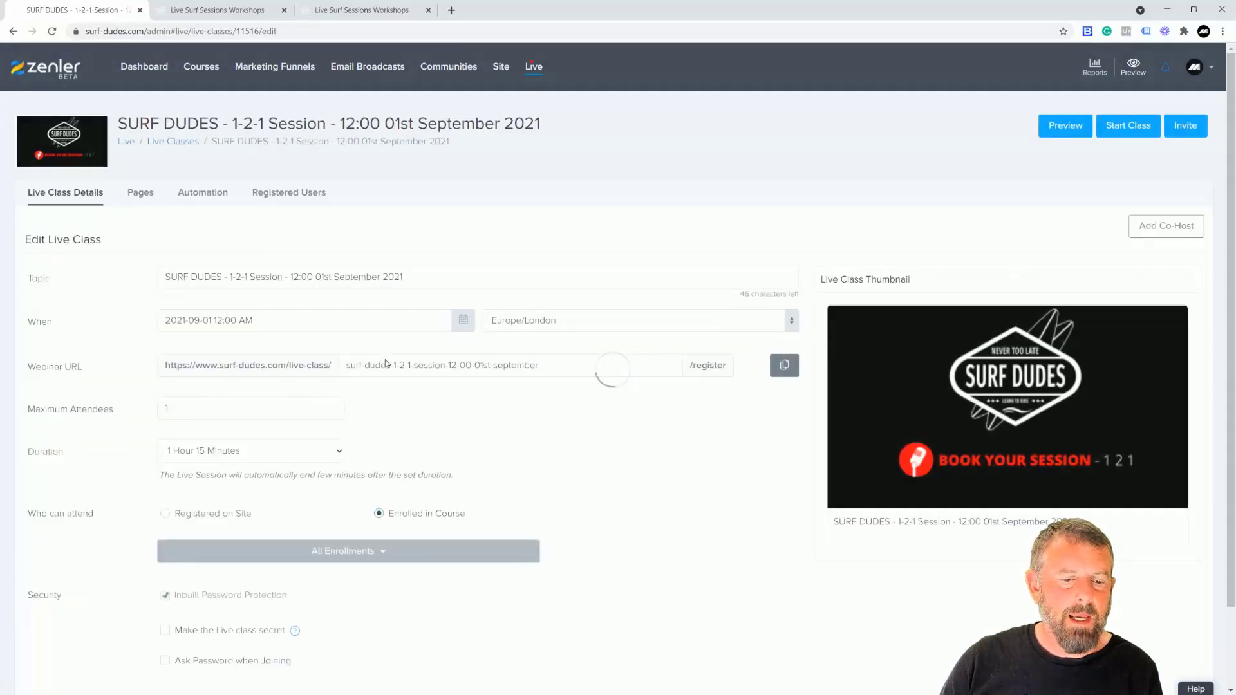
pyautogui.click(178, 635)
pyautogui.scroll(-2, 644, 419)
pyautogui.click(239, 633)
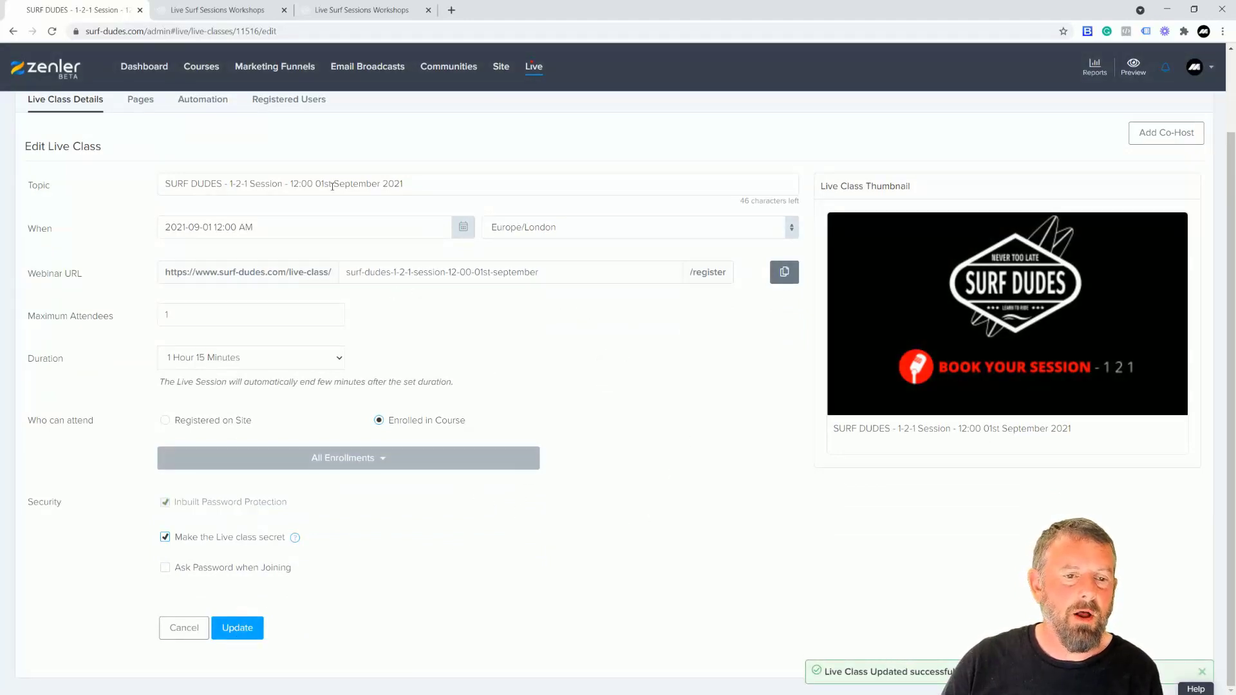
# Reload the course dashboard preview to check which upcoming live classes are offered, and revisit the sales page preview
pyautogui.click(360, 9)
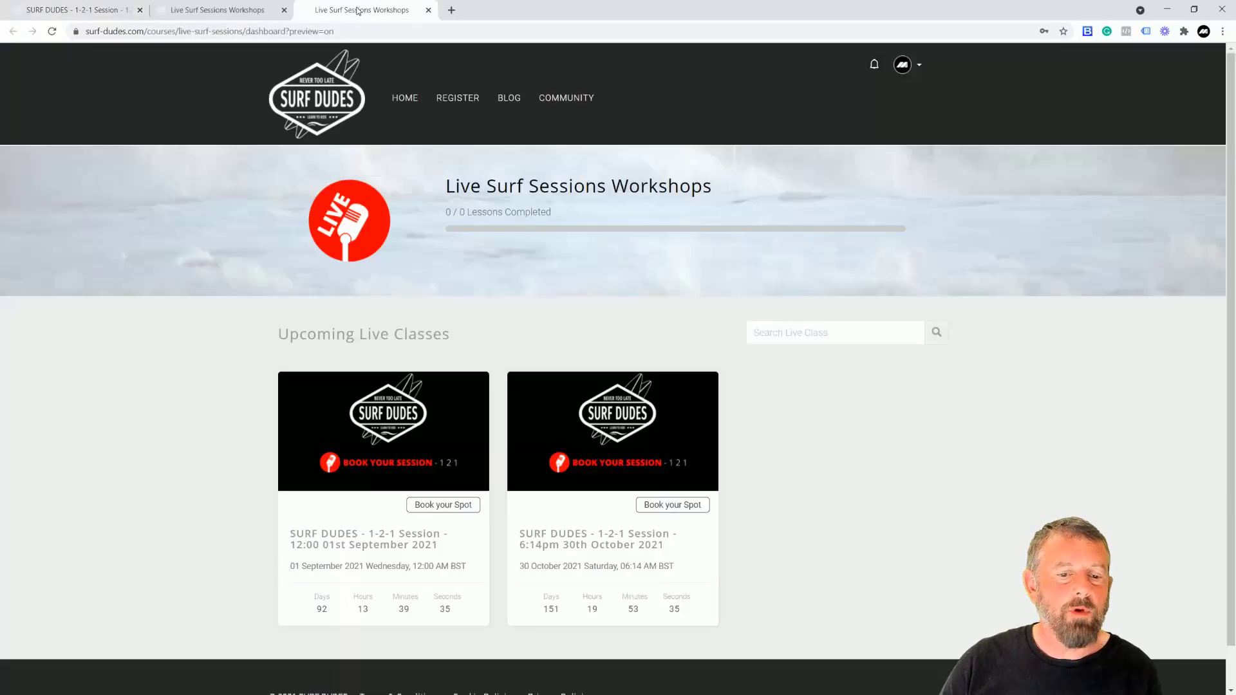
pyautogui.click(53, 32)
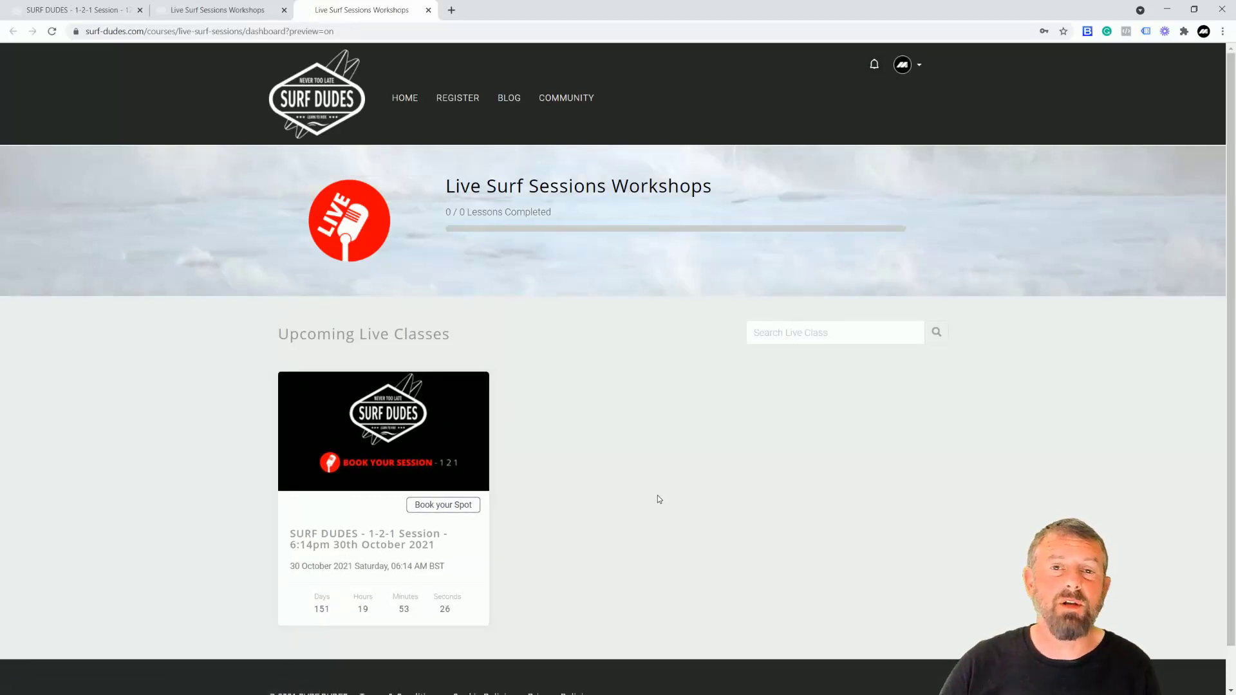
pyautogui.click(206, 10)
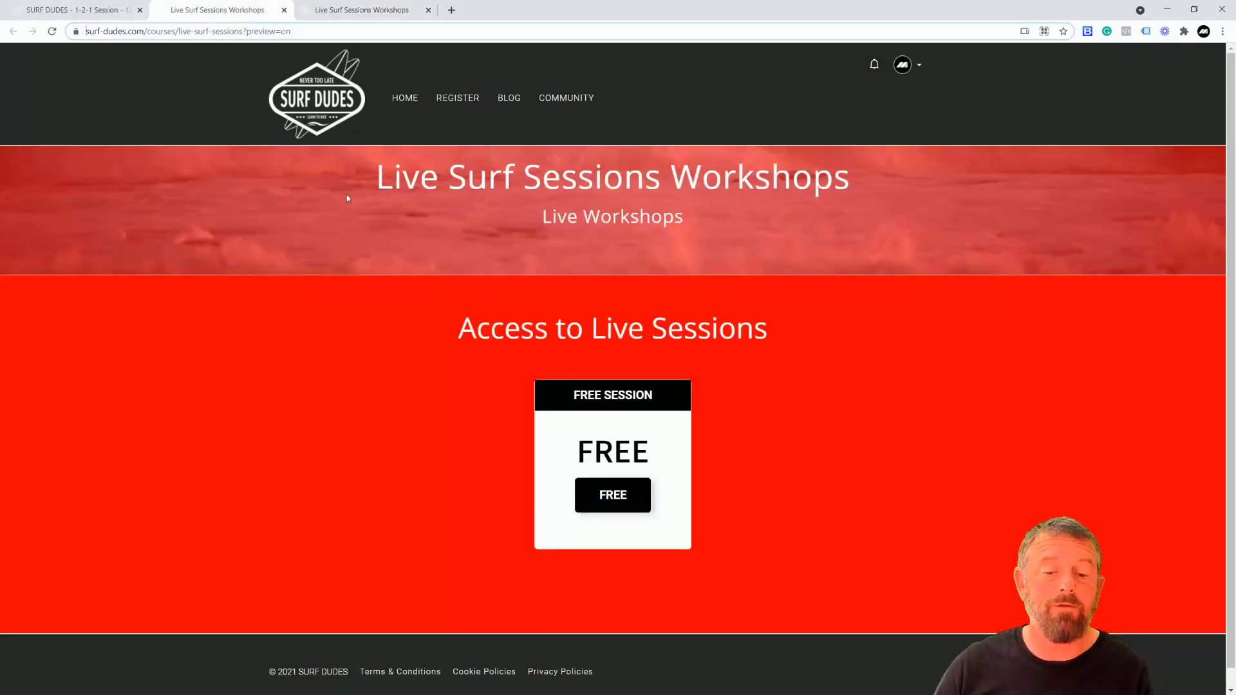
# View the registered users of the 12:00 01st September 2021 1-2-1 live class in the admin site
pyautogui.click(97, 18)
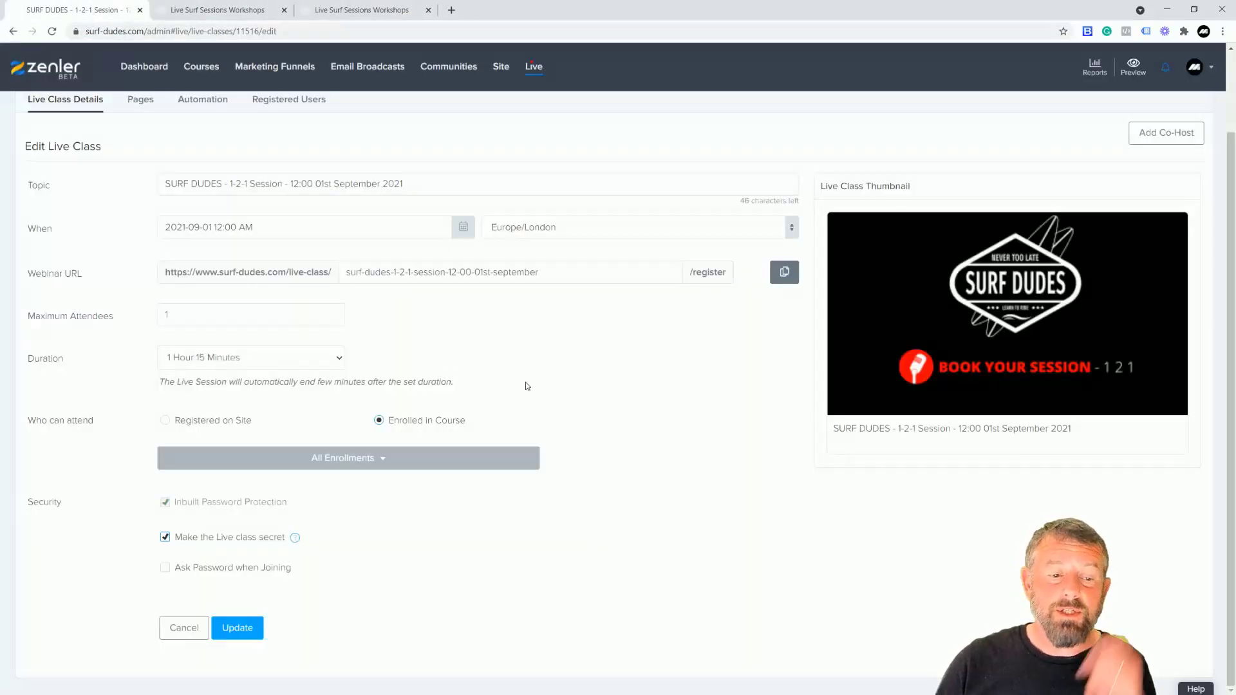
pyautogui.scroll(2, 403, 293)
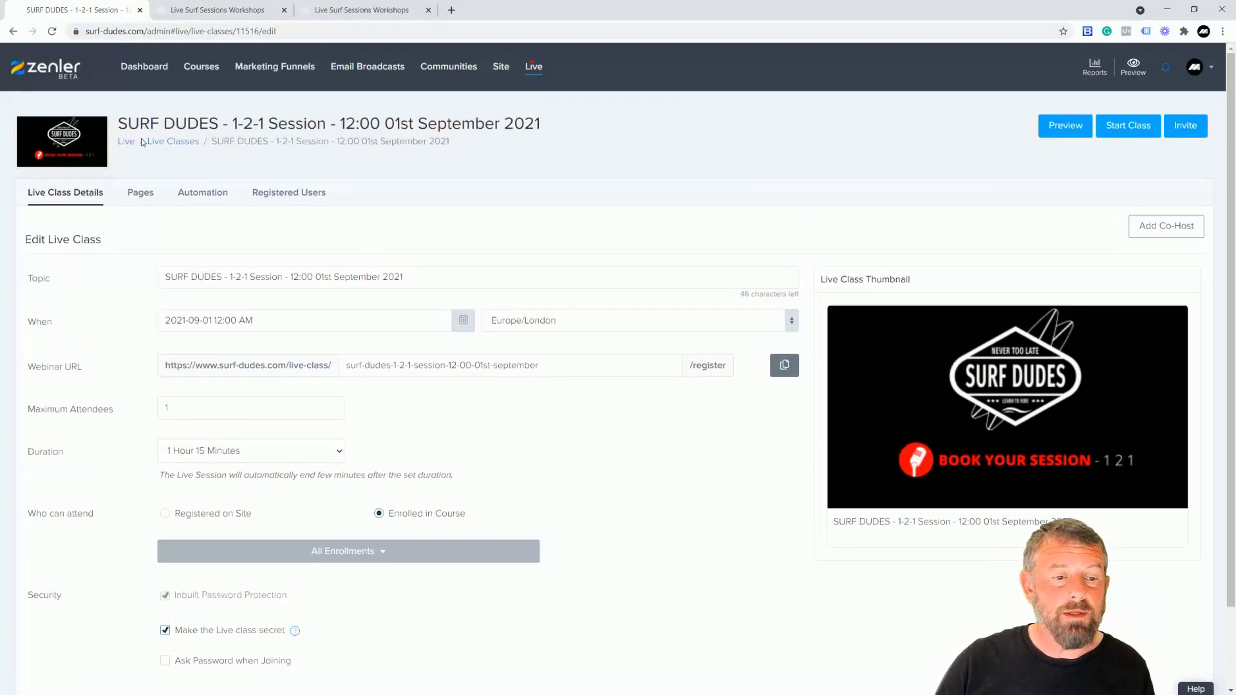
pyautogui.click(171, 142)
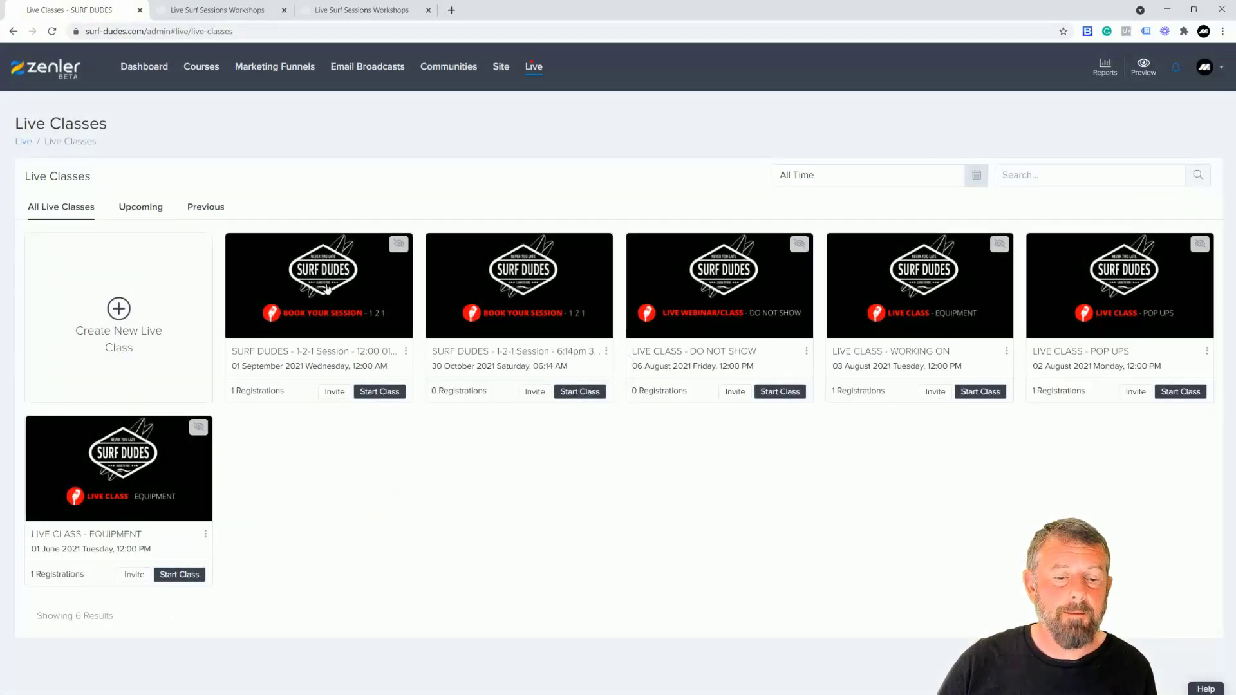
pyautogui.click(406, 351)
pyautogui.click(381, 371)
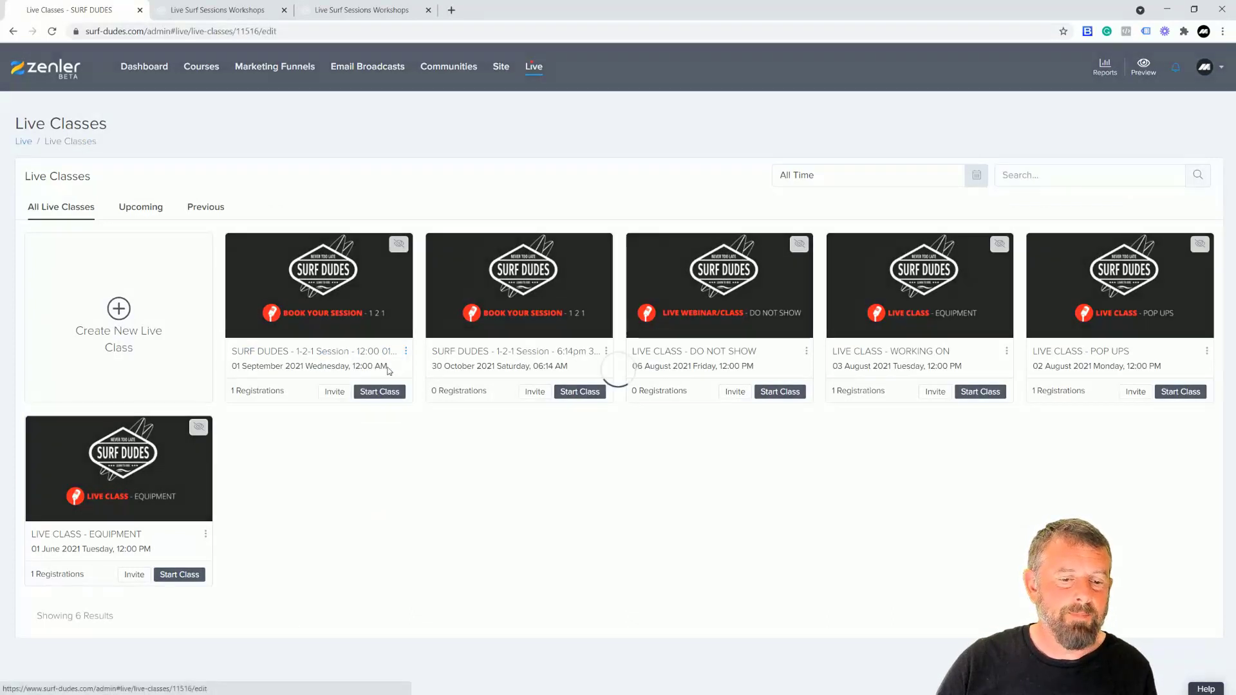
pyautogui.click(278, 201)
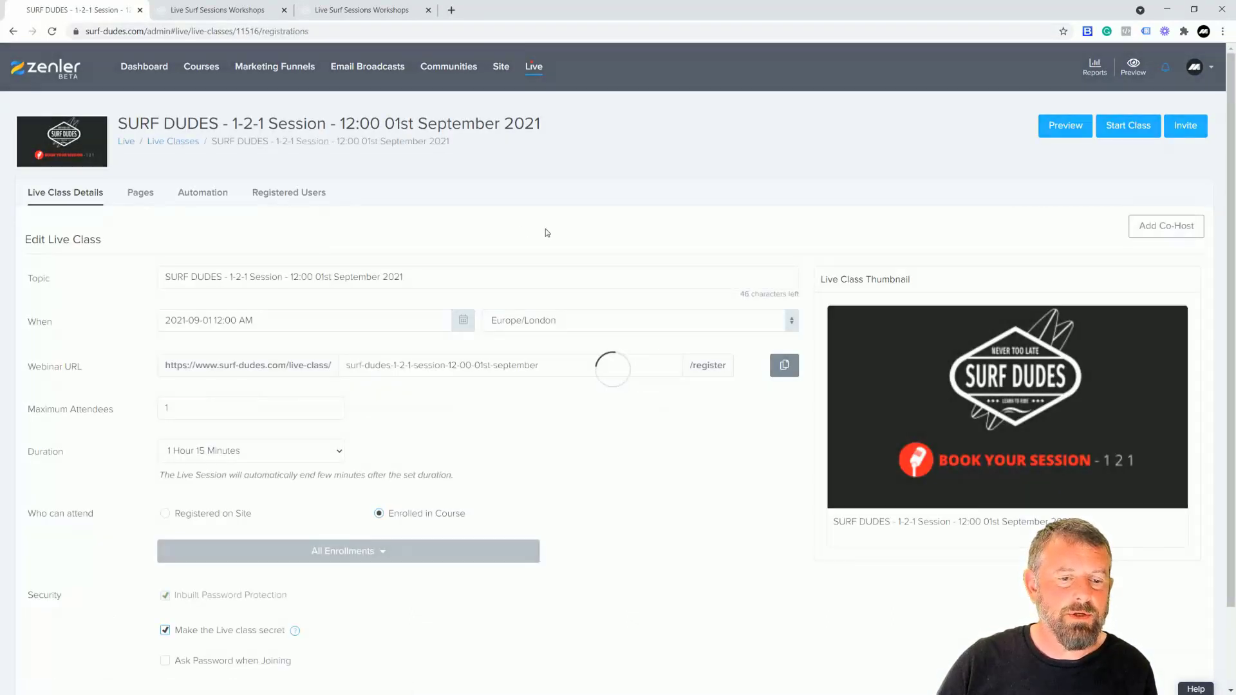
# Highlight the registered attendee's email address in the registrations list, and clear the selection
pyautogui.moveTo(559, 315); pyautogui.dragTo(379, 314)
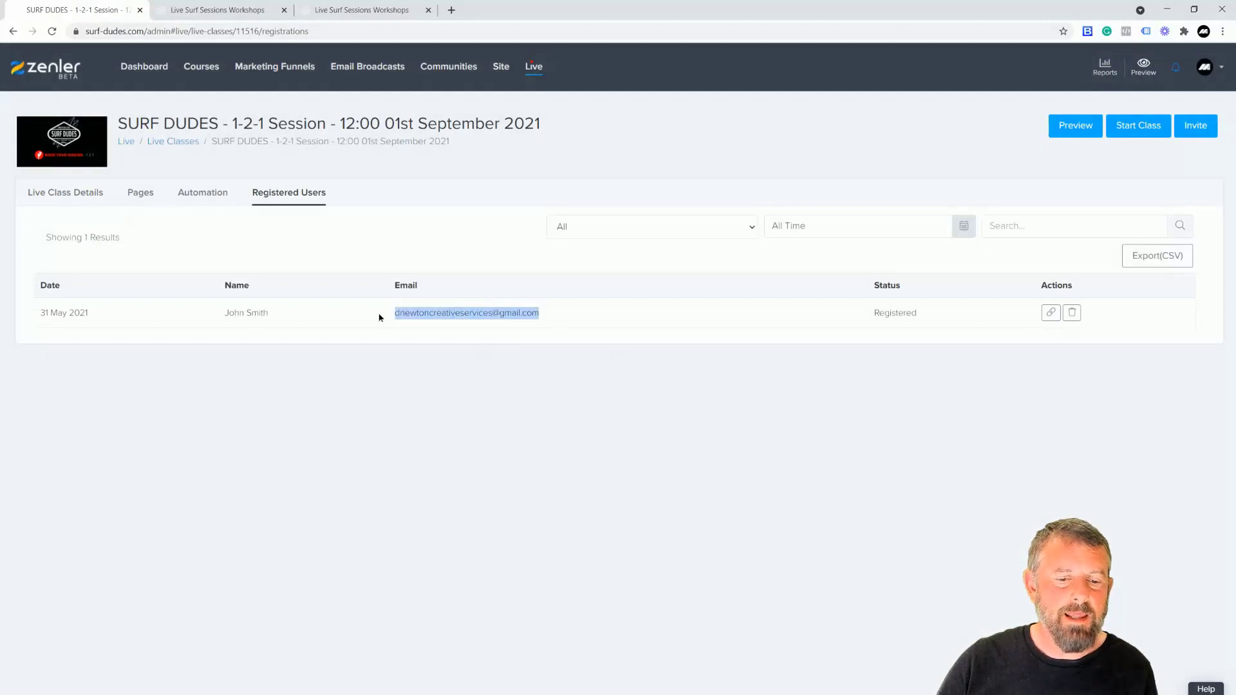
pyautogui.click(391, 388)
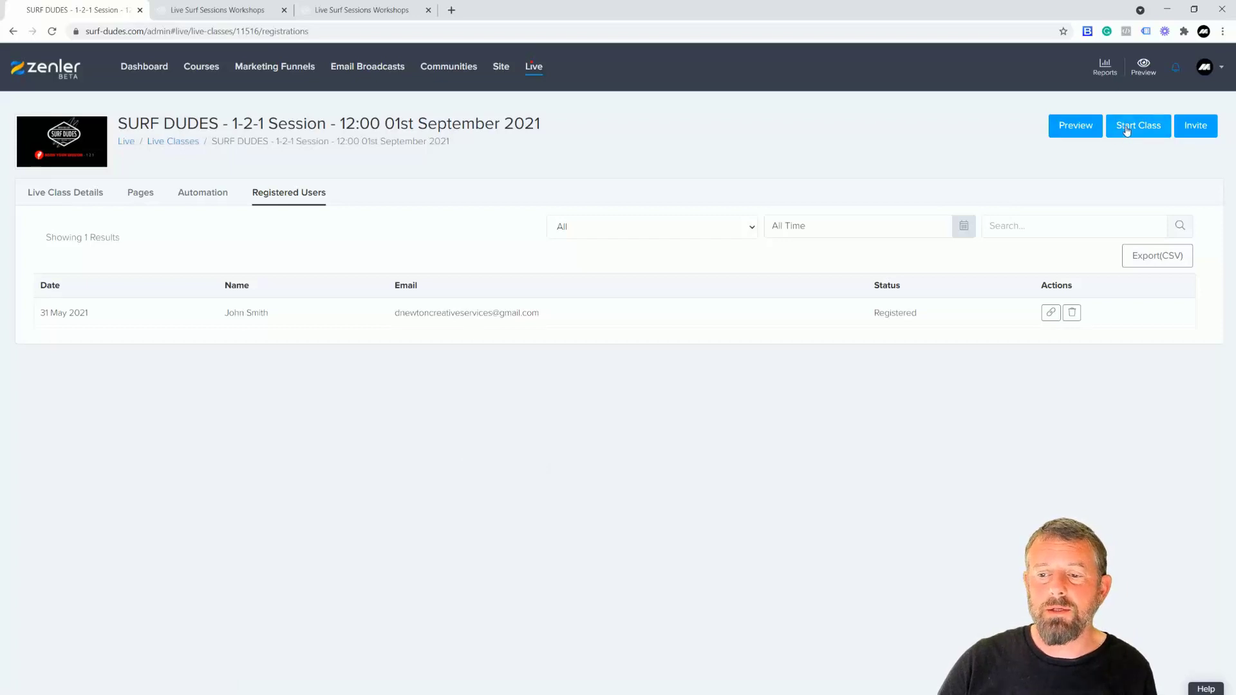
pyautogui.moveTo(549, 316); pyautogui.dragTo(358, 322)
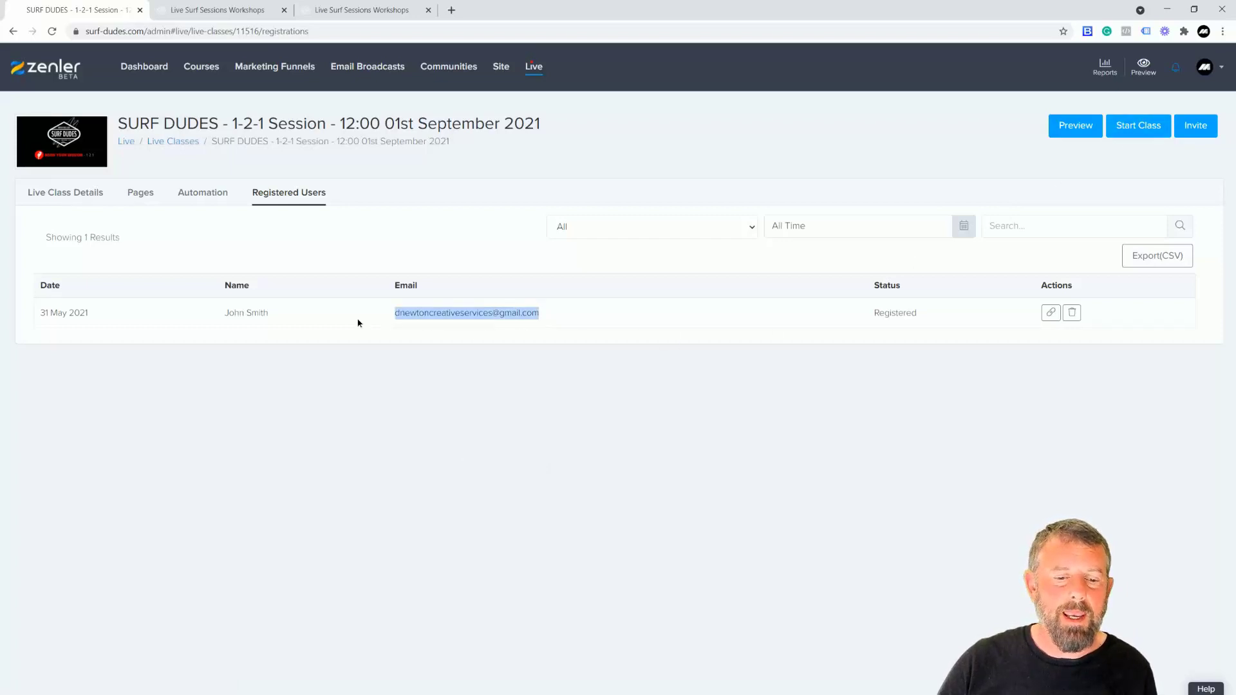
pyautogui.click(410, 401)
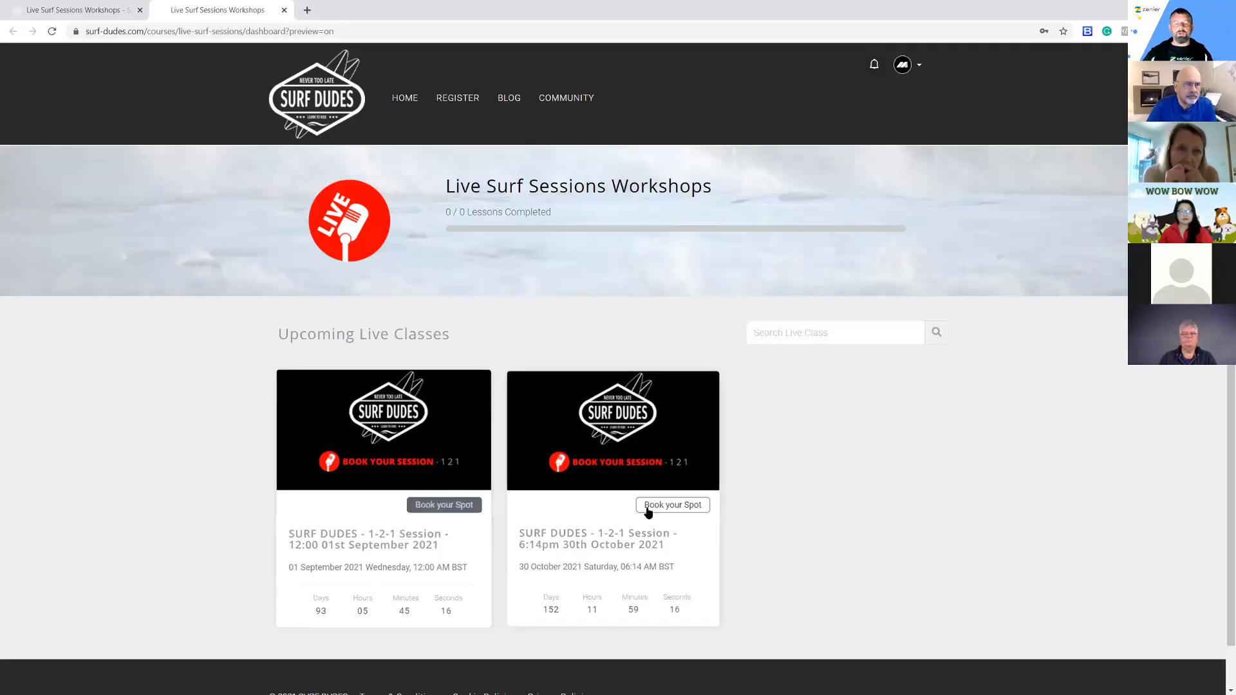
pyautogui.scroll(-1, 886, 447)
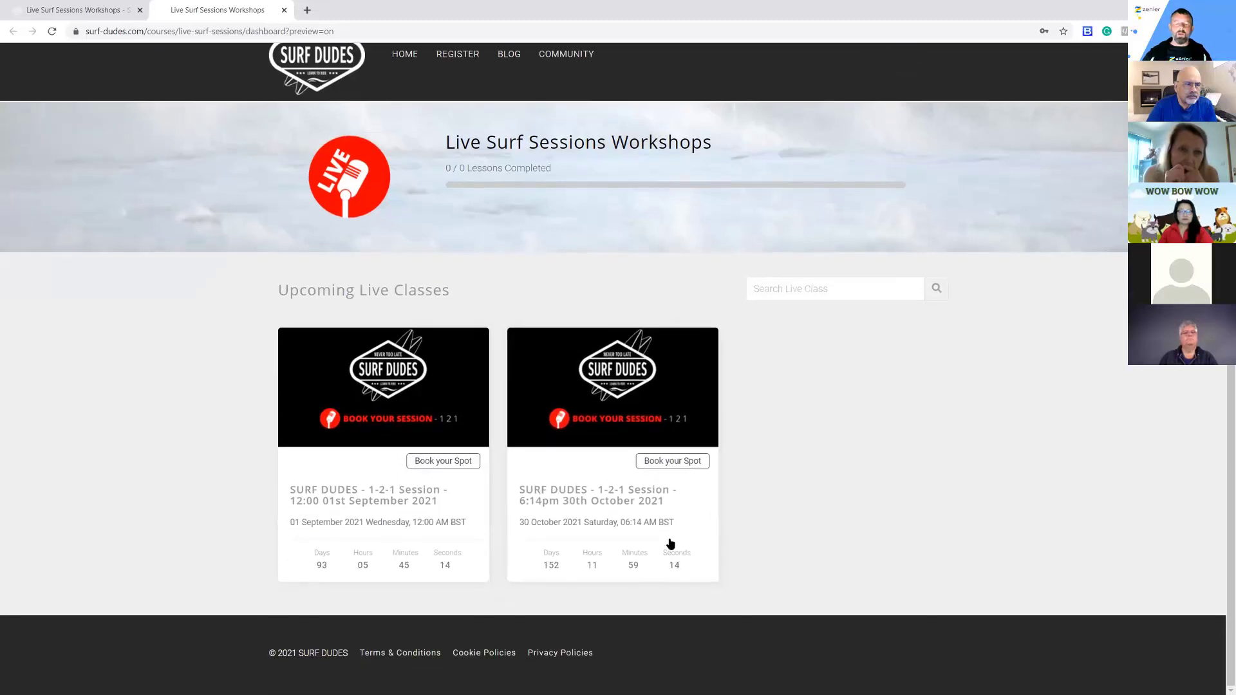